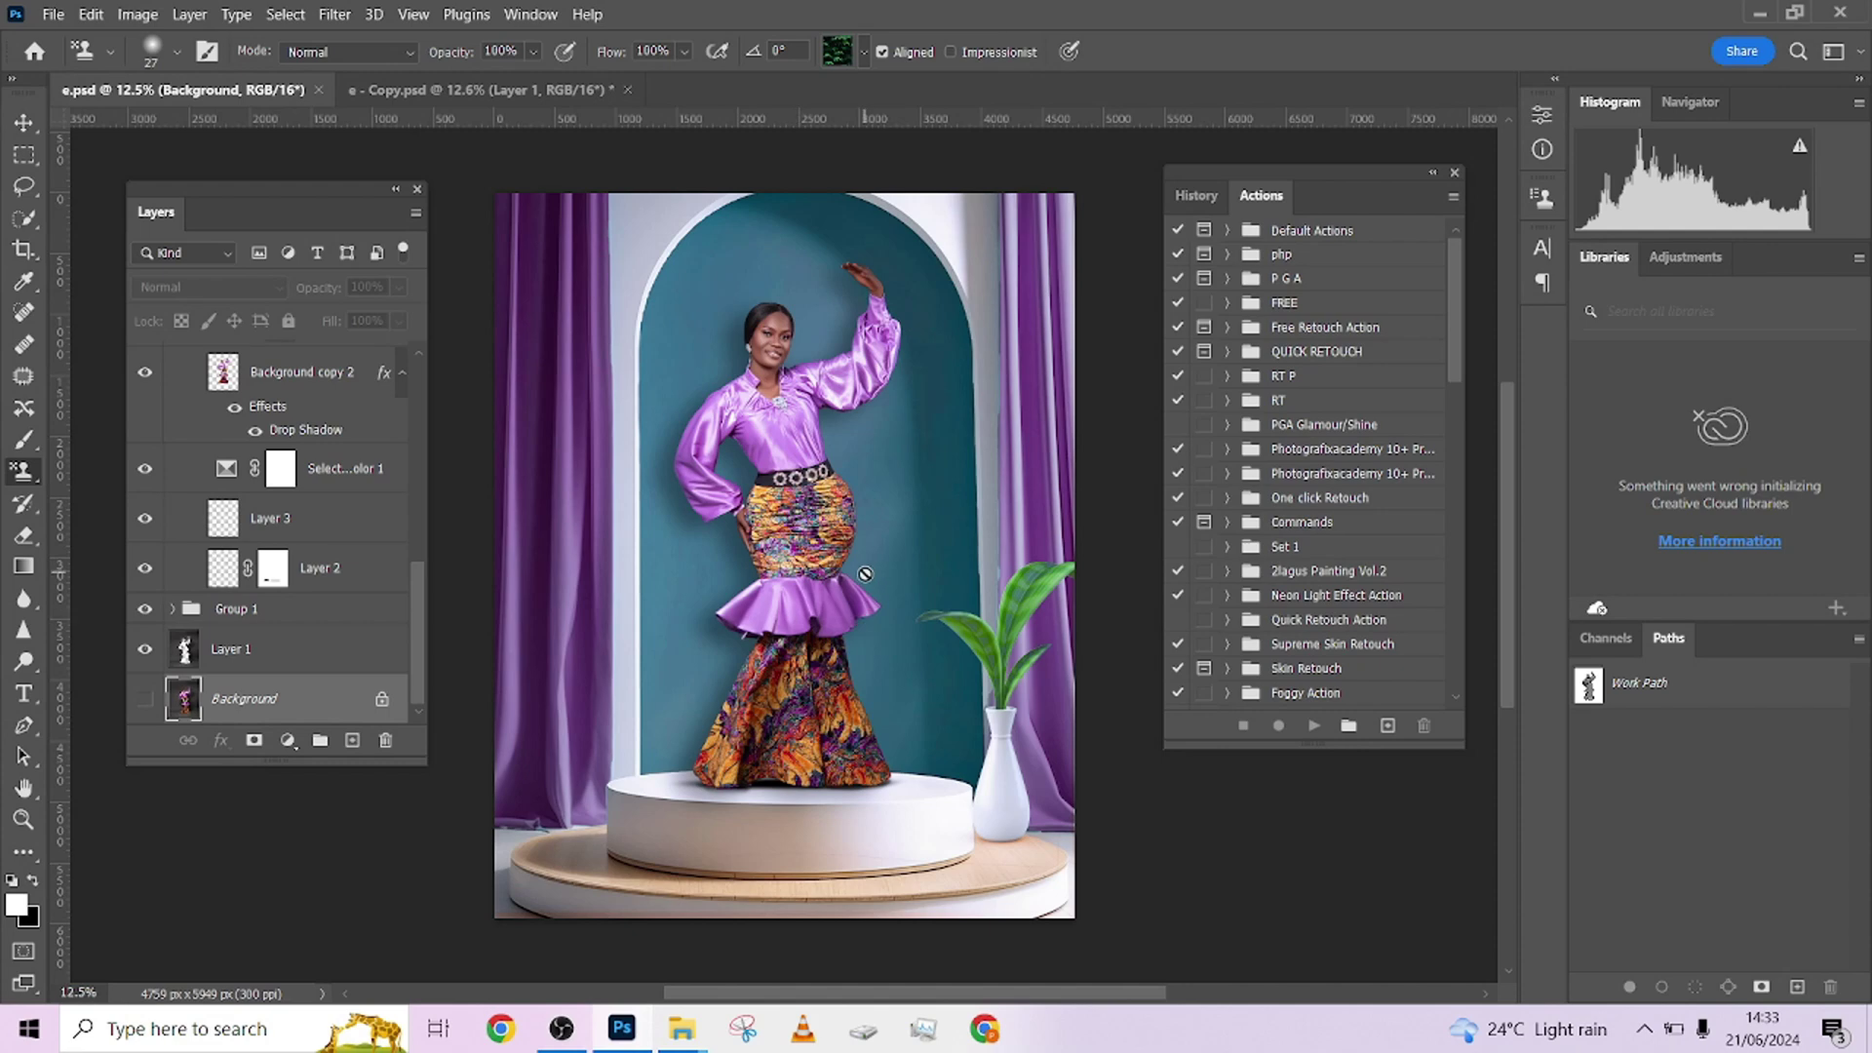
Step: Compare e.psd with e - Copy.psd and hide the dark backdrop layer, Layer 1, in e - Copy.psd
{"action": "left_click", "coordinate": [566, 91]}
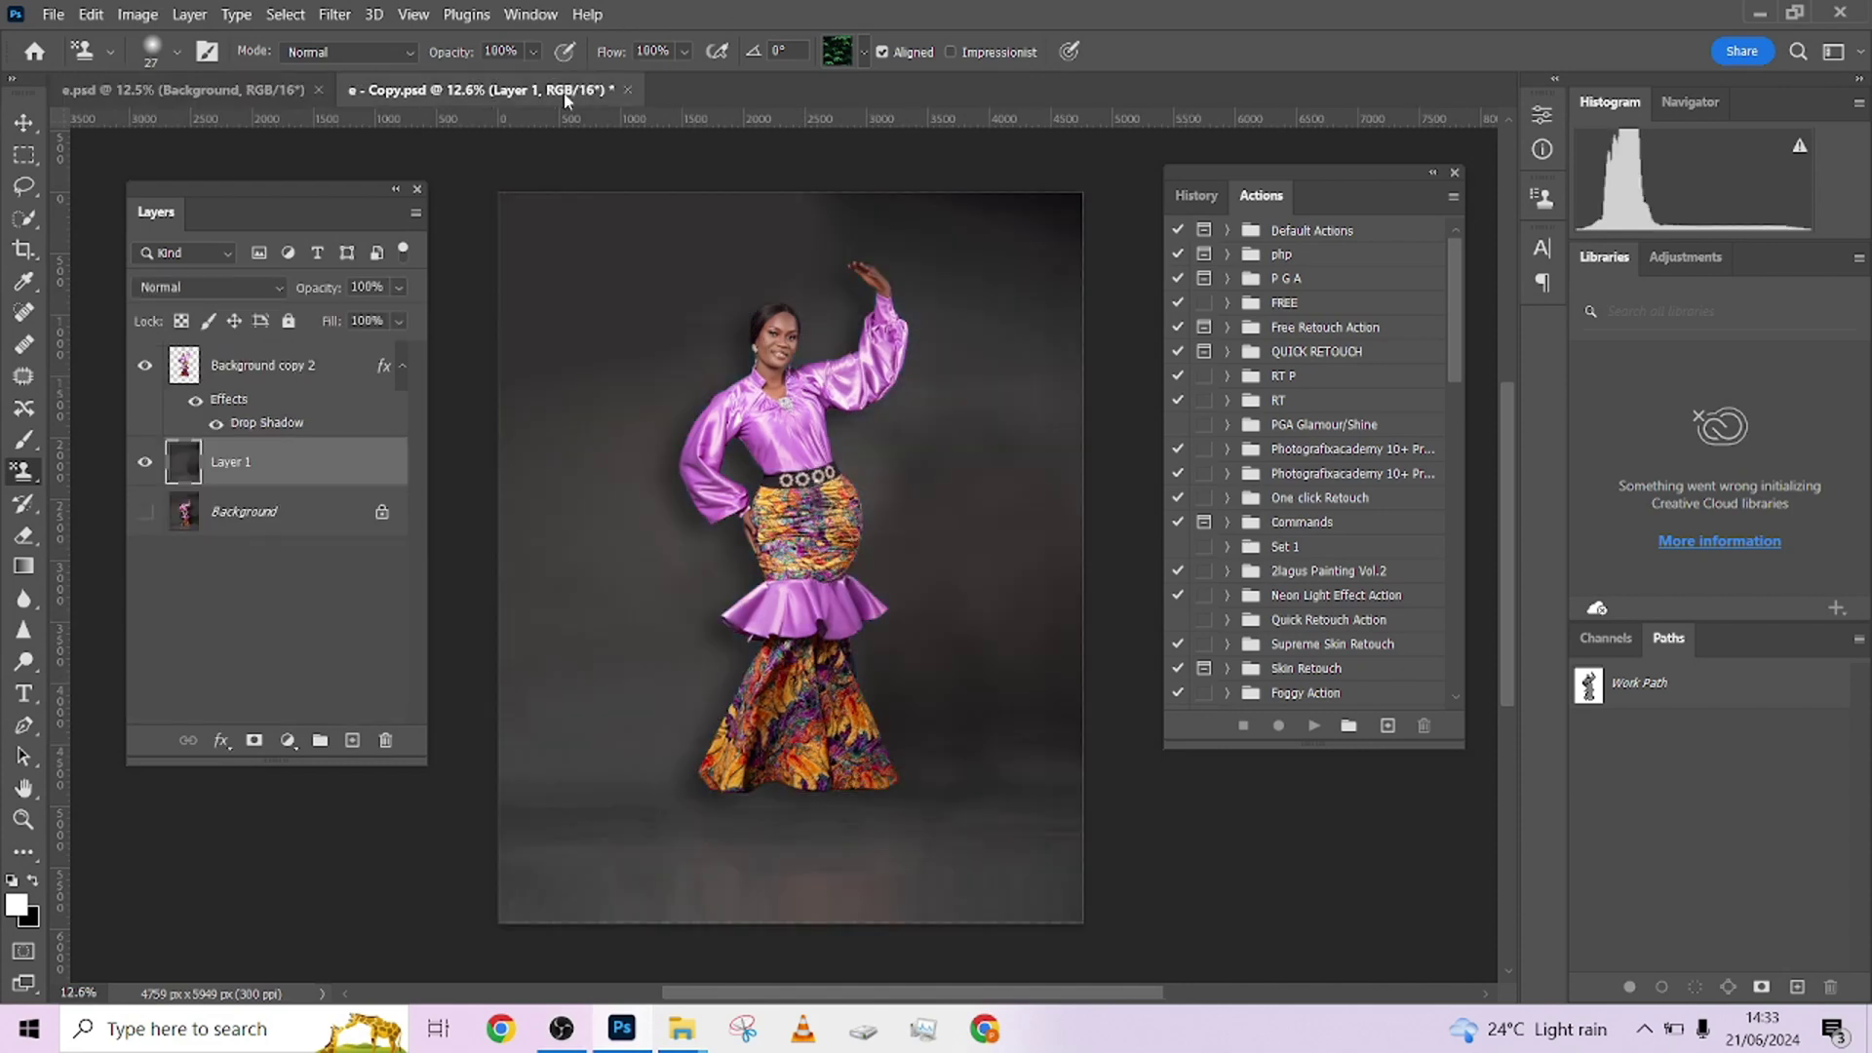
{"action": "left_click", "coordinate": [217, 91]}
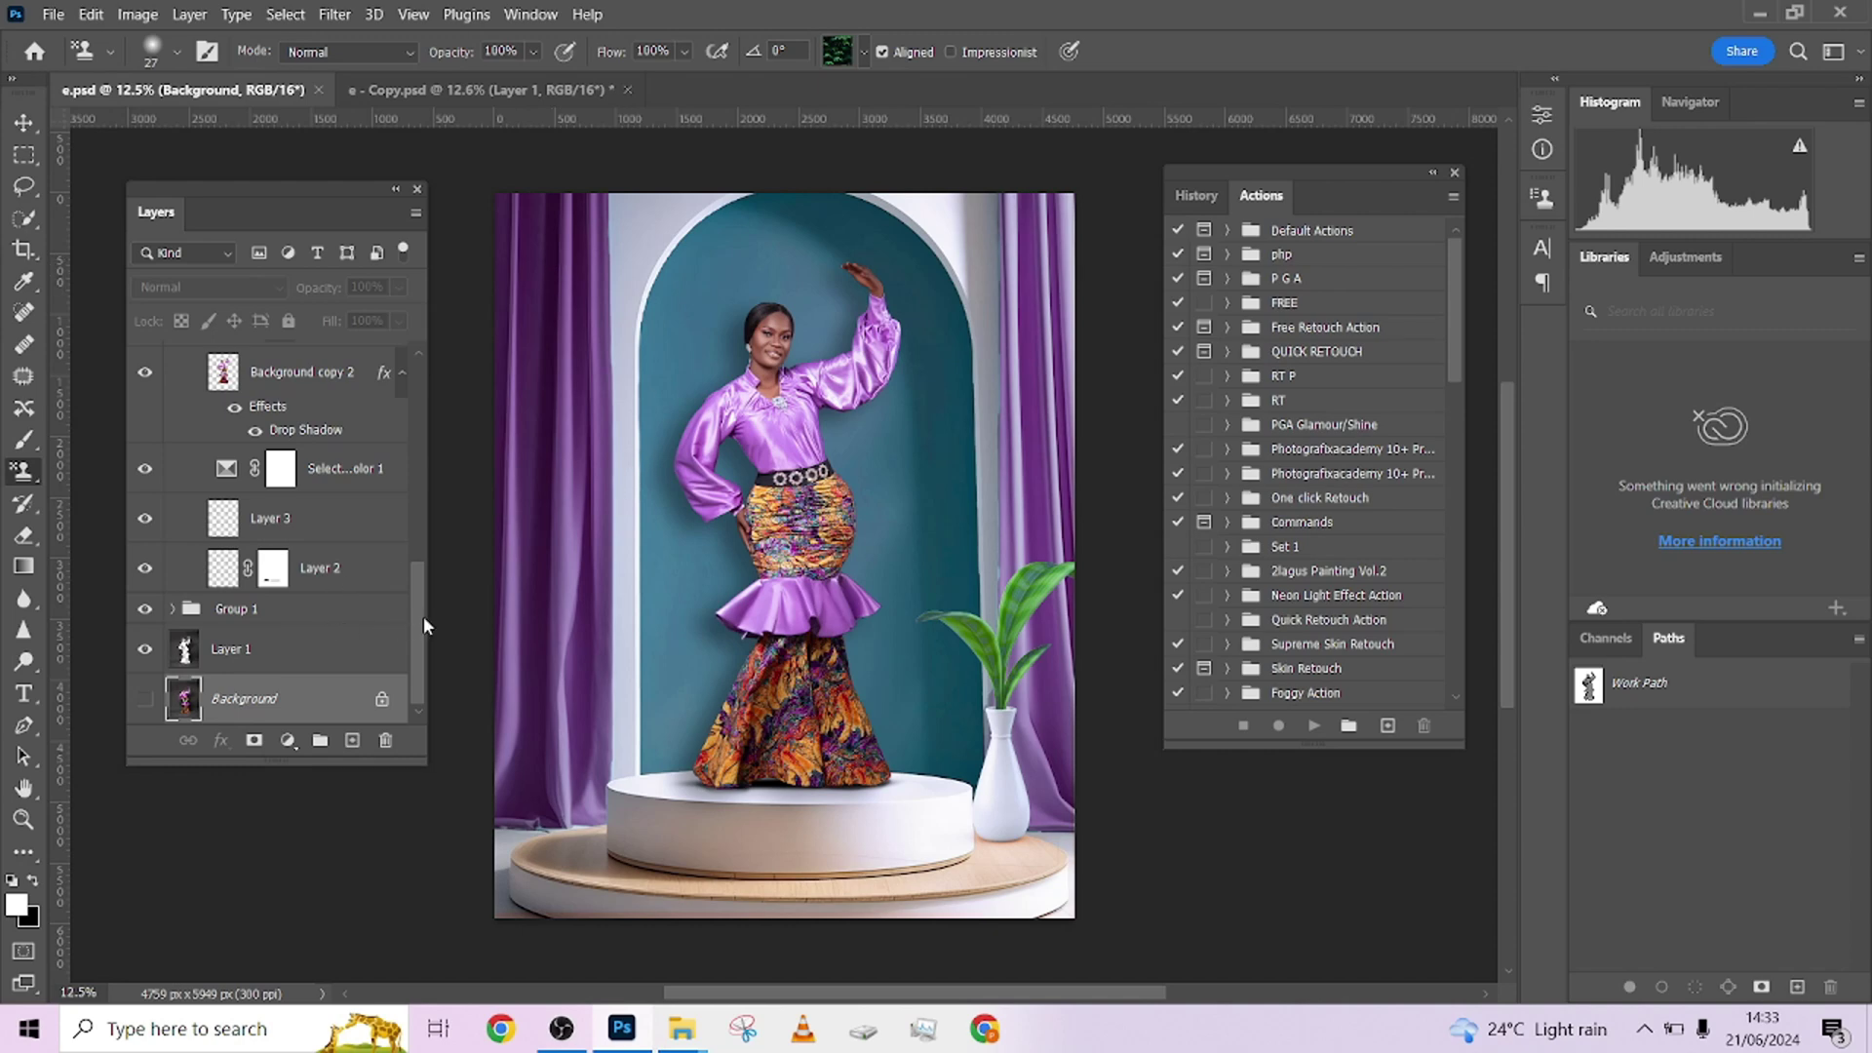
{"action": "mouse_move", "coordinate": [424, 616]}
{"action": "left_mouse_down"}
{"action": "mouse_move", "coordinate": [415, 392]}
{"action": "mouse_move", "coordinate": [399, 618]}
{"action": "mouse_move", "coordinate": [413, 398]}
{"action": "mouse_move", "coordinate": [411, 599]}
{"action": "left_mouse_up"}
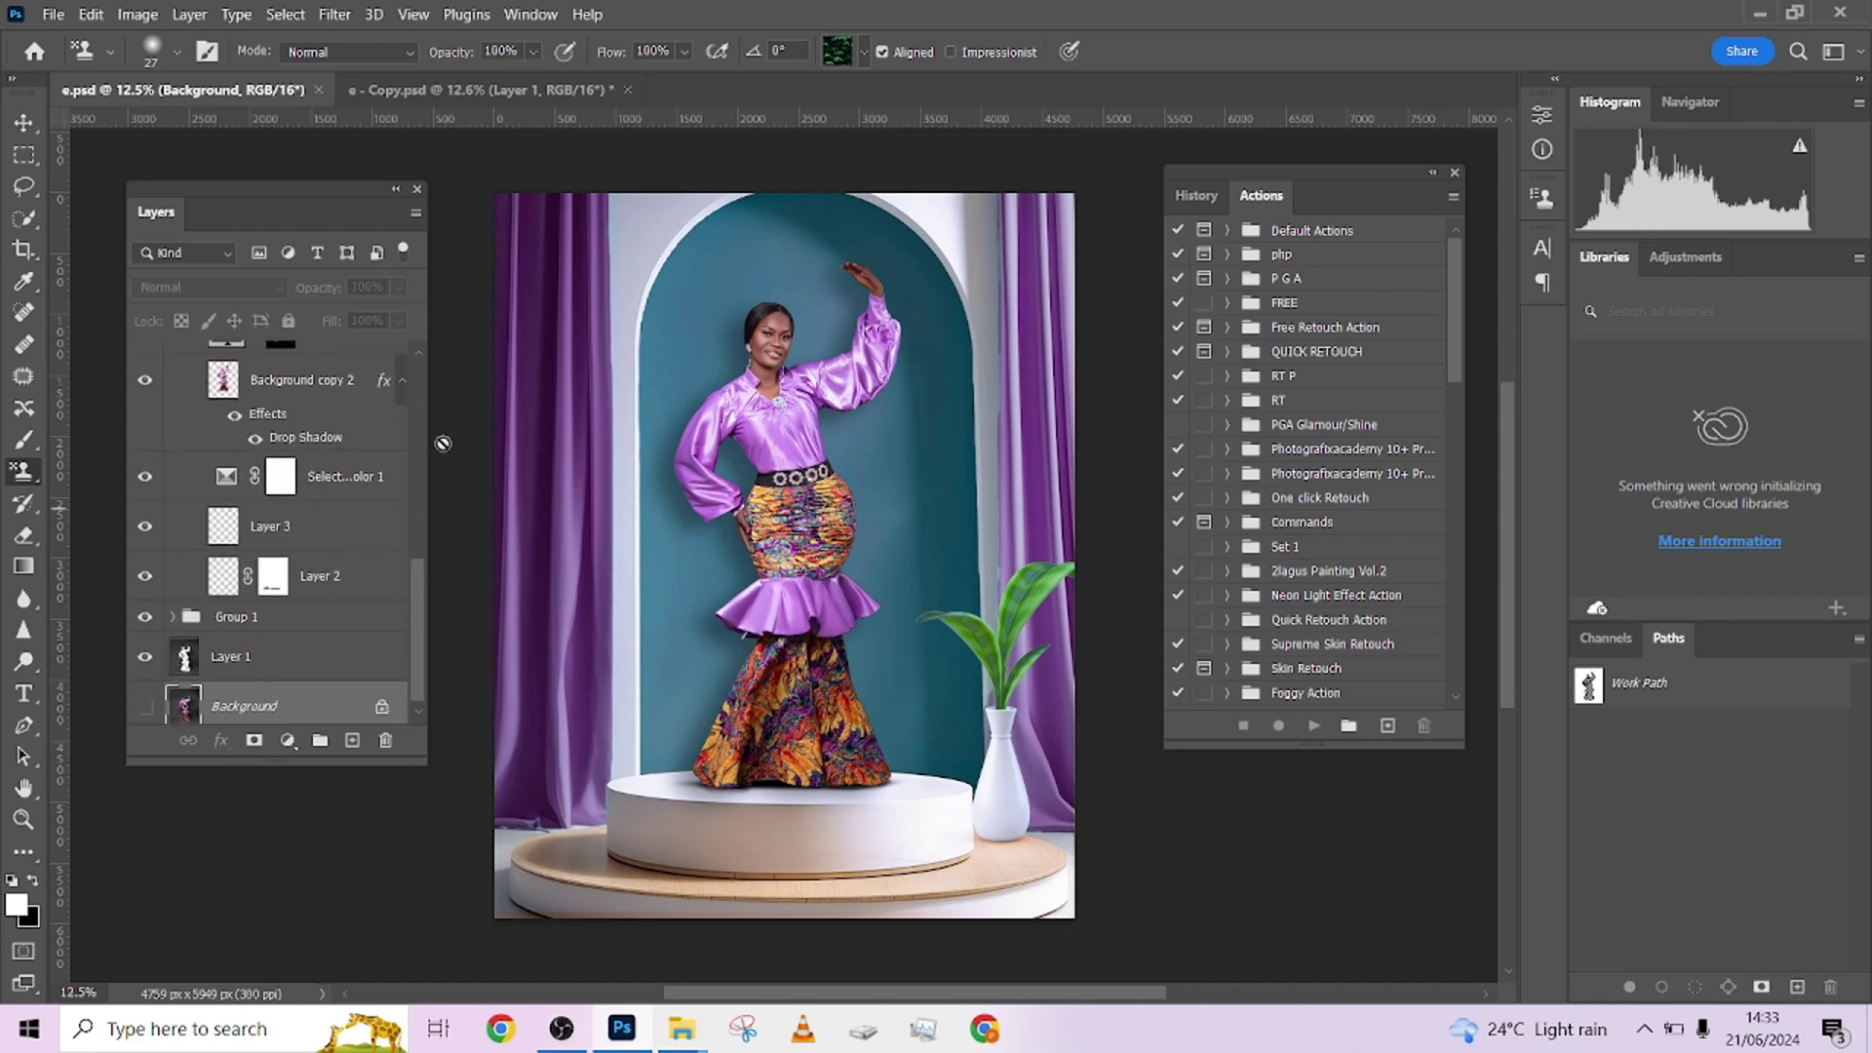
{"action": "left_click", "coordinate": [414, 90]}
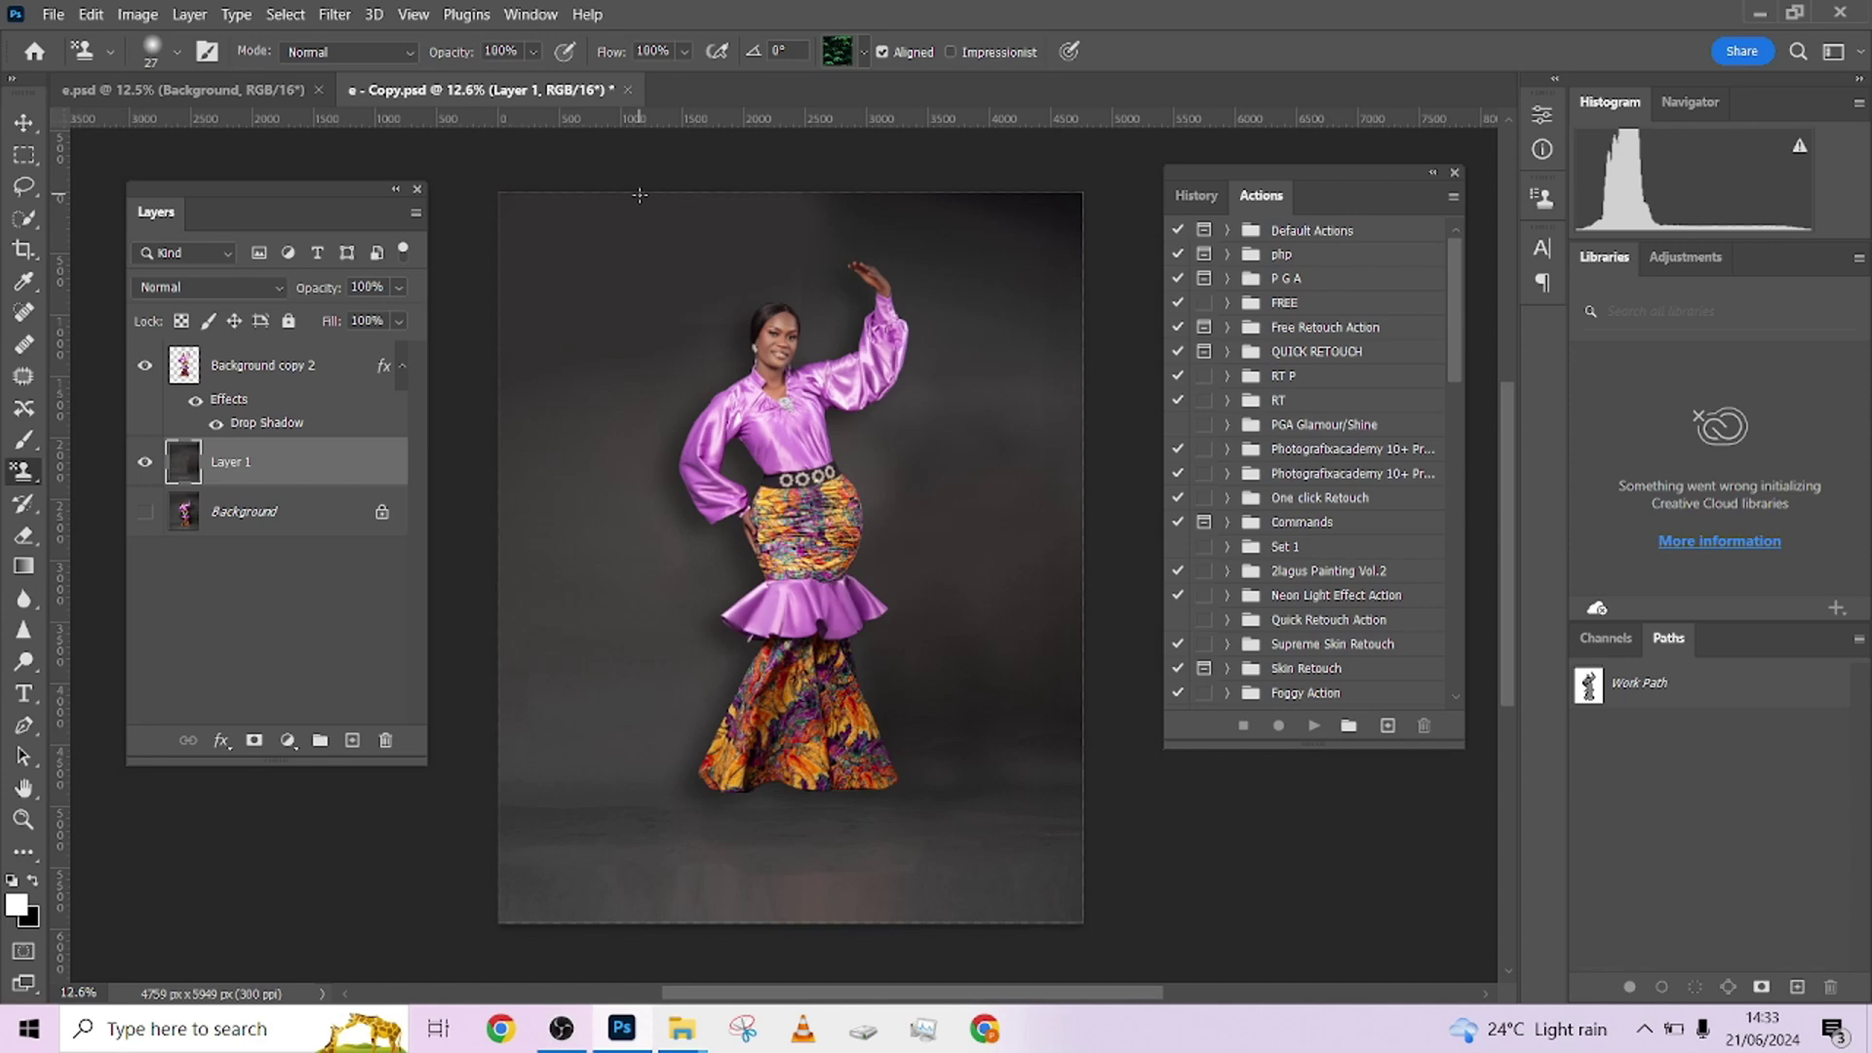
{"action": "left_click", "coordinate": [144, 468]}
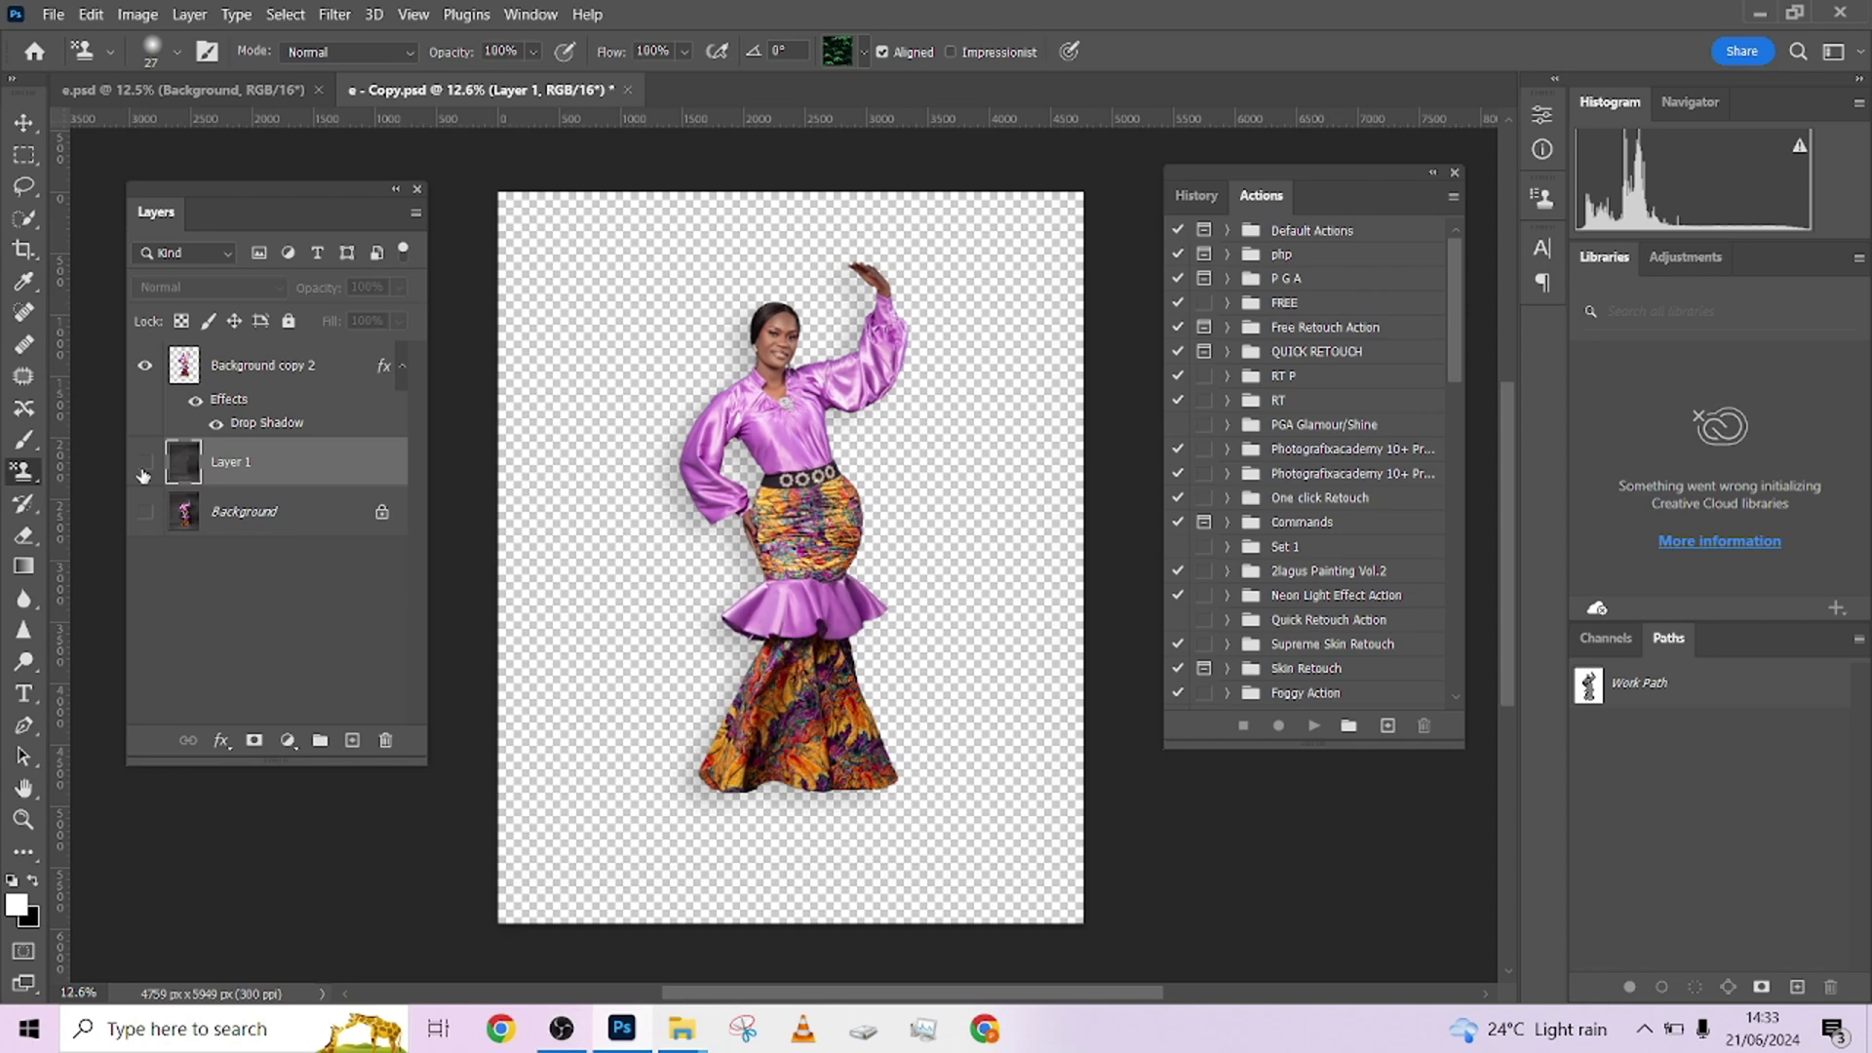
Step: In e.psd, toggle the visibility of Group 1 to examine which background elements it contains
{"action": "left_click", "coordinate": [221, 90]}
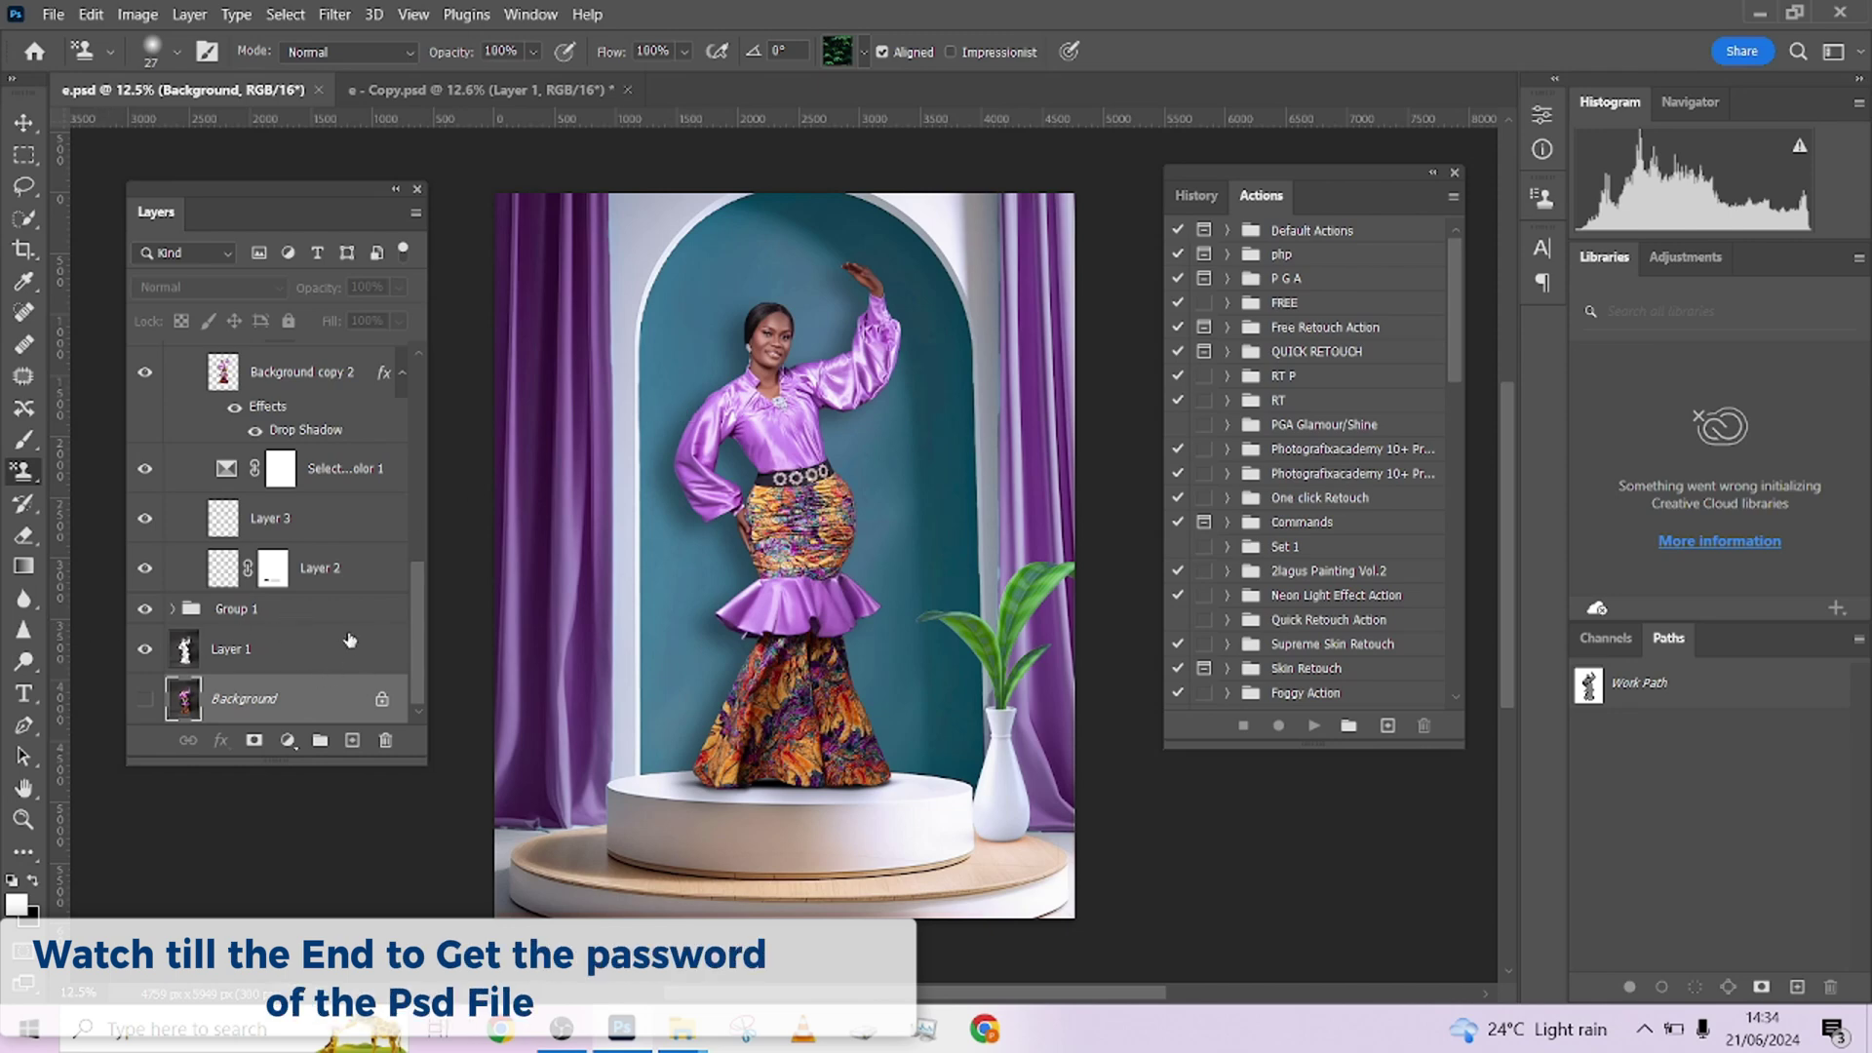
{"action": "left_click", "coordinate": [144, 609]}
{"action": "left_click", "coordinate": [144, 609]}
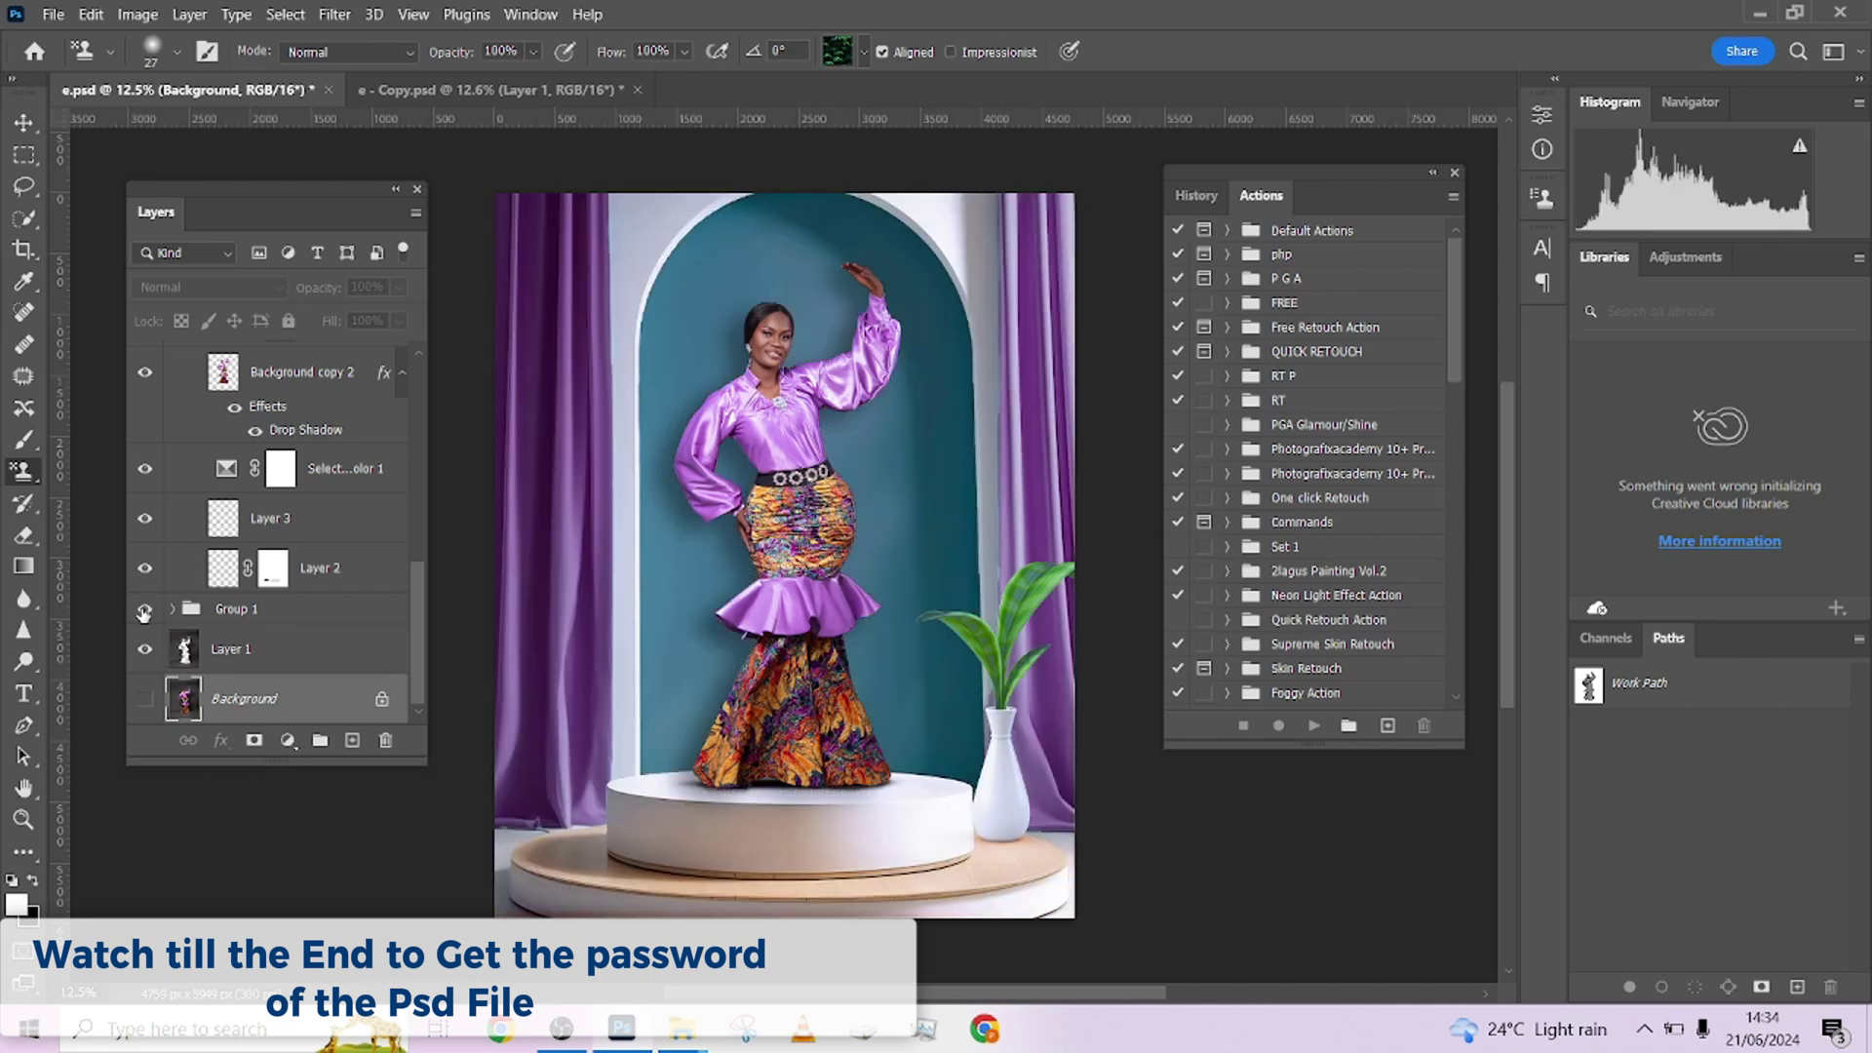
{"action": "left_click", "coordinate": [145, 609]}
{"action": "left_click", "coordinate": [144, 609]}
{"action": "left_click", "coordinate": [144, 609]}
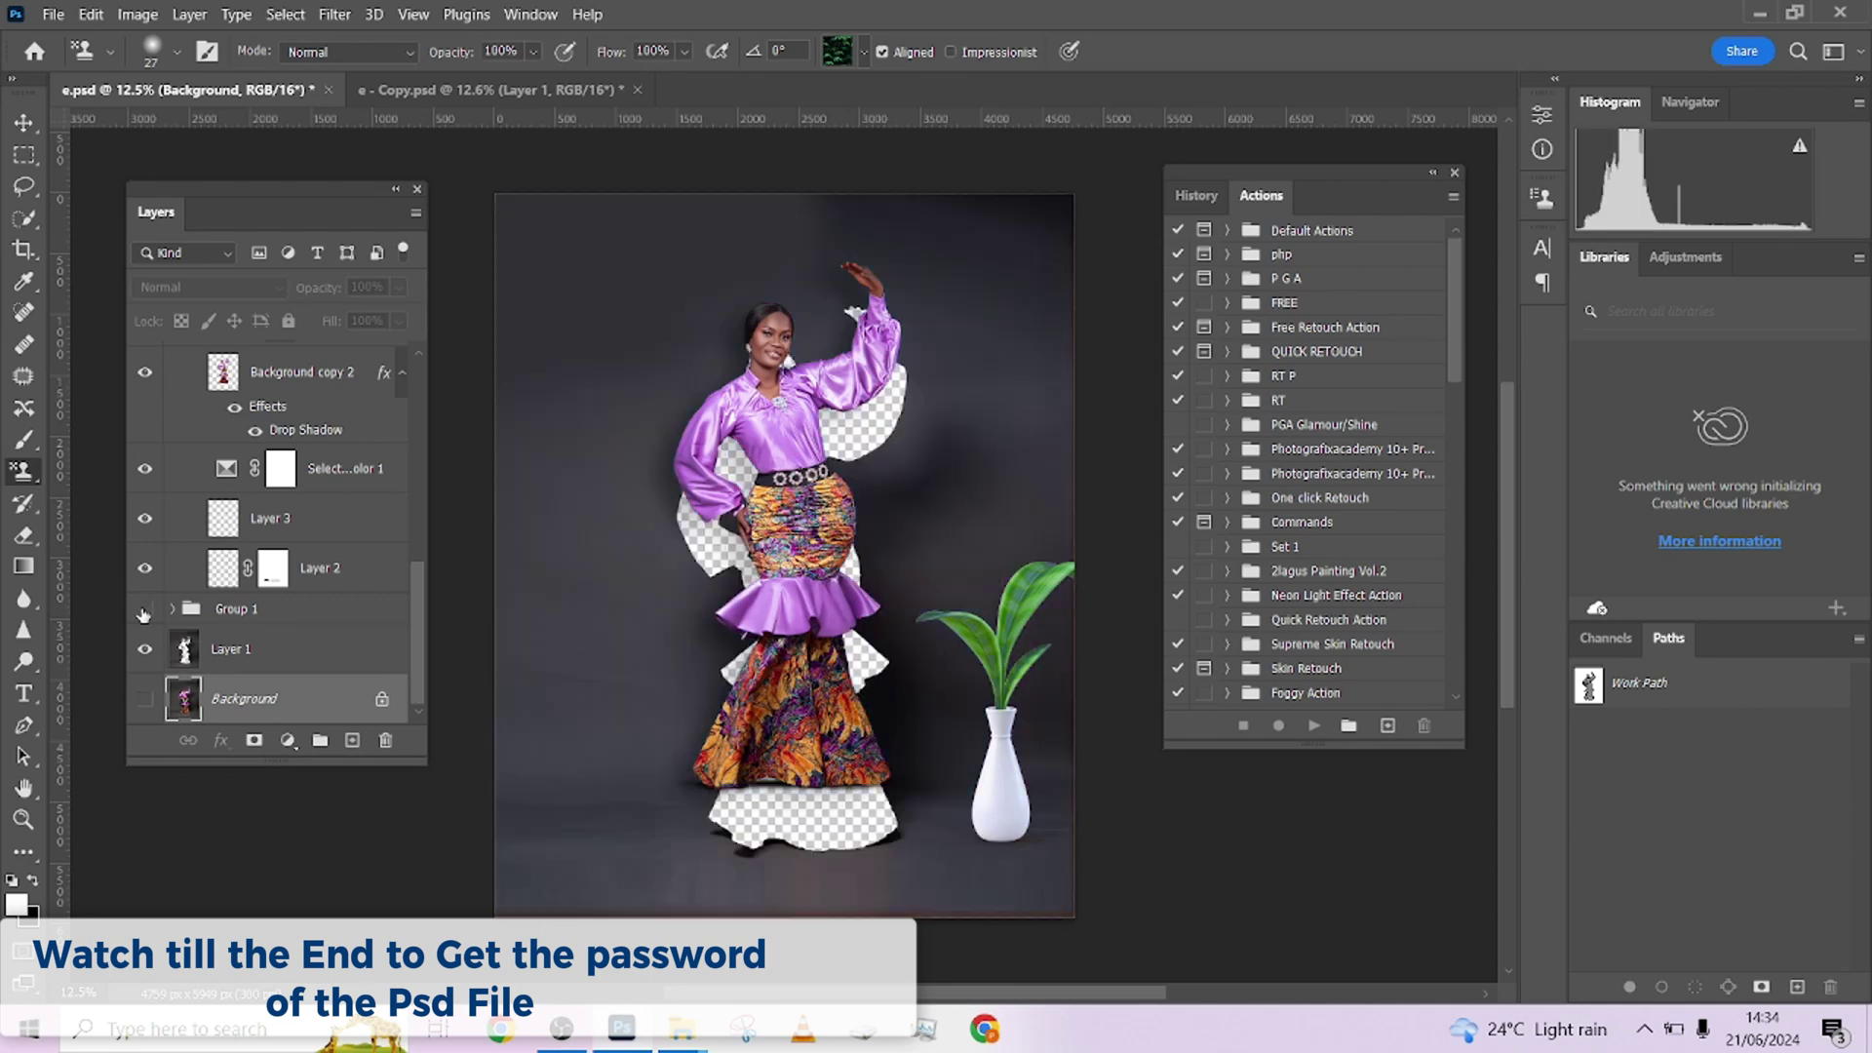
{"action": "left_click", "coordinate": [144, 610]}
{"action": "left_click", "coordinate": [145, 609]}
{"action": "left_click", "coordinate": [145, 610]}
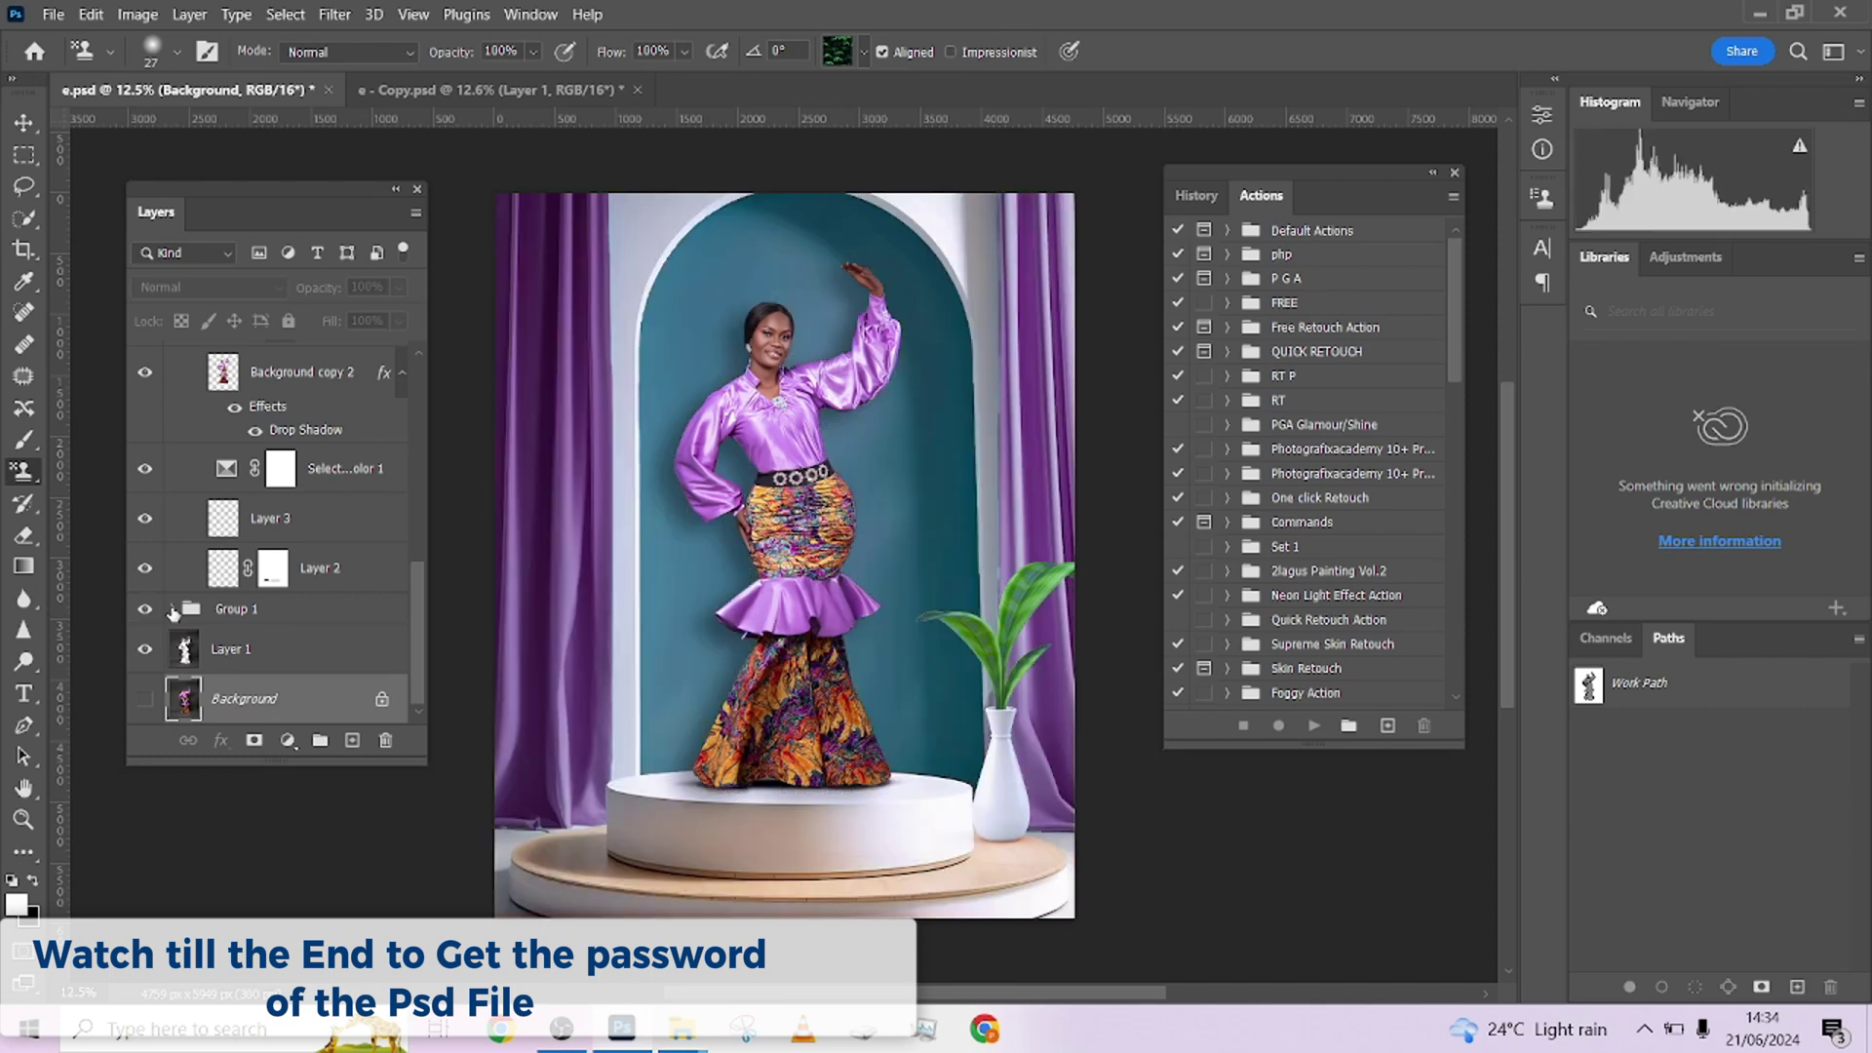
Step: Copy Group 1 from e.psd into e - Copy.psd, placing it between Layer 1 and Background copy 2
{"action": "scroll", "coordinate": [282, 585], "scroll_direction": "up", "scroll_amount": 1}
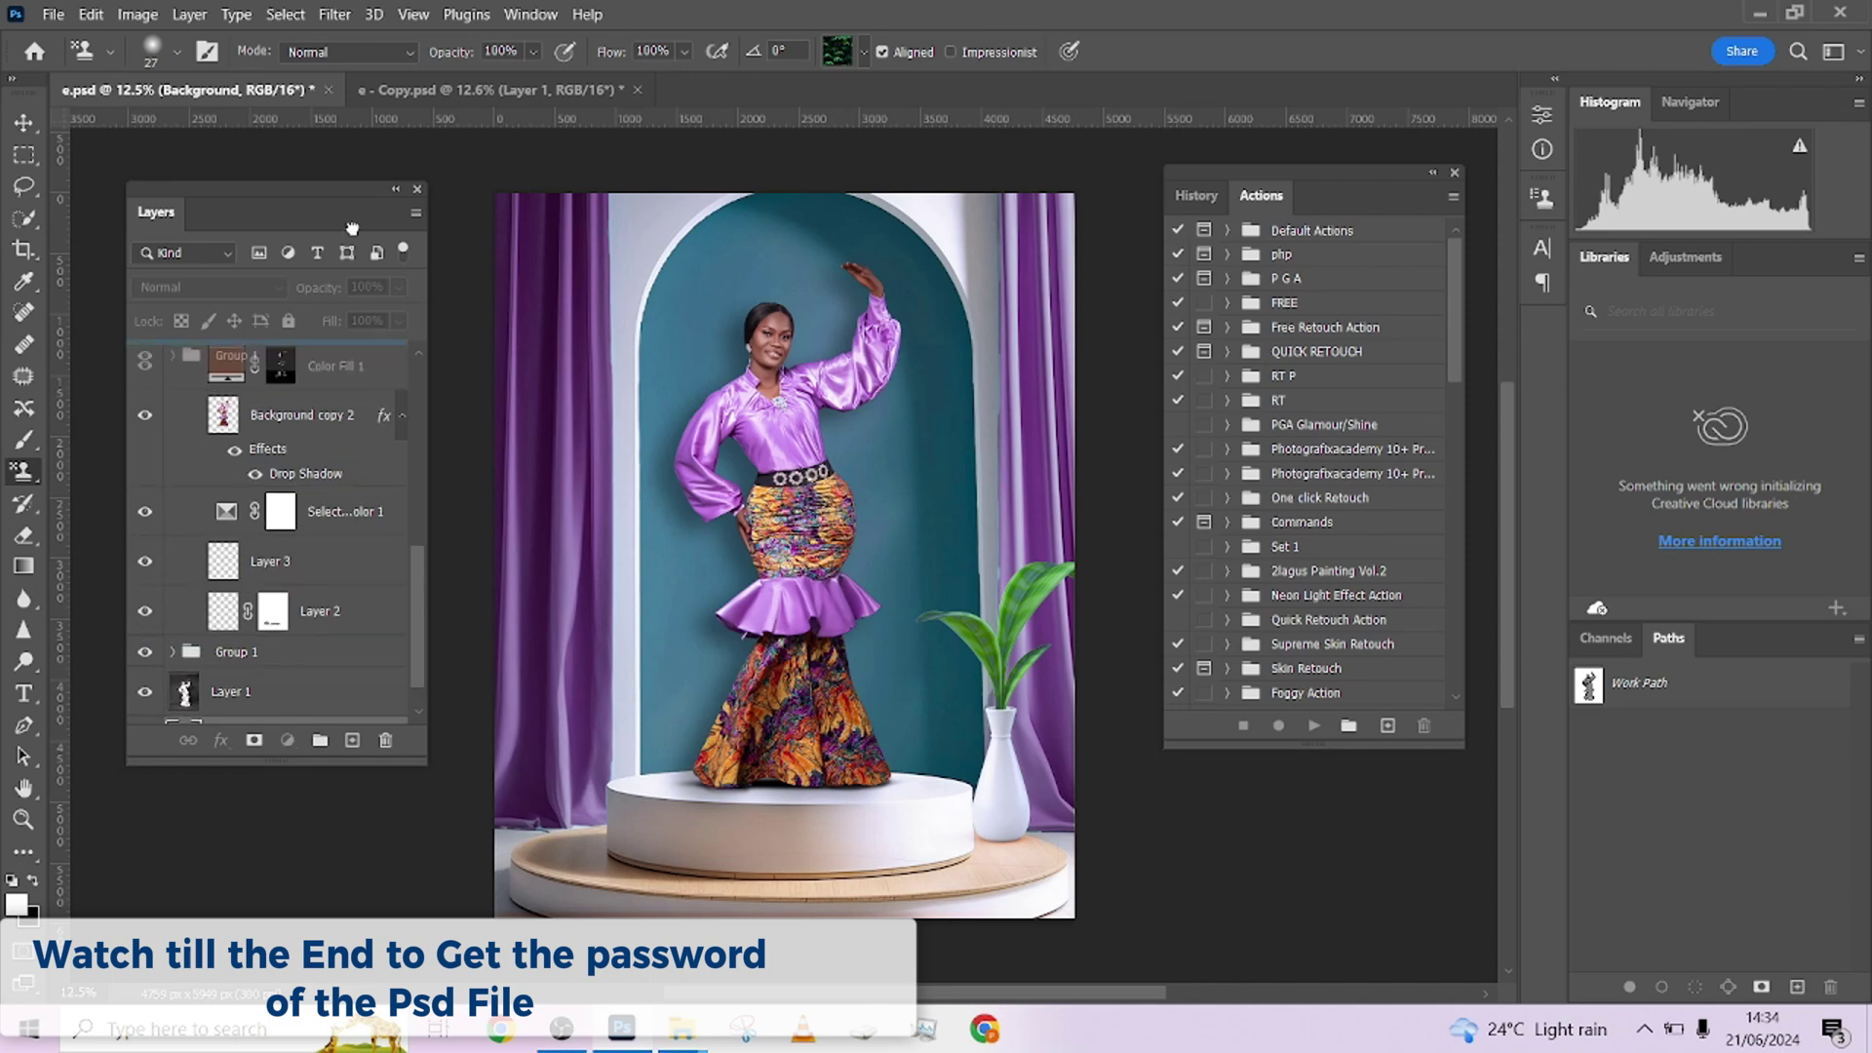
{"action": "left_click", "coordinate": [460, 91]}
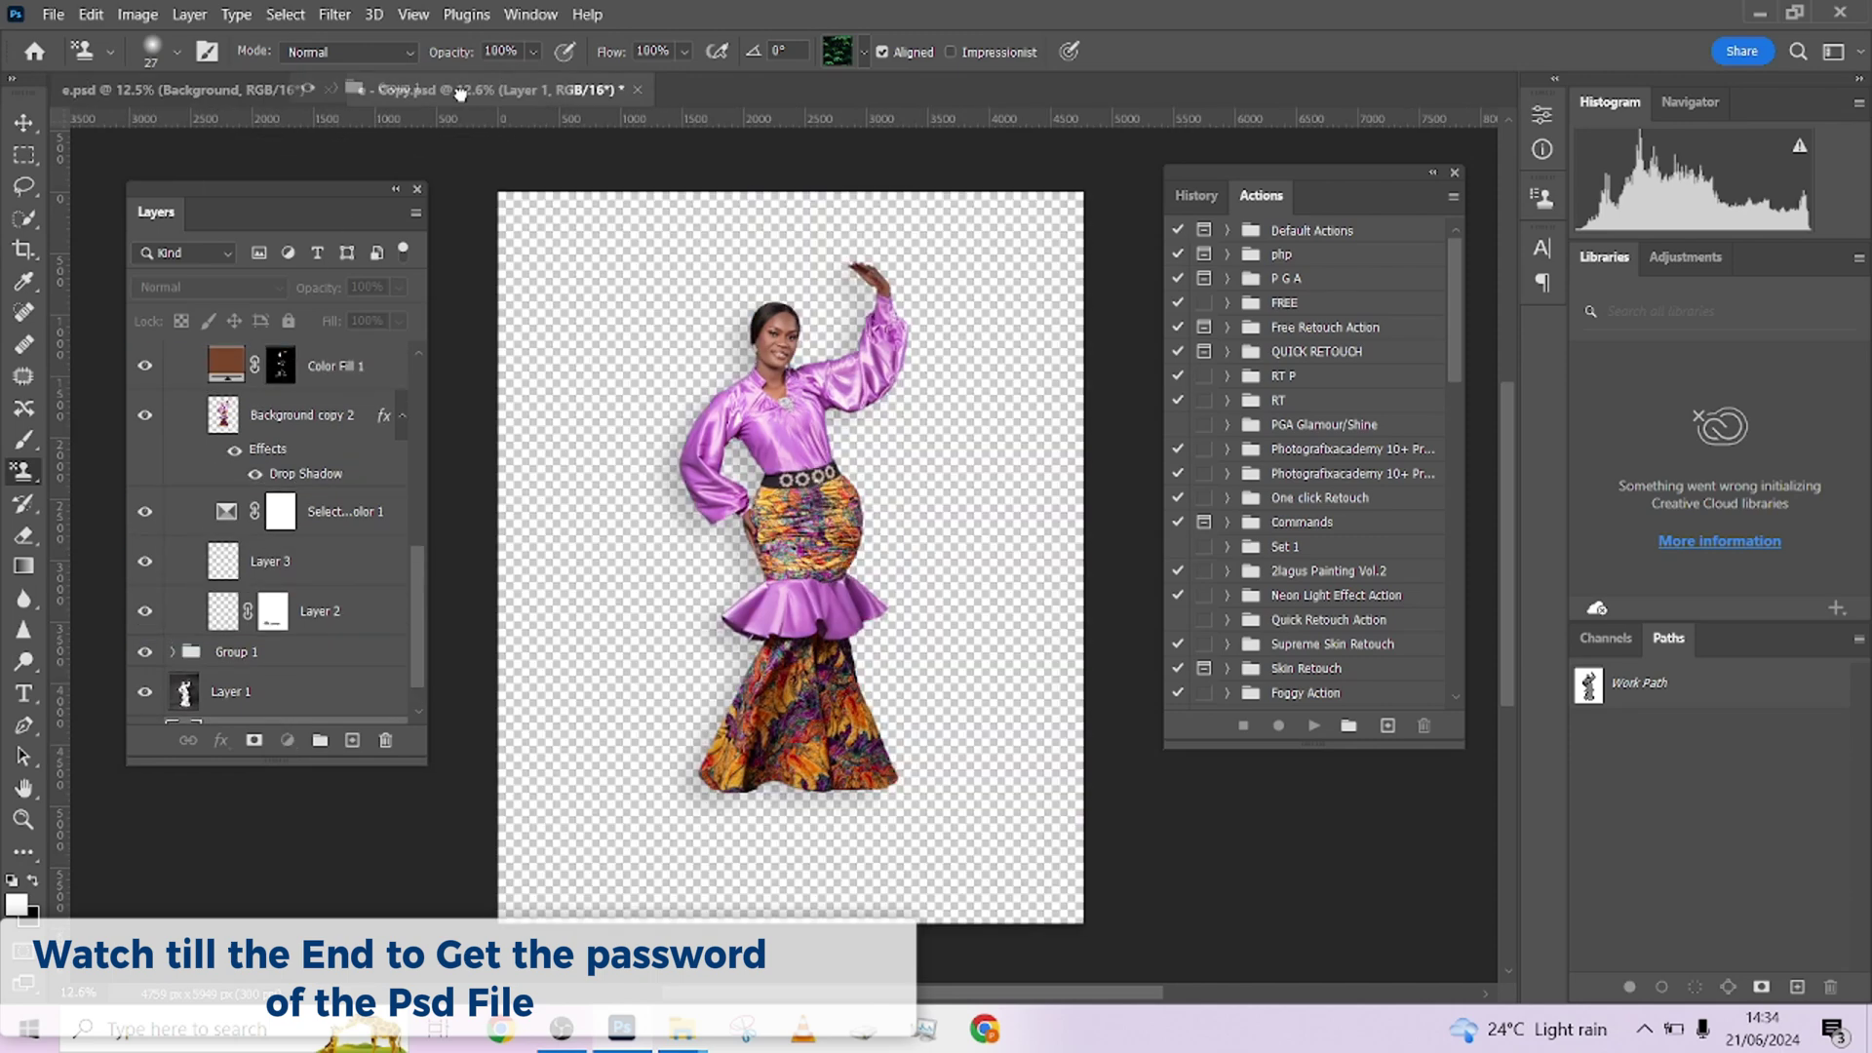
{"action": "left_click_drag", "start_coordinate": [461, 91], "coordinate": [819, 613]}
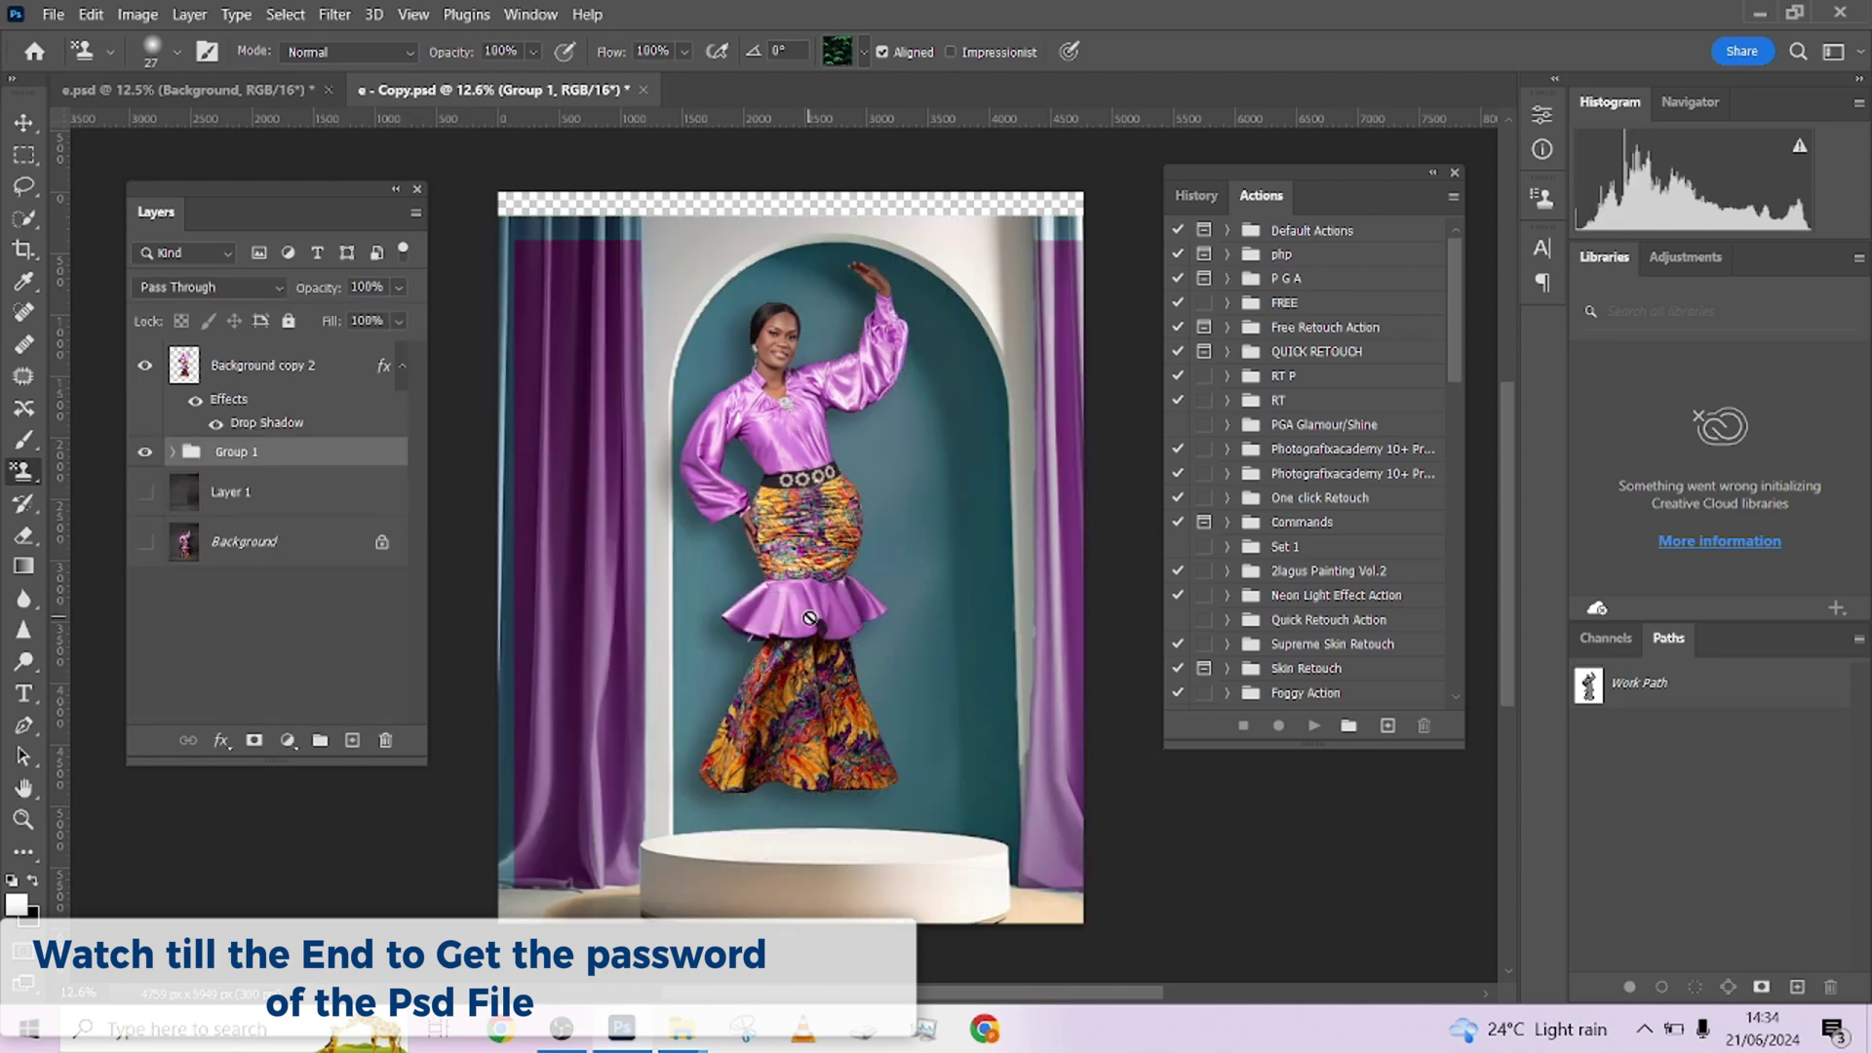
Step: Activate the Move tool and dock the Layers panel with Histogram and Navigator, enlarging it to show more layers
{"action": "key", "text": "v"}
{"action": "left_click_drag", "start_coordinate": [928, 685], "coordinate": [930, 753]}
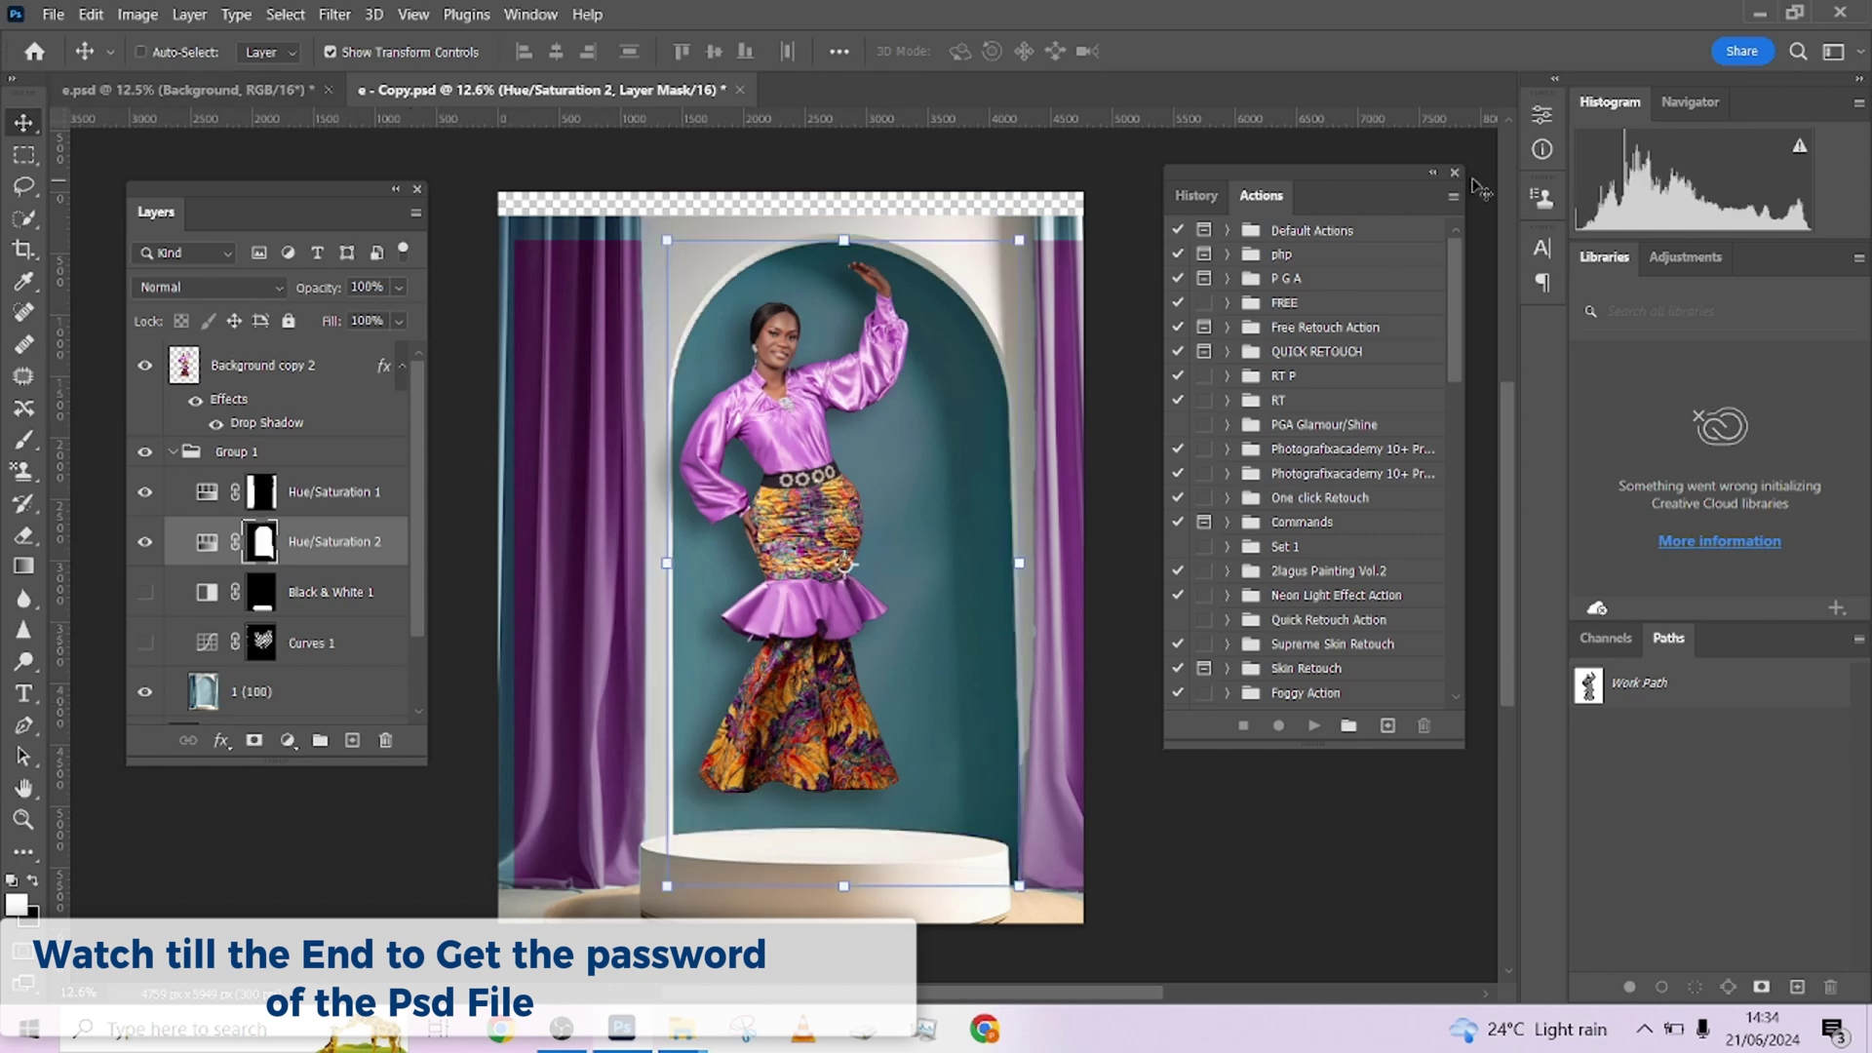
{"action": "left_click_drag", "start_coordinate": [273, 221], "coordinate": [1716, 112]}
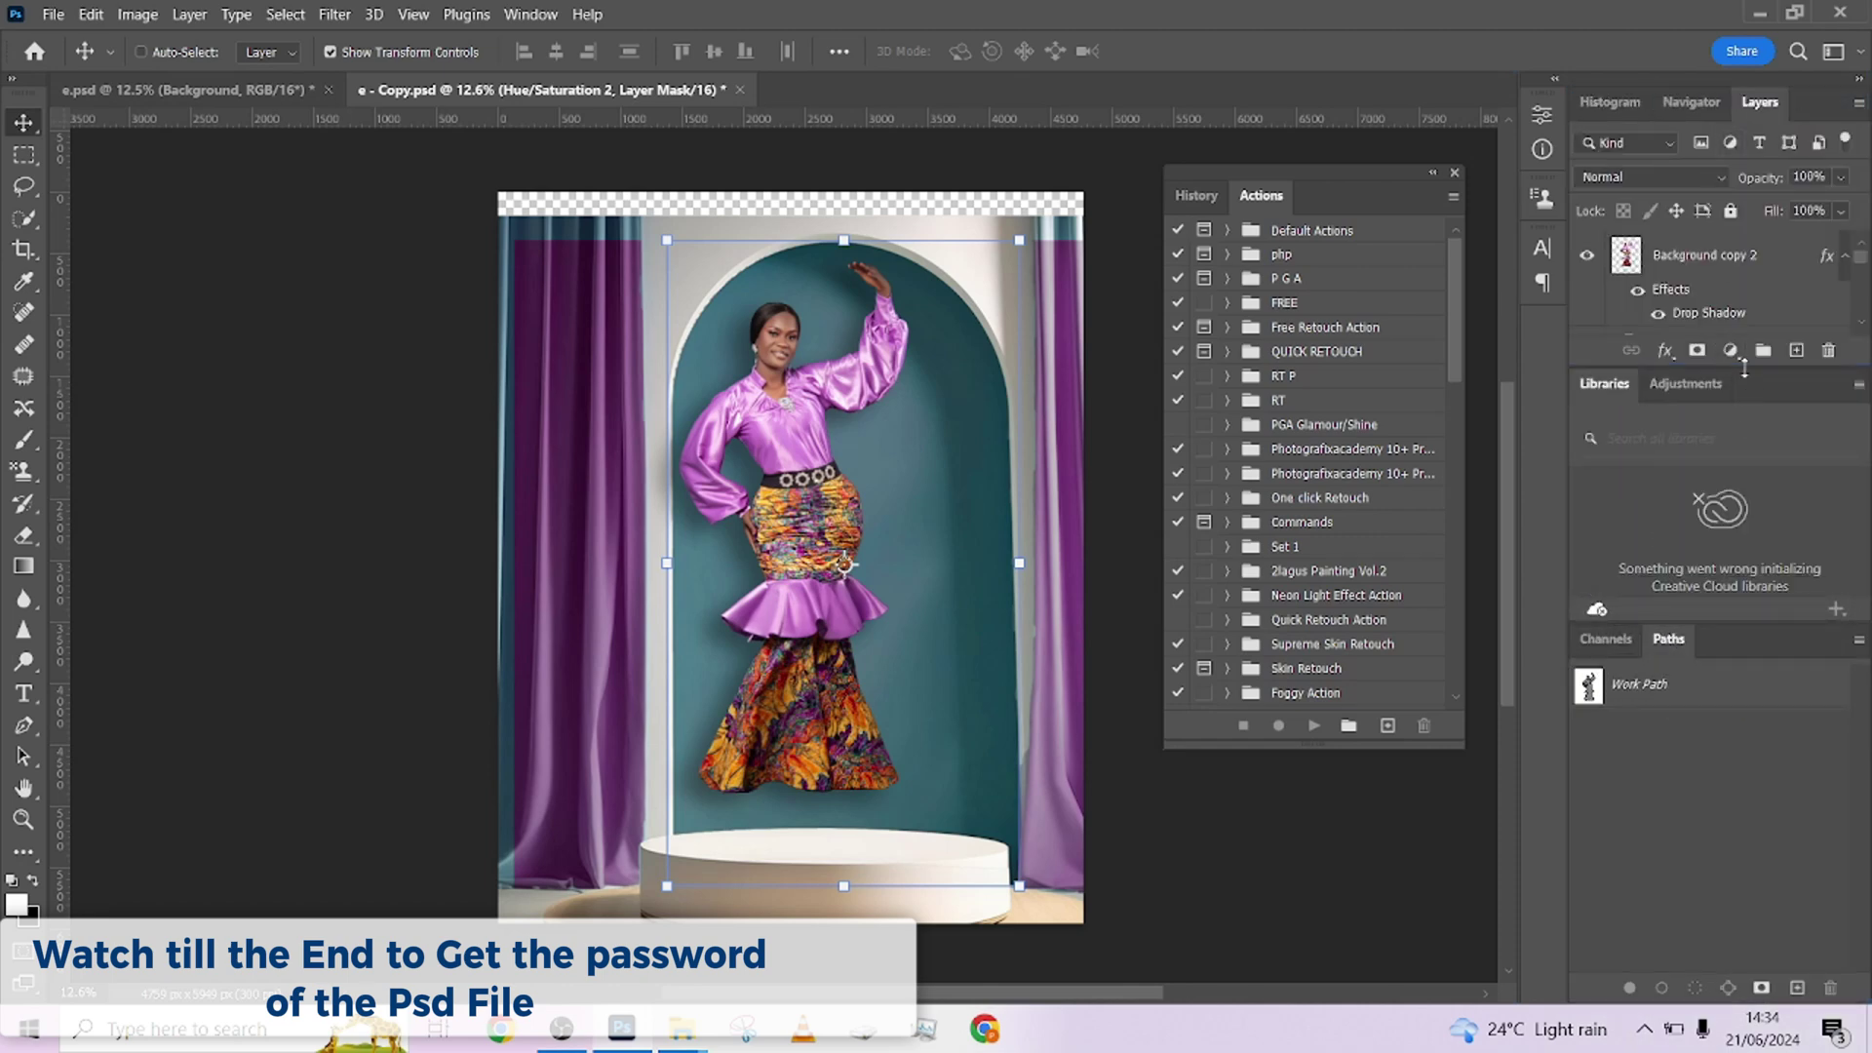
{"action": "left_click_drag", "start_coordinate": [1743, 368], "coordinate": [1744, 595]}
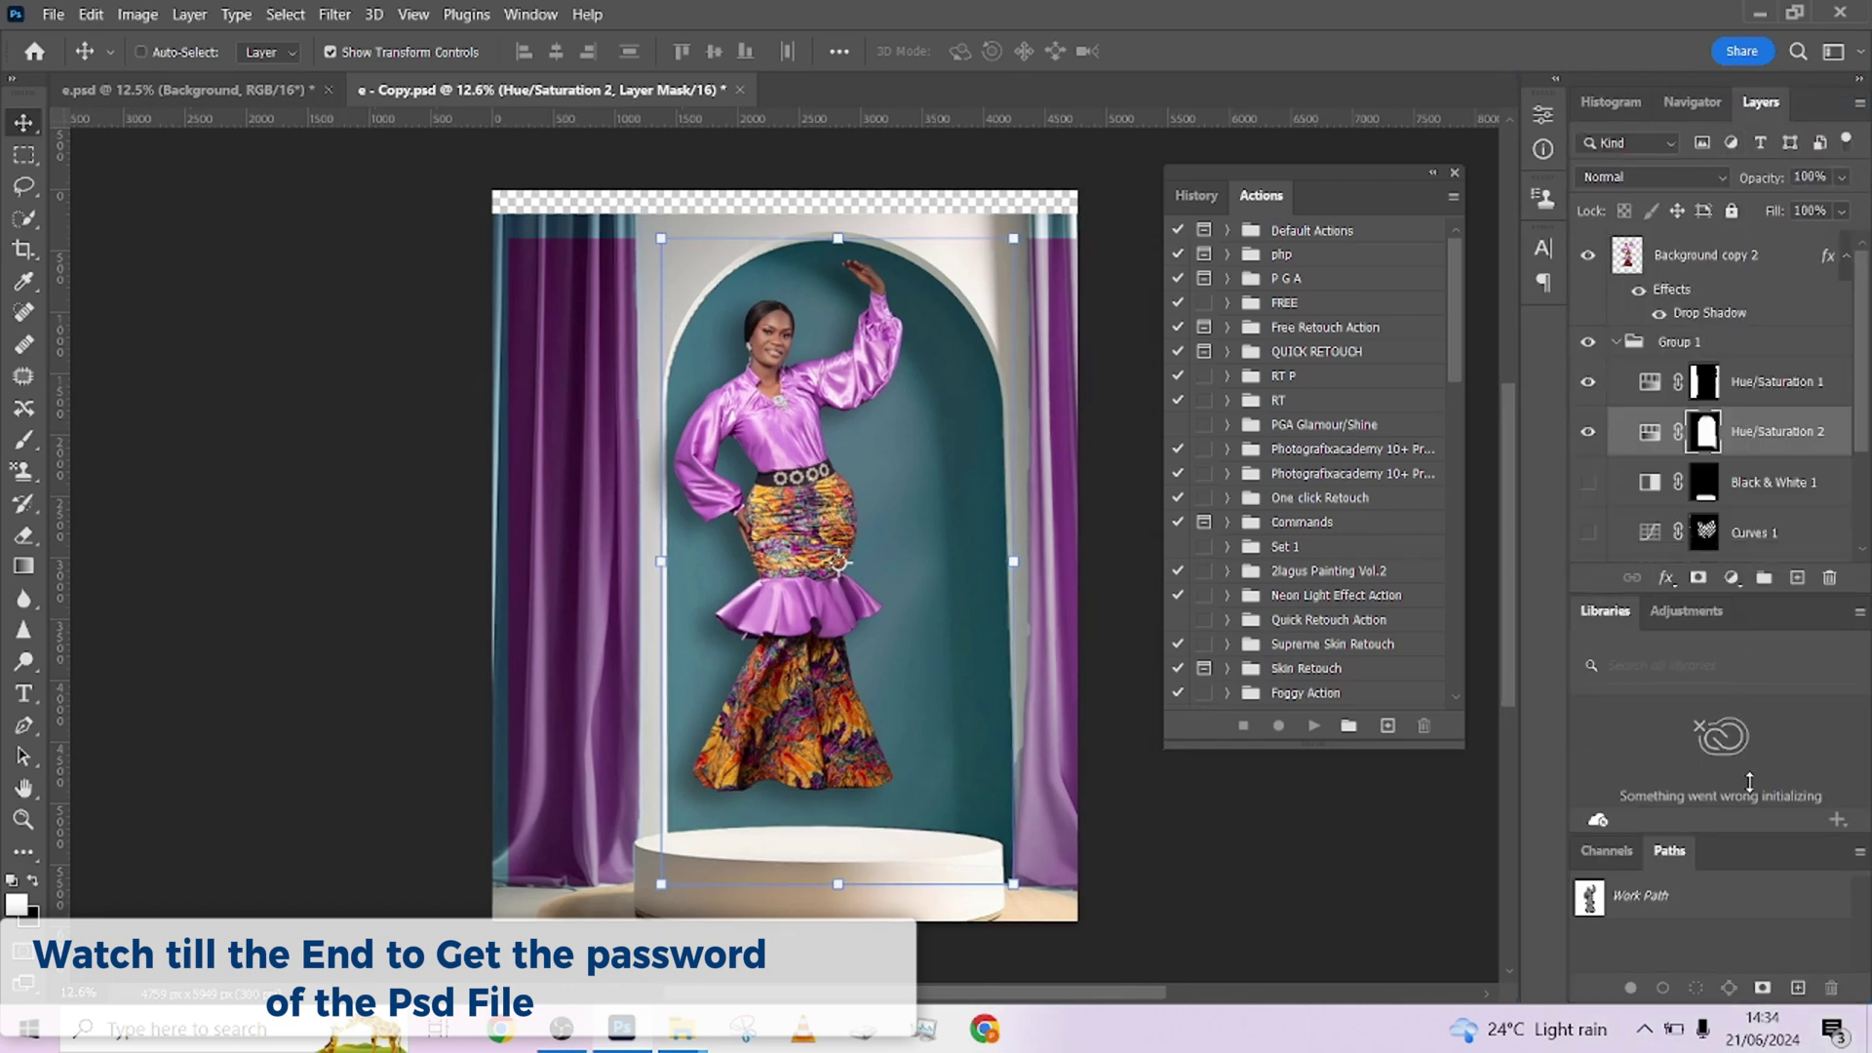
Step: Collapse Group 1 and move the whole group so the podium sits beneath the hem of the model's skirt
{"action": "left_click", "coordinate": [1619, 344]}
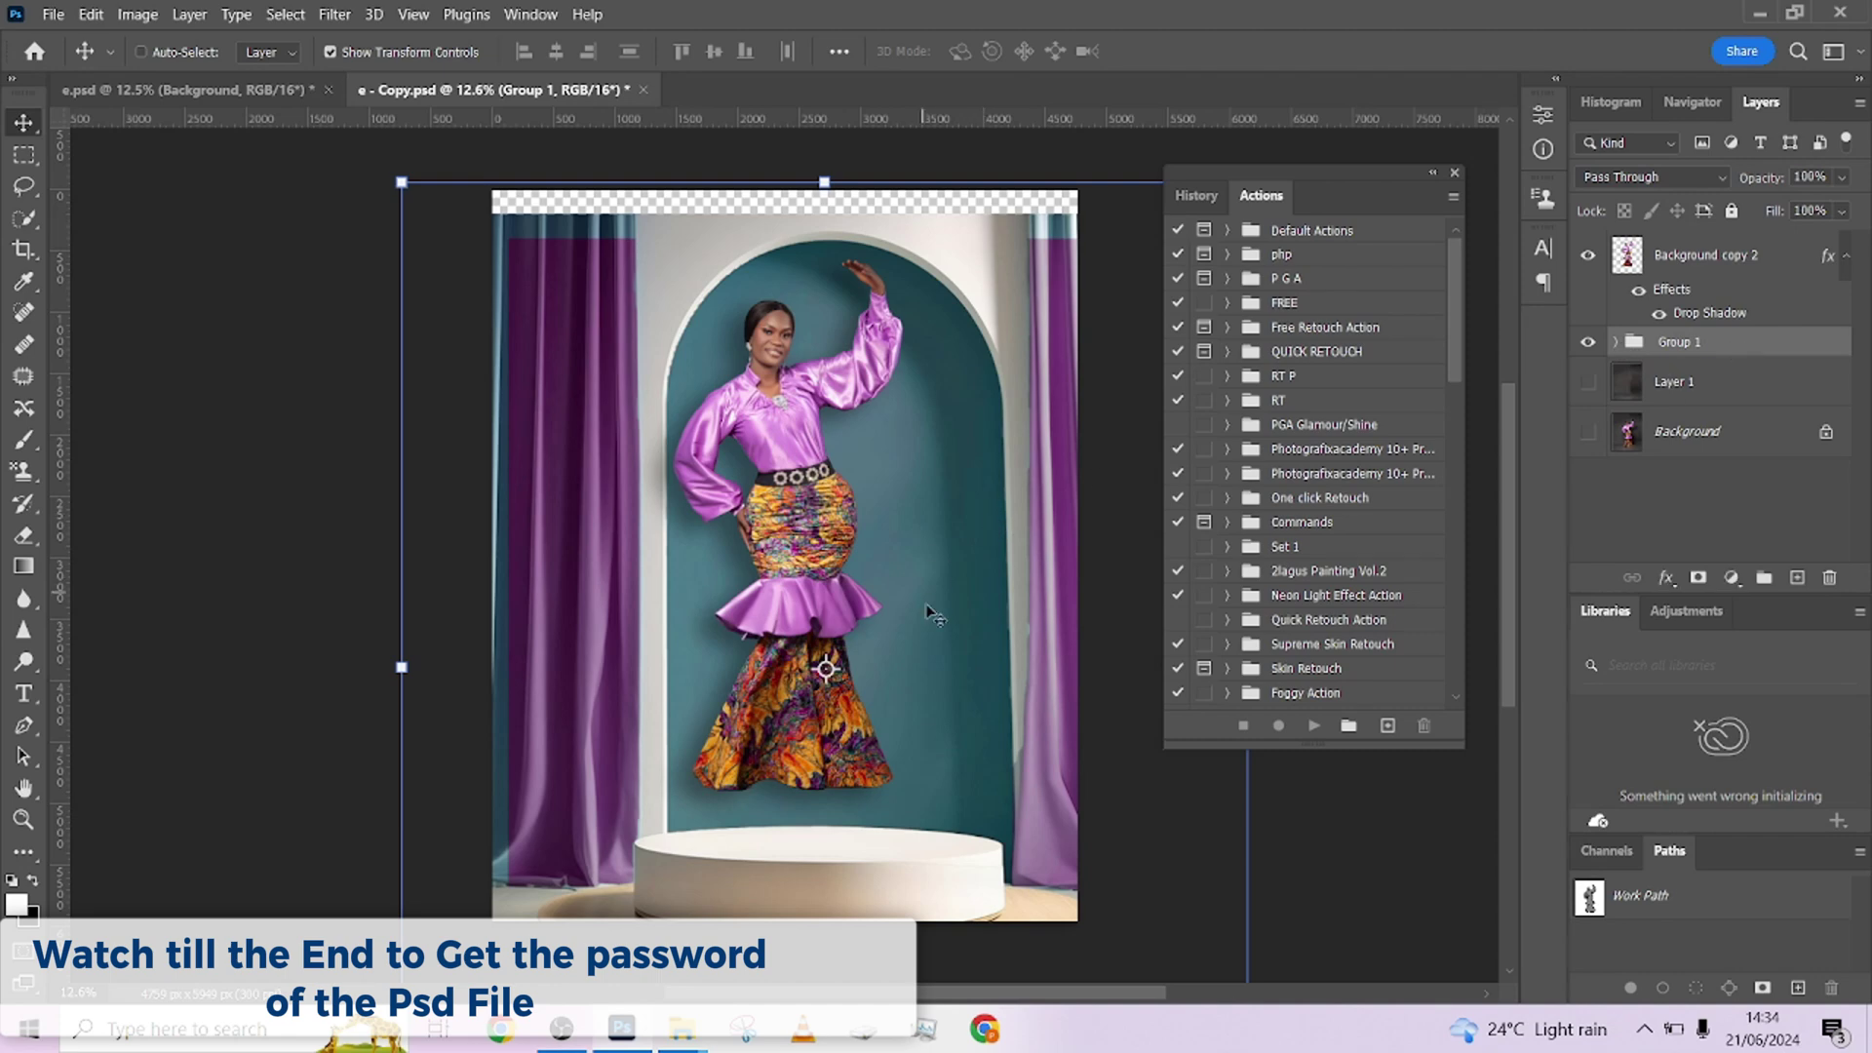
{"action": "left_click_drag", "start_coordinate": [930, 614], "coordinate": [876, 535]}
{"action": "scroll", "coordinate": [896, 542], "scroll_direction": "down", "scroll_amount": 1}
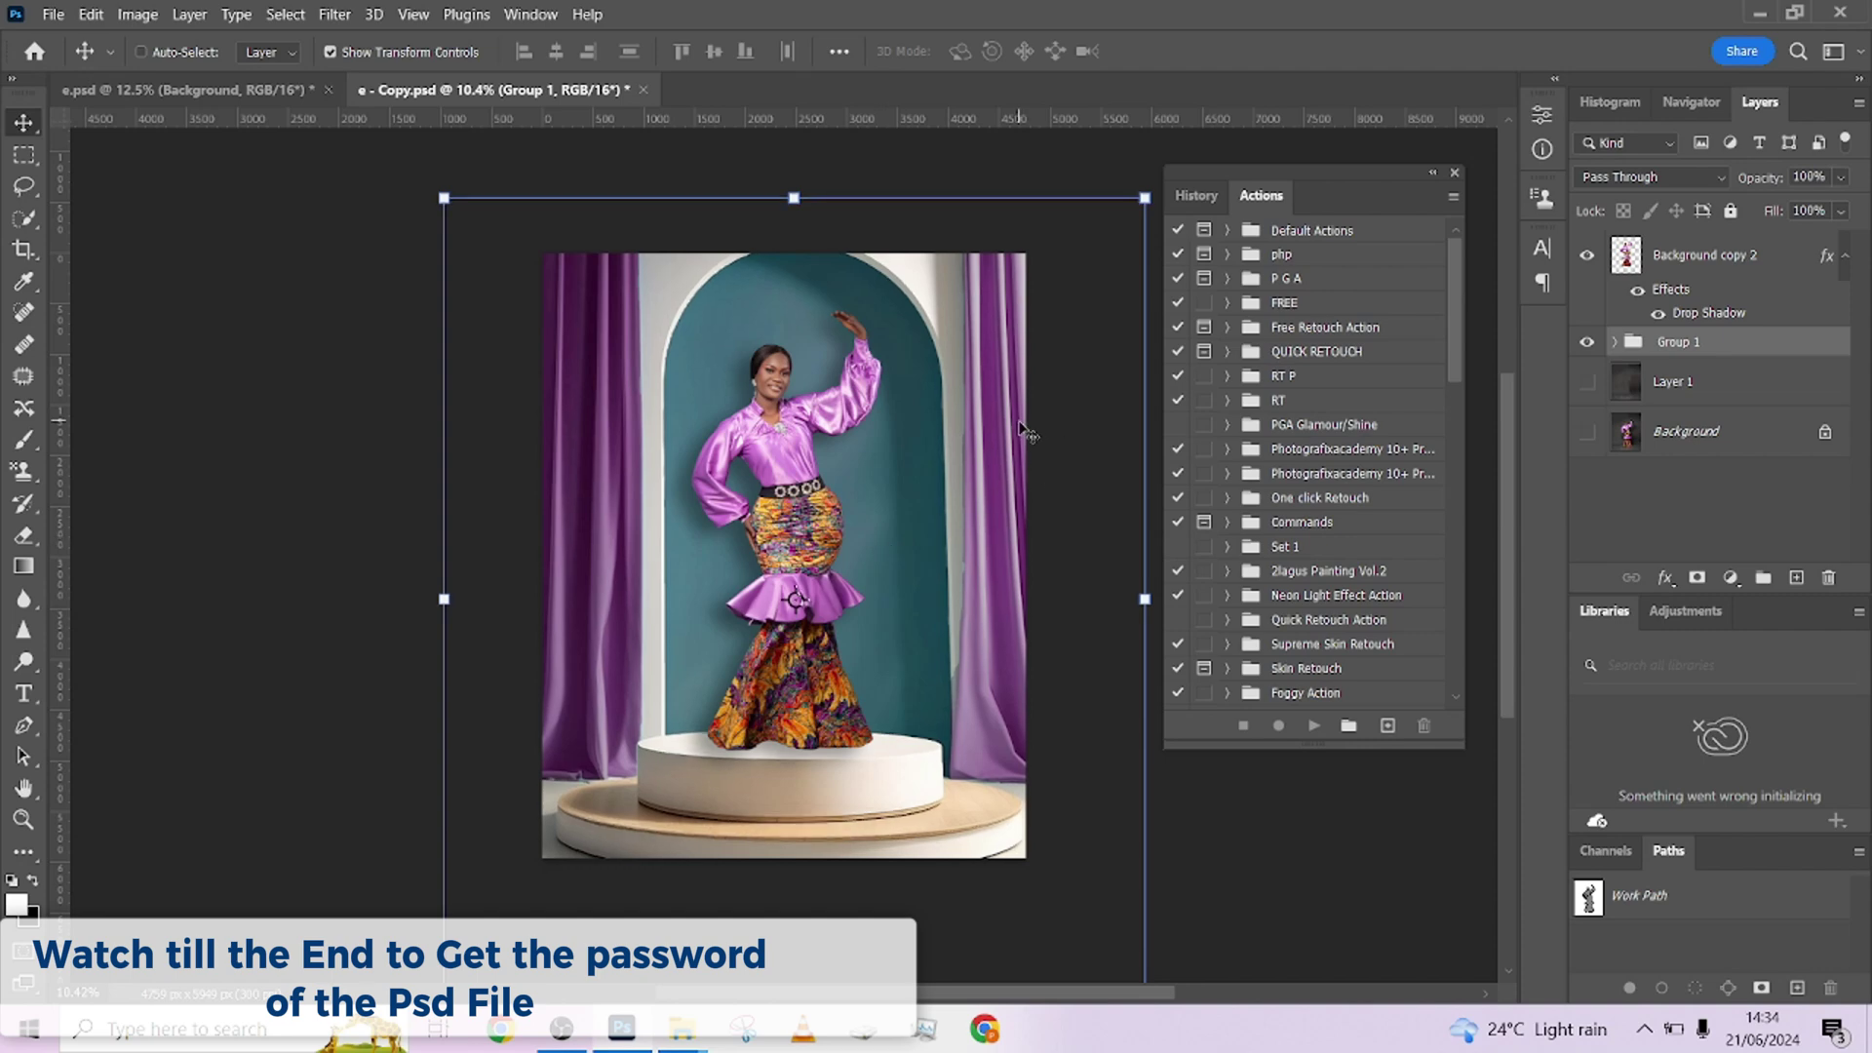
Step: Expand Group 1 and hide Hue/Saturation 1 and Hue/Saturation 2 to view the backdrop's original colours
{"action": "left_click", "coordinate": [1614, 343]}
{"action": "left_click_drag", "start_coordinate": [1860, 368], "coordinate": [1858, 489]}
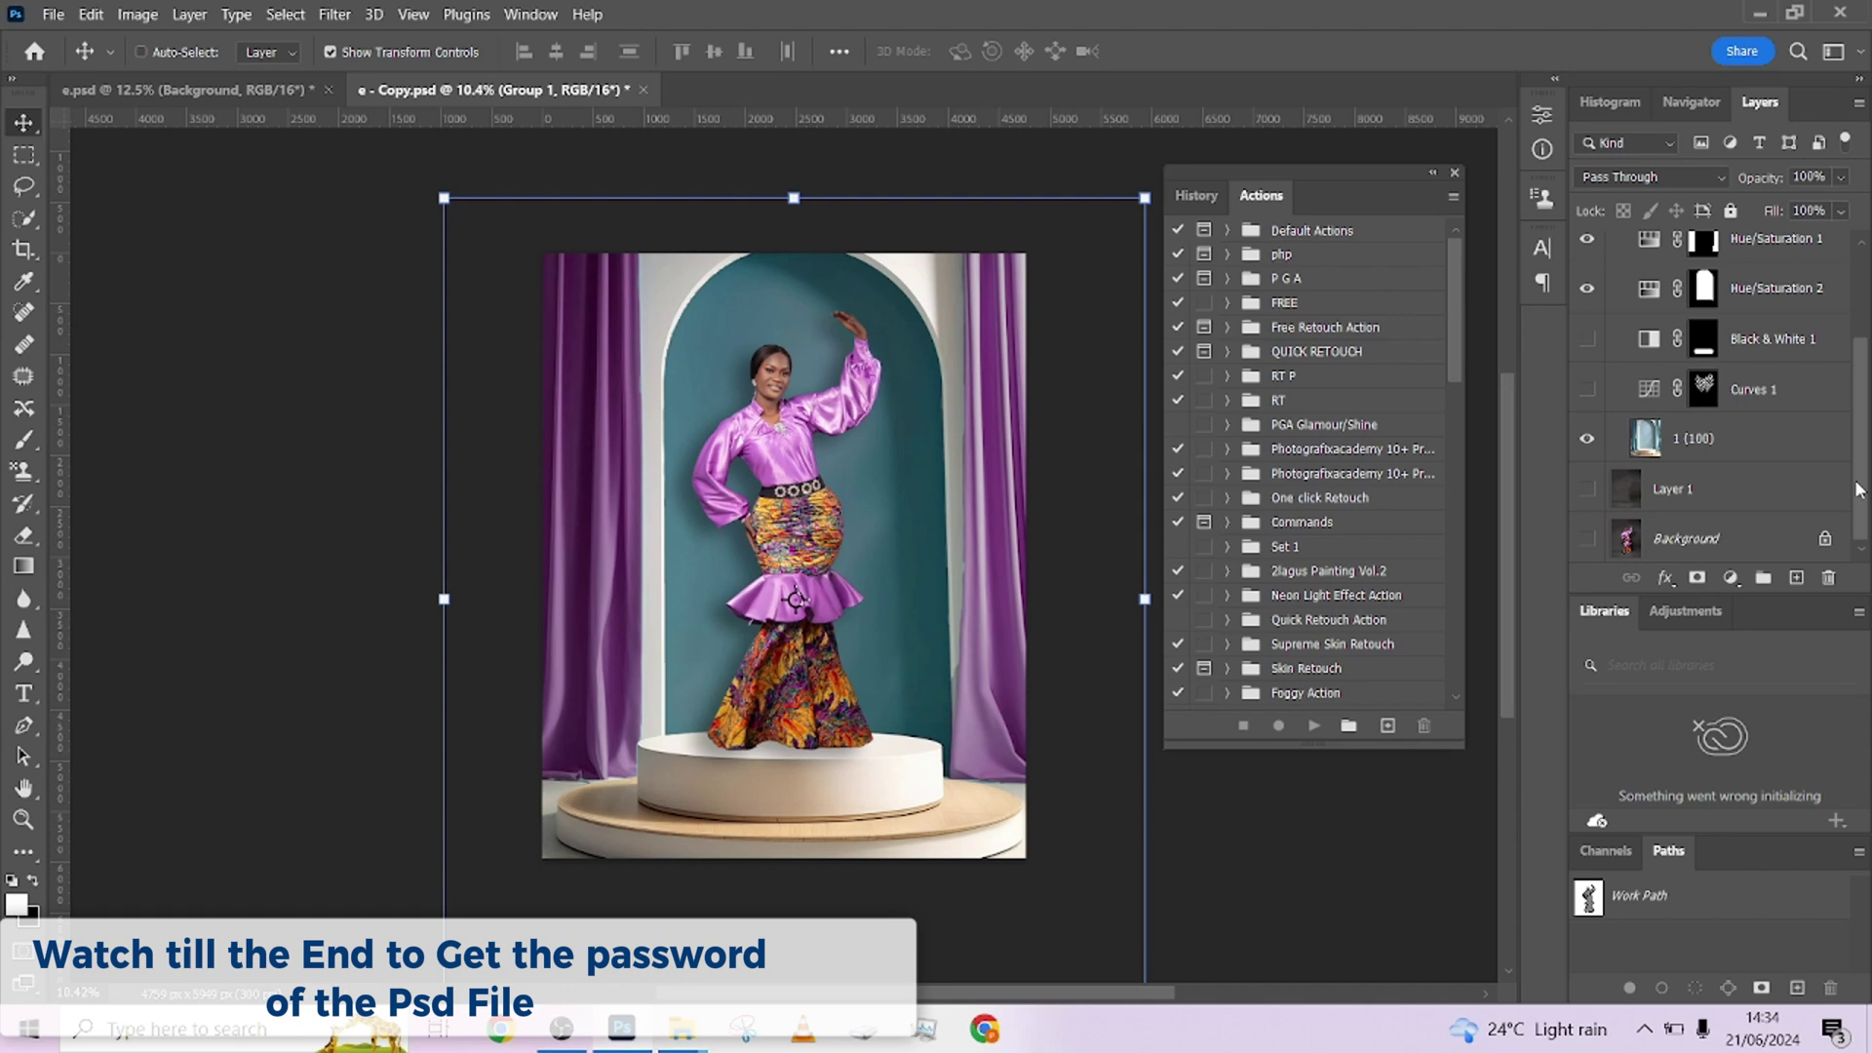
{"action": "left_click_drag", "start_coordinate": [1858, 489], "coordinate": [1858, 477]}
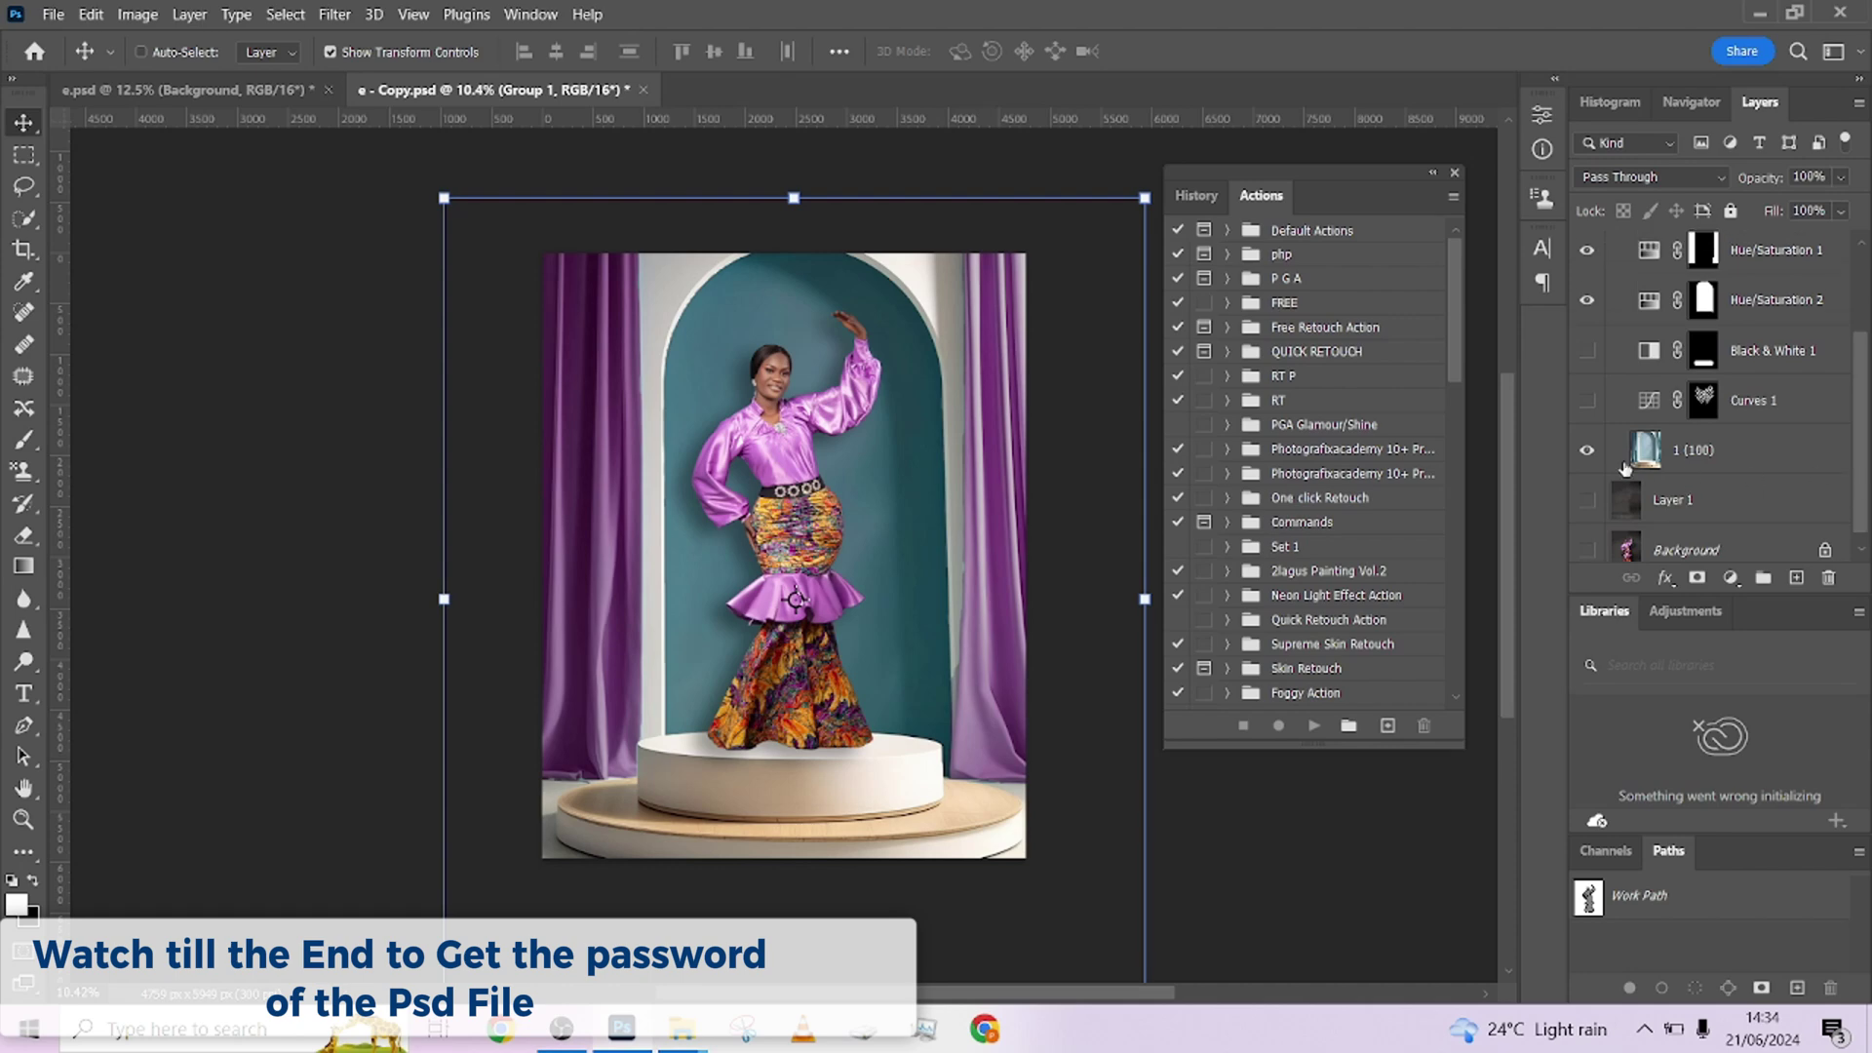
{"action": "left_click", "coordinate": [1587, 252]}
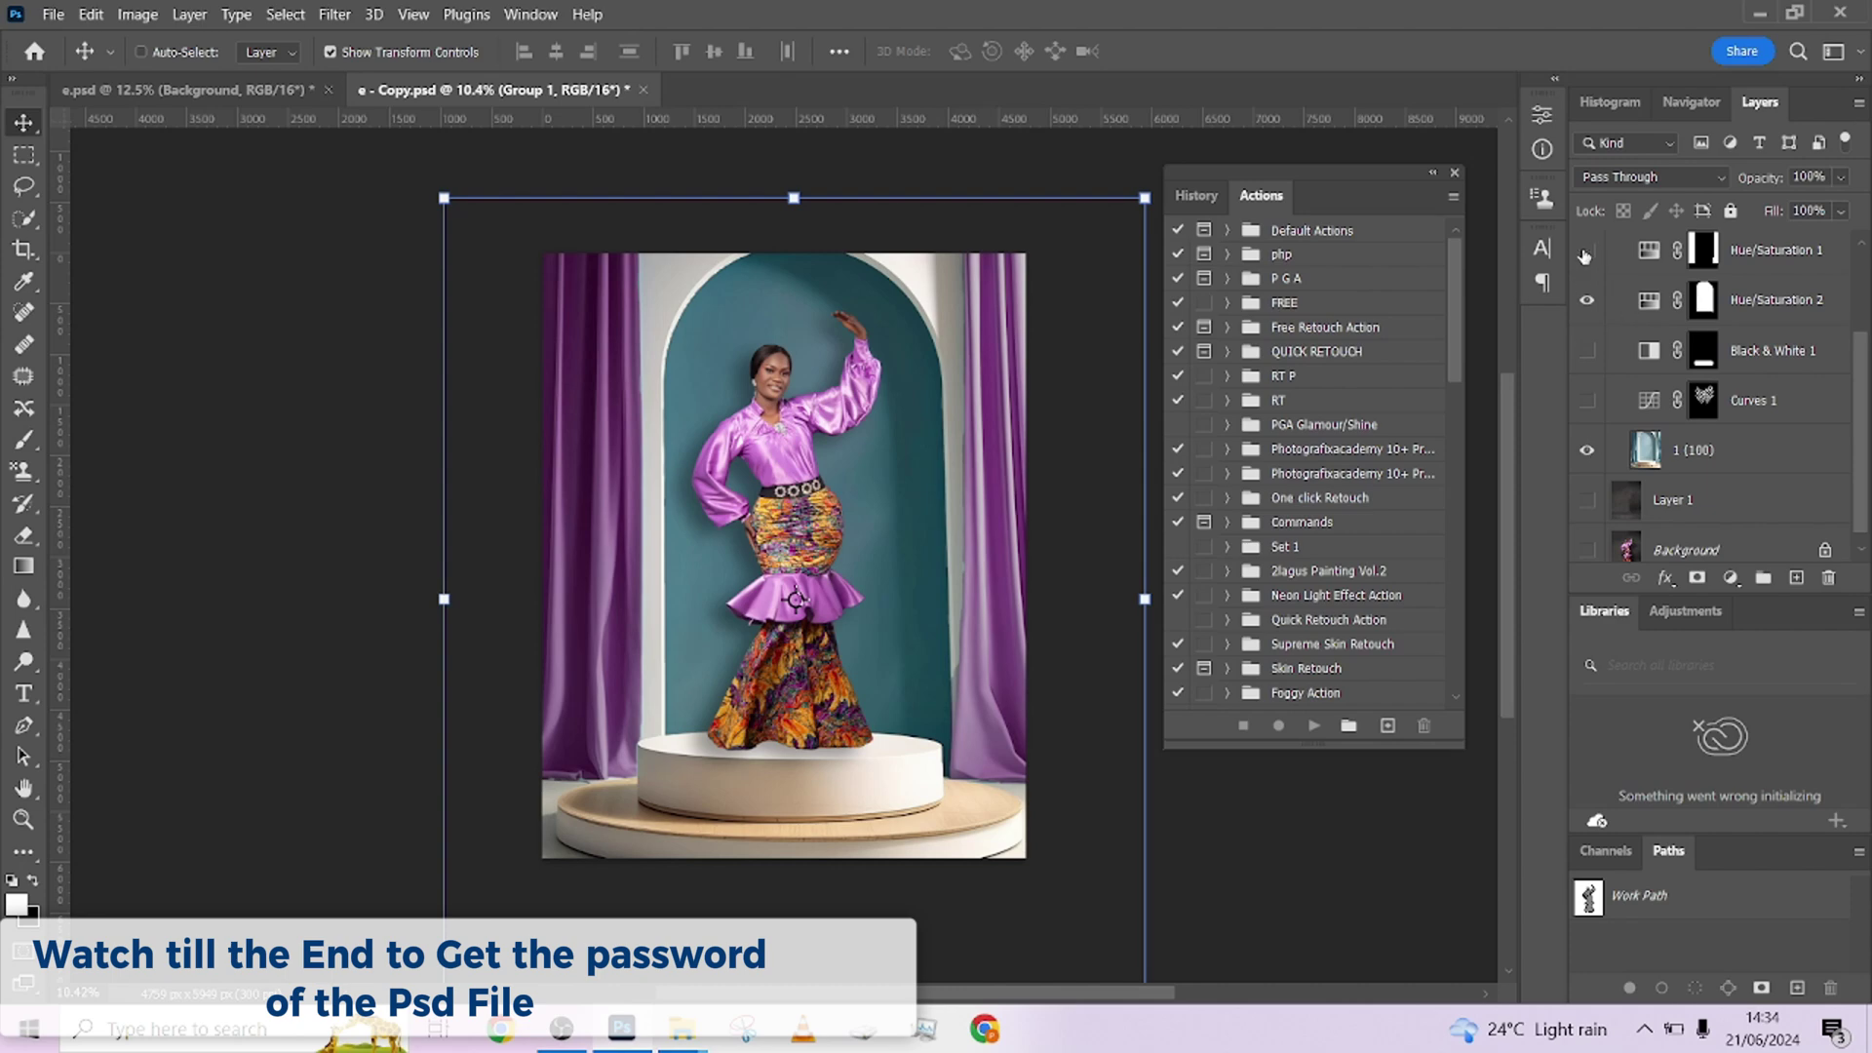
{"action": "left_click", "coordinate": [1587, 300]}
{"action": "scroll", "coordinate": [1864, 409], "scroll_direction": "up", "scroll_amount": 3}
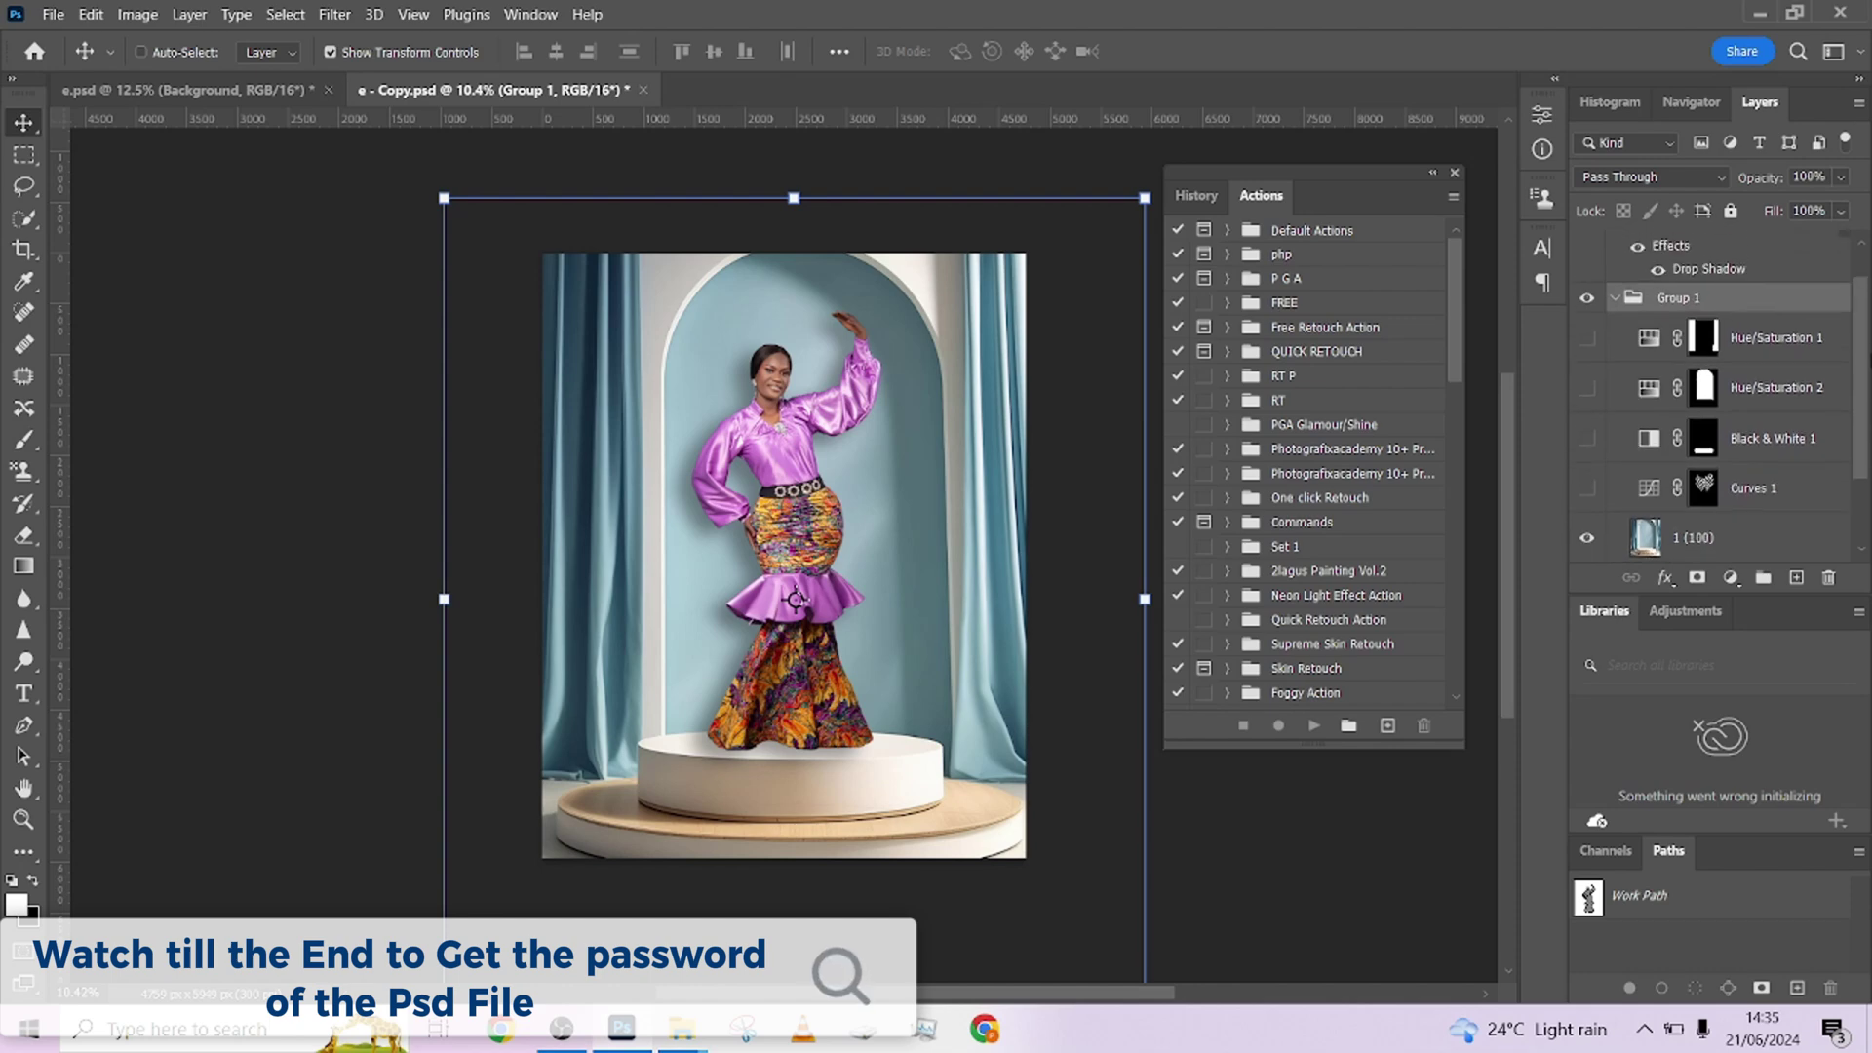
{"action": "scroll", "coordinate": [1721, 409], "scroll_direction": "down", "scroll_amount": 1}
{"action": "scroll", "coordinate": [1720, 409], "scroll_direction": "down", "scroll_amount": 1}
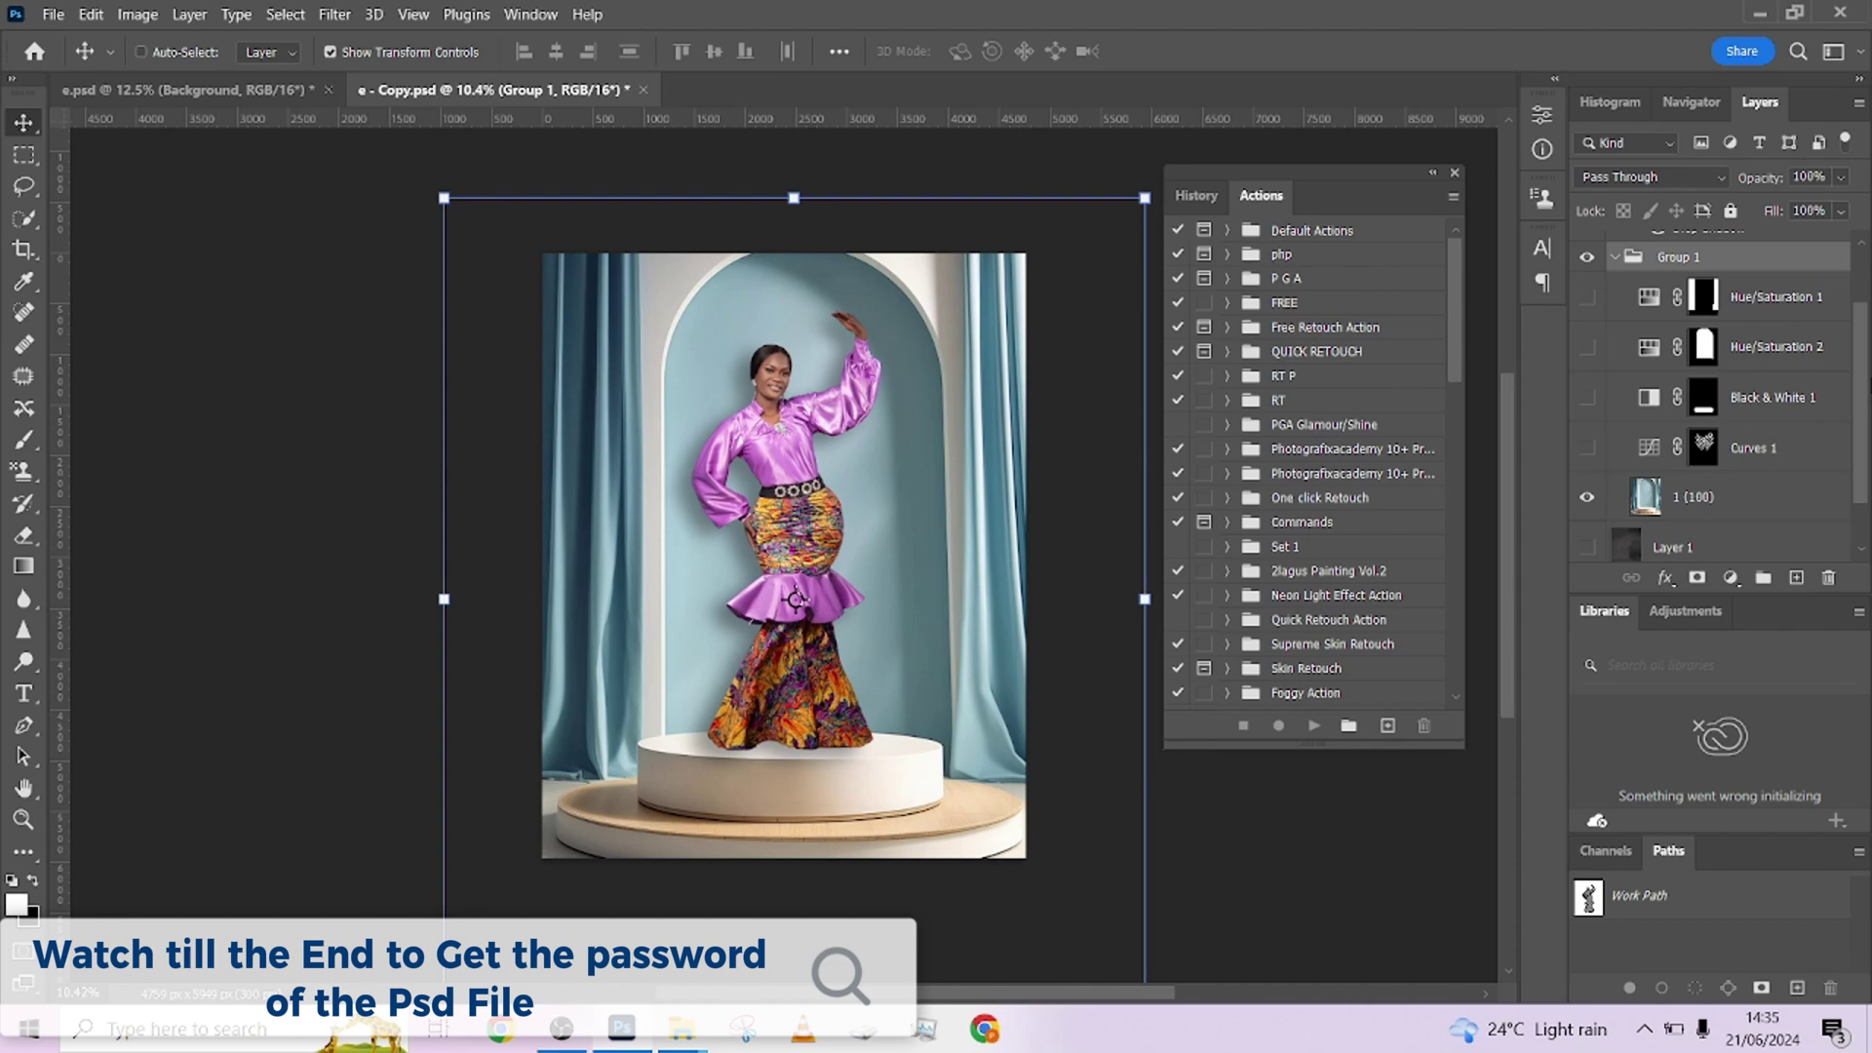
Step: Compare the backdrop with e.psd and toggle Hue/Saturation 1 to examine the curtain recolouring, leaving it visible
{"action": "left_click", "coordinate": [265, 89]}
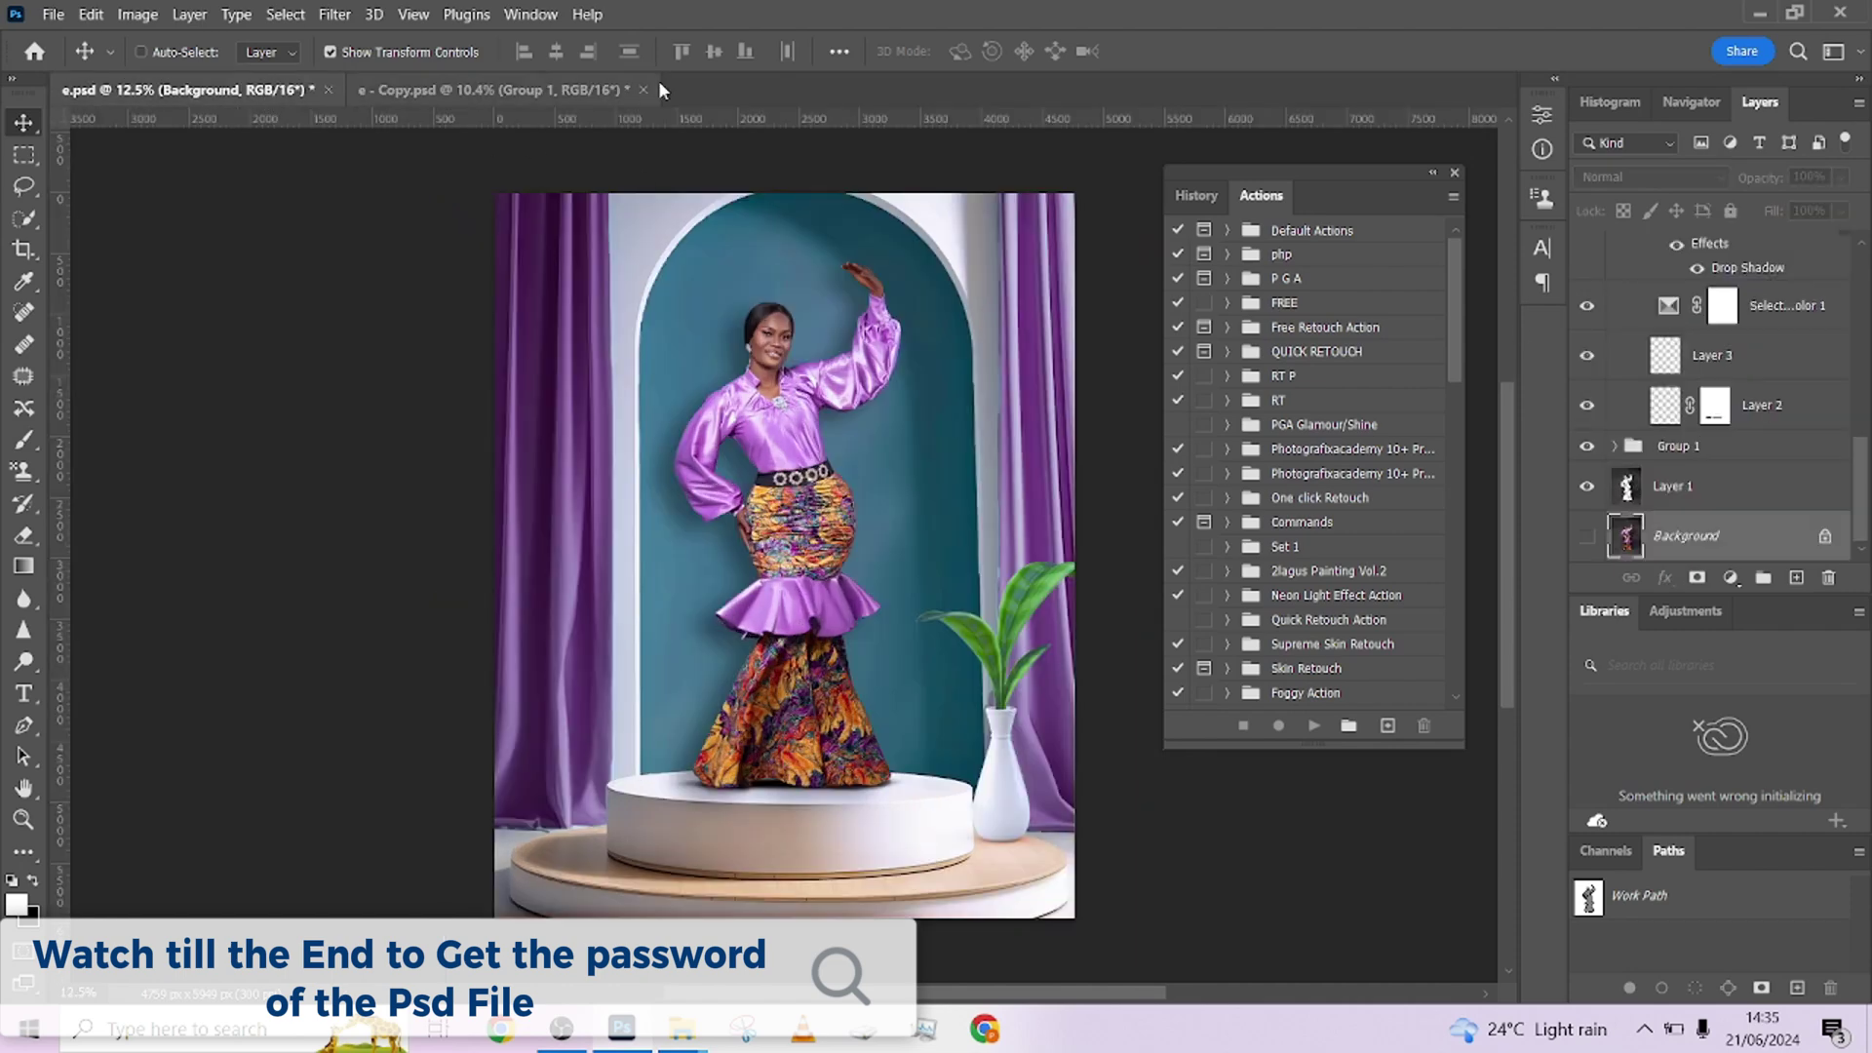
{"action": "left_click", "coordinate": [558, 90]}
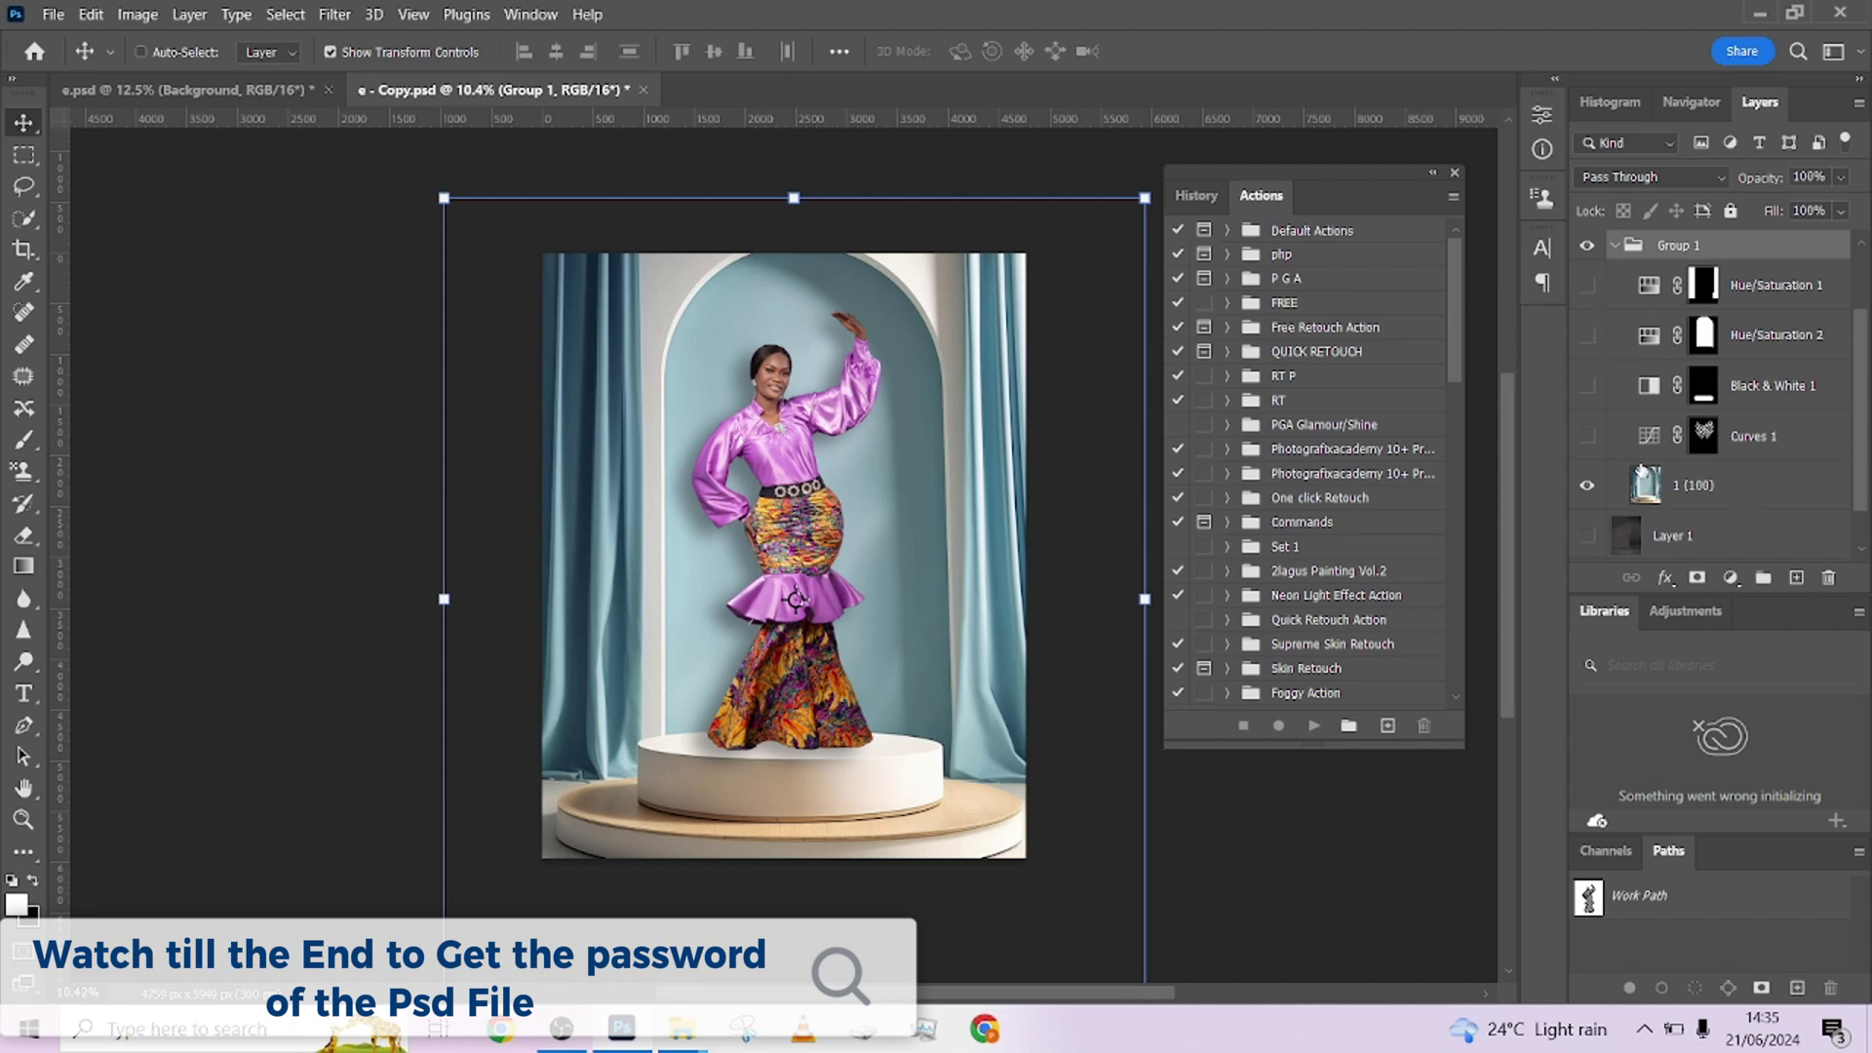
{"action": "left_click", "coordinate": [1587, 288]}
{"action": "left_click", "coordinate": [1588, 290]}
{"action": "left_click", "coordinate": [1587, 287]}
{"action": "left_click", "coordinate": [1588, 289]}
{"action": "left_click", "coordinate": [1587, 287]}
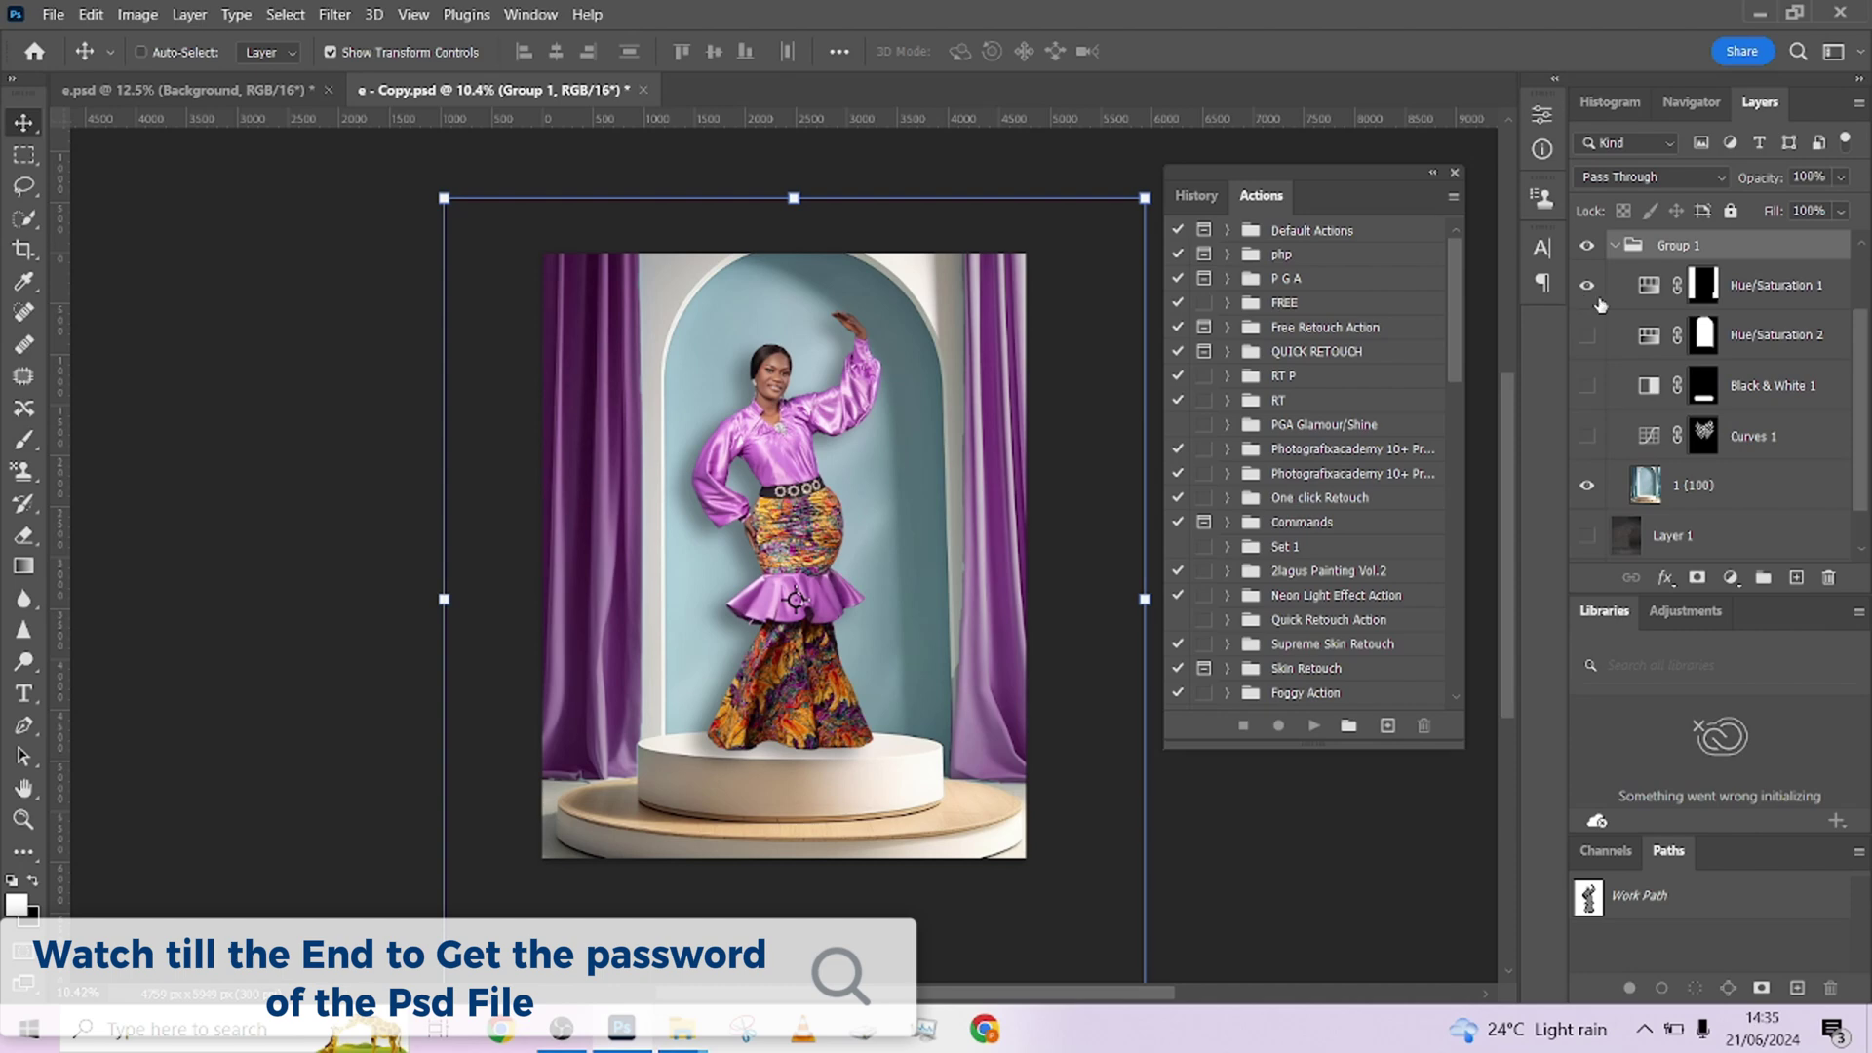
Step: Toggle Hue/Saturation 2 to examine its effect on the arch wall colour, leaving the layer visible
{"action": "left_click", "coordinate": [1587, 335]}
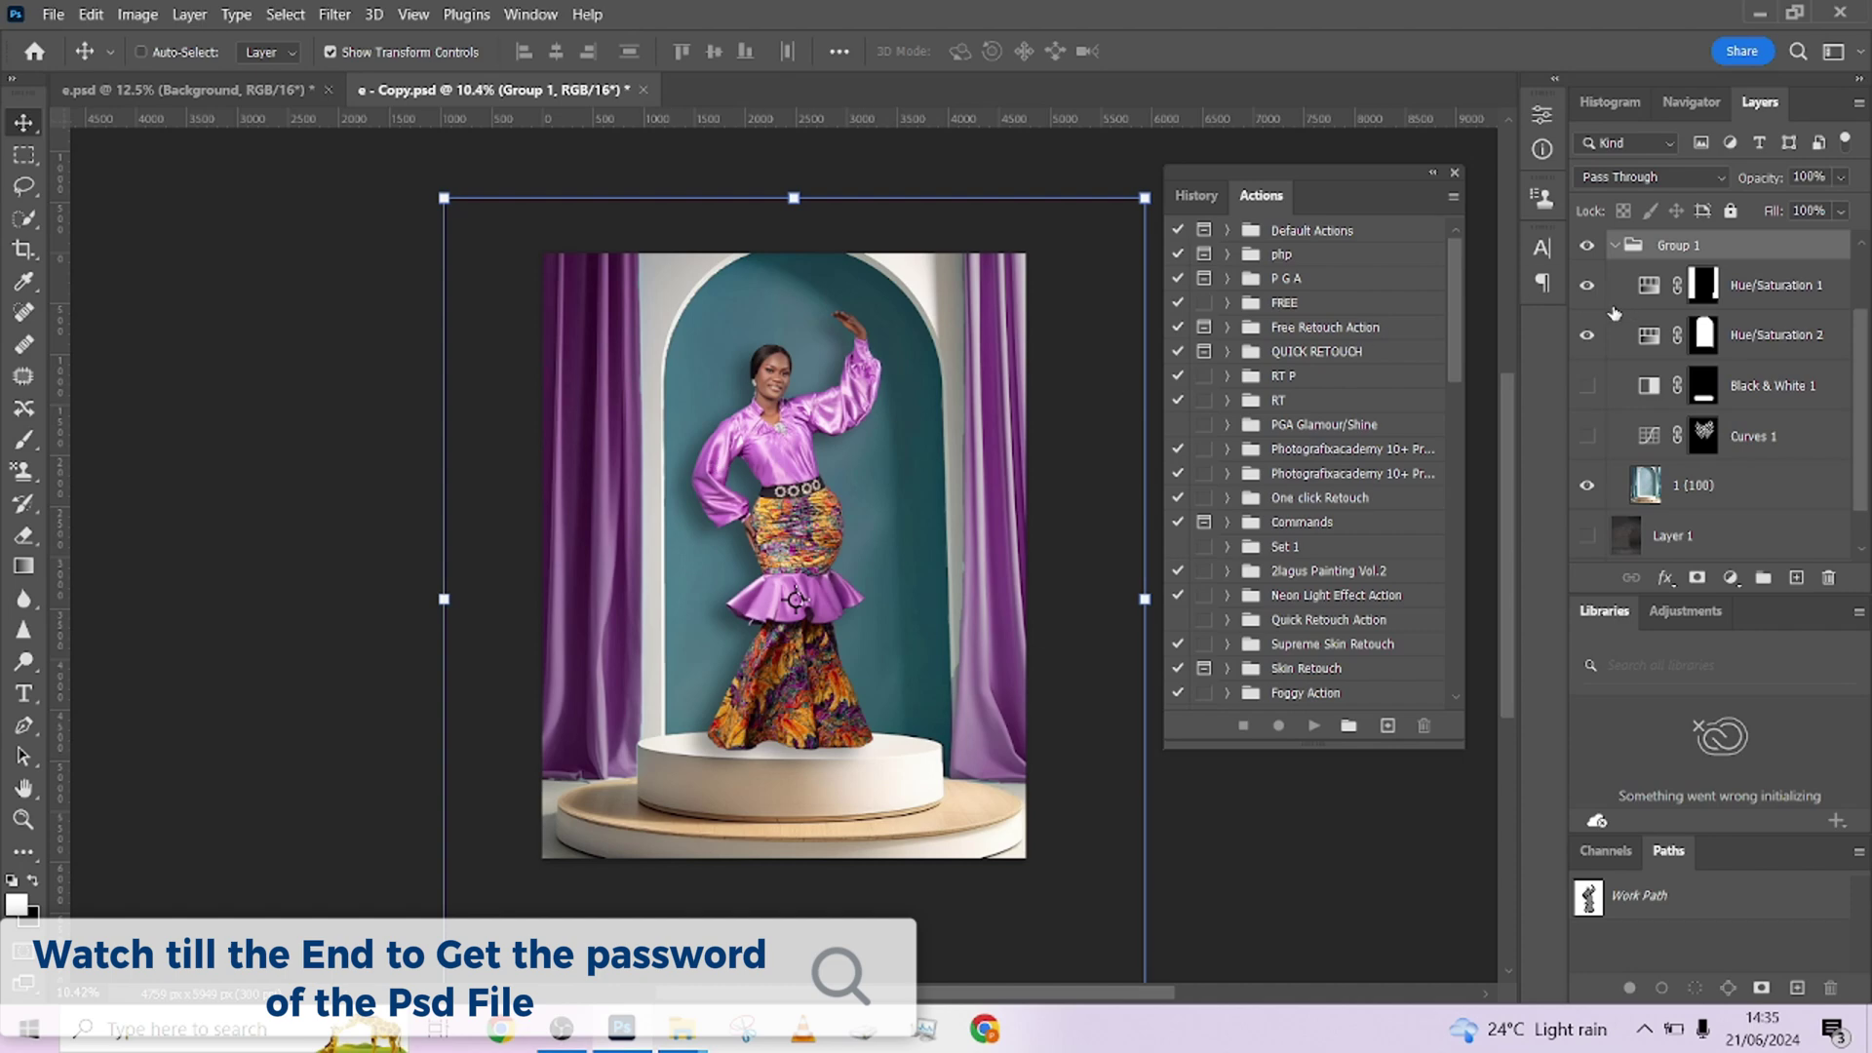
{"action": "left_click", "coordinate": [1586, 337]}
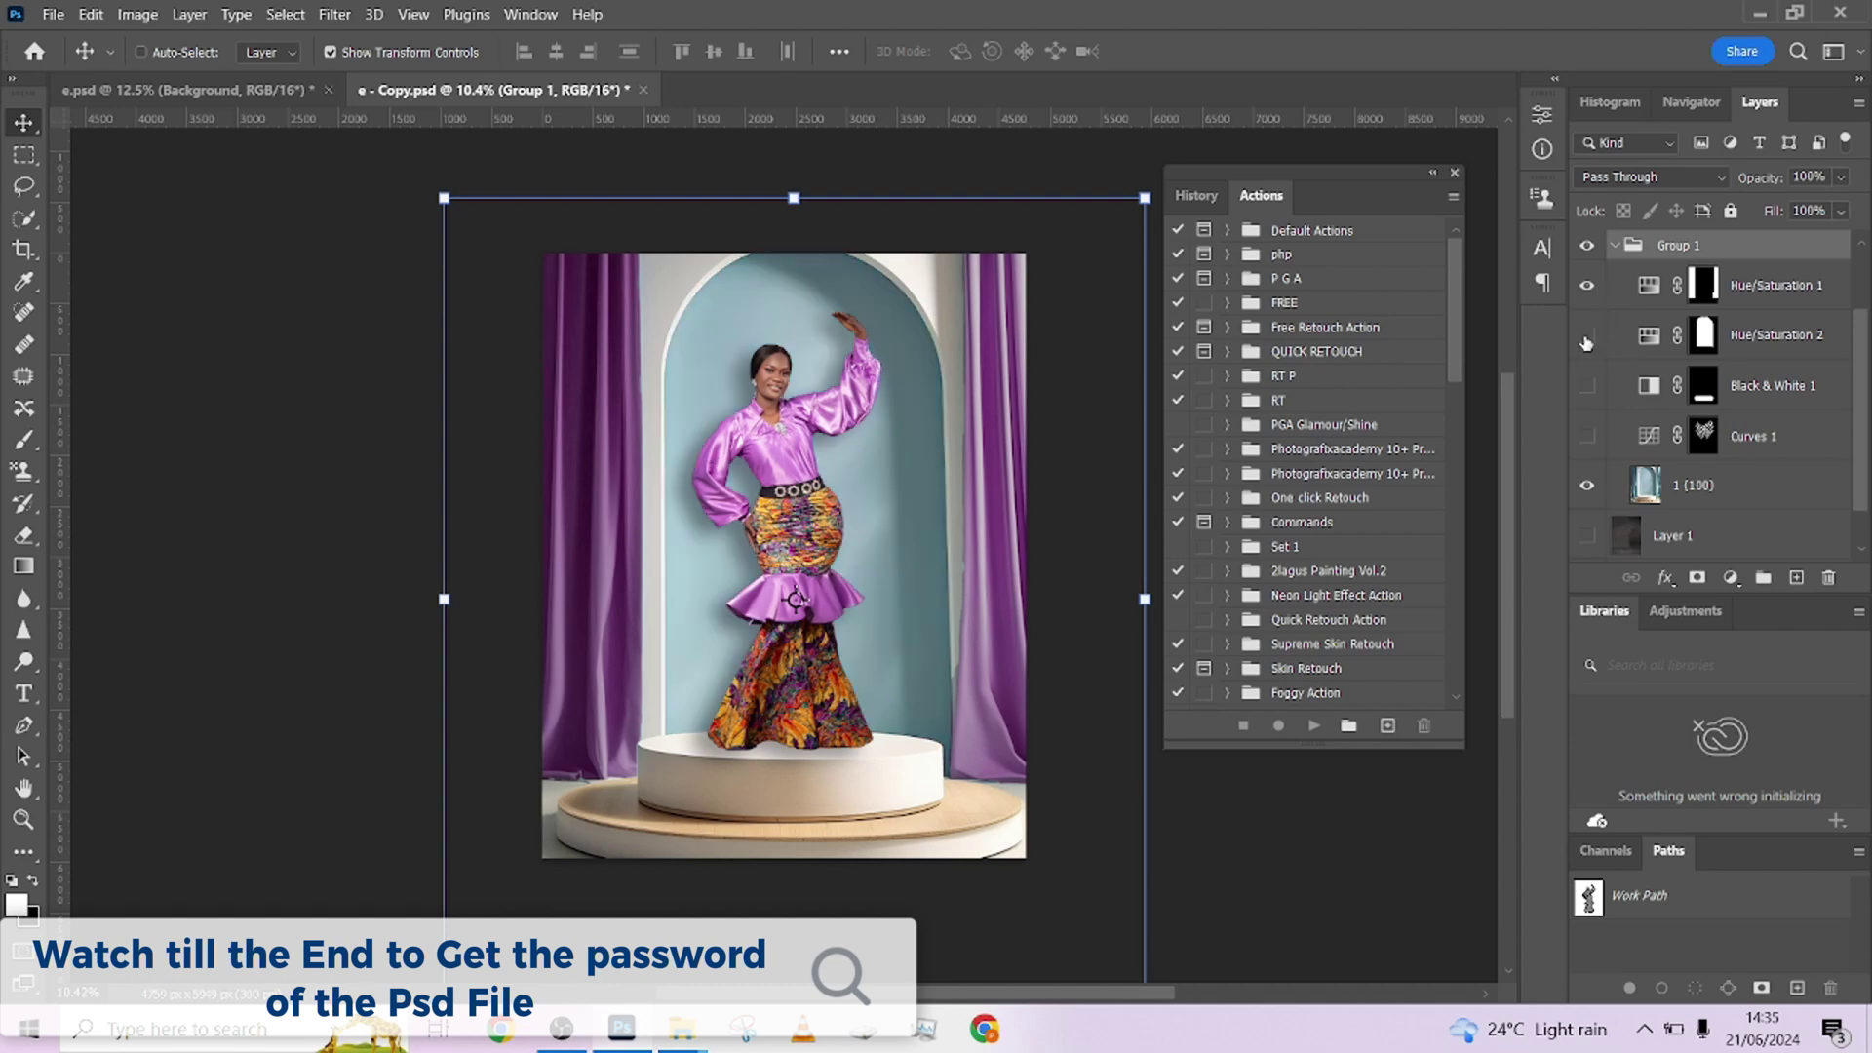
{"action": "left_click", "coordinate": [1586, 336]}
{"action": "left_click", "coordinate": [1586, 336]}
{"action": "left_click", "coordinate": [1586, 337]}
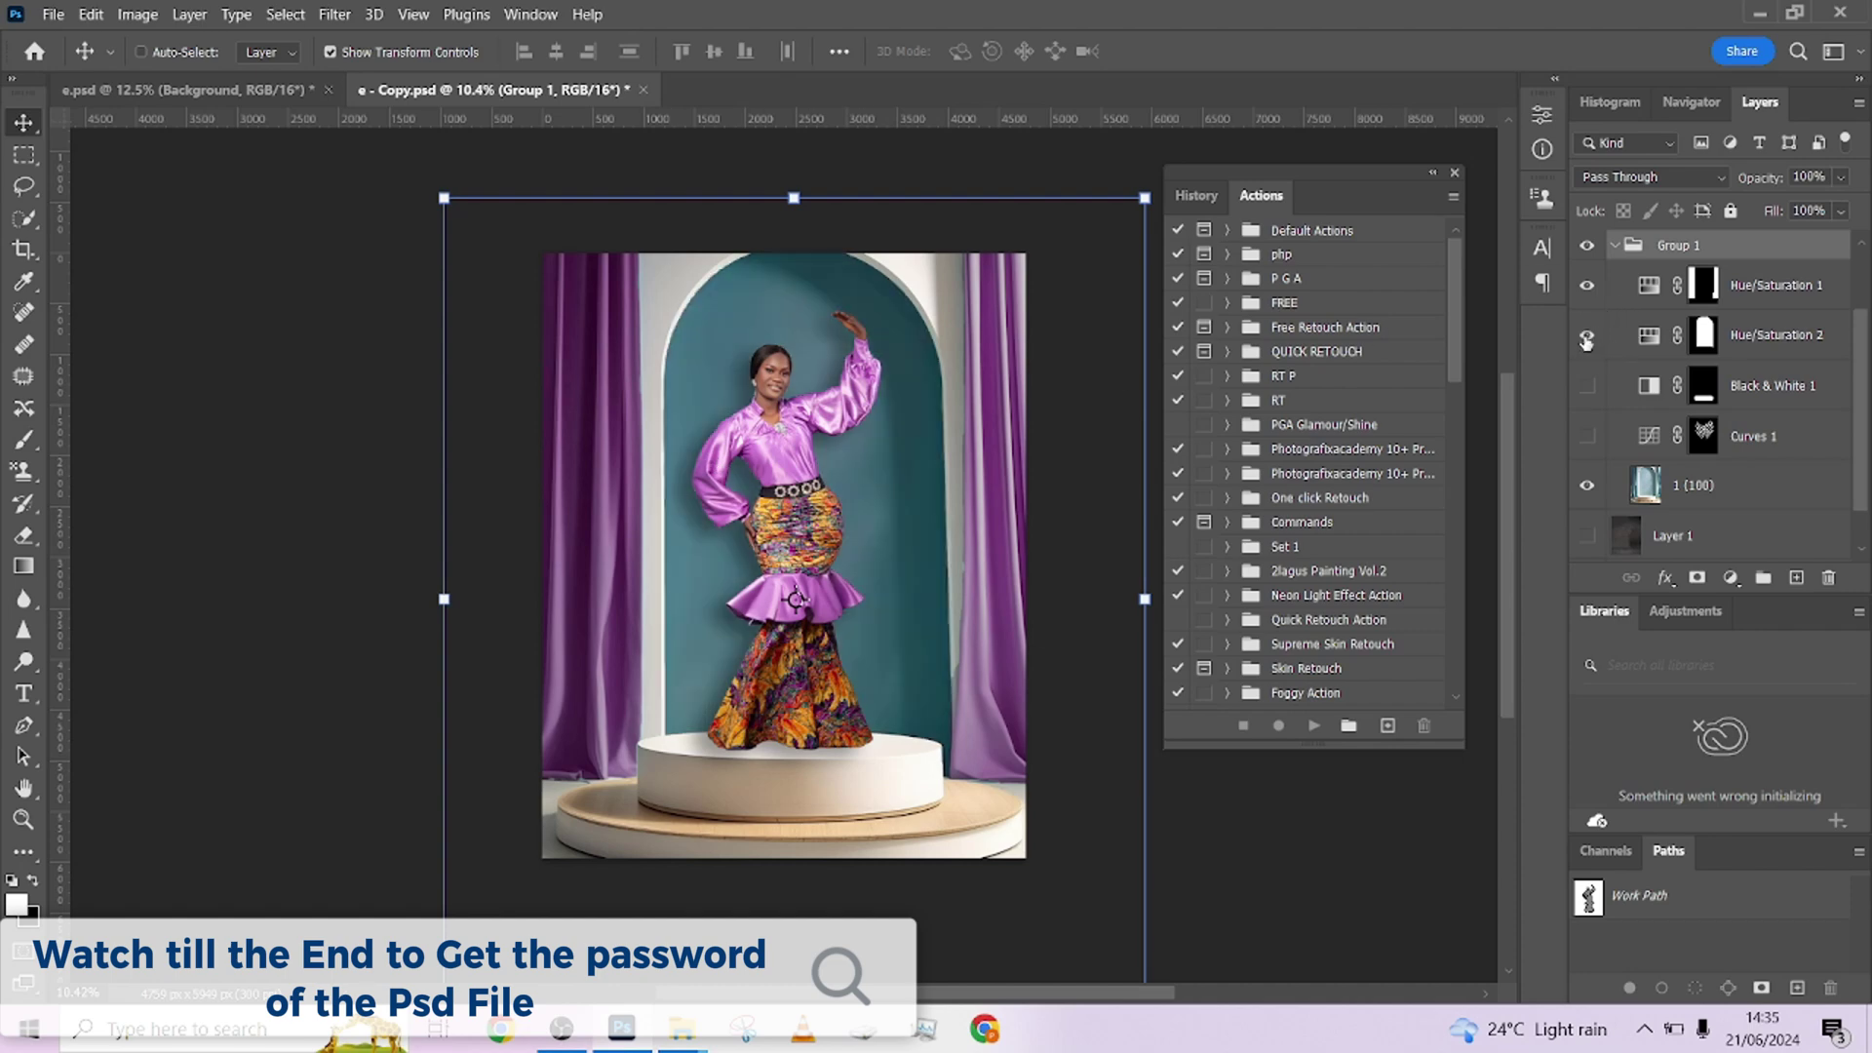
{"action": "left_click", "coordinate": [1586, 337]}
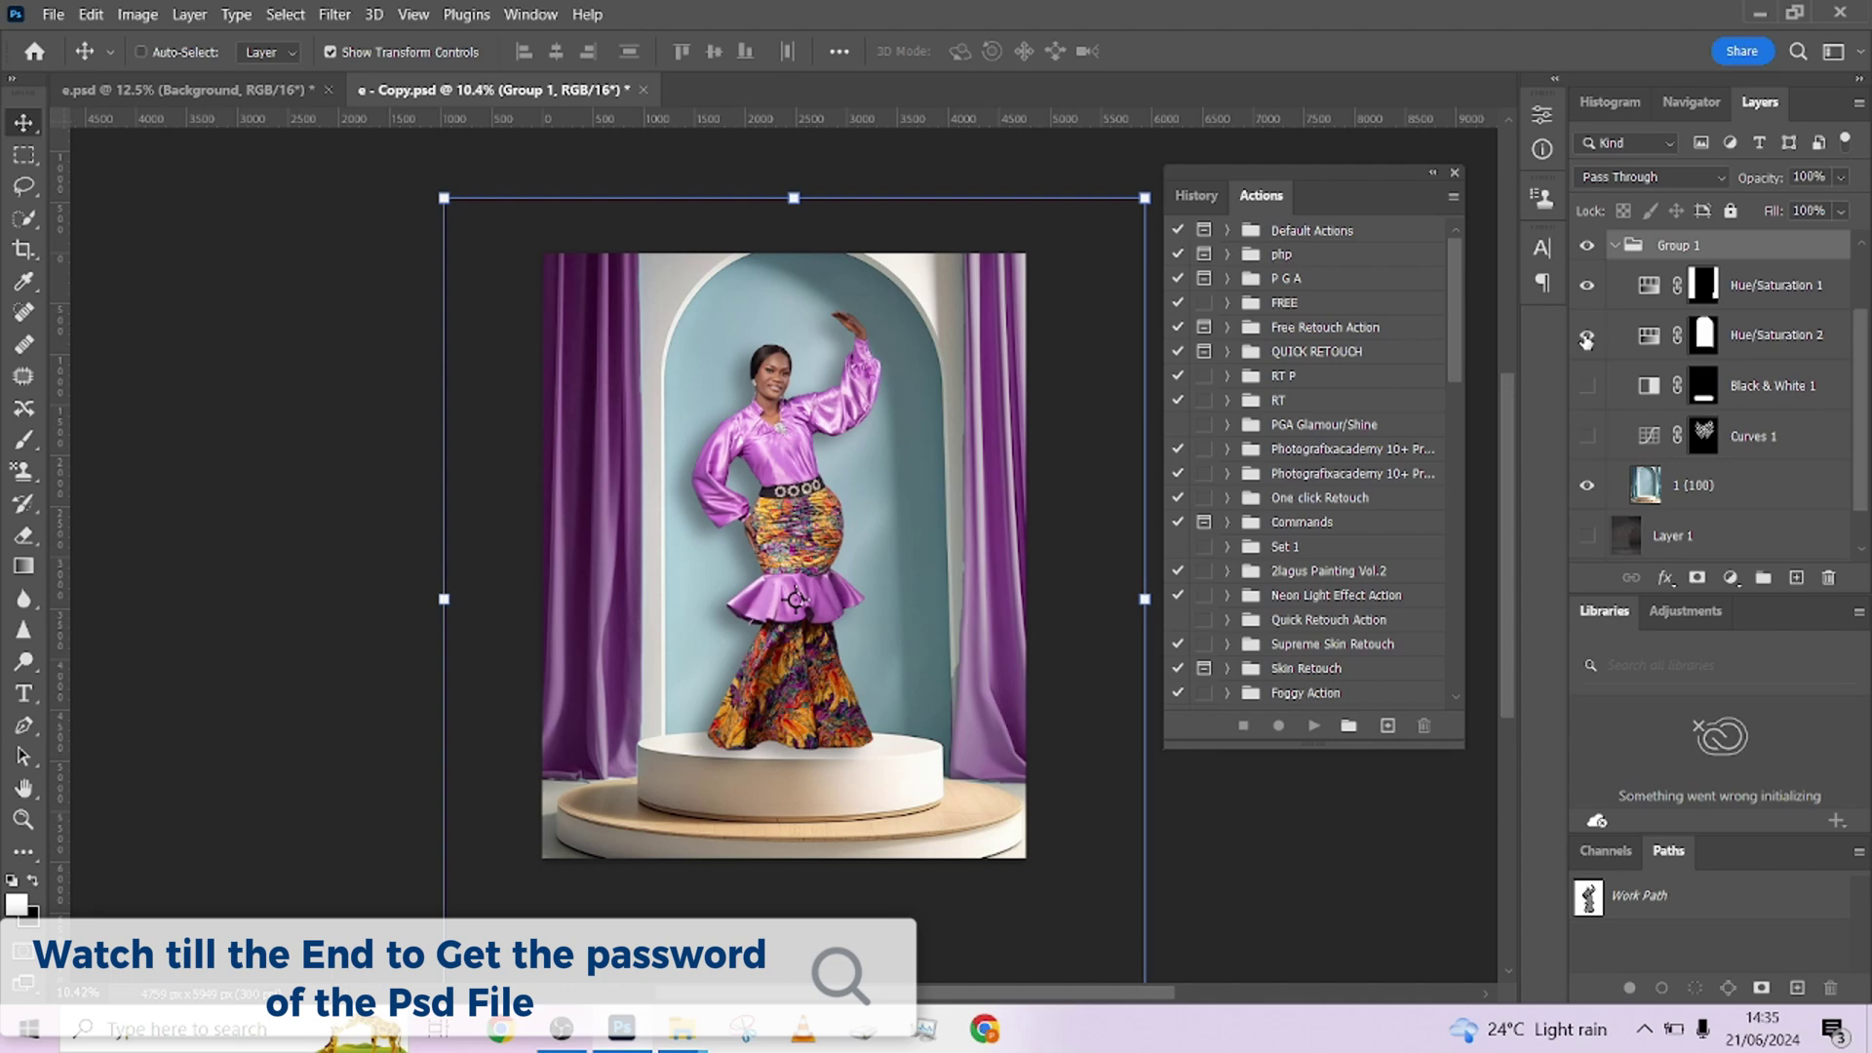
{"action": "left_click", "coordinate": [1586, 338]}
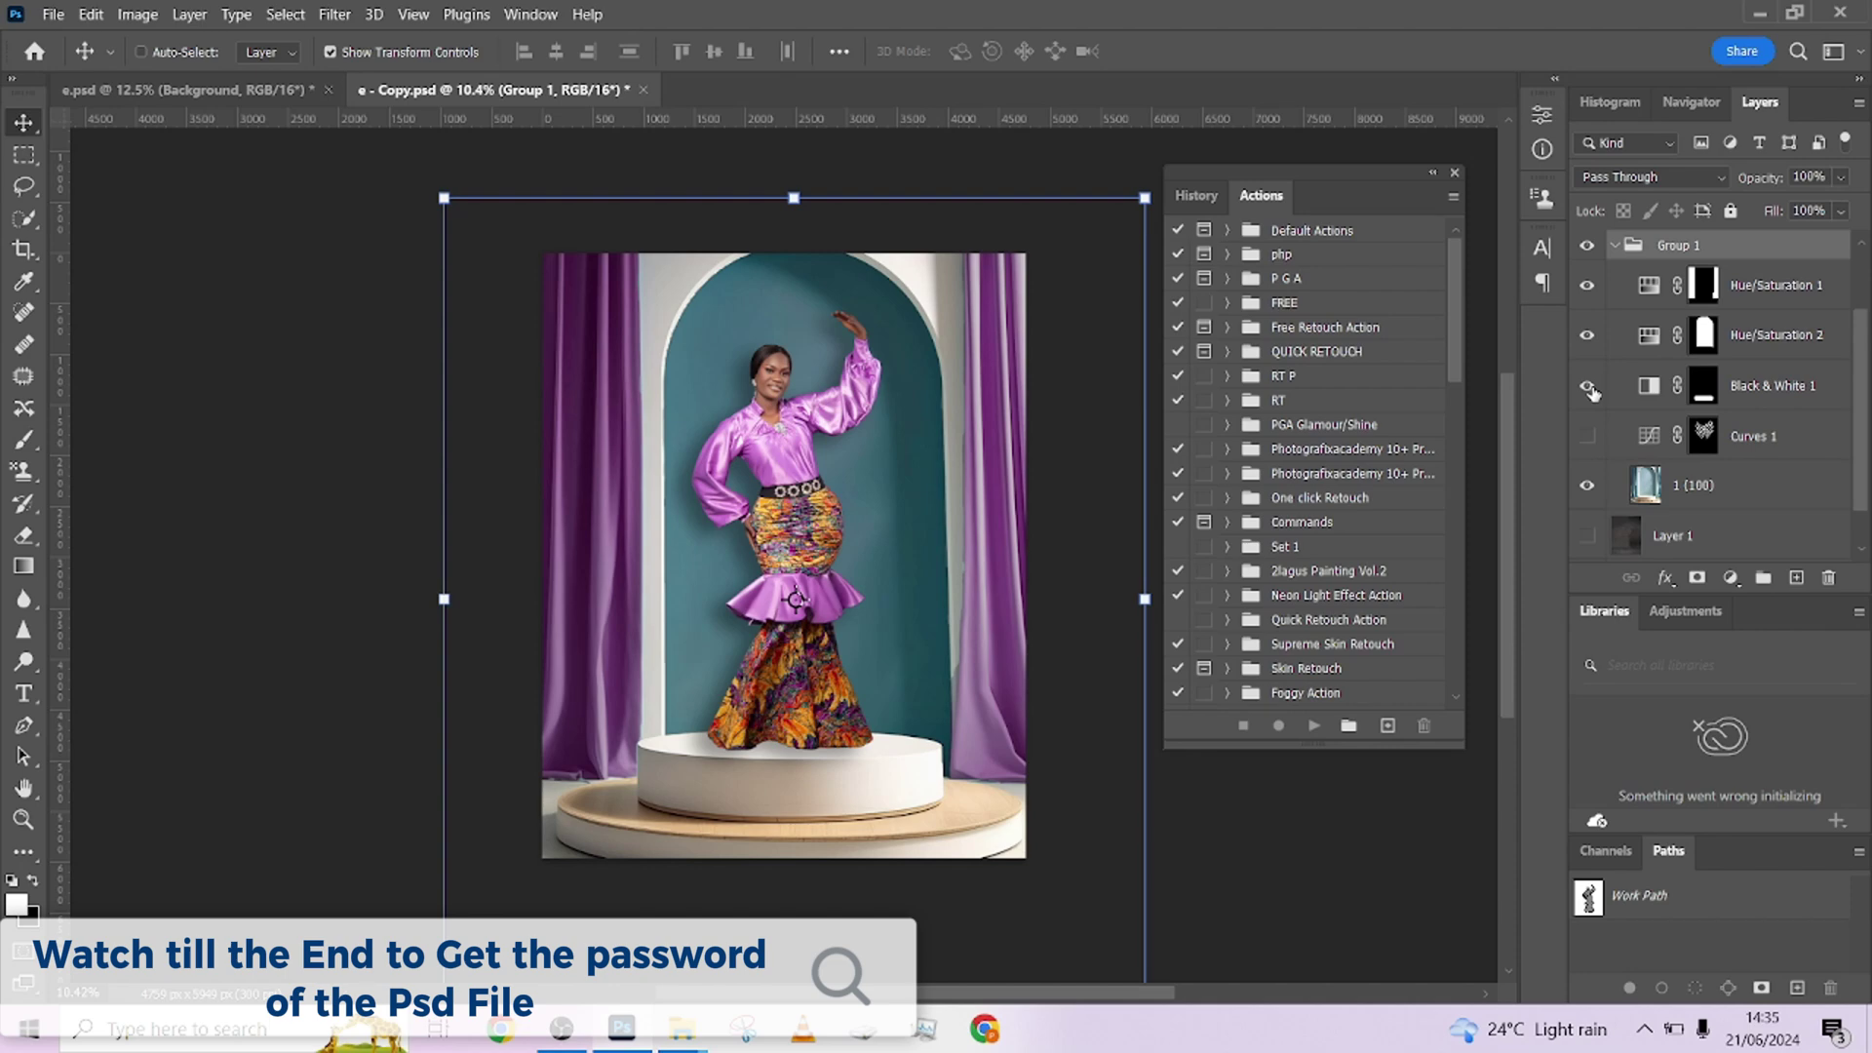
Step: Check the Black & White 1 and both Hue/Saturation adjustments by toggling them, leaving only the Hue/Saturation layers shown
{"action": "left_click", "coordinate": [1587, 386]}
{"action": "left_click", "coordinate": [1587, 284]}
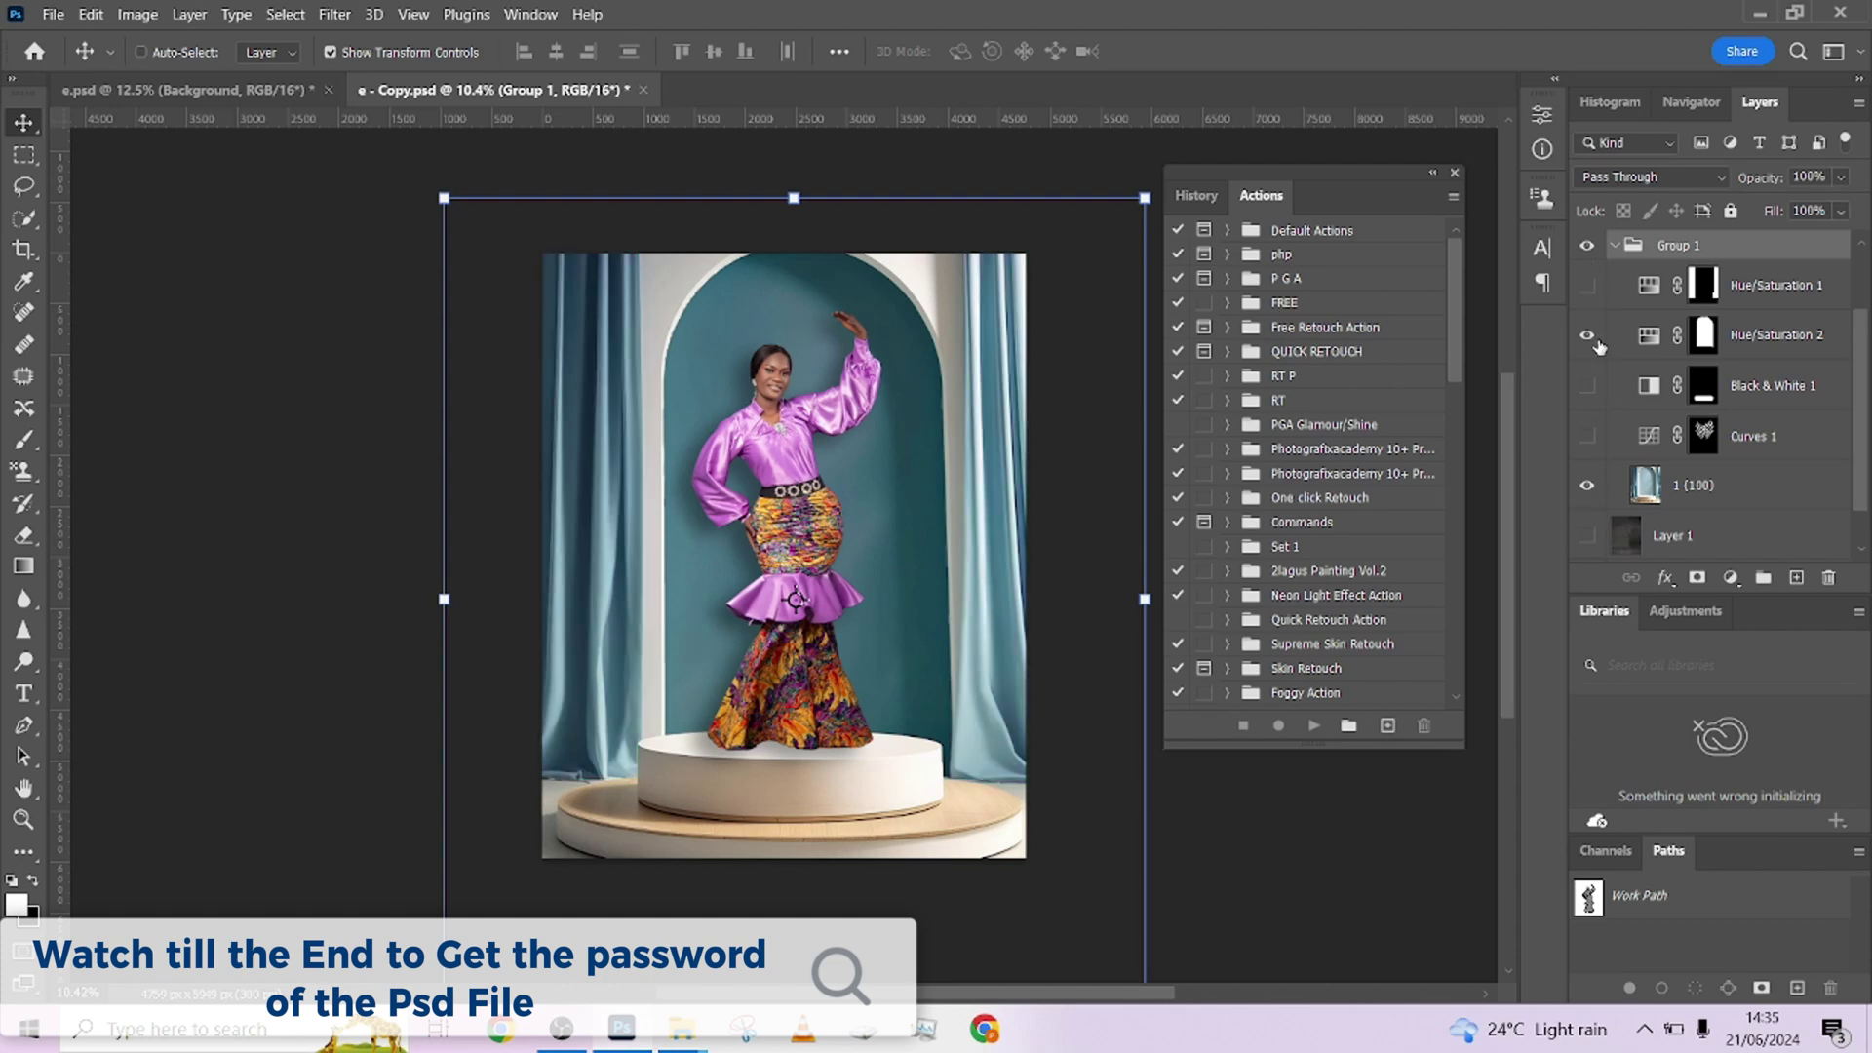
{"action": "left_click", "coordinate": [1589, 335]}
{"action": "left_click", "coordinate": [1589, 336]}
{"action": "left_click", "coordinate": [1587, 285]}
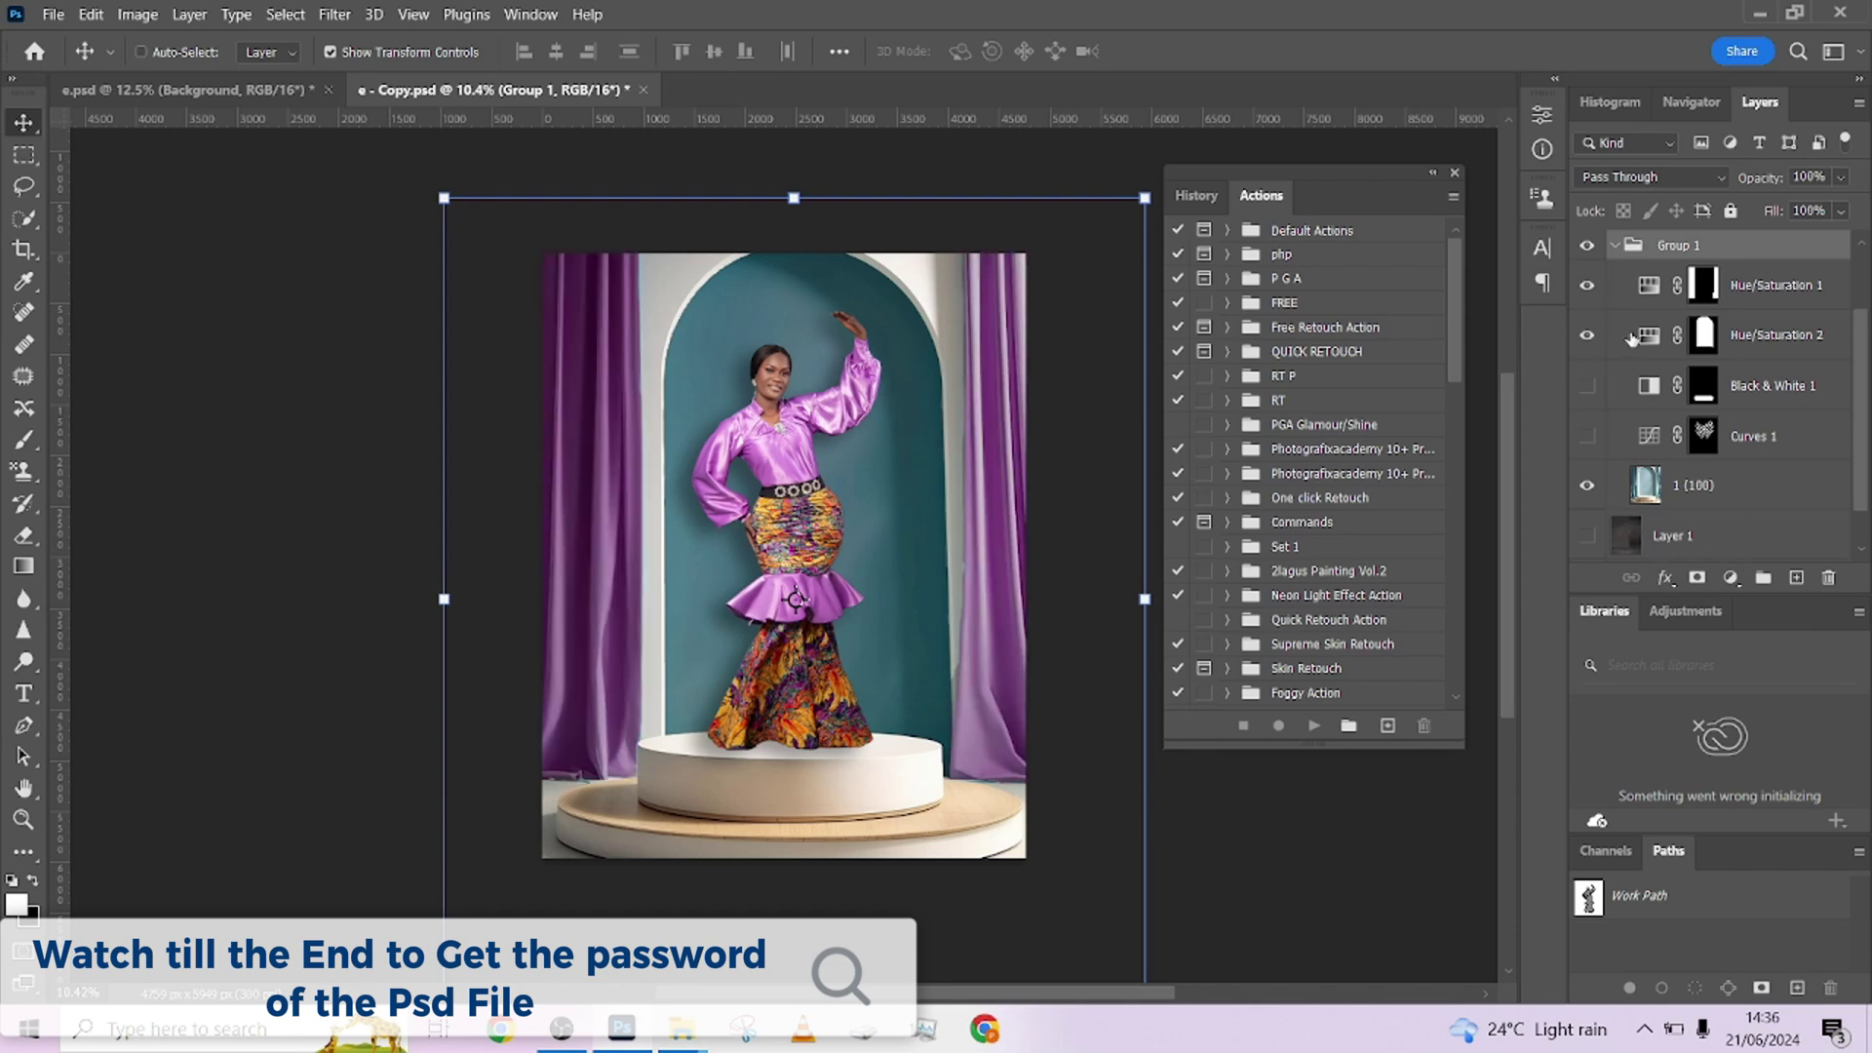
Step: Collapse Group 1 and toggle Background copy 2 and the group to inspect the model and backdrop separately
{"action": "left_click", "coordinate": [1615, 246]}
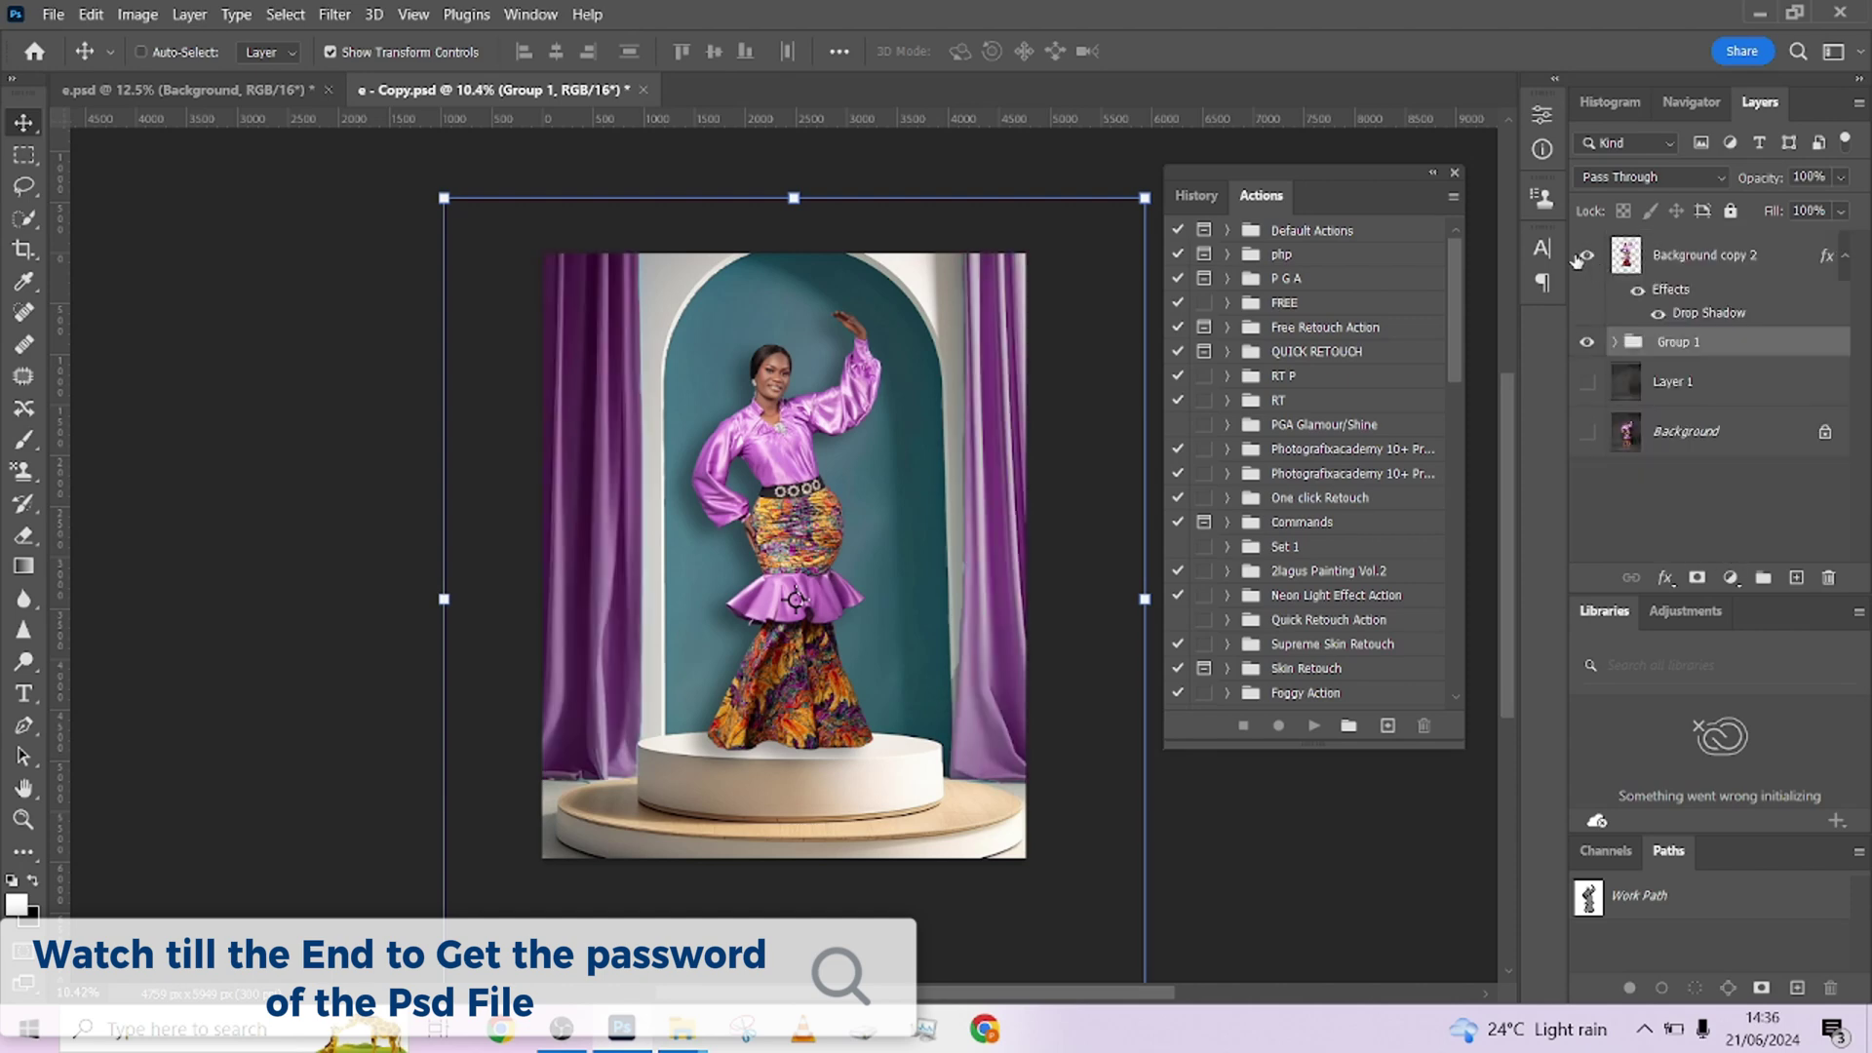
{"action": "left_click", "coordinate": [1587, 255]}
{"action": "left_click", "coordinate": [1587, 254]}
{"action": "left_click", "coordinate": [1586, 341]}
{"action": "left_click", "coordinate": [1587, 341]}
{"action": "mouse_move", "coordinate": [921, 767]}
{"action": "left_mouse_down"}
{"action": "mouse_move", "coordinate": [916, 751]}
{"action": "mouse_move", "coordinate": [924, 770]}
{"action": "mouse_move", "coordinate": [938, 751]}
{"action": "left_mouse_up"}
{"action": "left_click_drag", "start_coordinate": [1151, 192], "coordinate": [978, 312]}
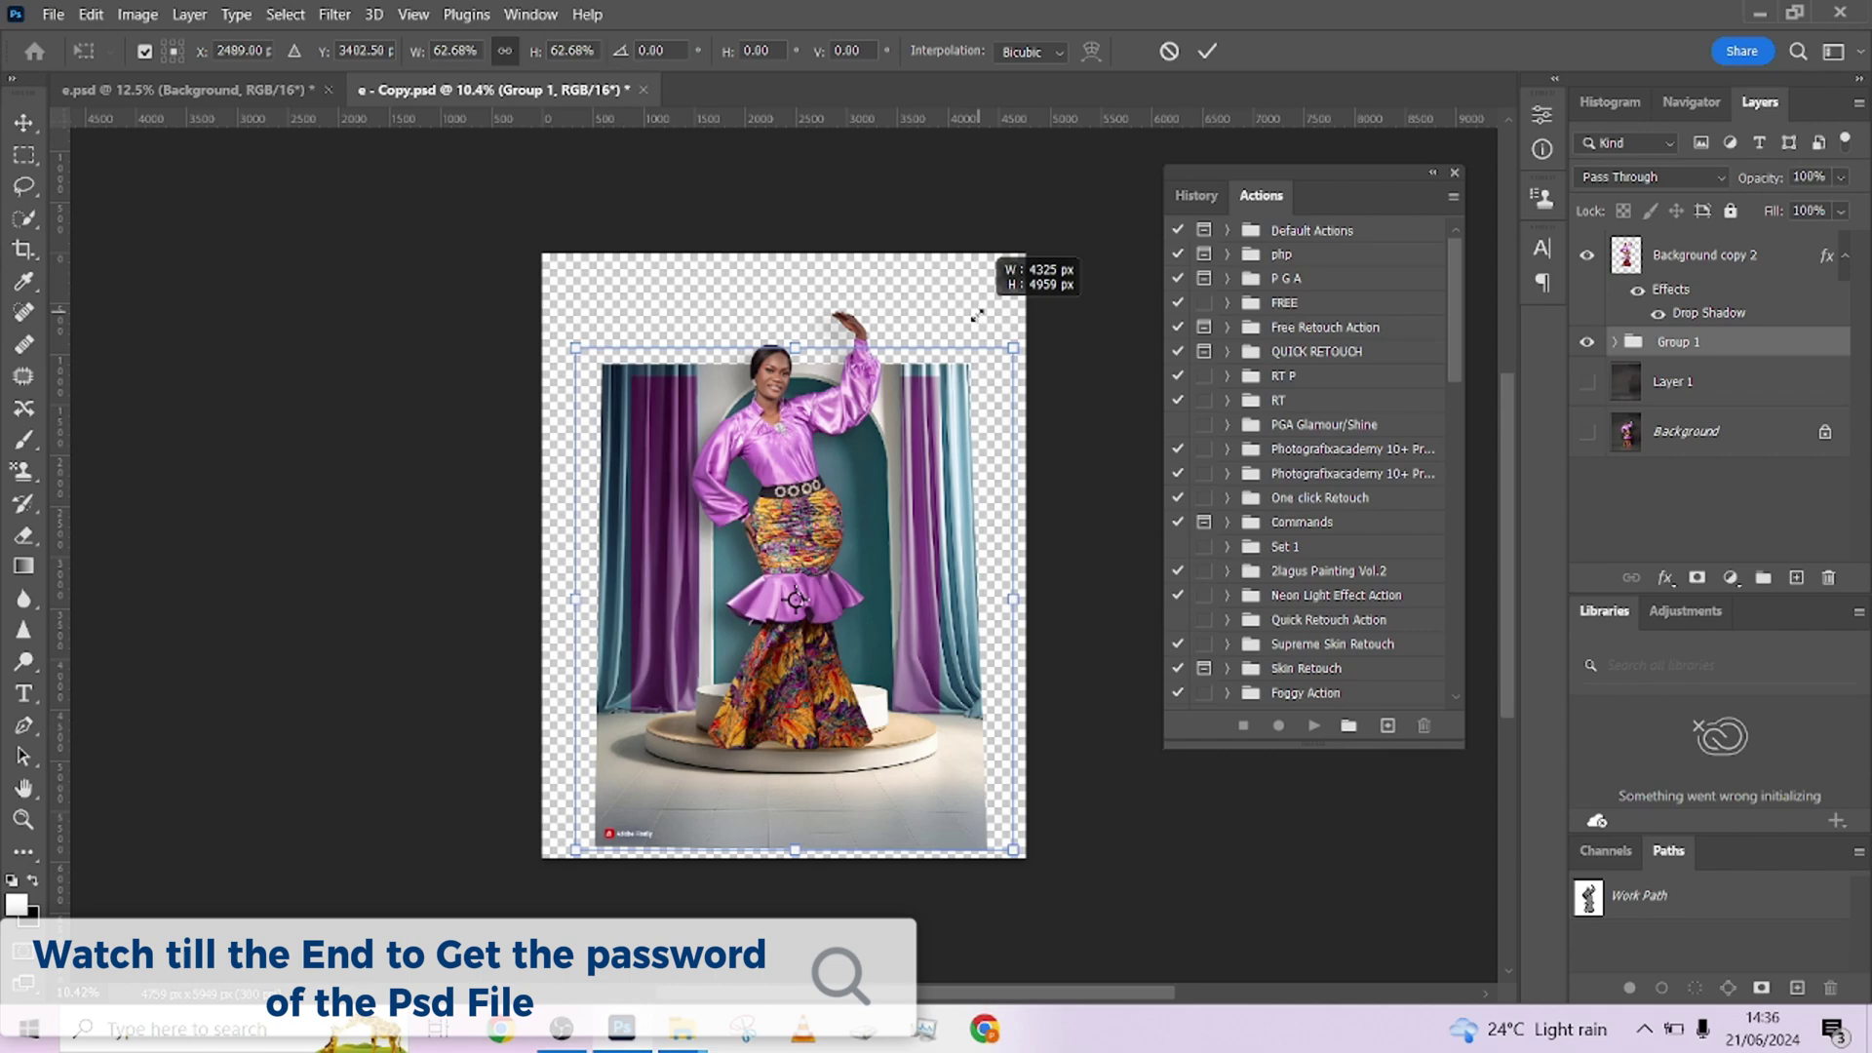
{"action": "left_click_drag", "start_coordinate": [977, 316], "coordinate": [1147, 185]}
{"action": "left_click", "coordinate": [1171, 52]}
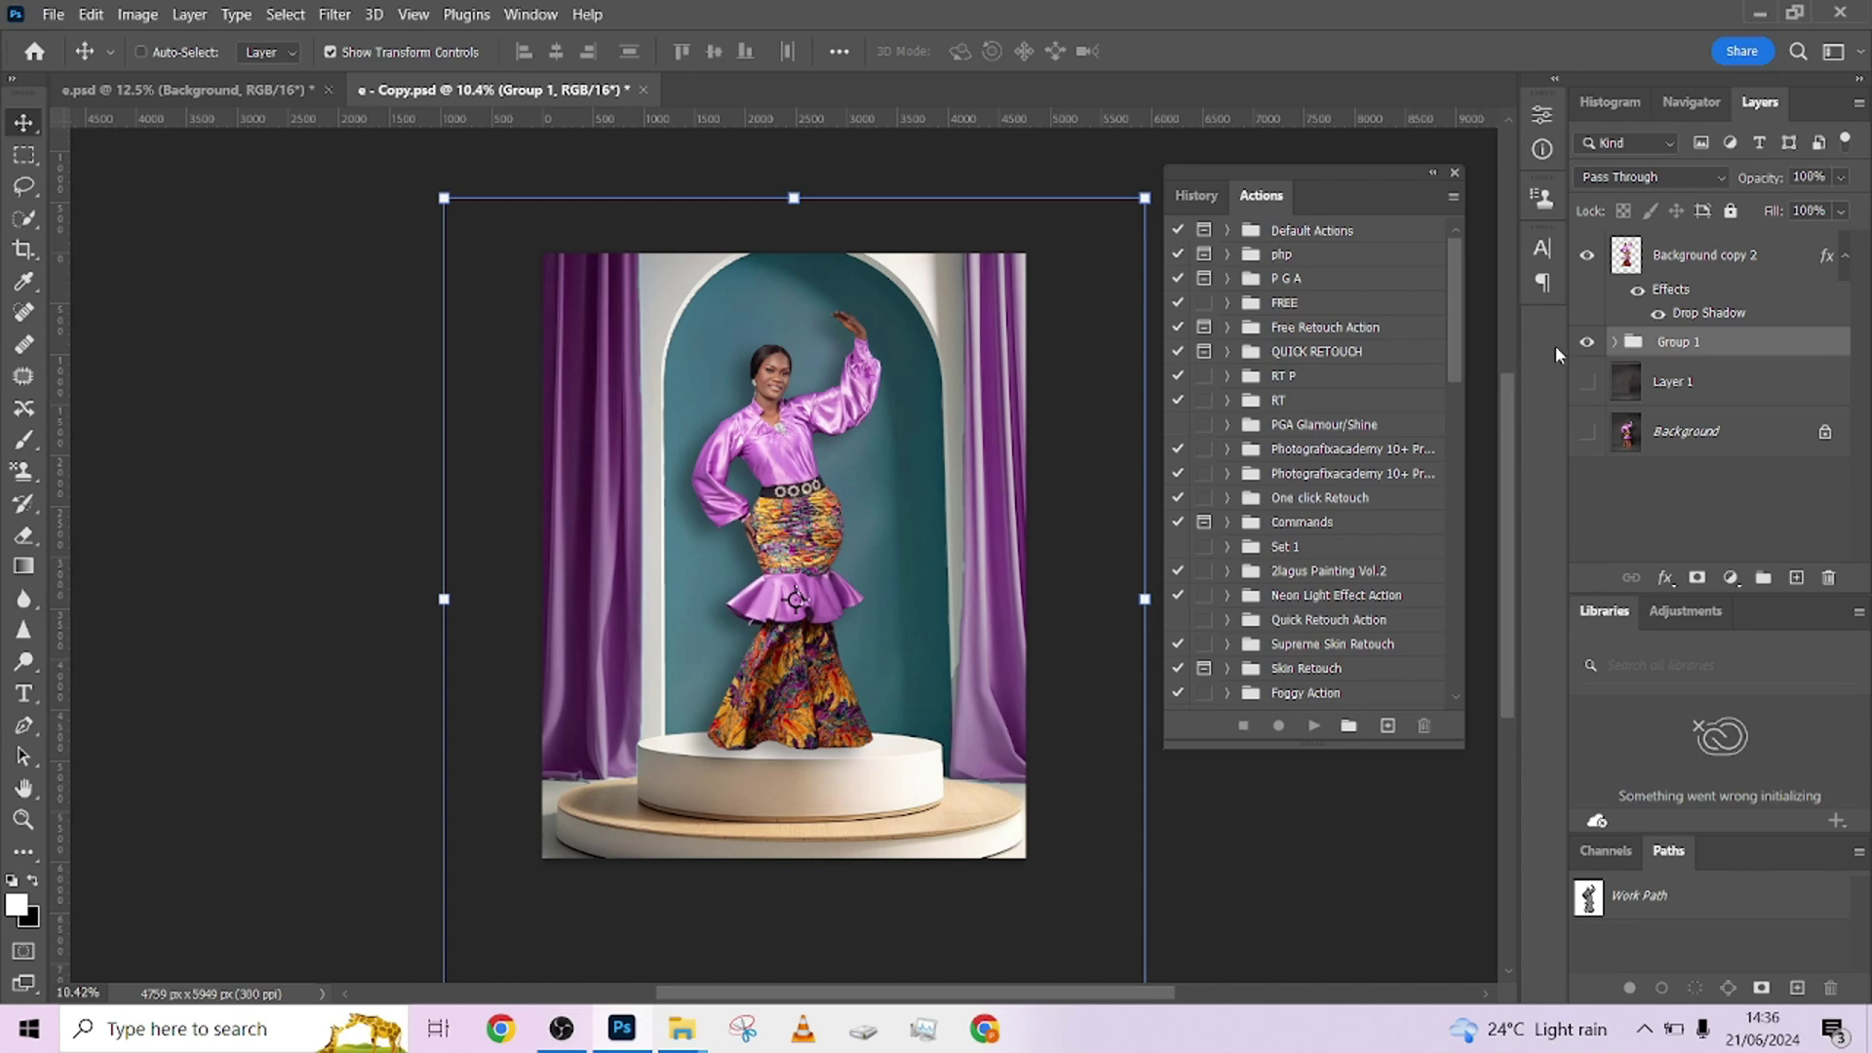
Step: Switch to e.psd and examine the layers beneath Background copy 2, toggling Layer 2 to check the shadow under the dress
{"action": "left_click", "coordinate": [283, 90]}
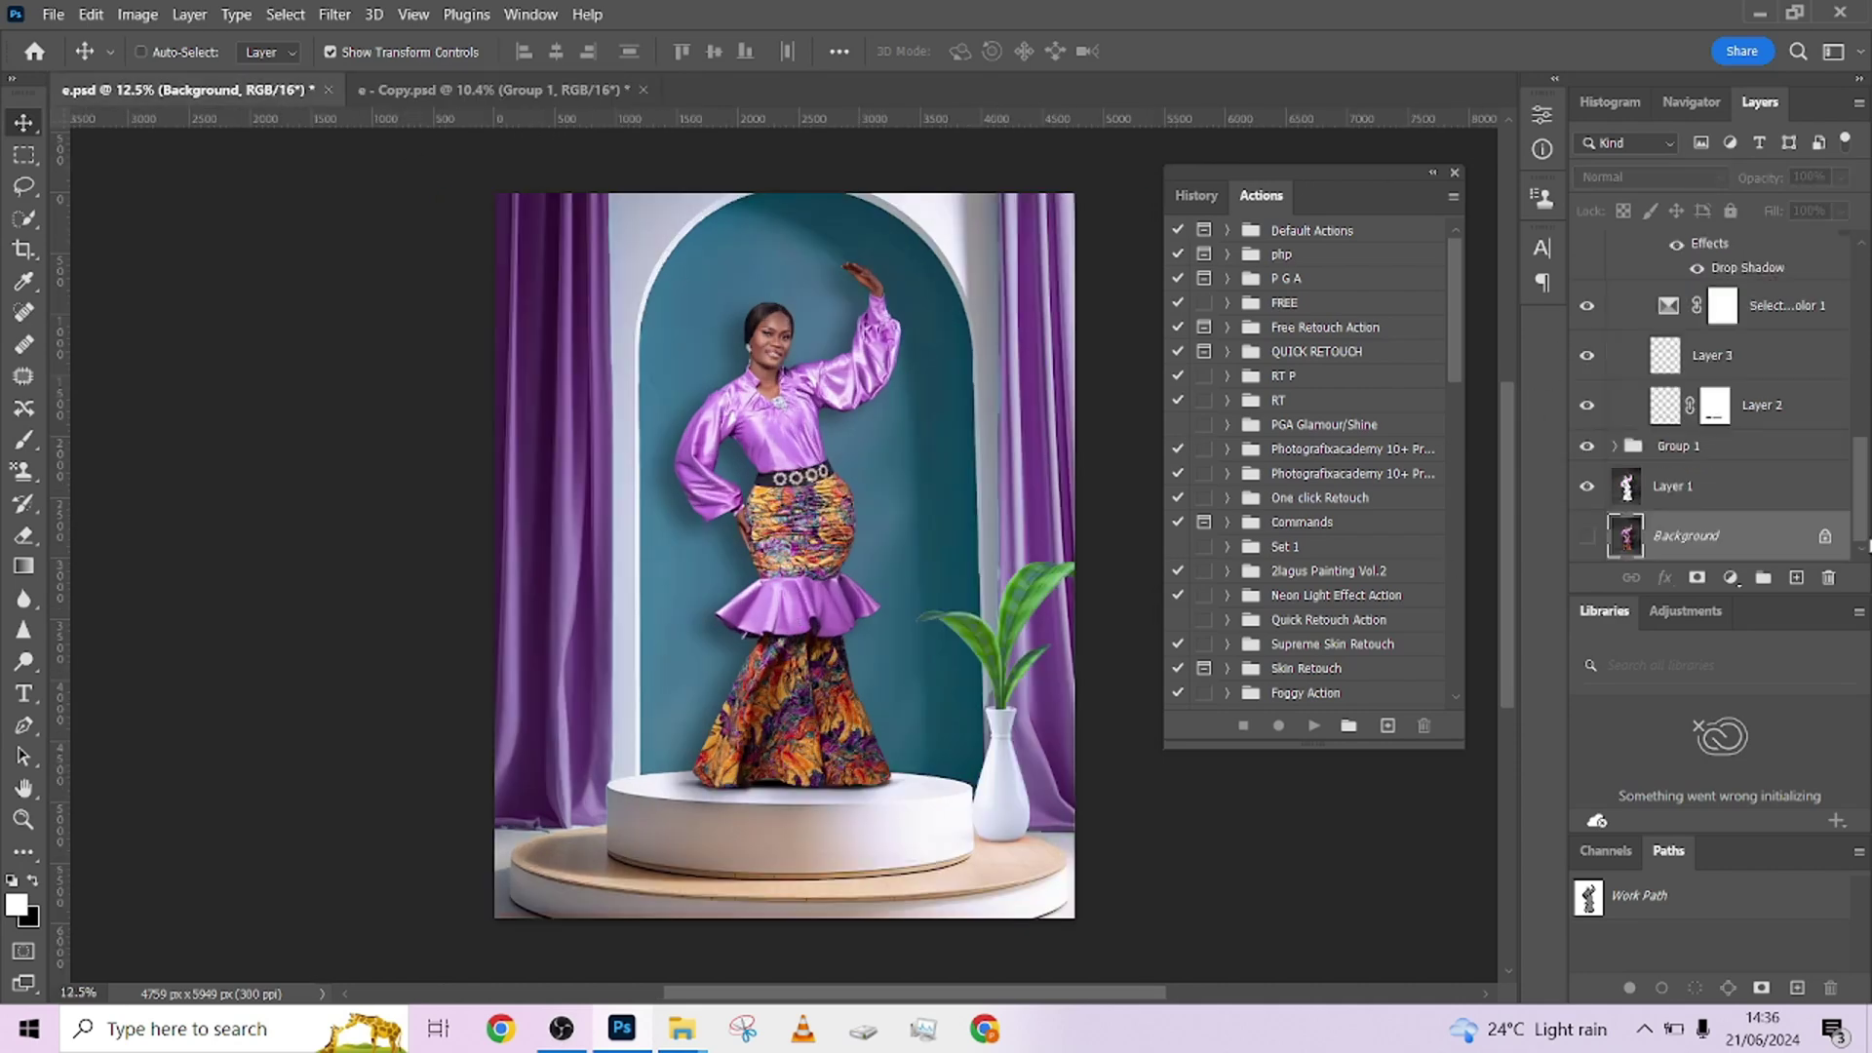
{"action": "scroll", "coordinate": [1863, 500], "scroll_direction": "up", "scroll_amount": 1}
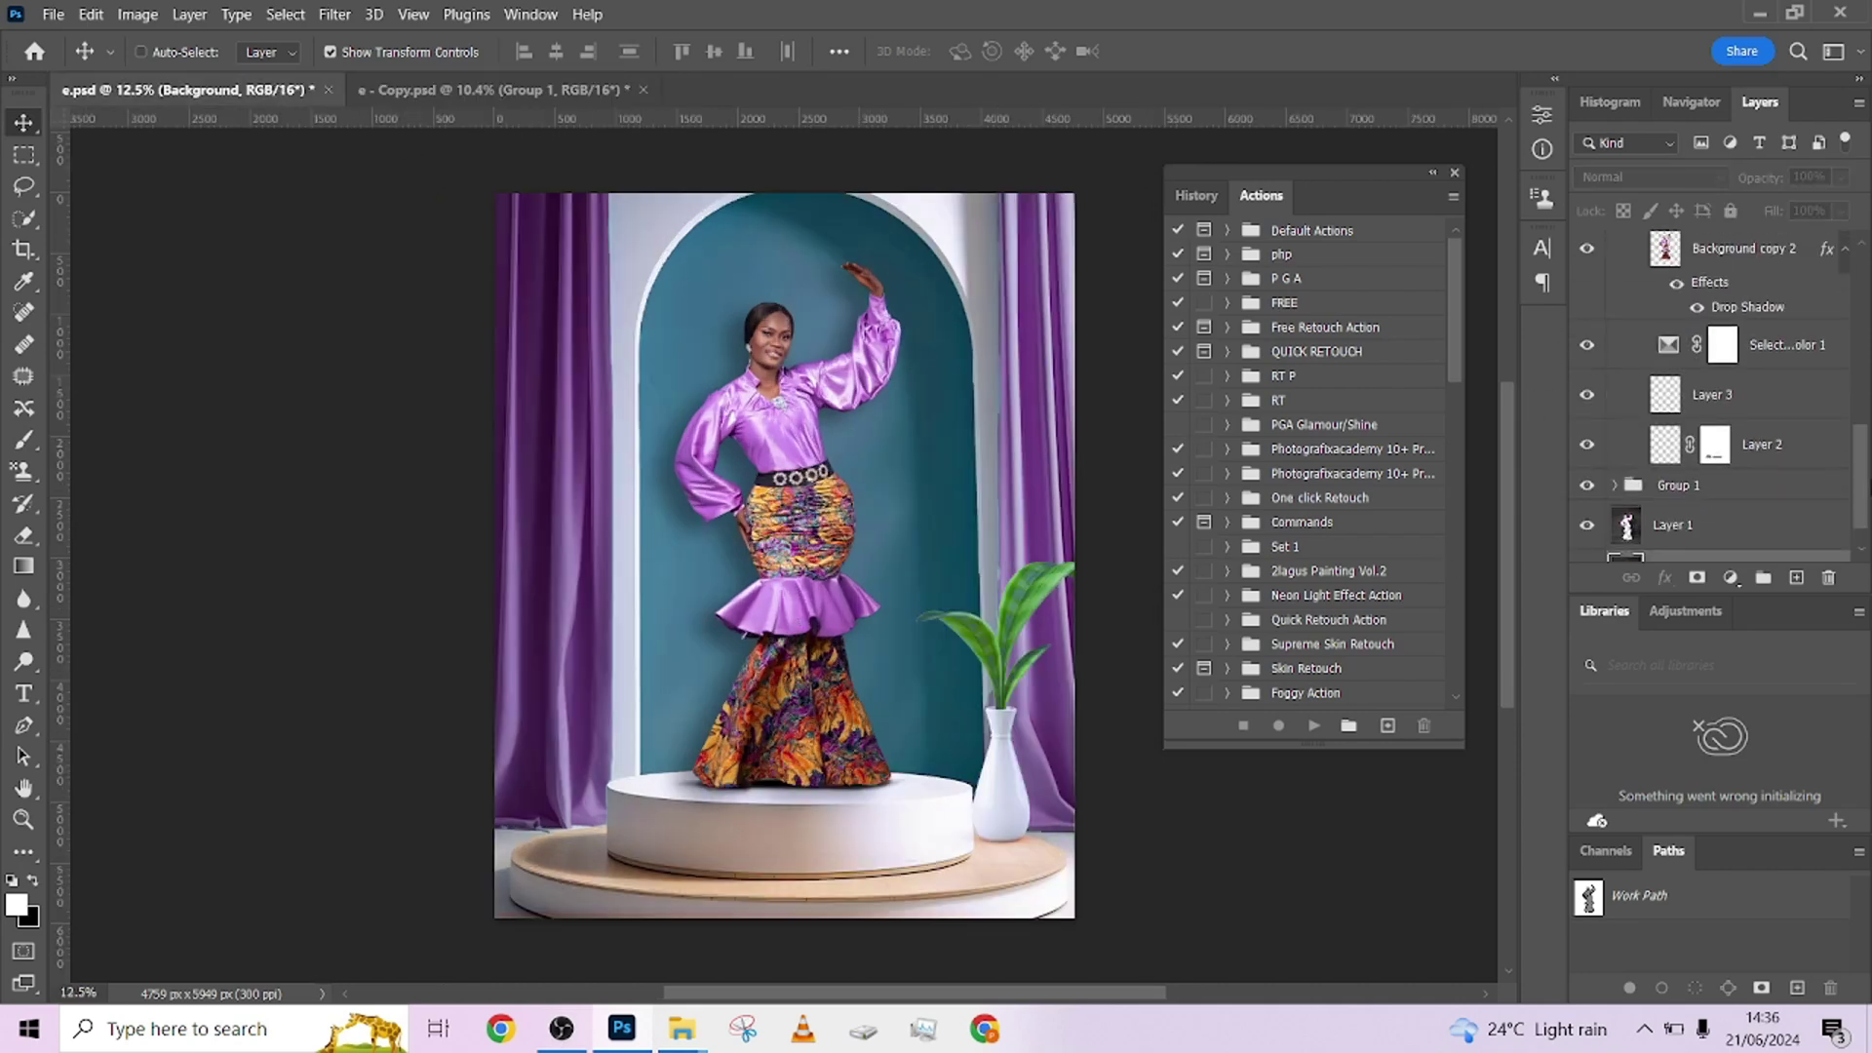
{"action": "left_click", "coordinate": [1587, 487]}
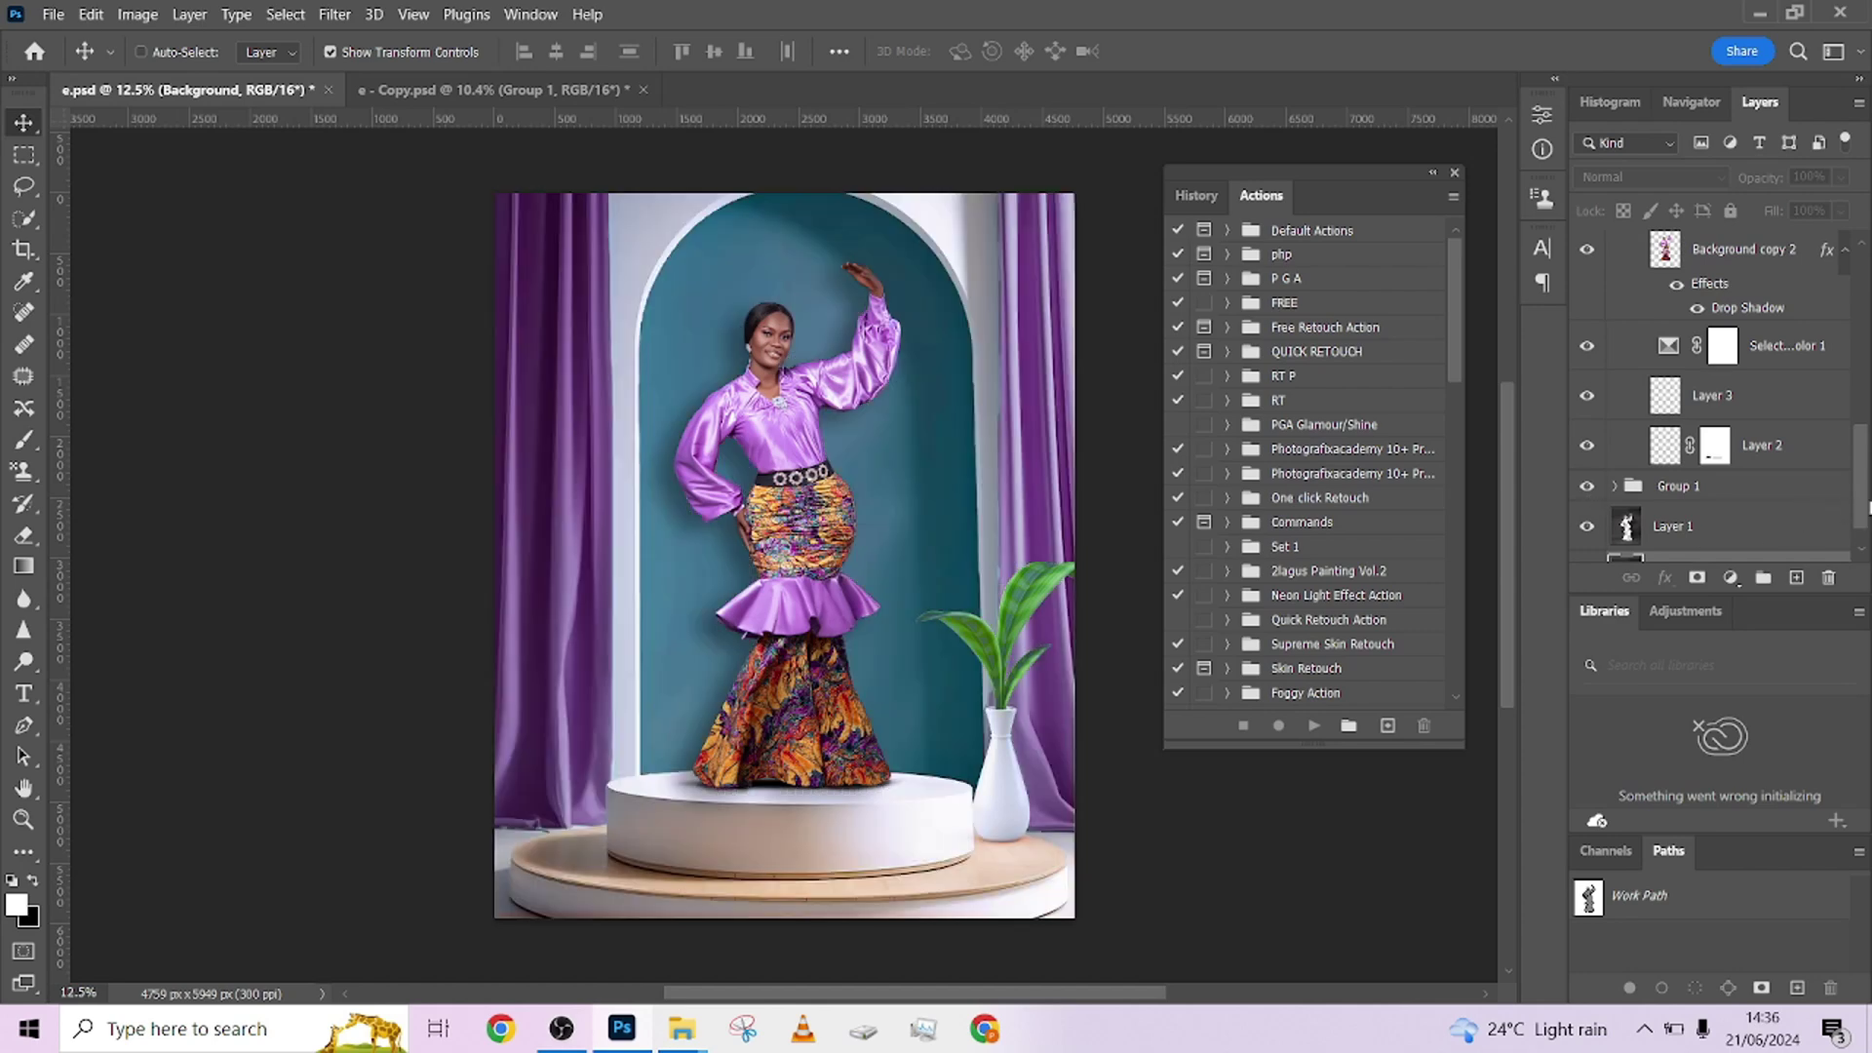
{"action": "scroll", "coordinate": [1866, 503], "scroll_direction": "up", "scroll_amount": 1}
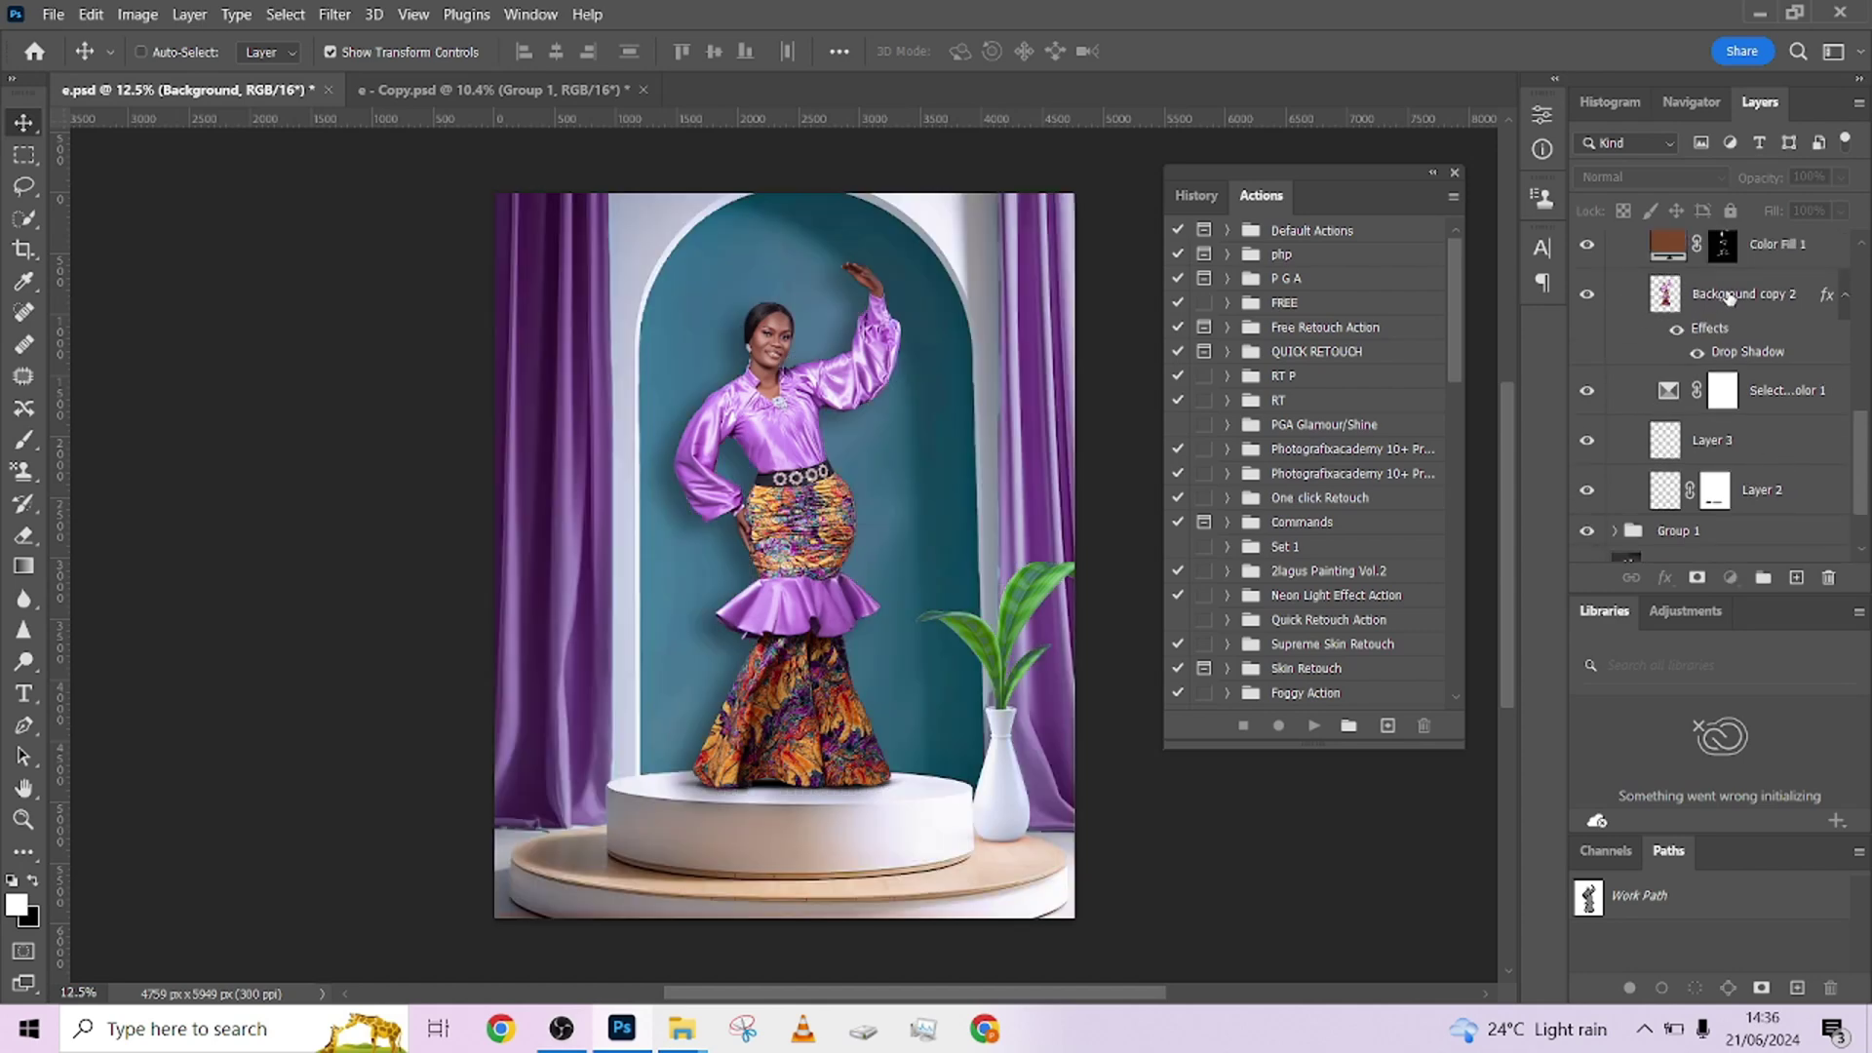
{"action": "left_click", "coordinate": [1626, 302]}
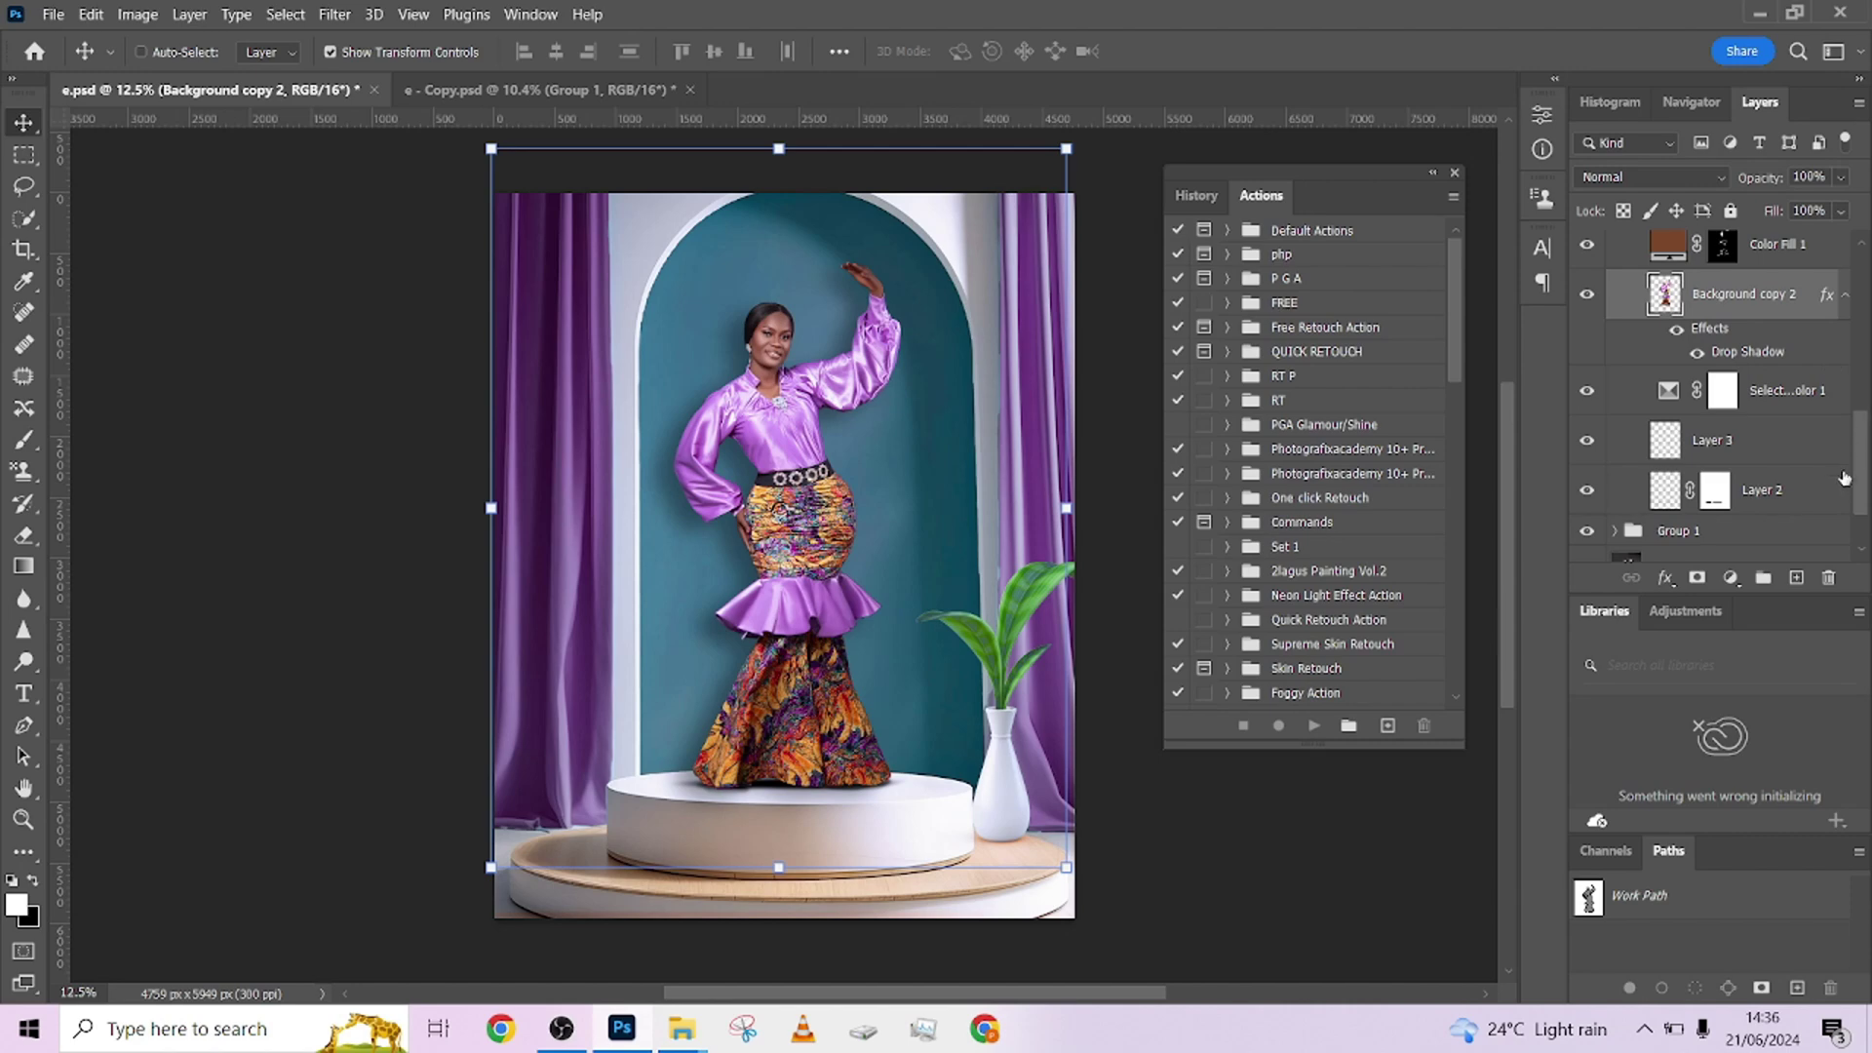
{"action": "scroll", "coordinate": [1844, 478], "scroll_direction": "down", "scroll_amount": 1}
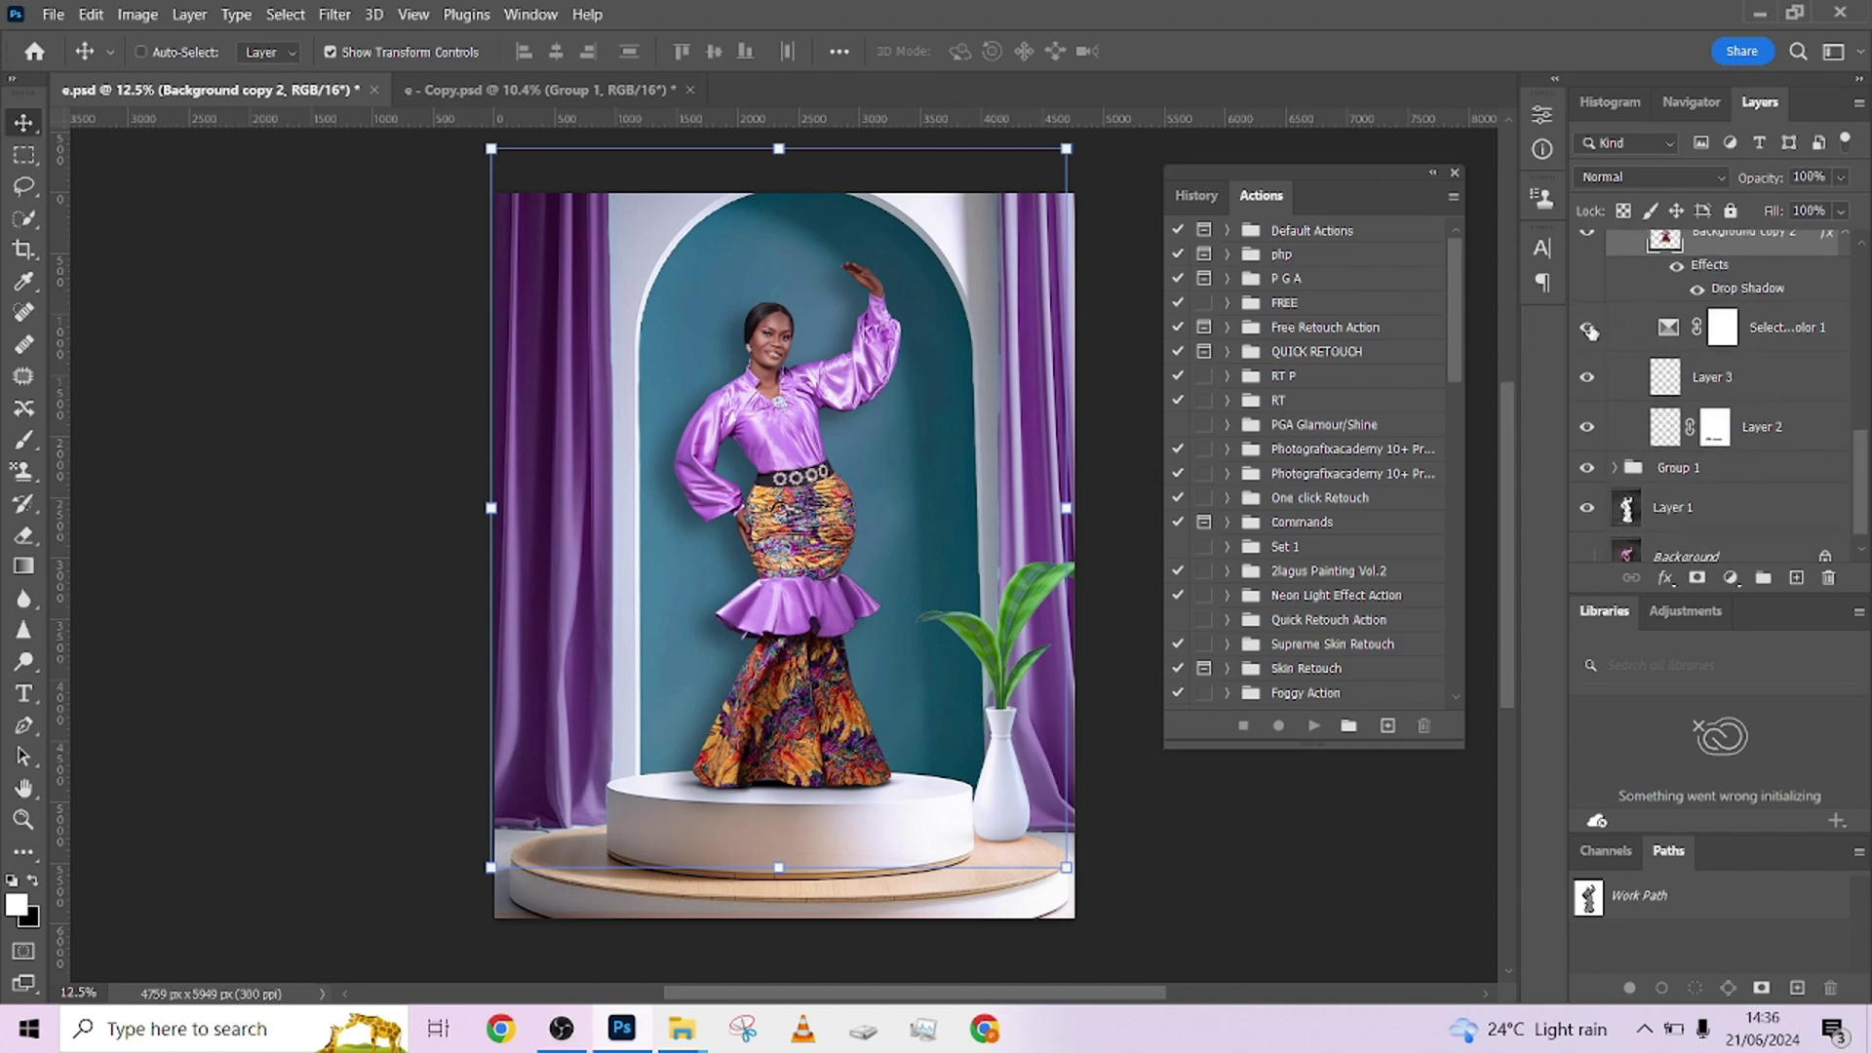
{"action": "left_click", "coordinate": [1583, 386]}
{"action": "left_click", "coordinate": [1587, 426]}
{"action": "left_click", "coordinate": [1587, 426]}
Step: Copy the masked shadow on Layer 2 from e.psd into e - Copy.psd, between Group 1 and Background copy 2
{"action": "left_click", "coordinate": [1811, 432]}
{"action": "left_click", "coordinate": [1587, 429]}
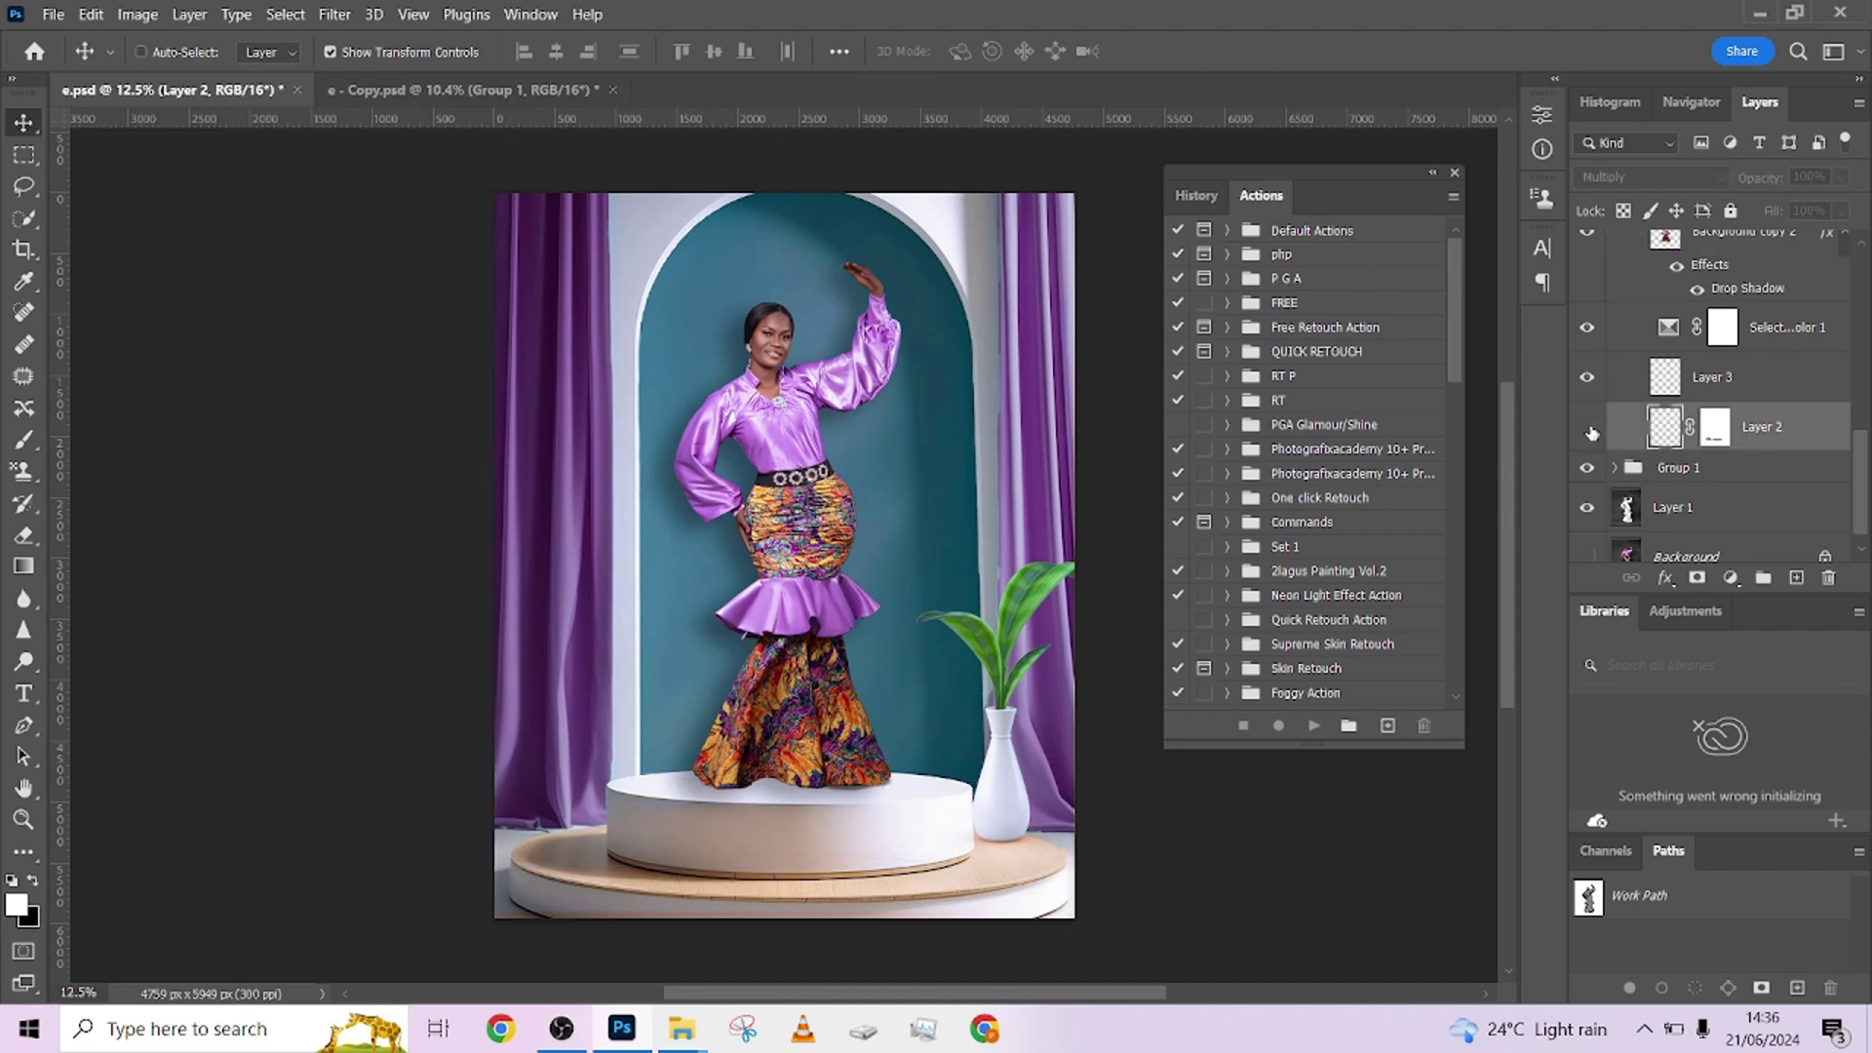
{"action": "left_click", "coordinate": [1587, 429]}
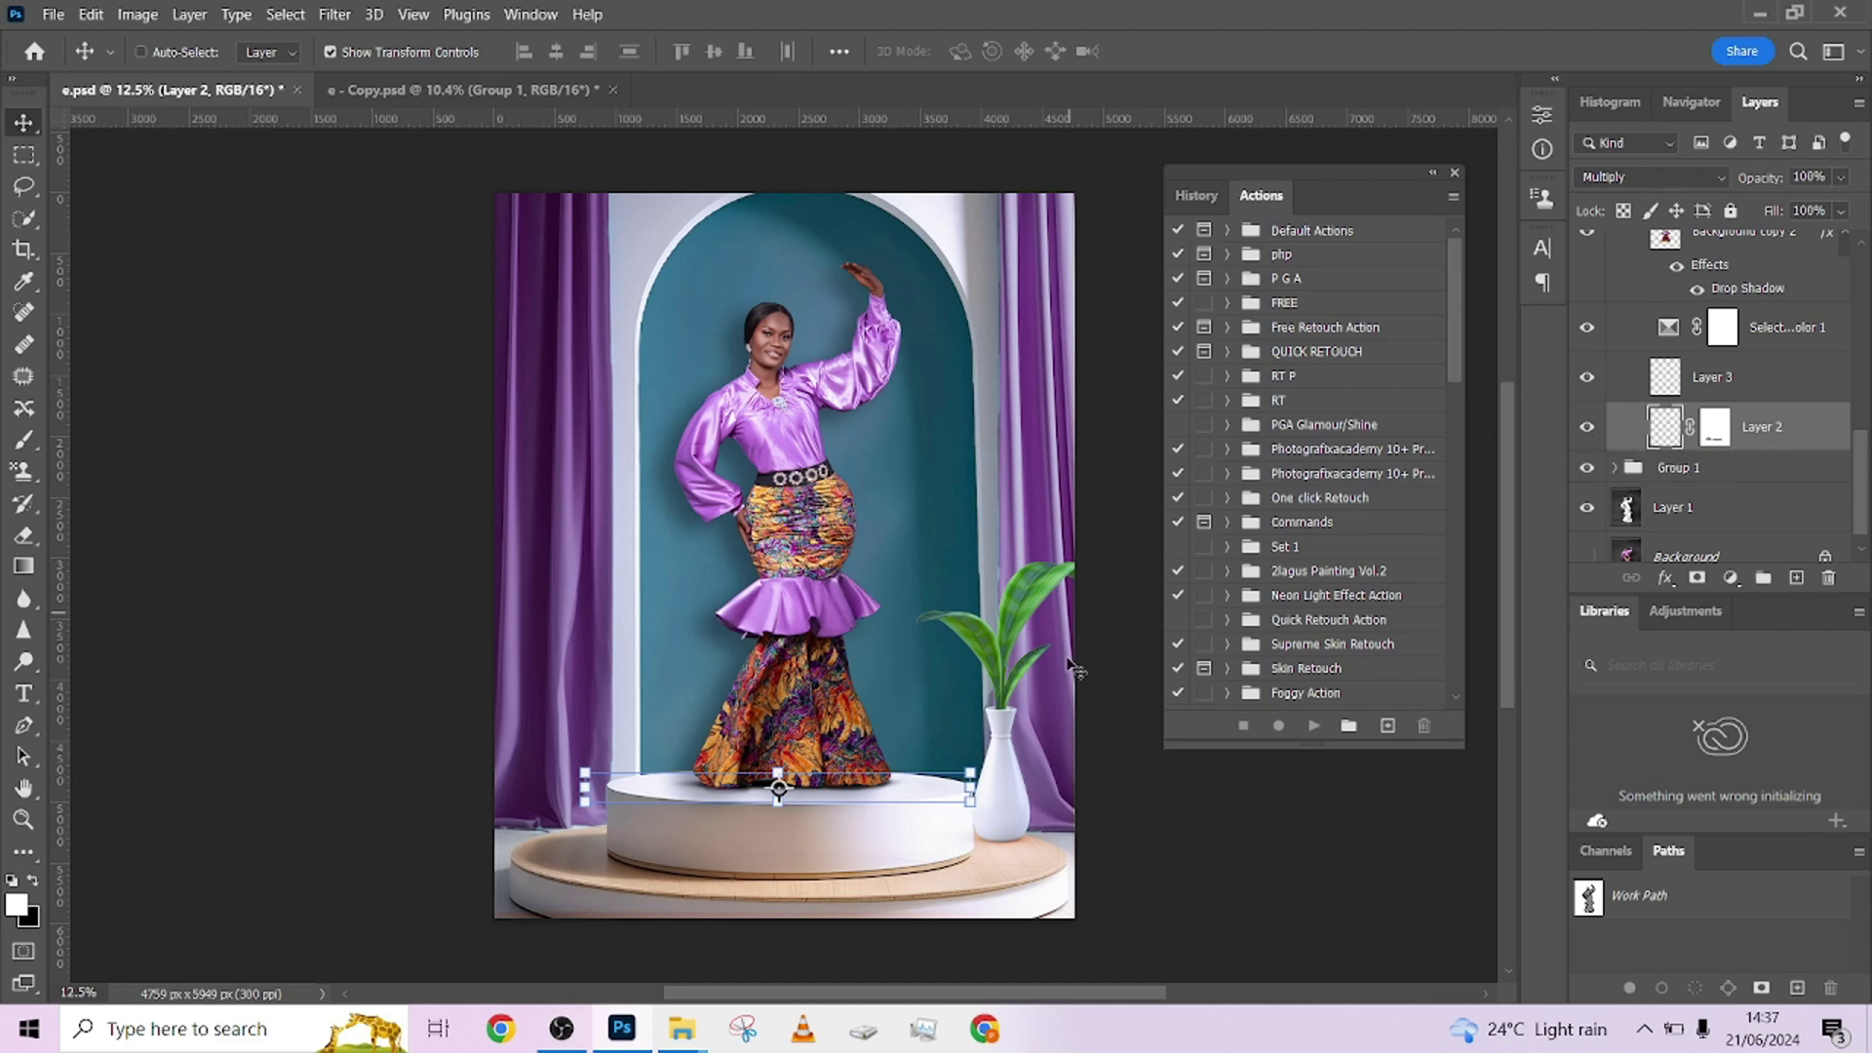
{"action": "left_click_drag", "start_coordinate": [870, 788], "coordinate": [807, 685]}
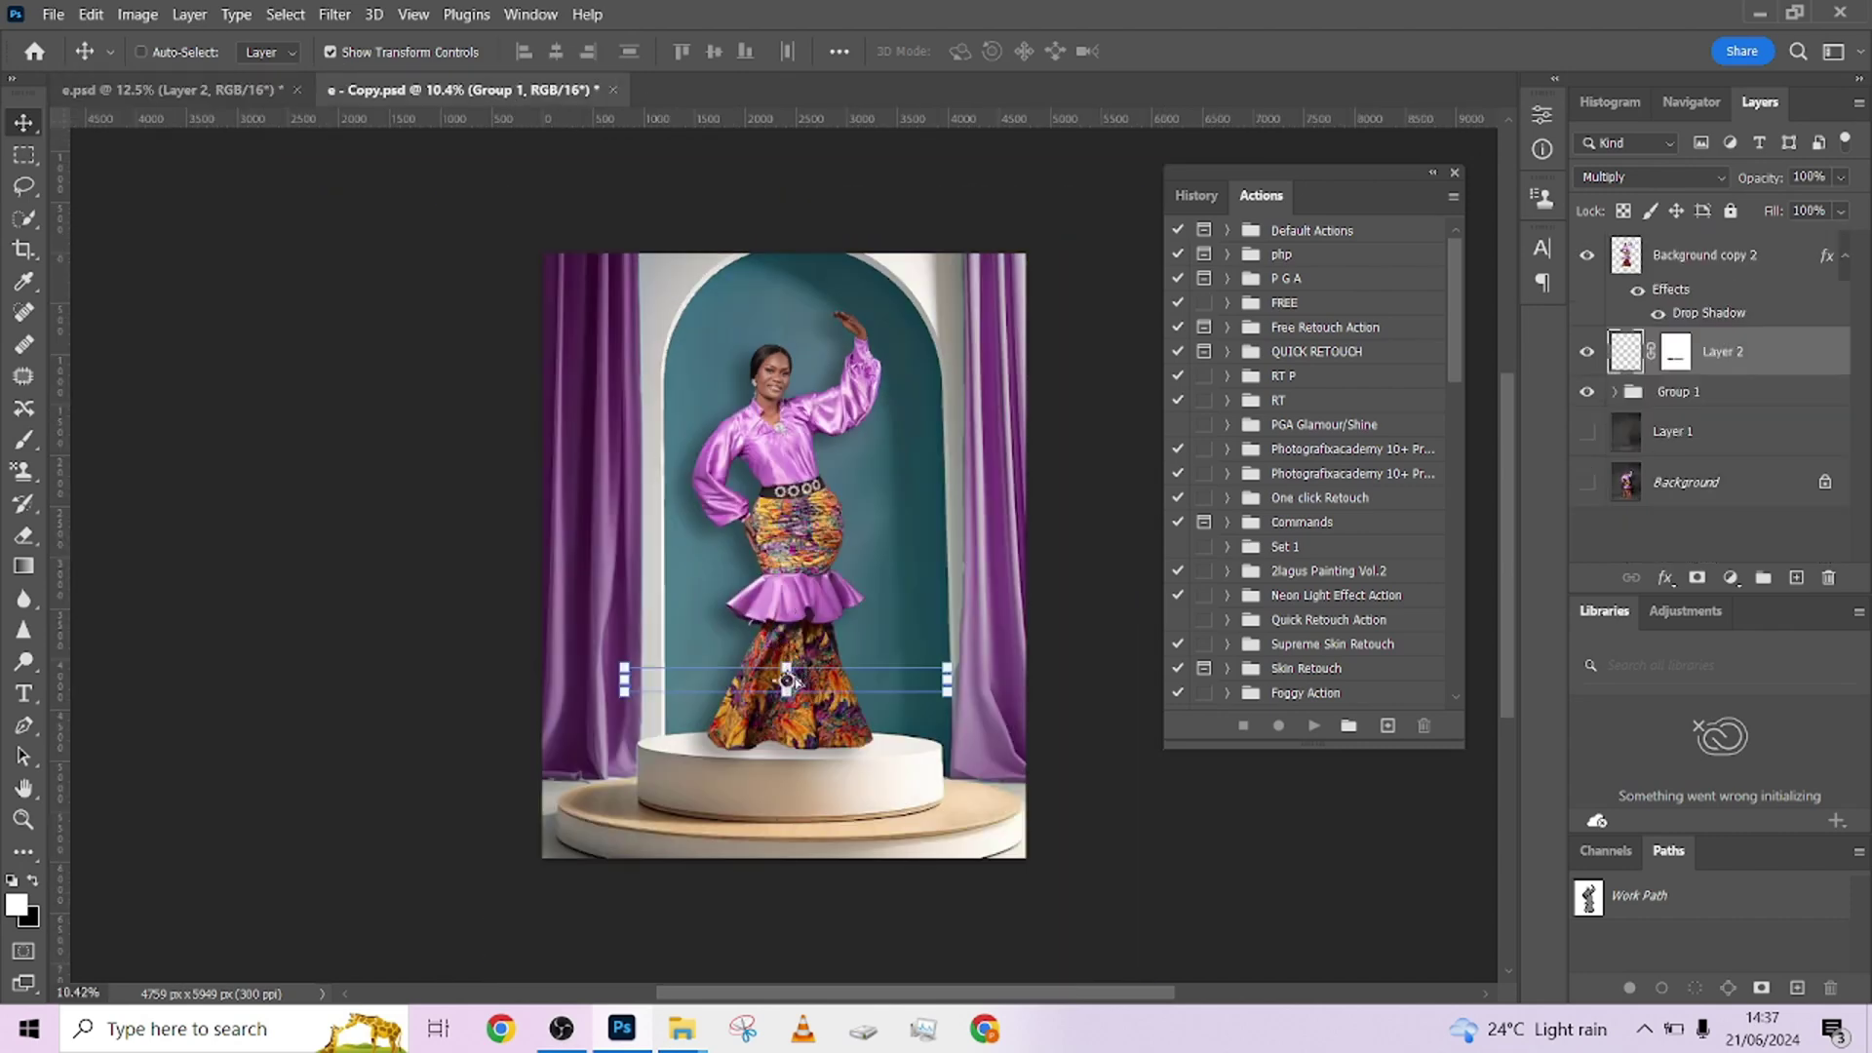
Step: Add a new layer above Layer 2 and paint one soft black dot beside the lower skirt with a 677 px brush
{"action": "scroll", "coordinate": [801, 650], "scroll_direction": "up", "scroll_amount": 3}
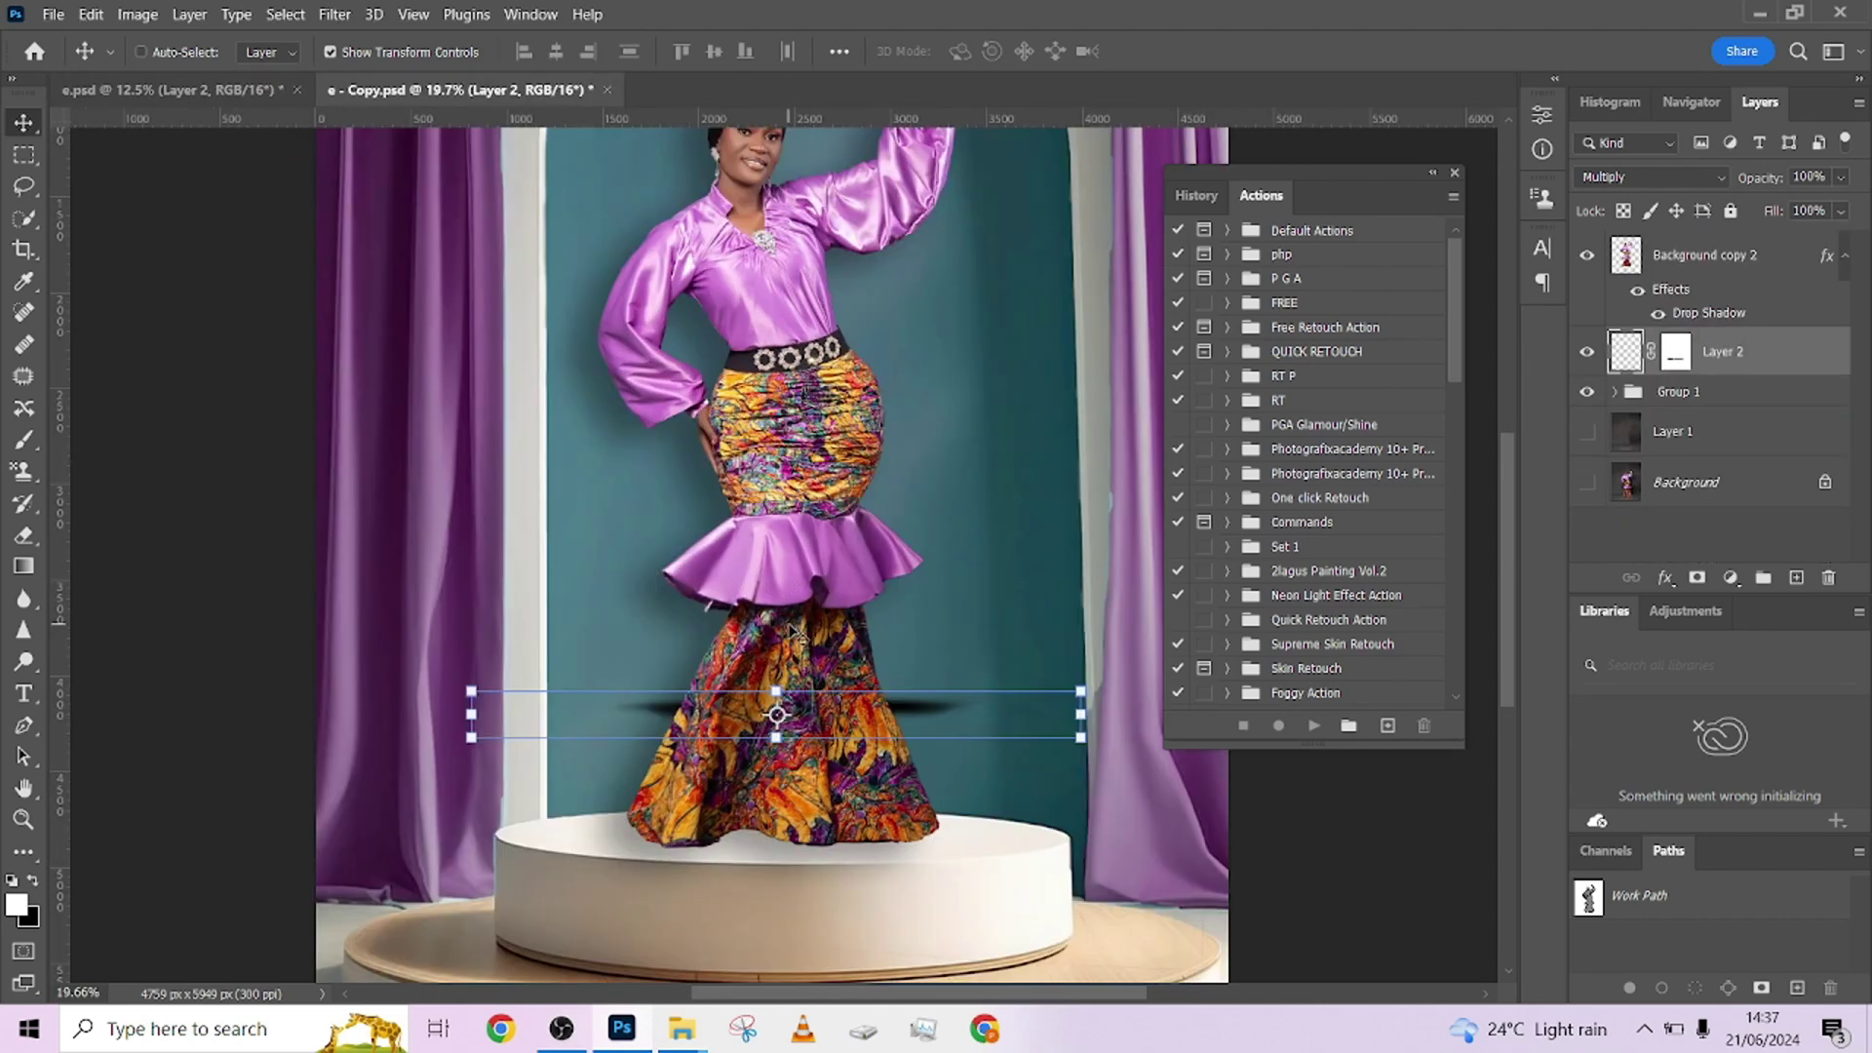
{"action": "left_click", "coordinate": [1797, 579]}
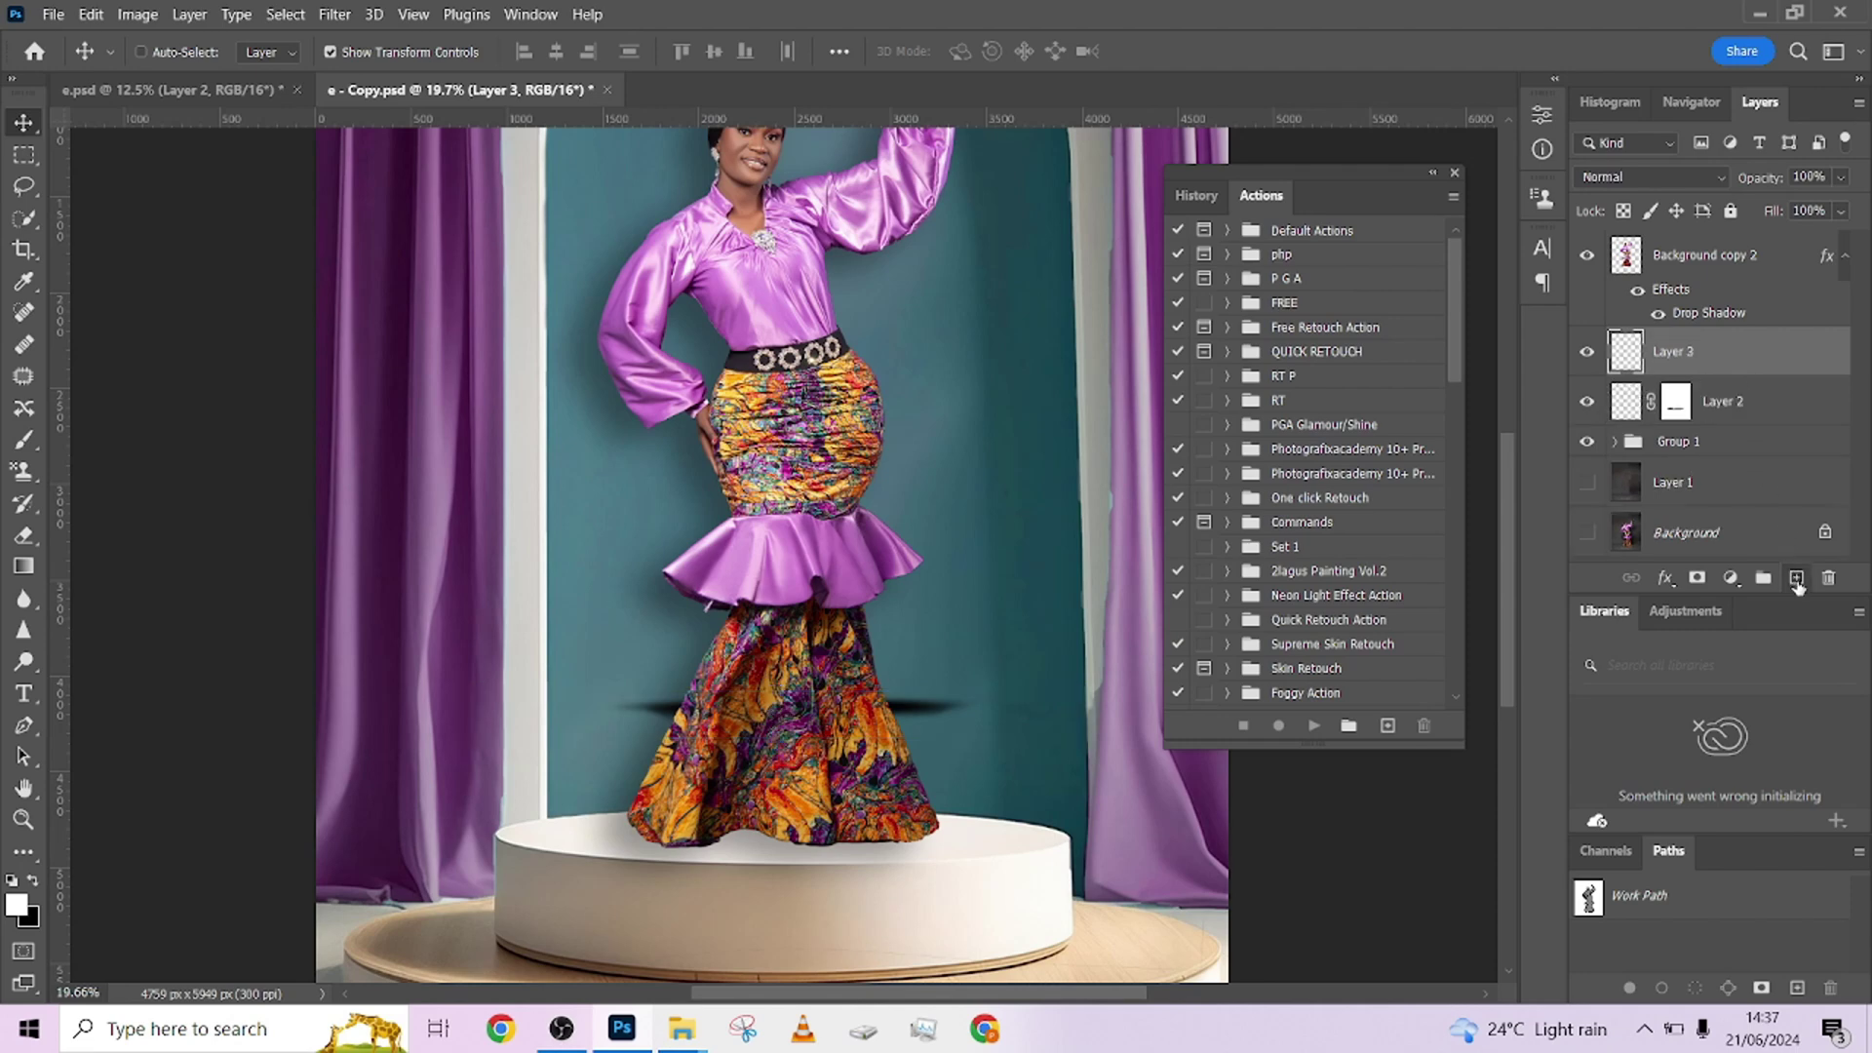
{"action": "key", "text": "b"}
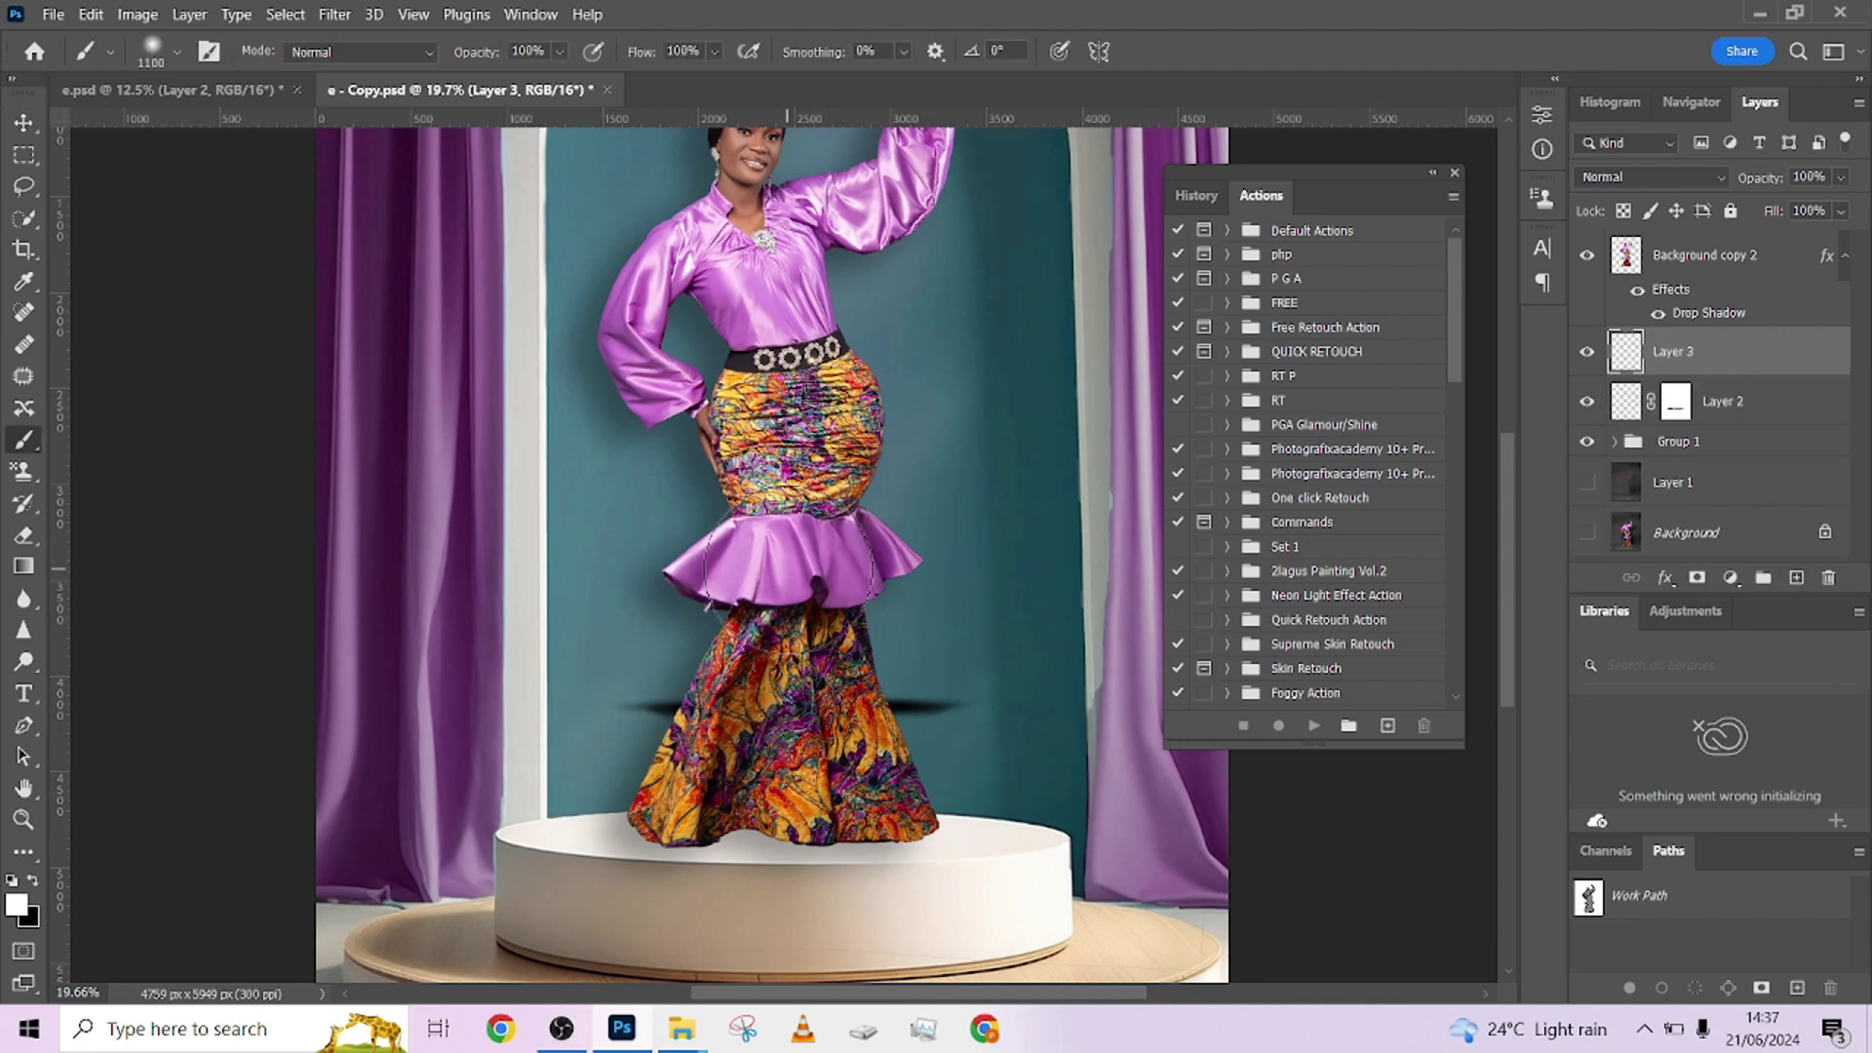
{"action": "key", "text": "x"}
{"action": "mouse_move", "coordinate": [889, 534]}
{"action": "left_mouse_down"}
{"action": "mouse_move", "coordinate": [874, 542]}
{"action": "mouse_move", "coordinate": [858, 507]}
{"action": "mouse_move", "coordinate": [845, 632]}
{"action": "mouse_move", "coordinate": [789, 634]}
{"action": "left_mouse_up"}
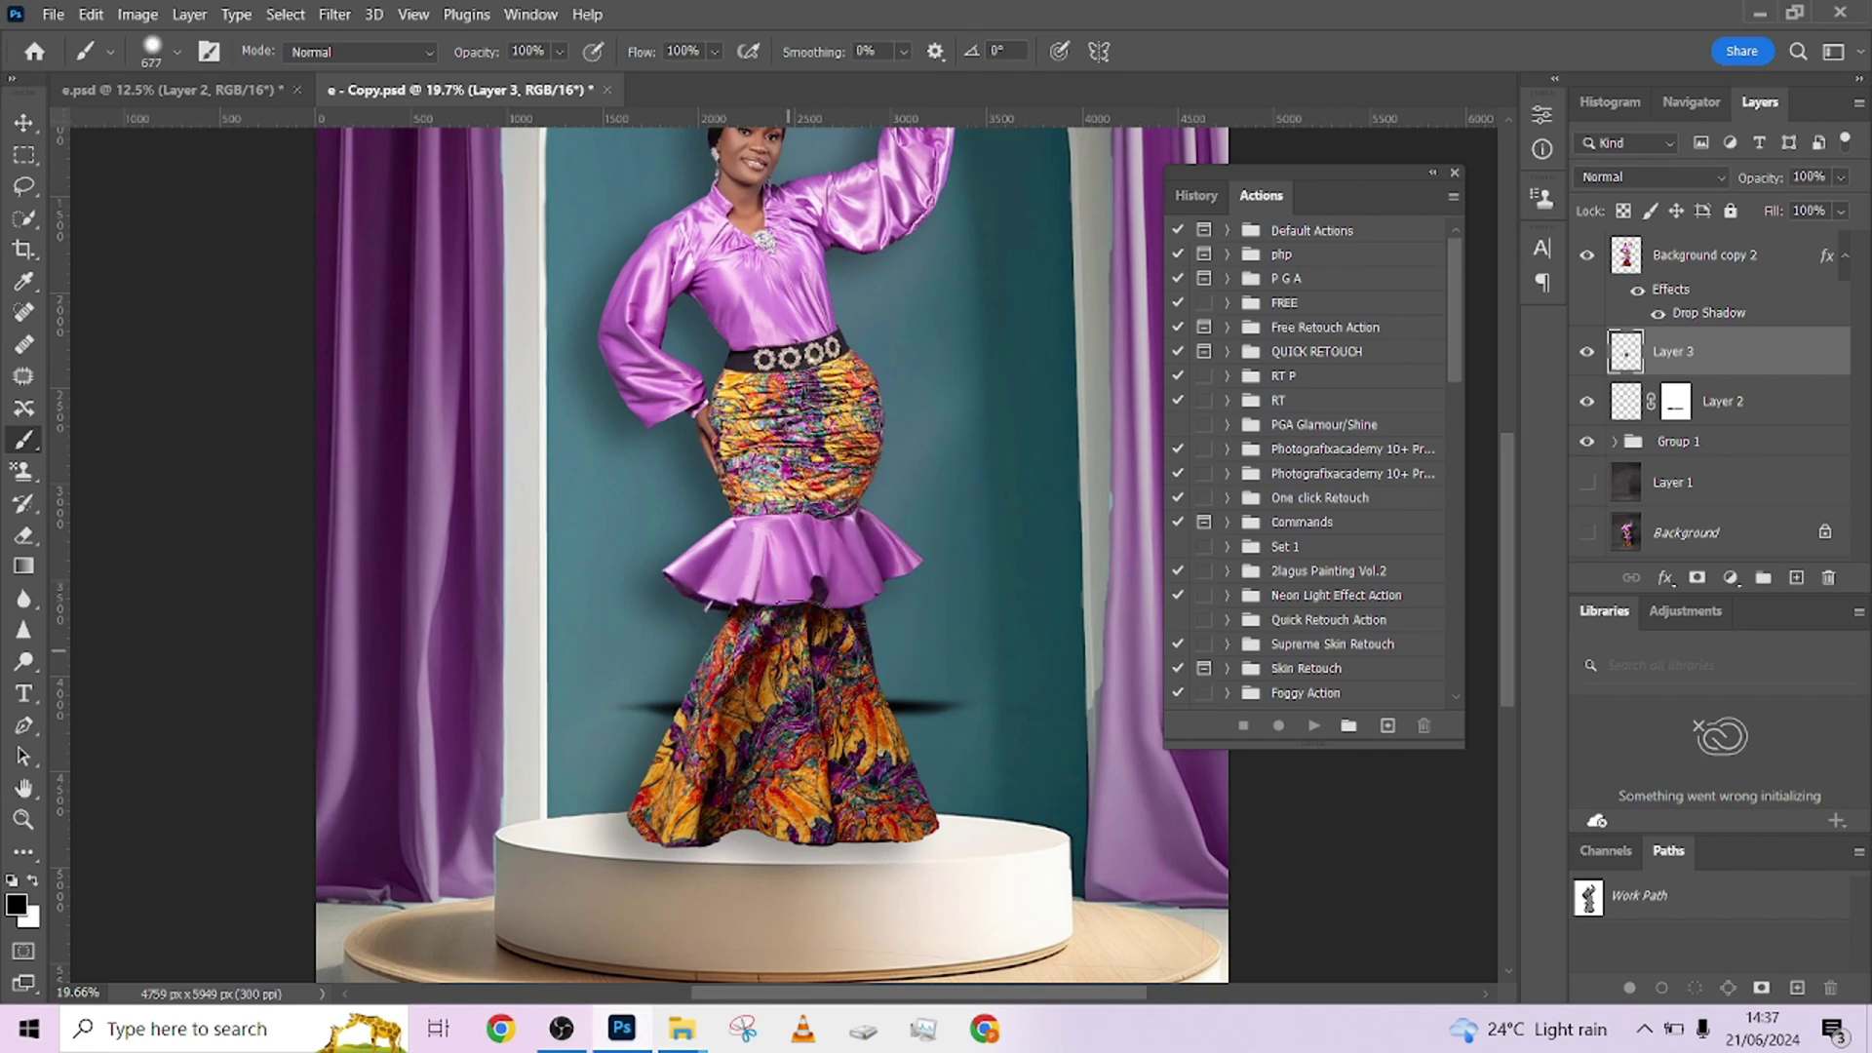
{"action": "left_click", "coordinate": [1016, 719]}
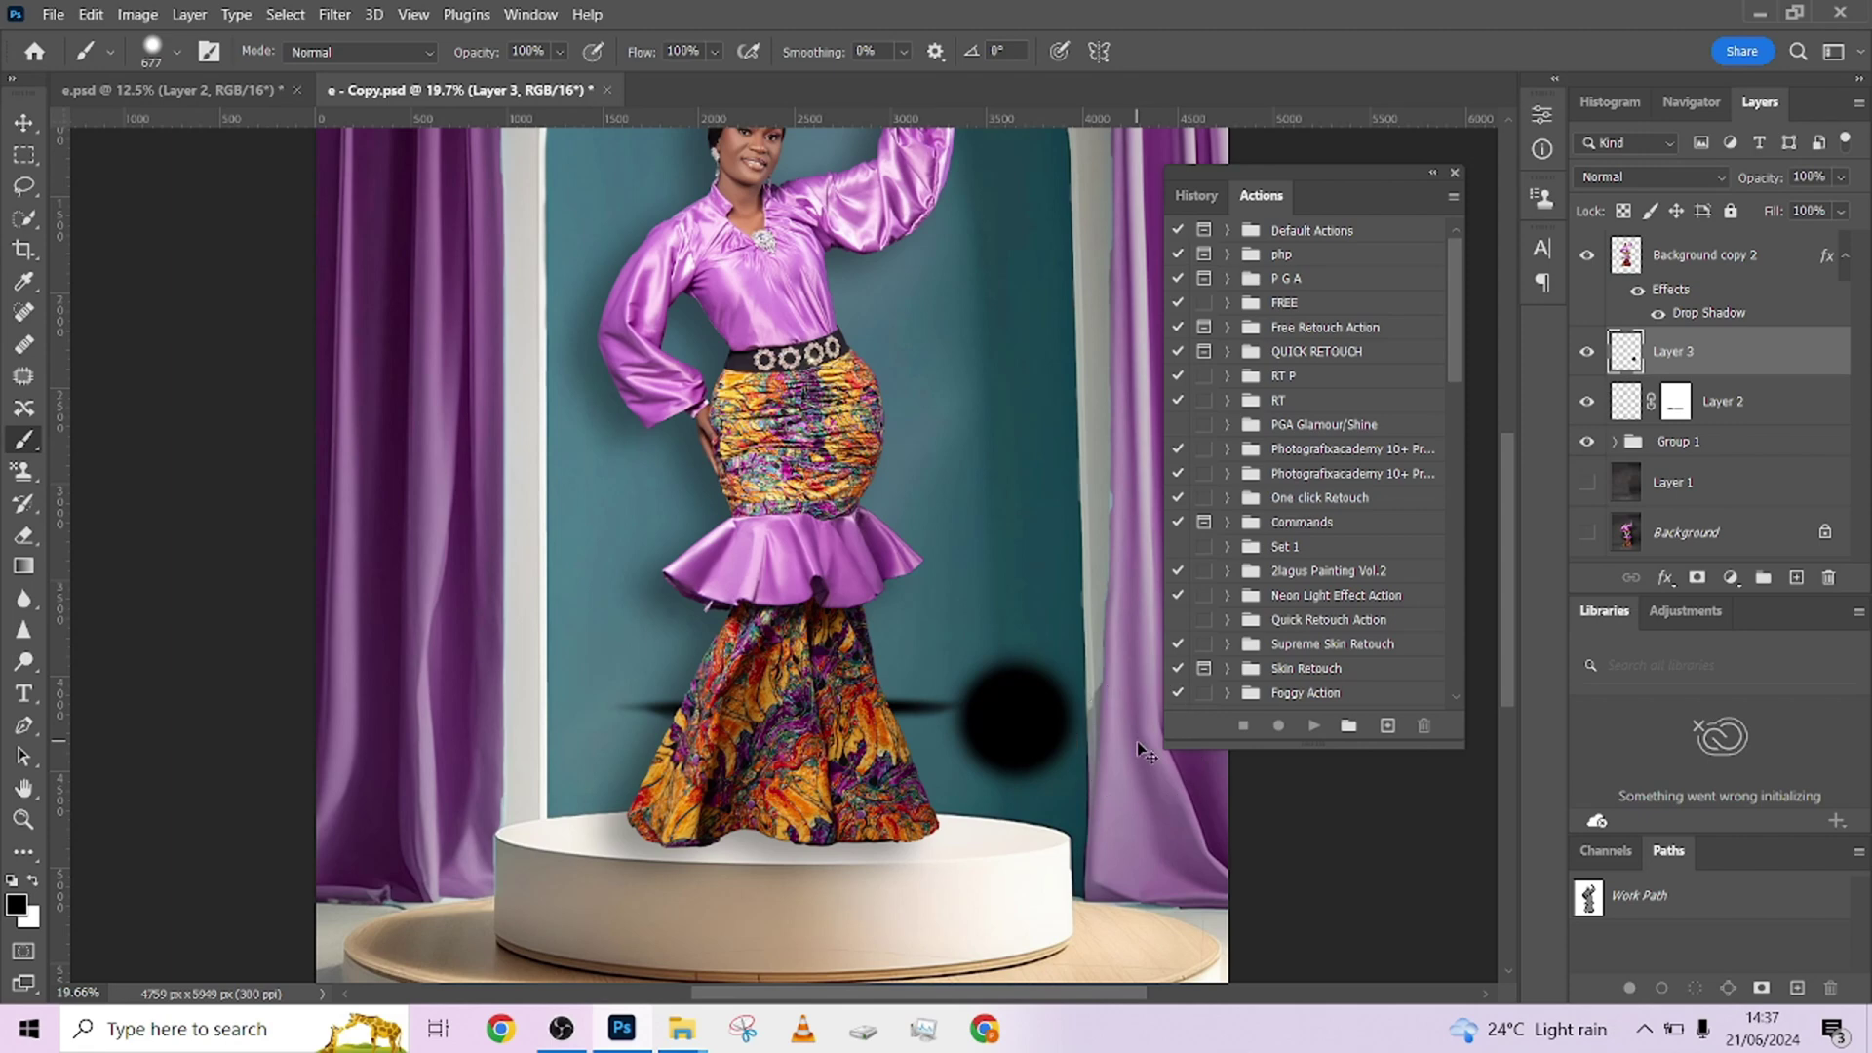
Step: Transform the black dot to 273.49% width and 11.86% height and place it under the dress hem on the podium
{"action": "key", "text": "ctrl+t"}
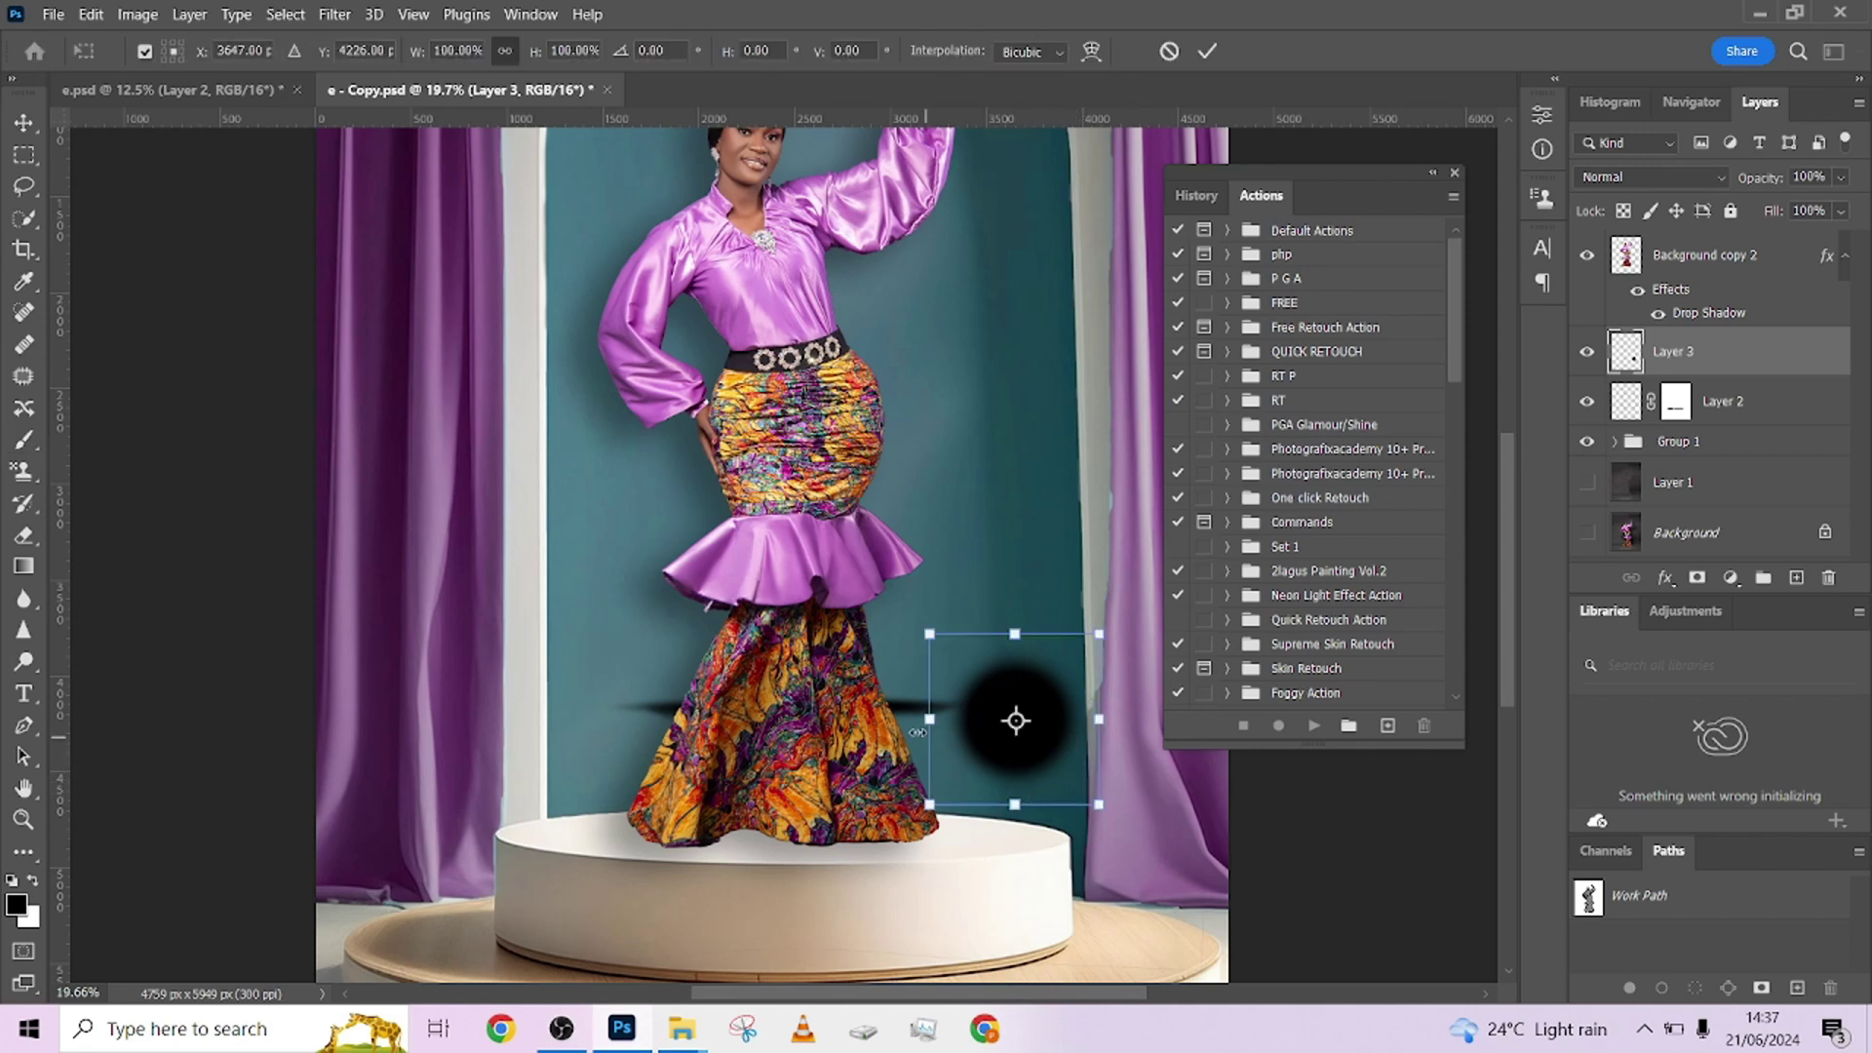
{"action": "left_click_drag", "start_coordinate": [917, 733], "coordinate": [641, 722]}
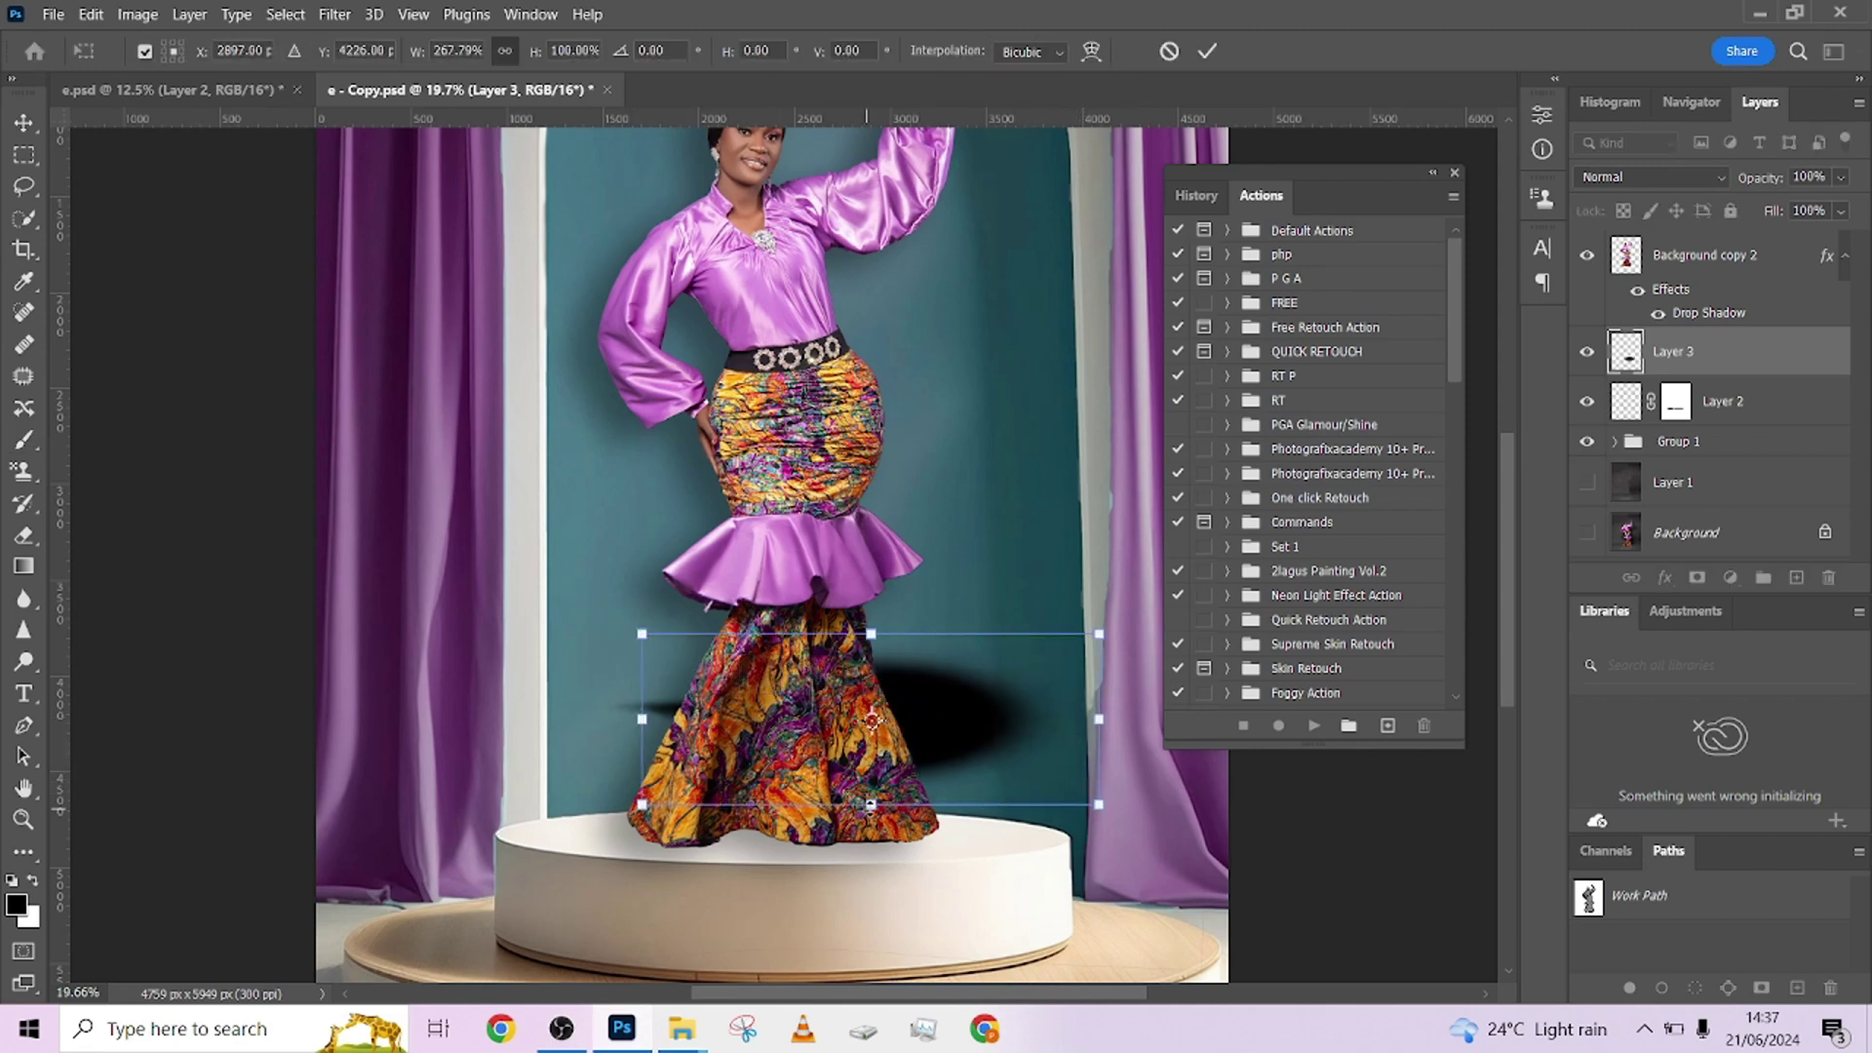
{"action": "left_click_drag", "start_coordinate": [871, 805], "coordinate": [901, 651]}
{"action": "left_click_drag", "start_coordinate": [1094, 640], "coordinate": [1108, 642]}
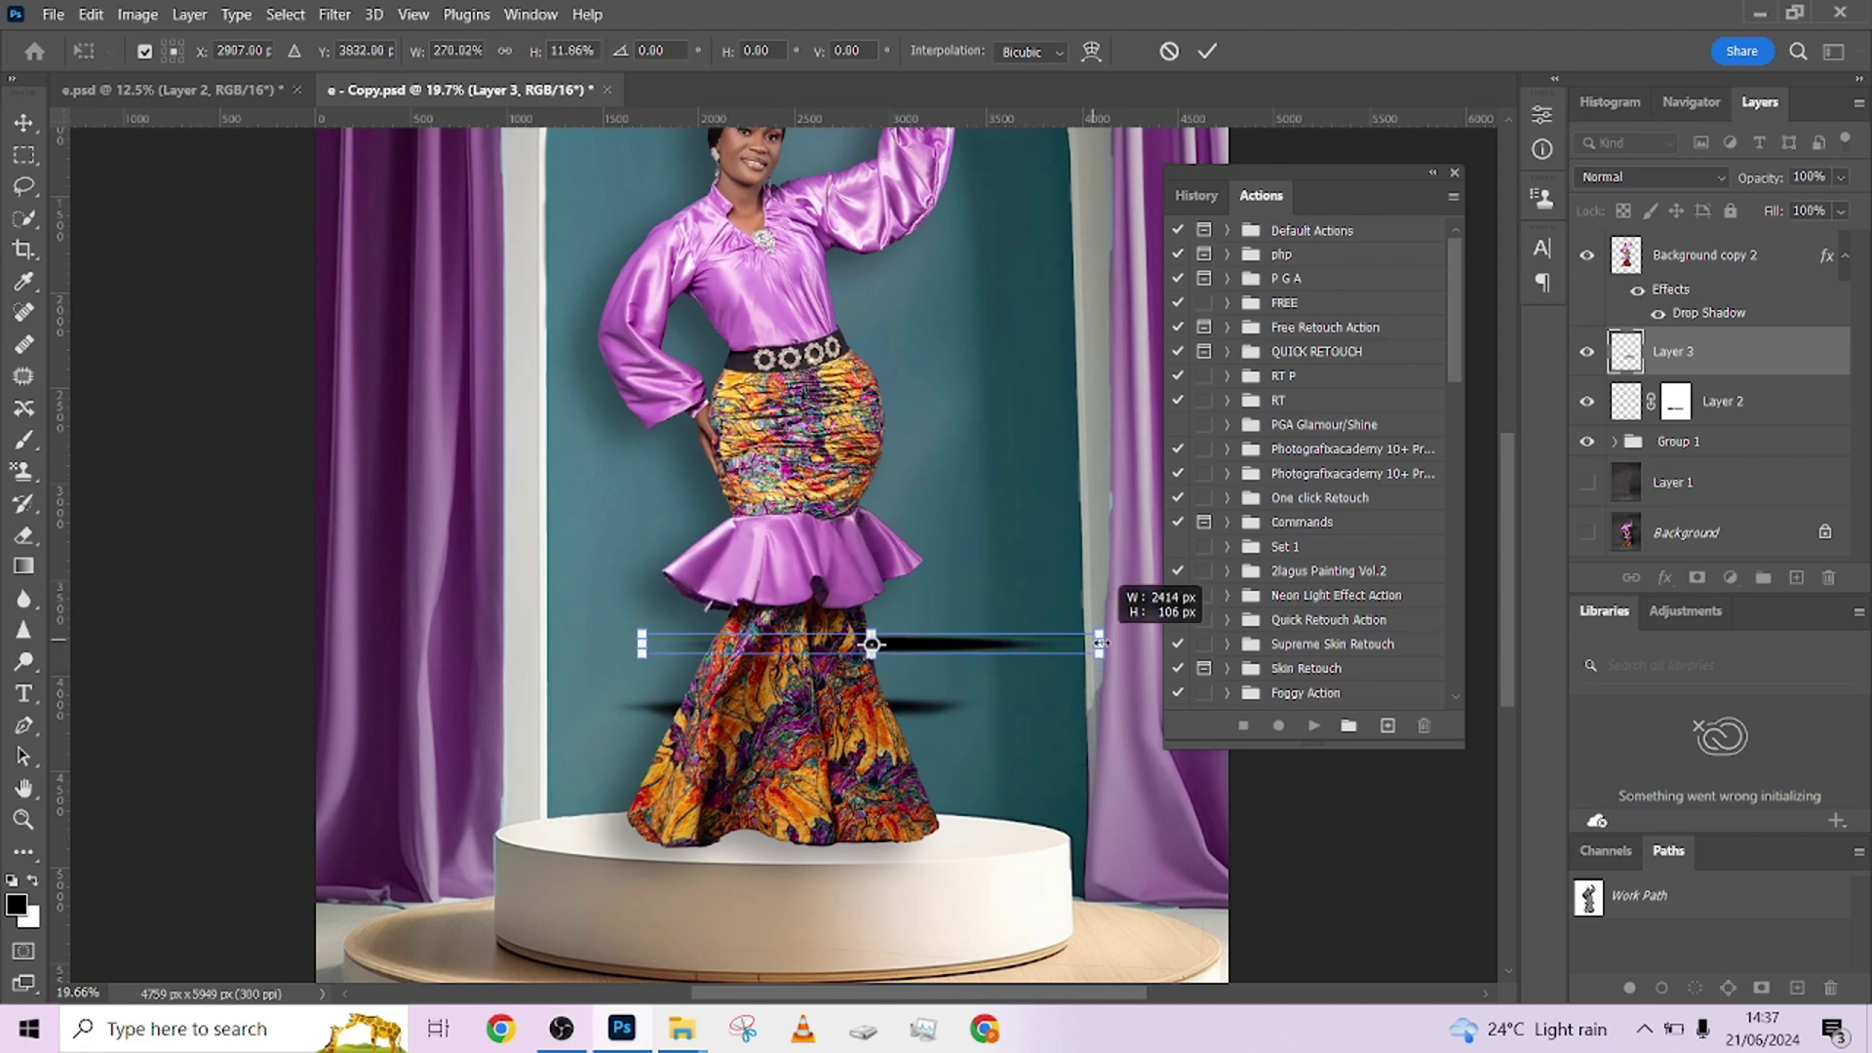
{"action": "left_click_drag", "start_coordinate": [978, 643], "coordinate": [891, 846]}
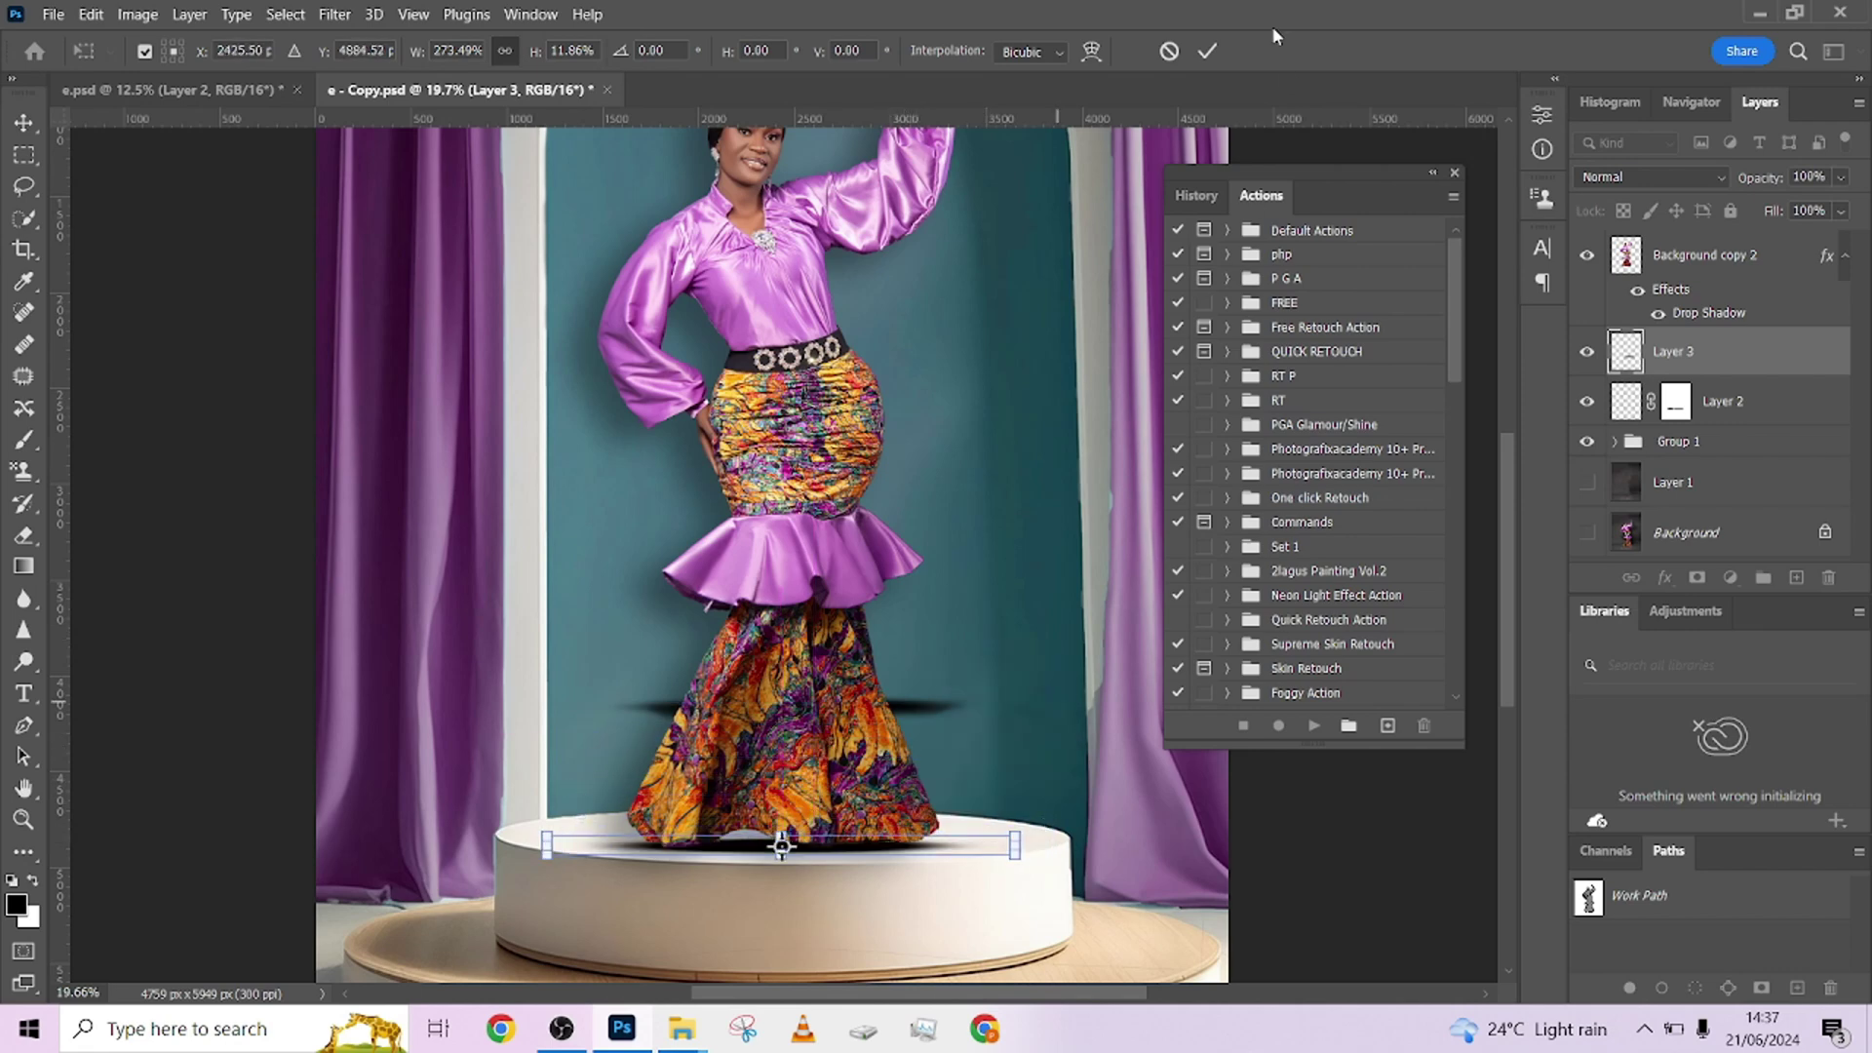
Step: Cancel the dot's transform and delete its layer
{"action": "left_click", "coordinate": [1169, 51]}
{"action": "key", "text": "b"}
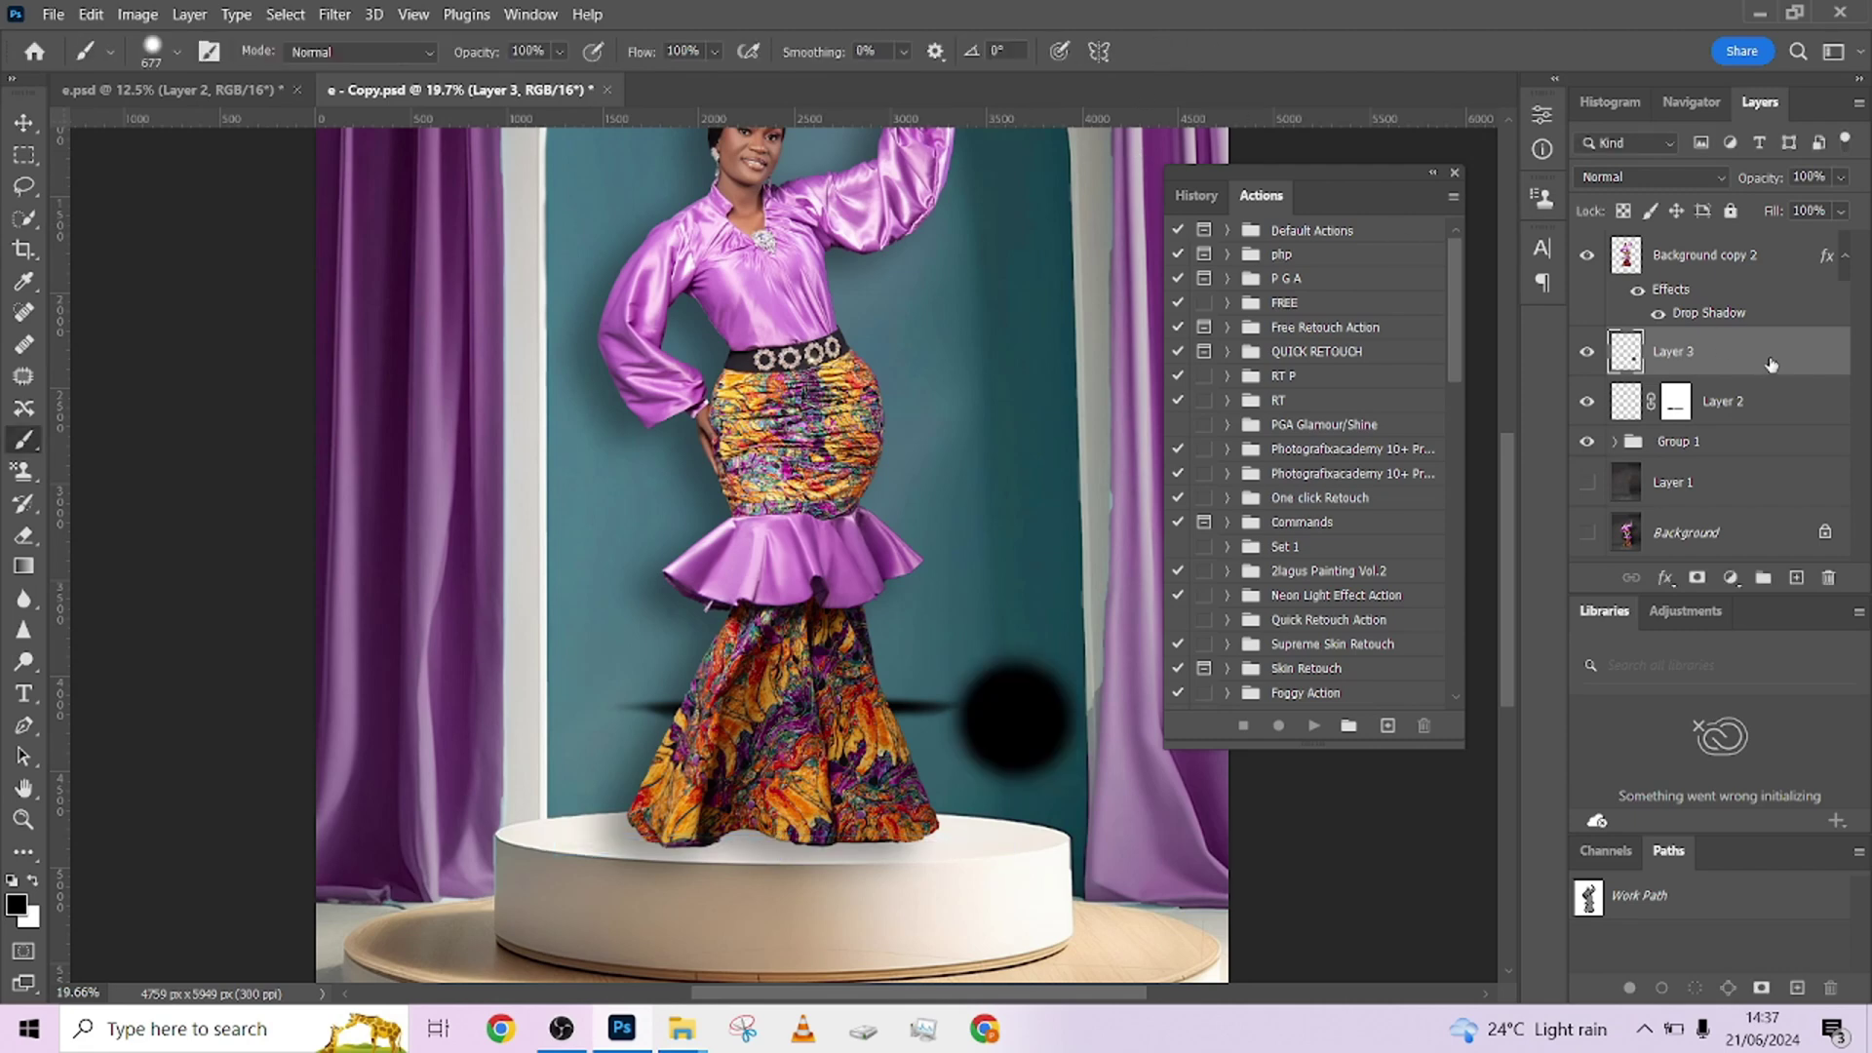
{"action": "left_click_drag", "start_coordinate": [1771, 363], "coordinate": [1828, 577]}
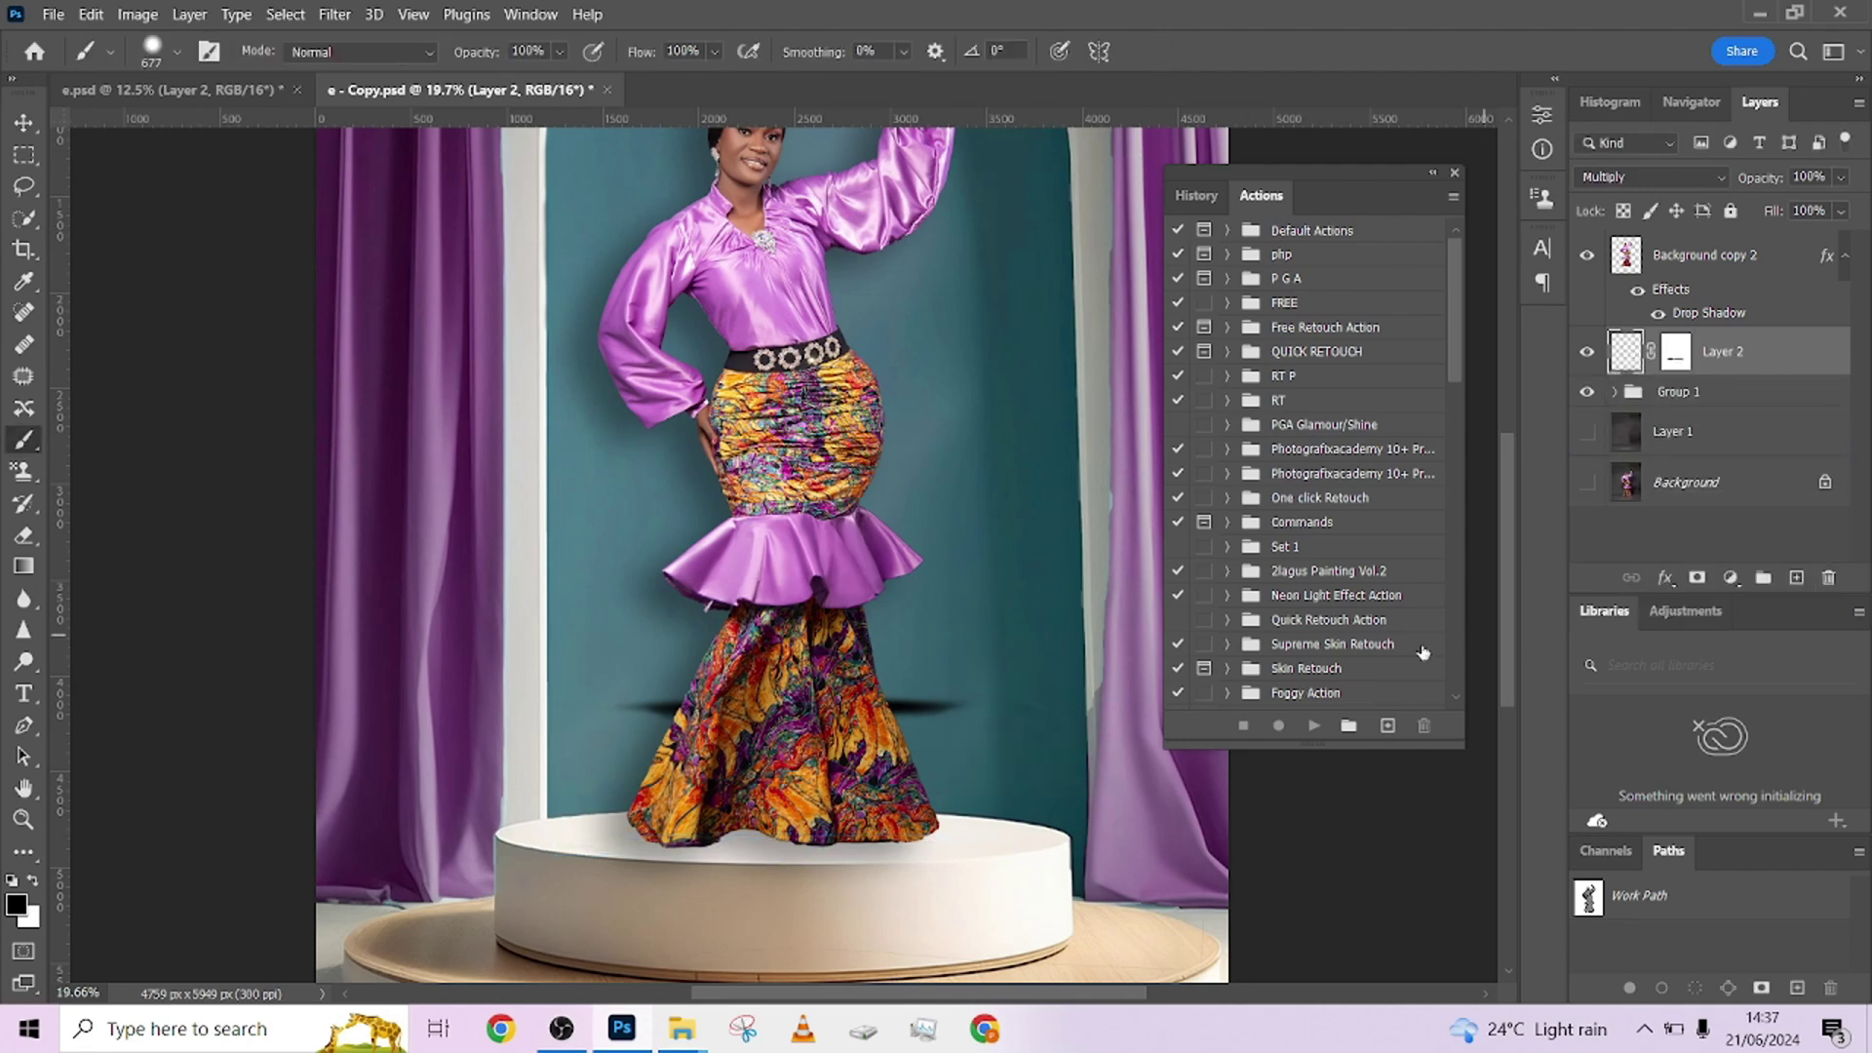
Step: Move the Layer 2 shadow down onto the podium top directly beneath the dress hem, checking its mask off and on
{"action": "left_click", "coordinate": [23, 121]}
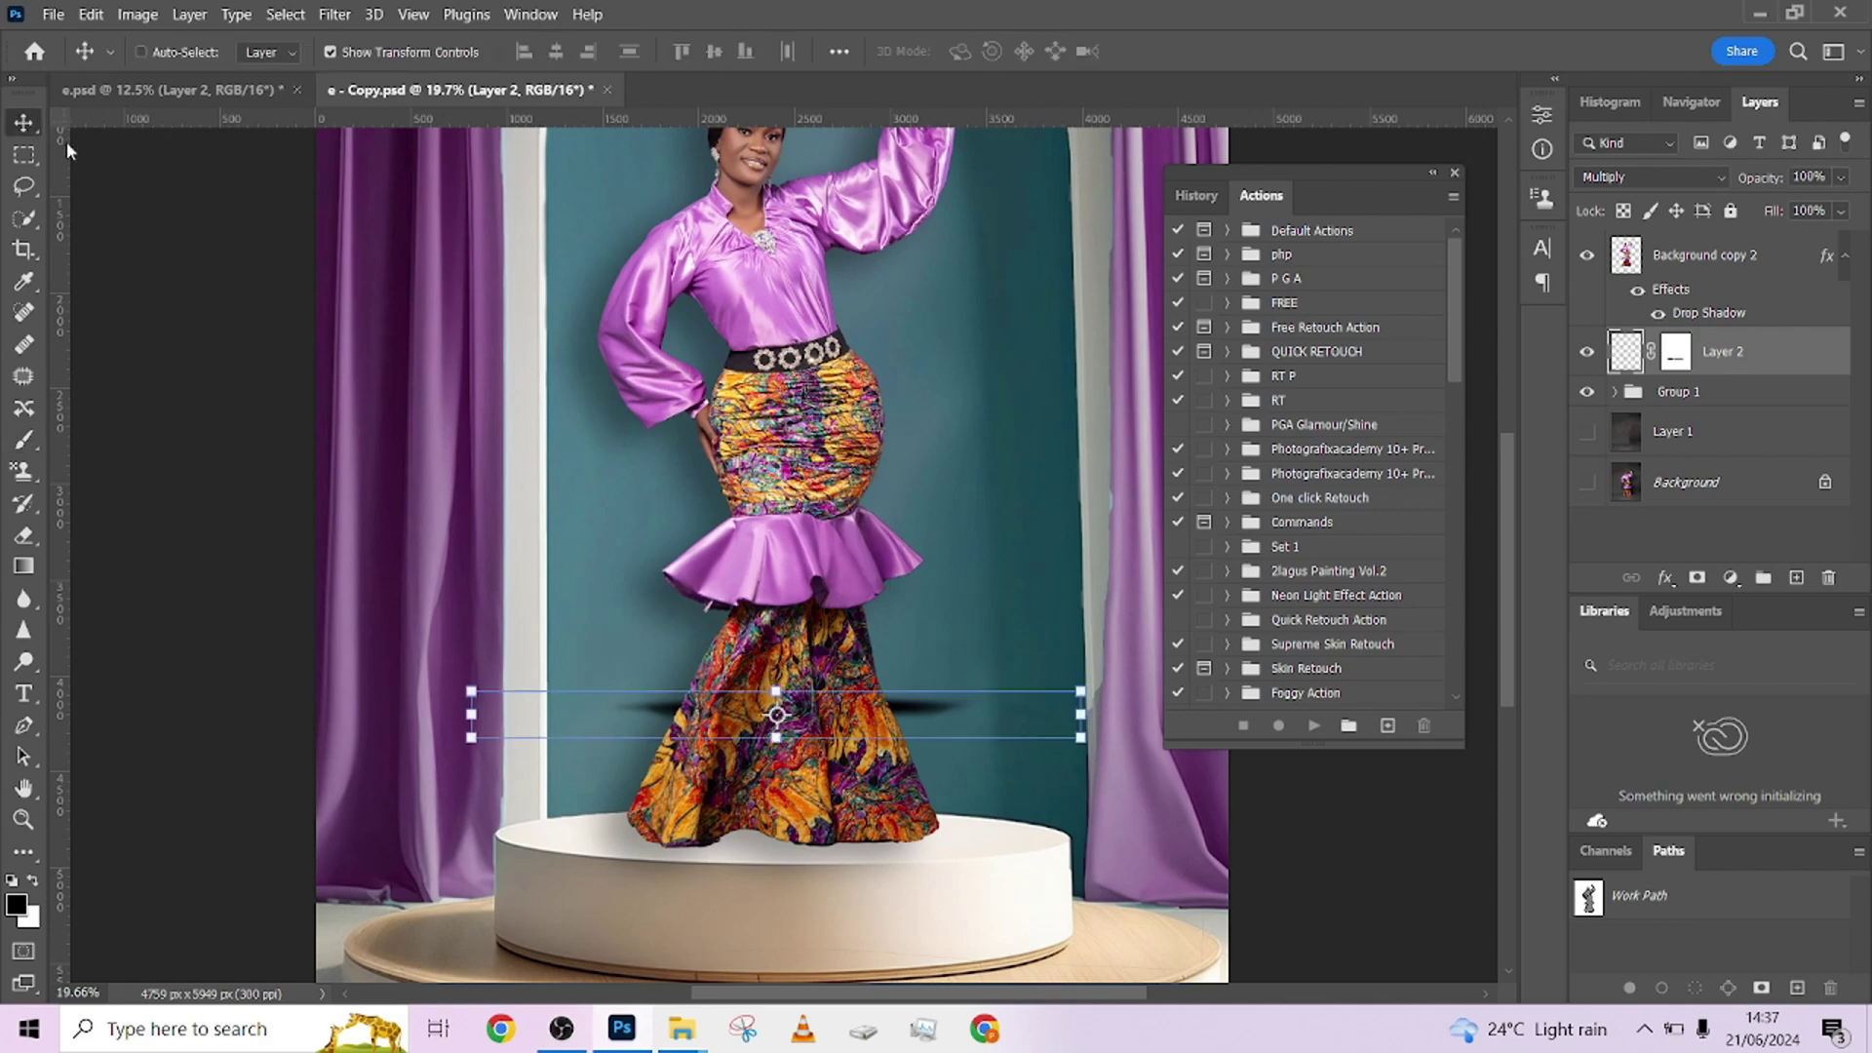
{"action": "left_click_drag", "start_coordinate": [846, 544], "coordinate": [886, 731]}
{"action": "scroll", "coordinate": [887, 731], "scroll_direction": "up", "scroll_amount": 3}
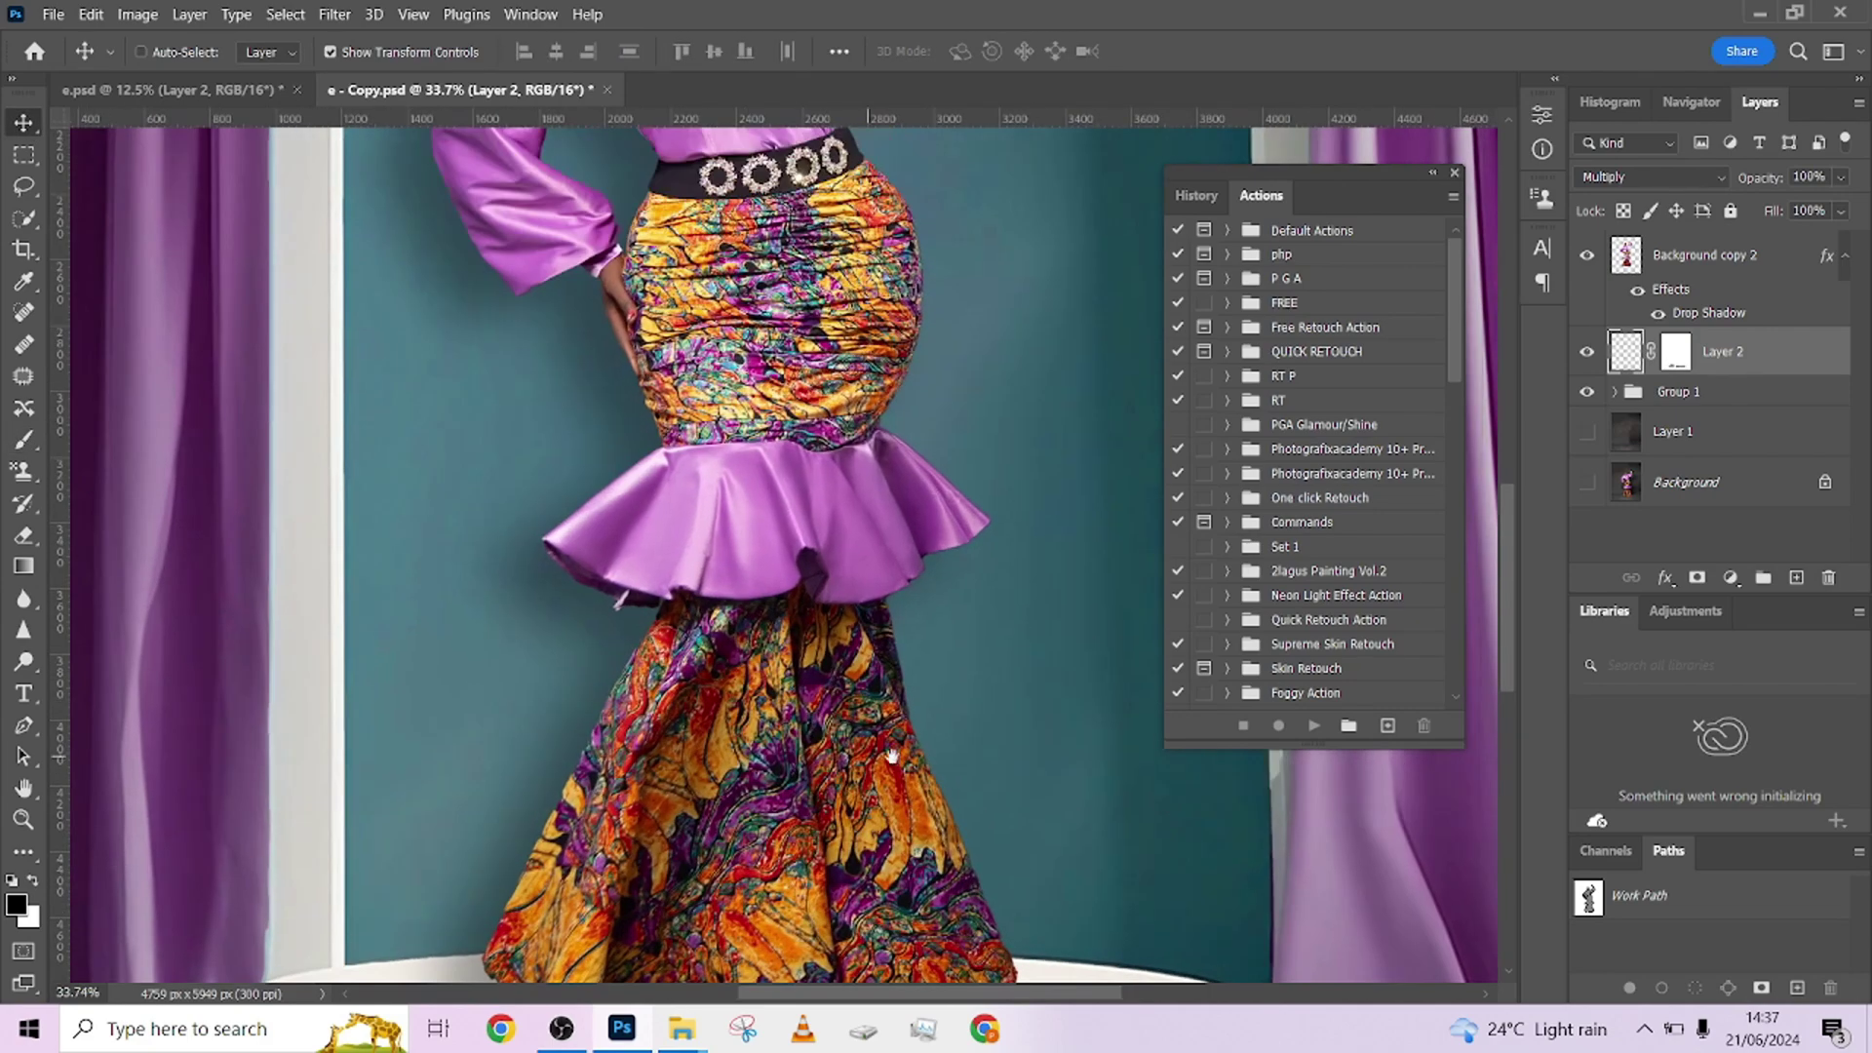
{"action": "left_click_drag", "start_coordinate": [851, 857], "coordinate": [833, 418]}
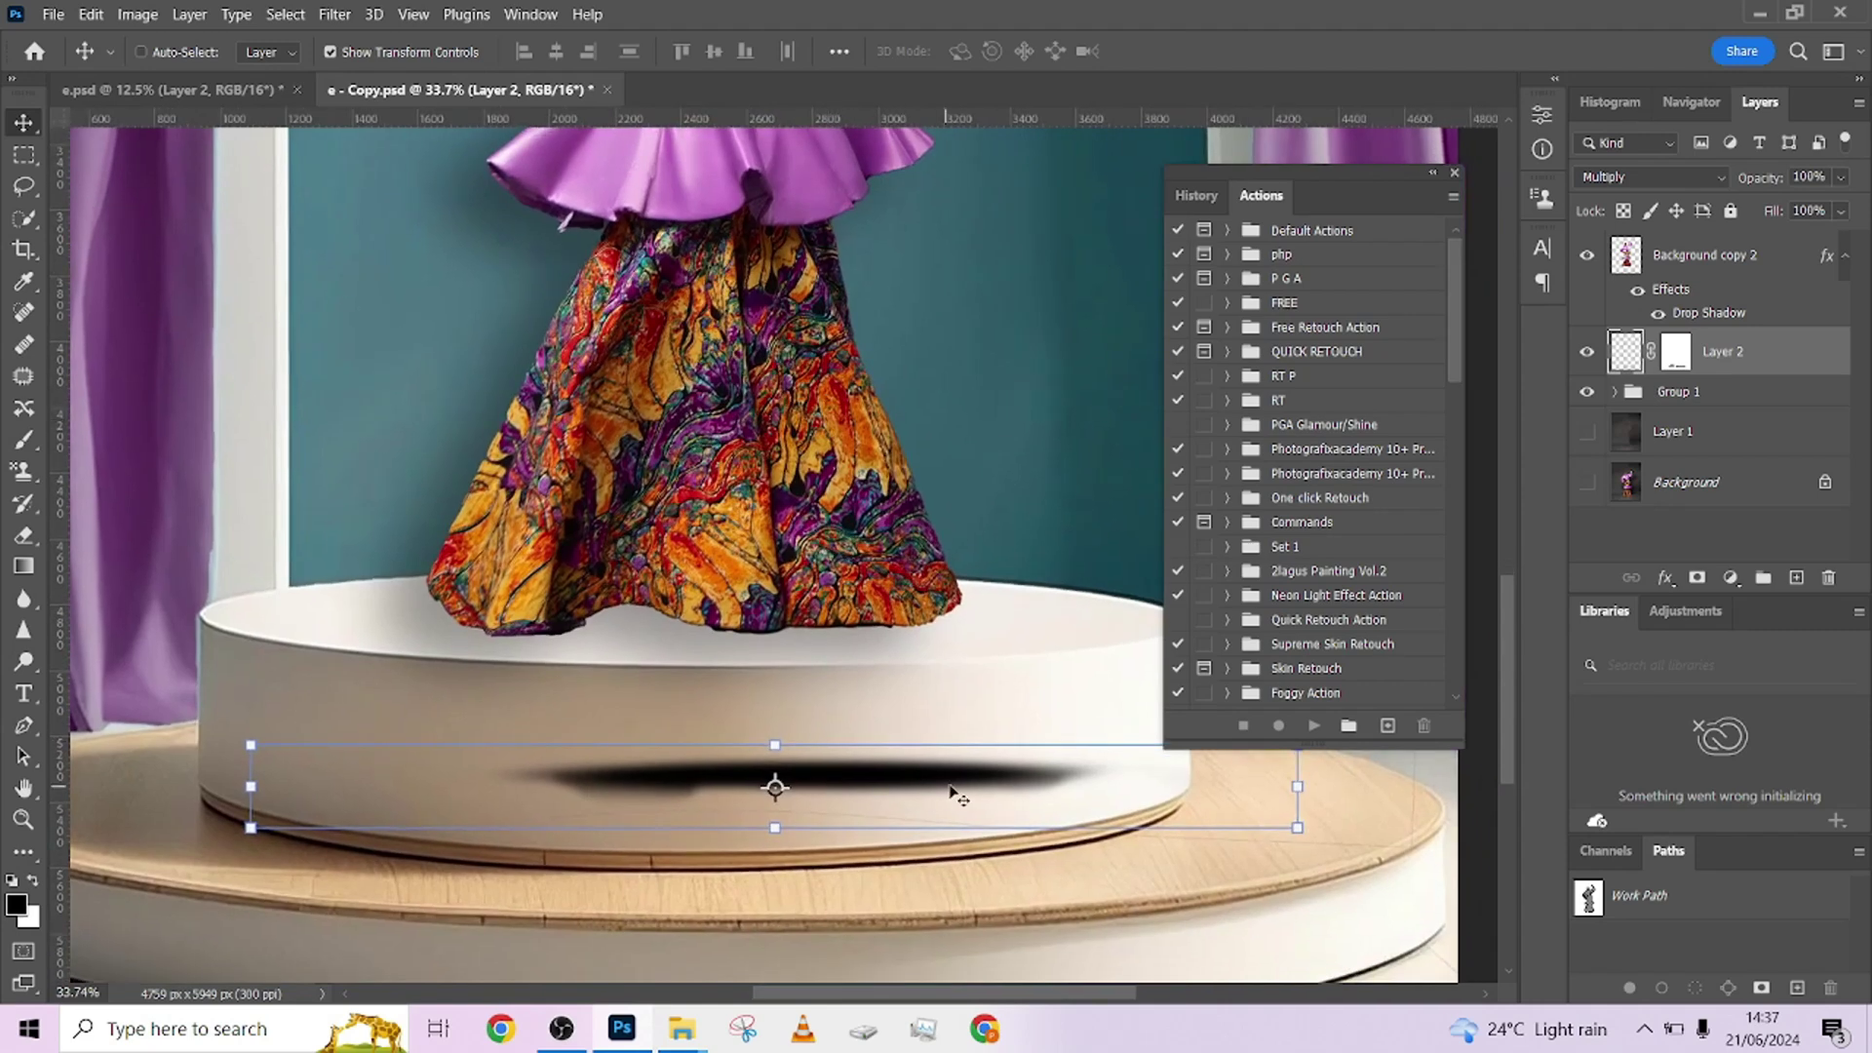
{"action": "left_click", "coordinate": [1675, 353], "text": "shift"}
{"action": "left_click", "coordinate": [1675, 353], "text": "shift"}
{"action": "left_click_drag", "start_coordinate": [862, 804], "coordinate": [750, 651]}
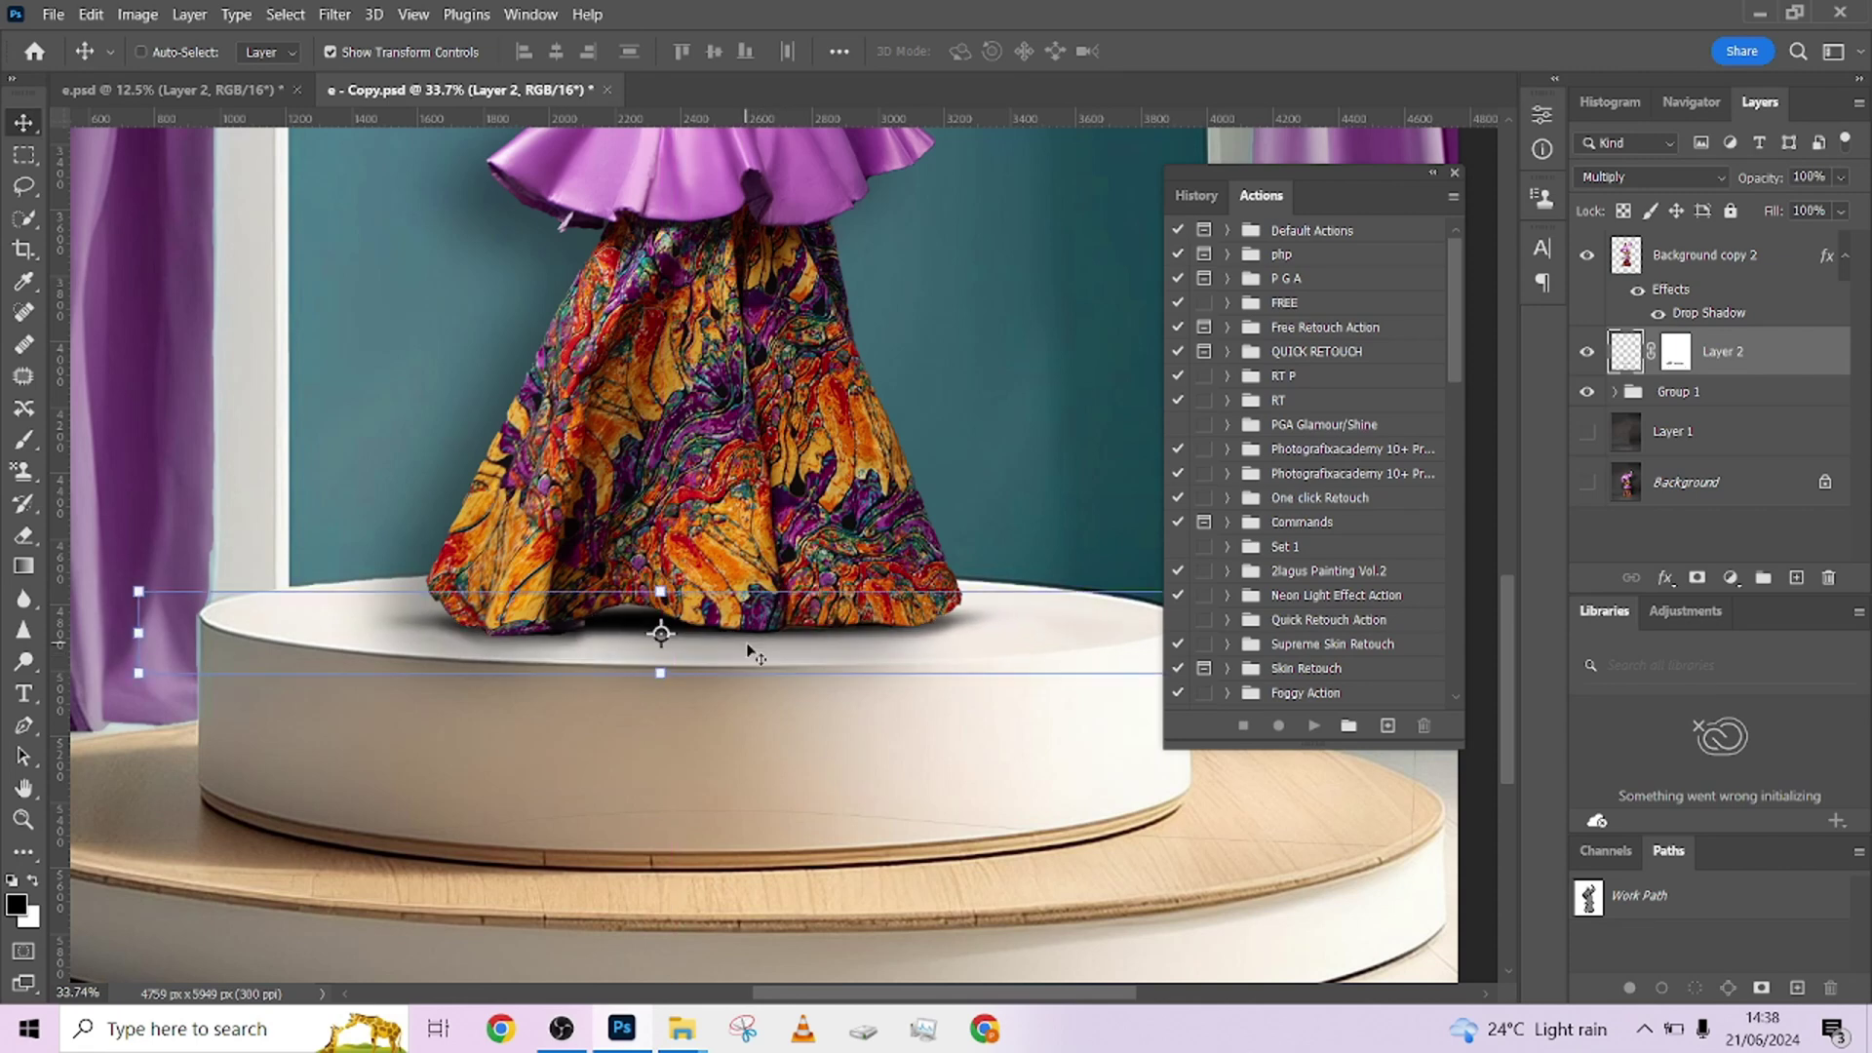
Step: Nudge the Layer 2 shadow in small increments slightly up and to the left so it tucks under the dress hem
{"action": "key", "text": "Up"}
{"action": "key", "text": "Up"}
{"action": "key", "text": "Up"}
{"action": "key", "text": "Up"}
{"action": "key", "text": "Up"}
{"action": "key", "text": "Up"}
{"action": "key", "text": "Up"}
{"action": "key", "text": "Up"}
{"action": "key", "text": "Up"}
{"action": "key", "text": "Up"}
{"action": "key", "text": "Up"}
{"action": "key", "text": "Up"}
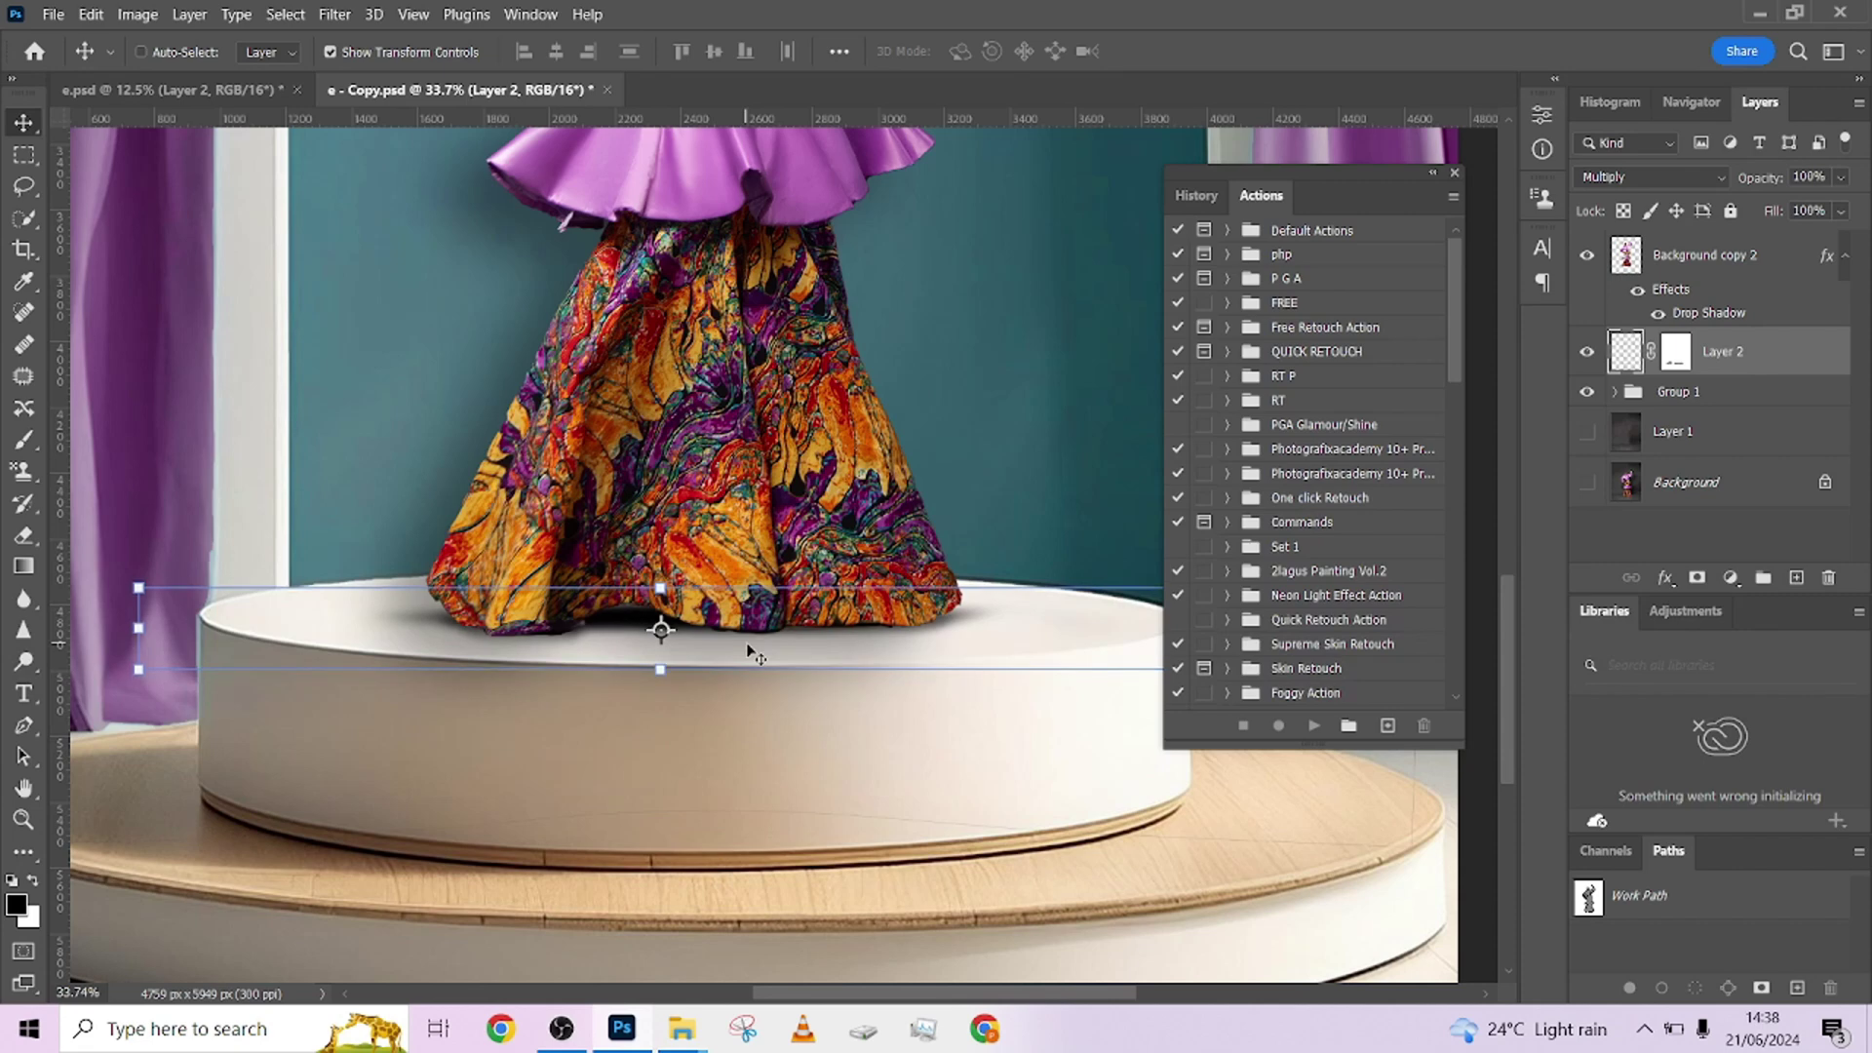
{"action": "key", "text": "Left"}
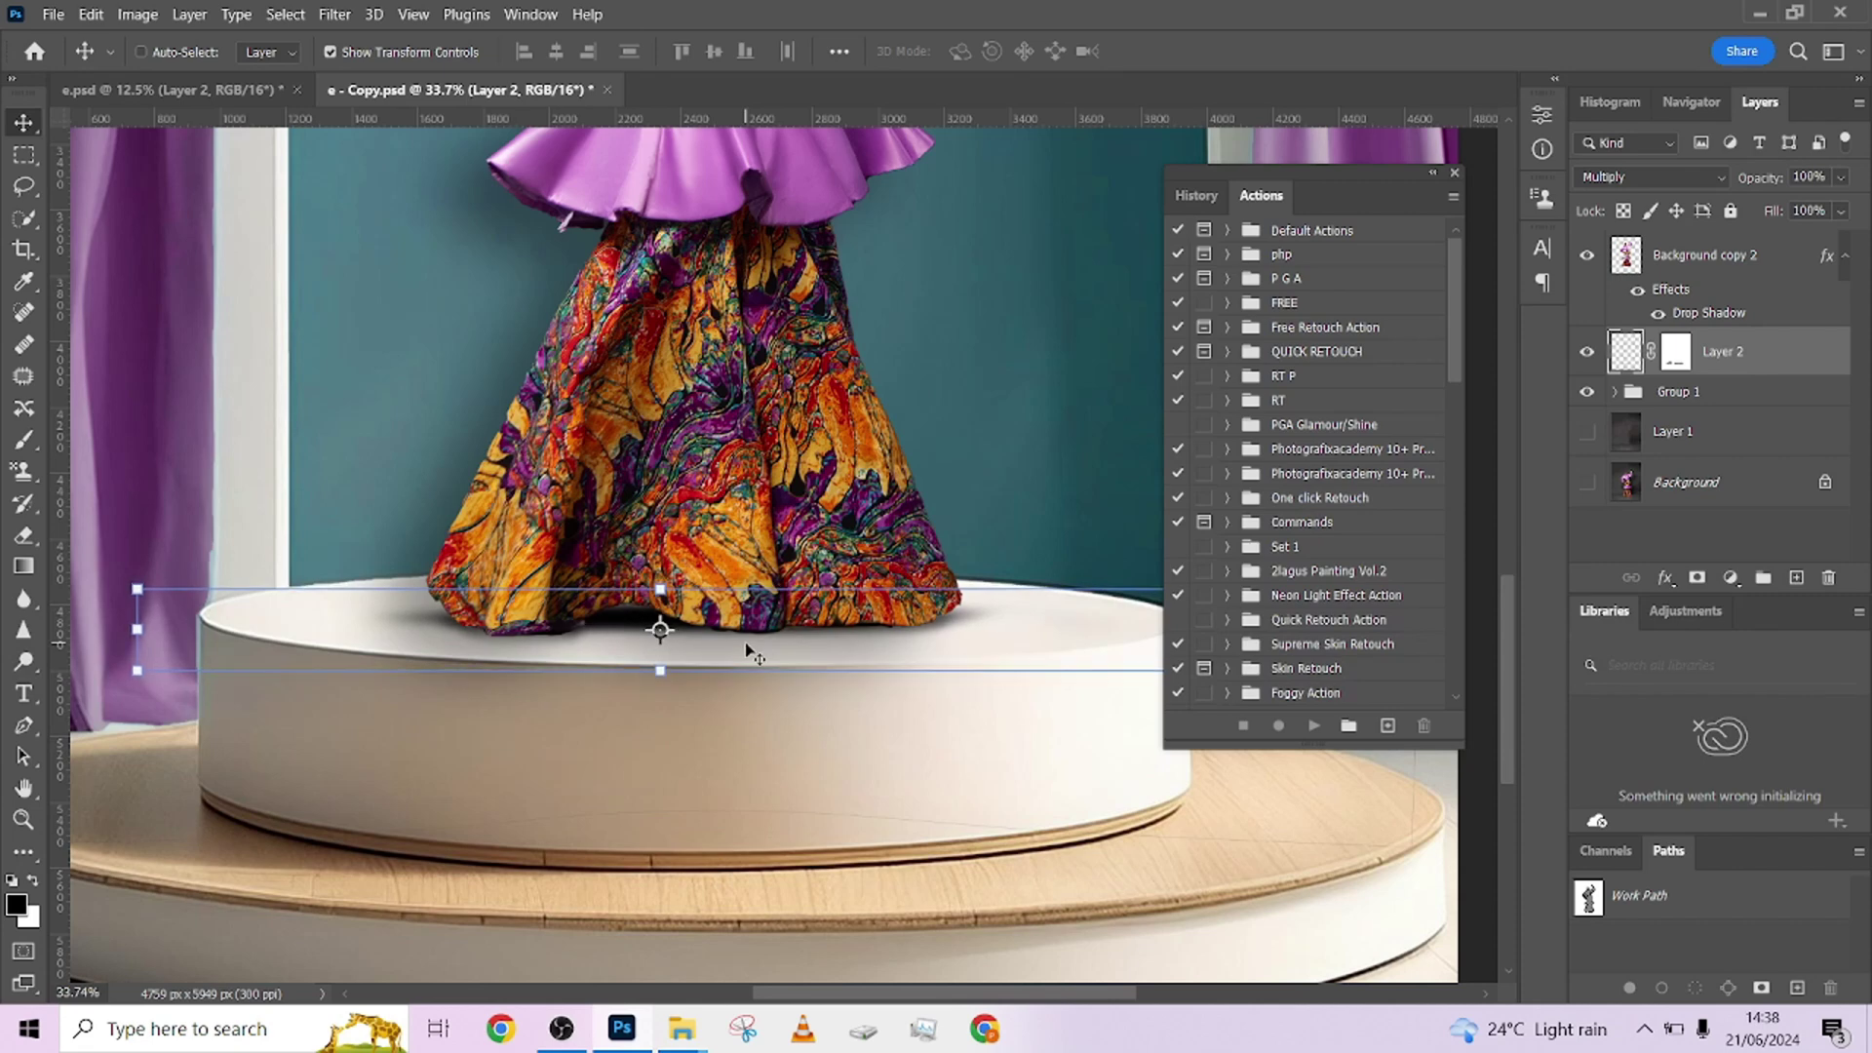
{"action": "key", "text": "Left"}
{"action": "key", "text": "Left"}
{"action": "key", "text": "Left"}
{"action": "key", "text": "Left"}
{"action": "key", "text": "Left"}
{"action": "key", "text": "Left"}
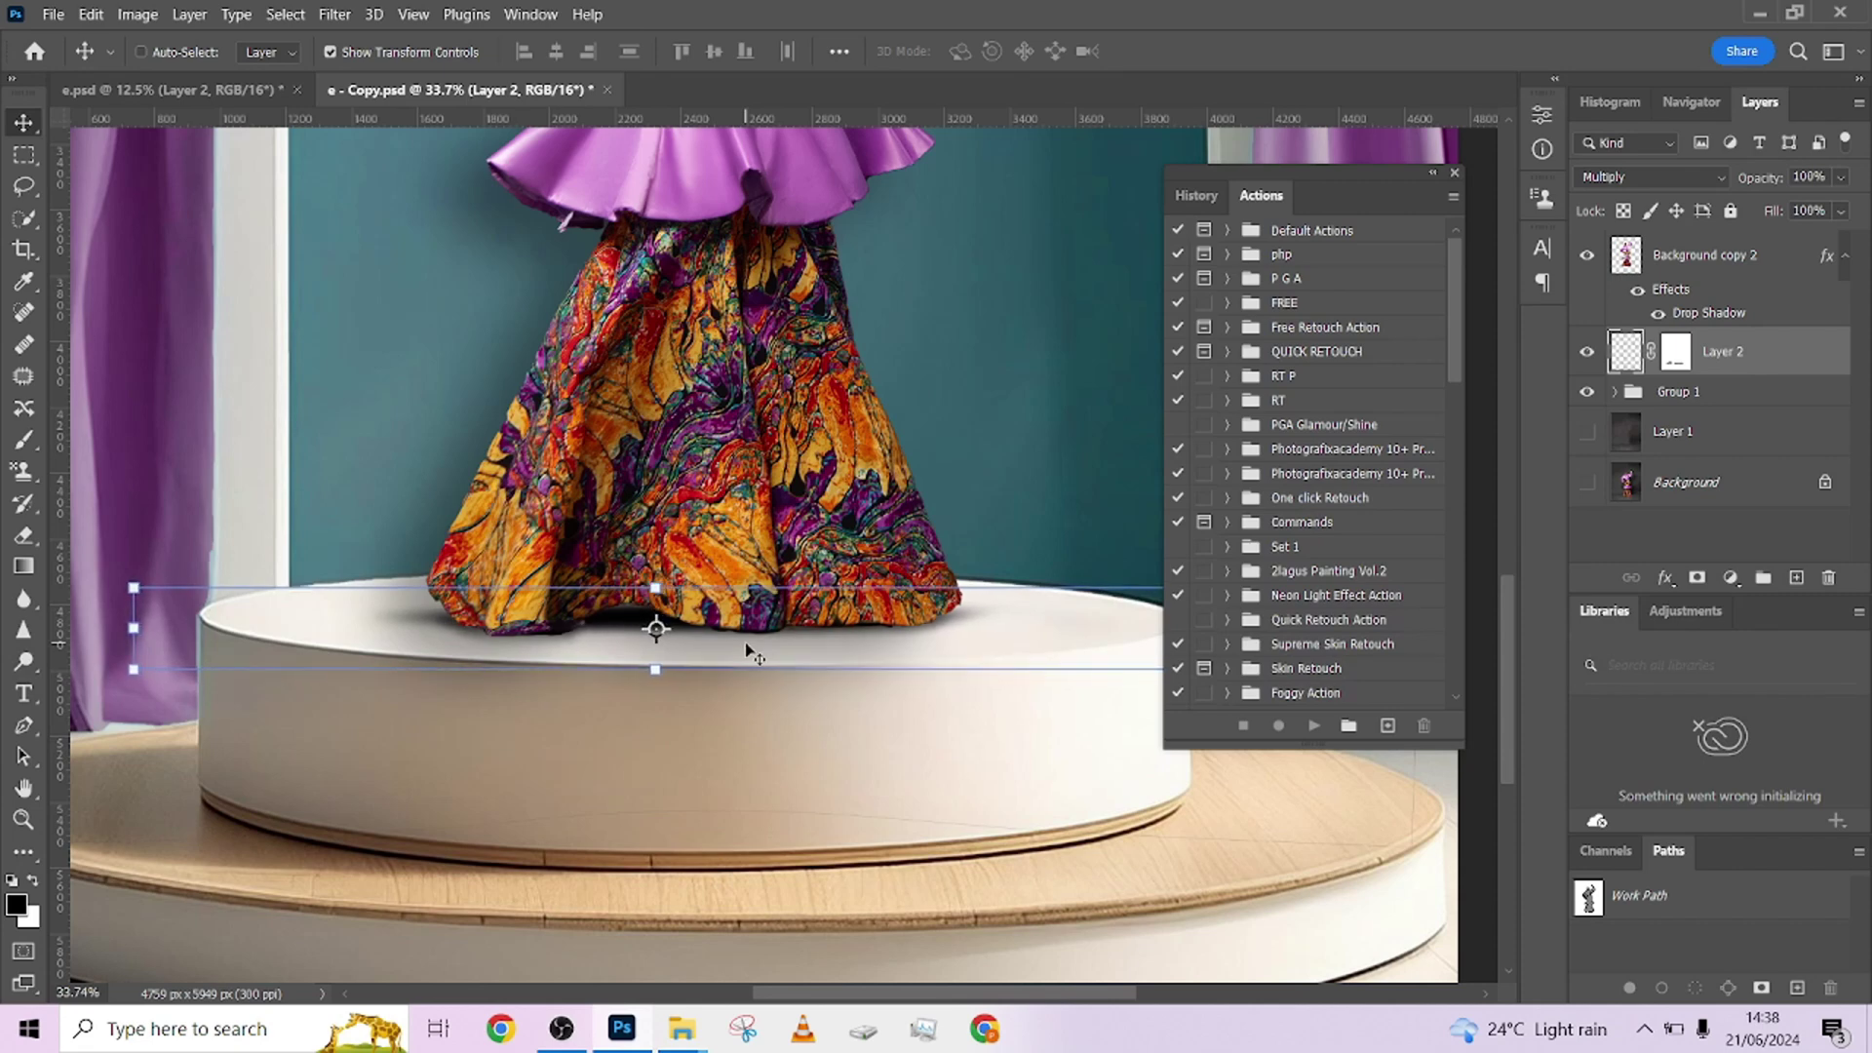
{"action": "key", "text": "Up"}
{"action": "key", "text": "Up"}
{"action": "key", "text": "Up"}
{"action": "key", "text": "Up"}
{"action": "key", "text": "Up"}
{"action": "key", "text": "Up"}
{"action": "key", "text": "Down"}
{"action": "key", "text": "Down"}
{"action": "key", "text": "Down"}
{"action": "key", "text": "Down"}
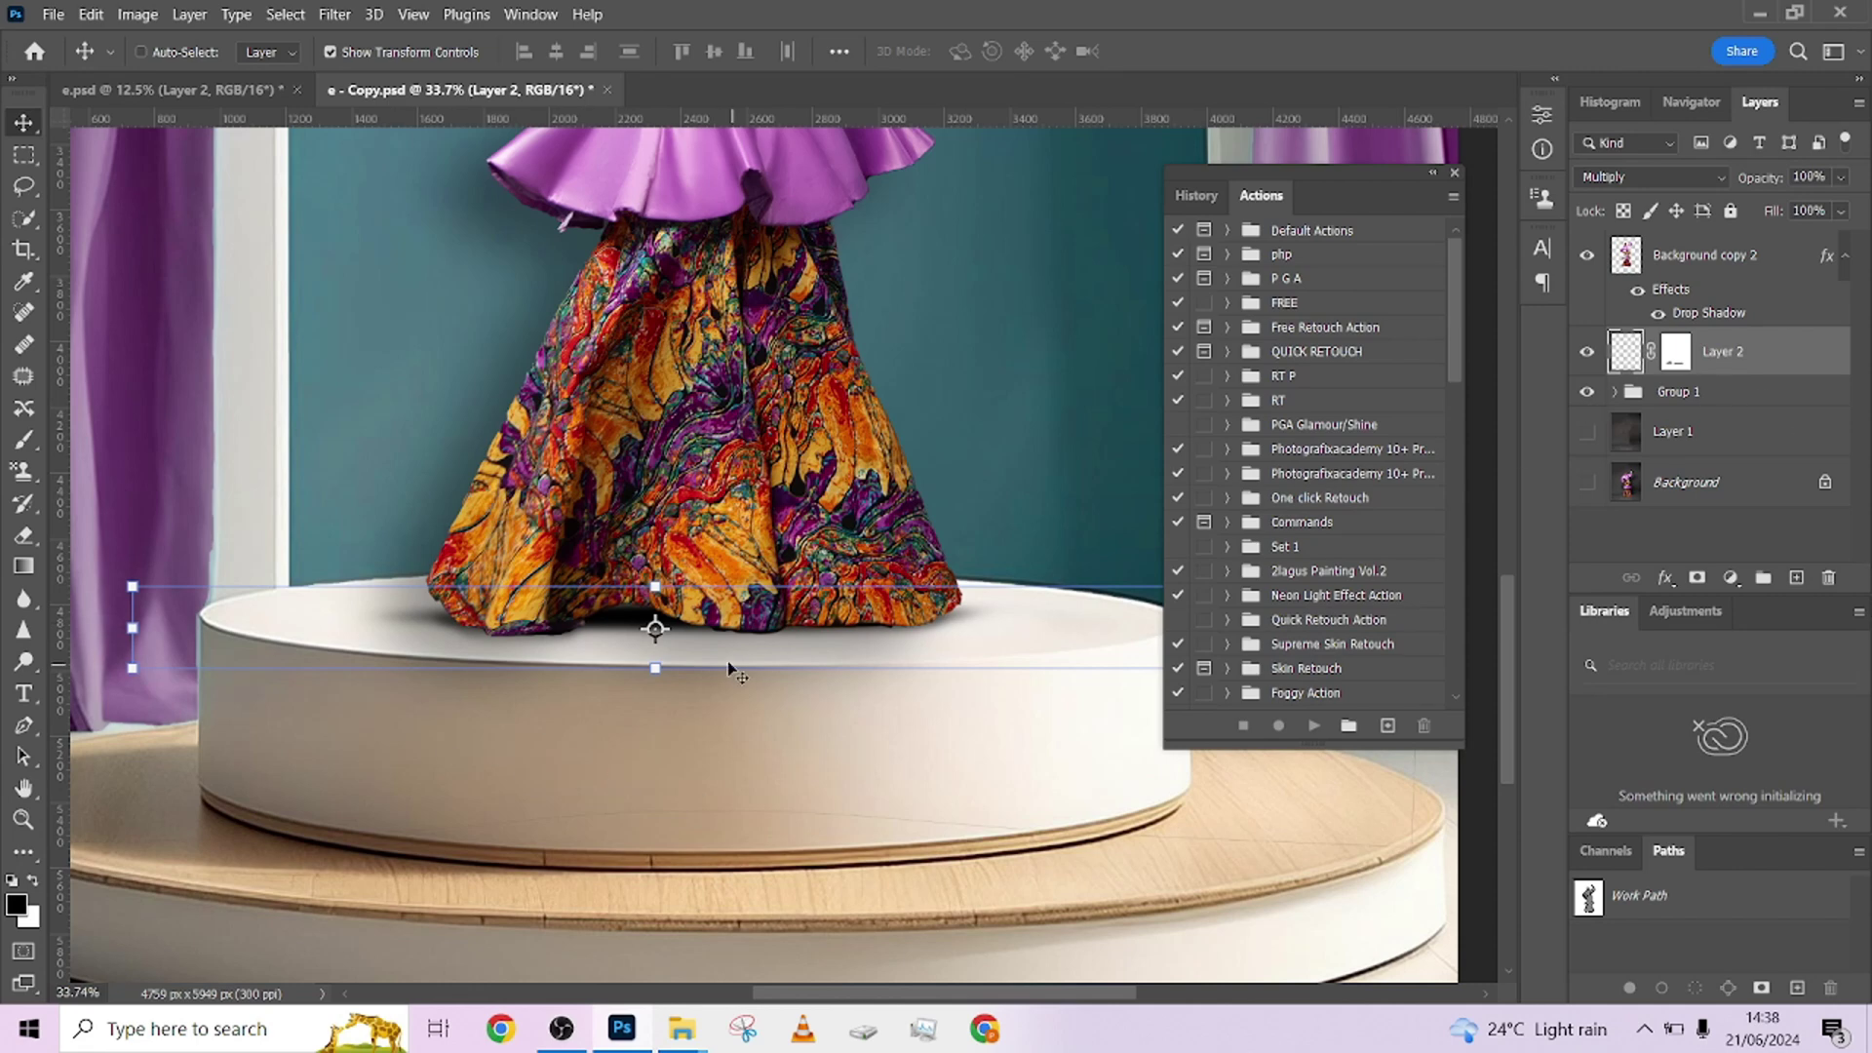
{"action": "key", "text": "Down"}
{"action": "key", "text": "Down"}
{"action": "key", "text": "Down"}
{"action": "key", "text": "Down"}
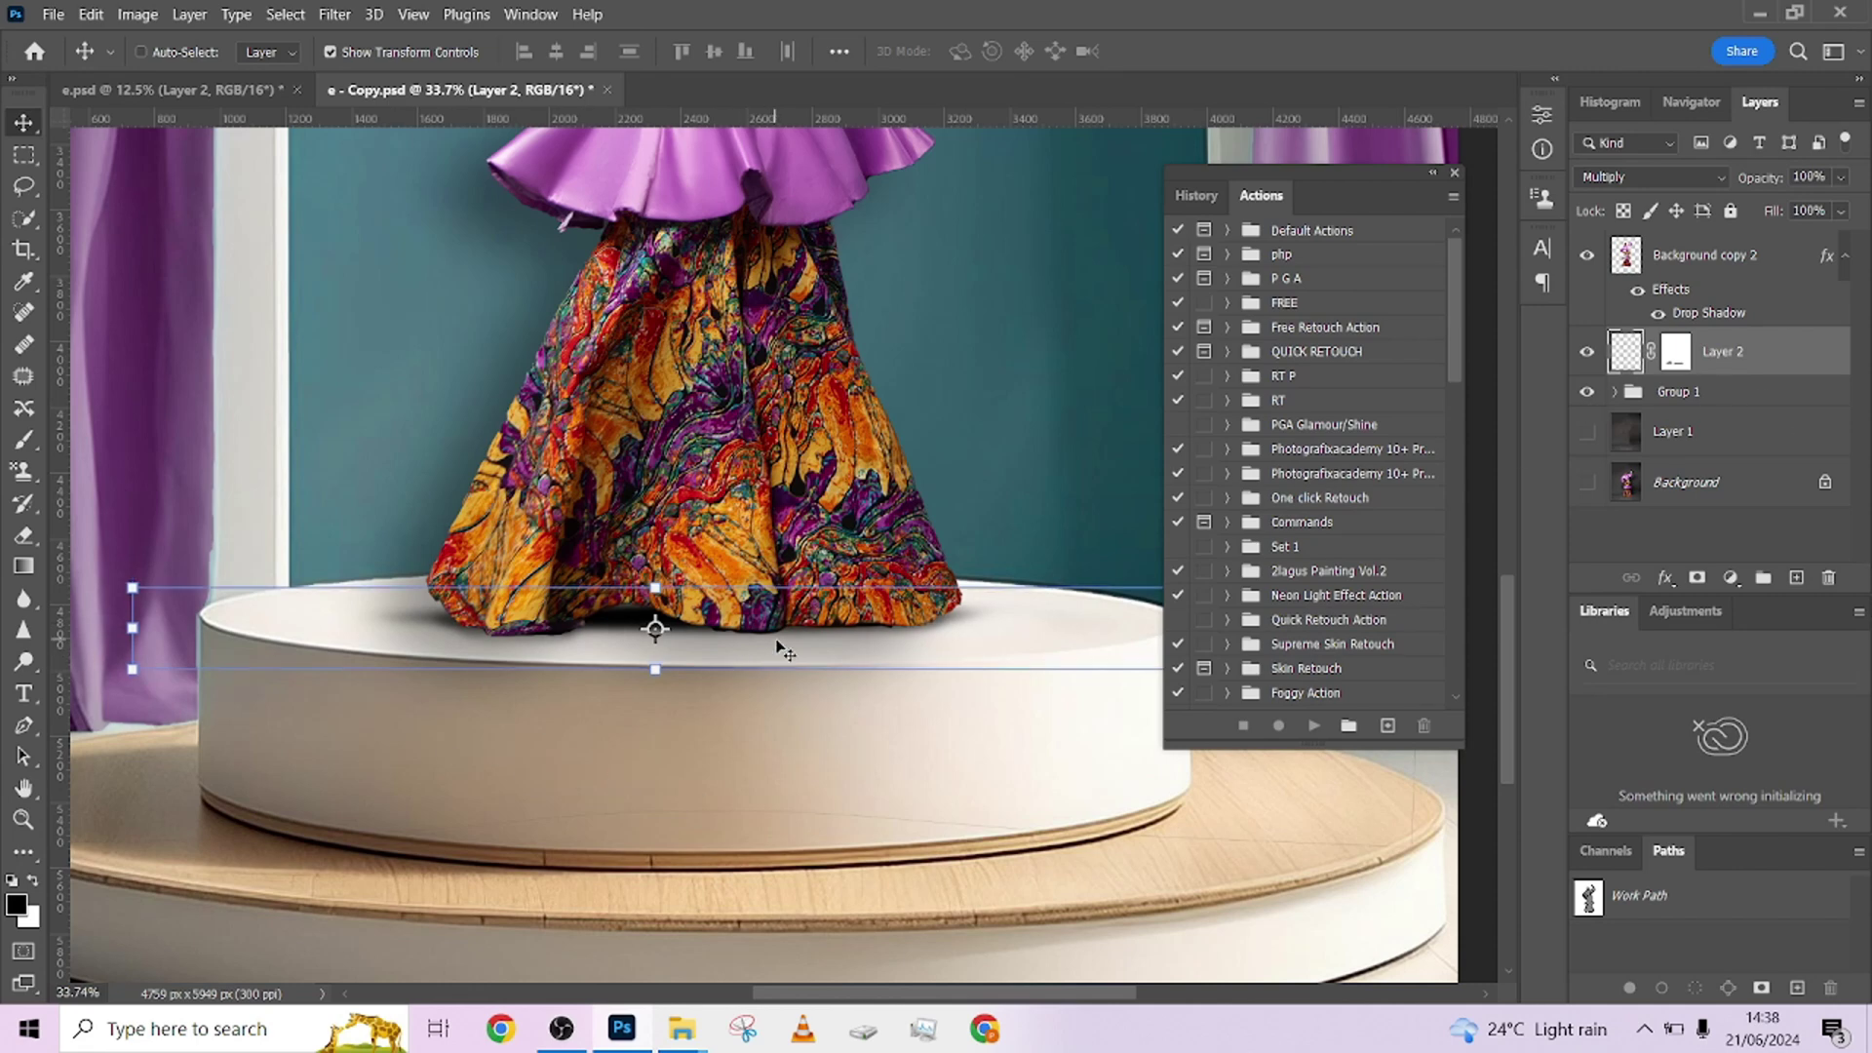
{"action": "key", "text": "Up"}
{"action": "key", "text": "Up"}
{"action": "key", "text": "Up"}
{"action": "key", "text": "Up"}
{"action": "key", "text": "Up"}
{"action": "key", "text": "Up"}
{"action": "key", "text": "Up"}
{"action": "key", "text": "Up"}
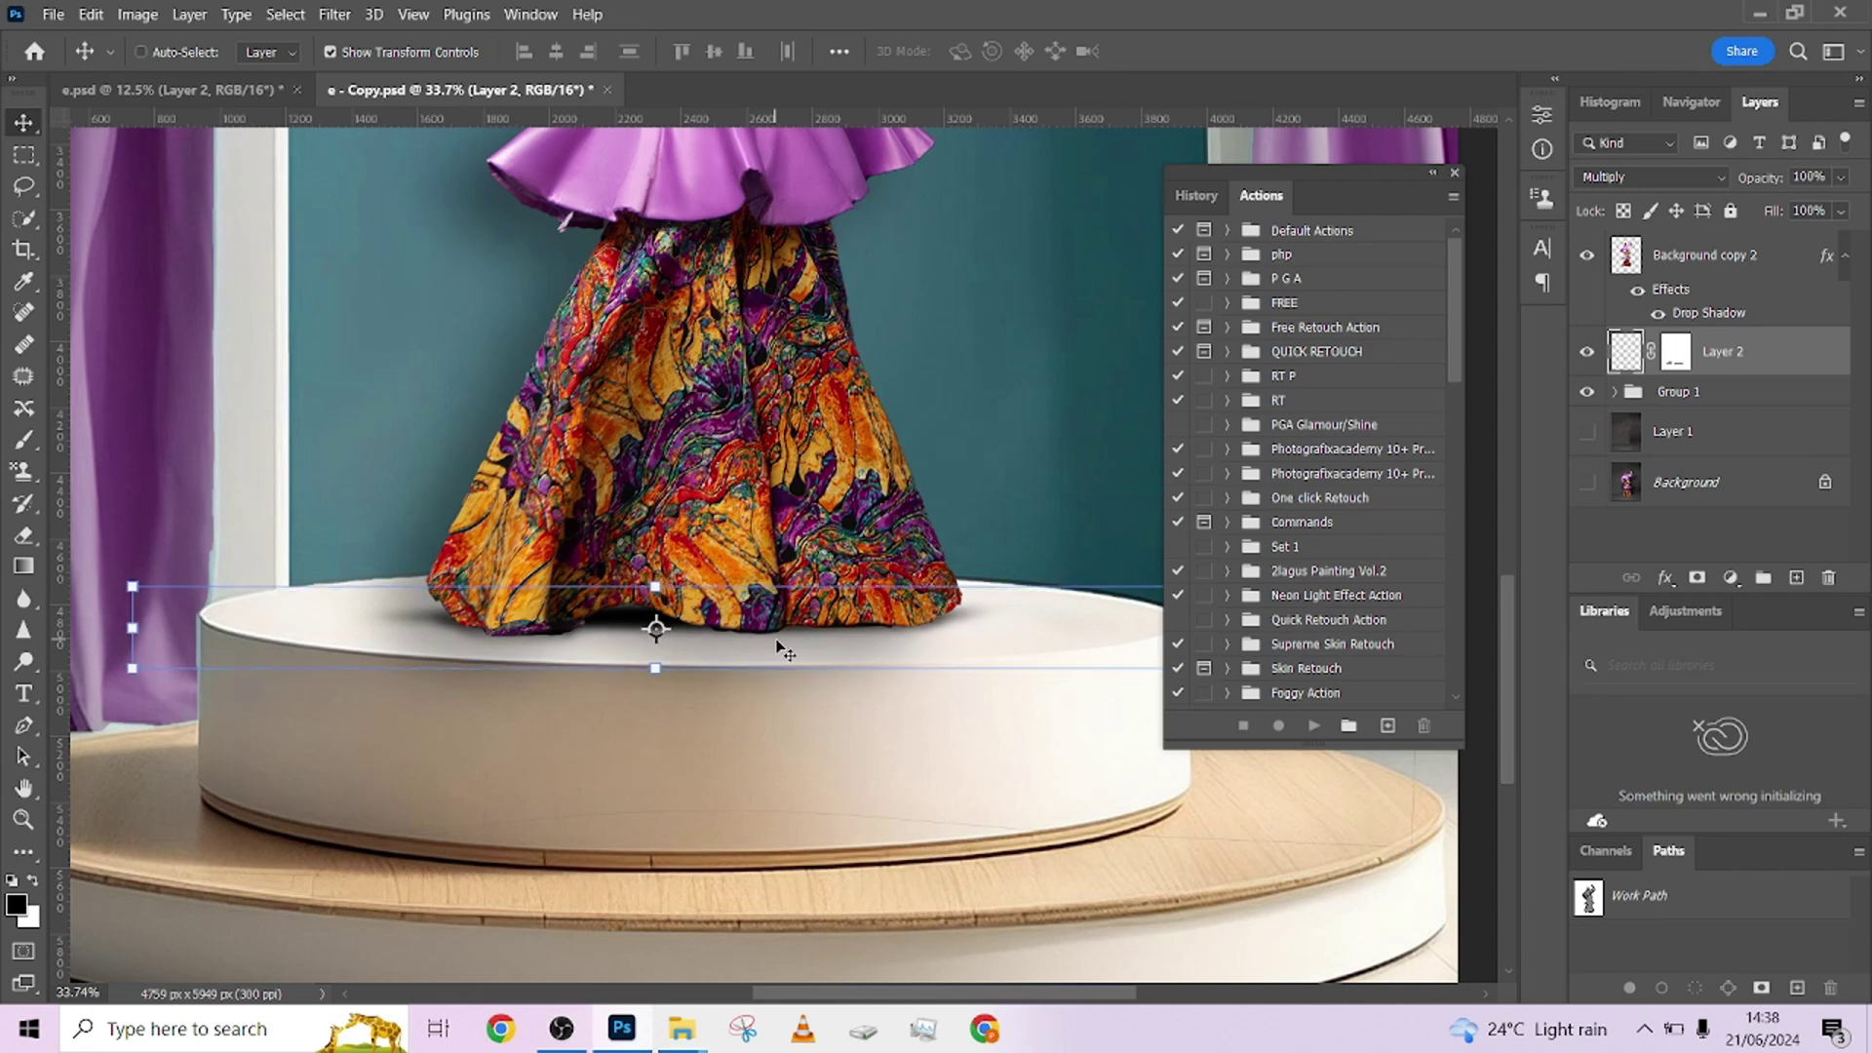
{"action": "key", "text": "Right"}
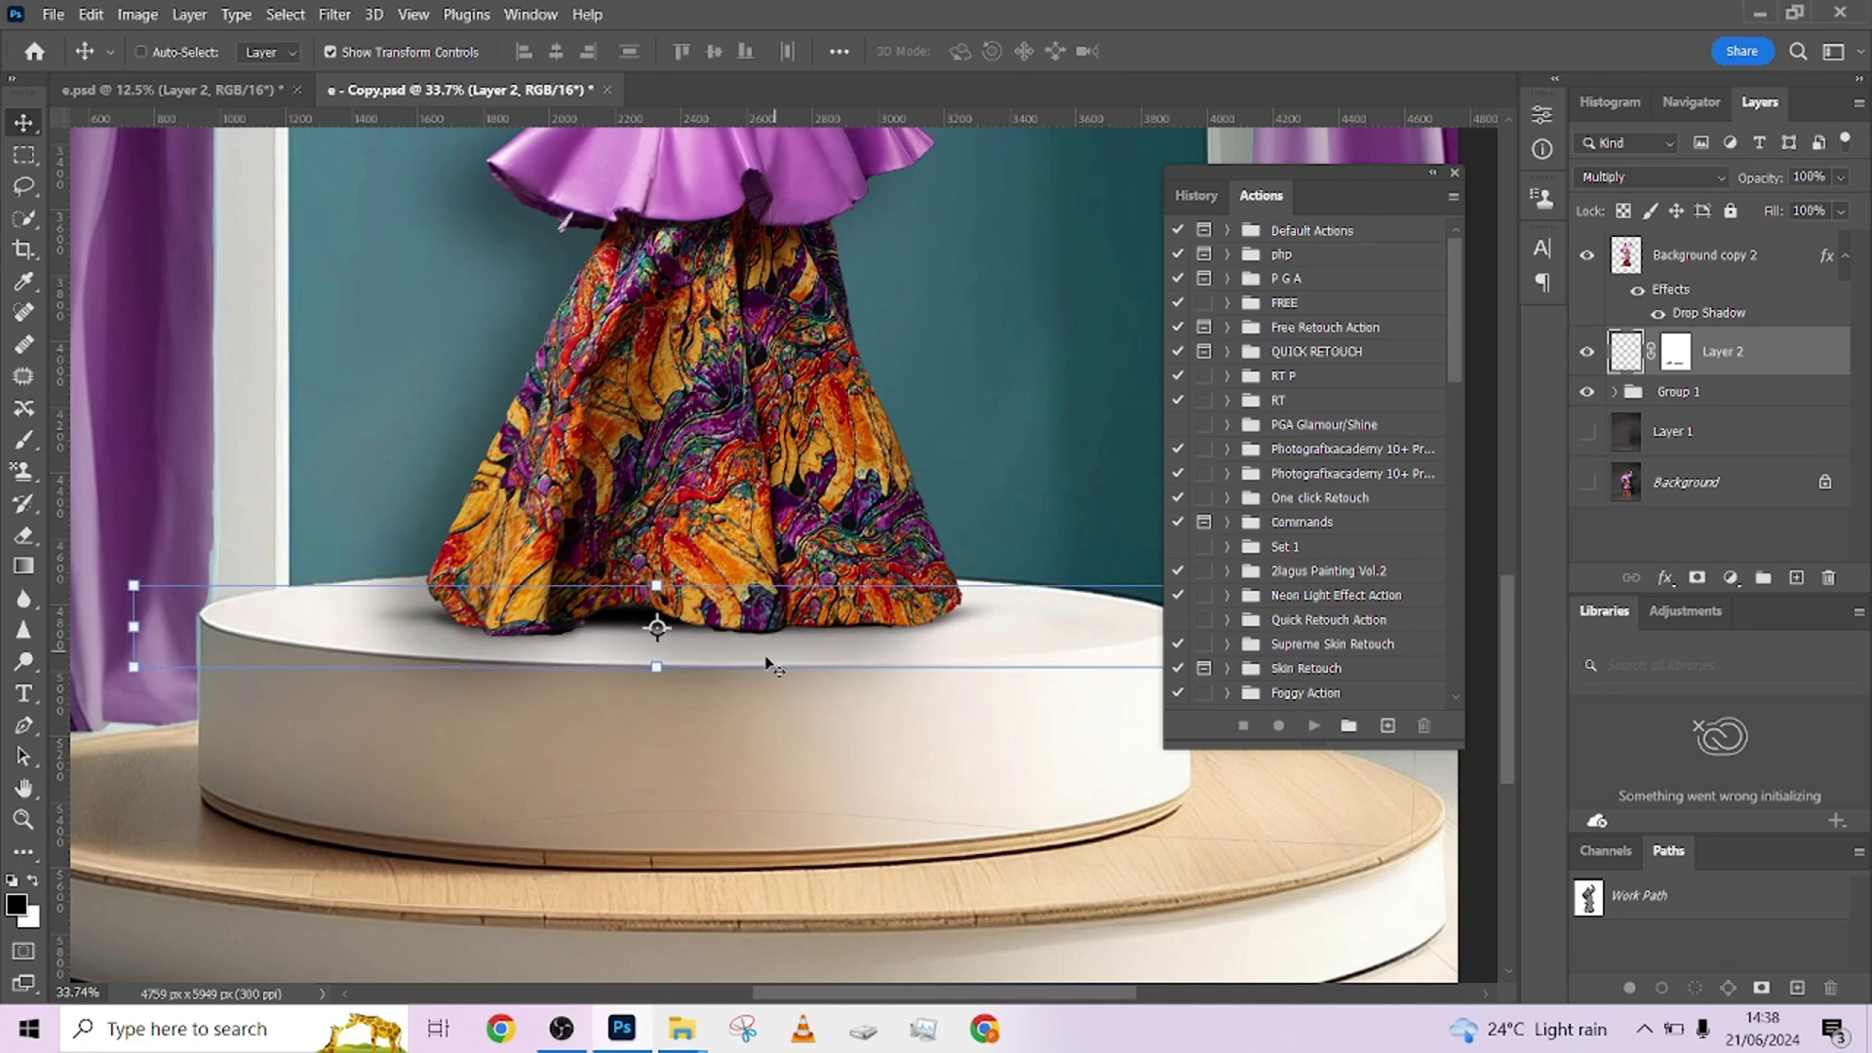
{"action": "key", "text": "Down"}
{"action": "key", "text": "Down"}
{"action": "key", "text": "Down"}
{"action": "key", "text": "Down"}
{"action": "key", "text": "Down"}
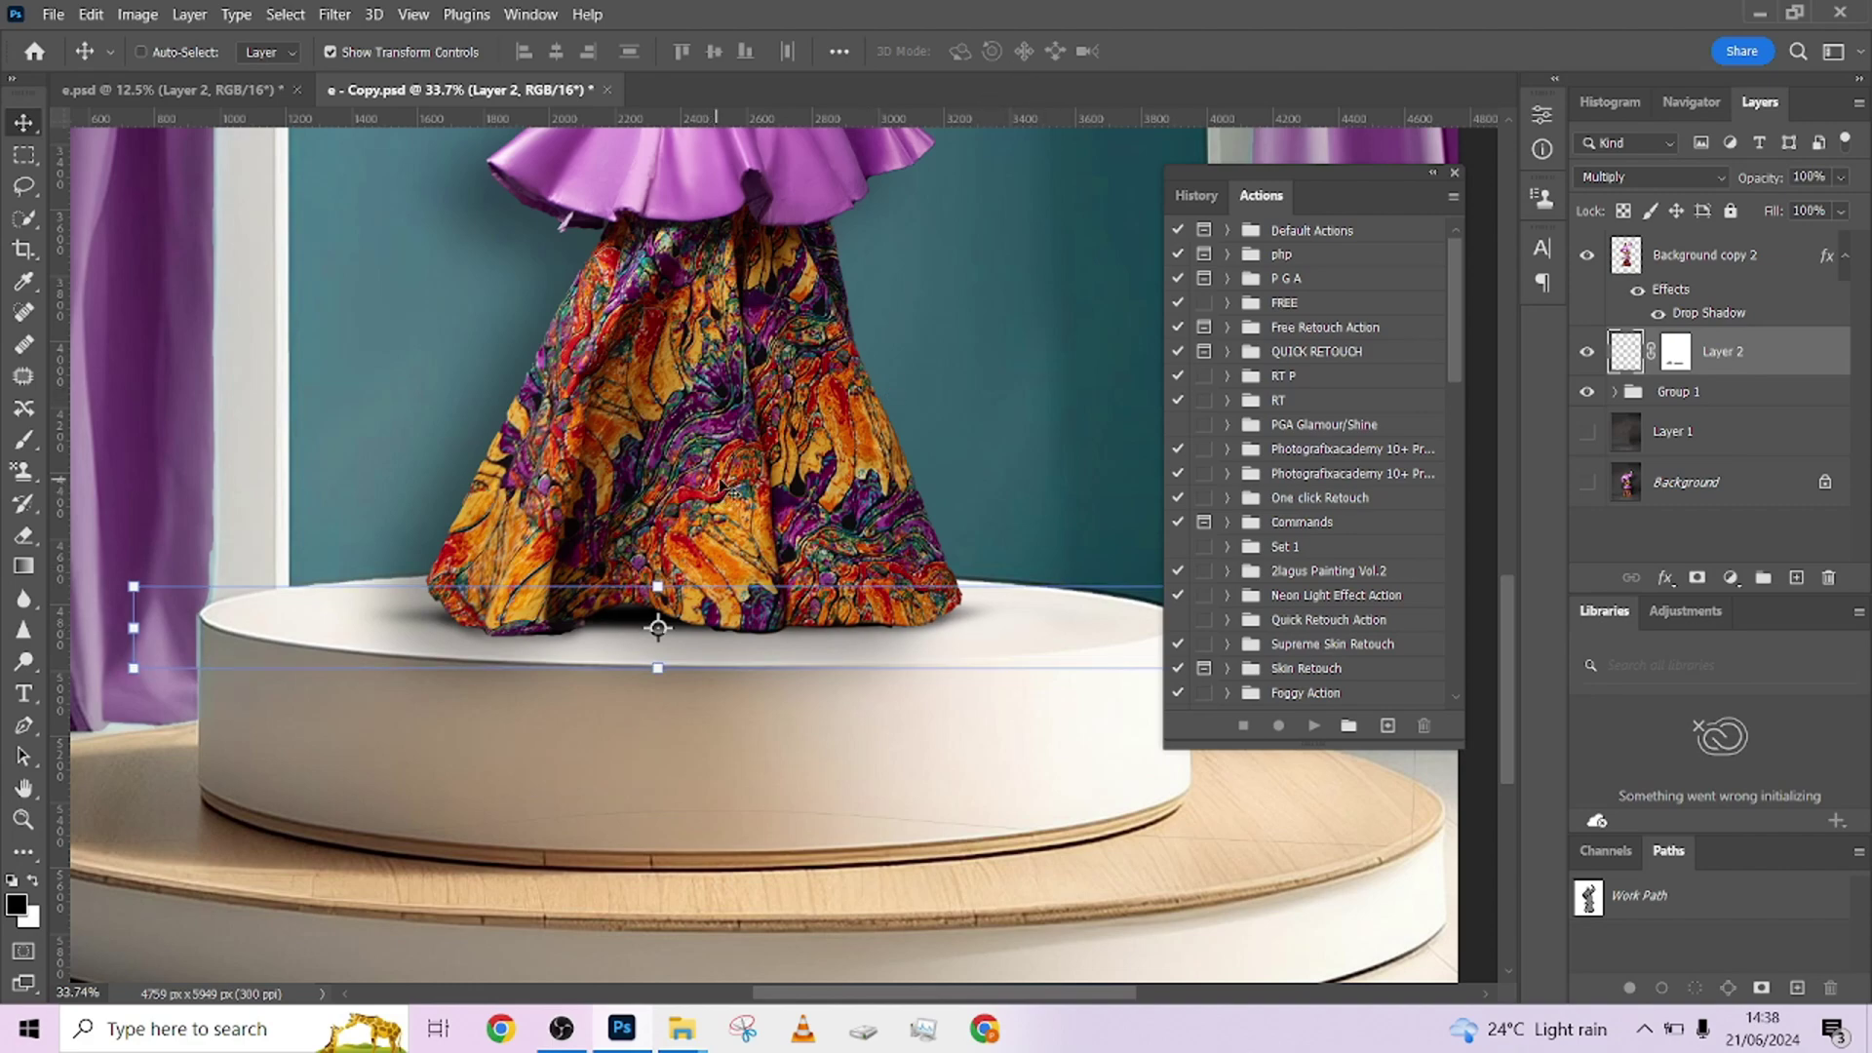
{"action": "scroll", "coordinate": [726, 546], "scroll_direction": "down", "scroll_amount": 5}
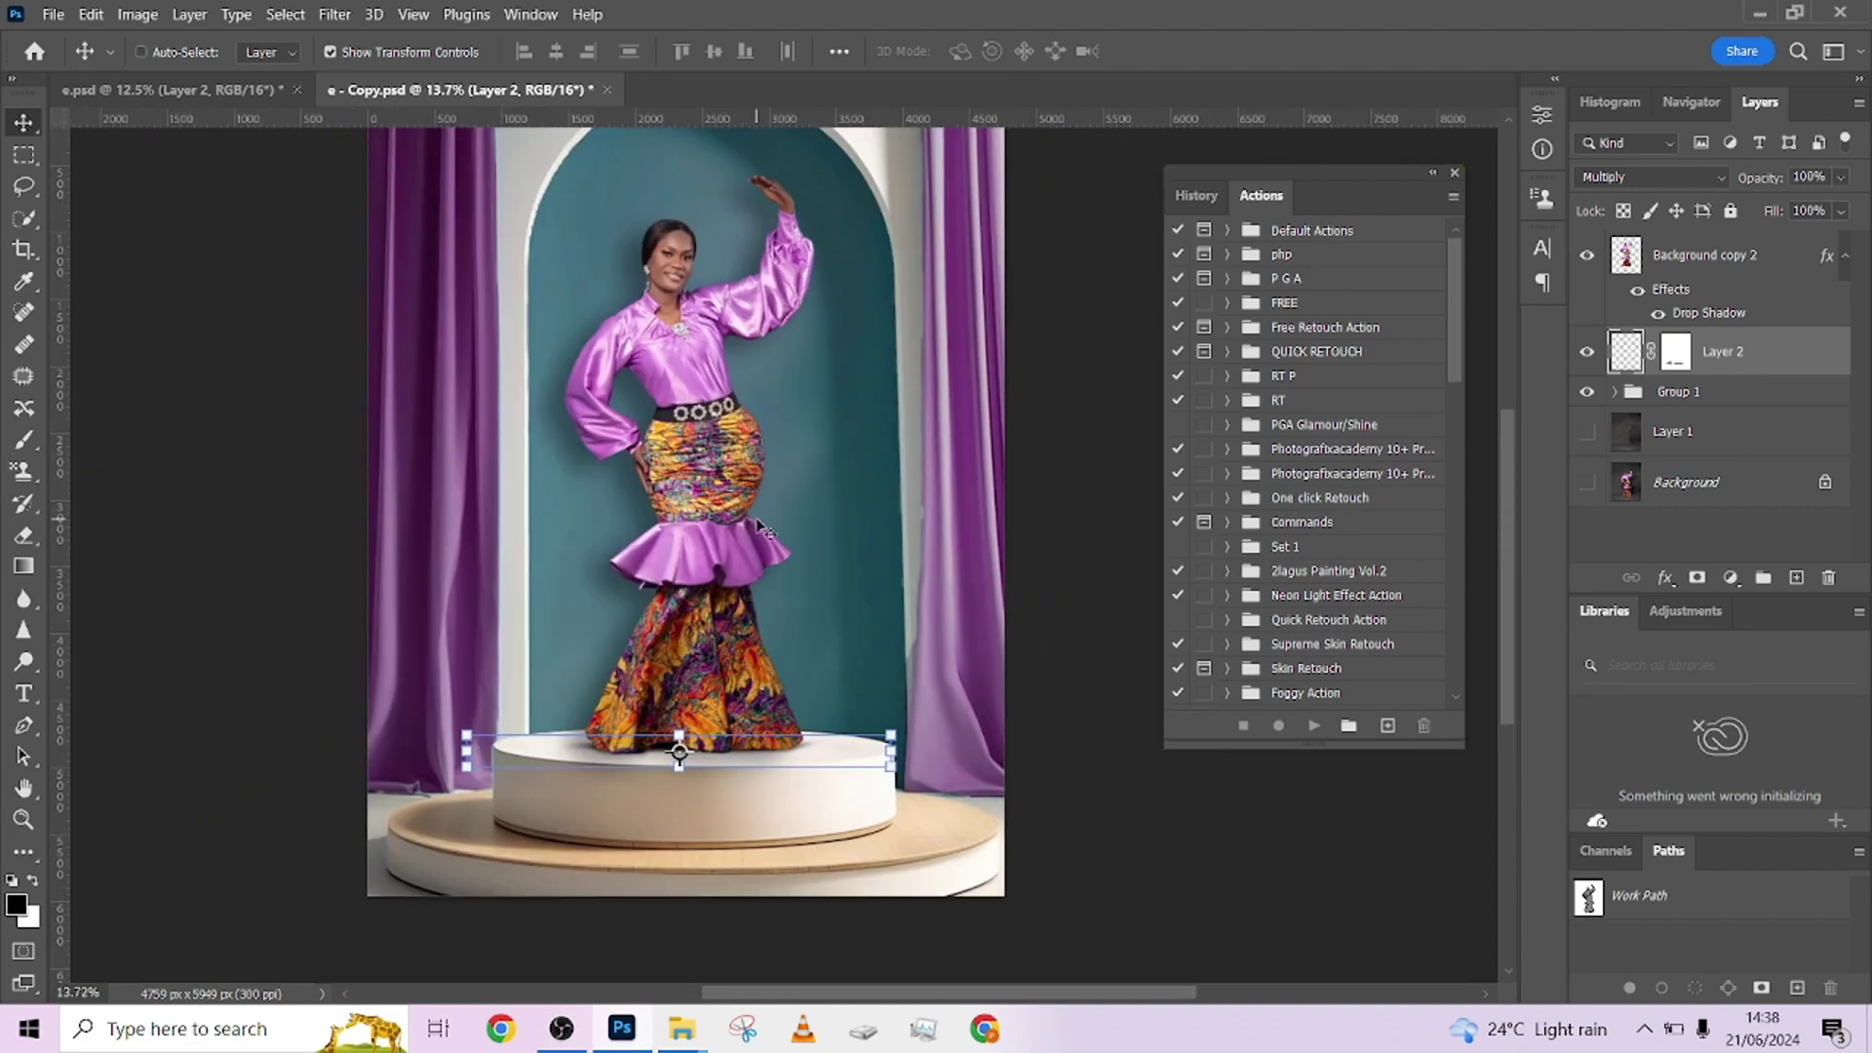
{"action": "scroll", "coordinate": [765, 501], "scroll_direction": "down", "scroll_amount": 1}
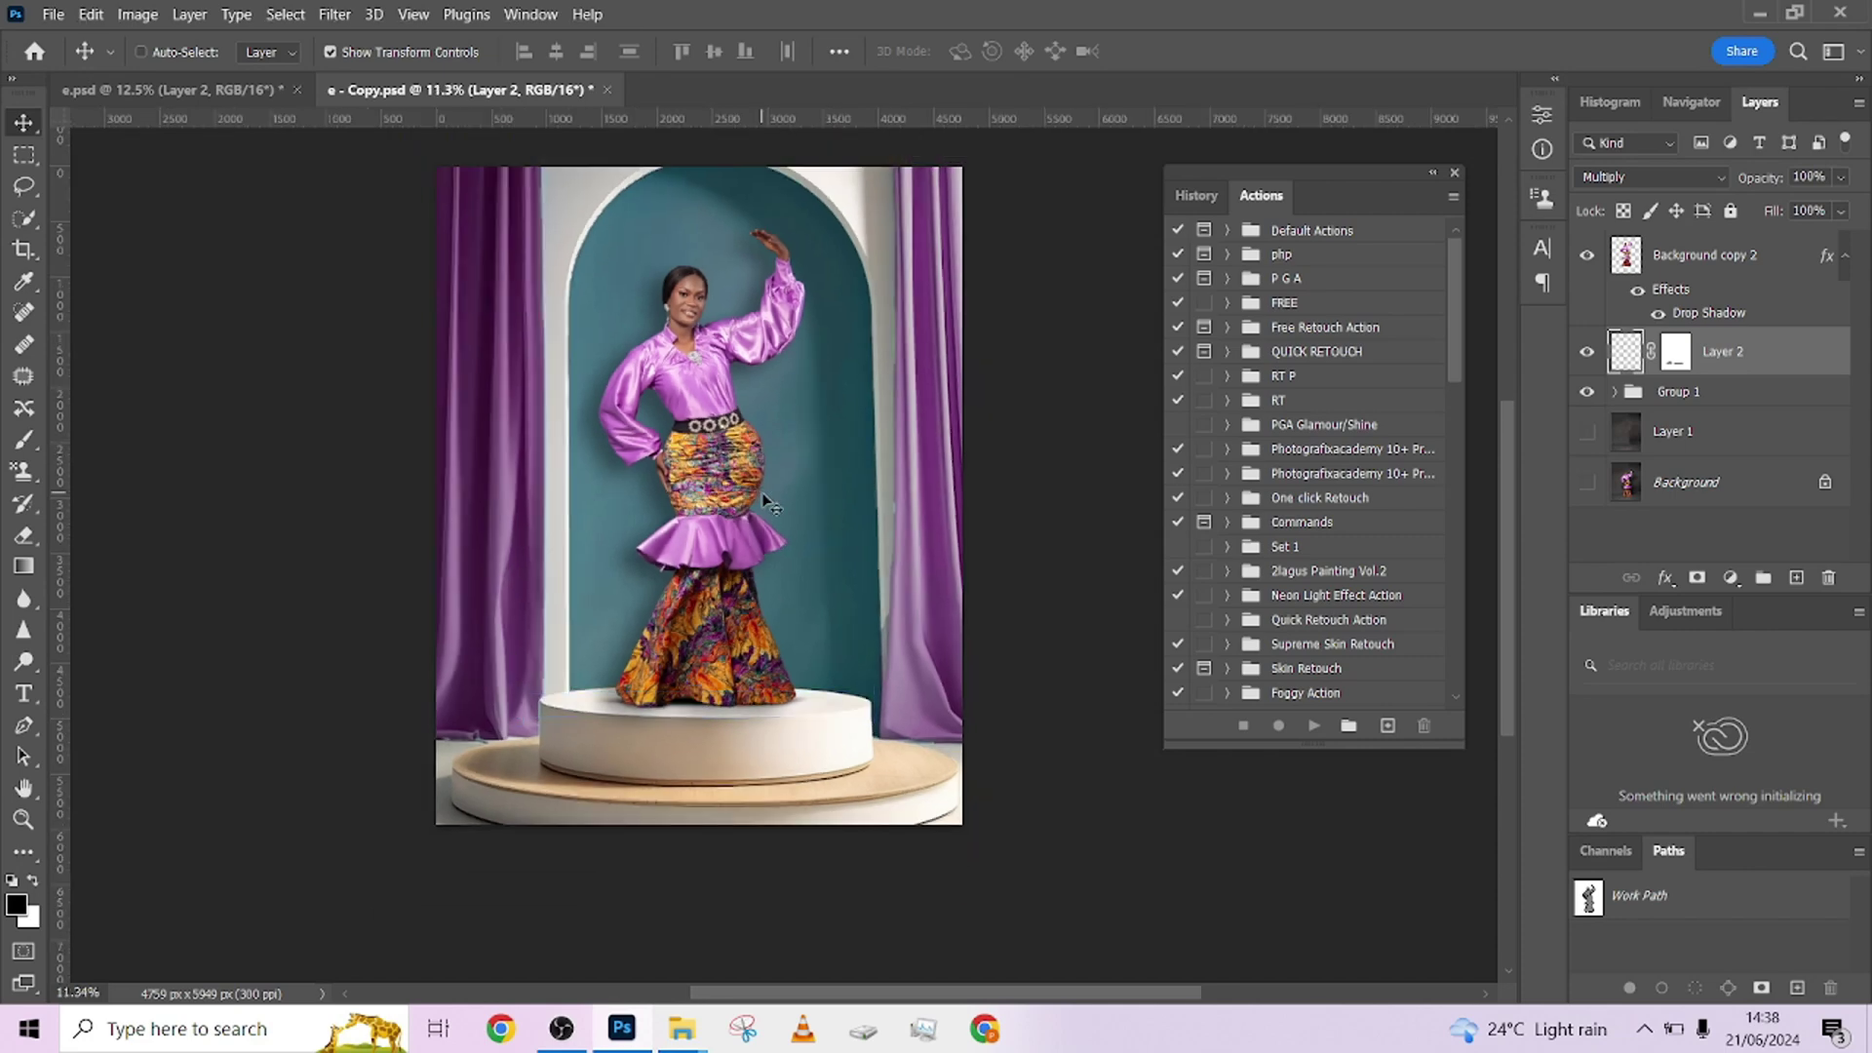
{"action": "left_click_drag", "start_coordinate": [770, 504], "coordinate": [779, 554]}
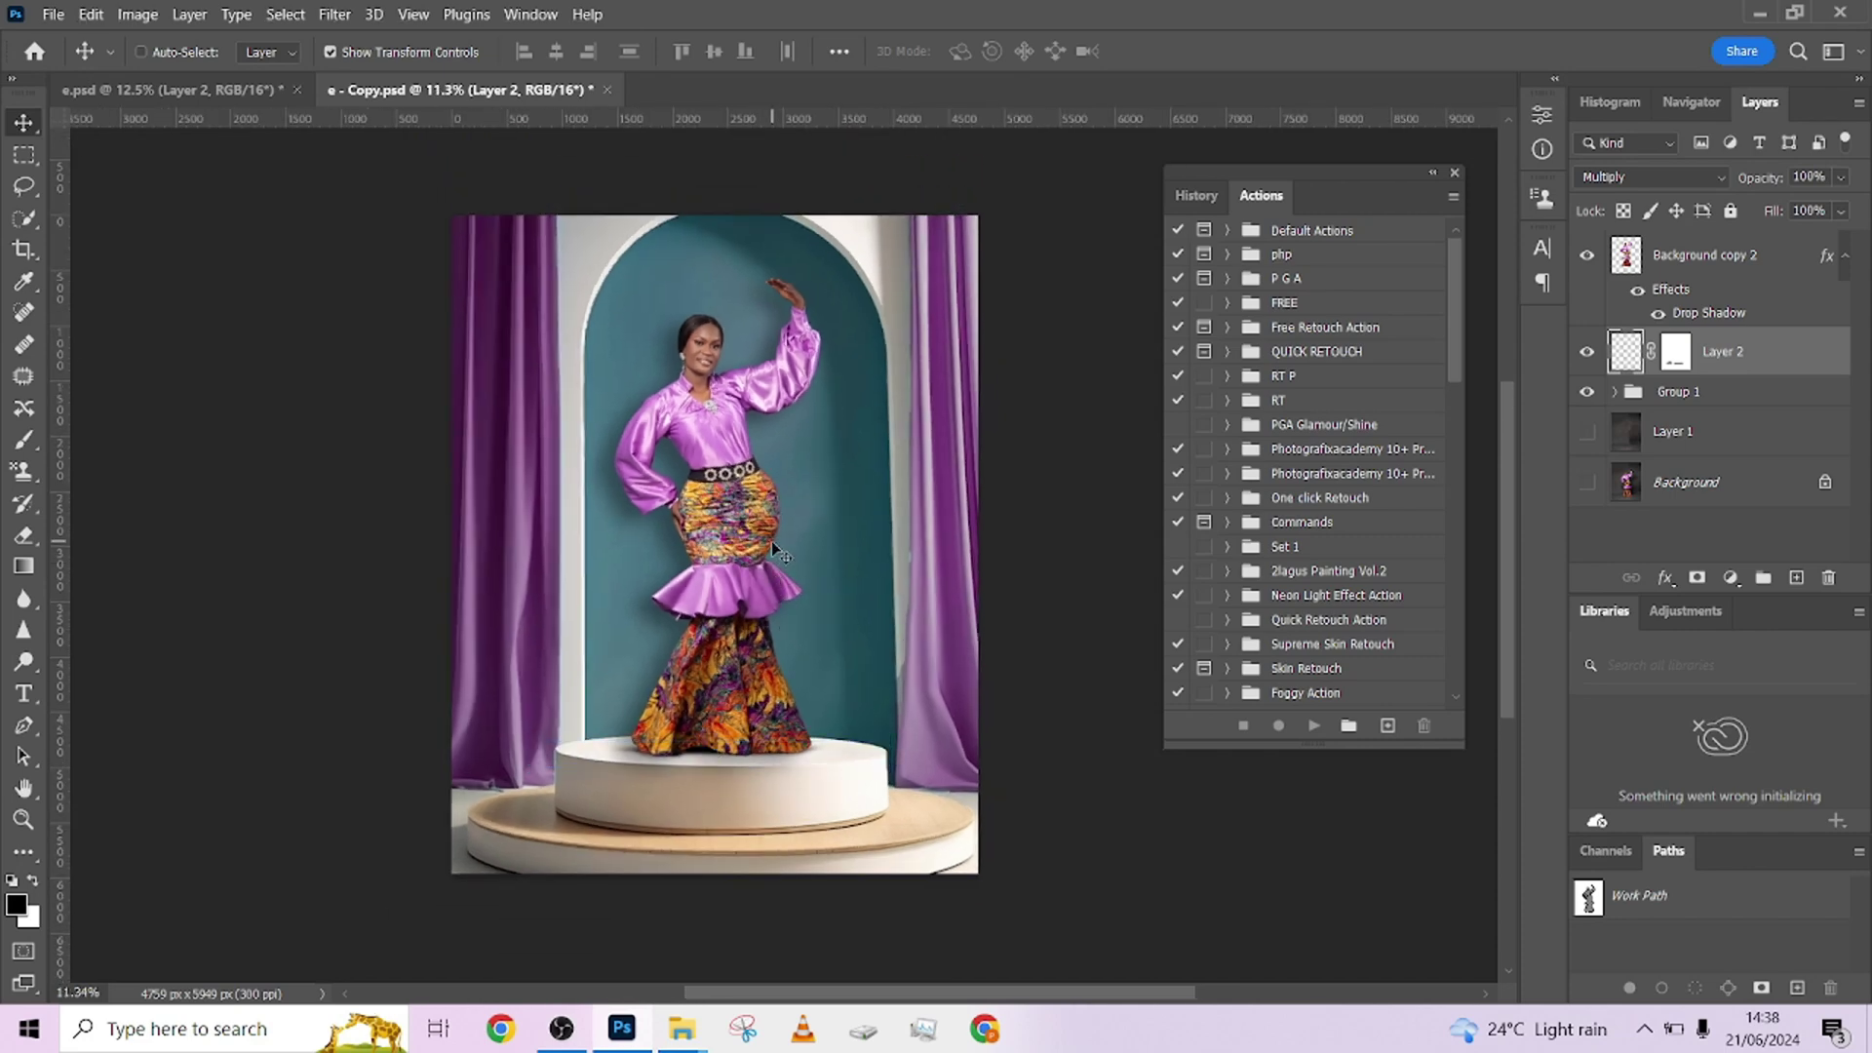
Step: Switch to e.psd and toggle Layer 3 off and on to inspect the shadow it adds beneath the dress hem
{"action": "left_click", "coordinate": [203, 90]}
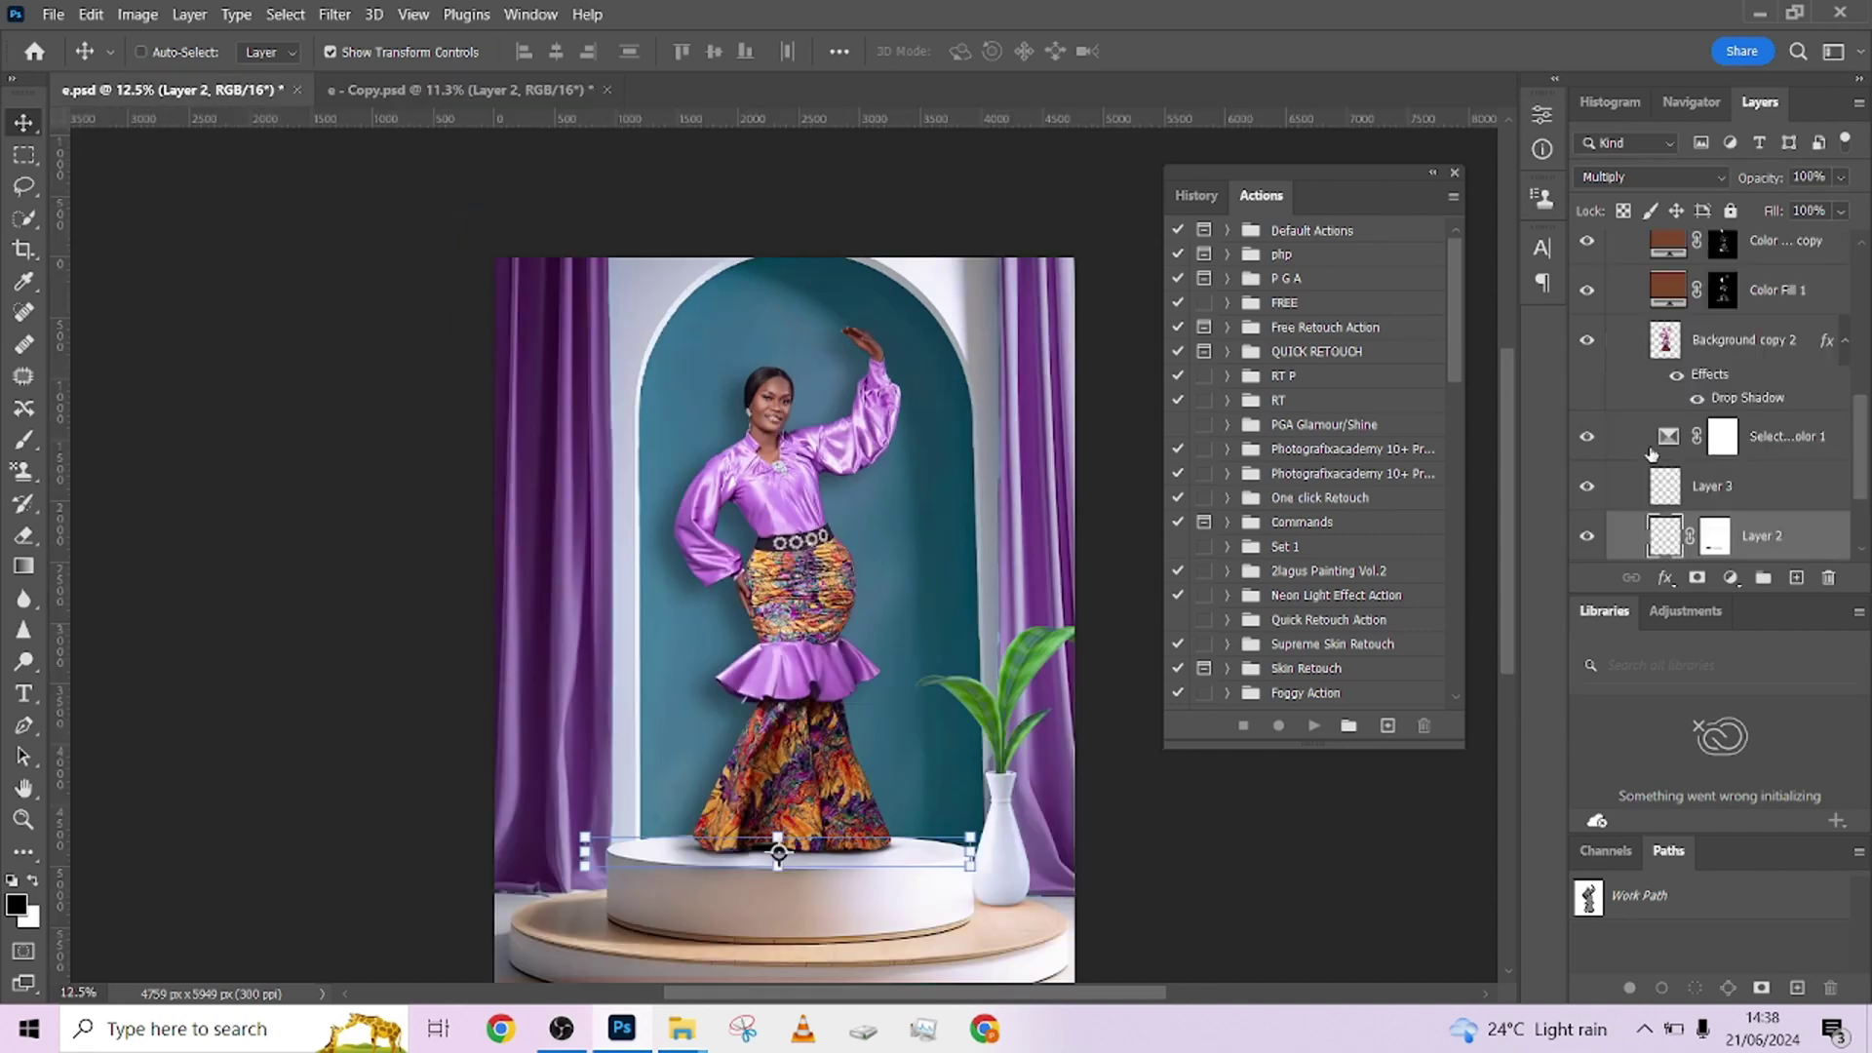
{"action": "left_click", "coordinate": [1790, 495]}
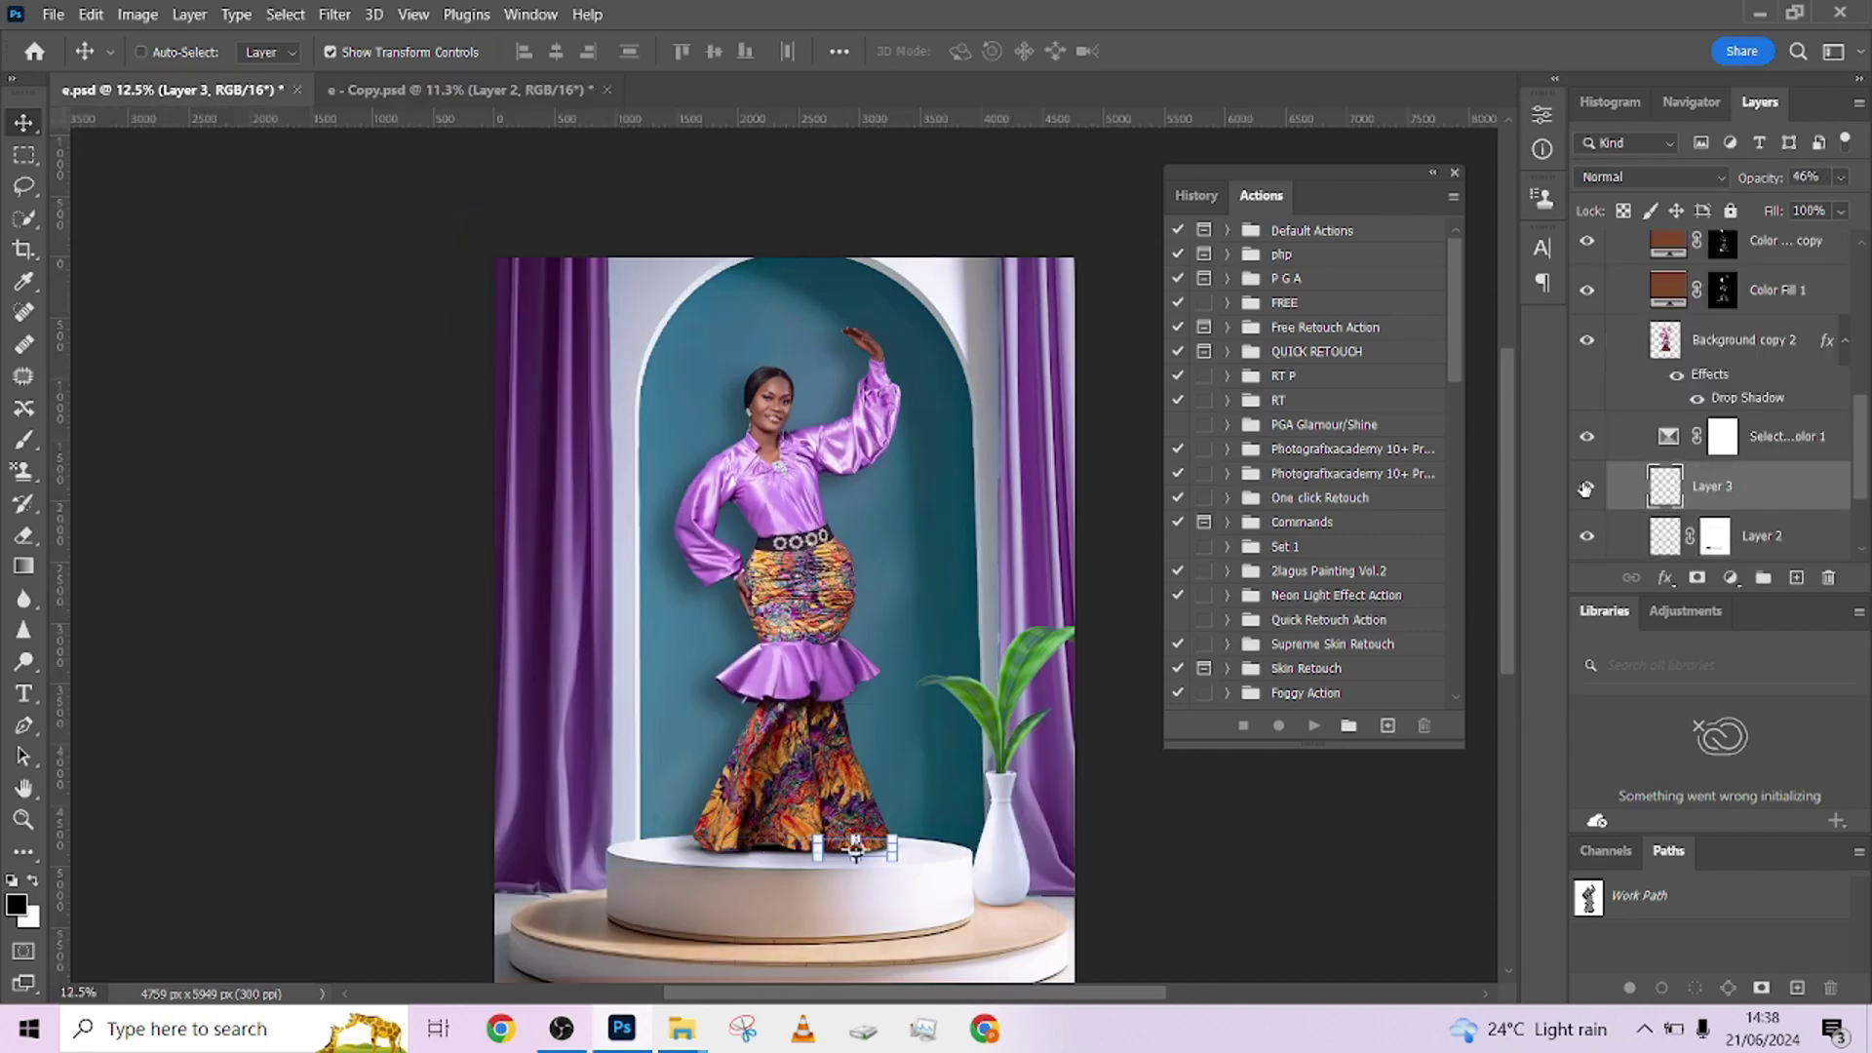
{"action": "left_click", "coordinate": [25, 156]}
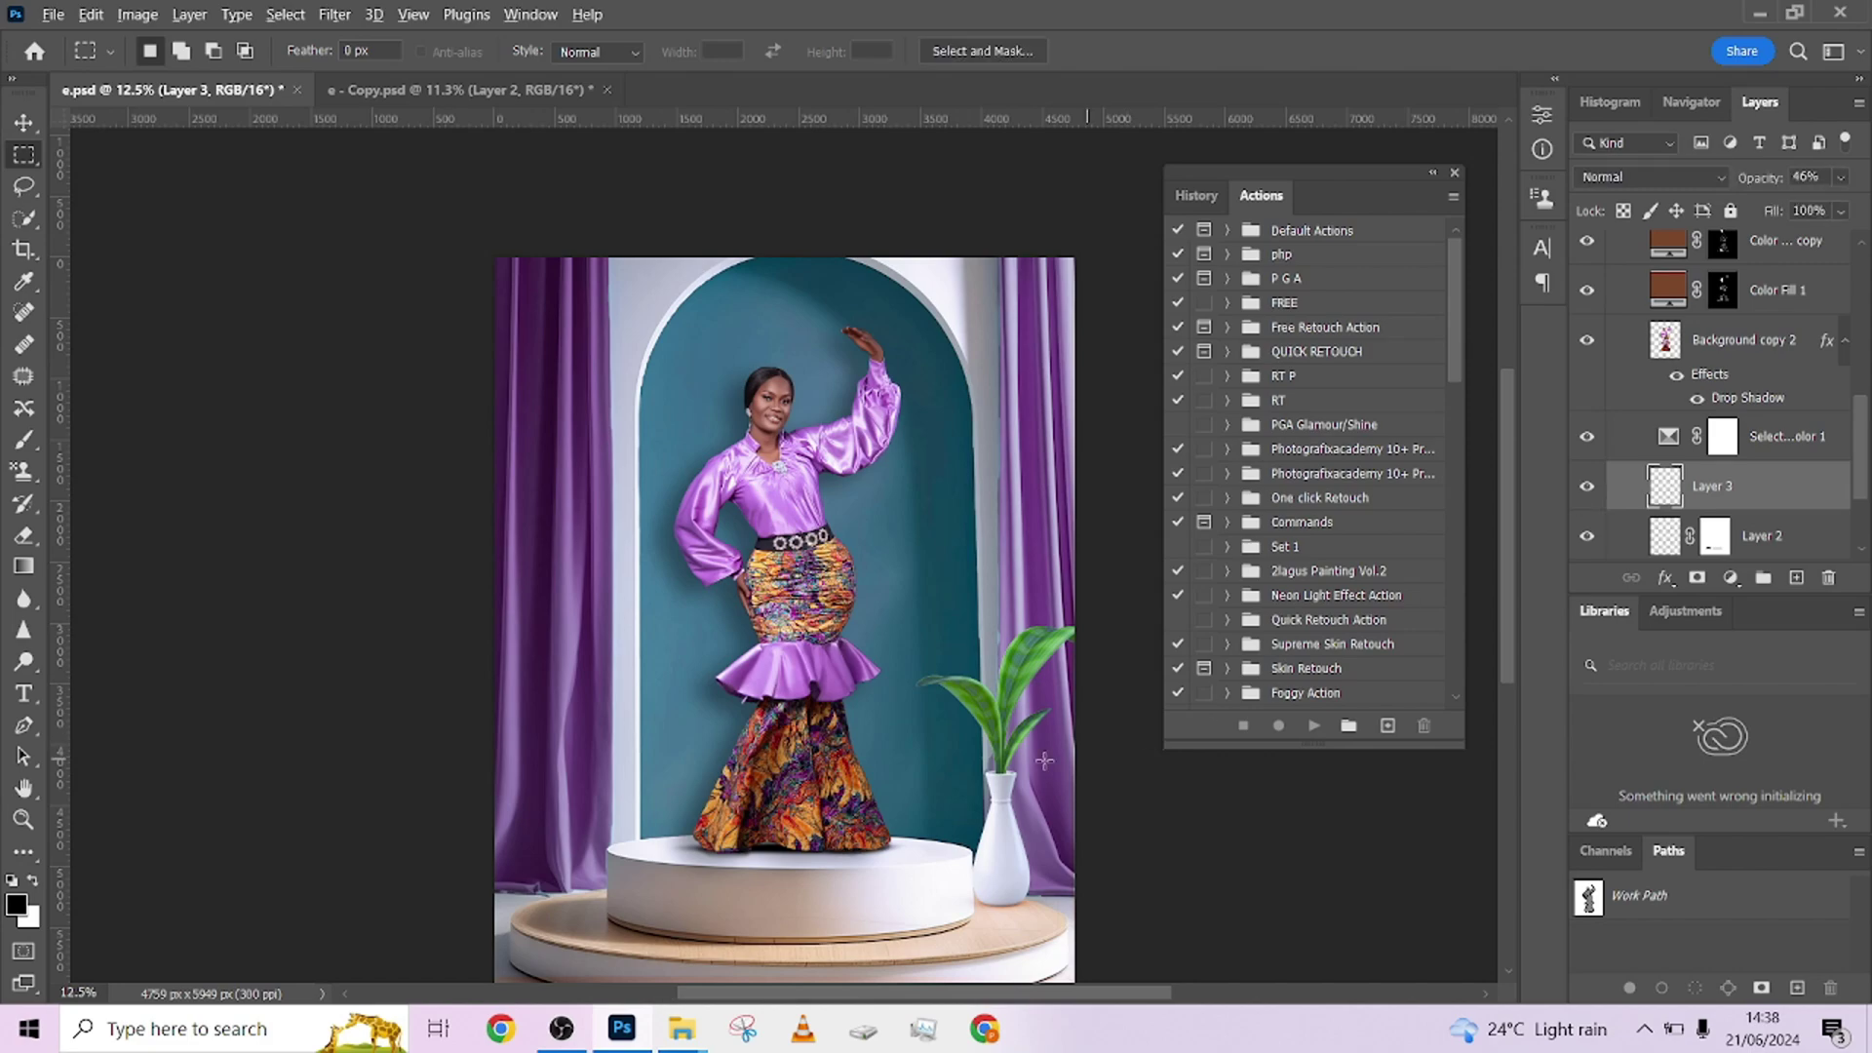
{"action": "scroll", "coordinate": [1044, 760], "scroll_direction": "up", "scroll_amount": 4}
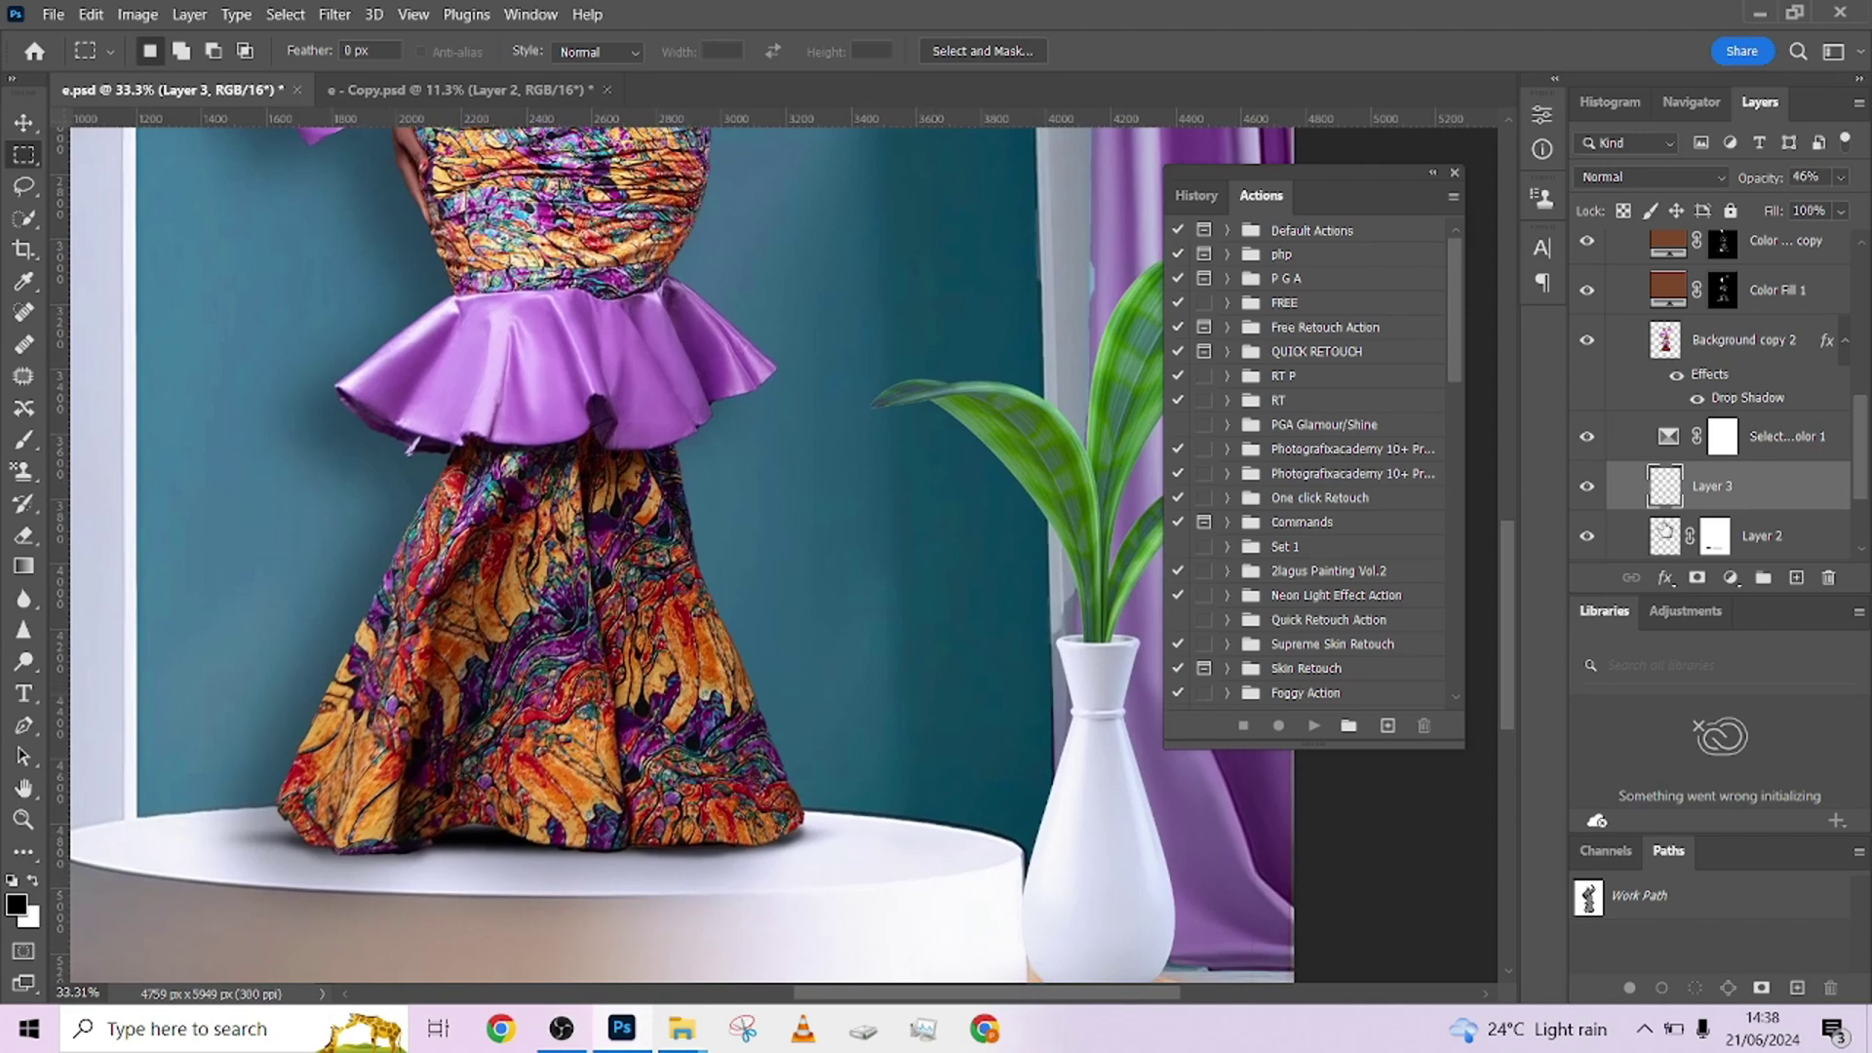
{"action": "left_click", "coordinate": [1587, 488]}
{"action": "left_click", "coordinate": [1588, 491]}
Step: Copy Layer 3 from e.psd into e - Copy.psd, directly above Layer 2
{"action": "left_click", "coordinate": [21, 122]}
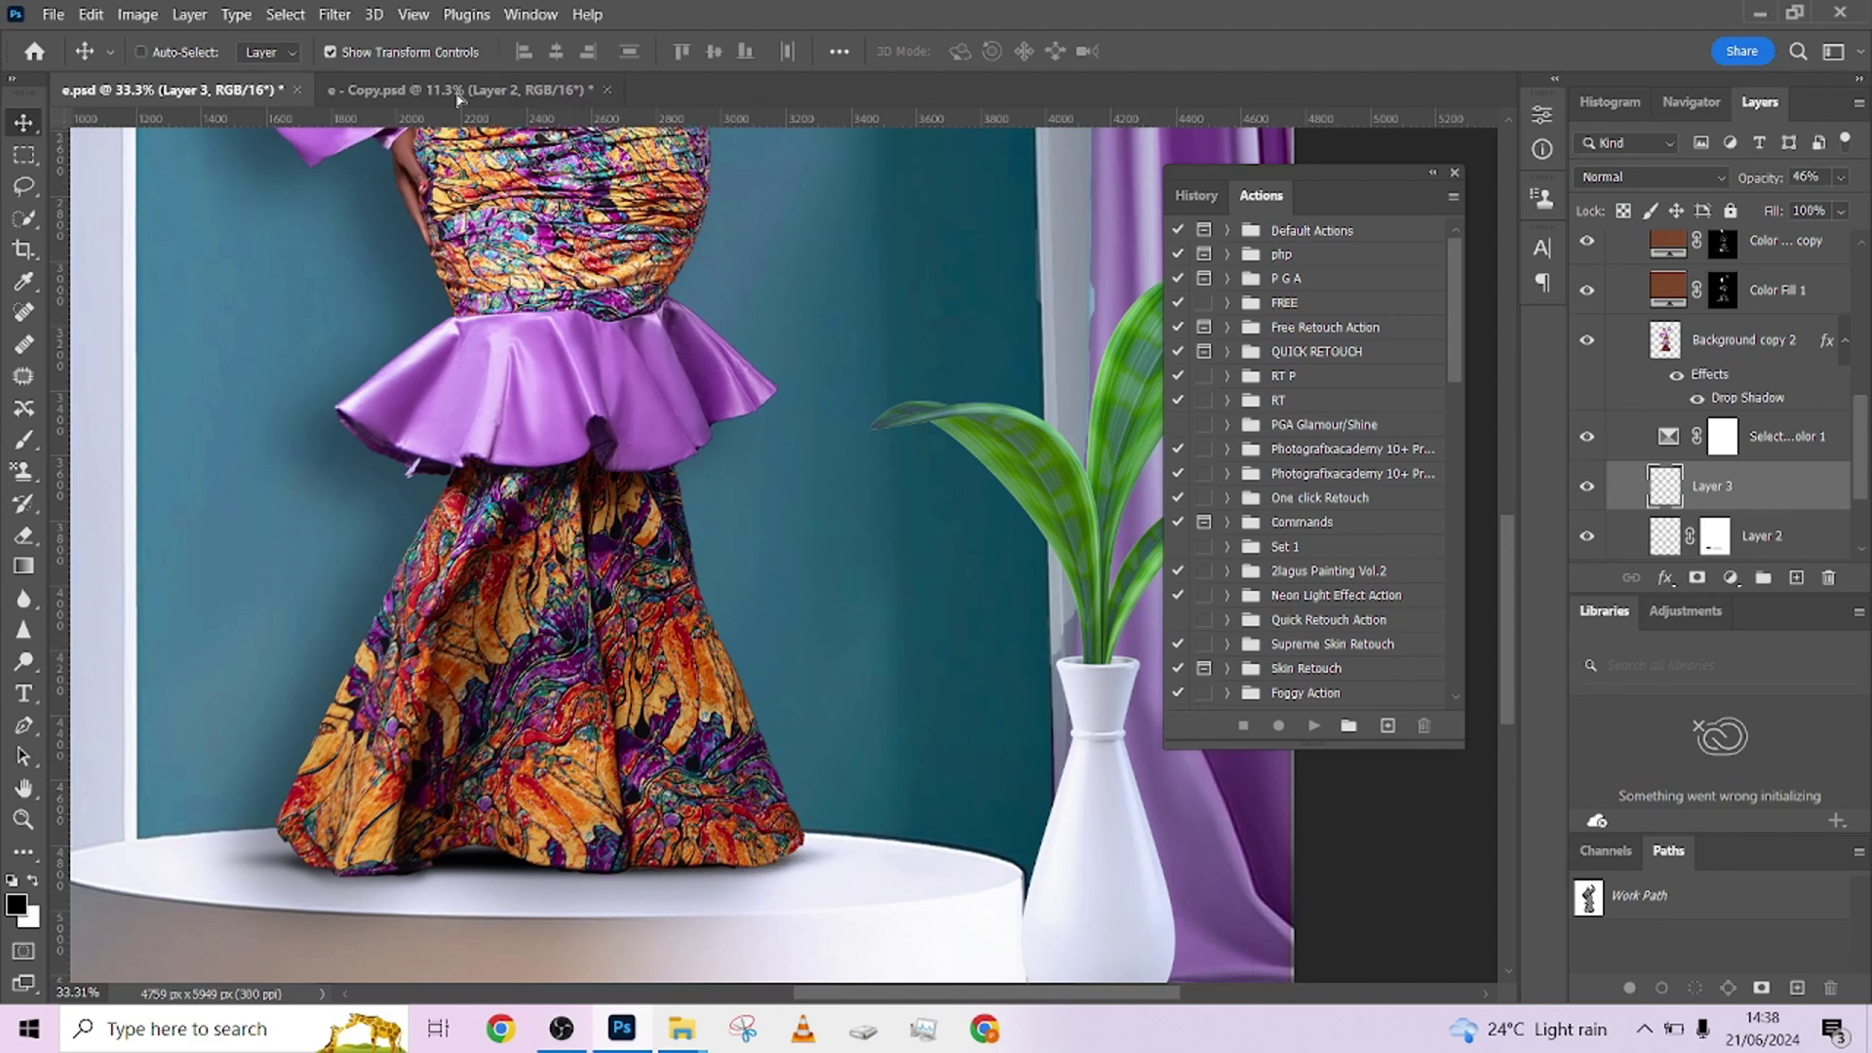
{"action": "left_click", "coordinate": [462, 90]}
{"action": "left_click_drag", "start_coordinate": [462, 103], "coordinate": [766, 719]}
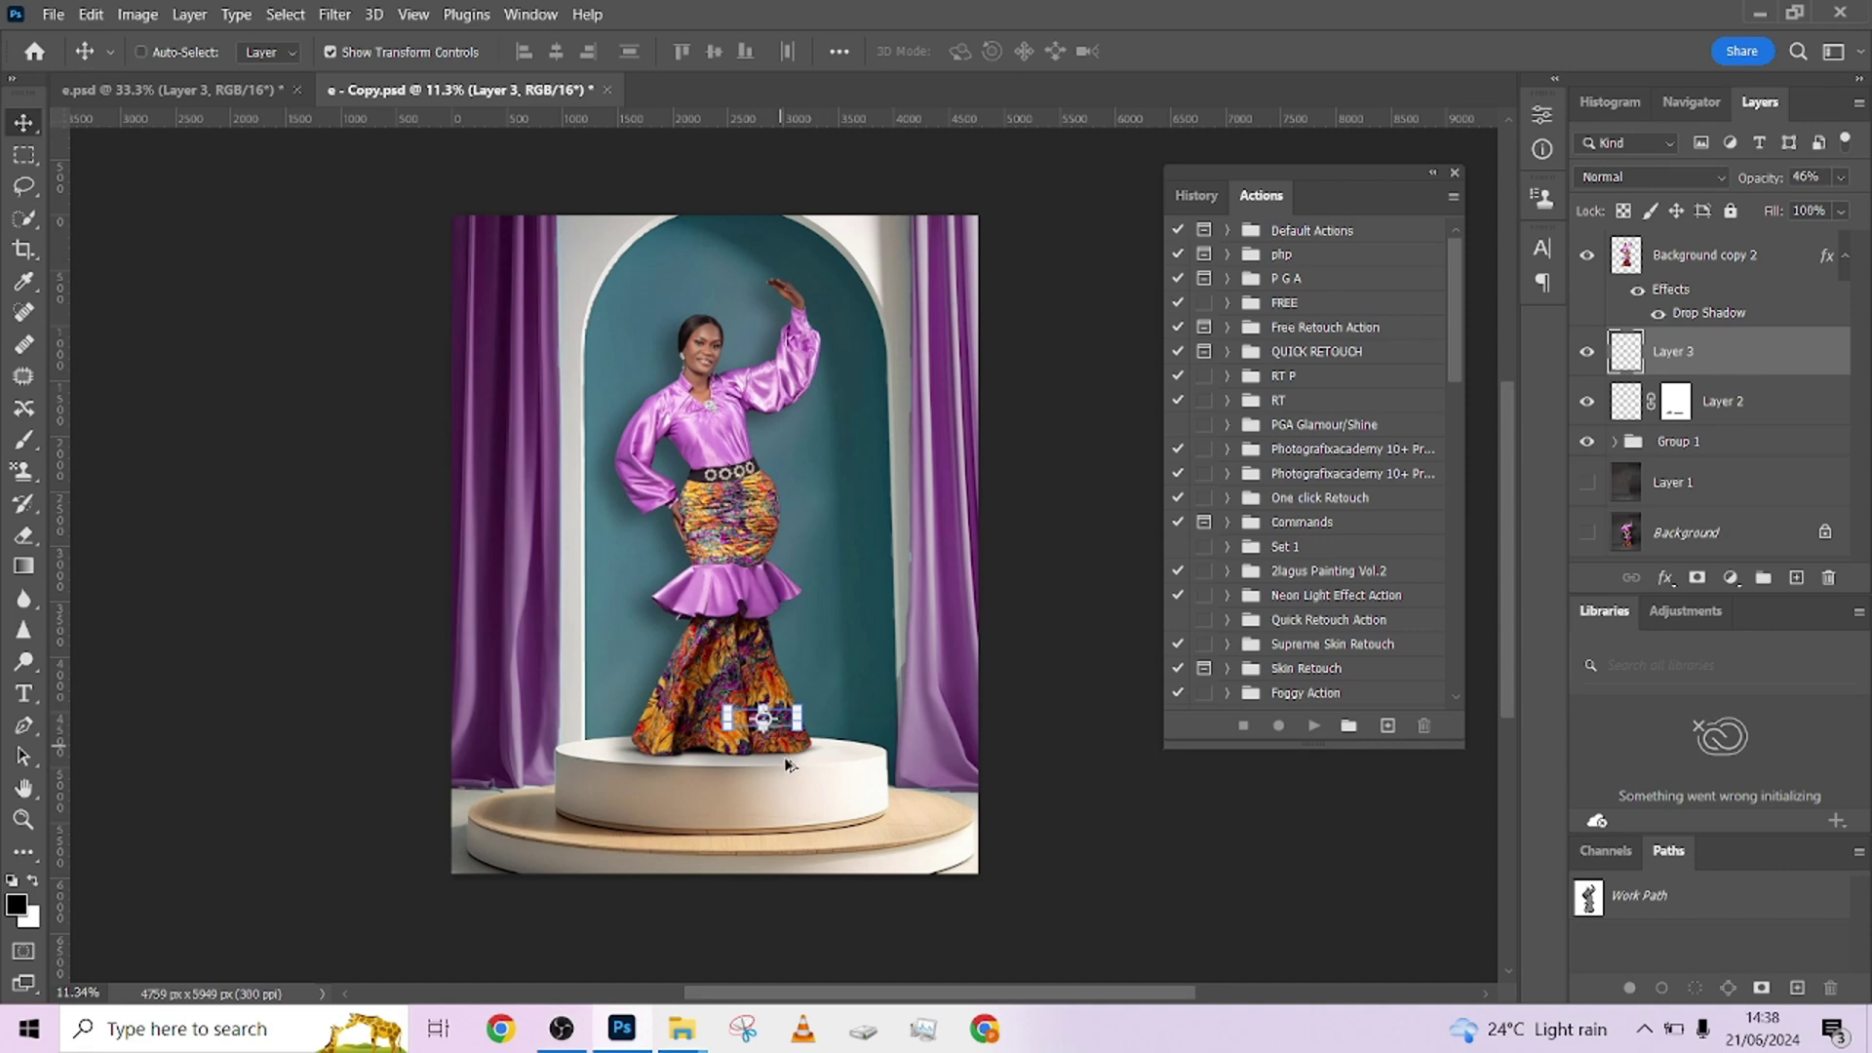
Step: Move the Layer 3 shadow down onto the podium under the right part of the dress hem, nudging it slightly up and left
{"action": "scroll", "coordinate": [784, 759], "scroll_direction": "up", "scroll_amount": 6}
{"action": "left_click_drag", "start_coordinate": [741, 624], "coordinate": [836, 769]}
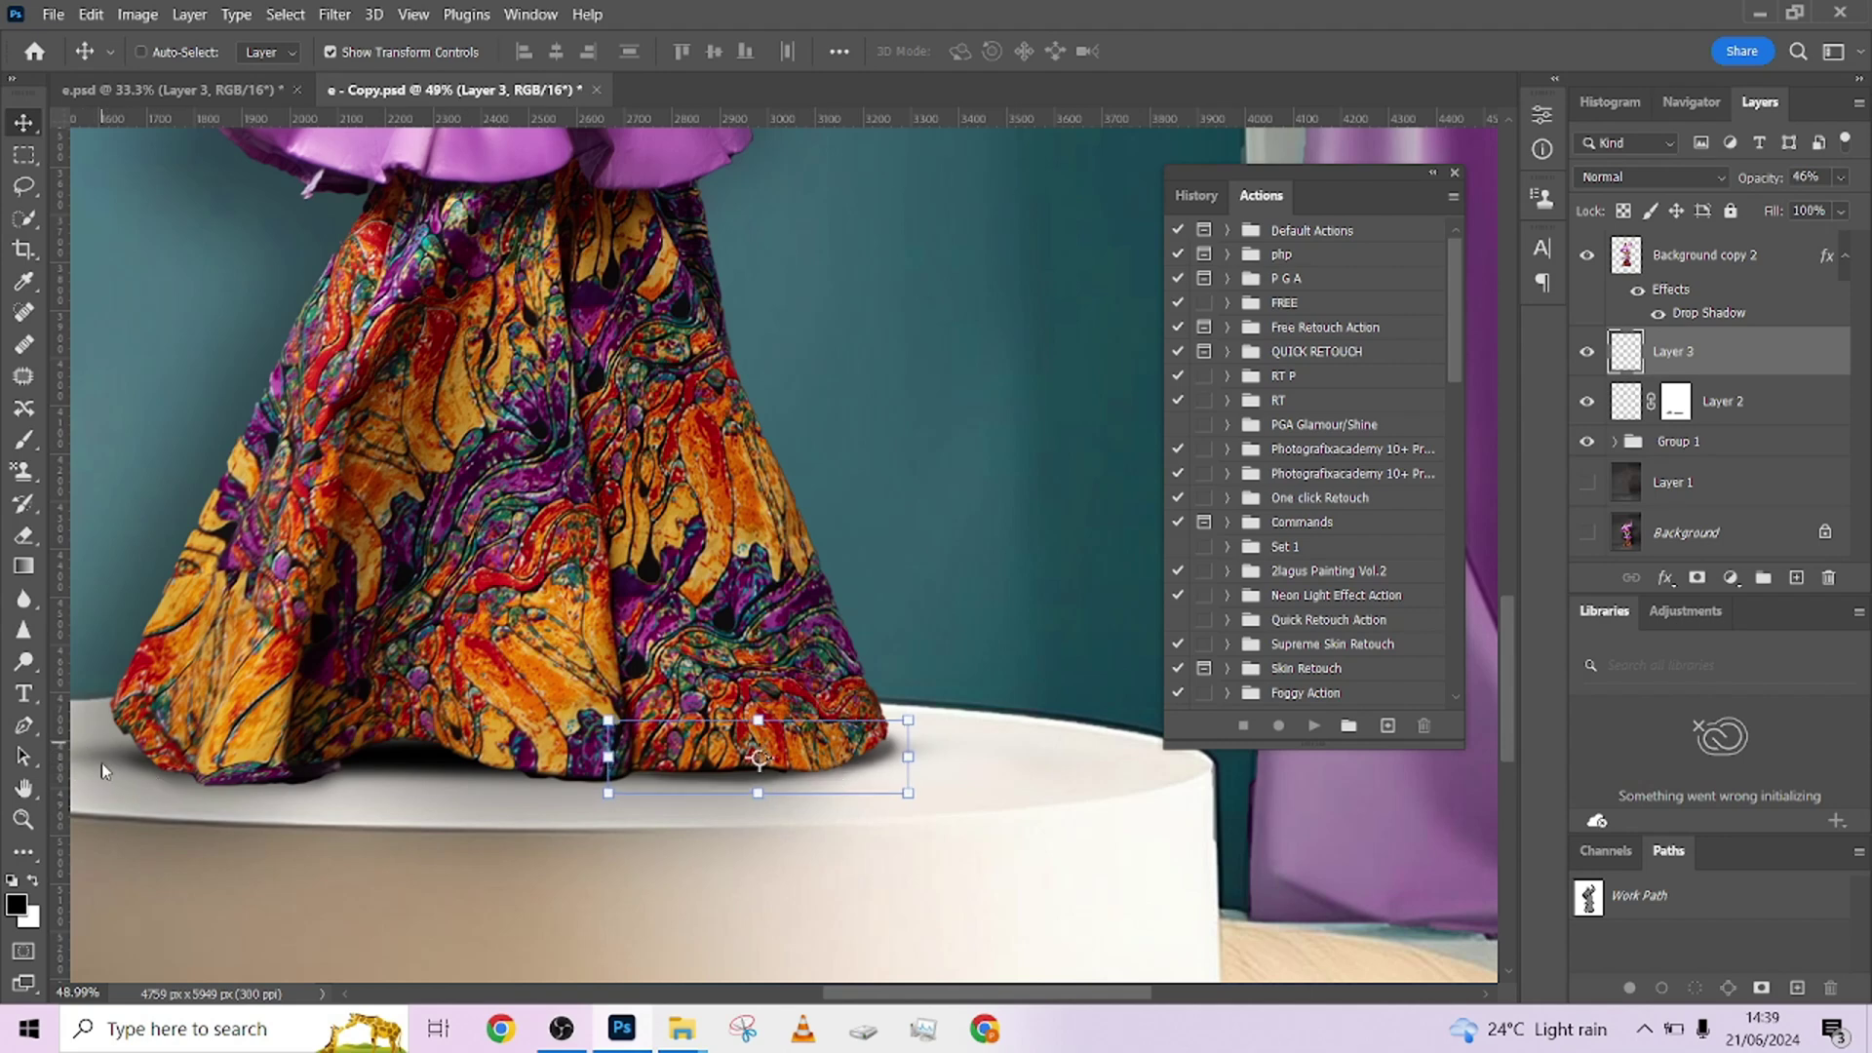
{"action": "left_click_drag", "start_coordinate": [887, 782], "coordinate": [883, 778]}
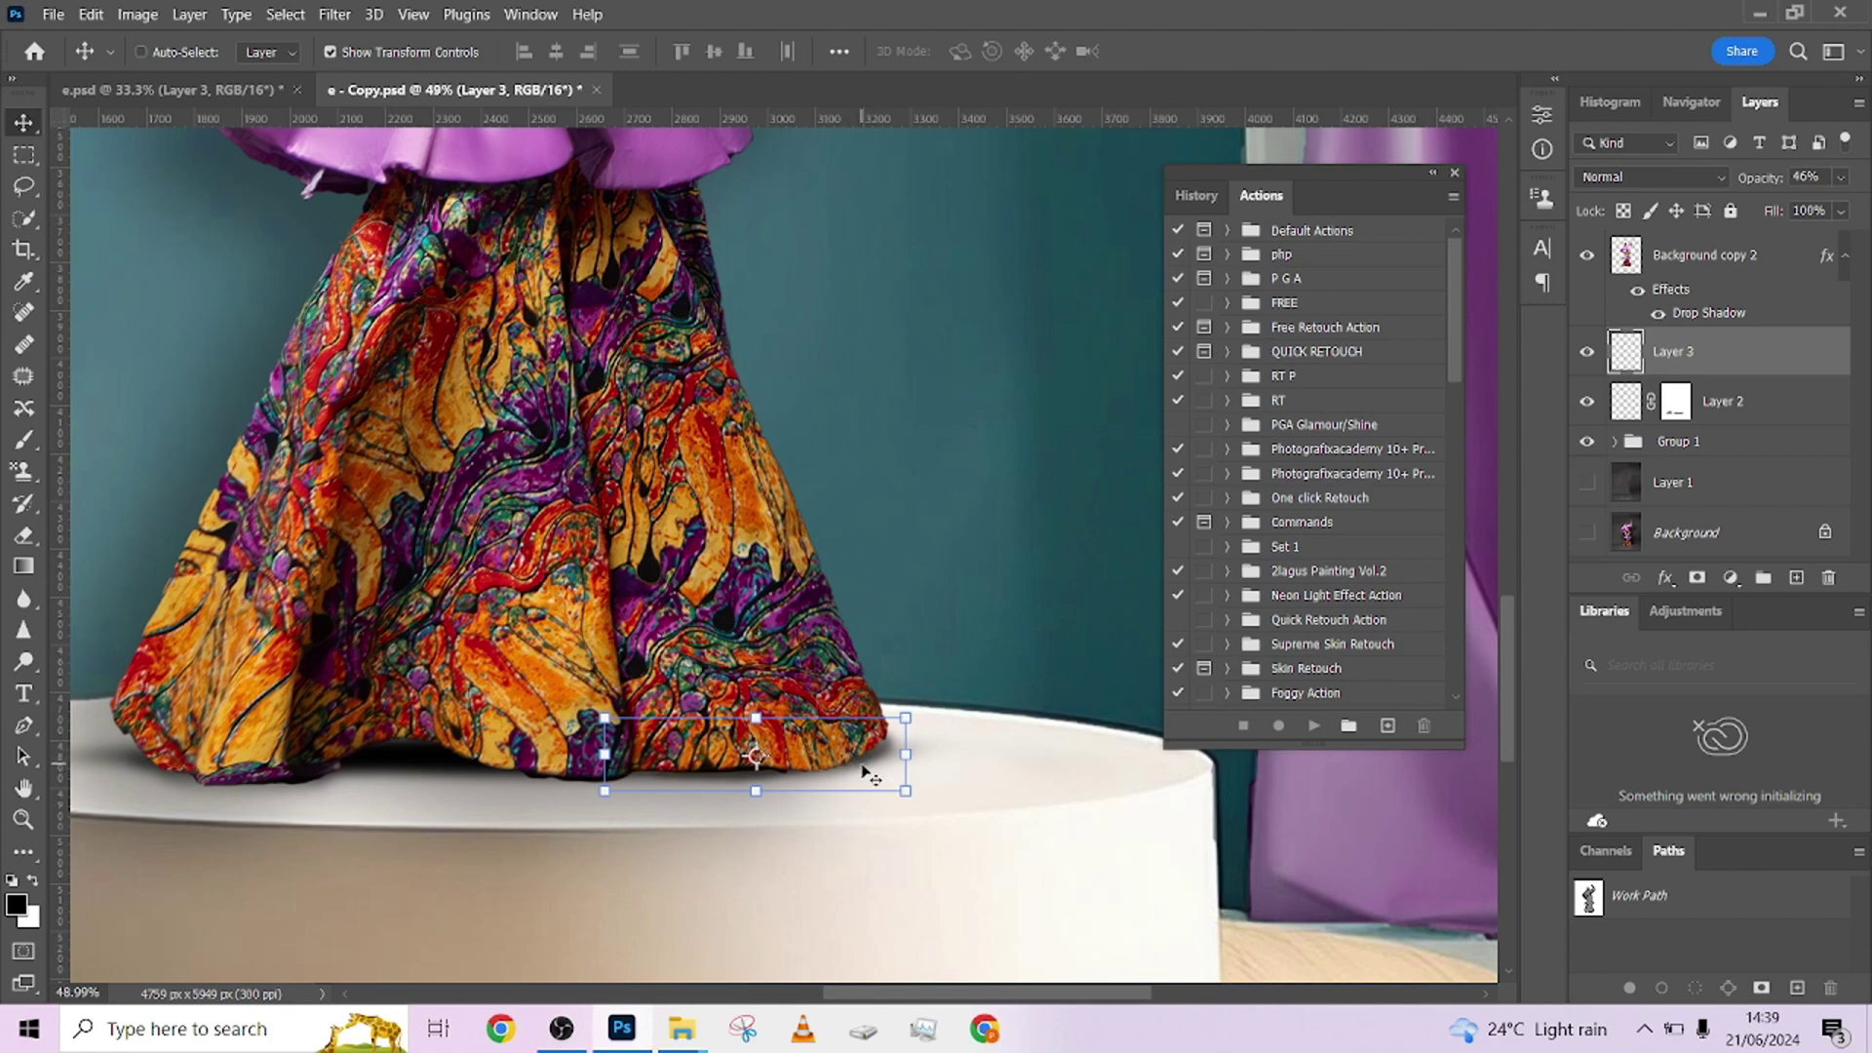
{"action": "left_click_drag", "start_coordinate": [519, 278], "coordinate": [709, 677]}
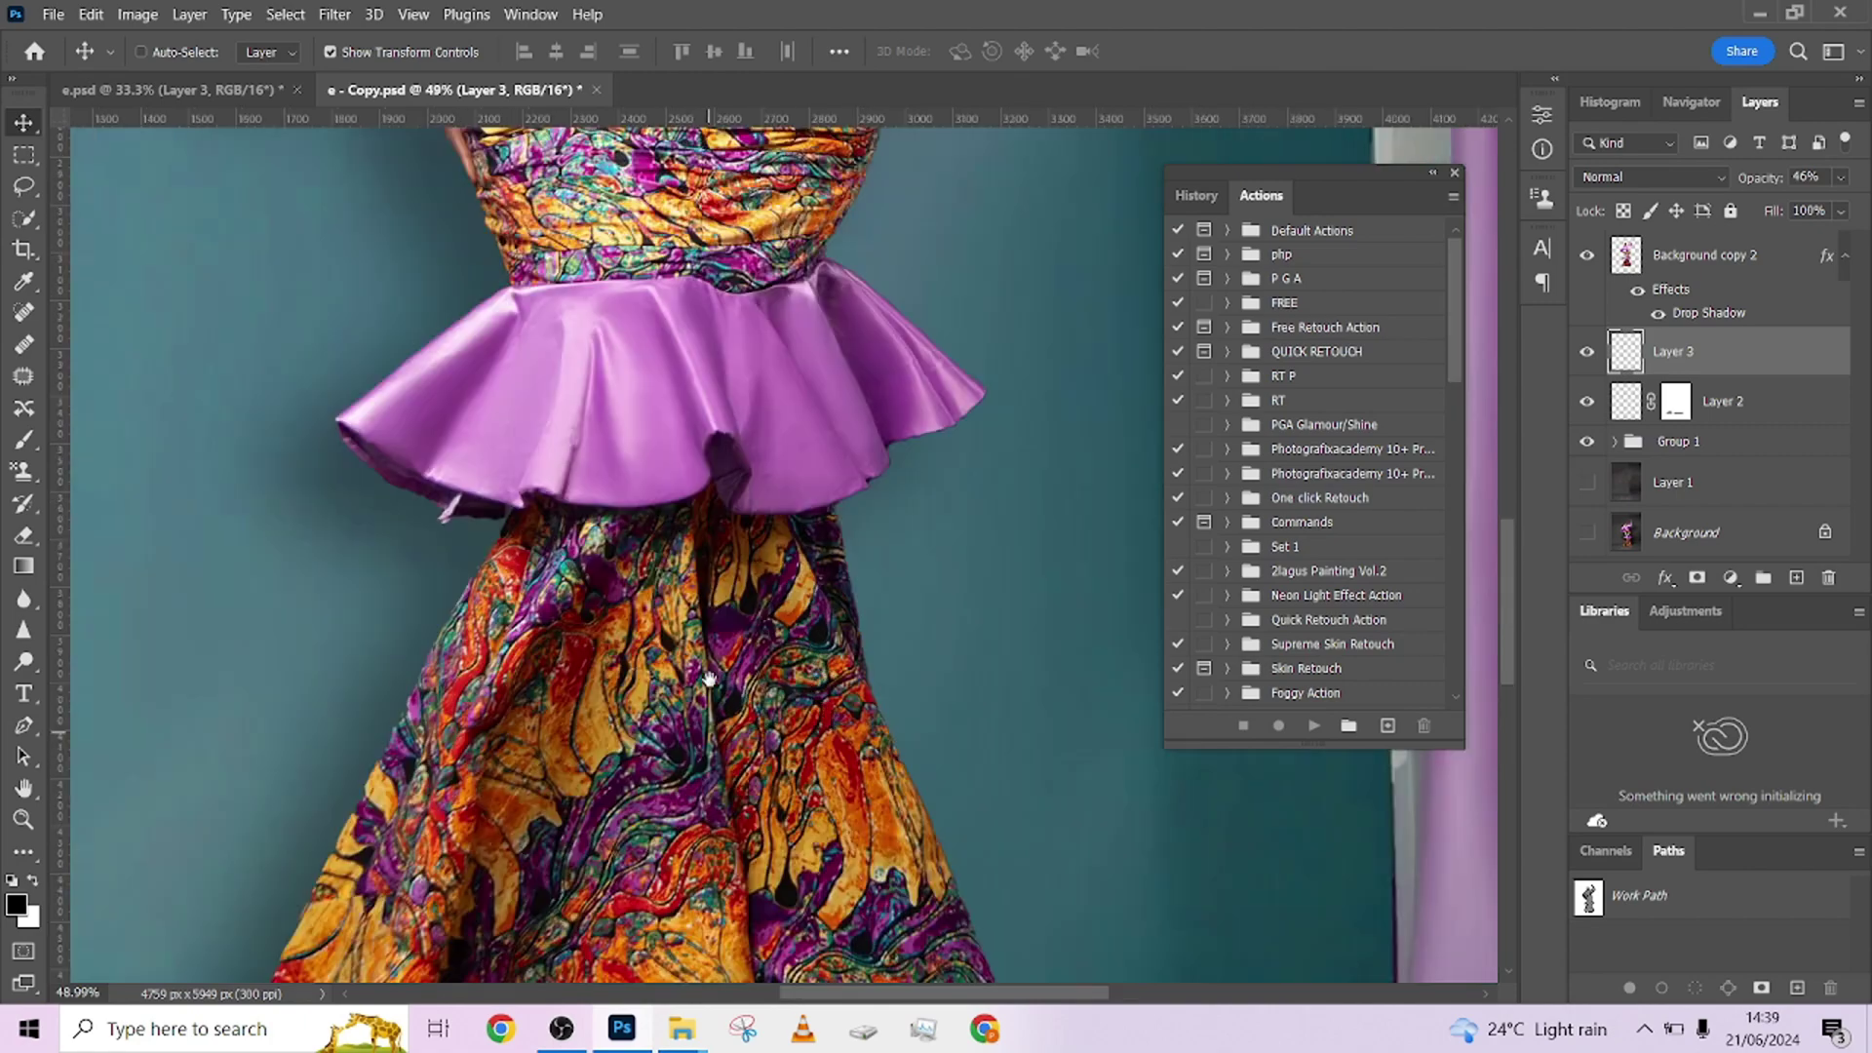
{"action": "scroll", "coordinate": [709, 677], "scroll_direction": "down", "scroll_amount": 5}
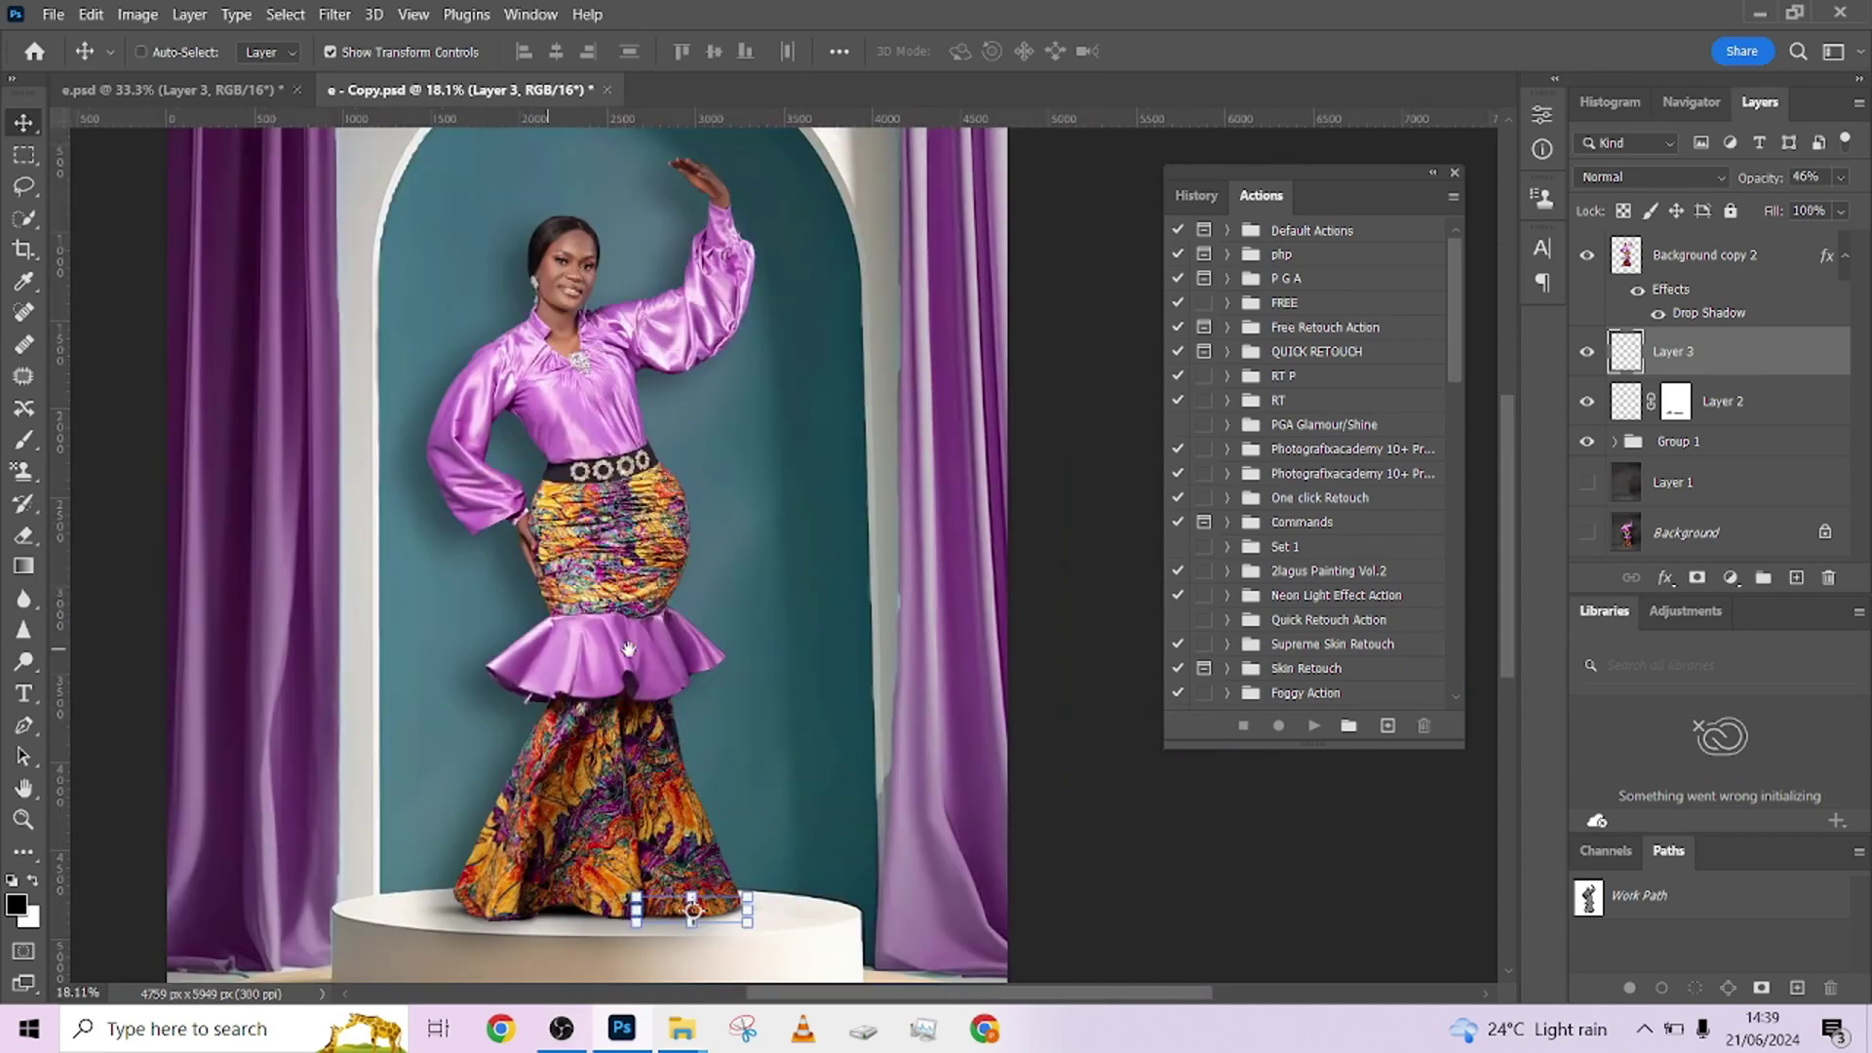
{"action": "scroll", "coordinate": [628, 648], "scroll_direction": "down", "scroll_amount": 2}
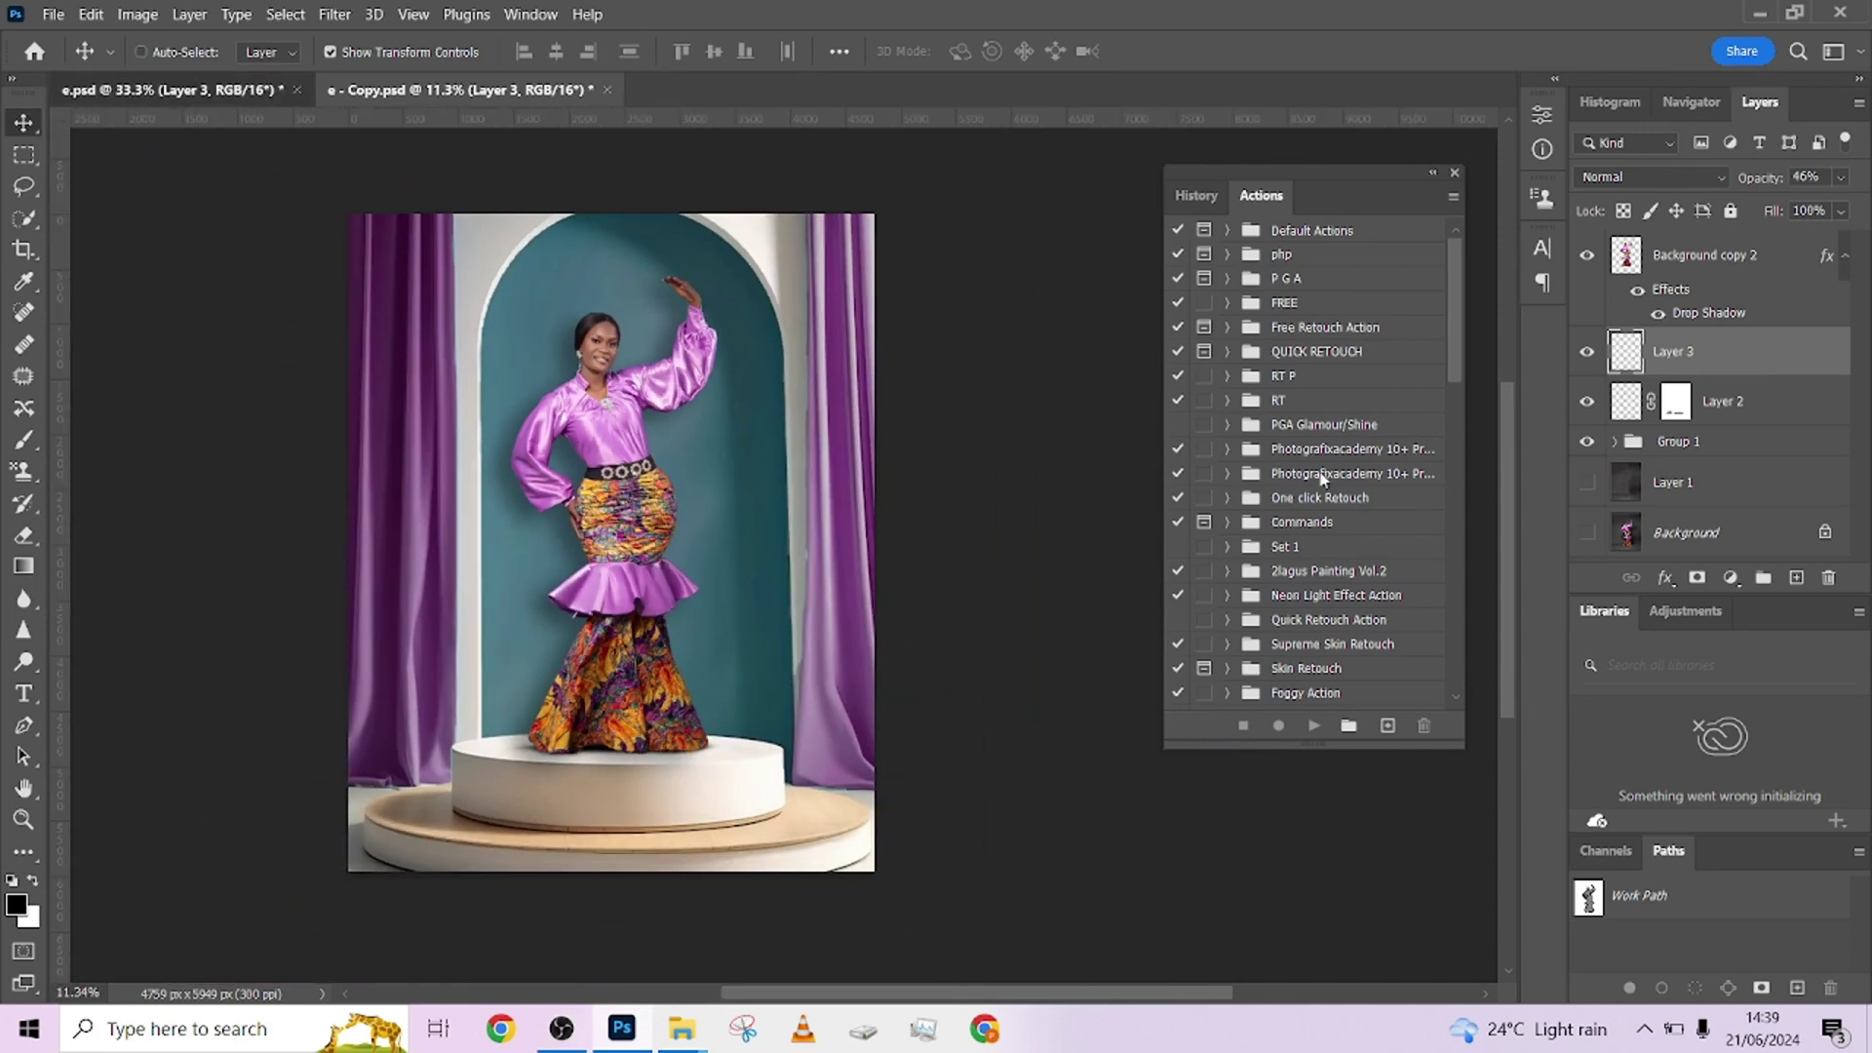
Step: In e.psd, toggle Layer 2 and Layer 3 off and on to compare their shadows under the dress hem
{"action": "key", "text": "ctrl+Tab"}
{"action": "left_click_drag", "start_coordinate": [1849, 448], "coordinate": [1864, 495]}
{"action": "left_click", "coordinate": [1585, 441]}
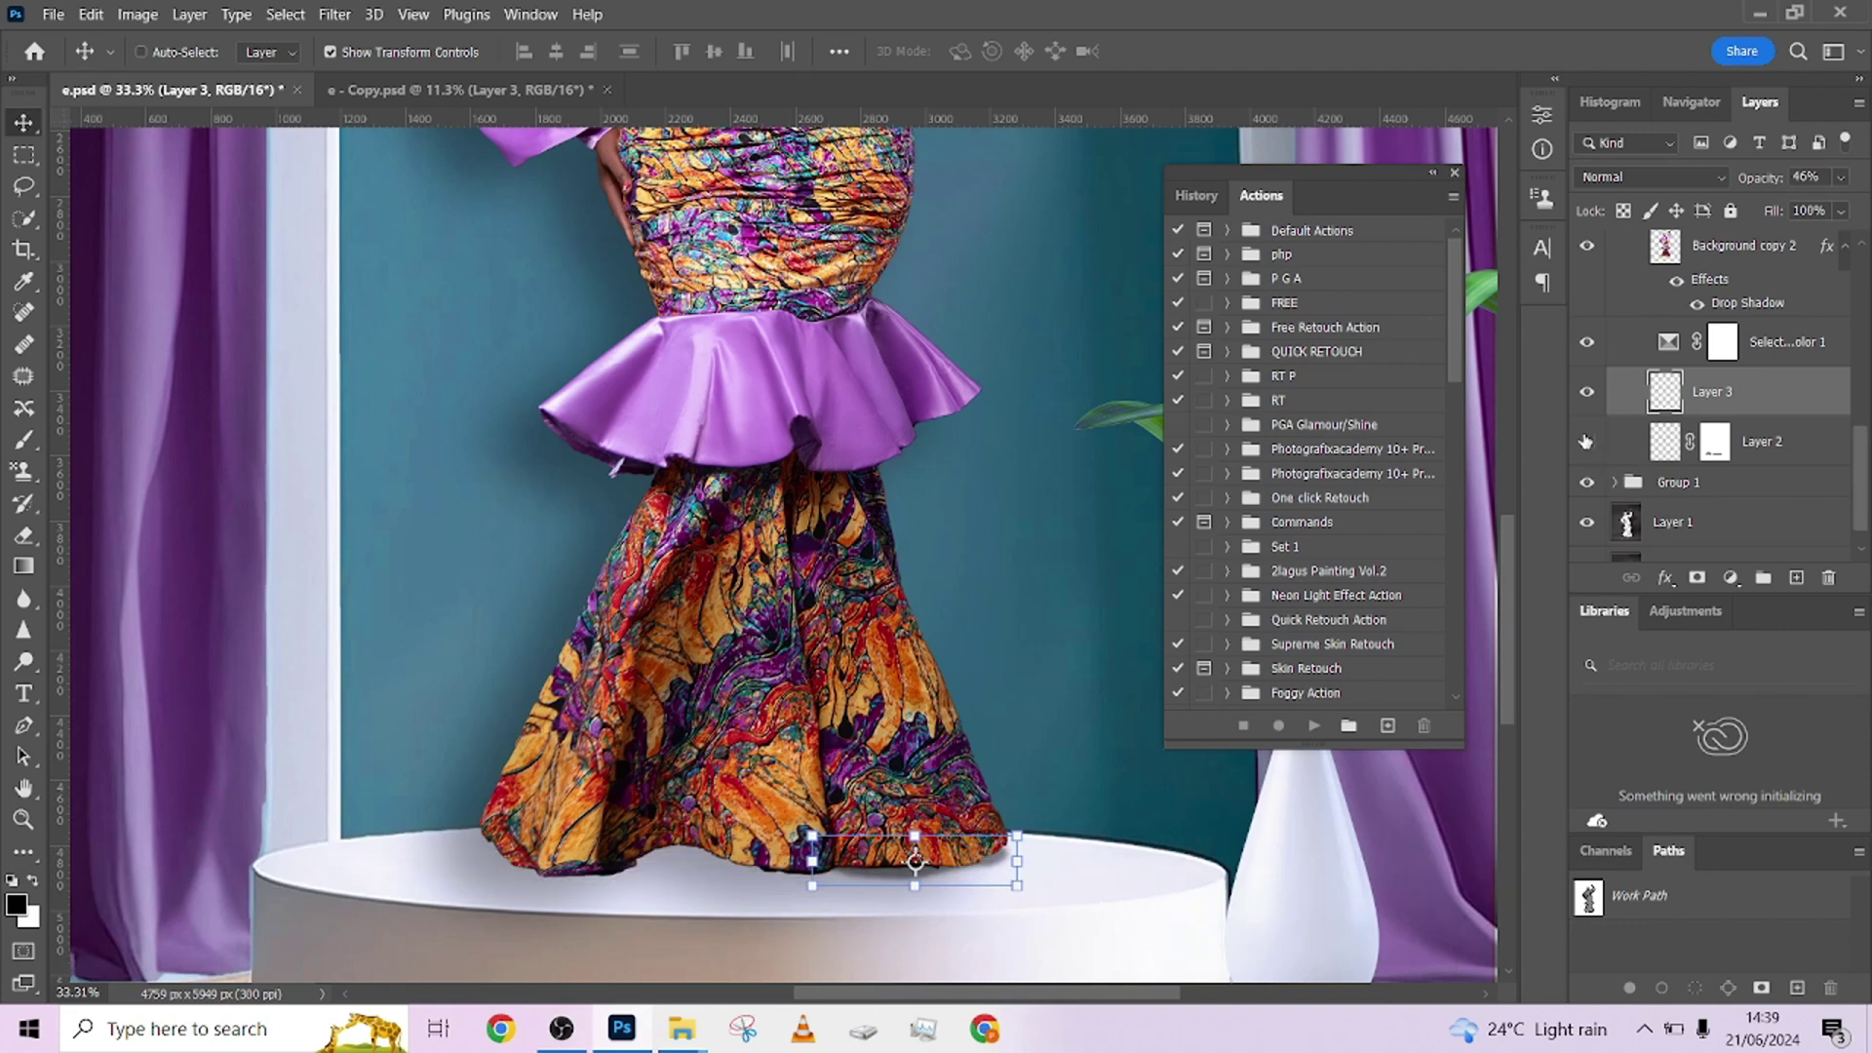
{"action": "left_click", "coordinate": [1588, 439]}
{"action": "left_click", "coordinate": [1587, 392]}
{"action": "left_click", "coordinate": [1587, 391]}
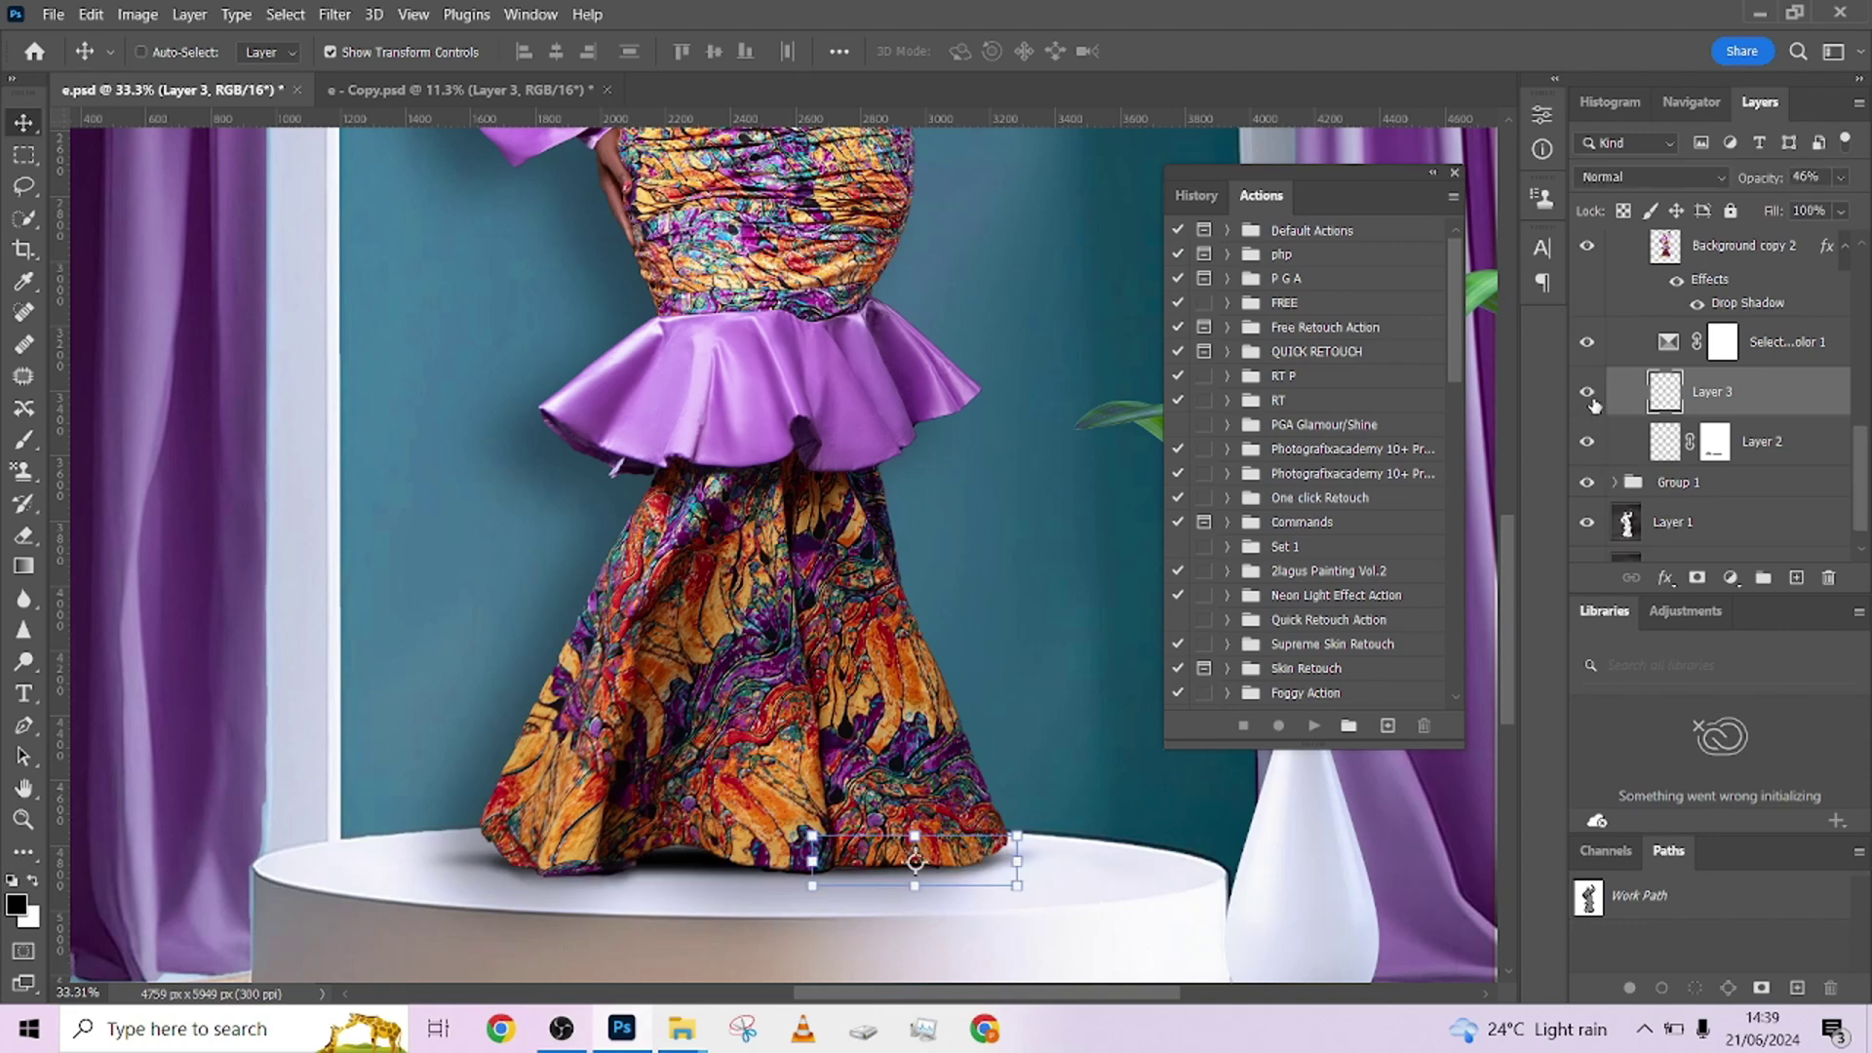
Step: Open the Selective Color 1 adjustment's Reds settings in e.psd and toggle the layer to compare its effect on the backdrop
{"action": "left_click", "coordinate": [1830, 357]}
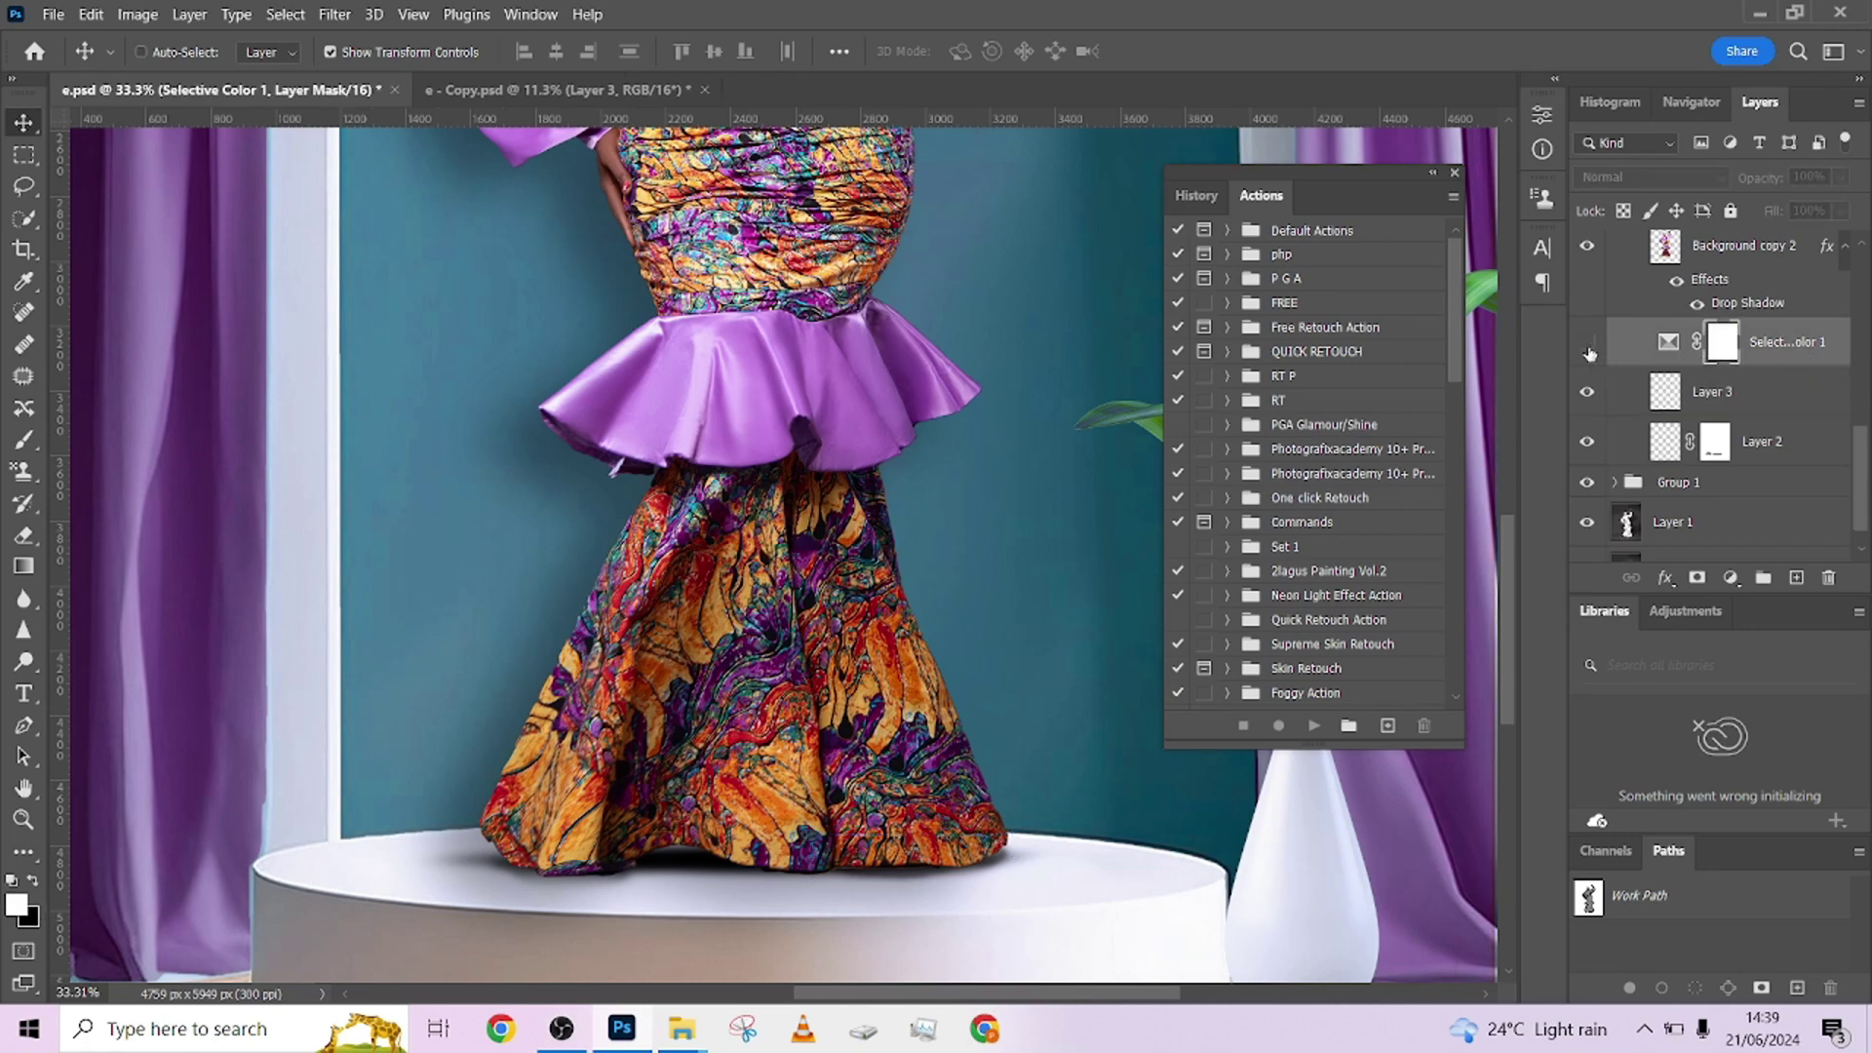
{"action": "scroll", "coordinate": [849, 312], "scroll_direction": "down", "scroll_amount": 5}
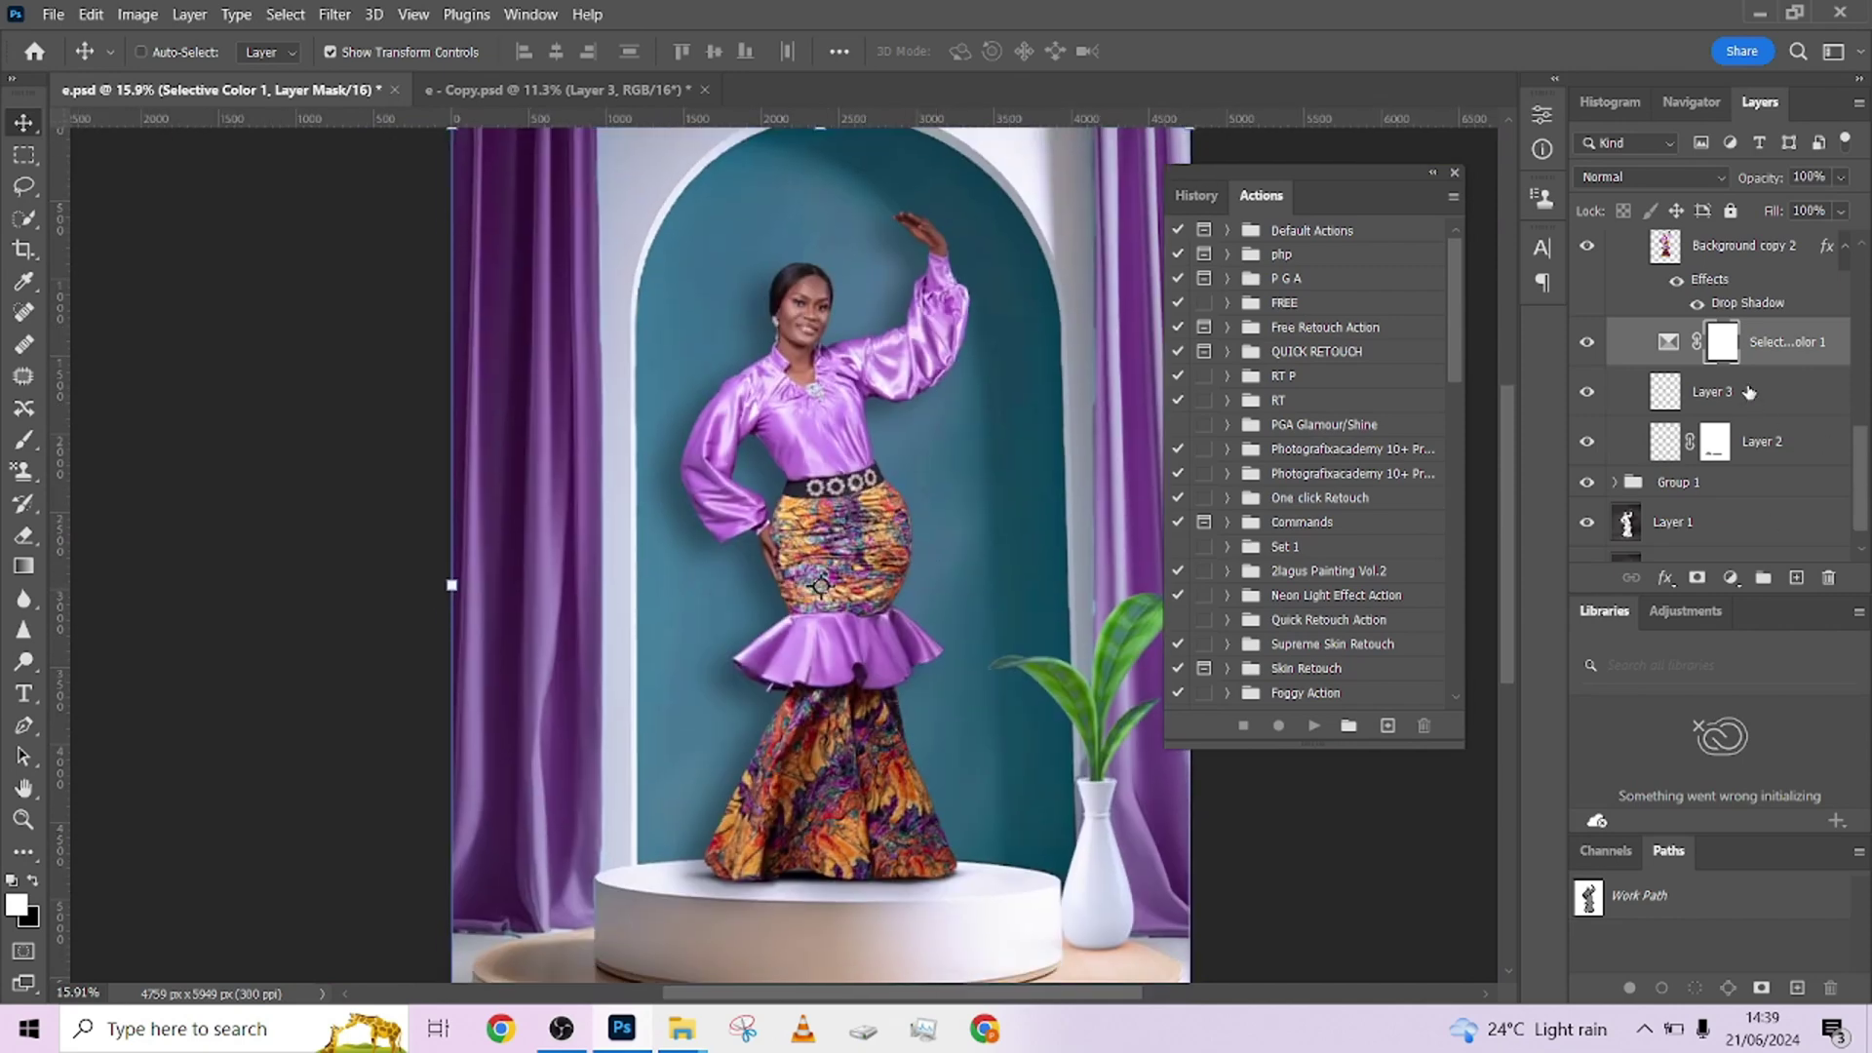
{"action": "double_click", "coordinate": [1667, 343]}
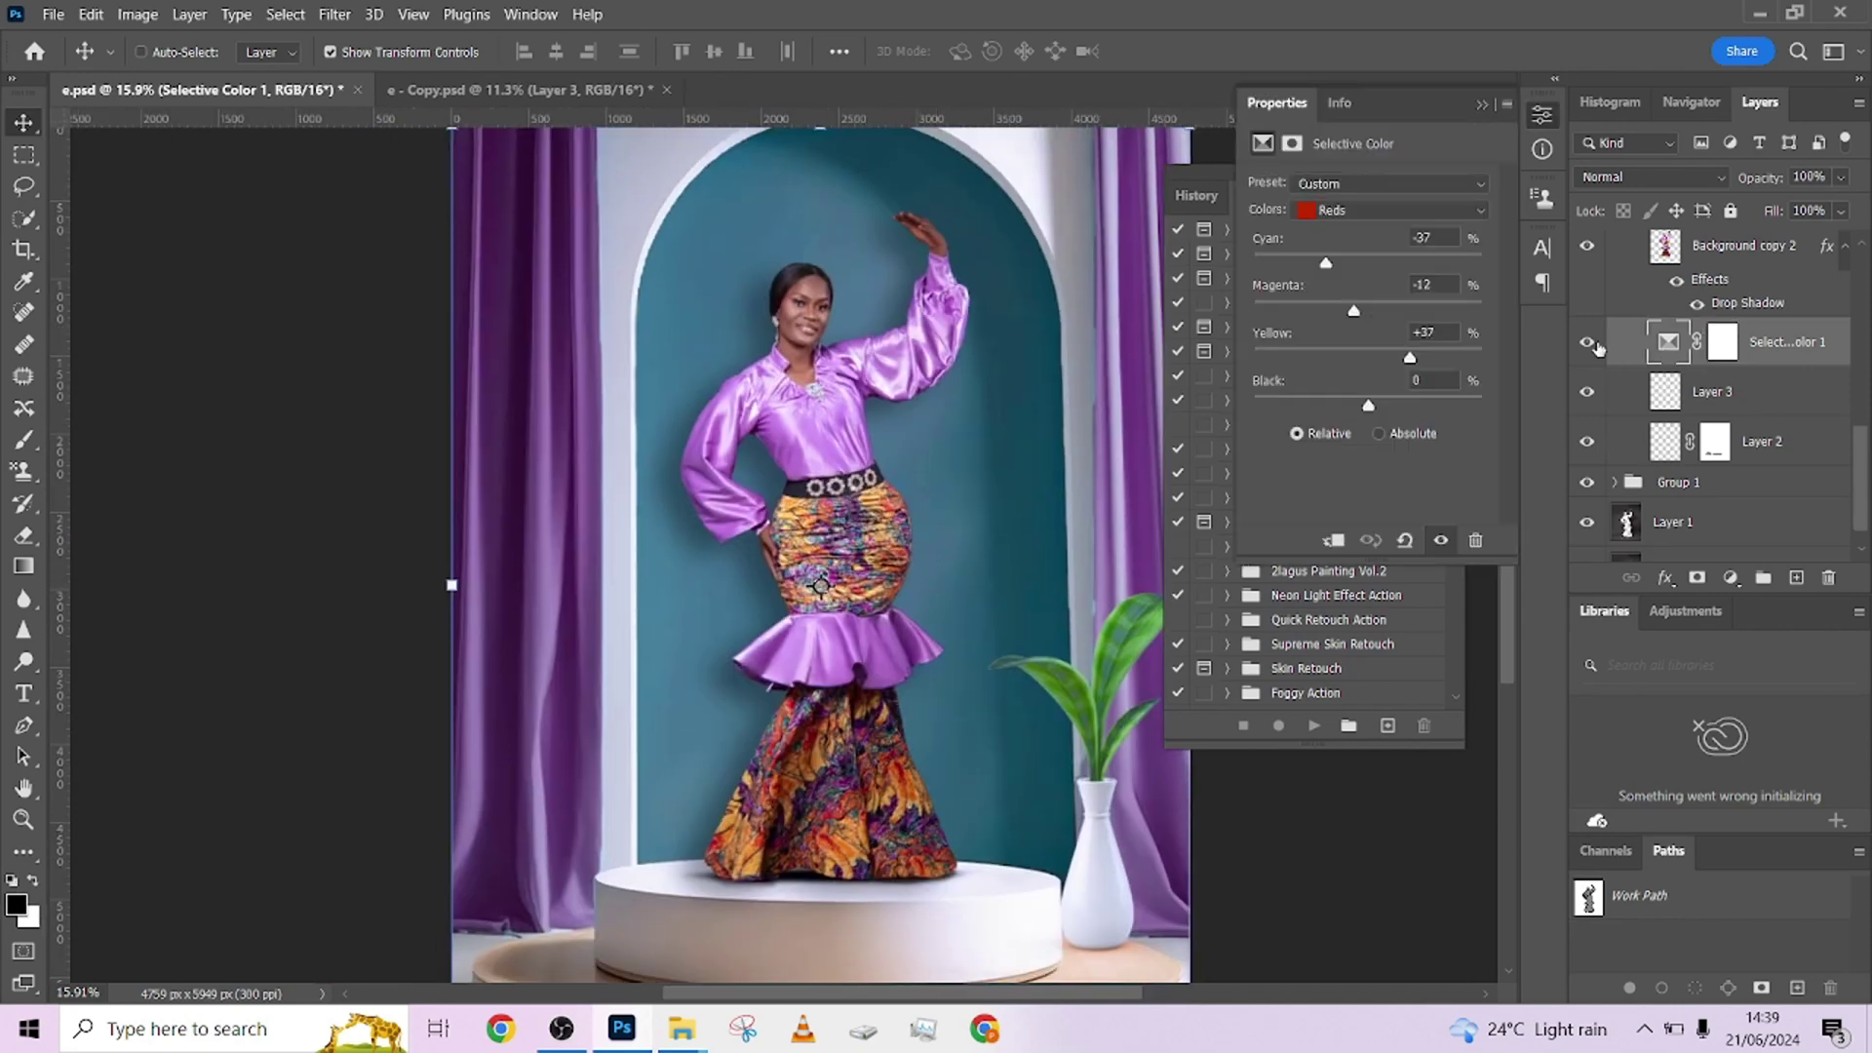
{"action": "left_click", "coordinate": [1589, 344]}
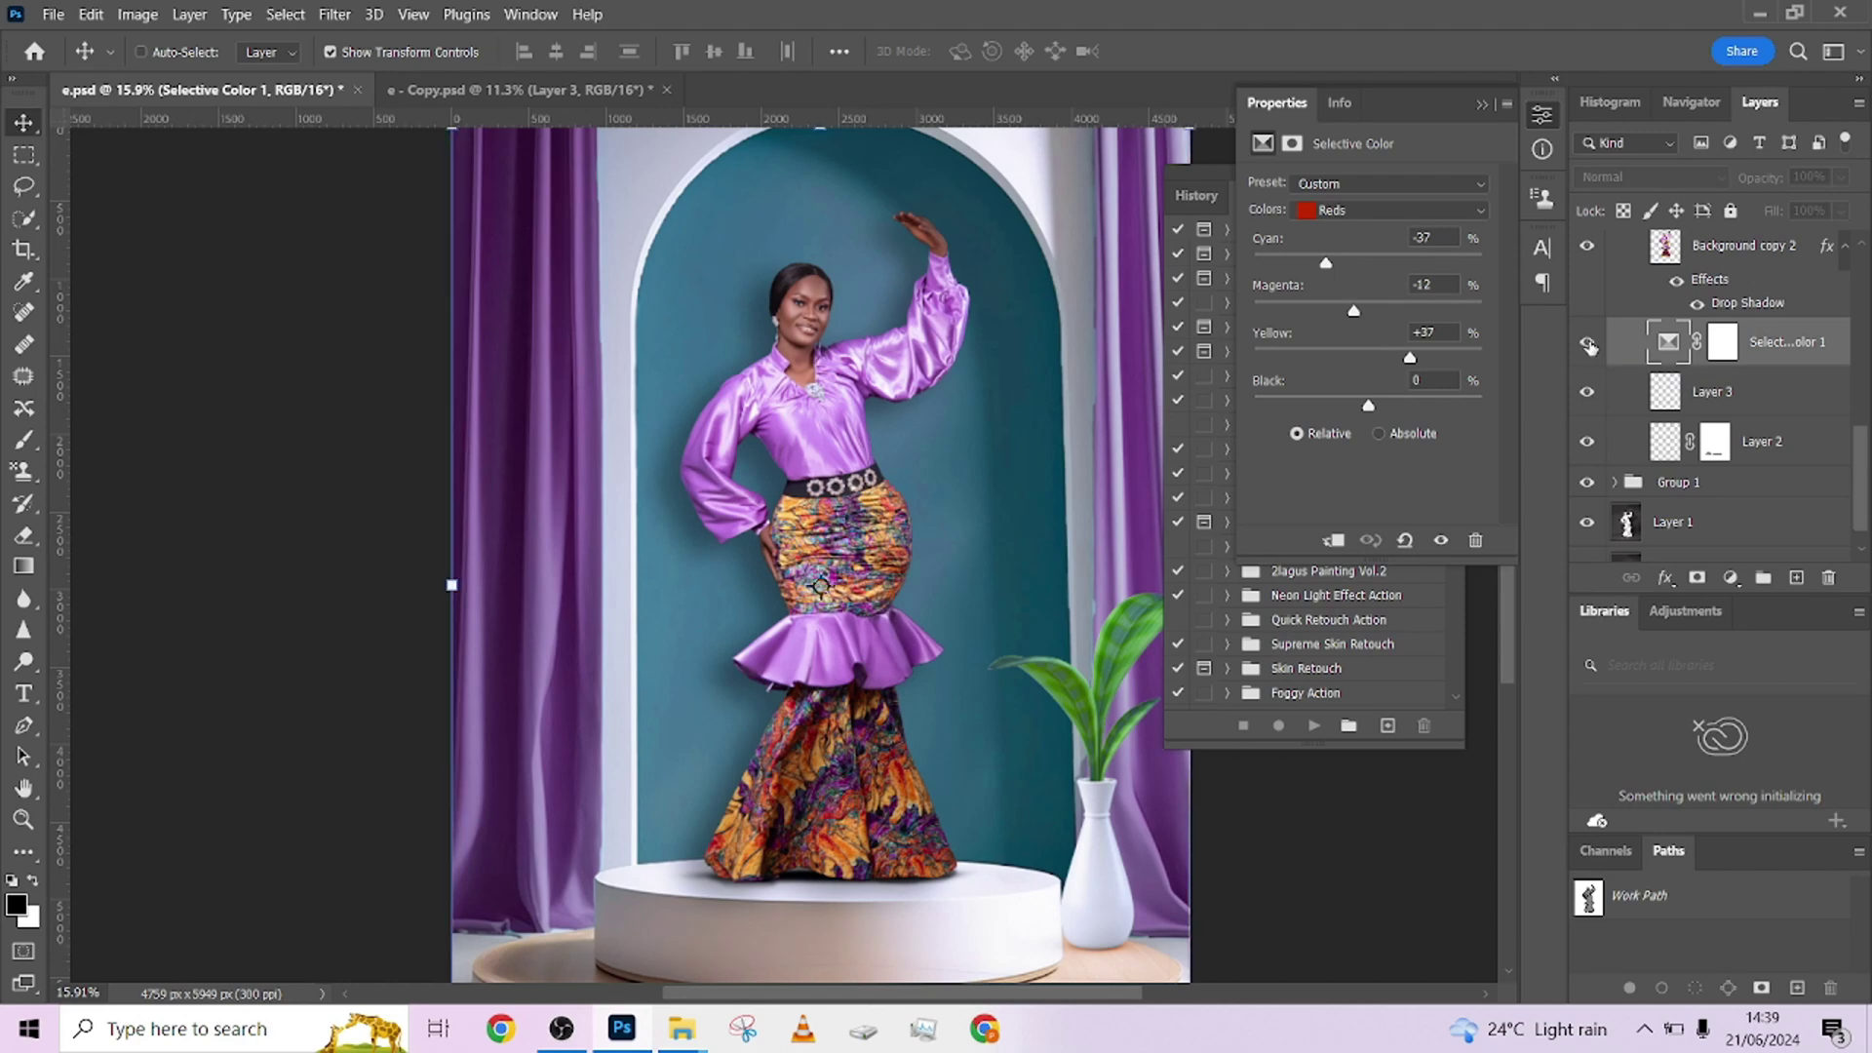
{"action": "left_click", "coordinate": [1589, 344]}
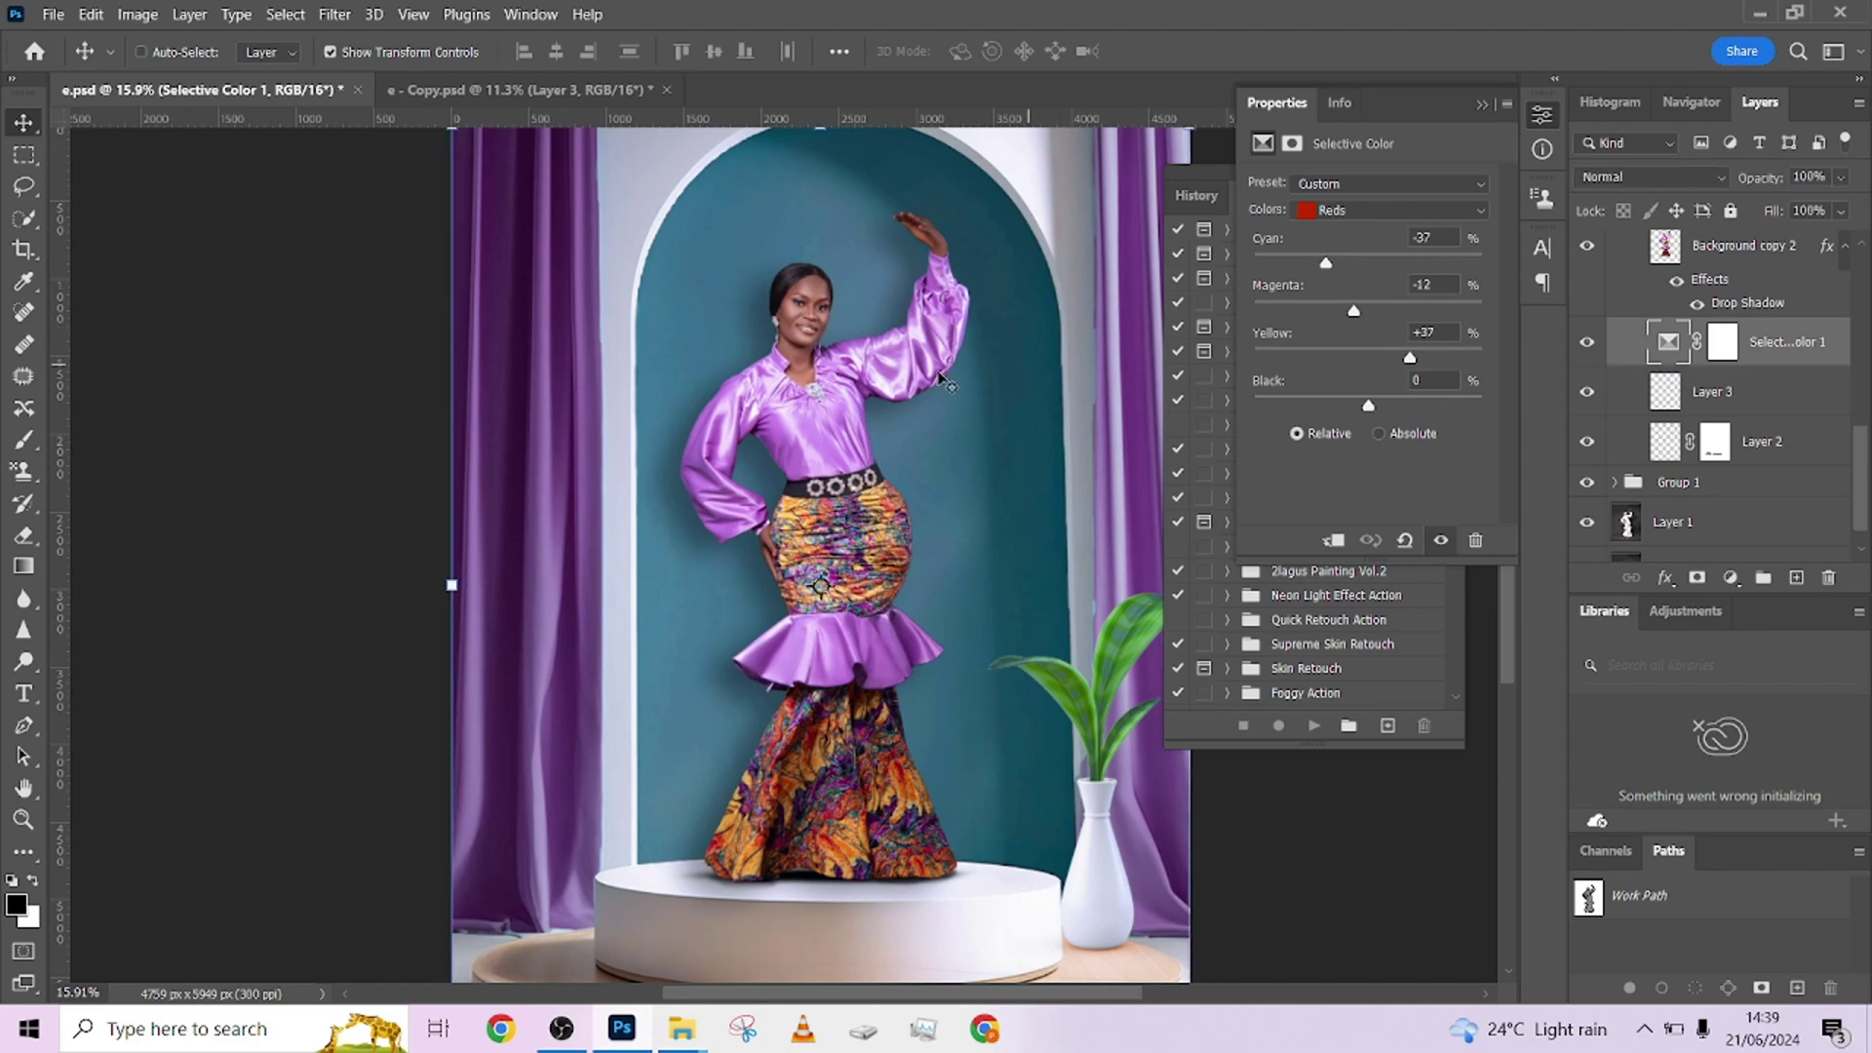
Step: Examine the model's face and blouse up close in e.psd while toggling Group 4 and the Selective Color 1 adjustment off and on
{"action": "scroll", "coordinate": [805, 375], "scroll_direction": "up", "scroll_amount": 6}
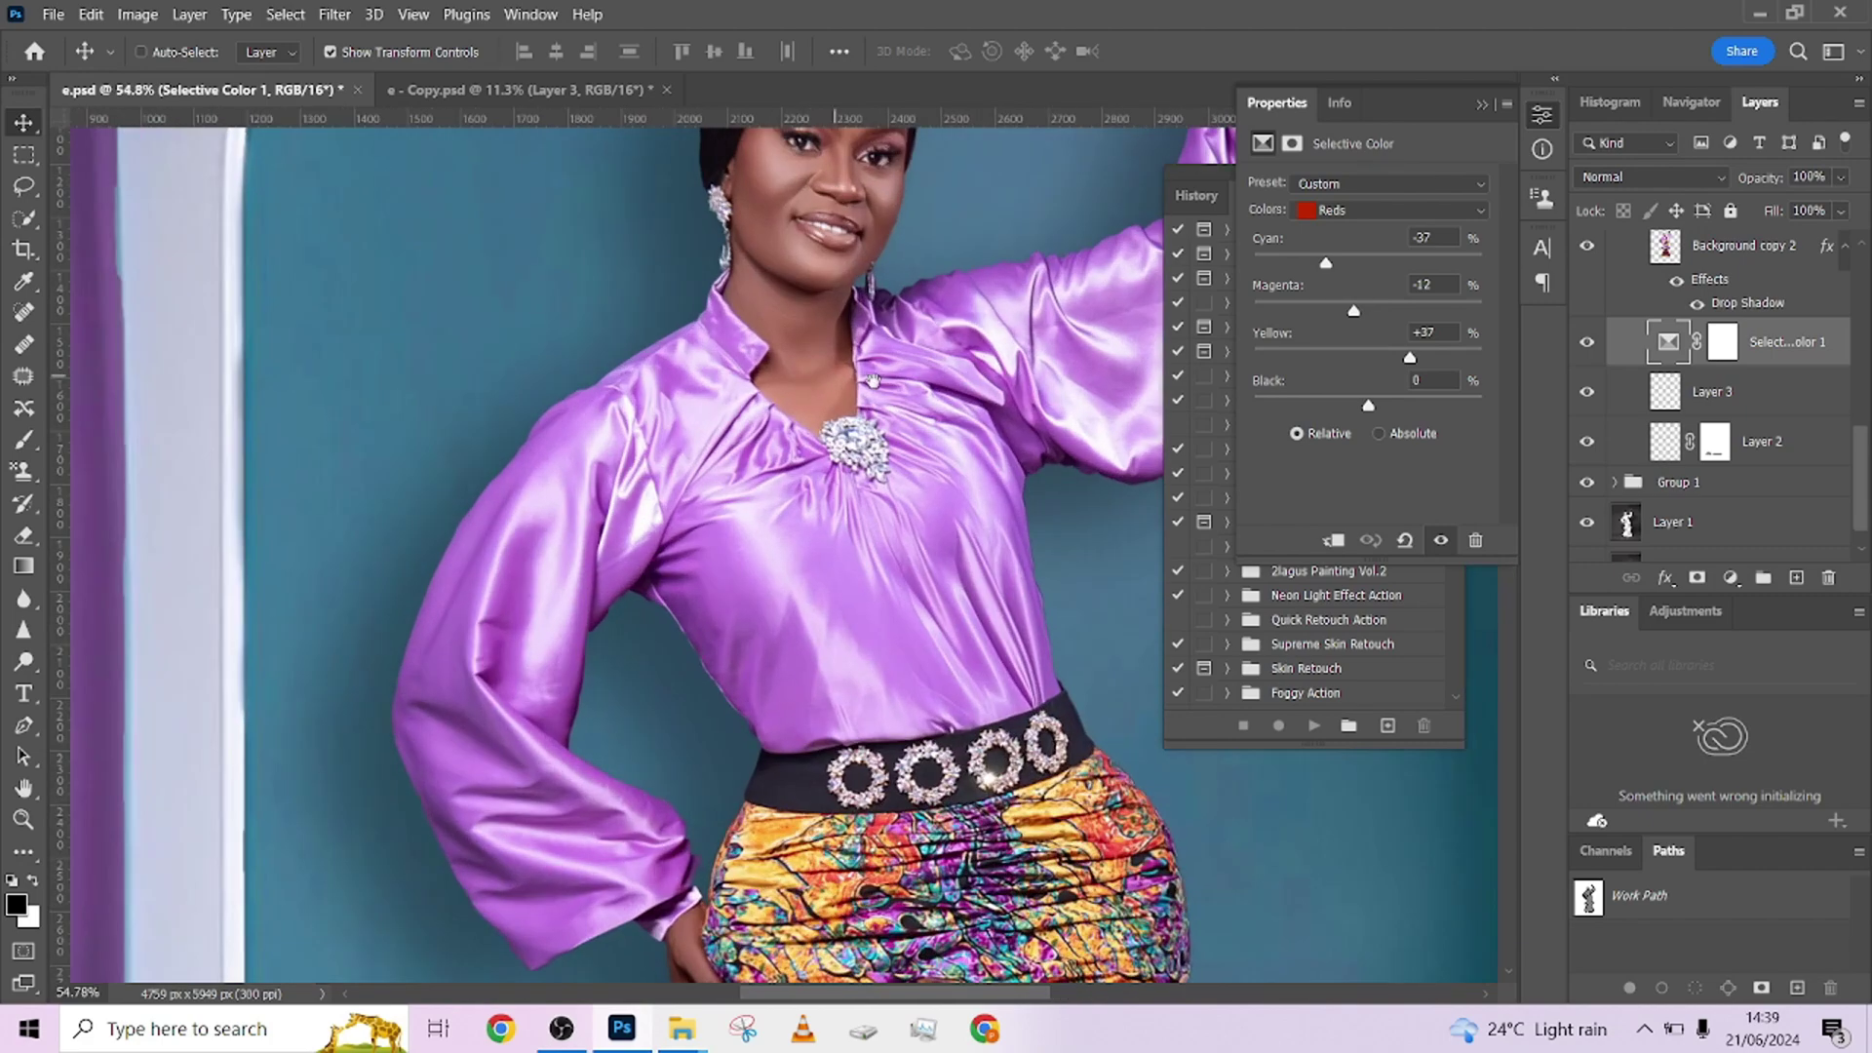
{"action": "left_click_drag", "start_coordinate": [873, 380], "coordinate": [817, 538]}
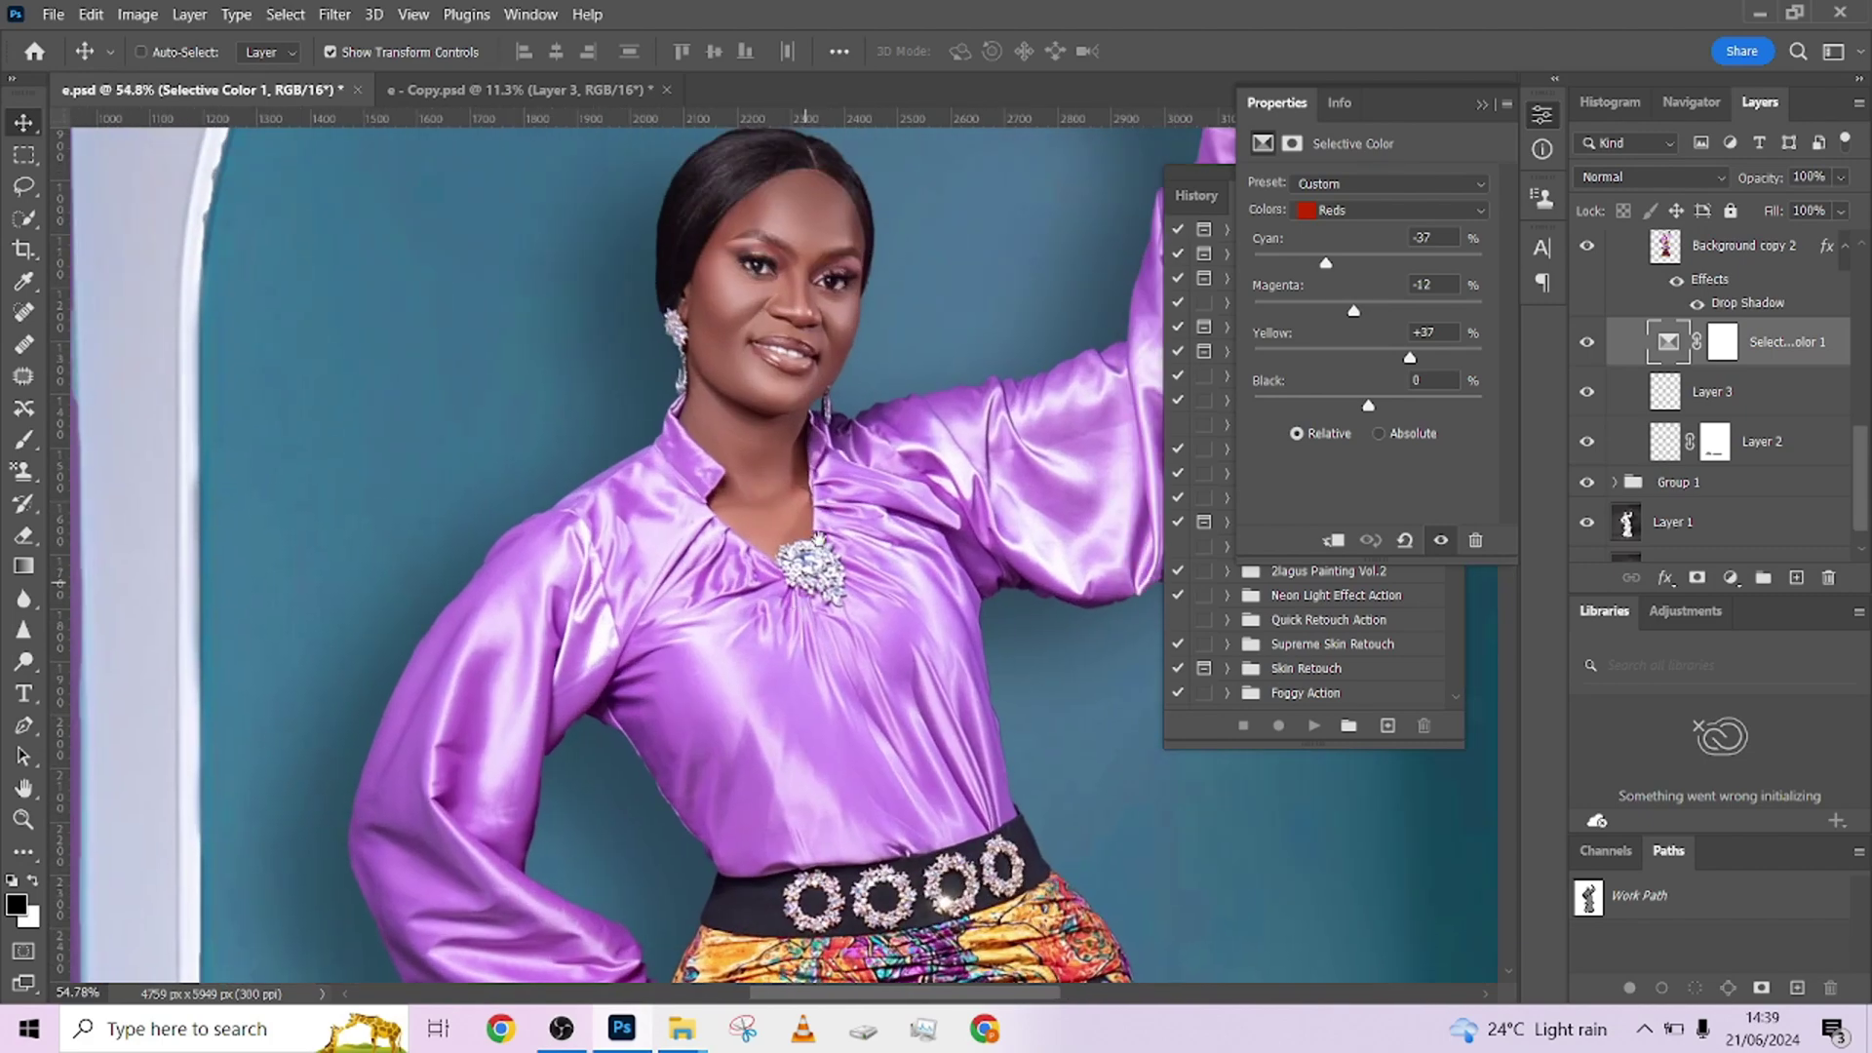
{"action": "left_click_drag", "start_coordinate": [1860, 494], "coordinate": [1867, 305]}
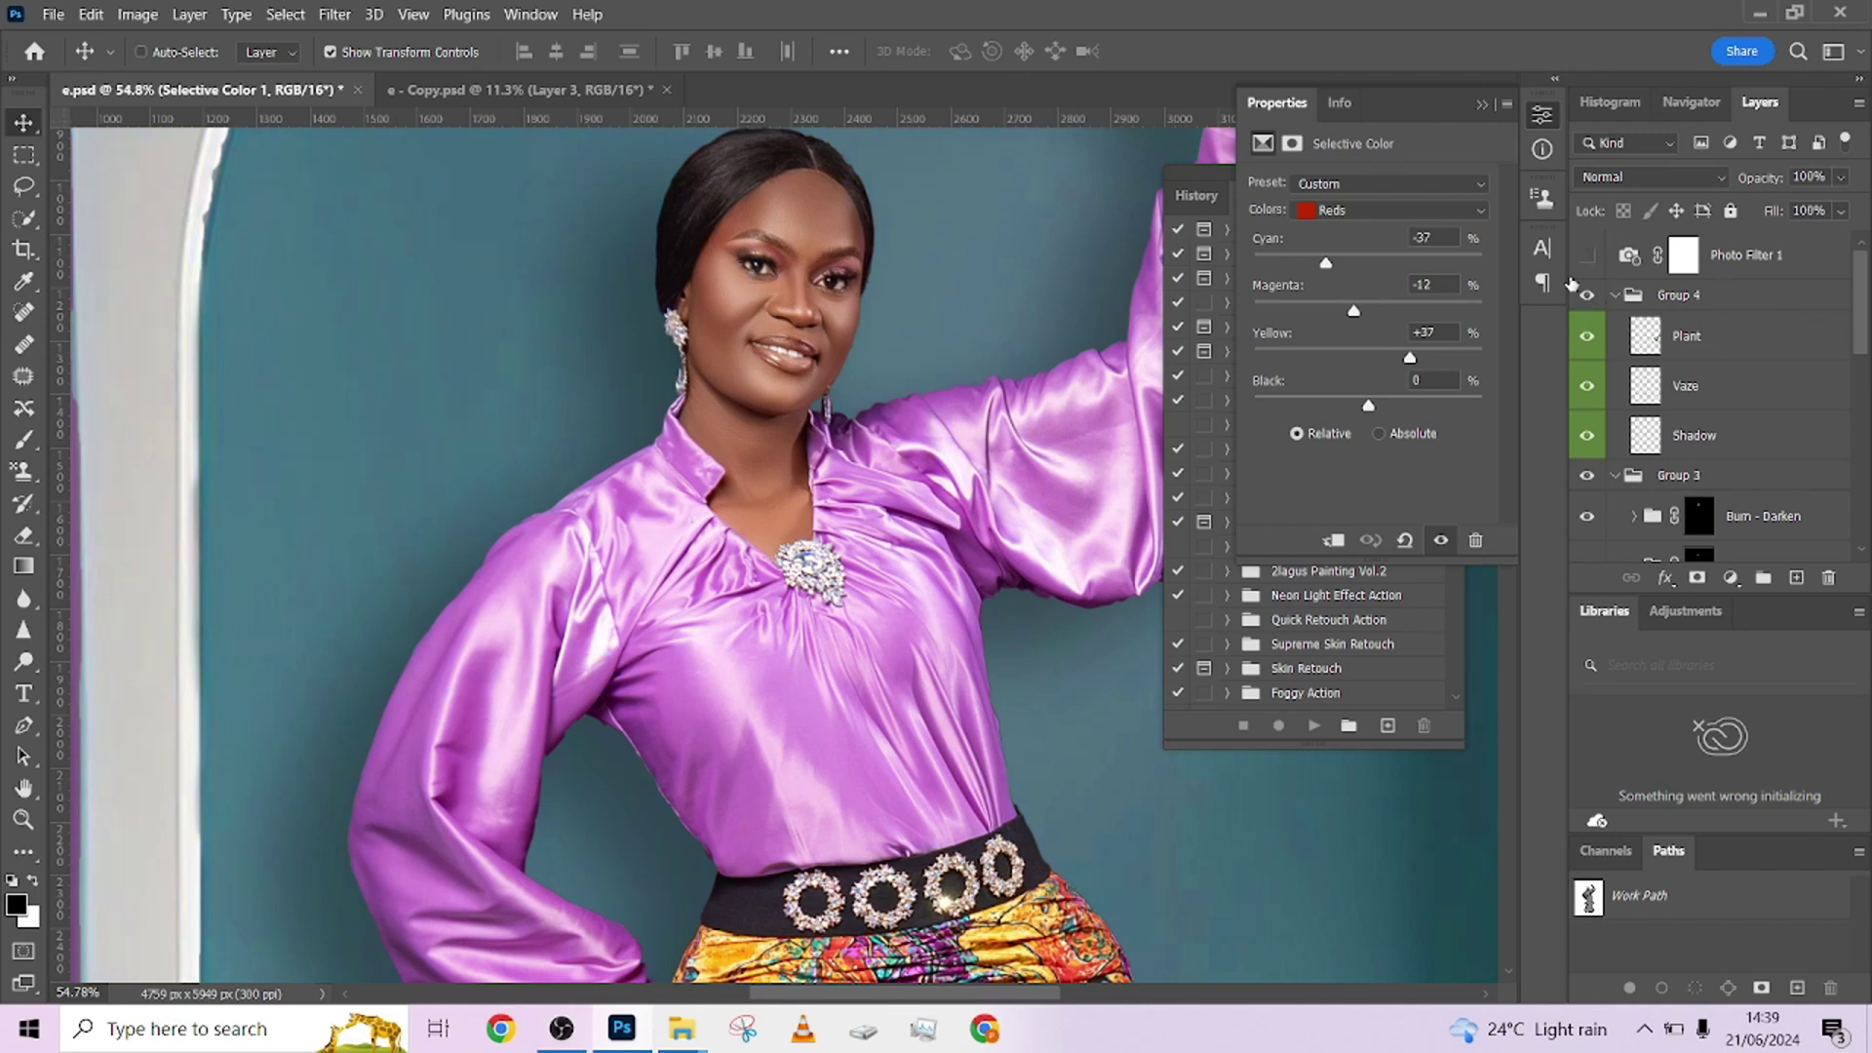
{"action": "left_click", "coordinate": [1586, 300]}
{"action": "left_click", "coordinate": [1586, 297]}
{"action": "scroll", "coordinate": [1596, 448], "scroll_direction": "down", "scroll_amount": 6}
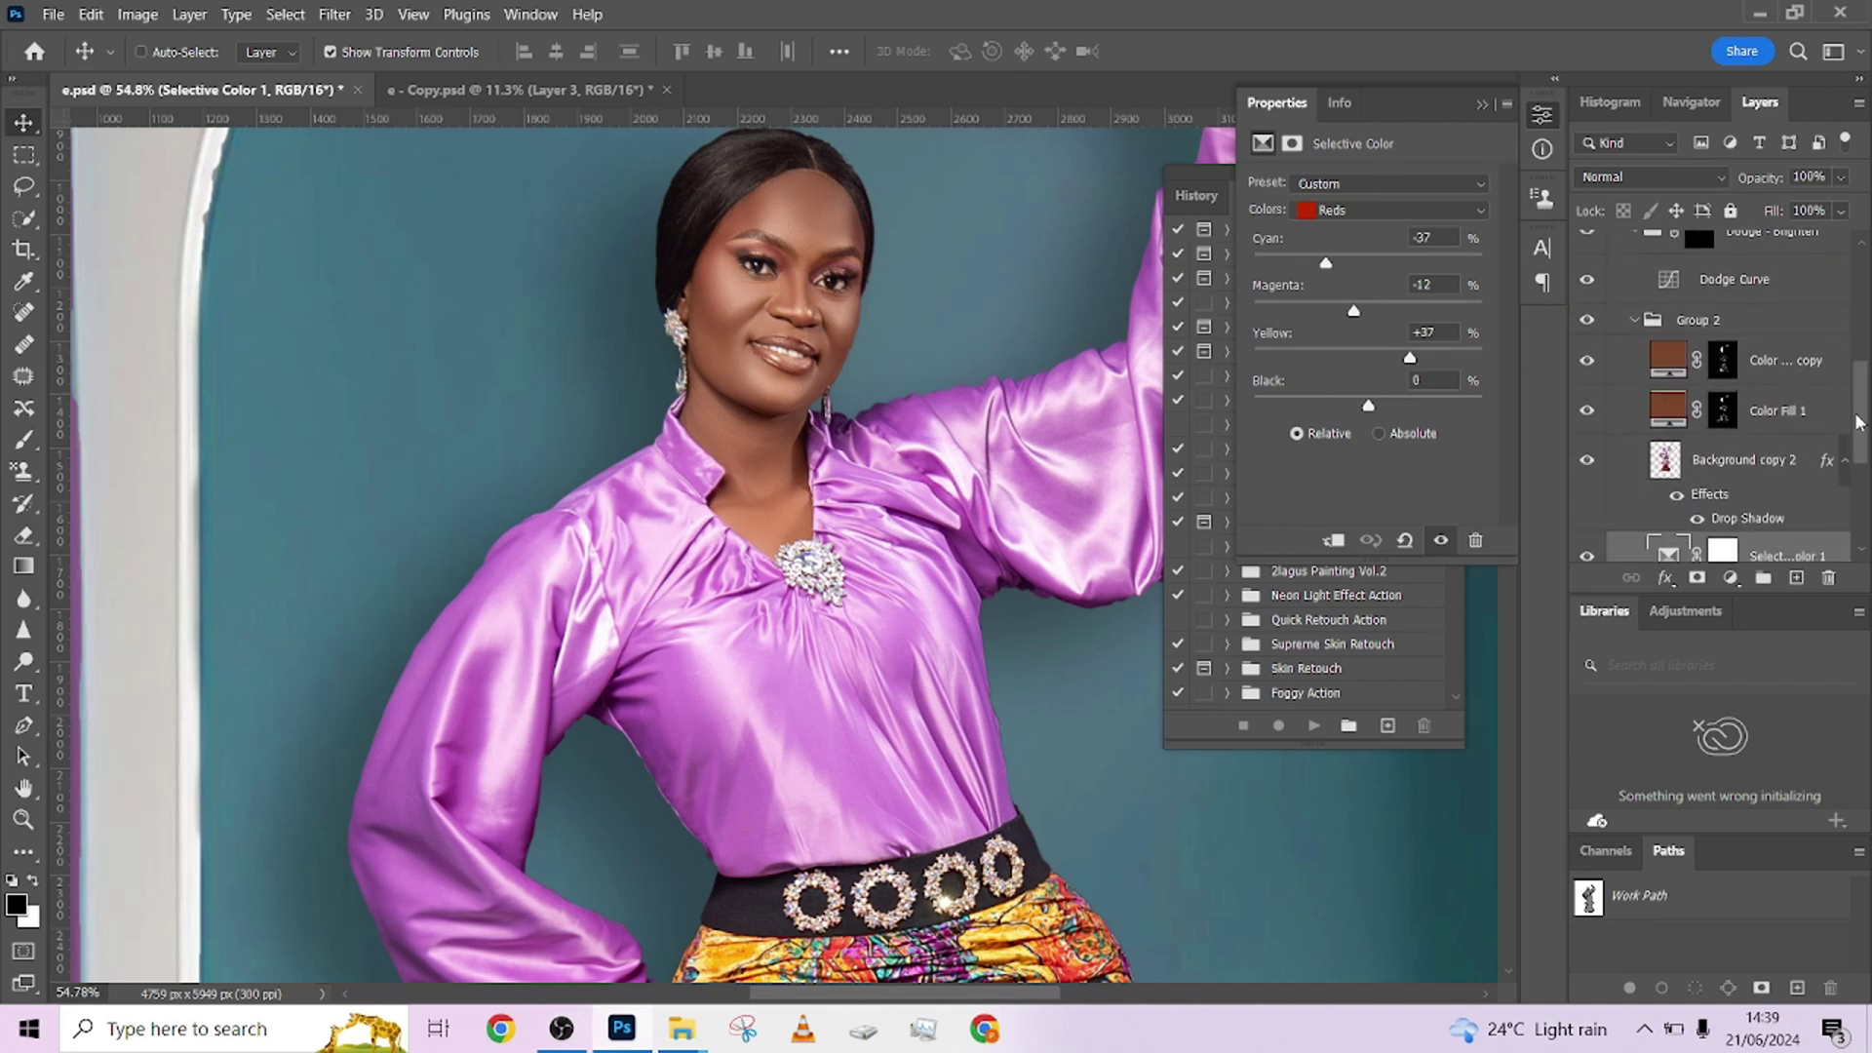
{"action": "left_click", "coordinate": [1587, 430]}
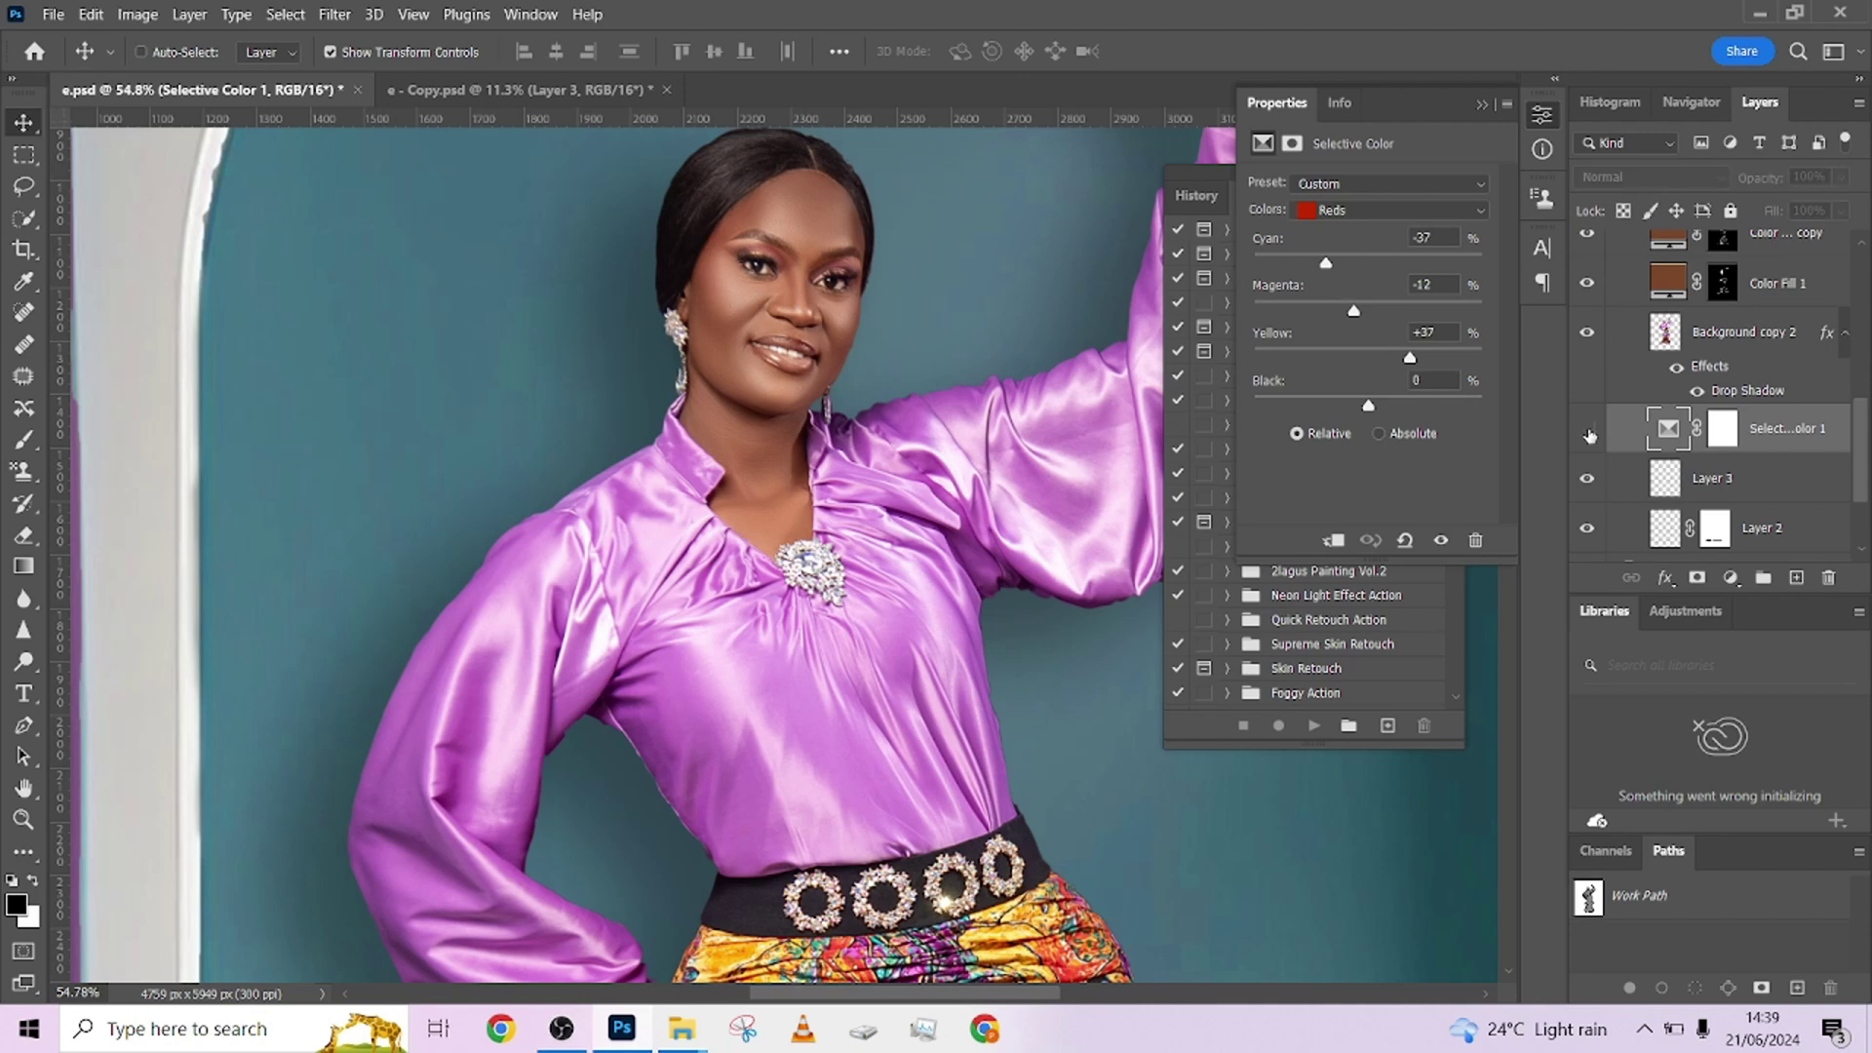
{"action": "scroll", "coordinate": [817, 203], "scroll_direction": "up", "scroll_amount": 2}
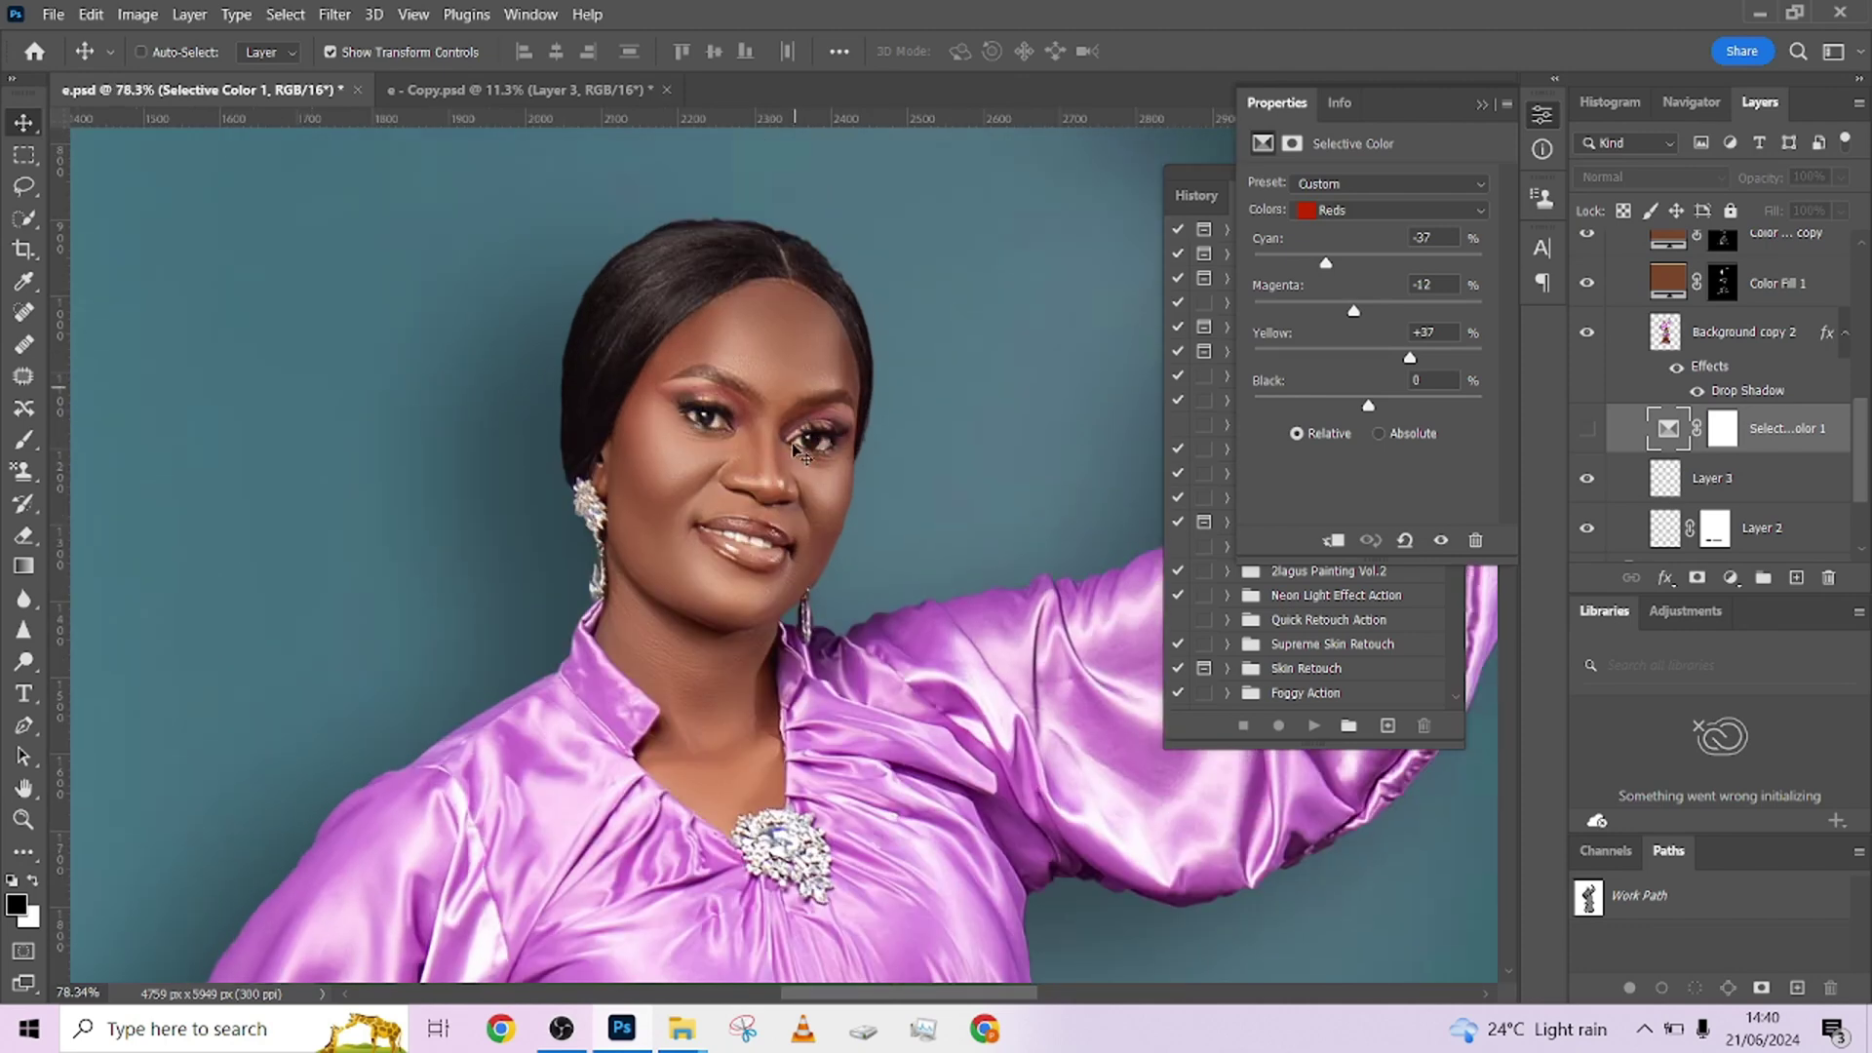
{"action": "left_click", "coordinate": [1588, 432]}
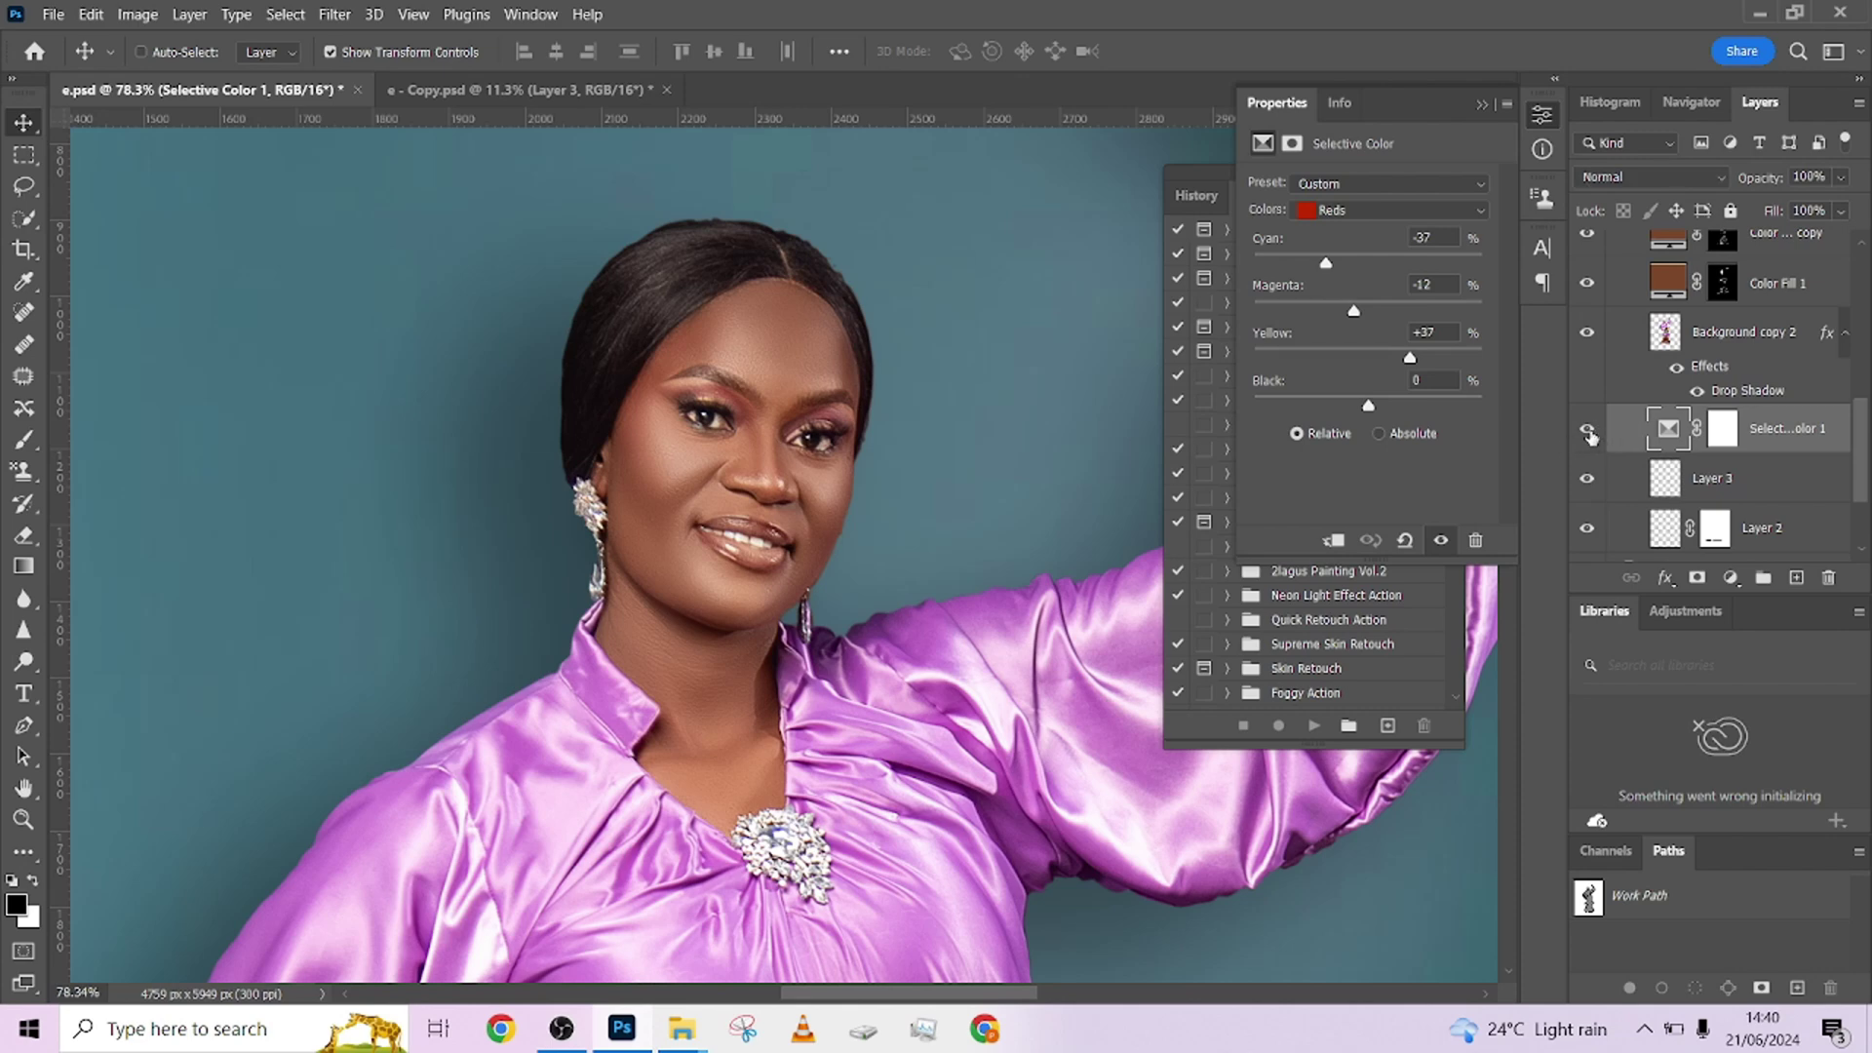
{"action": "left_click", "coordinate": [1588, 430]}
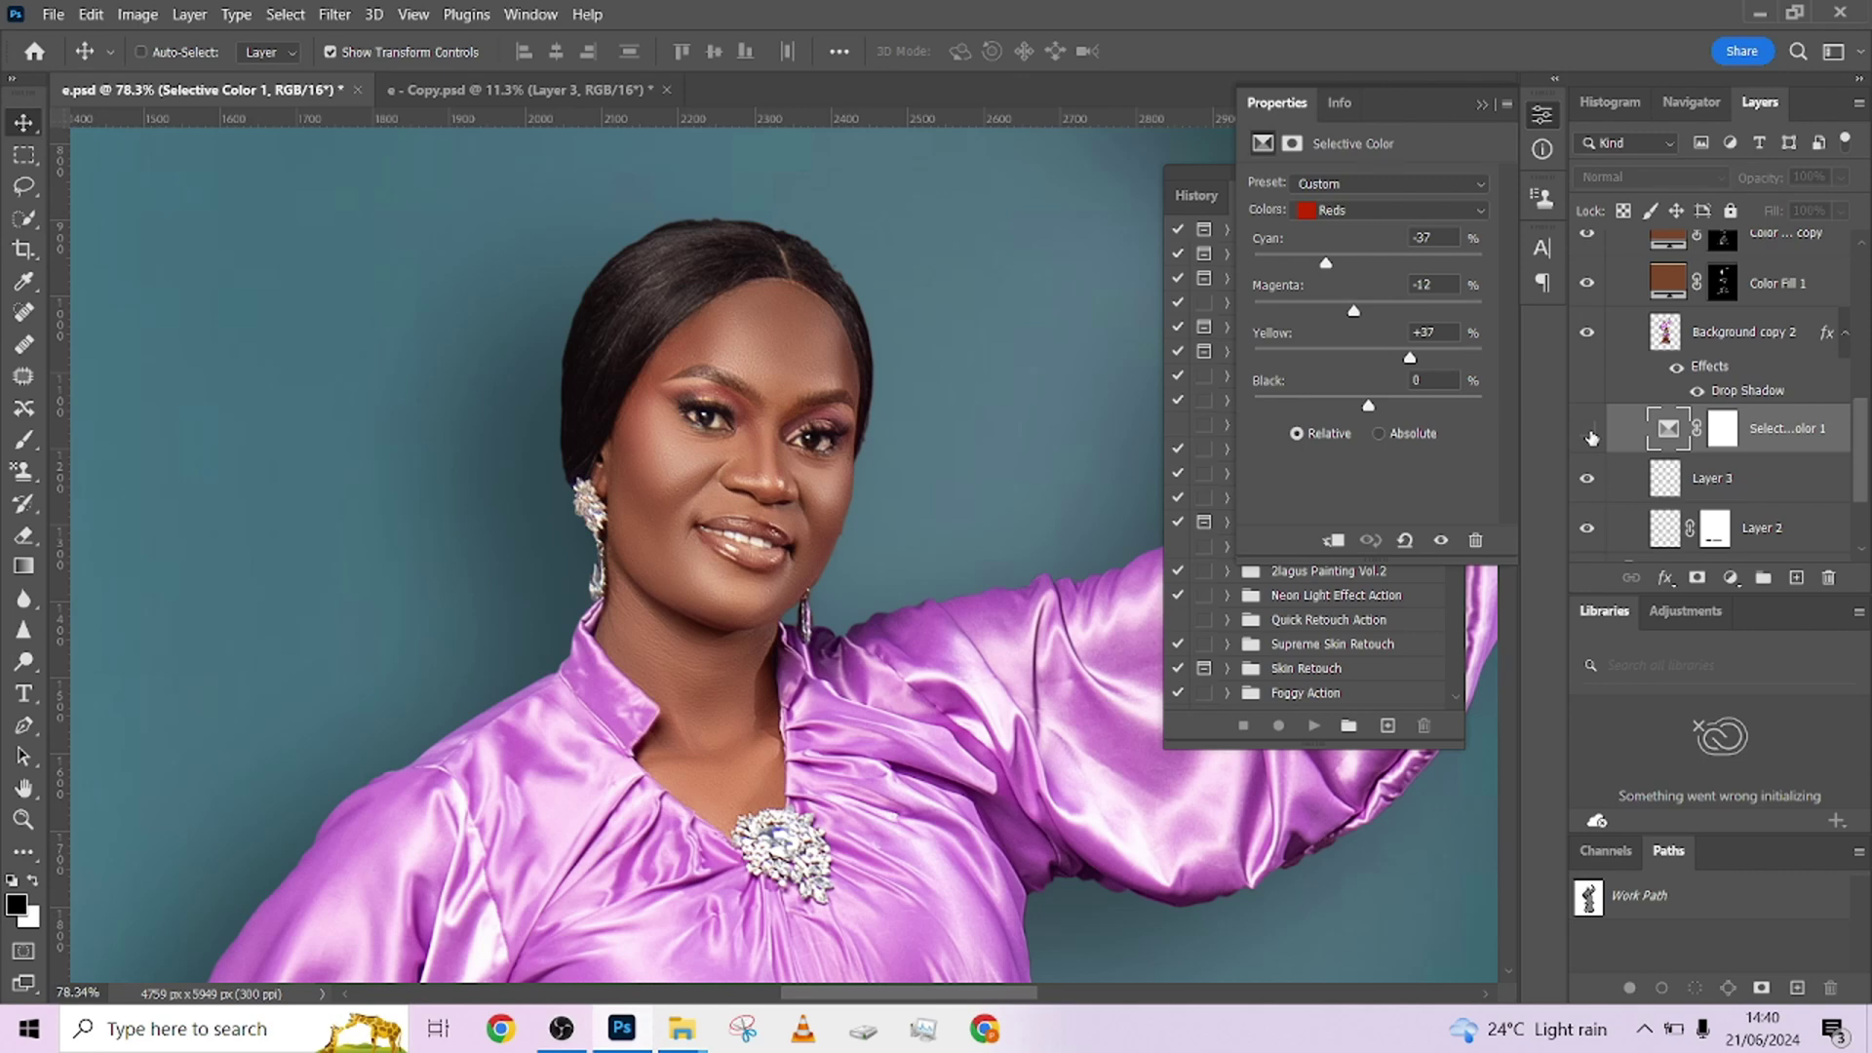
{"action": "left_click", "coordinate": [1589, 434]}
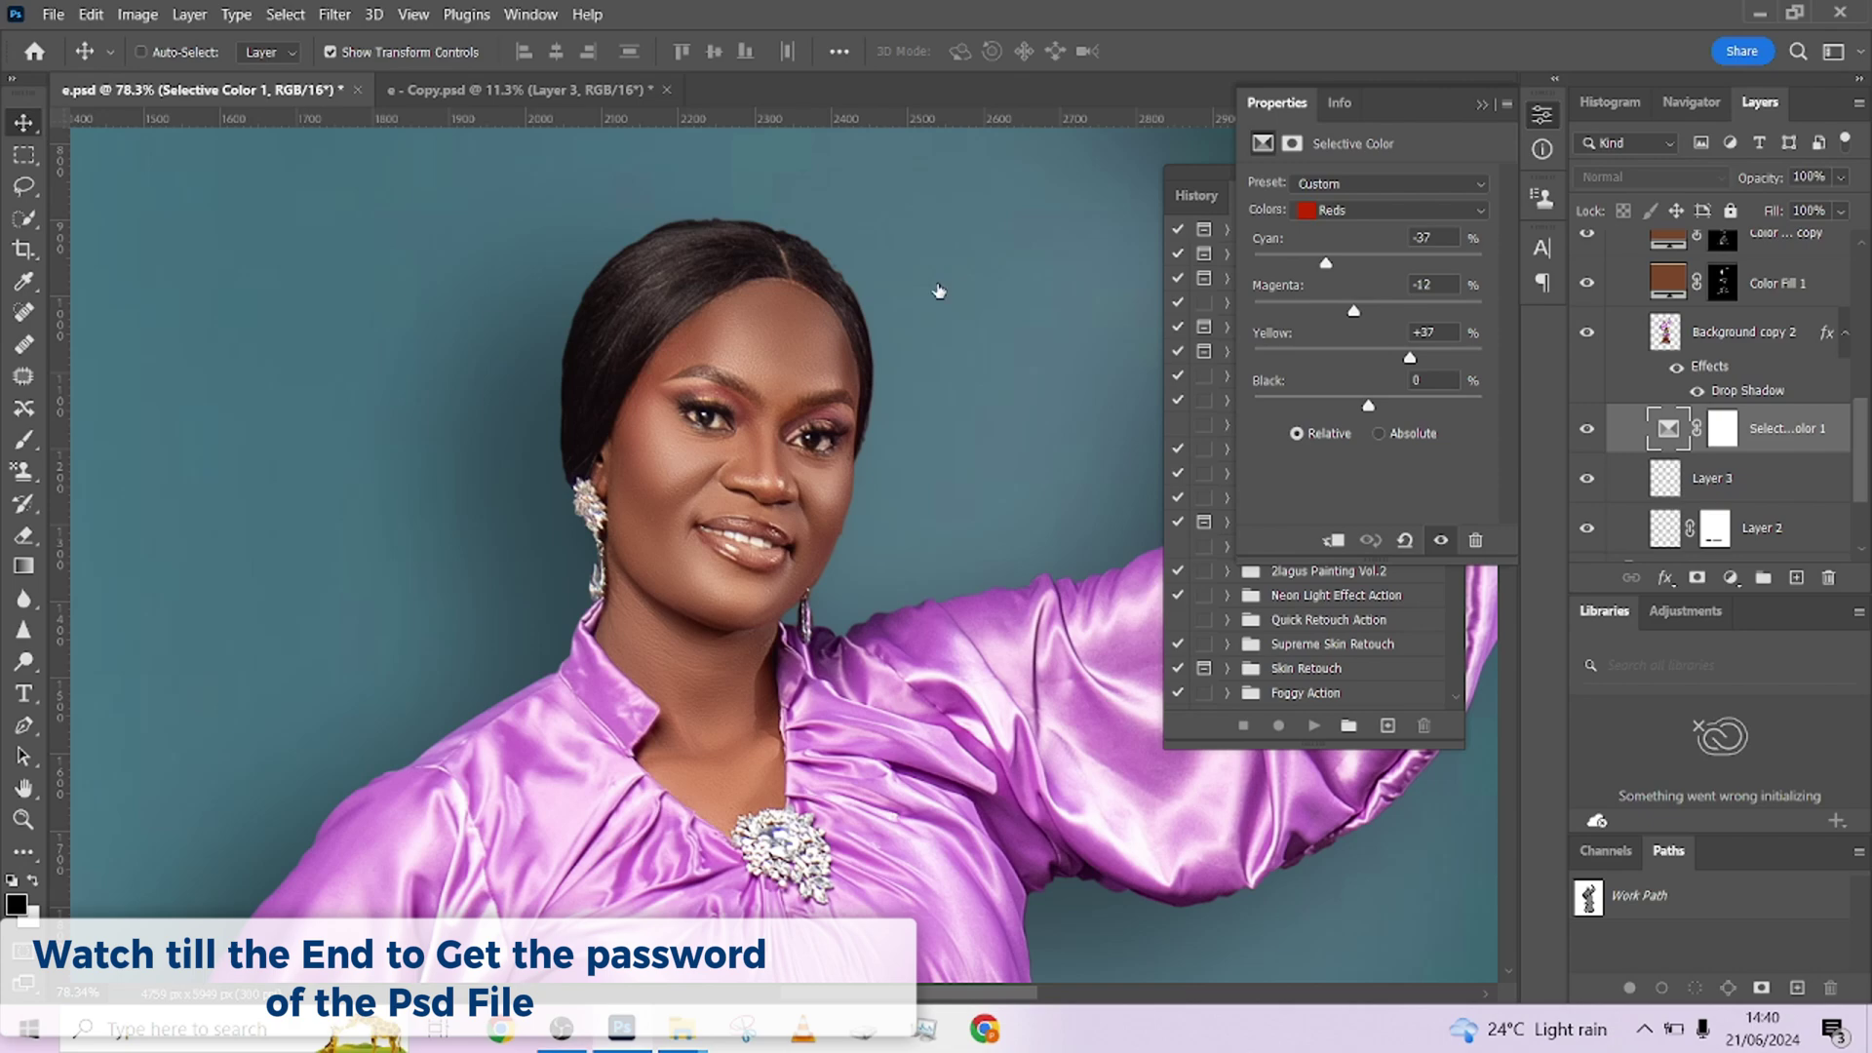
Step: Copy the Selective Color 1 adjustment from e.psd into e - Copy.psd, between Layer 3 and Background copy 2
{"action": "scroll", "coordinate": [988, 419], "scroll_direction": "down", "scroll_amount": 6}
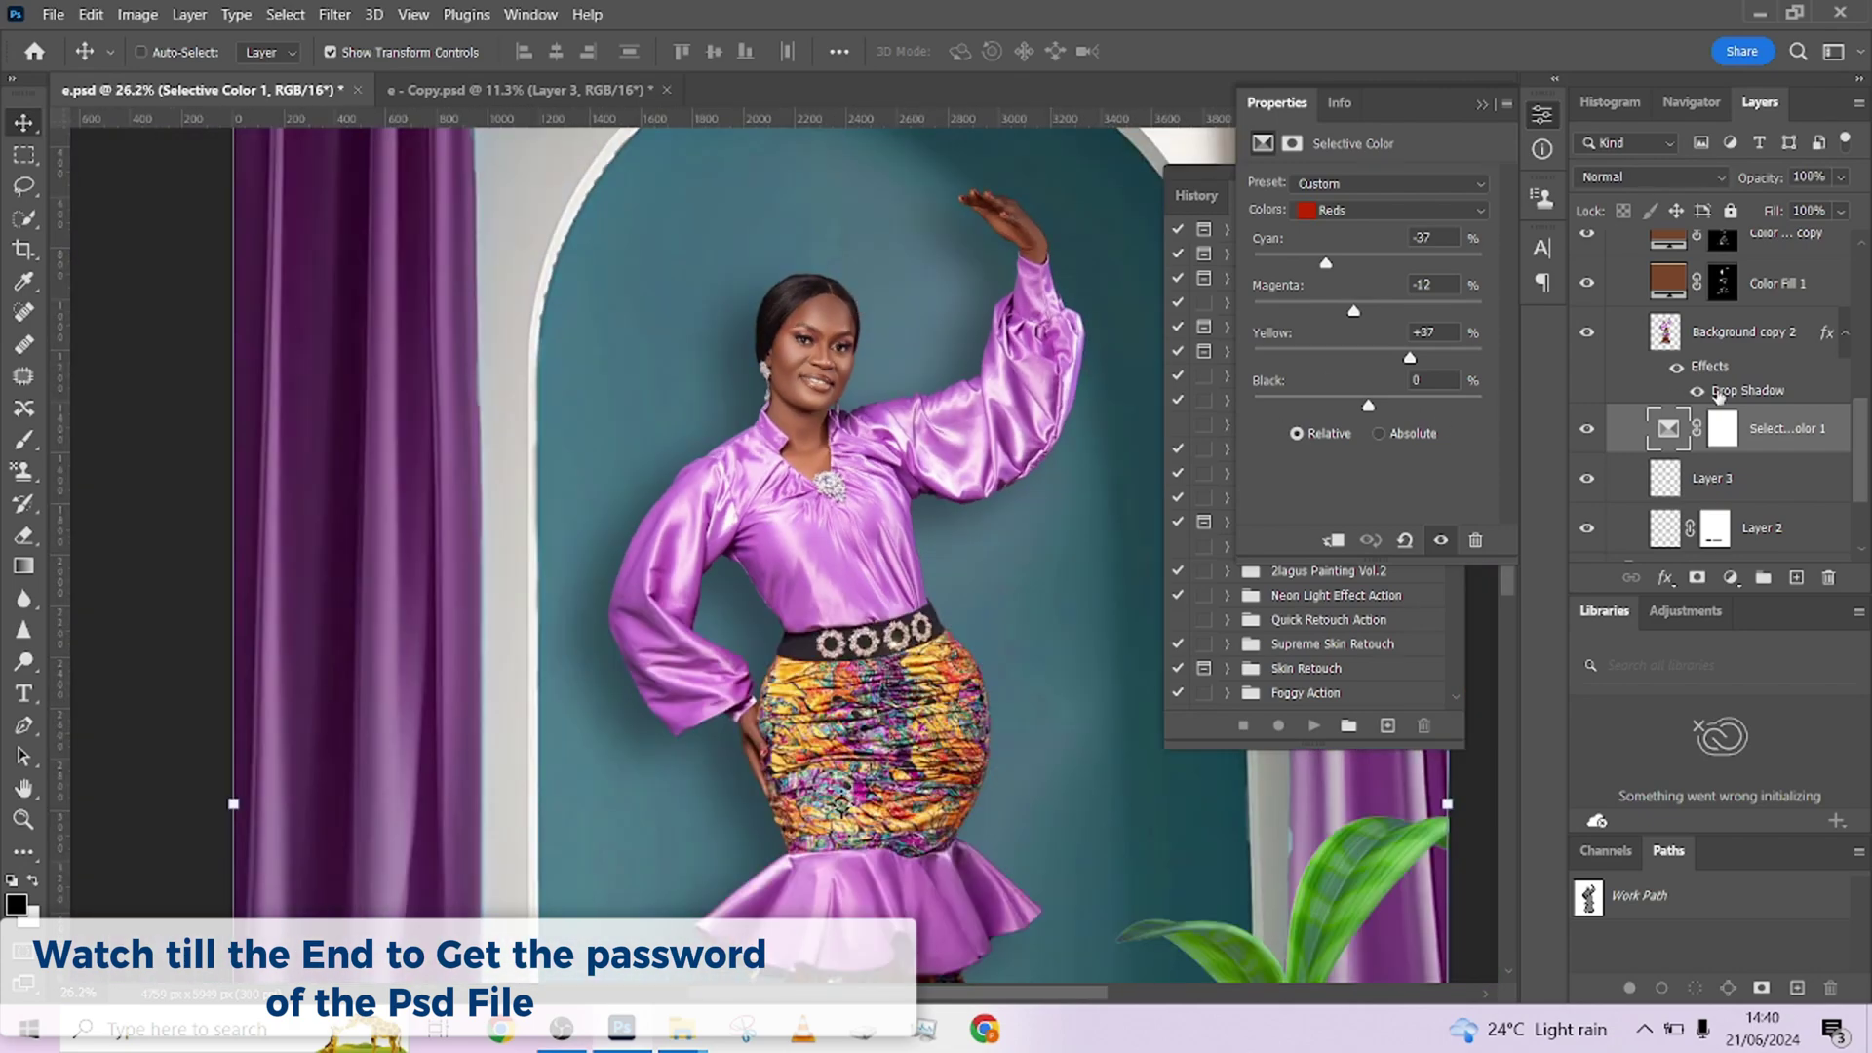
{"action": "scroll", "coordinate": [988, 419], "scroll_direction": "down", "scroll_amount": 2}
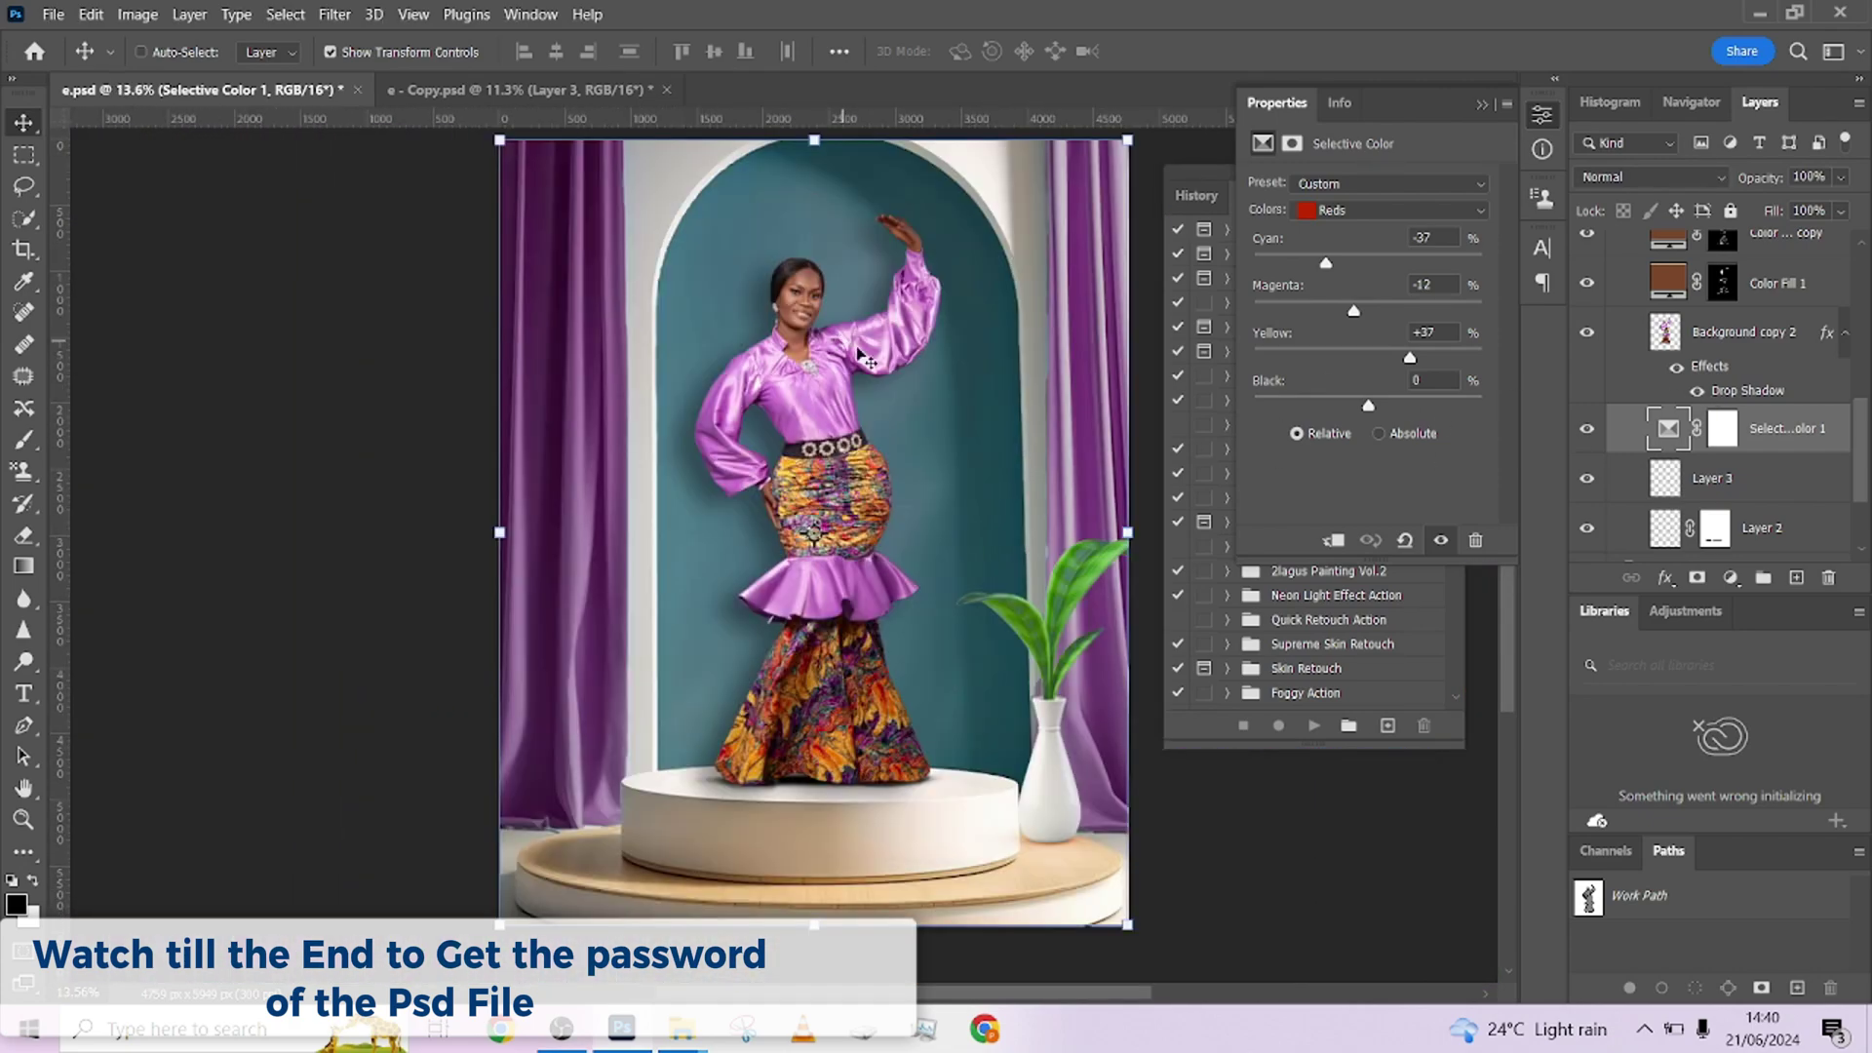
{"action": "left_click_drag", "start_coordinate": [1785, 432], "coordinate": [668, 415]}
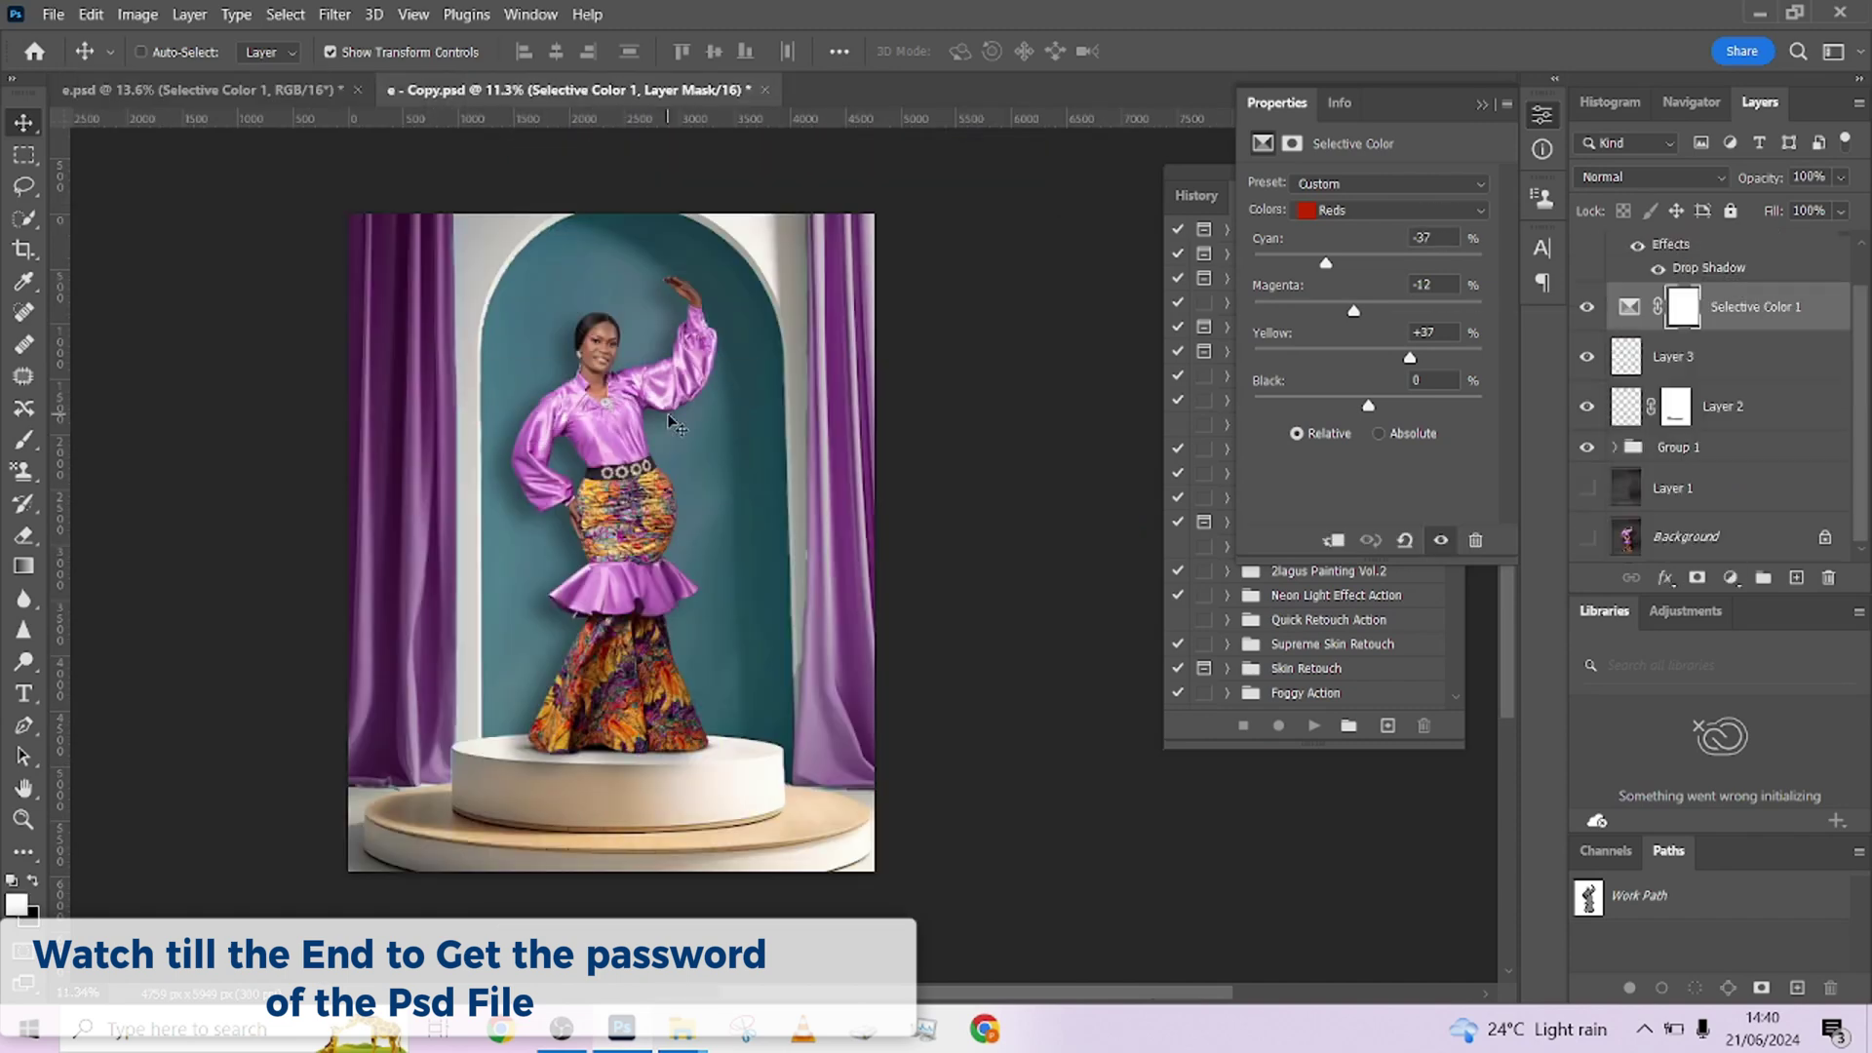
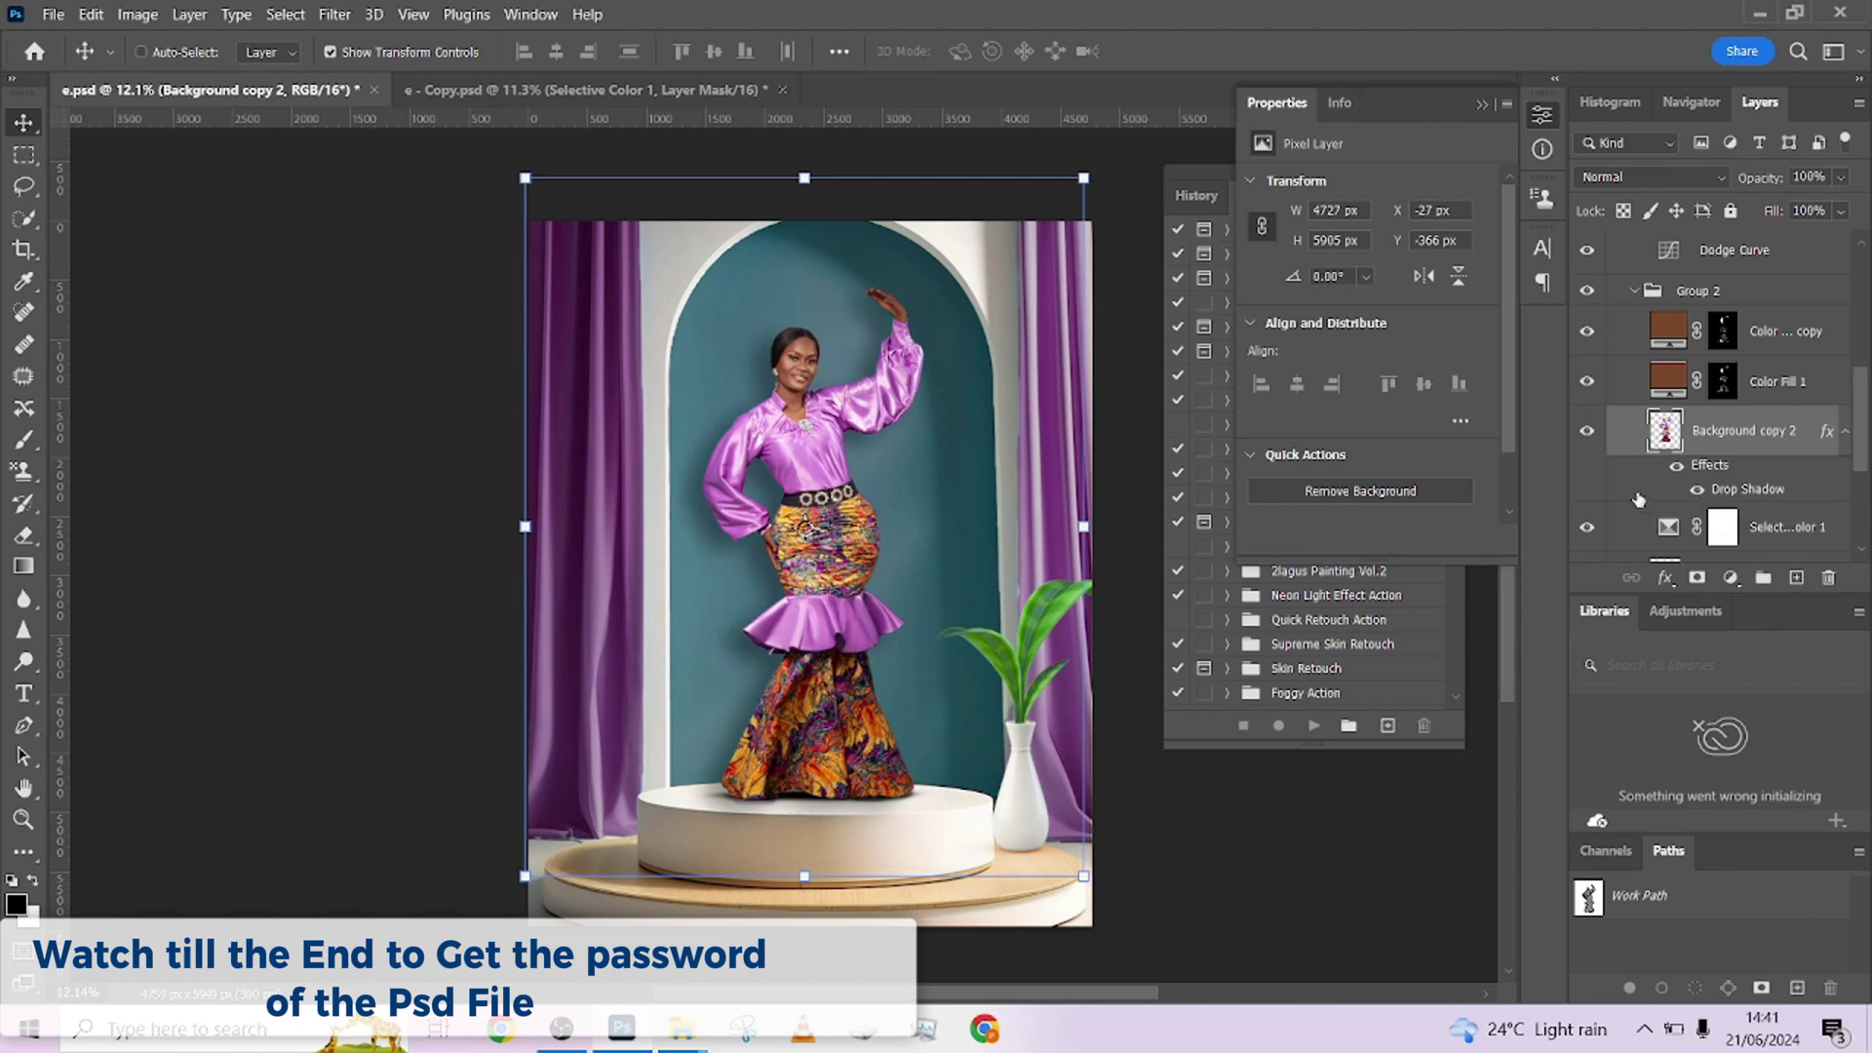
Step: In e - Copy.psd, open the Drop Shadow settings of Background copy 2 and toggle the effect to compare the model's shadow on the backdrop
{"action": "left_click", "coordinate": [494, 92]}
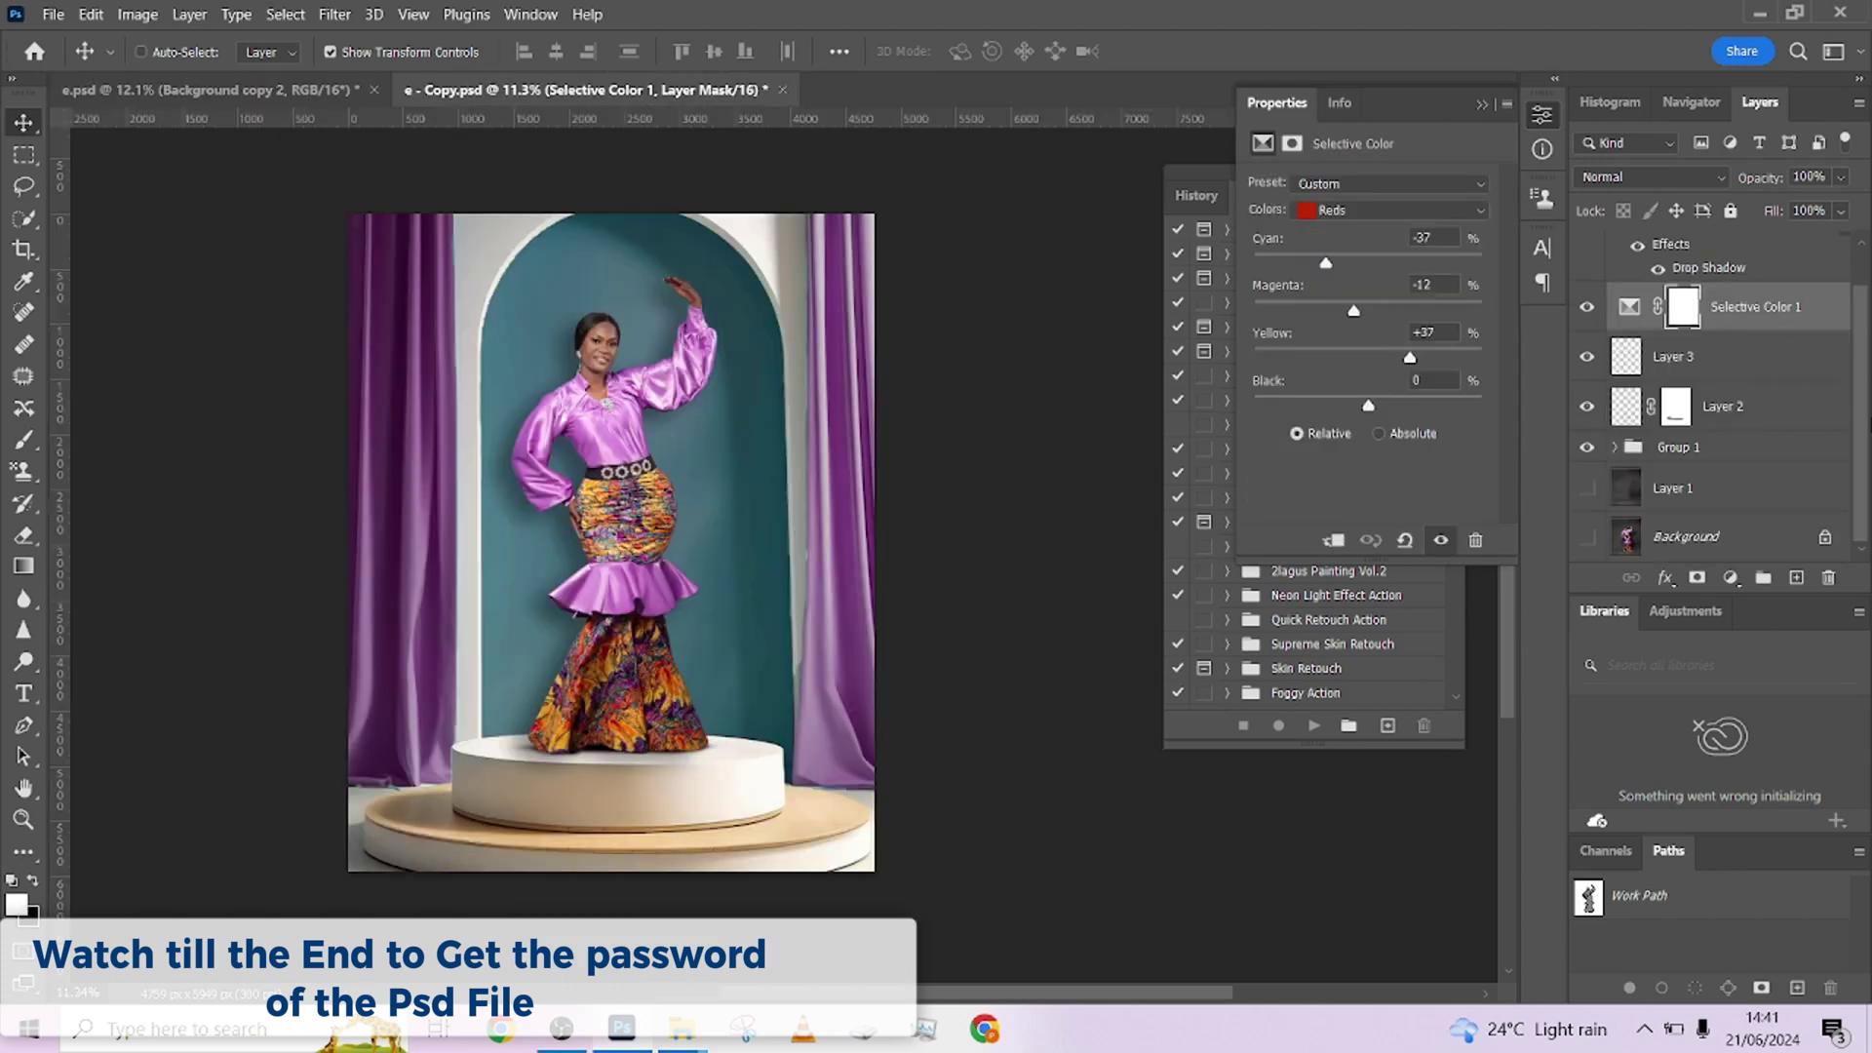
{"action": "scroll", "coordinate": [1868, 388], "scroll_direction": "up", "scroll_amount": 1}
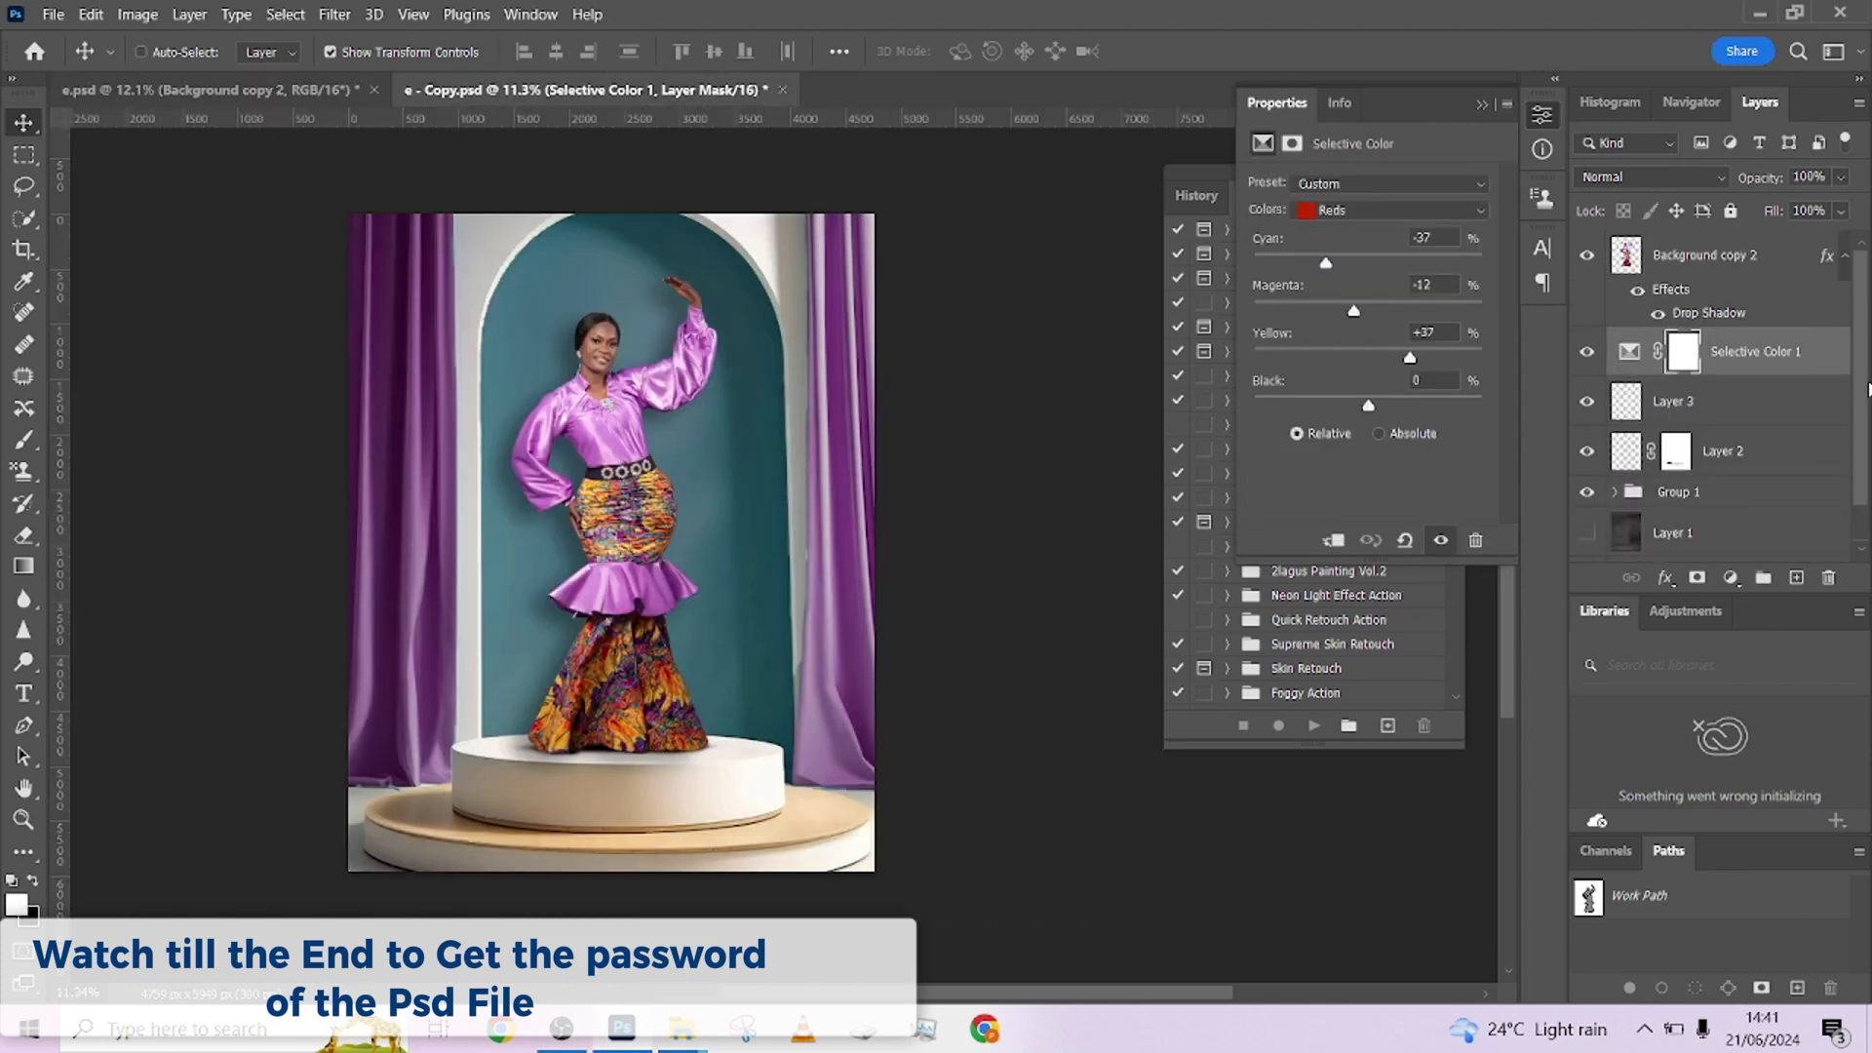
{"action": "left_click", "coordinate": [1715, 312]}
{"action": "double_click", "coordinate": [1793, 258]}
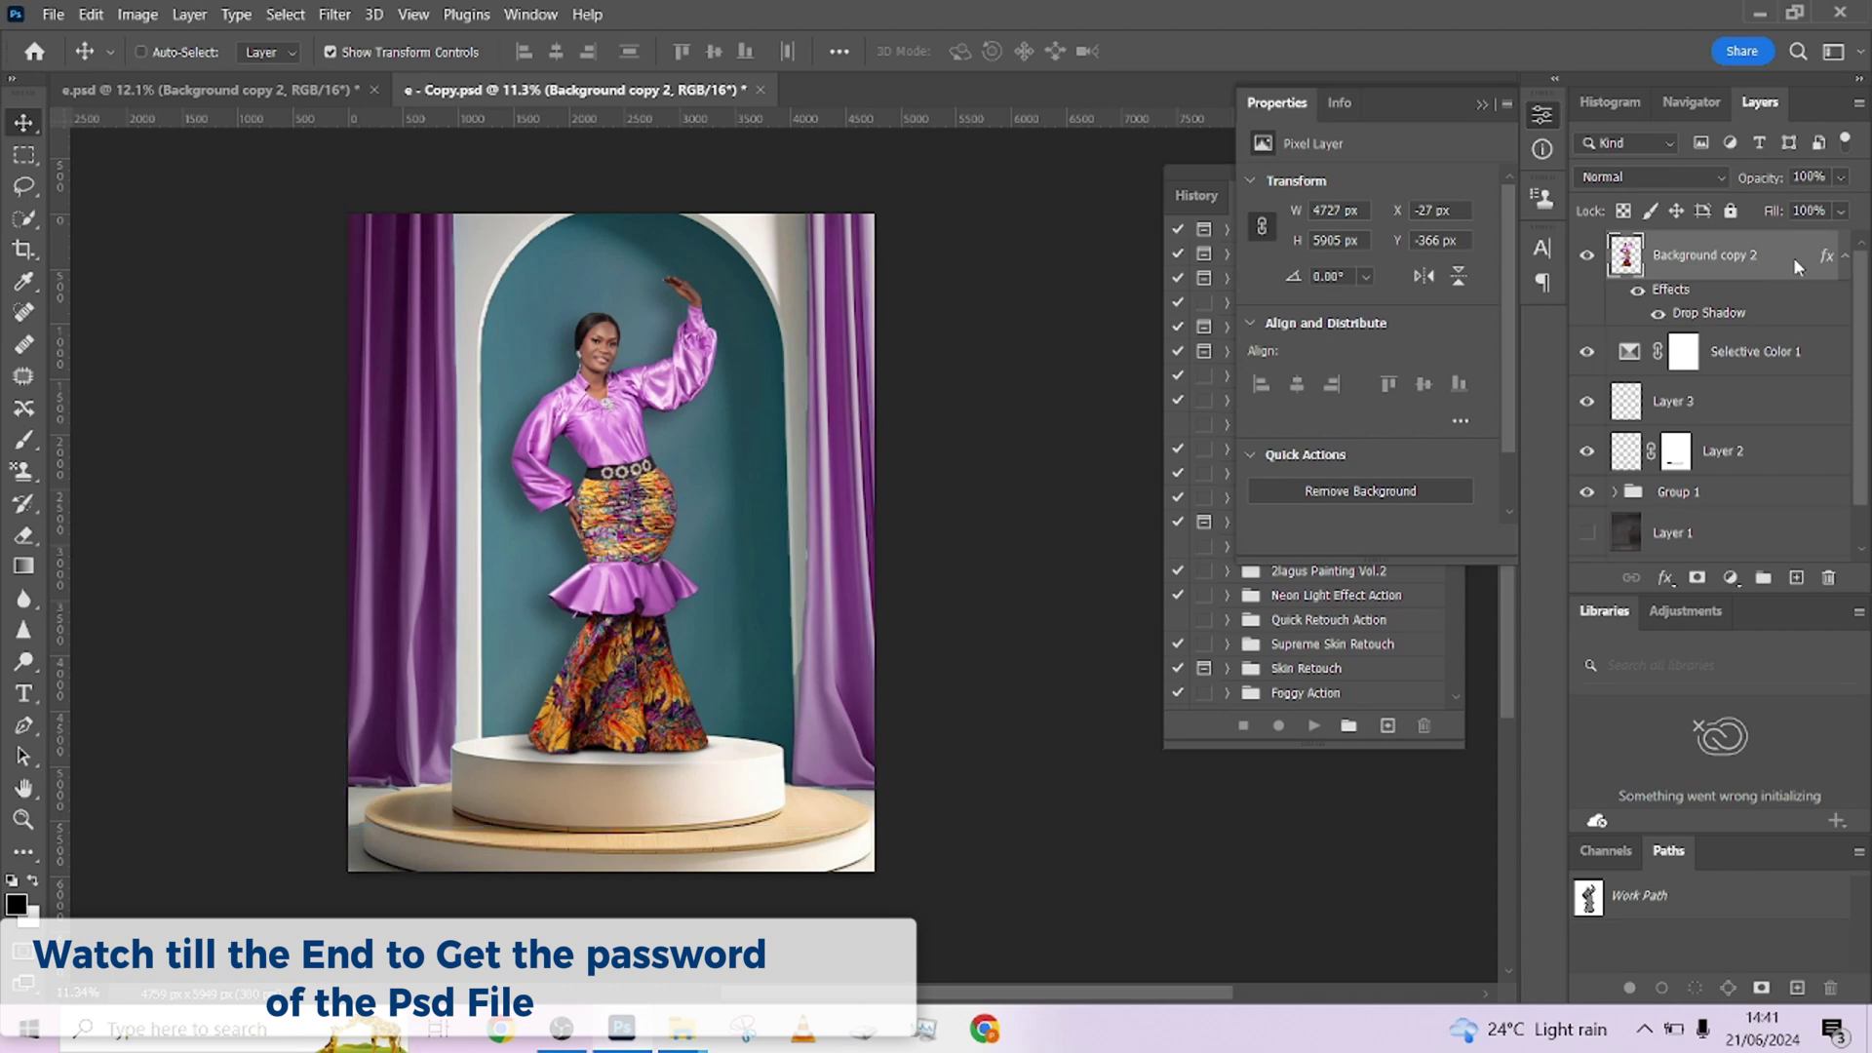
{"action": "left_click_drag", "start_coordinate": [1217, 122], "coordinate": [1344, 135]}
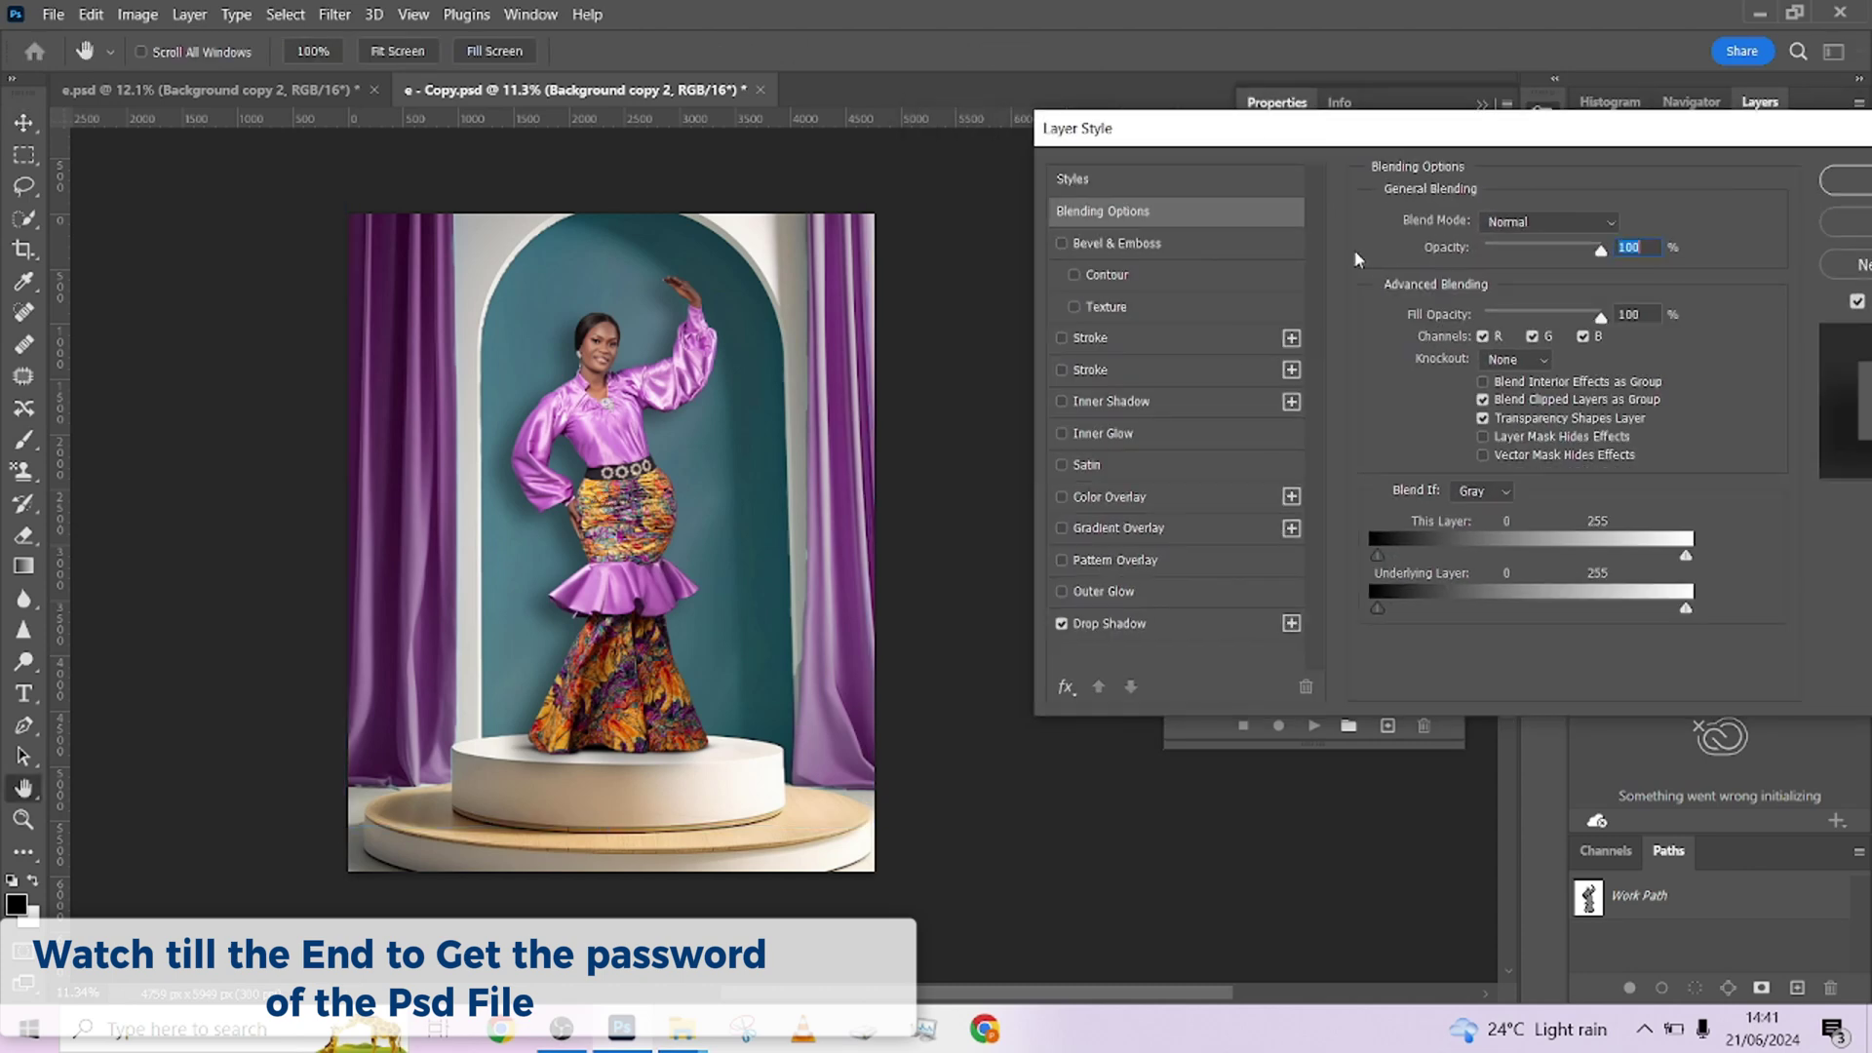
{"action": "left_click", "coordinate": [1102, 628]}
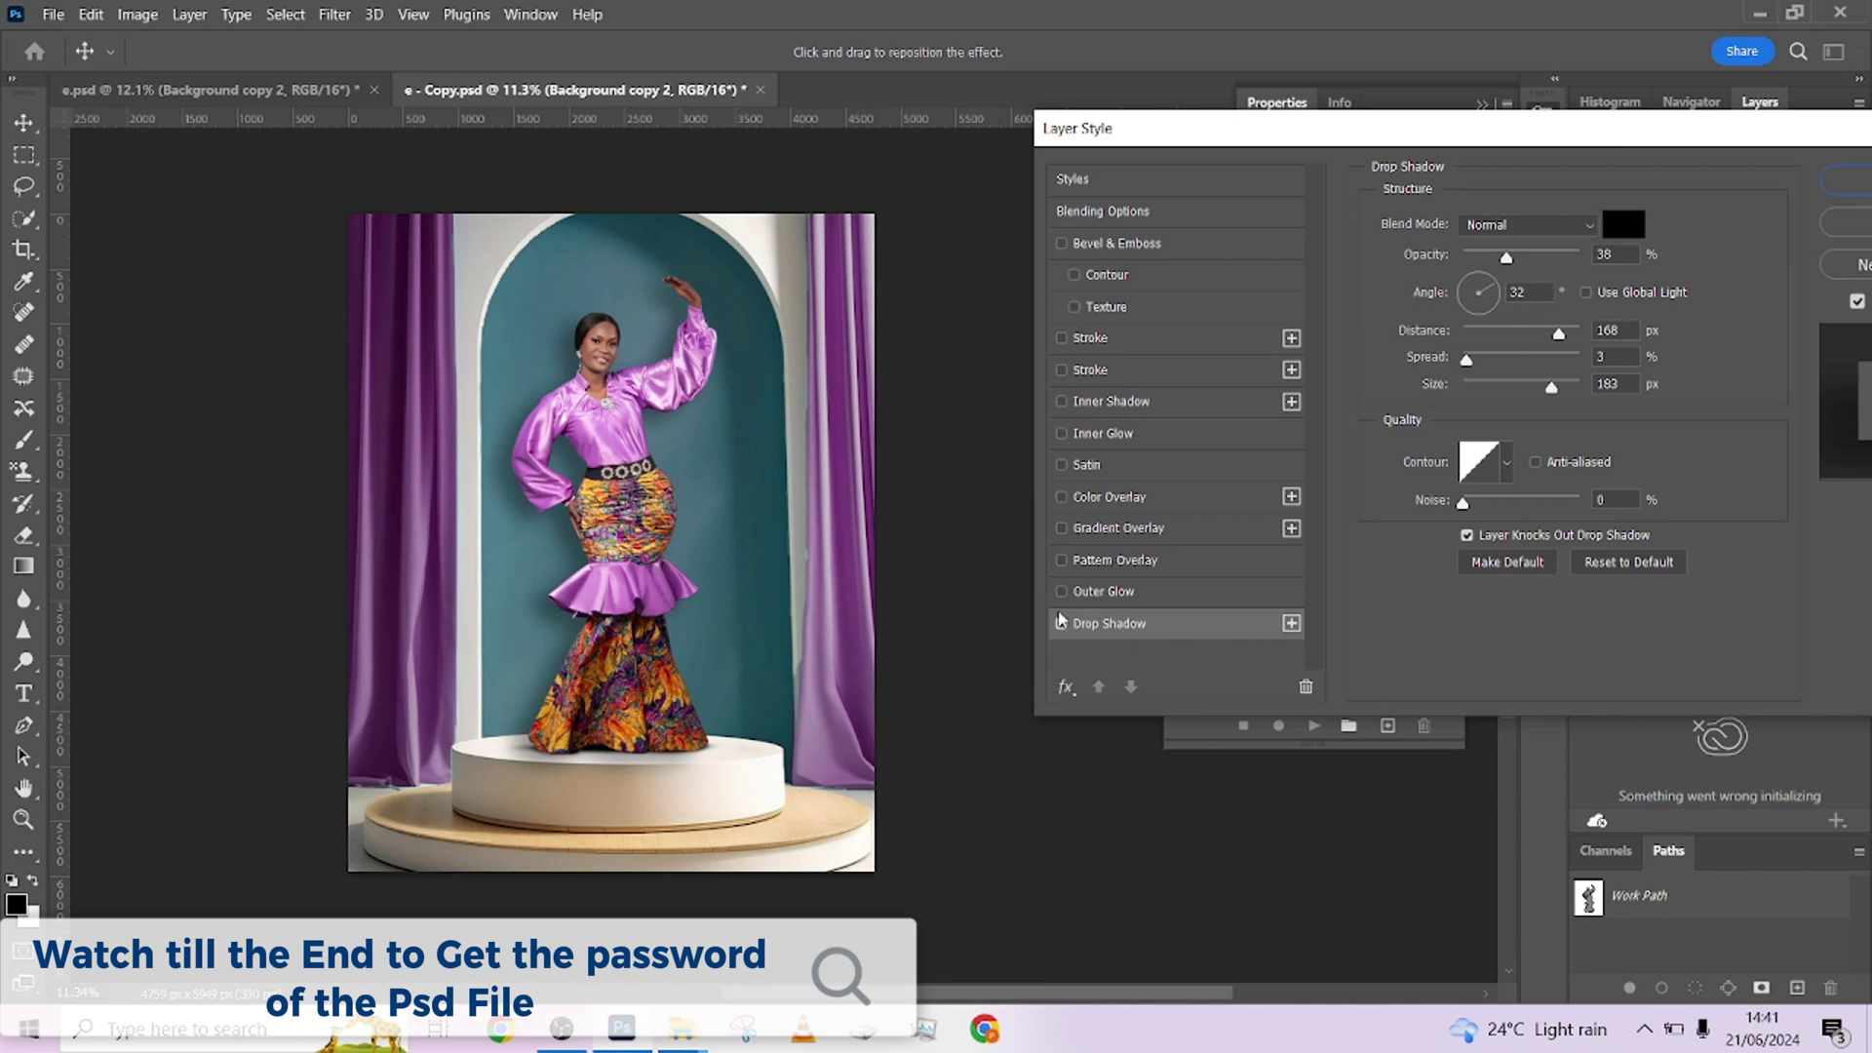
{"action": "left_click", "coordinate": [1060, 624]}
{"action": "left_click", "coordinate": [1061, 624]}
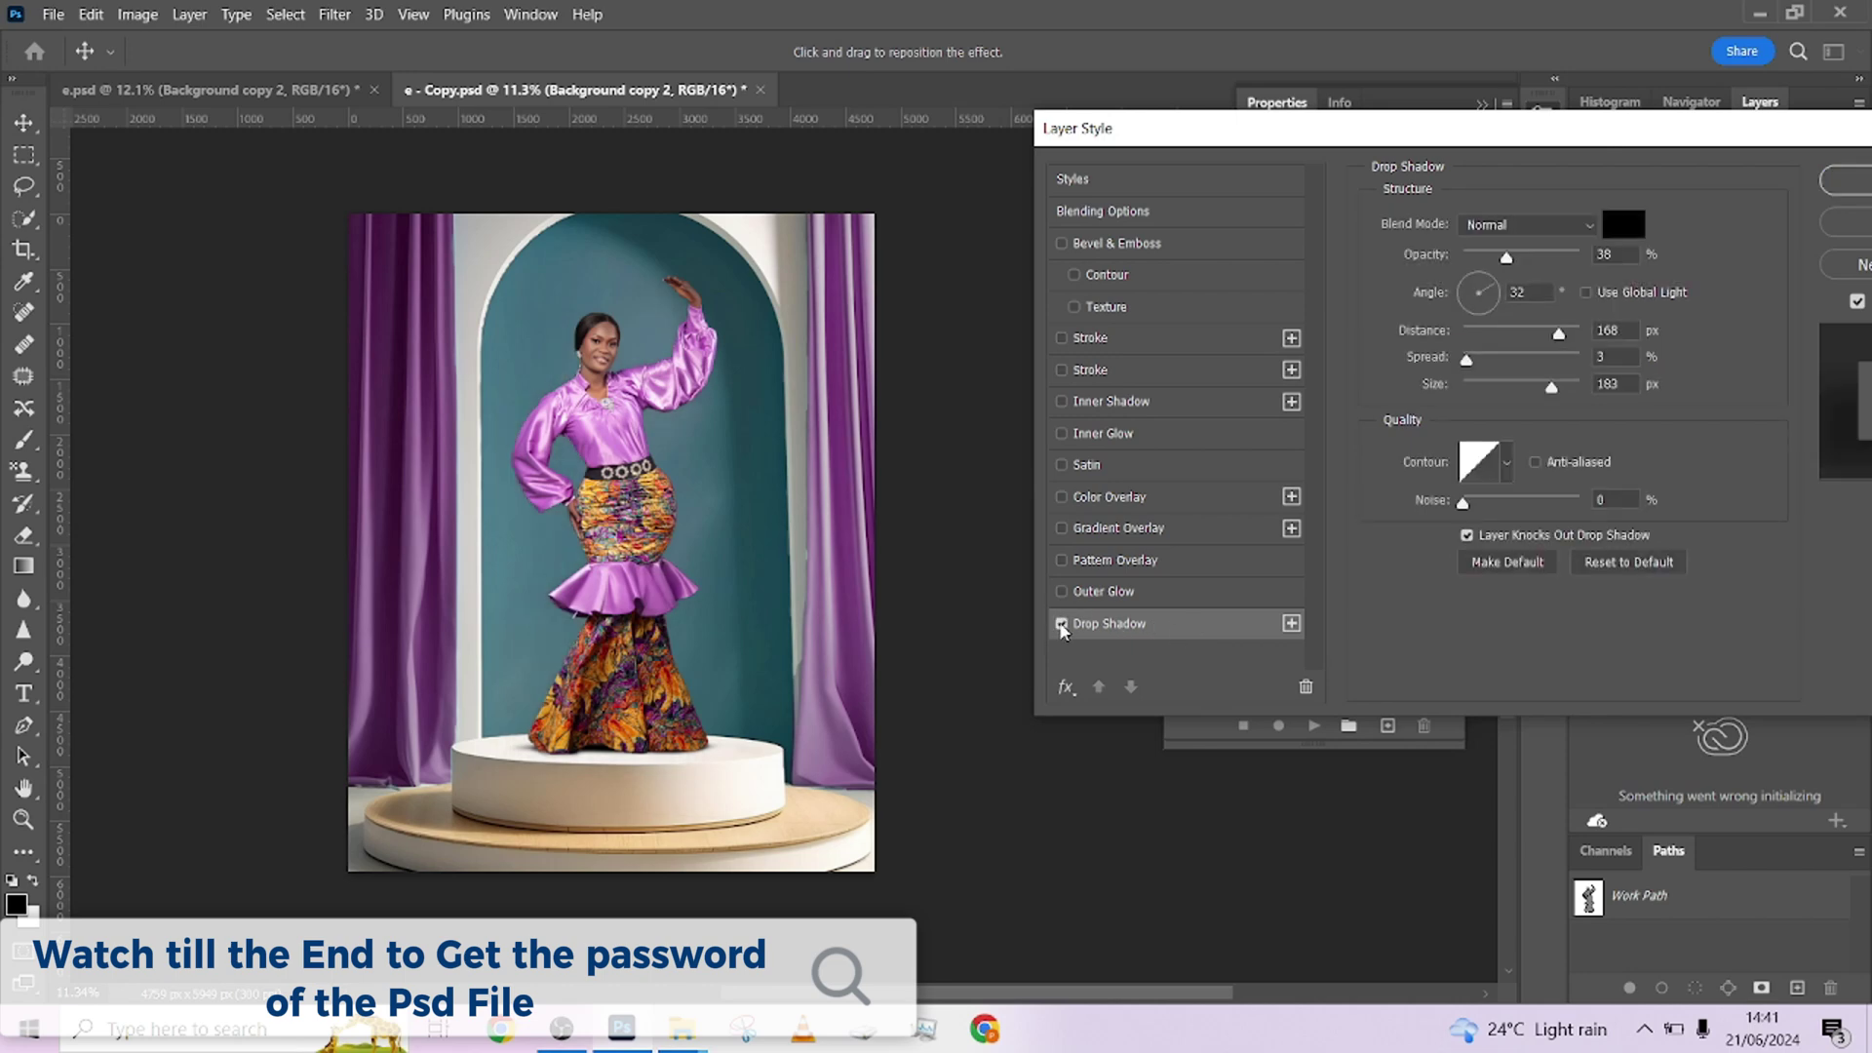
{"action": "left_click", "coordinate": [1060, 624]}
{"action": "left_click", "coordinate": [1061, 624]}
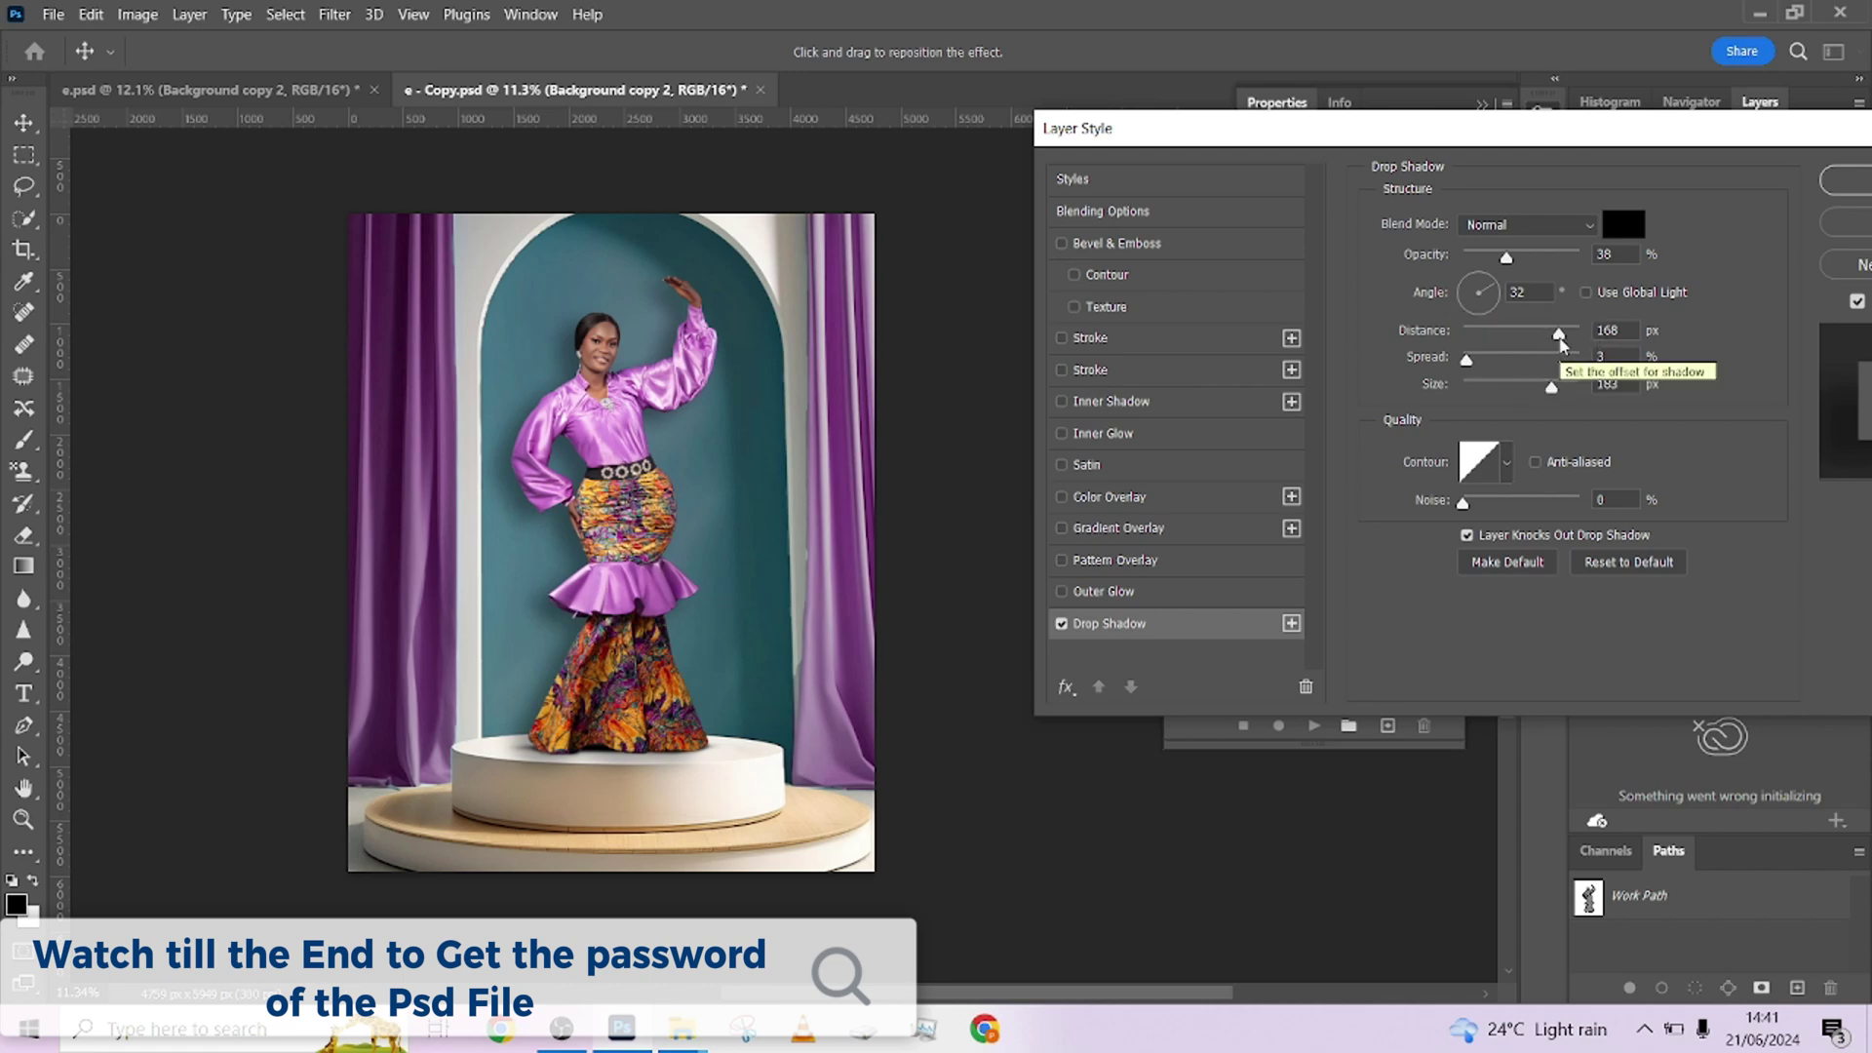
Step: Try Drop Shadow sizes of 0 px and 250 px on Background copy 2, discard them, and toggle the effect to compare
{"action": "left_click_drag", "start_coordinate": [1558, 334], "coordinate": [1464, 363]}
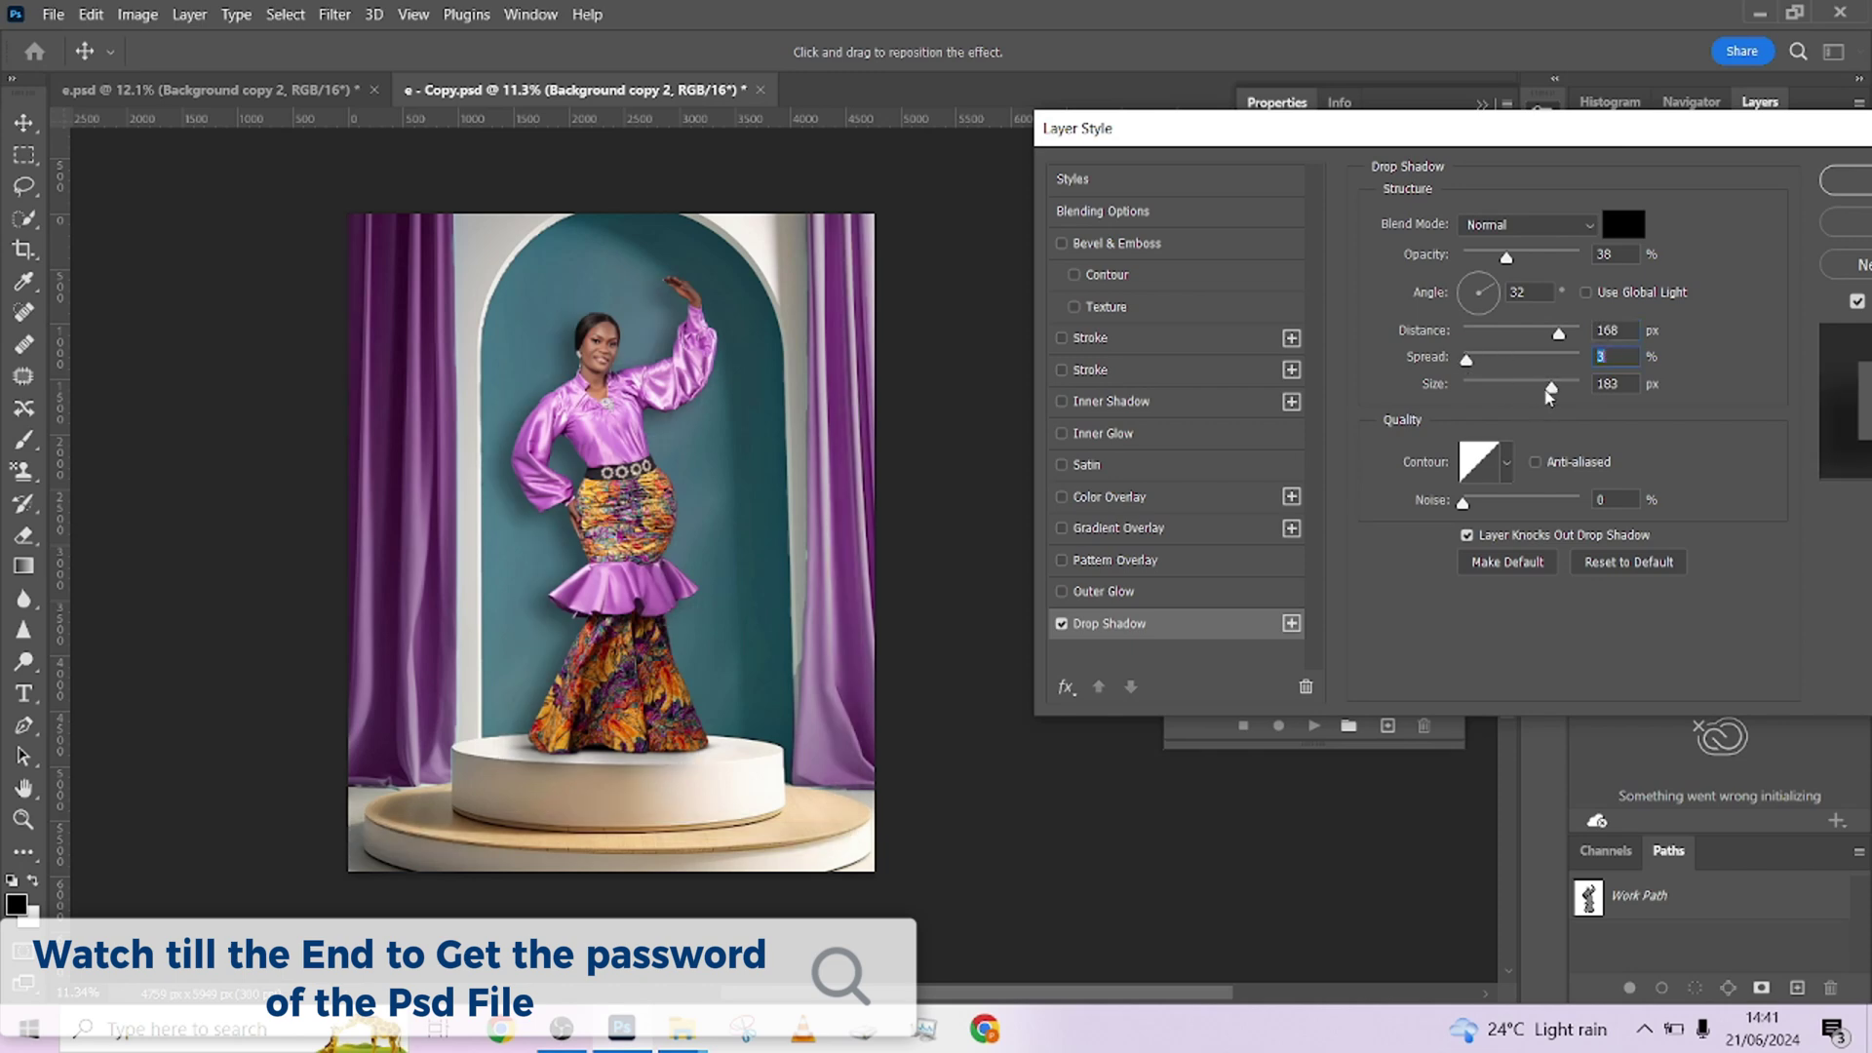
{"action": "left_click_drag", "start_coordinate": [1550, 390], "coordinate": [1462, 390]}
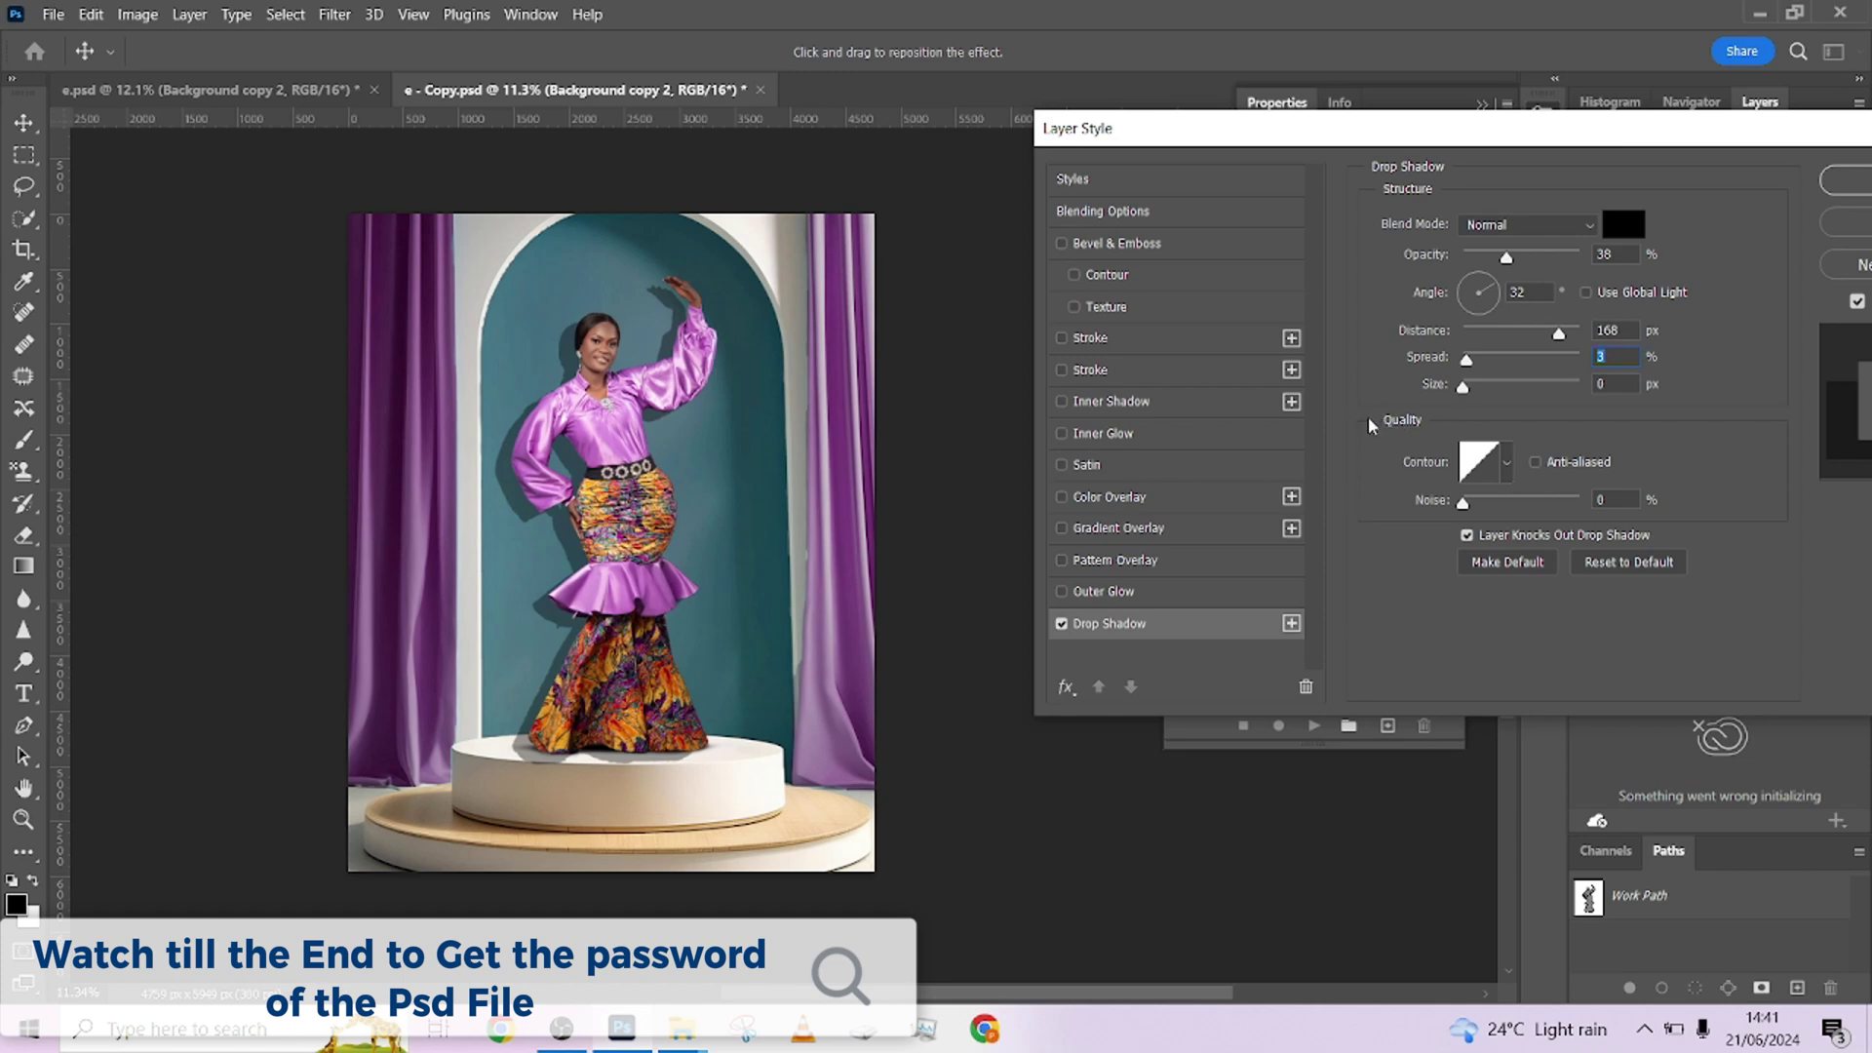
{"action": "left_click_drag", "start_coordinate": [1462, 386], "coordinate": [1588, 424]}
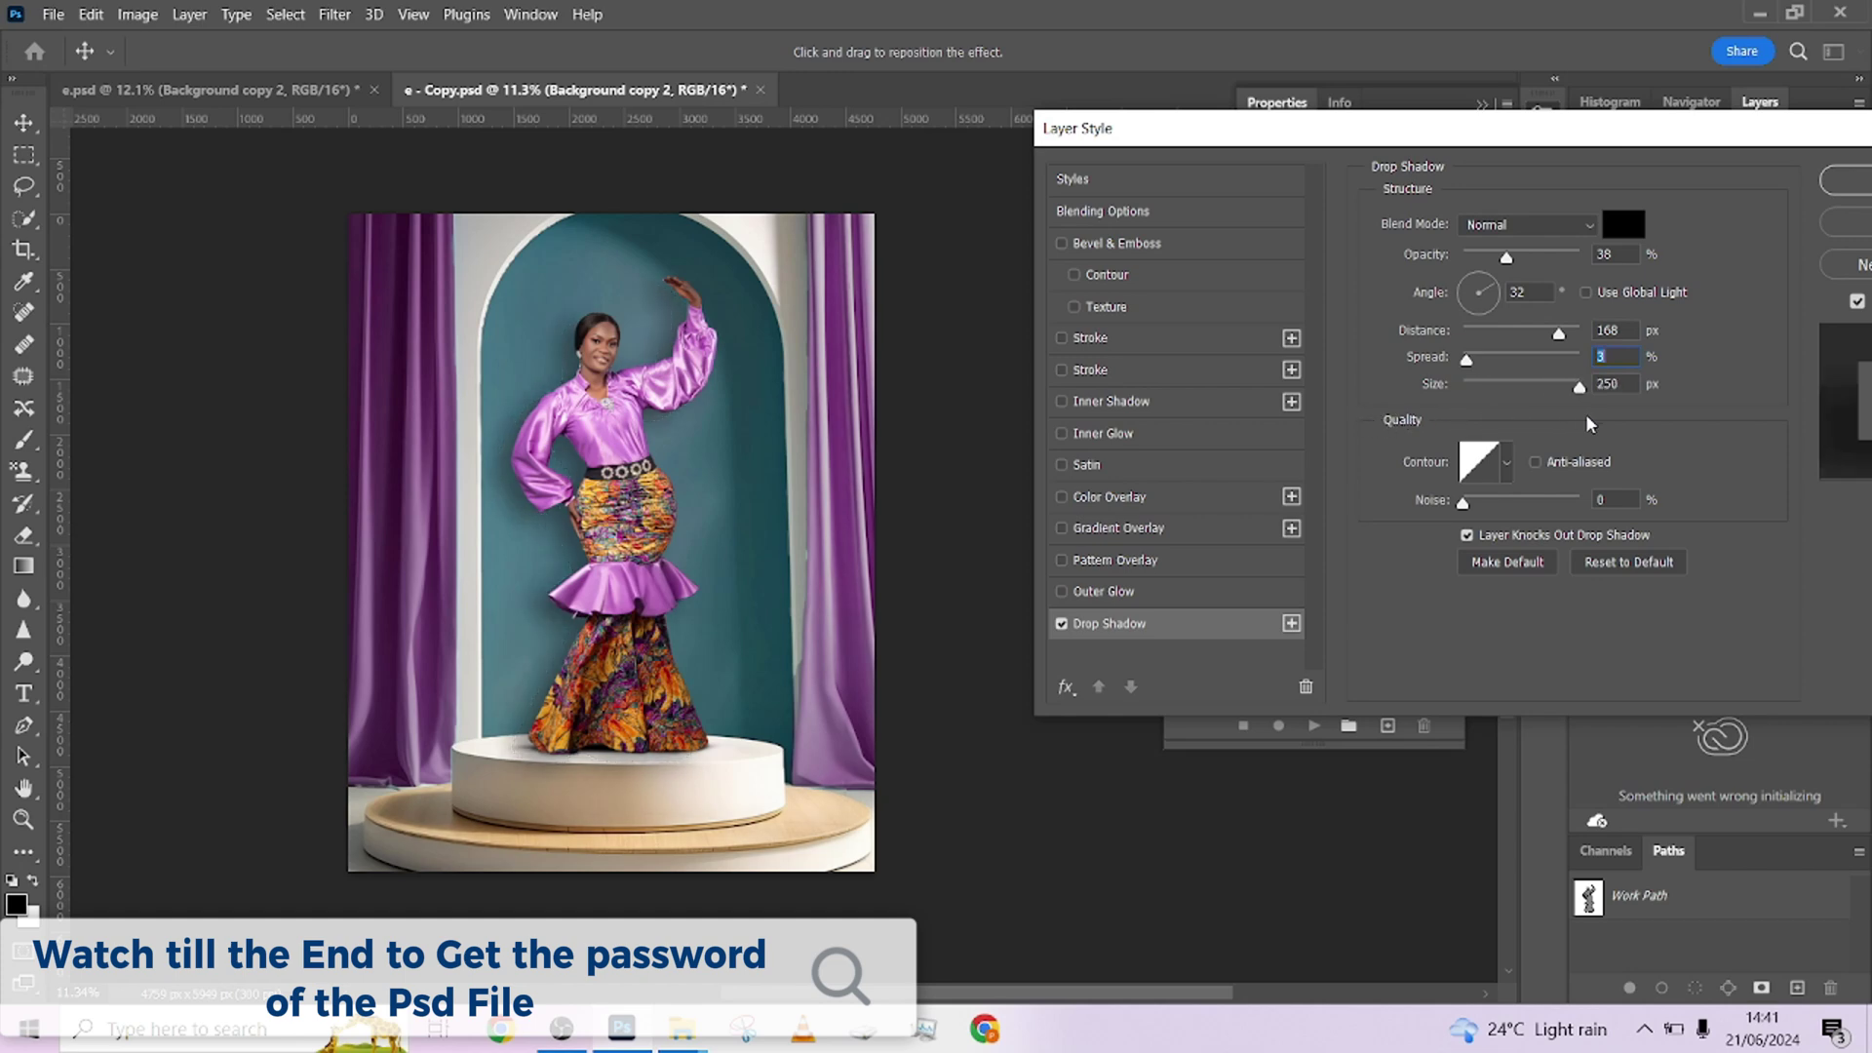
{"action": "left_click", "coordinate": [1842, 222]}
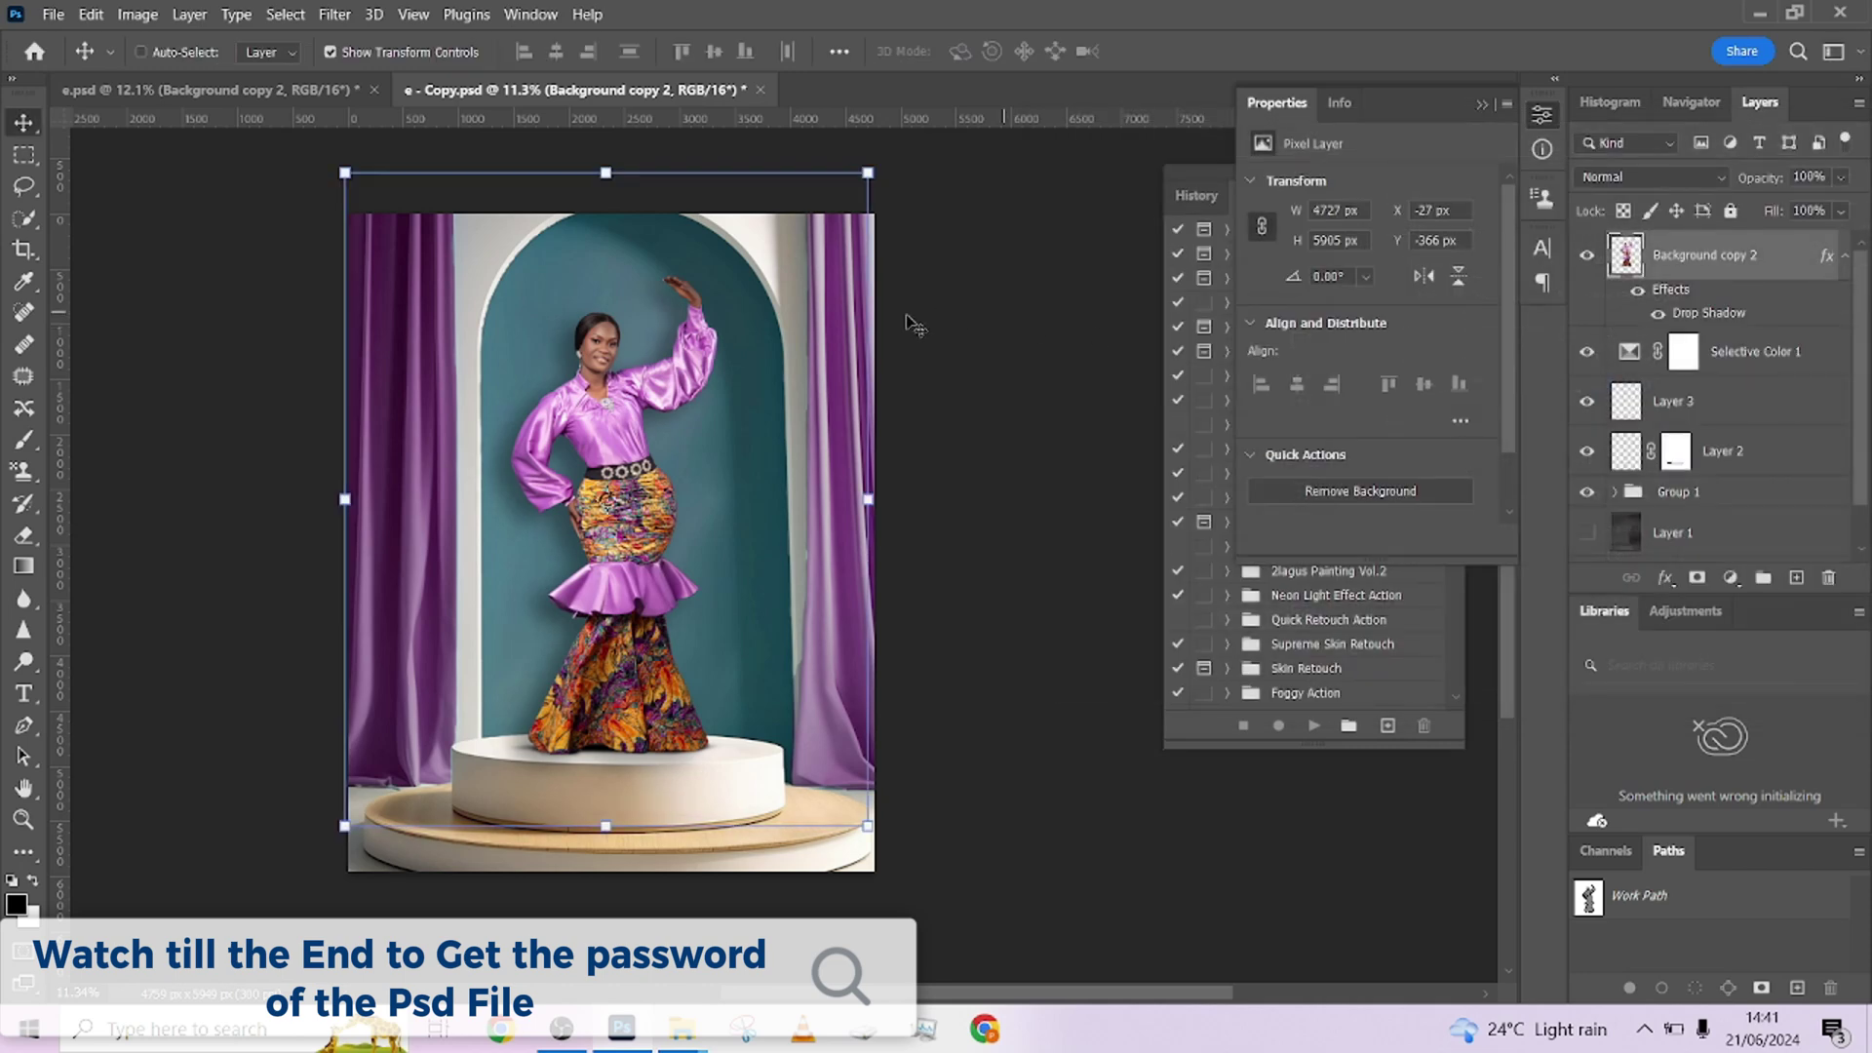
{"action": "left_click", "coordinate": [1657, 317]}
{"action": "left_click", "coordinate": [1658, 315]}
{"action": "scroll", "coordinate": [359, 151], "scroll_direction": "up", "scroll_amount": 1}
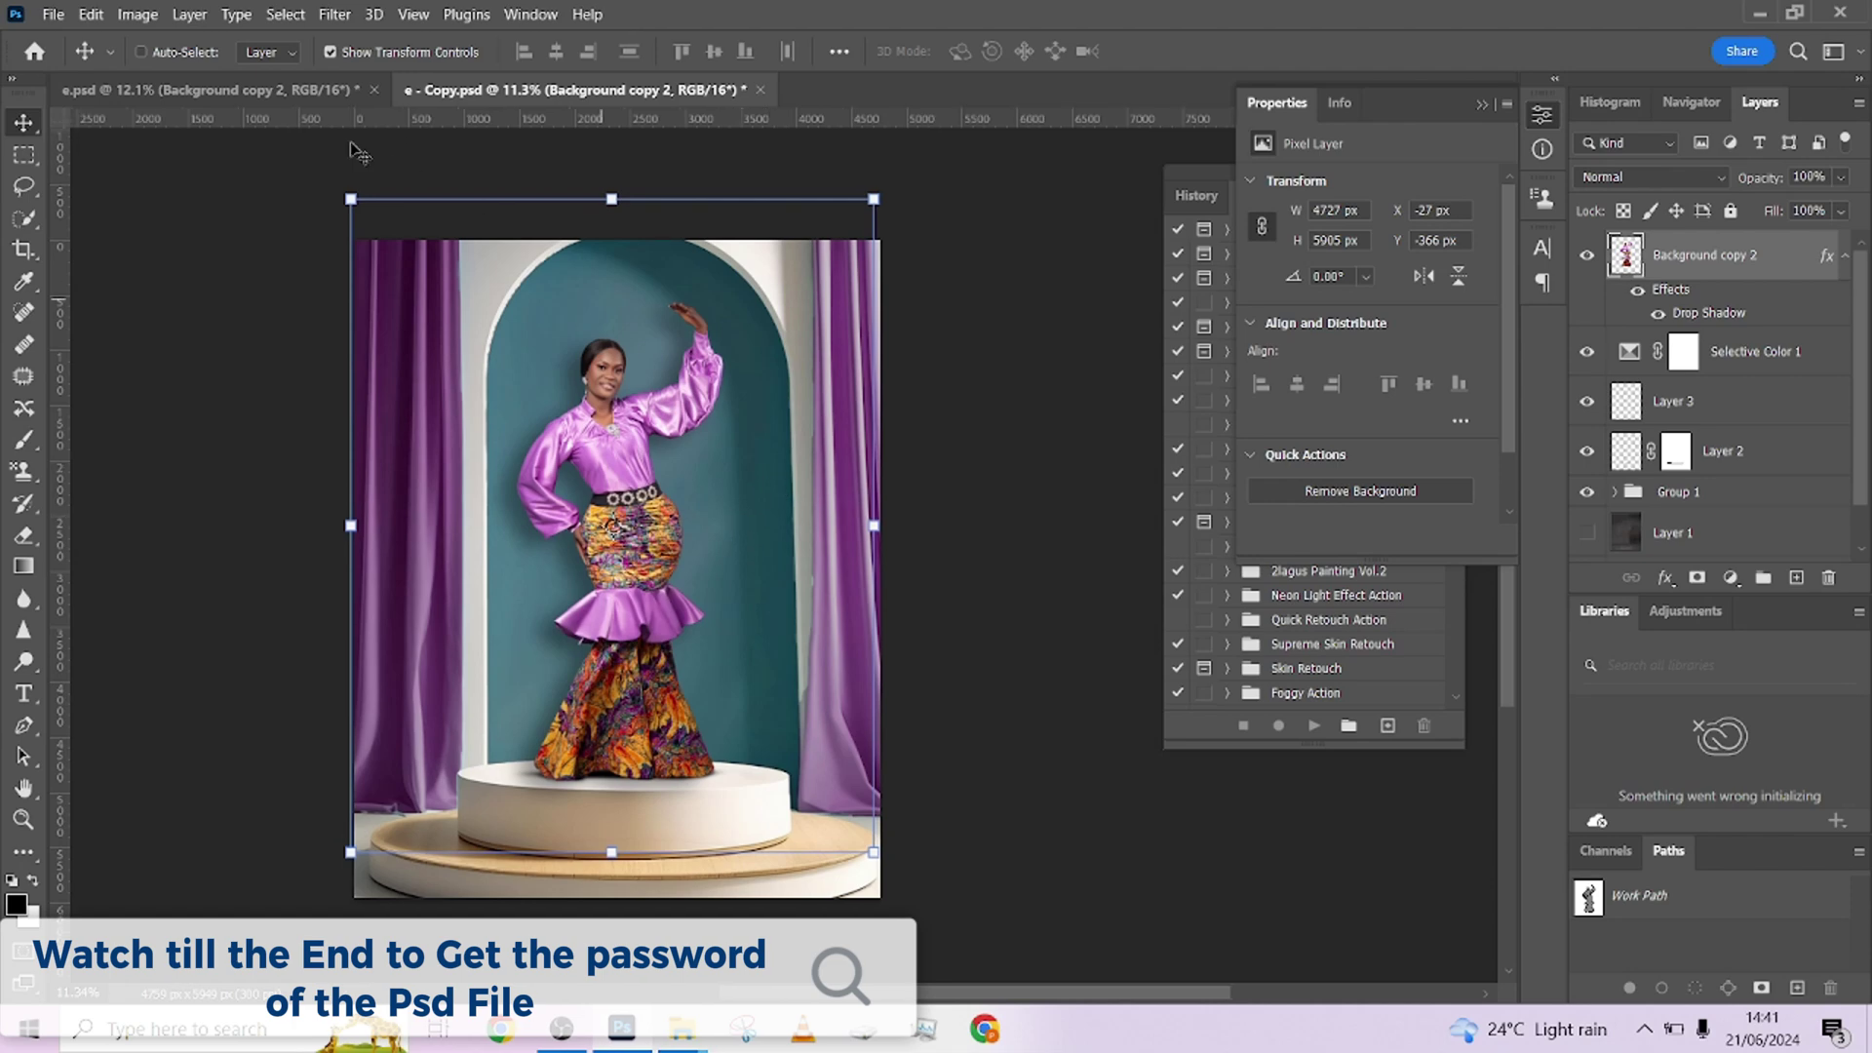
Step: In e.psd, copy the hex colour 73492f from the Color Fill 1 copy layer in Group 2
{"action": "left_click", "coordinate": [279, 89]}
{"action": "left_click", "coordinate": [1798, 456]}
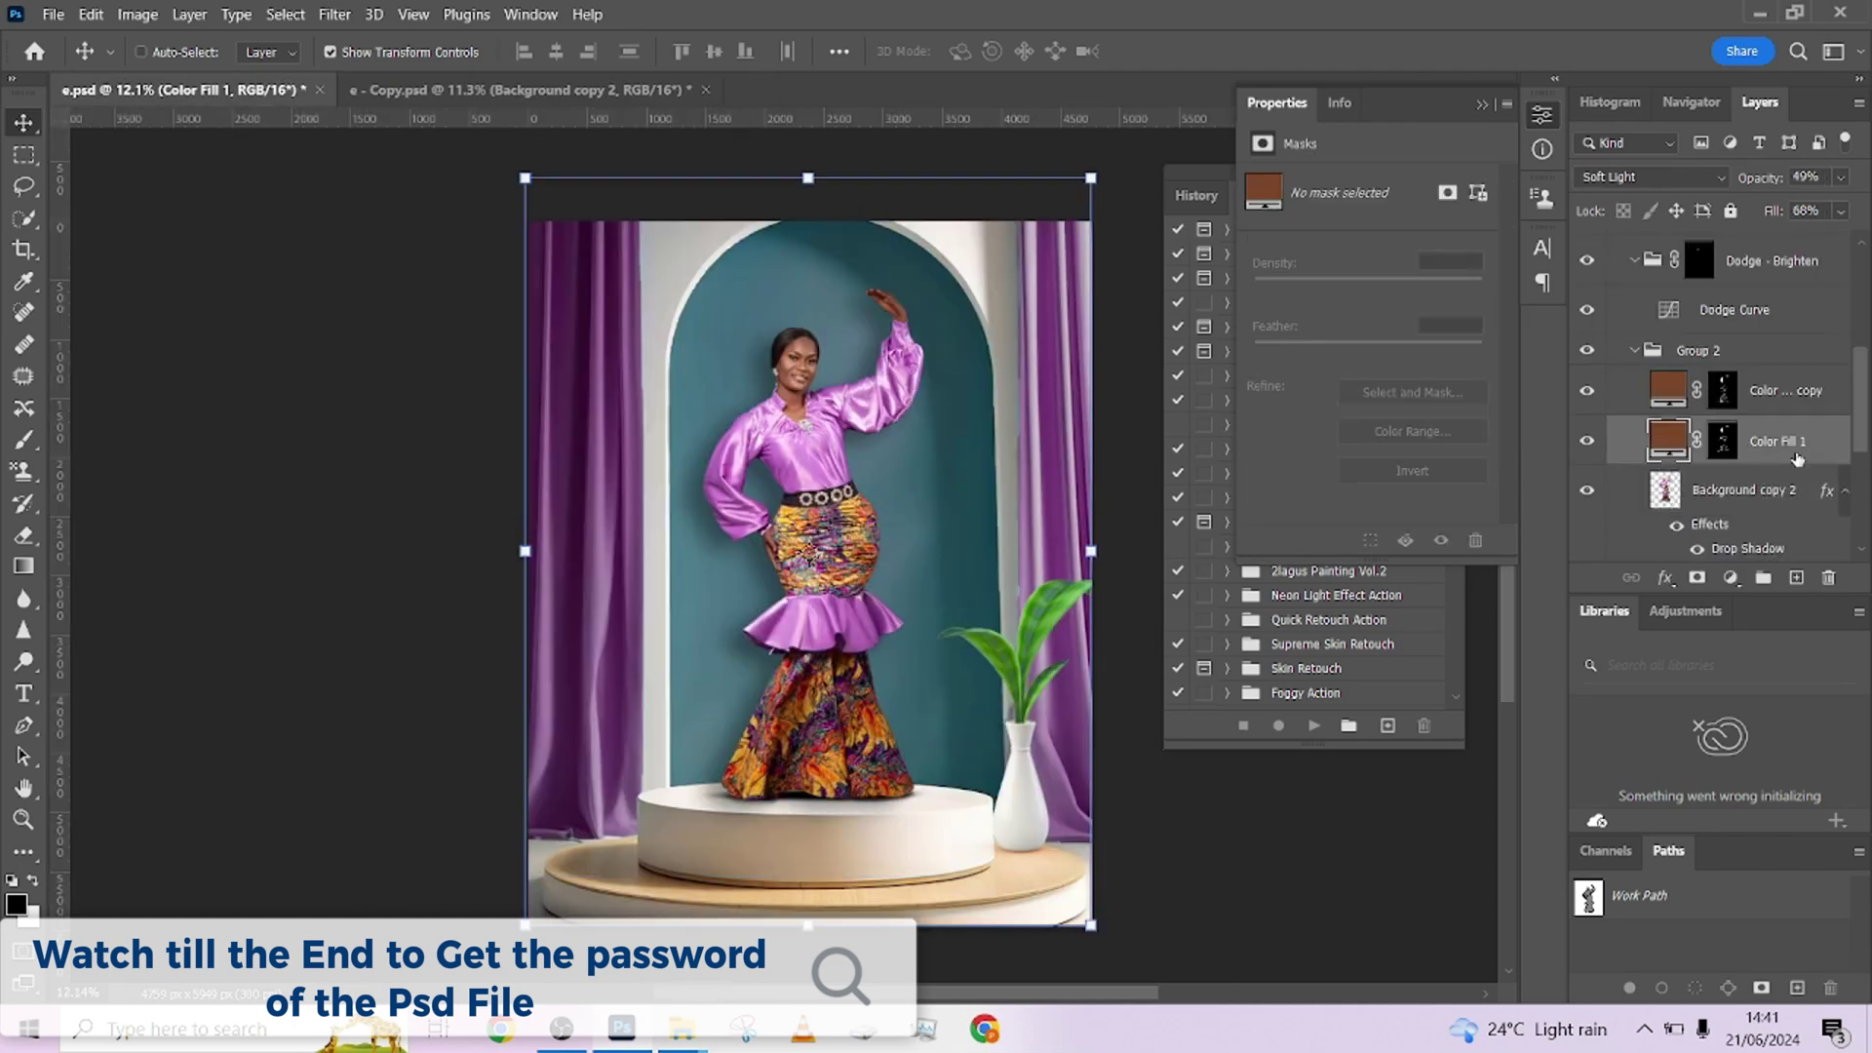
{"action": "key", "text": "alt+shift+c"}
{"action": "left_click", "coordinate": [1766, 400]}
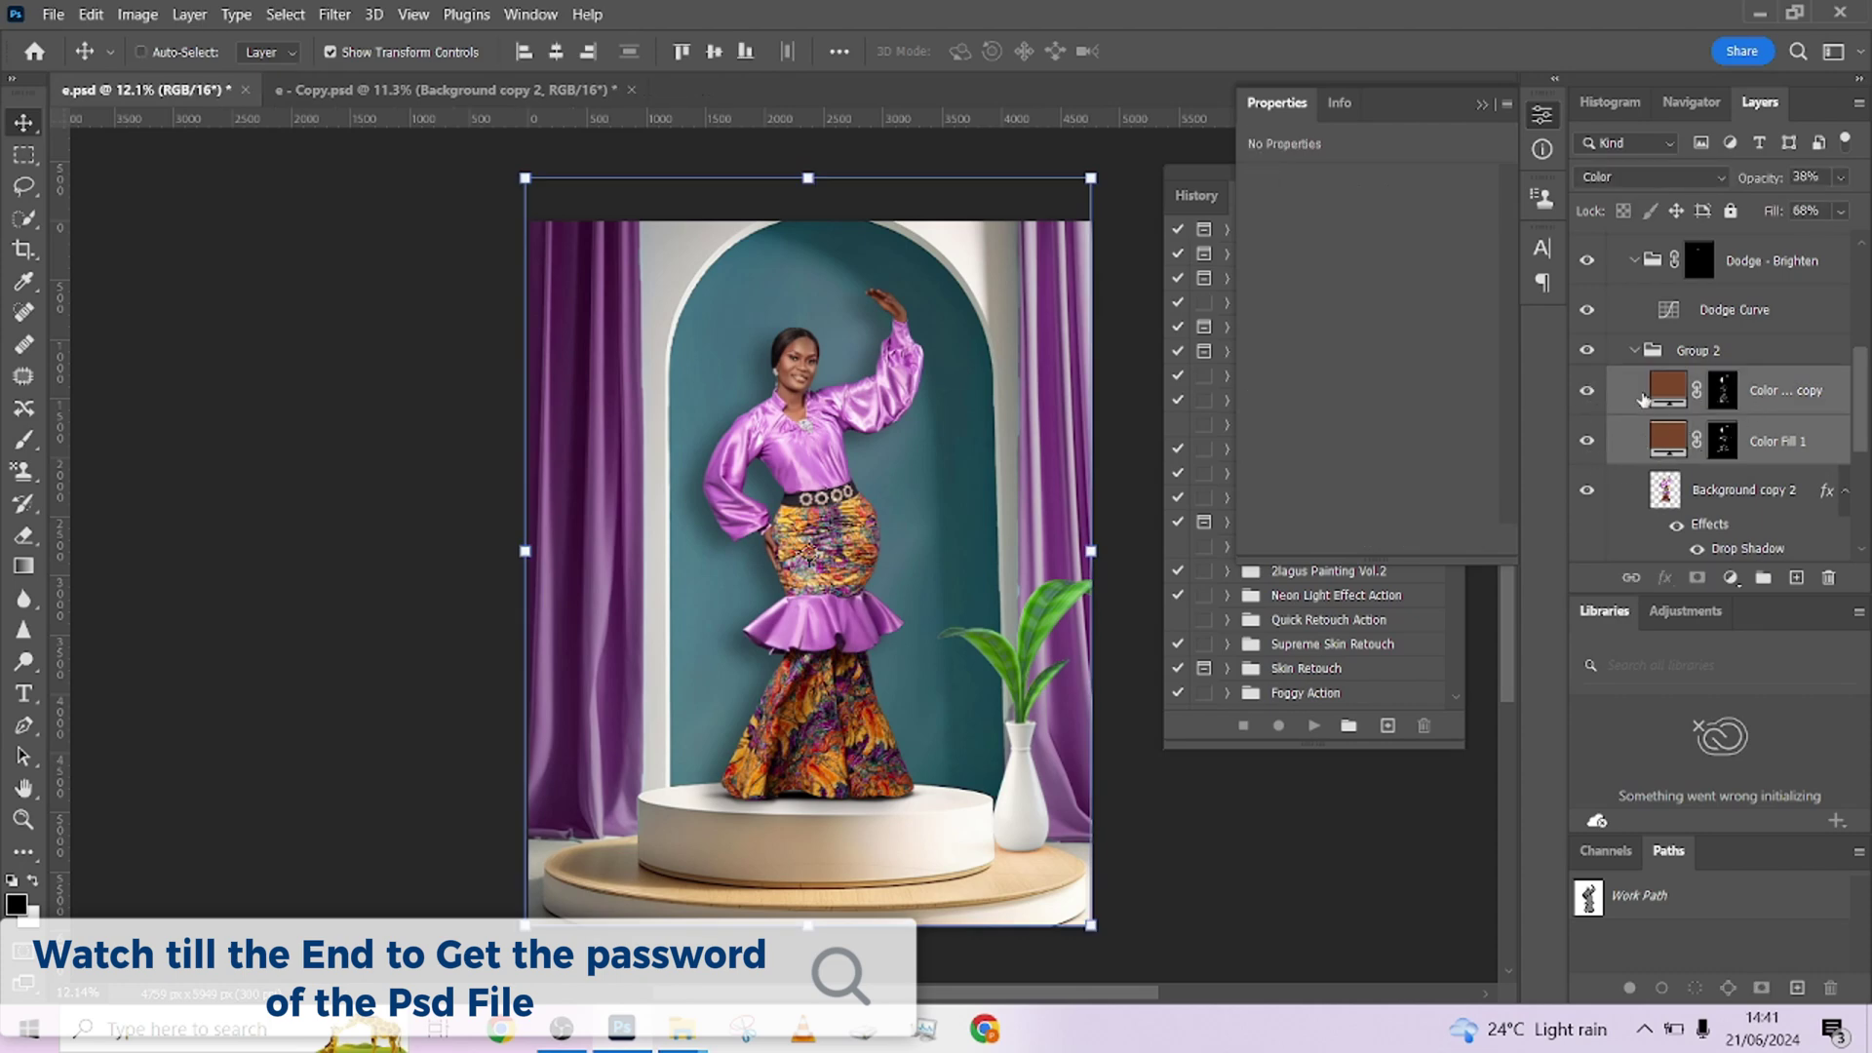
{"action": "double_click", "coordinate": [1677, 395]}
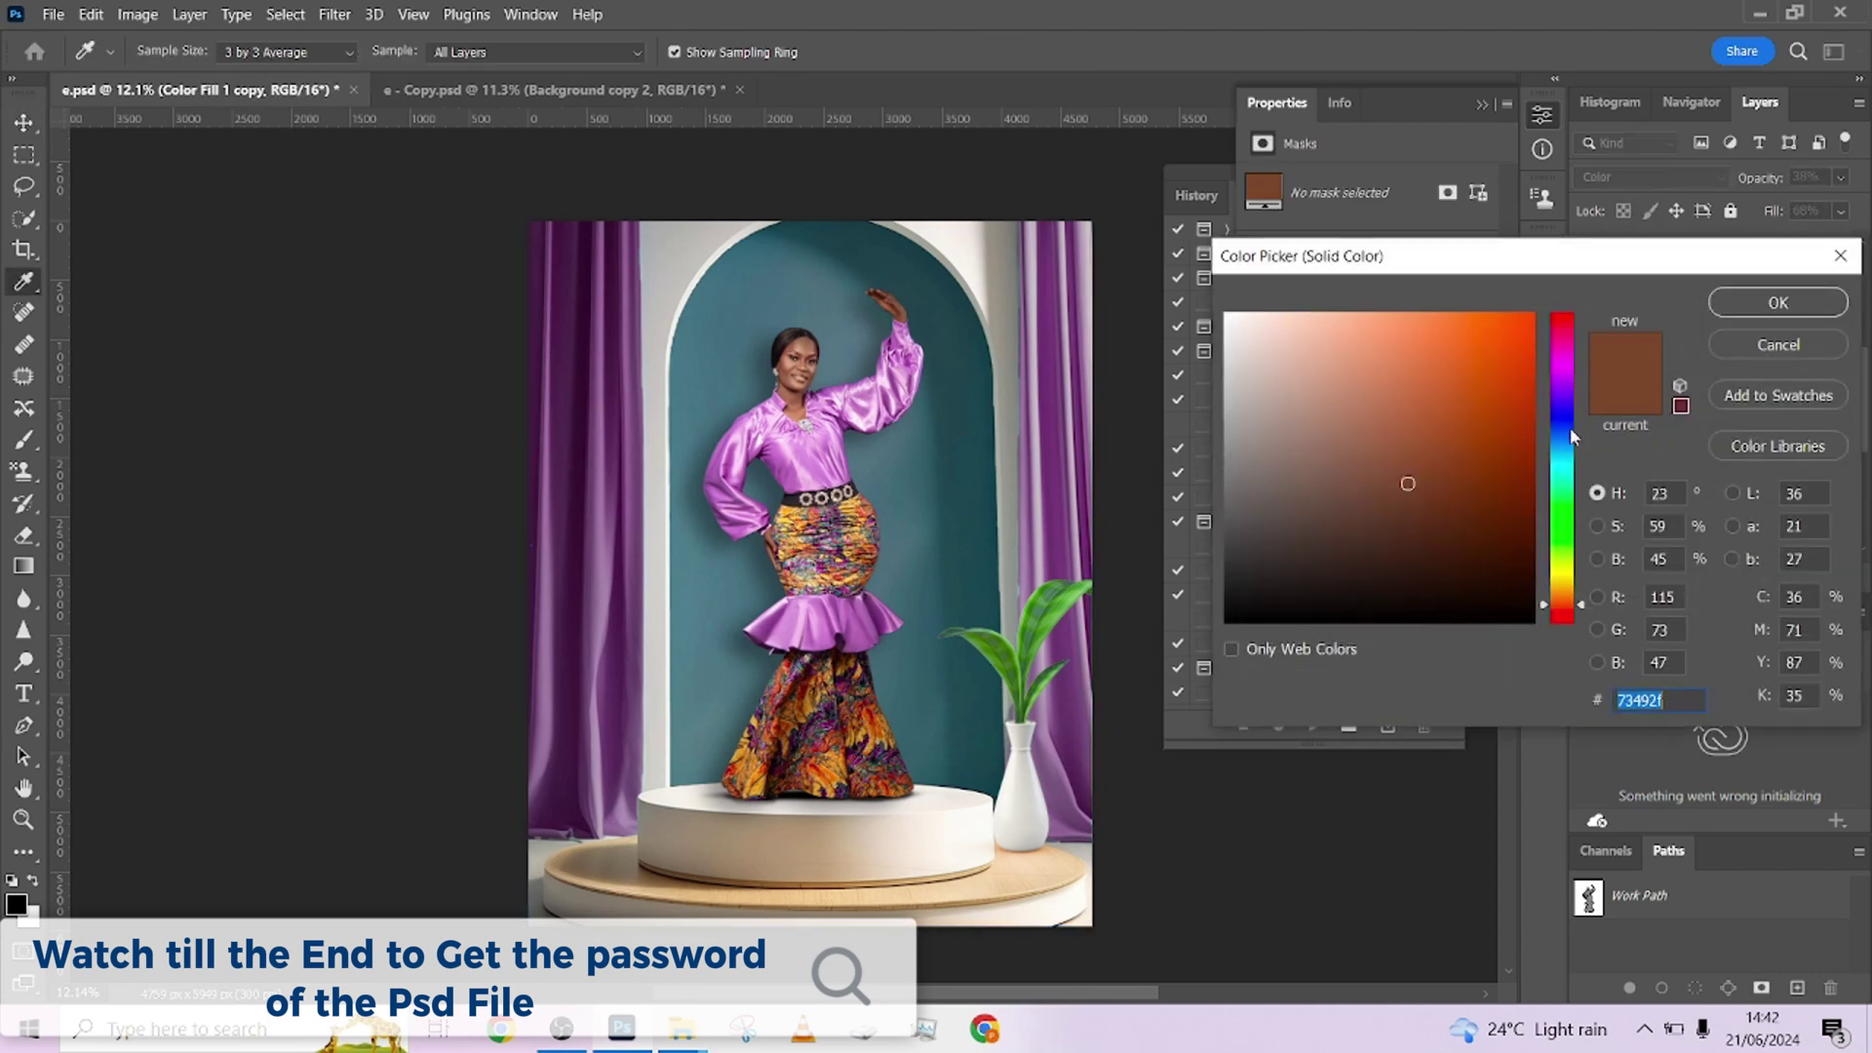
{"action": "right_click", "coordinate": [1644, 702]}
{"action": "left_click", "coordinate": [1660, 771]}
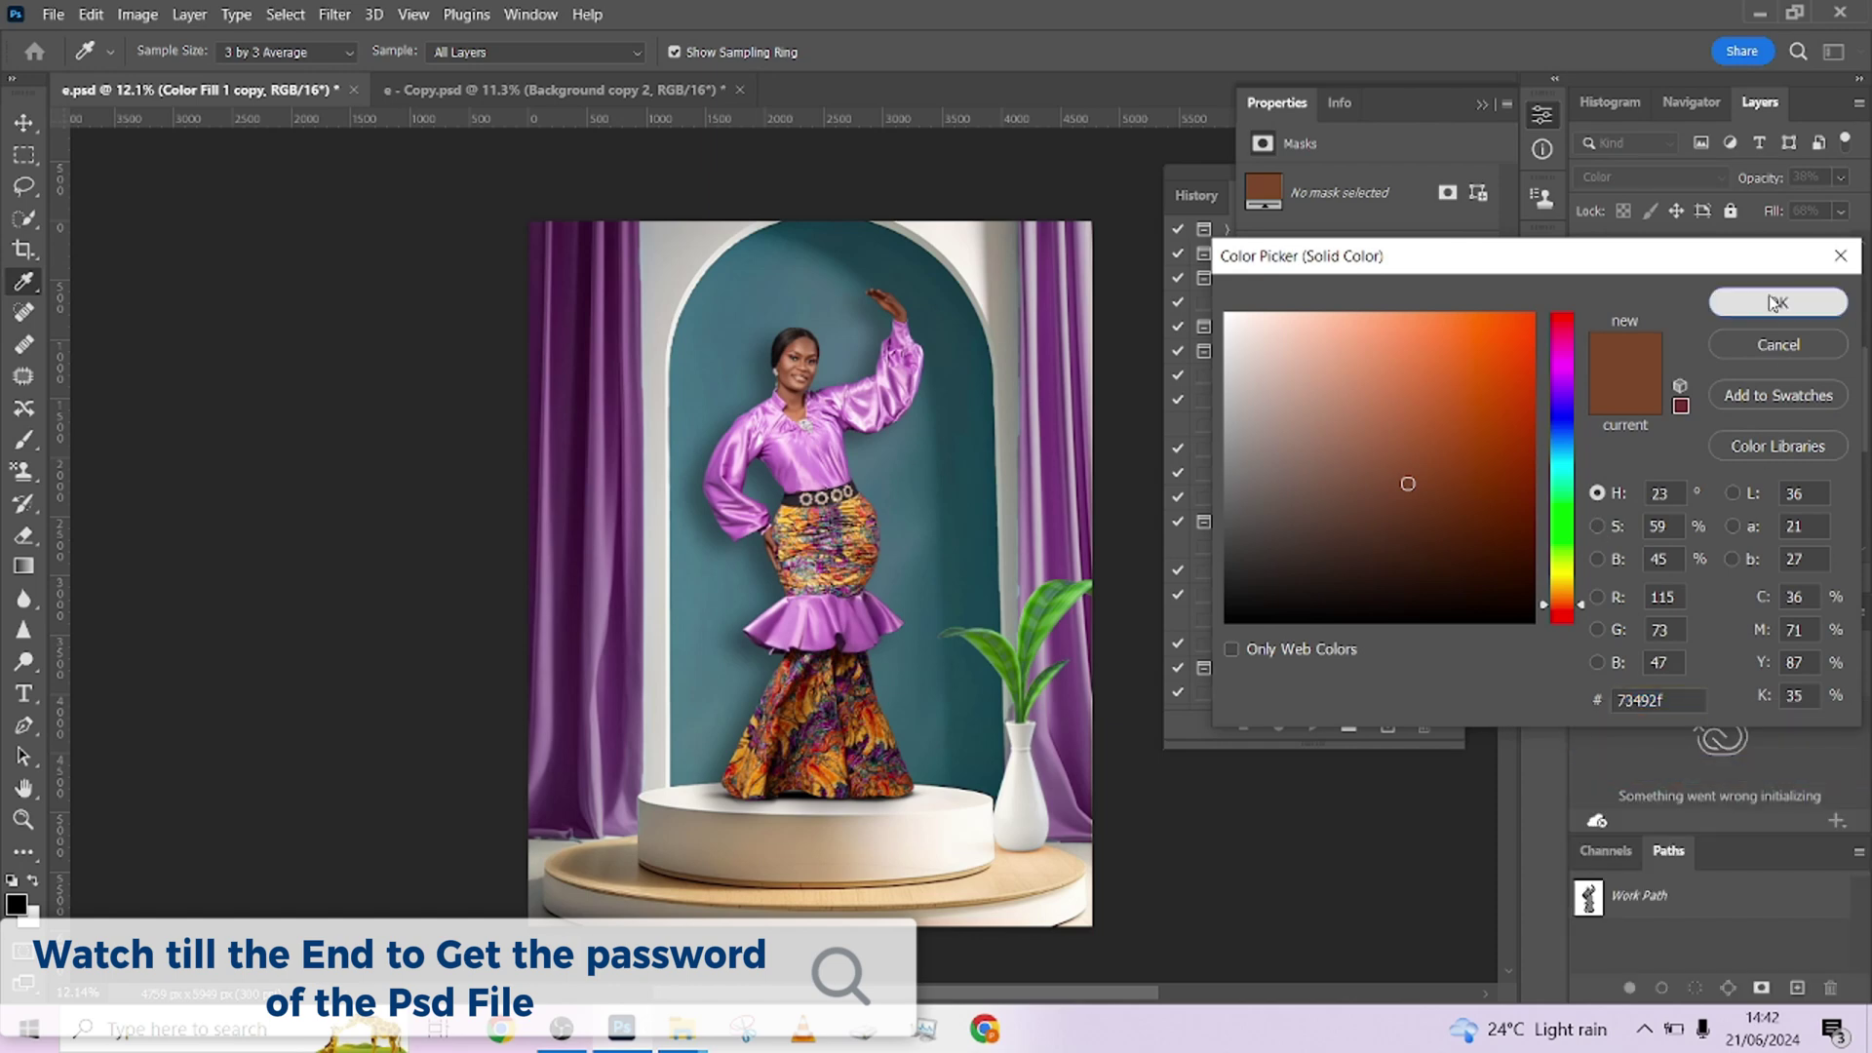
{"action": "left_click", "coordinate": [1776, 303]}
Step: In e - Copy.psd, add a Solid Color fill layer of 73492f above Background copy 2 and hide it
{"action": "key", "text": "ctrl+Tab"}
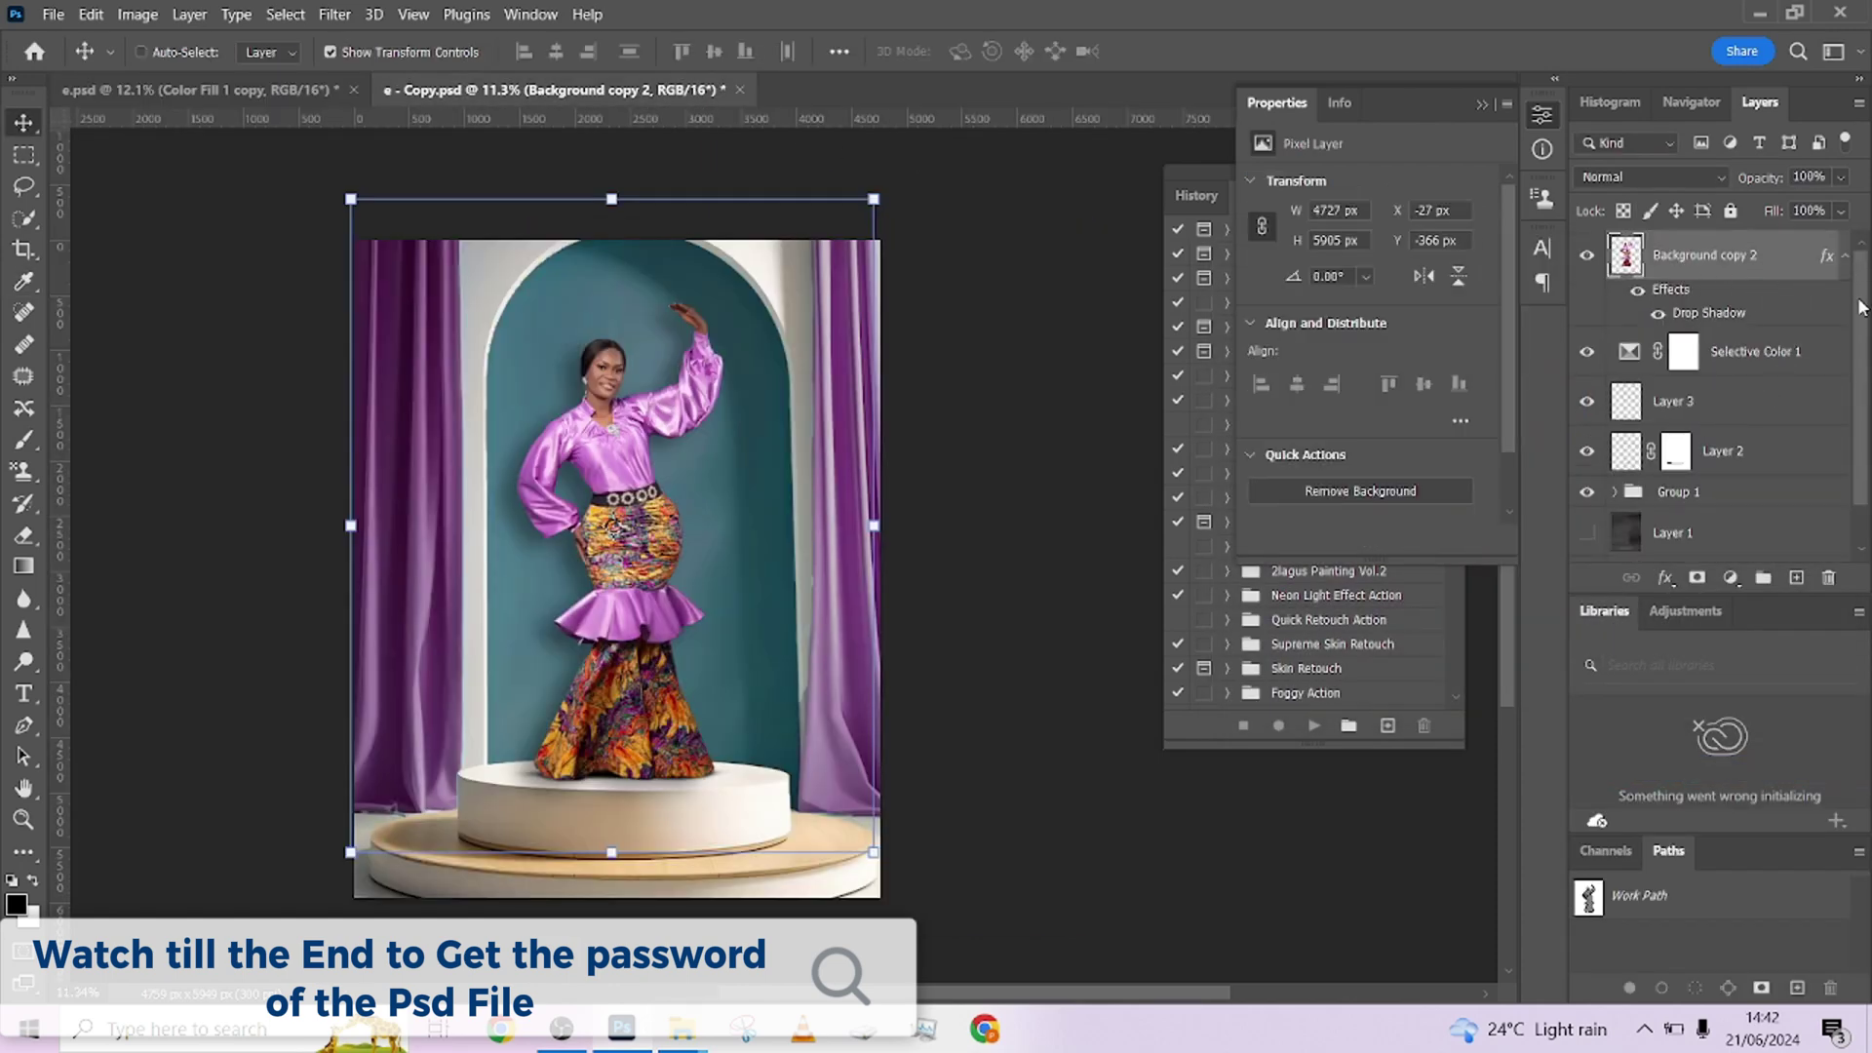
{"action": "left_click", "coordinate": [1730, 577]}
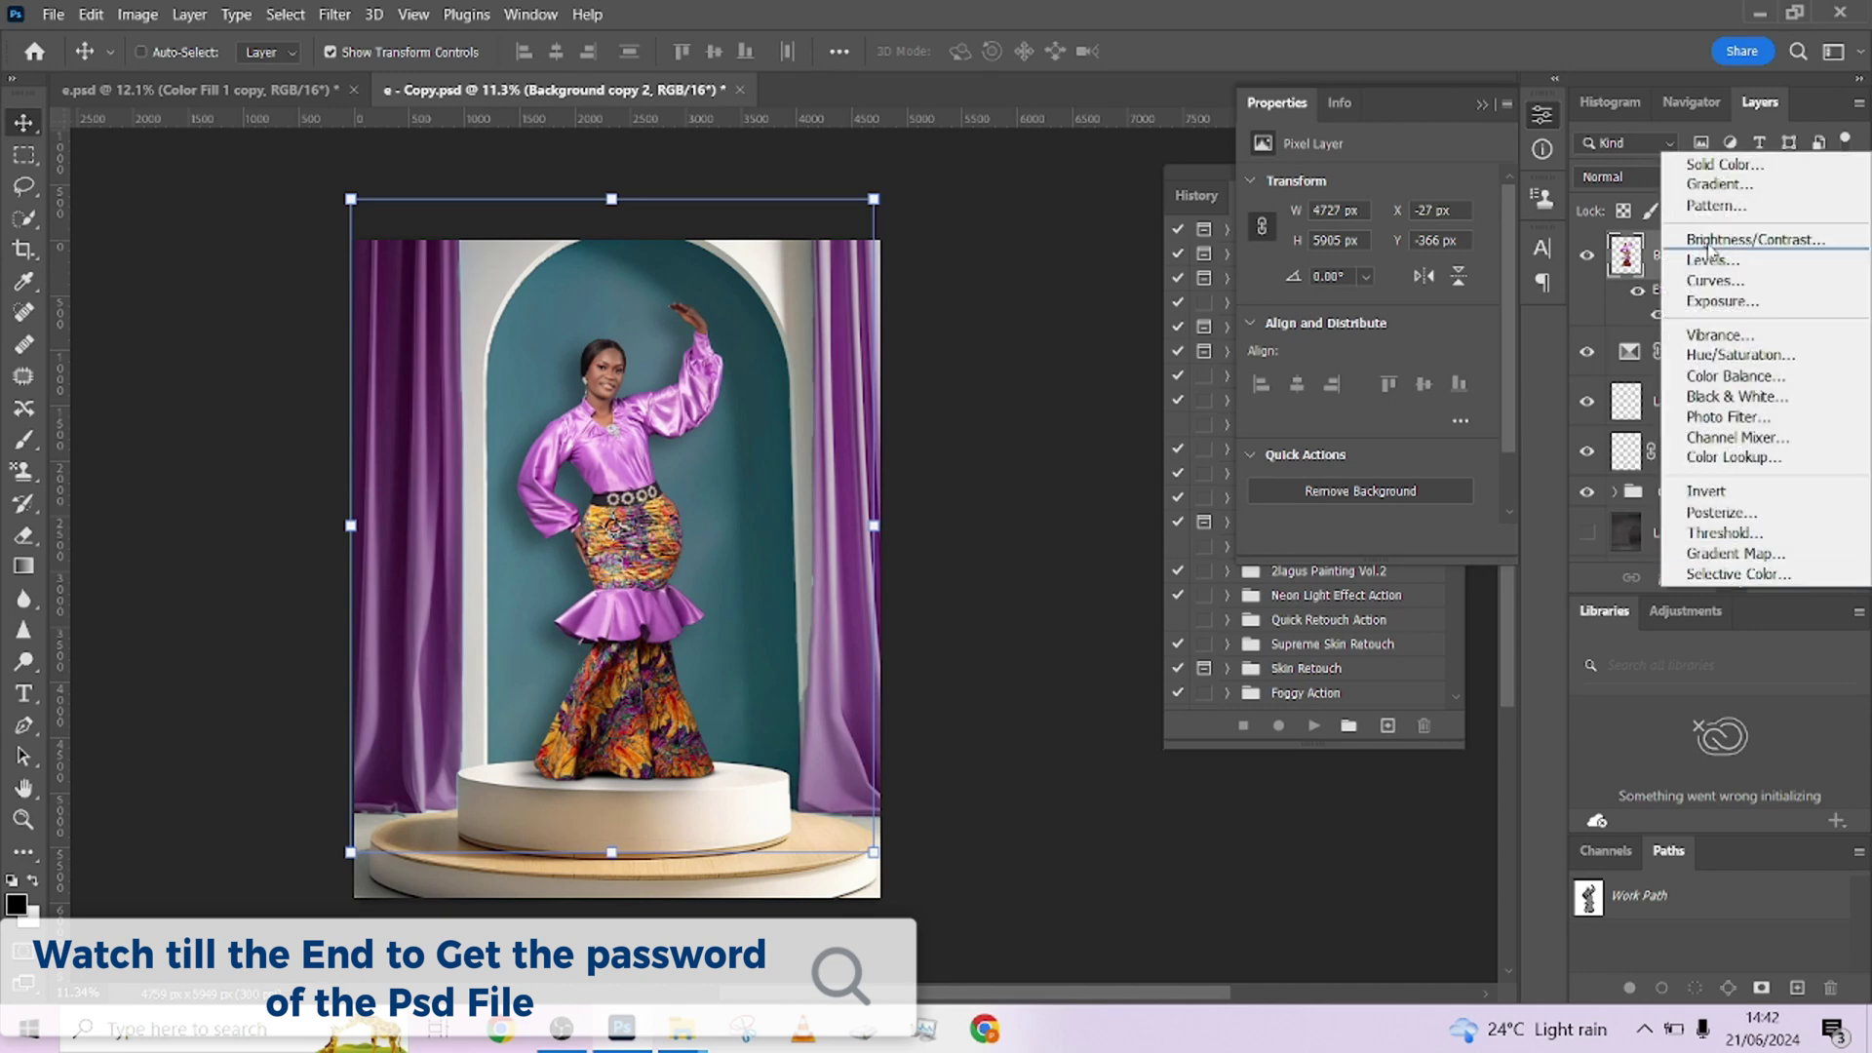
{"action": "left_click", "coordinate": [1691, 164]}
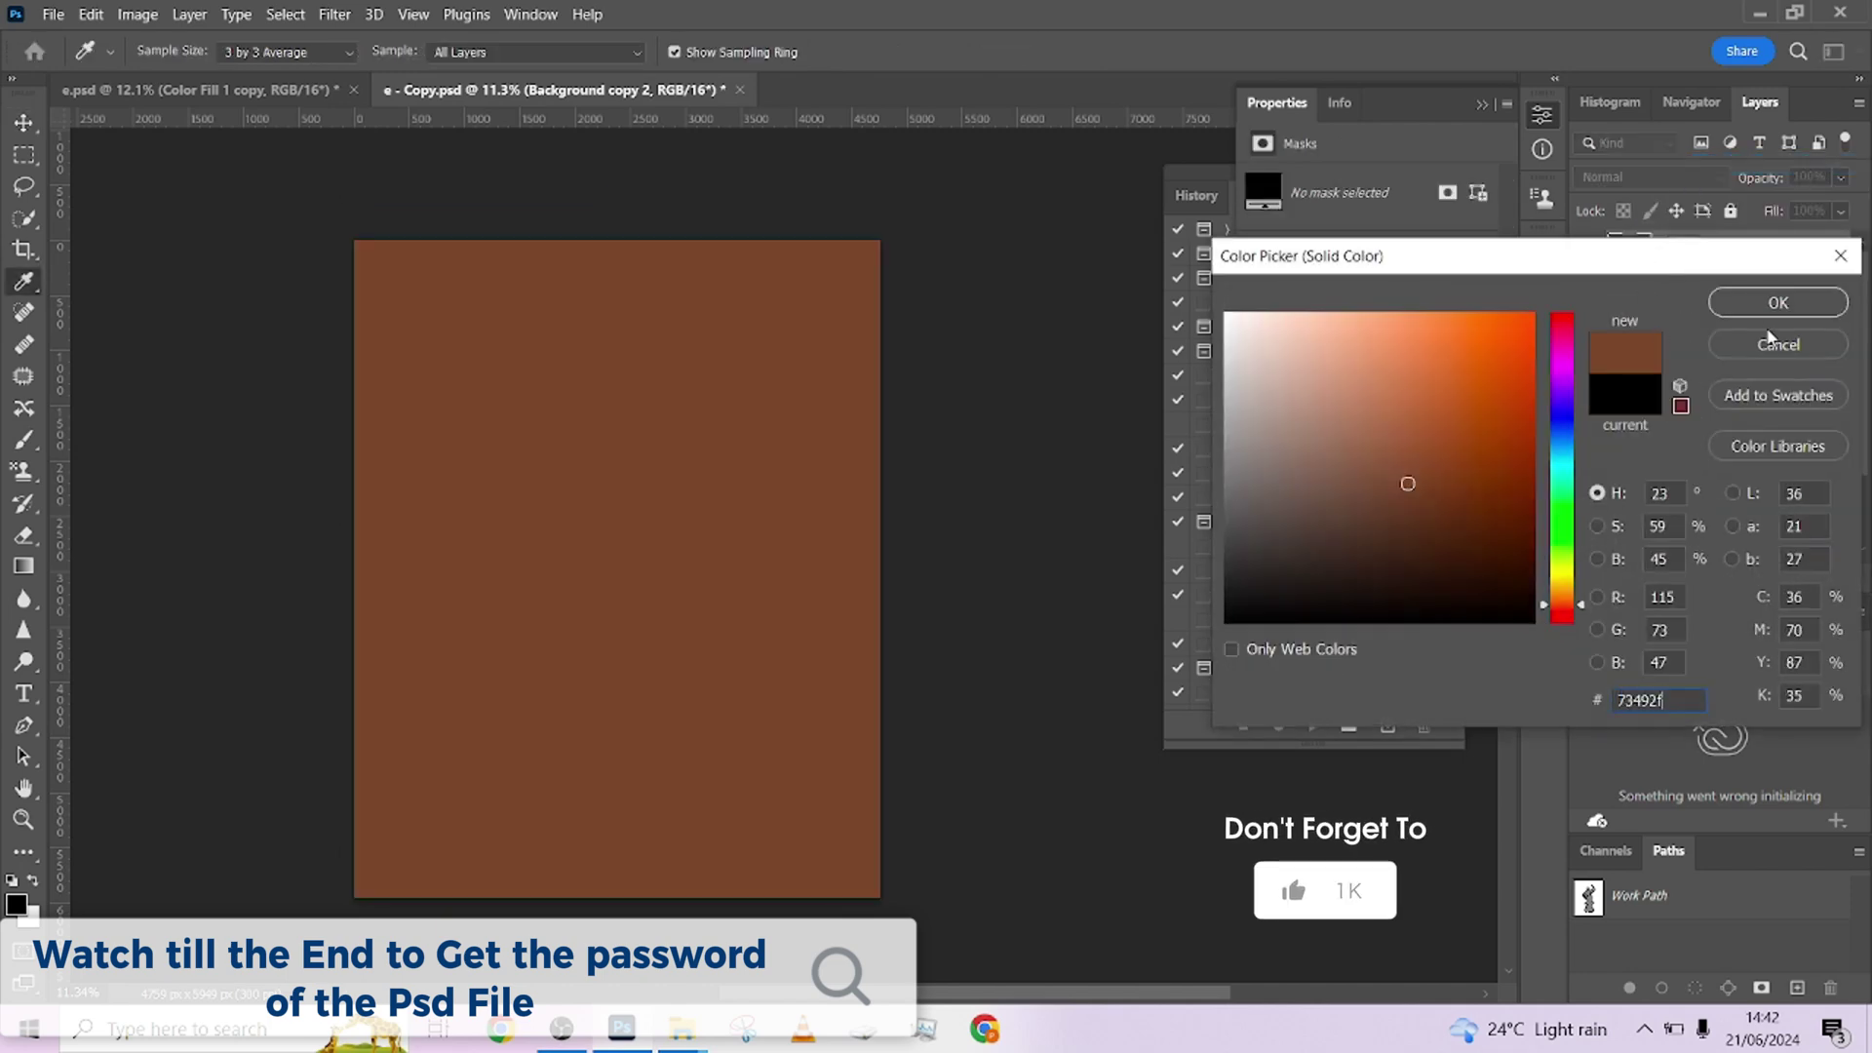
{"action": "key", "text": "Return"}
{"action": "left_click", "coordinate": [1585, 258]}
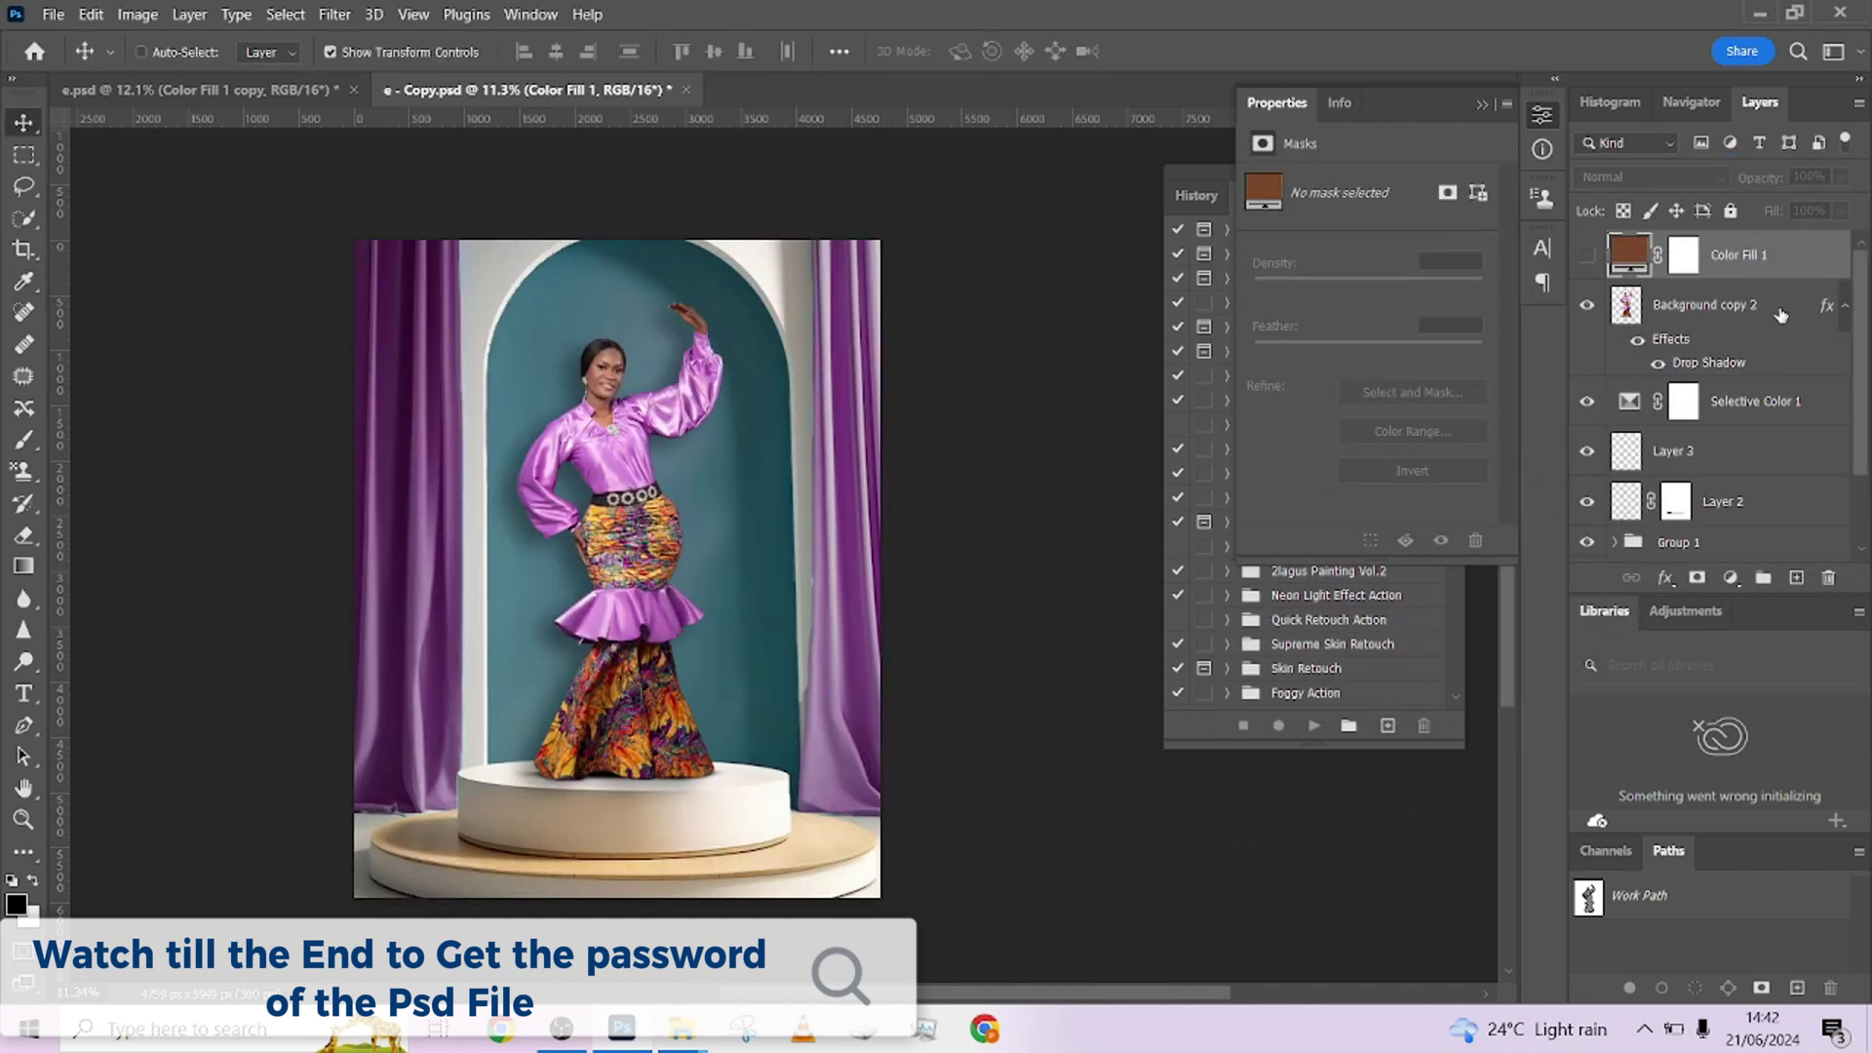
Step: Duplicate Background copy 2 and give the duplicate a layer mask isolating the skin tones with Color Range, Sampled Colors at Fuzziness 0
{"action": "left_click_drag", "start_coordinate": [1715, 304], "coordinate": [1792, 577]}
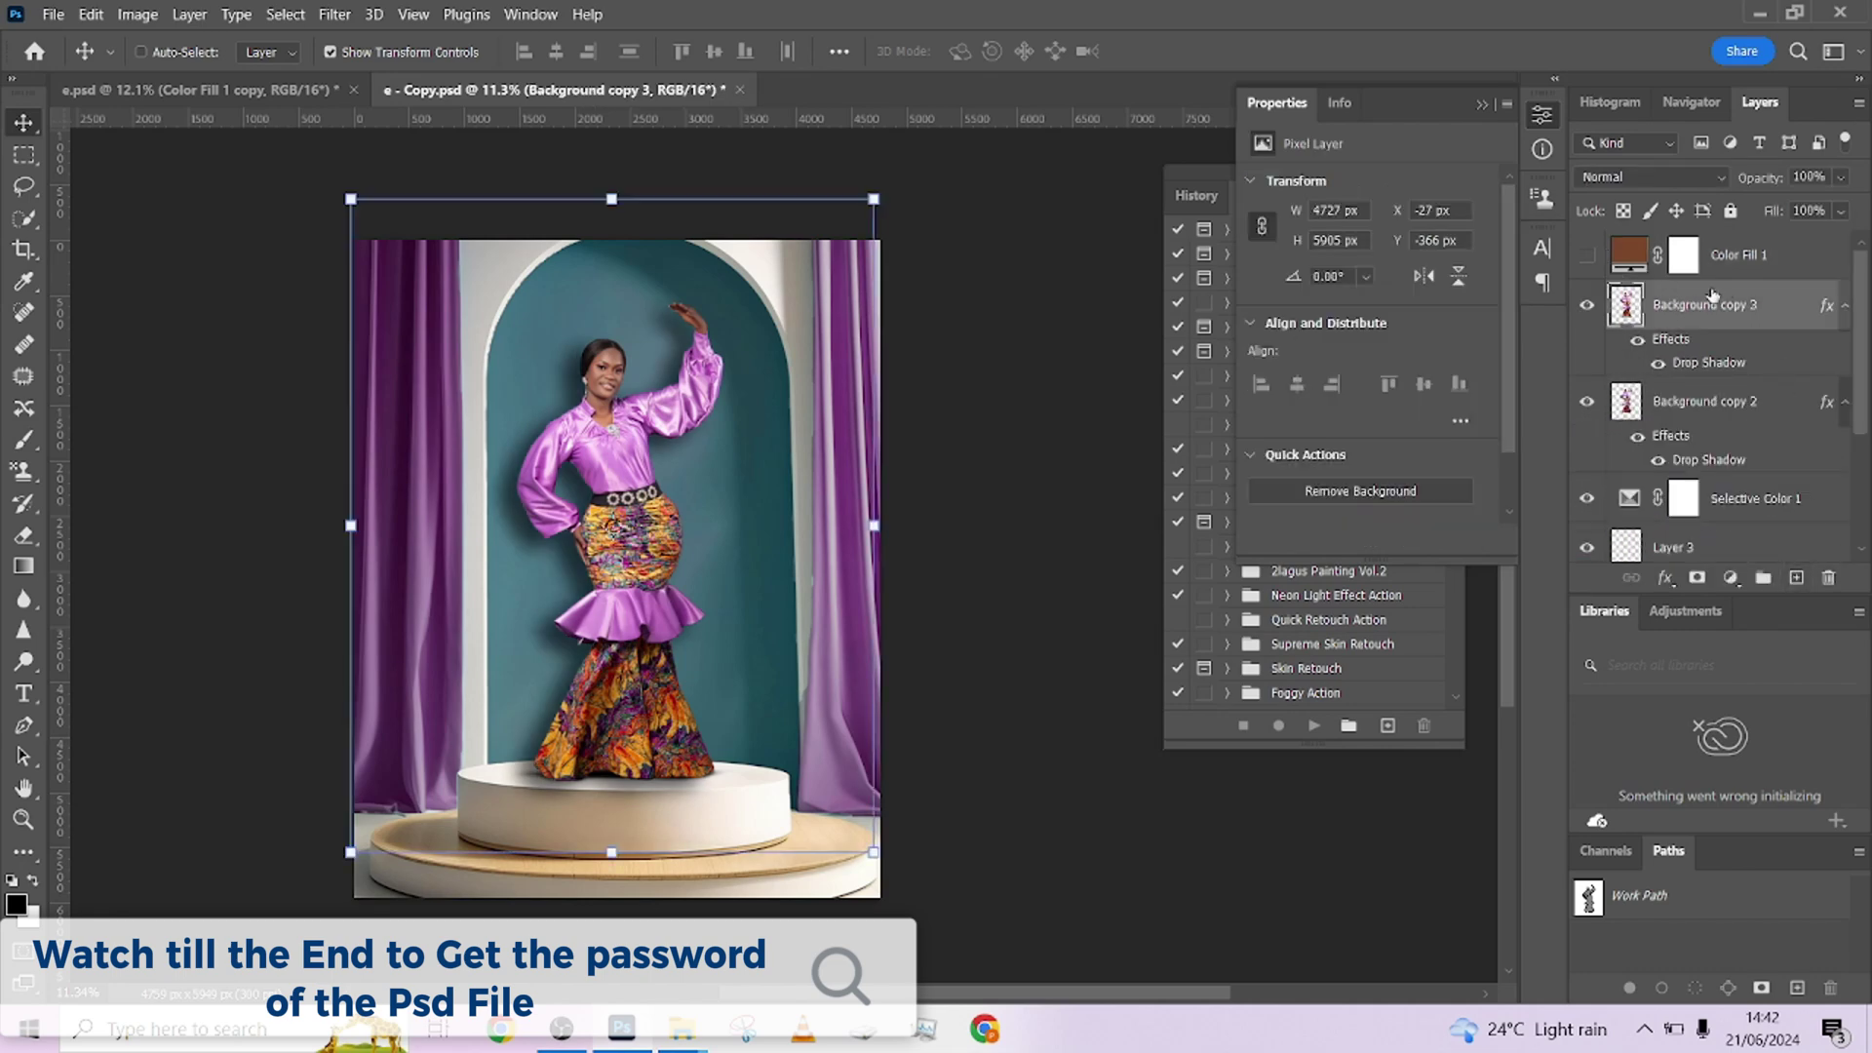
{"action": "left_click", "coordinate": [1697, 578]}
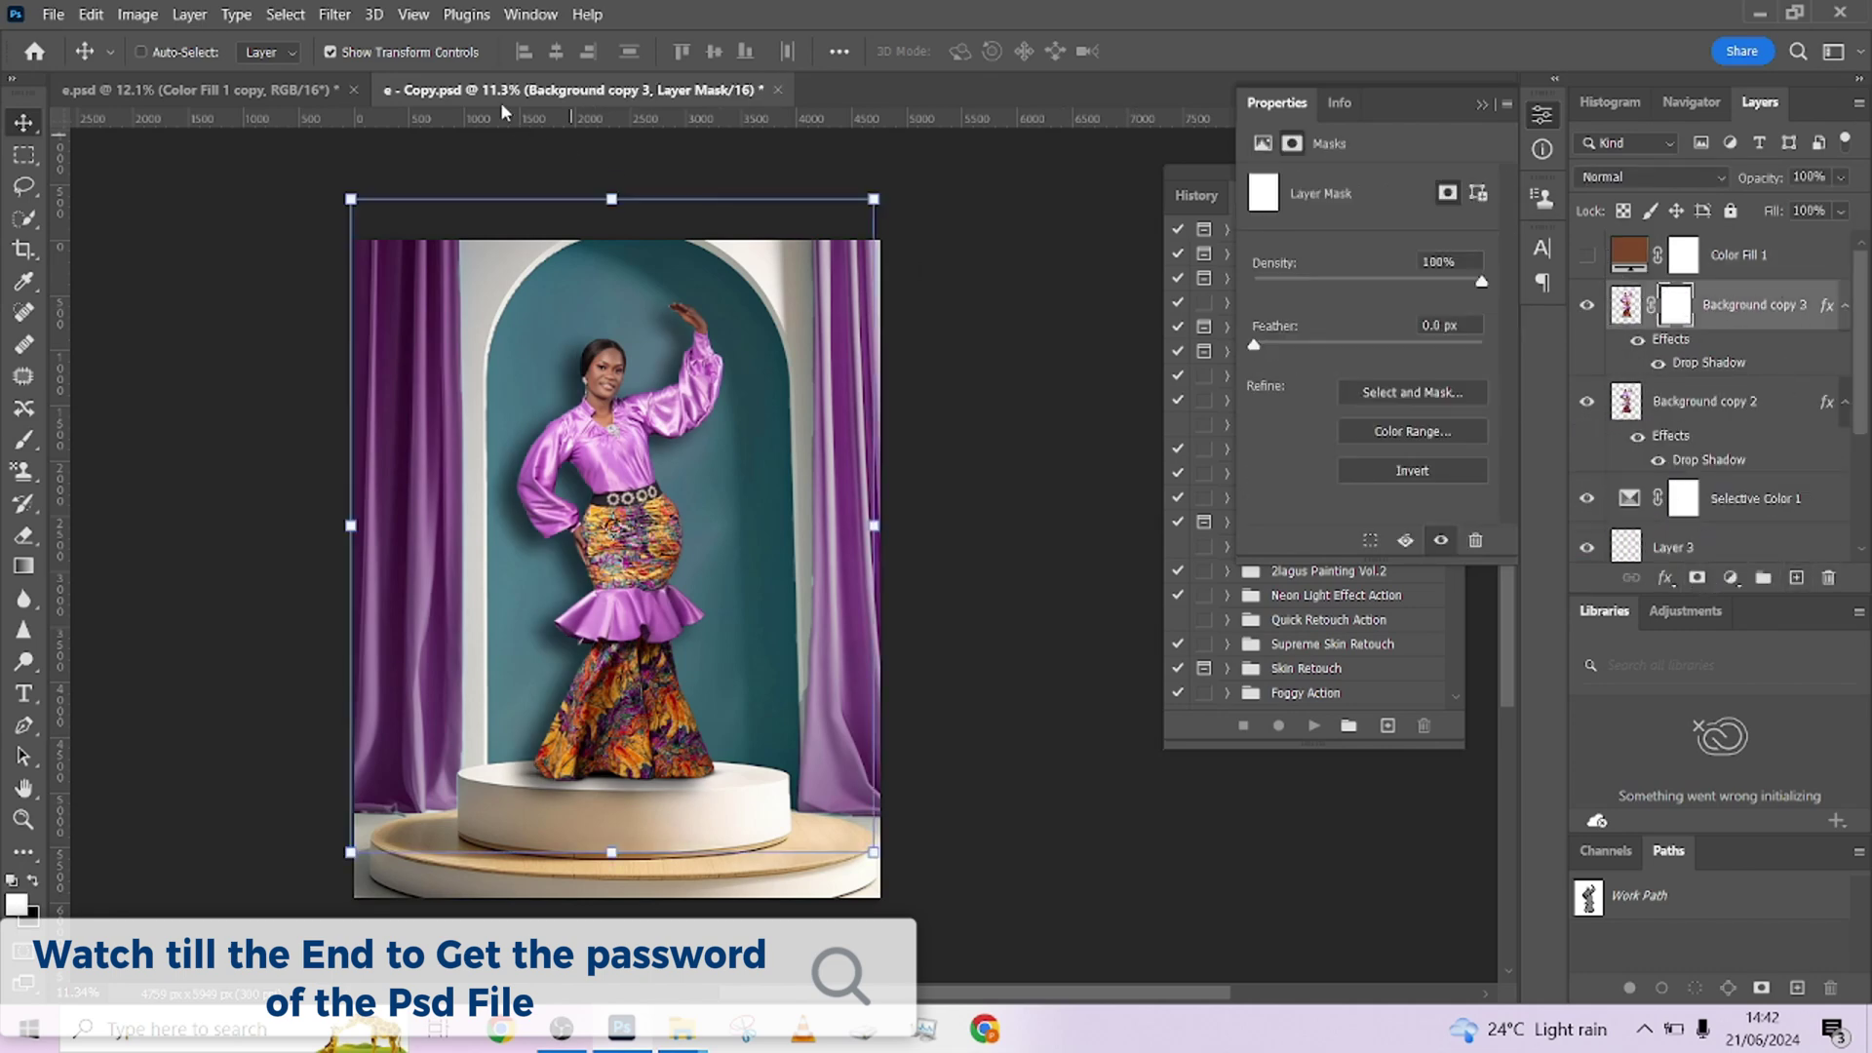
{"action": "left_click", "coordinate": [285, 14]}
{"action": "left_click", "coordinate": [361, 244]}
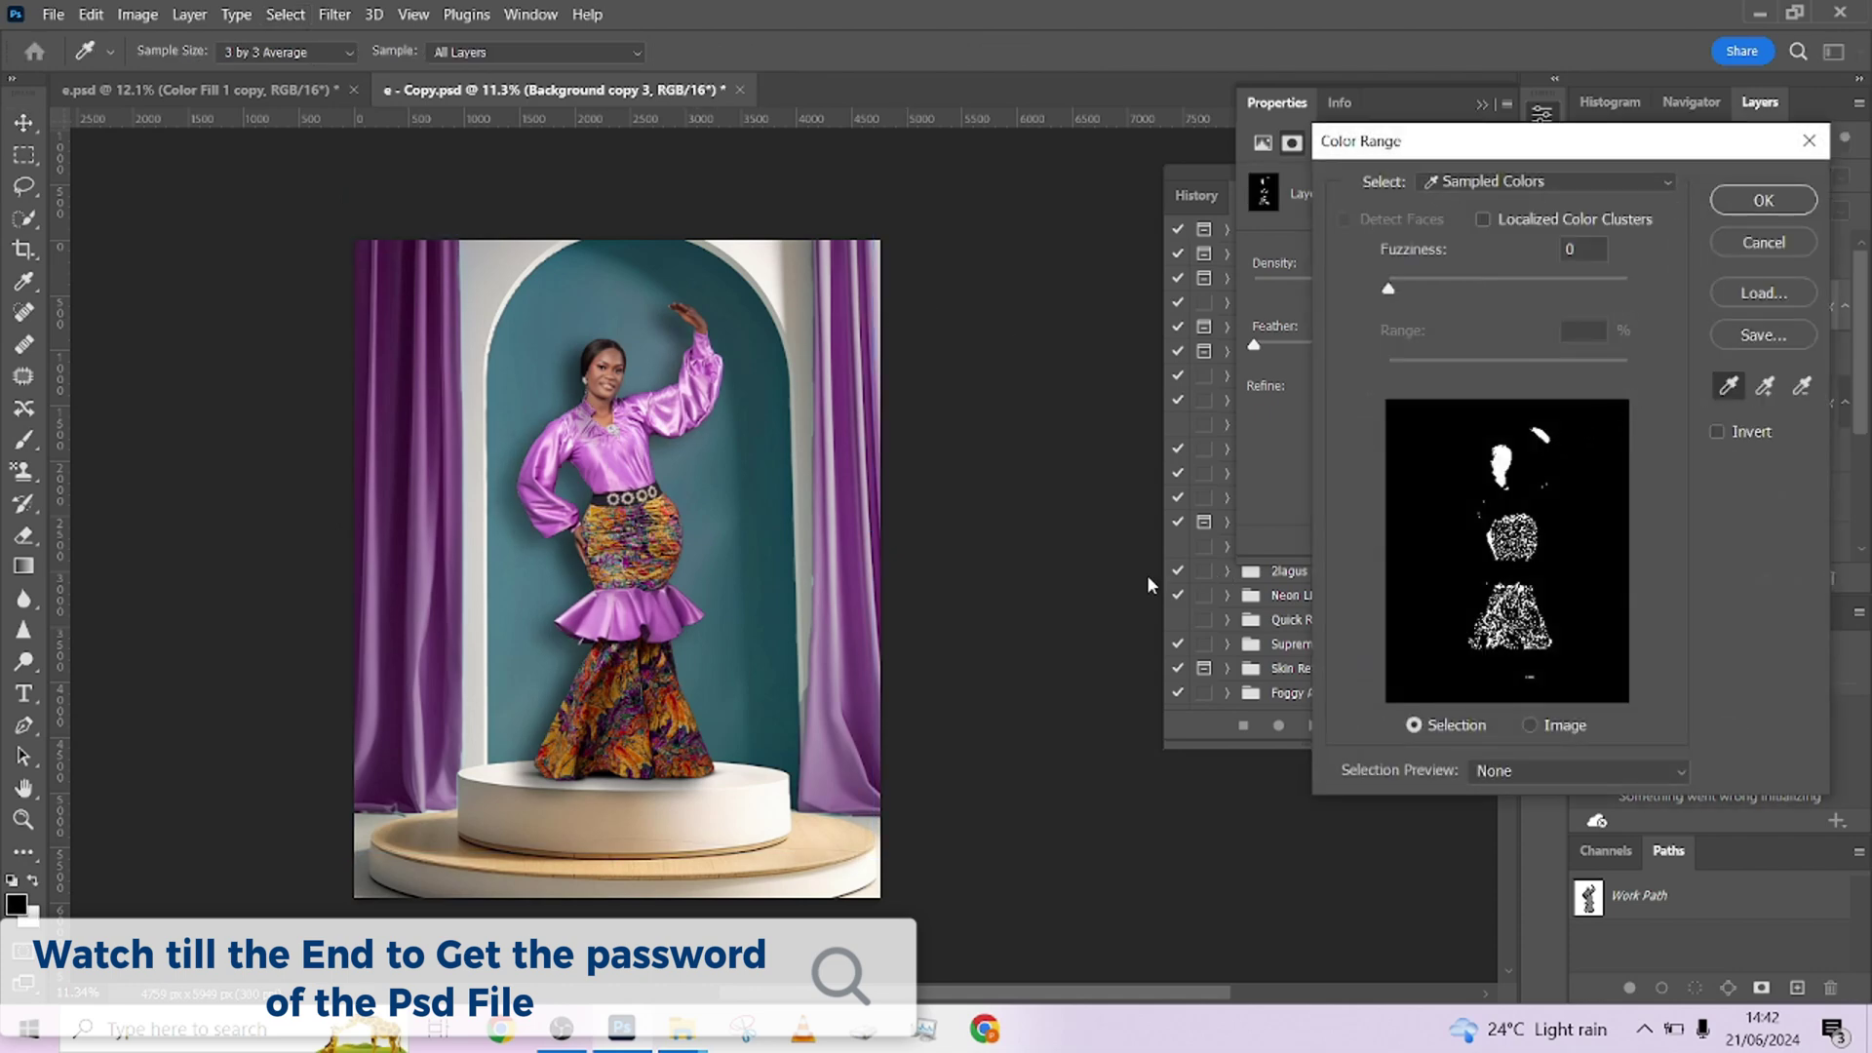
{"action": "scroll", "coordinate": [780, 536], "scroll_direction": "up", "scroll_amount": 2}
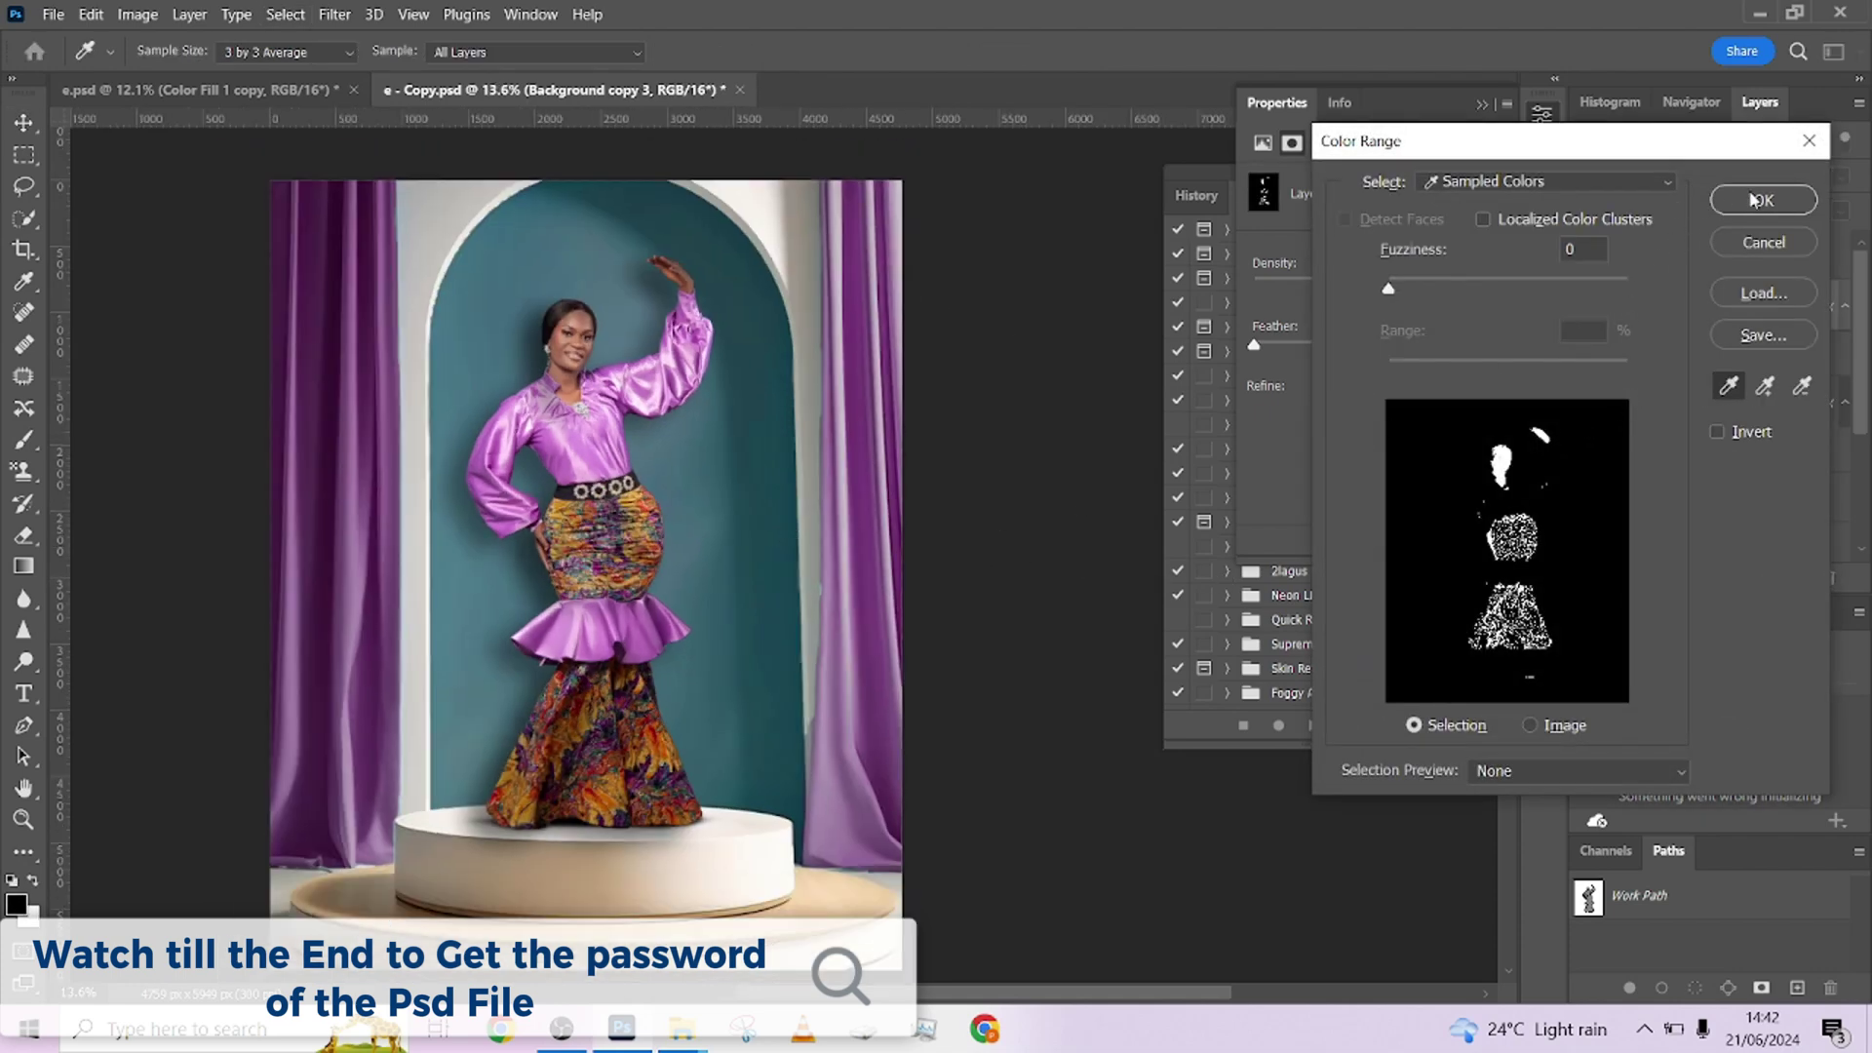
{"action": "left_click", "coordinate": [1738, 201]}
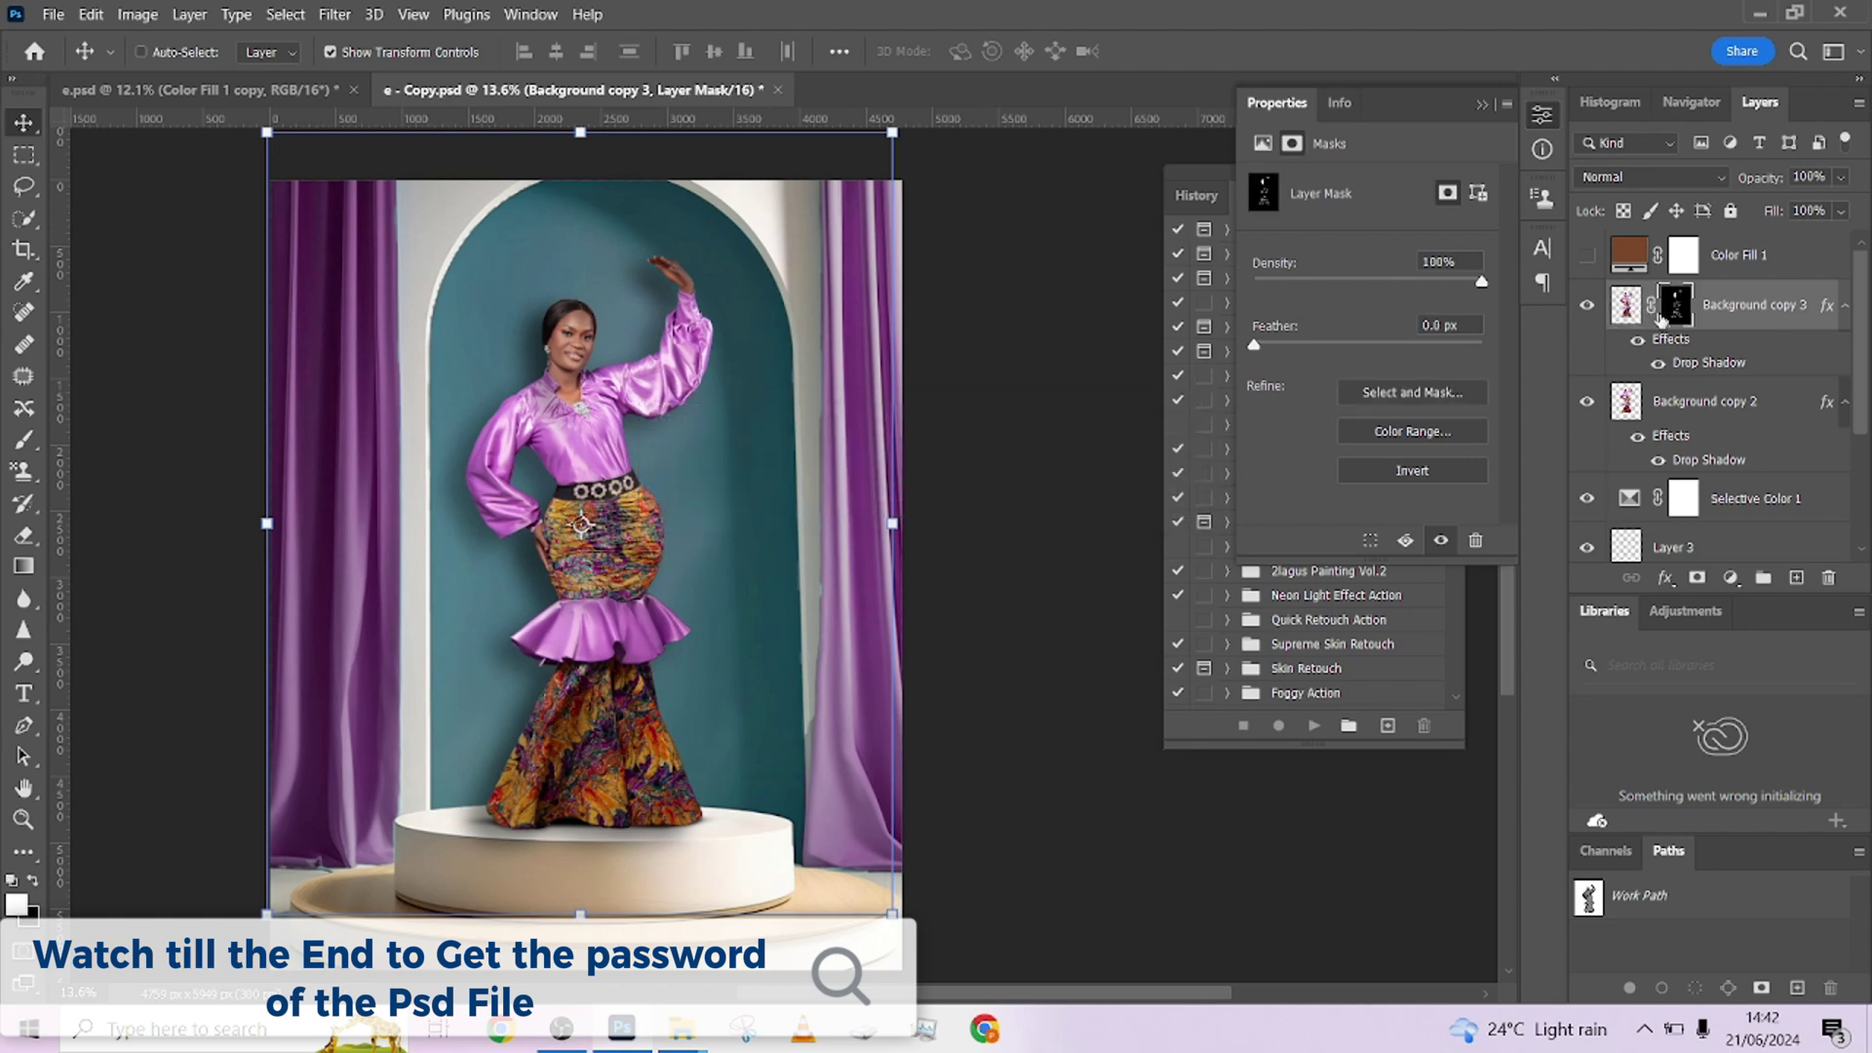
Step: Transfer the skin-tone mask to Color Fill 1 in place of its white mask, delete the duplicate model layer, and show the fill
{"action": "left_click_drag", "start_coordinate": [1677, 310], "coordinate": [1829, 575]}
{"action": "left_click", "coordinate": [1586, 254]}
{"action": "left_click", "coordinate": [1805, 252]}
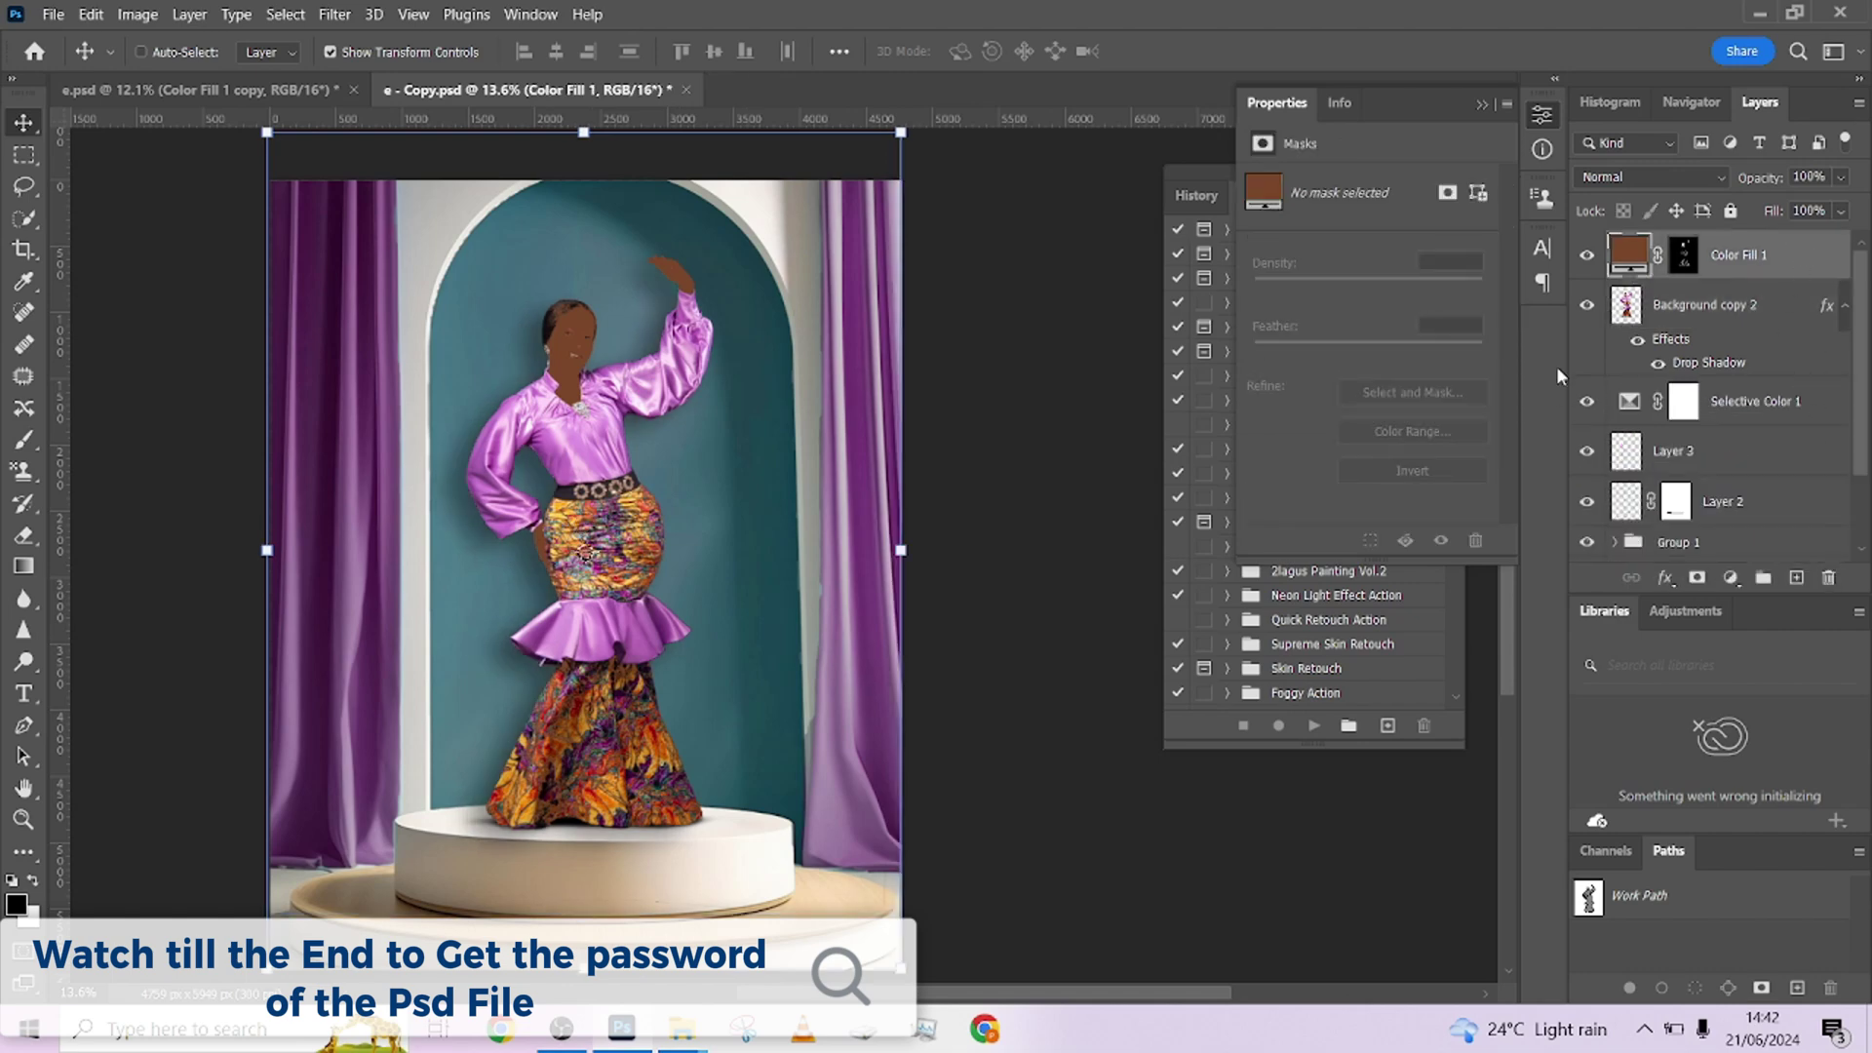
Step: Paint black on Color Fill 1's mask with the Brush to remove the brown fill from the model's hair and hairline
{"action": "left_click", "coordinate": [1678, 255]}
{"action": "scroll", "coordinate": [597, 325], "scroll_direction": "up", "scroll_amount": 3}
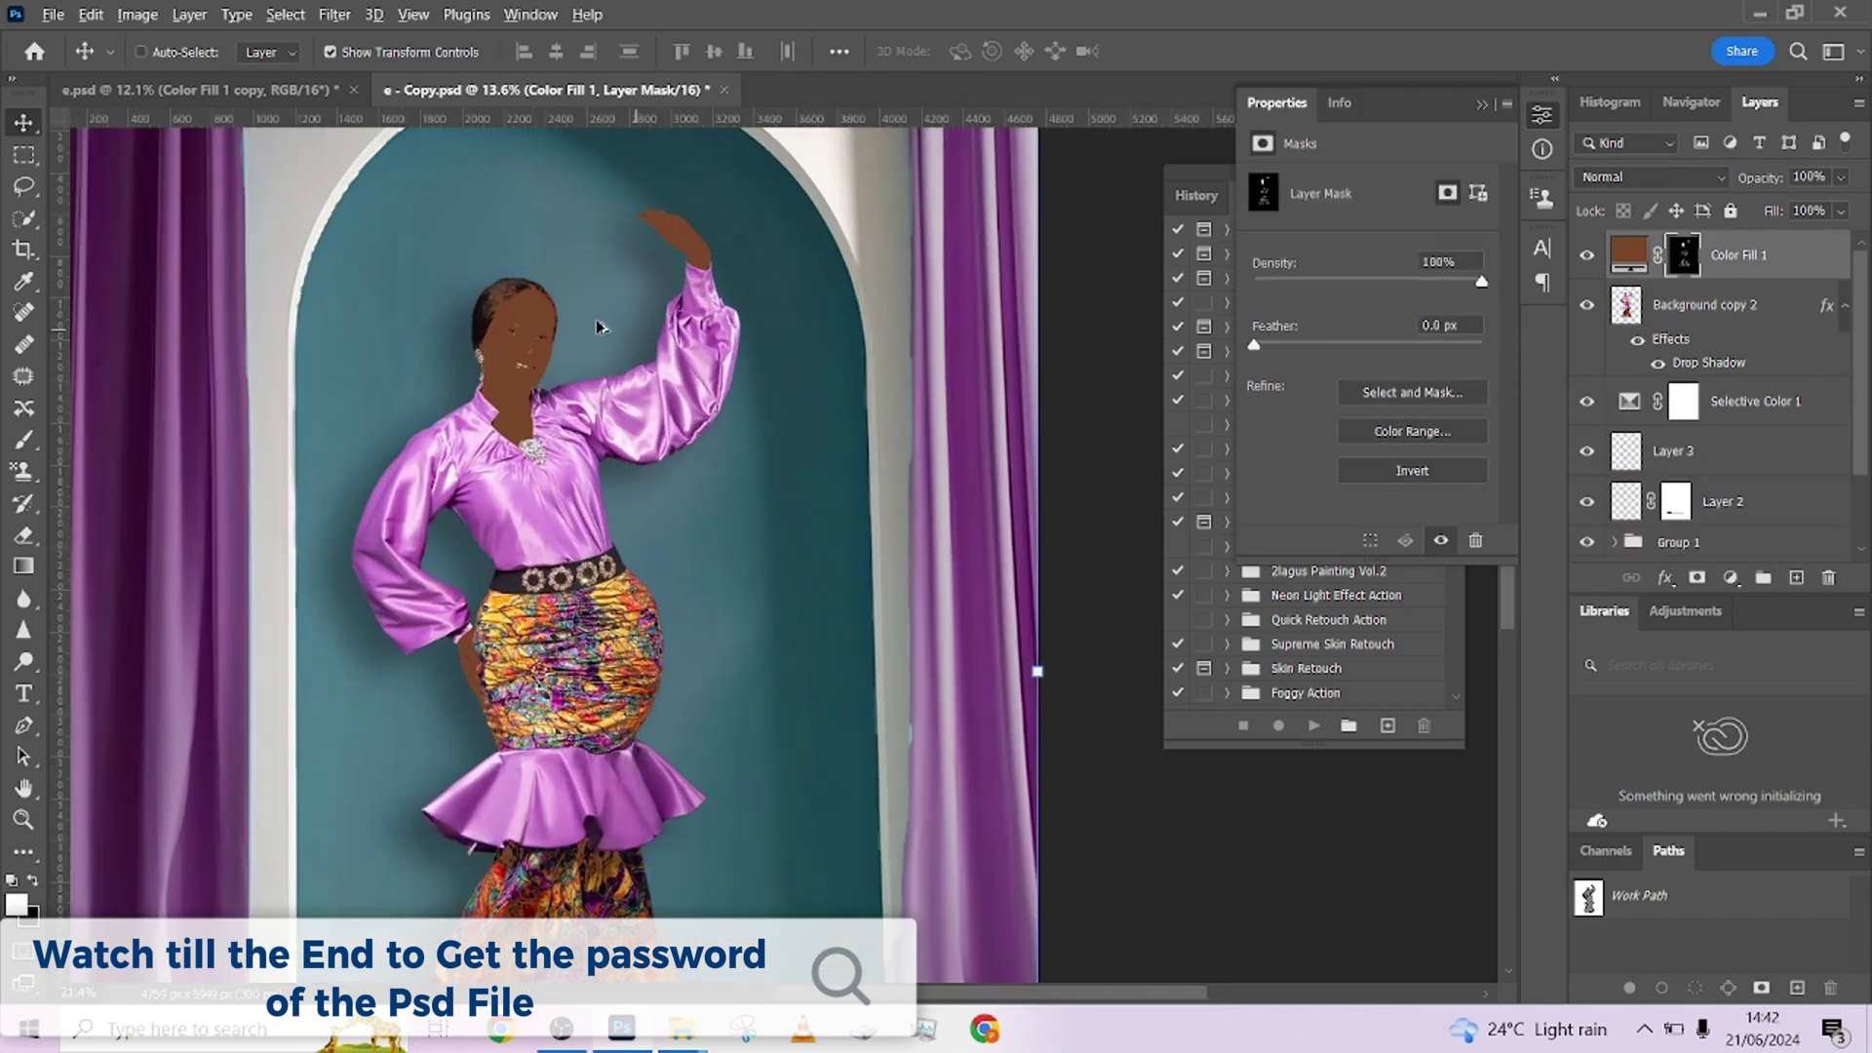
{"action": "scroll", "coordinate": [598, 324], "scroll_direction": "up", "scroll_amount": 1}
{"action": "key", "text": "b"}
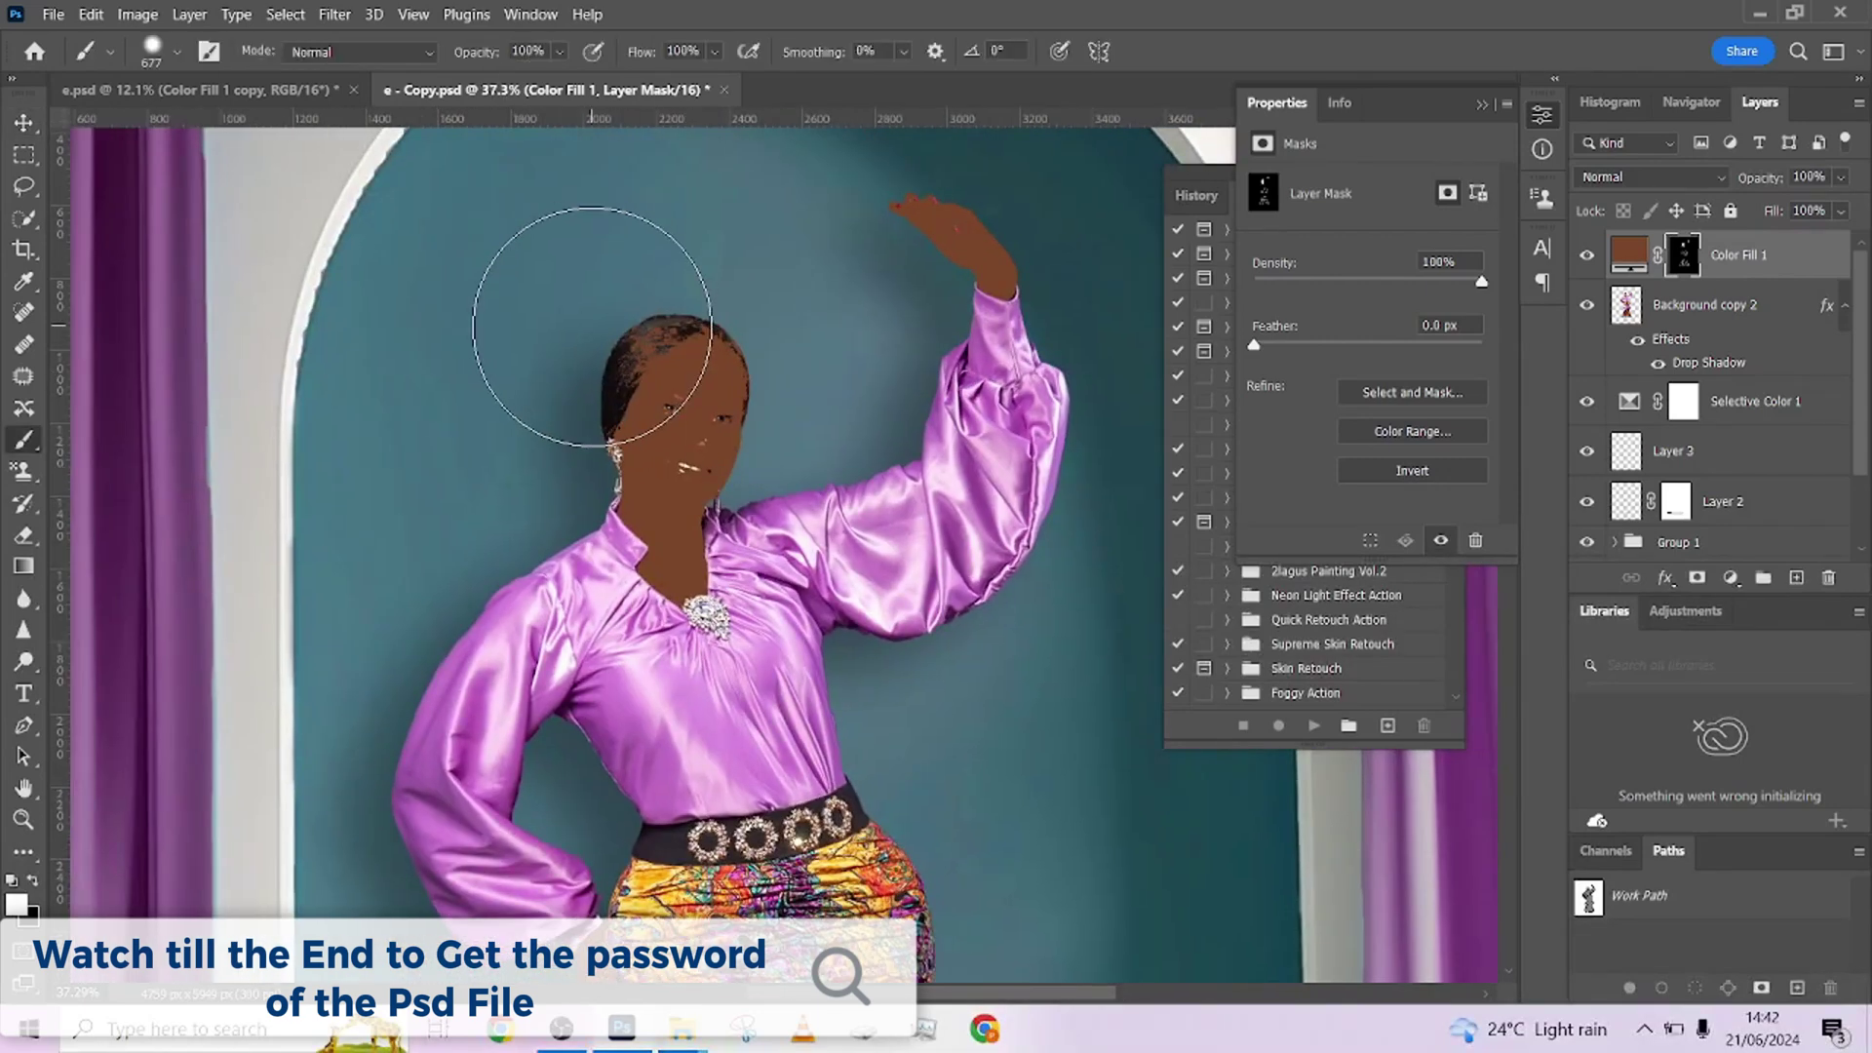
{"action": "mouse_move", "coordinate": [639, 296]}
{"action": "left_mouse_down"}
{"action": "mouse_move", "coordinate": [476, 355]}
{"action": "mouse_move", "coordinate": [581, 363]}
{"action": "mouse_move", "coordinate": [598, 384]}
{"action": "mouse_move", "coordinate": [590, 310]}
{"action": "left_mouse_up"}
{"action": "key", "text": "x"}
{"action": "scroll", "coordinate": [552, 385], "scroll_direction": "up", "scroll_amount": 2}
{"action": "mouse_move", "coordinate": [579, 403]}
{"action": "left_mouse_down"}
{"action": "mouse_move", "coordinate": [617, 443]}
{"action": "mouse_move", "coordinate": [641, 362]}
{"action": "mouse_move", "coordinate": [693, 302]}
{"action": "mouse_move", "coordinate": [747, 274]}
{"action": "mouse_move", "coordinate": [661, 348]}
{"action": "mouse_move", "coordinate": [760, 270]}
{"action": "mouse_move", "coordinate": [850, 327]}
{"action": "left_mouse_up"}
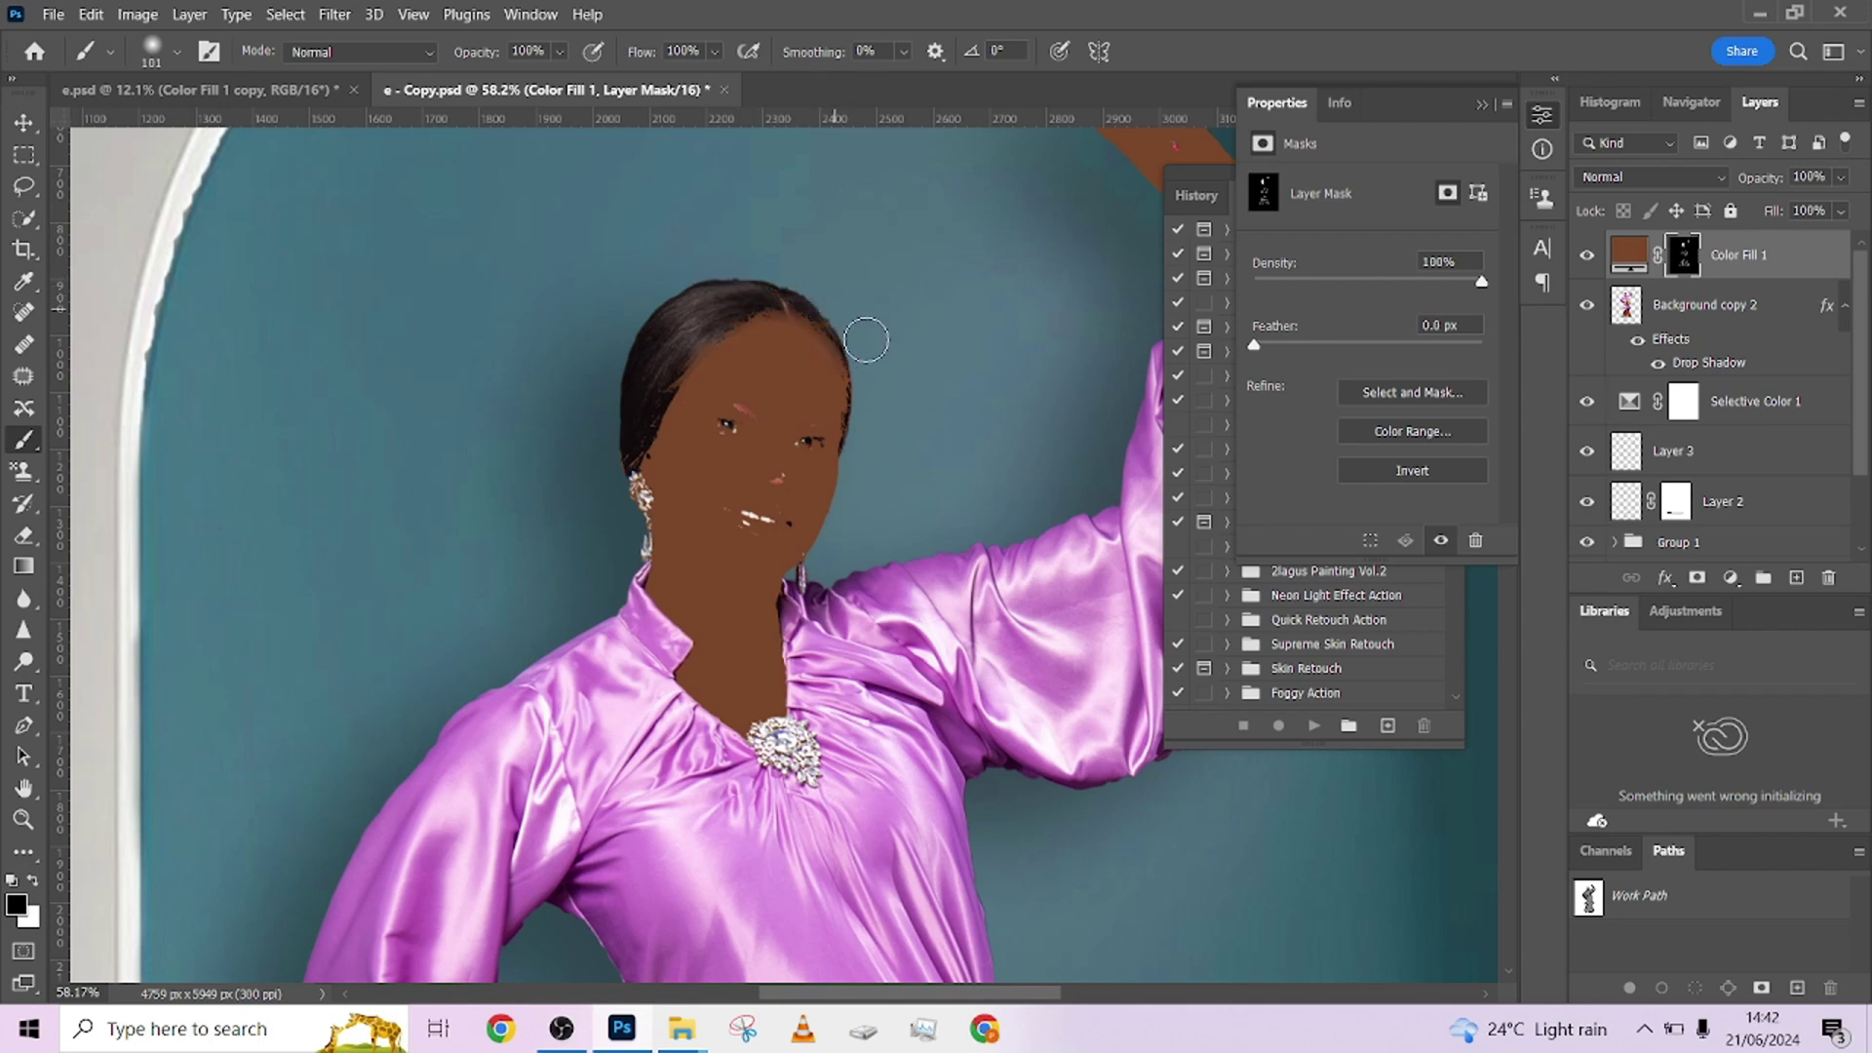
{"action": "right_click", "coordinate": [878, 363], "text": "alt"}
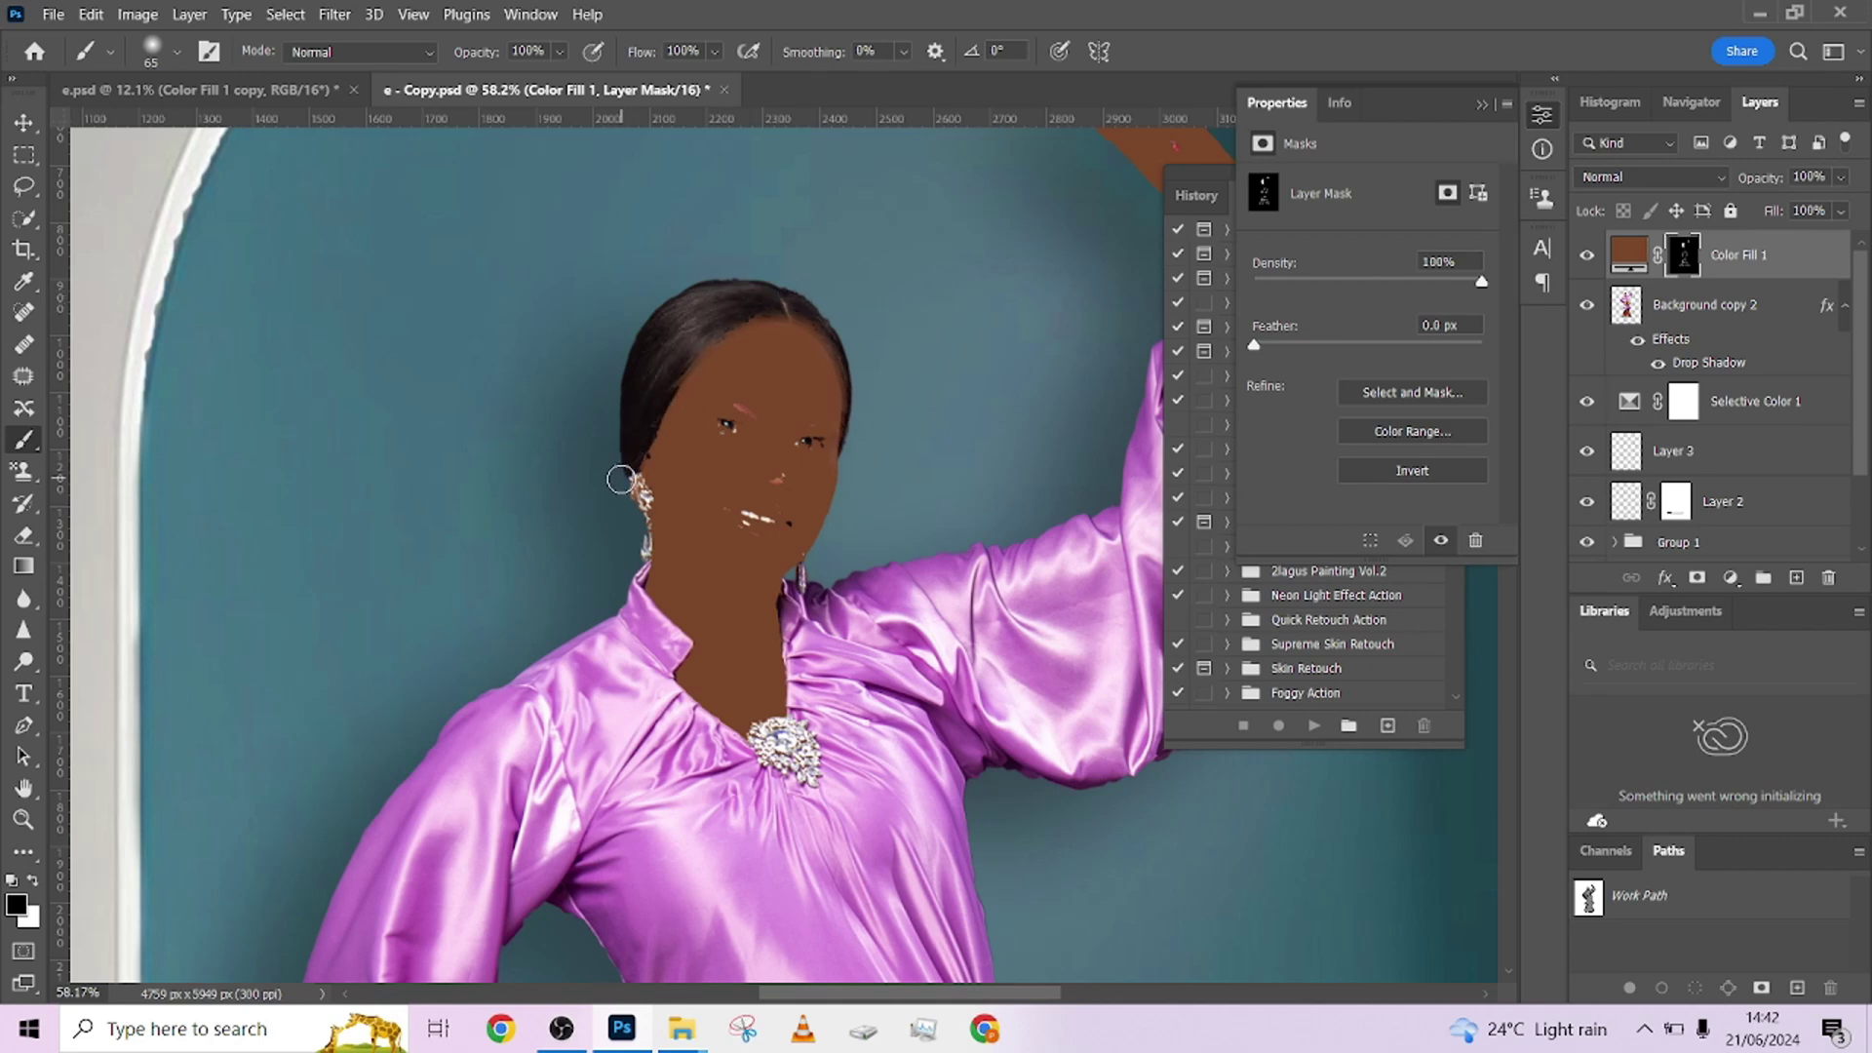
Step: Set Color Fill 1 to the Color blend mode at 47% opacity, and hide the layer to compare the skin tone
{"action": "left_click", "coordinate": [1608, 178]}
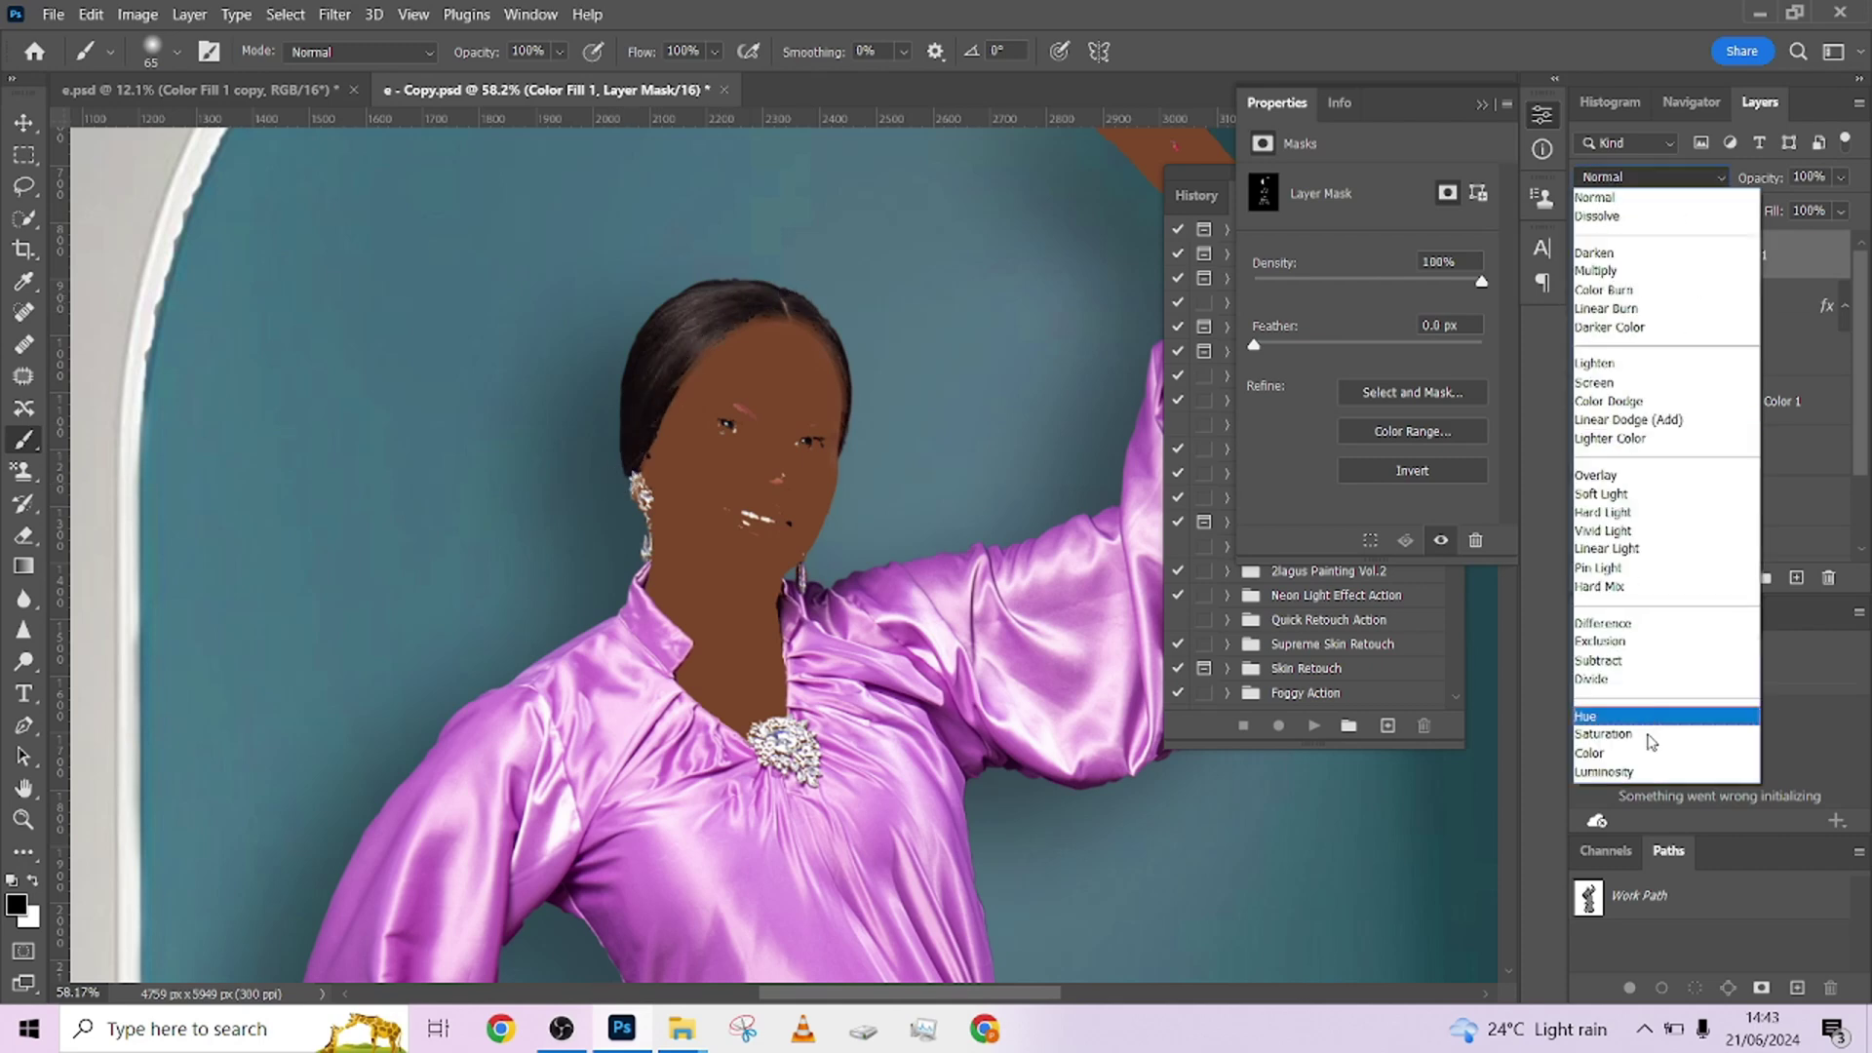
{"action": "left_click", "coordinate": [1600, 765]}
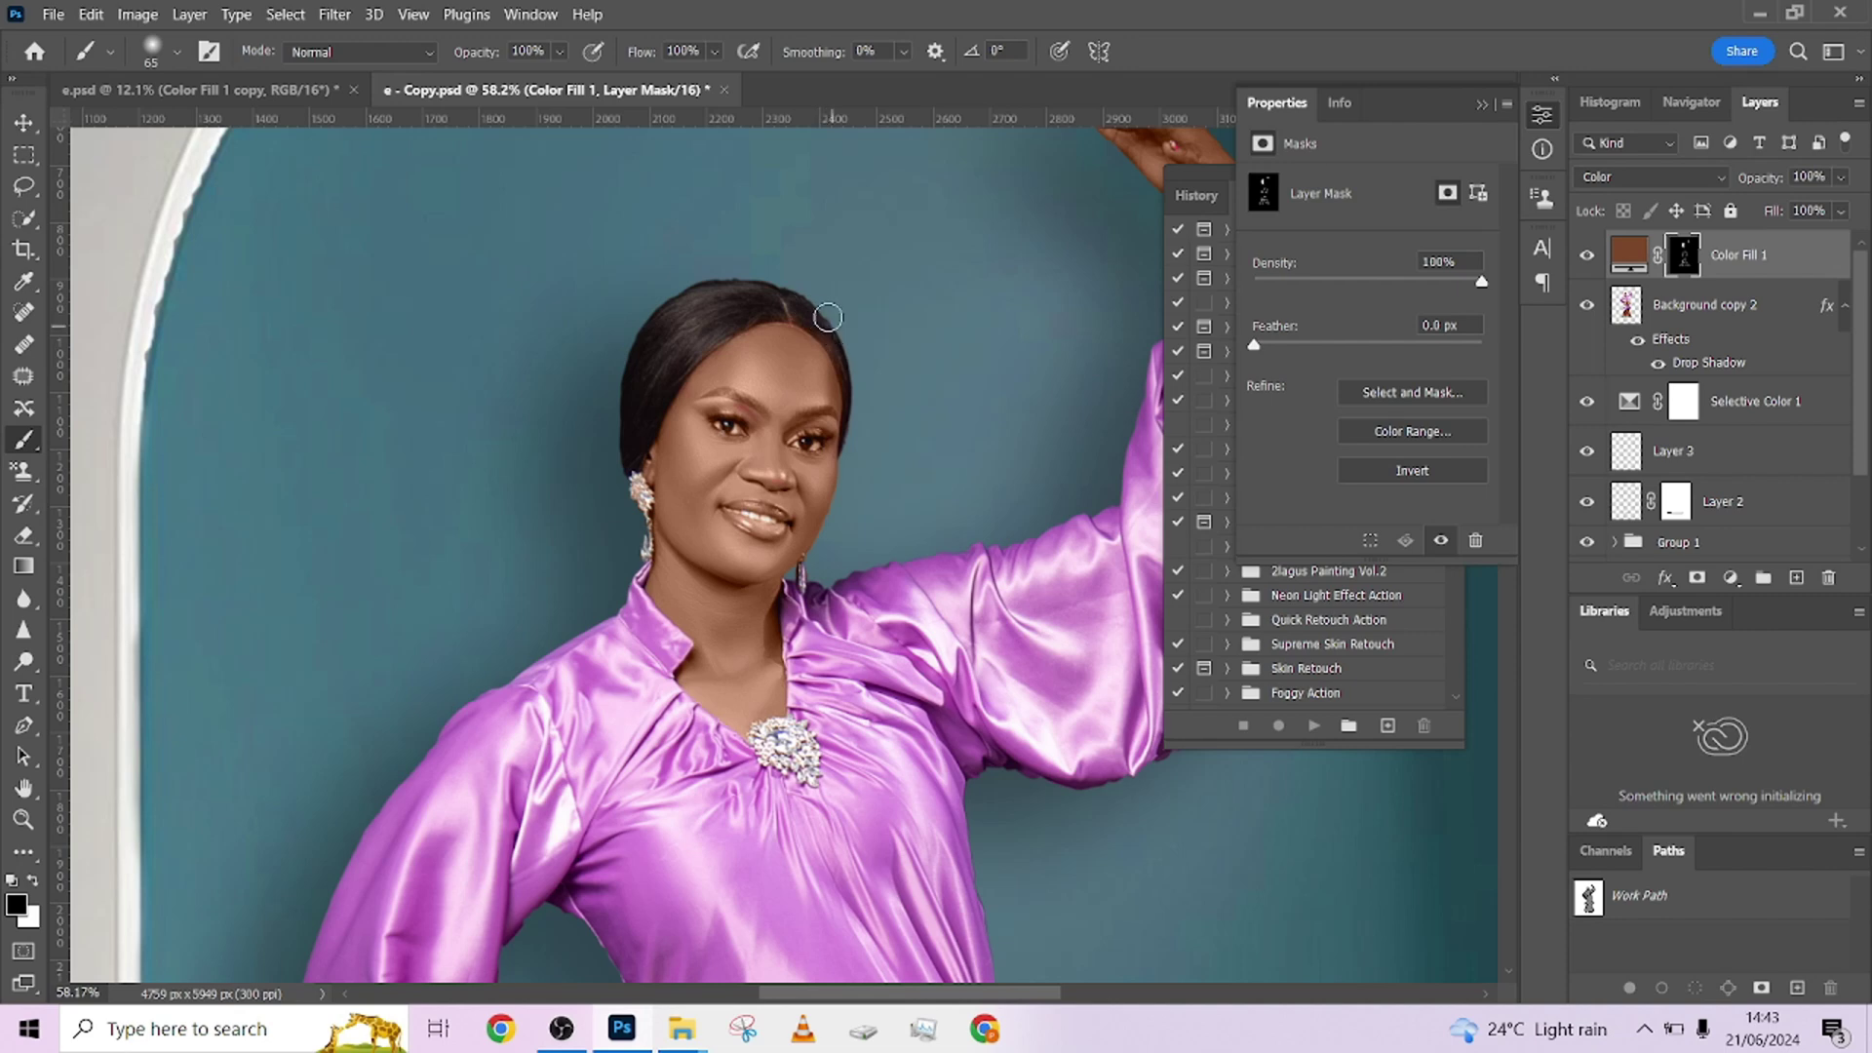
{"action": "scroll", "coordinate": [886, 419], "scroll_direction": "right", "scroll_amount": 3}
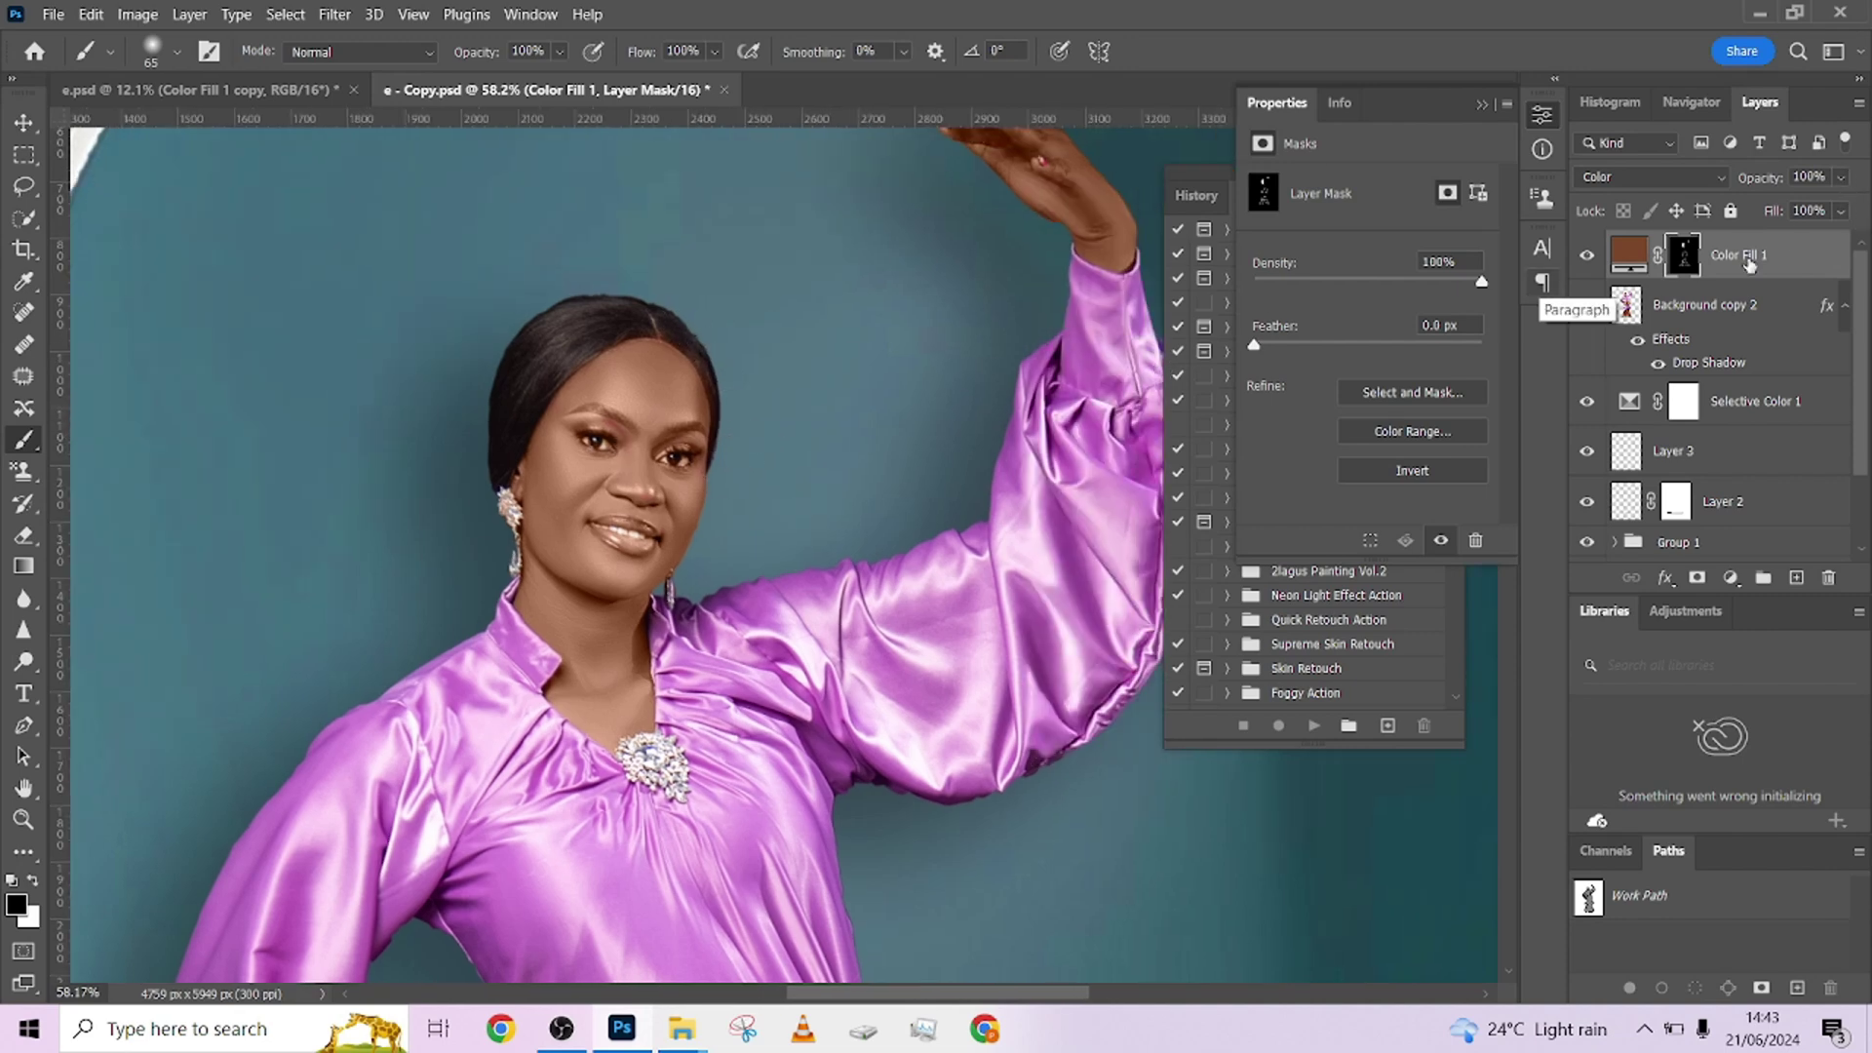
{"action": "left_click", "coordinate": [1841, 177]}
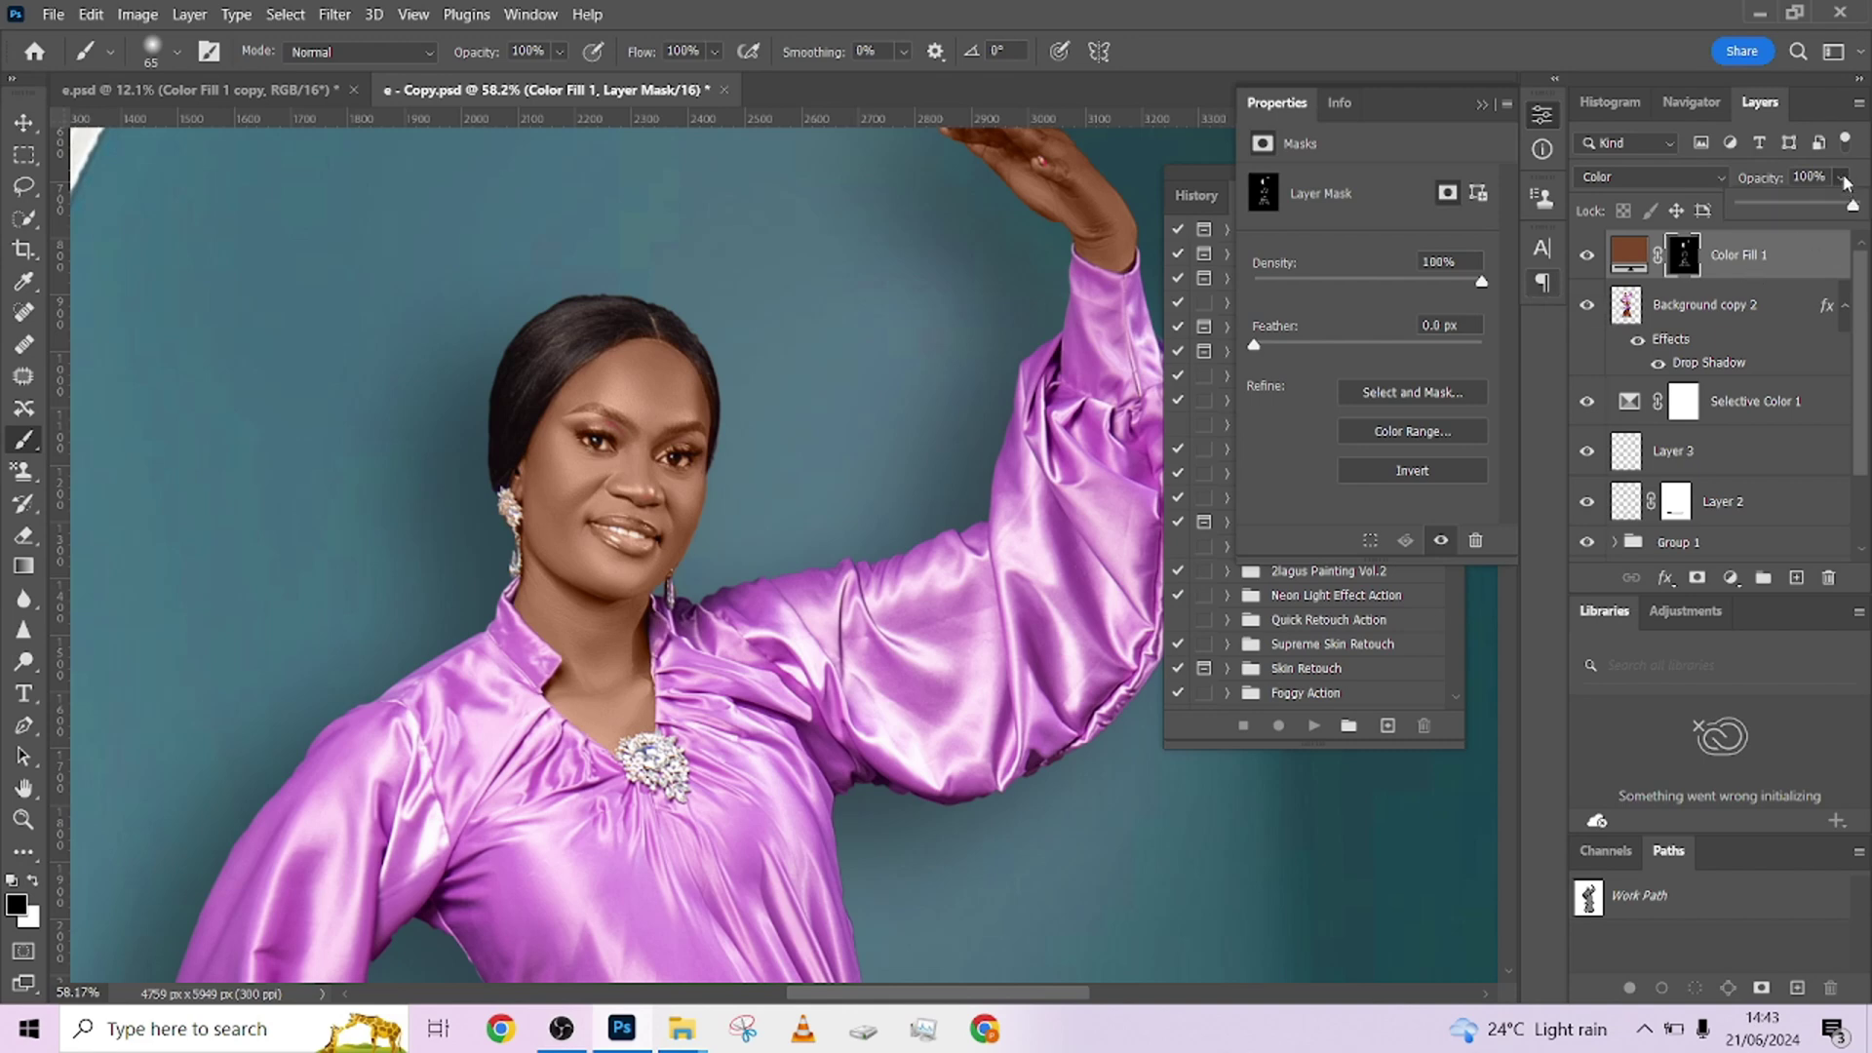
{"action": "left_click_drag", "start_coordinate": [1825, 210], "coordinate": [1818, 208]}
{"action": "left_click", "coordinate": [1587, 255]}
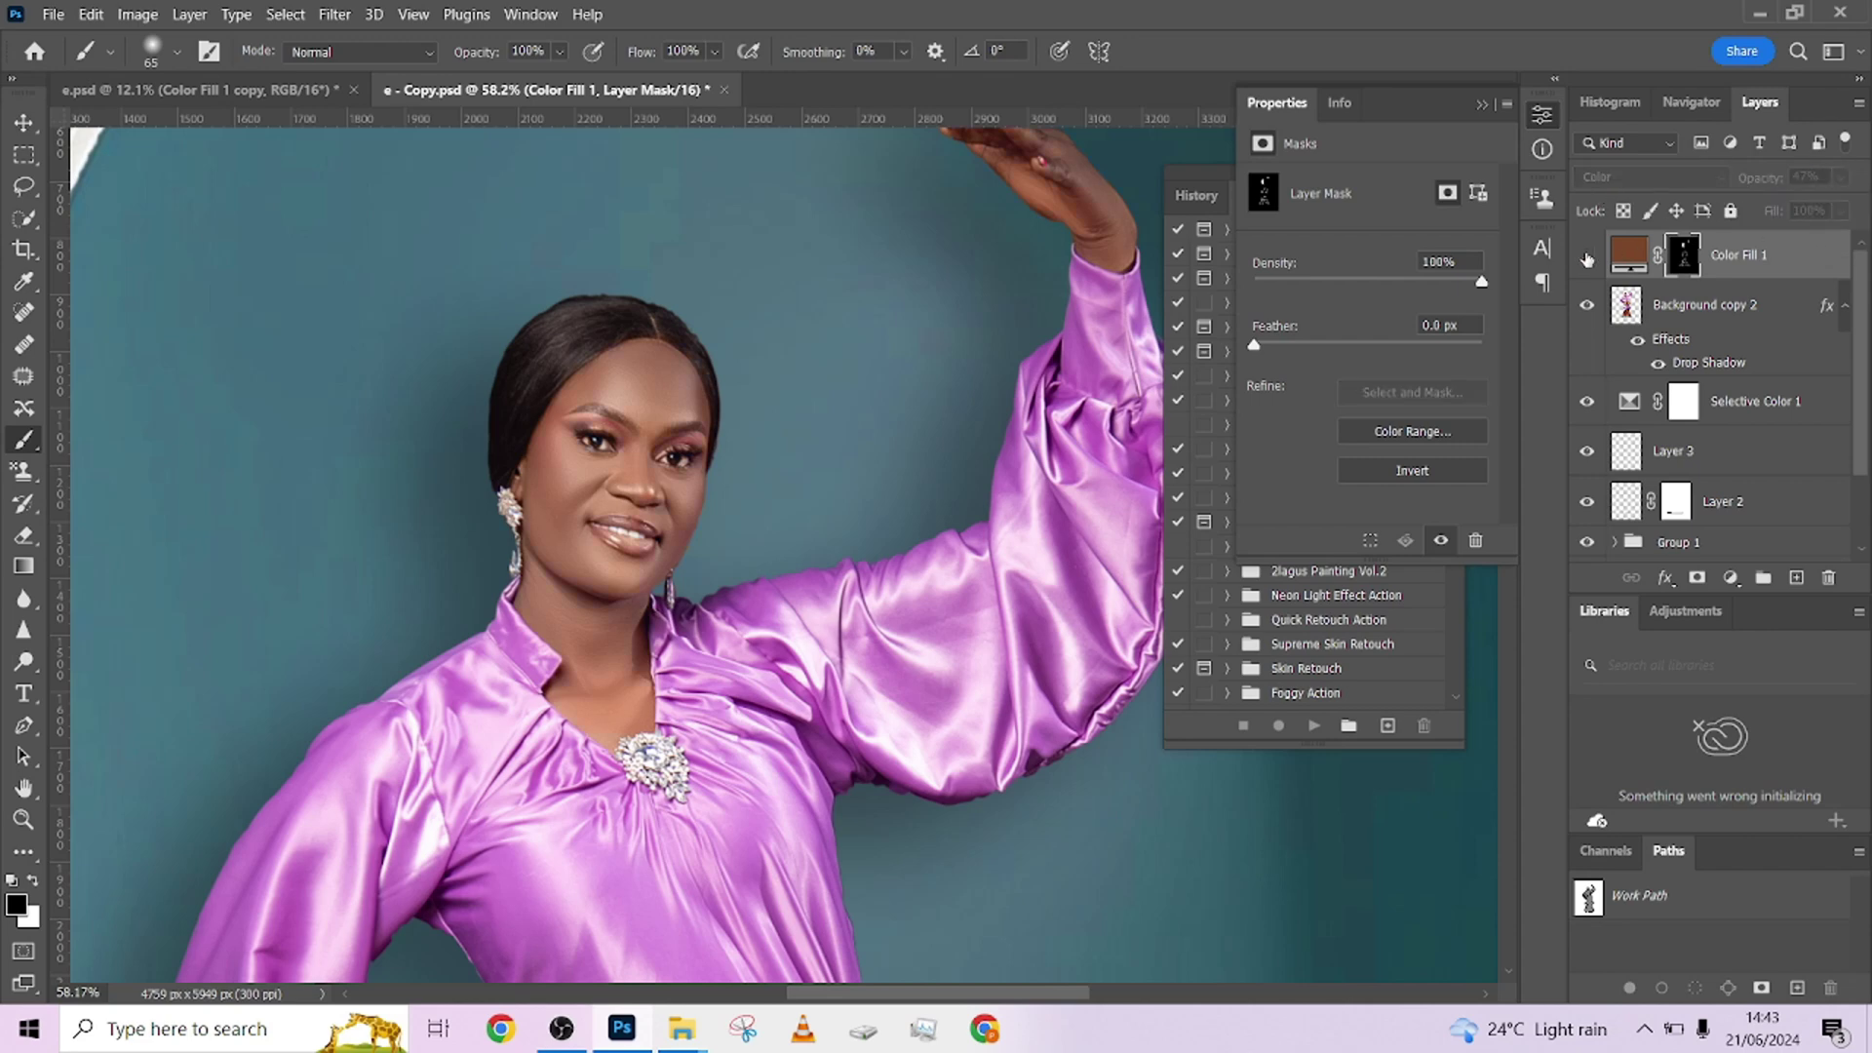
Step: Show the Color Fill 1 layer again and lower its Fill to 82%
{"action": "left_click", "coordinate": [1586, 257]}
{"action": "left_click", "coordinate": [1841, 211]}
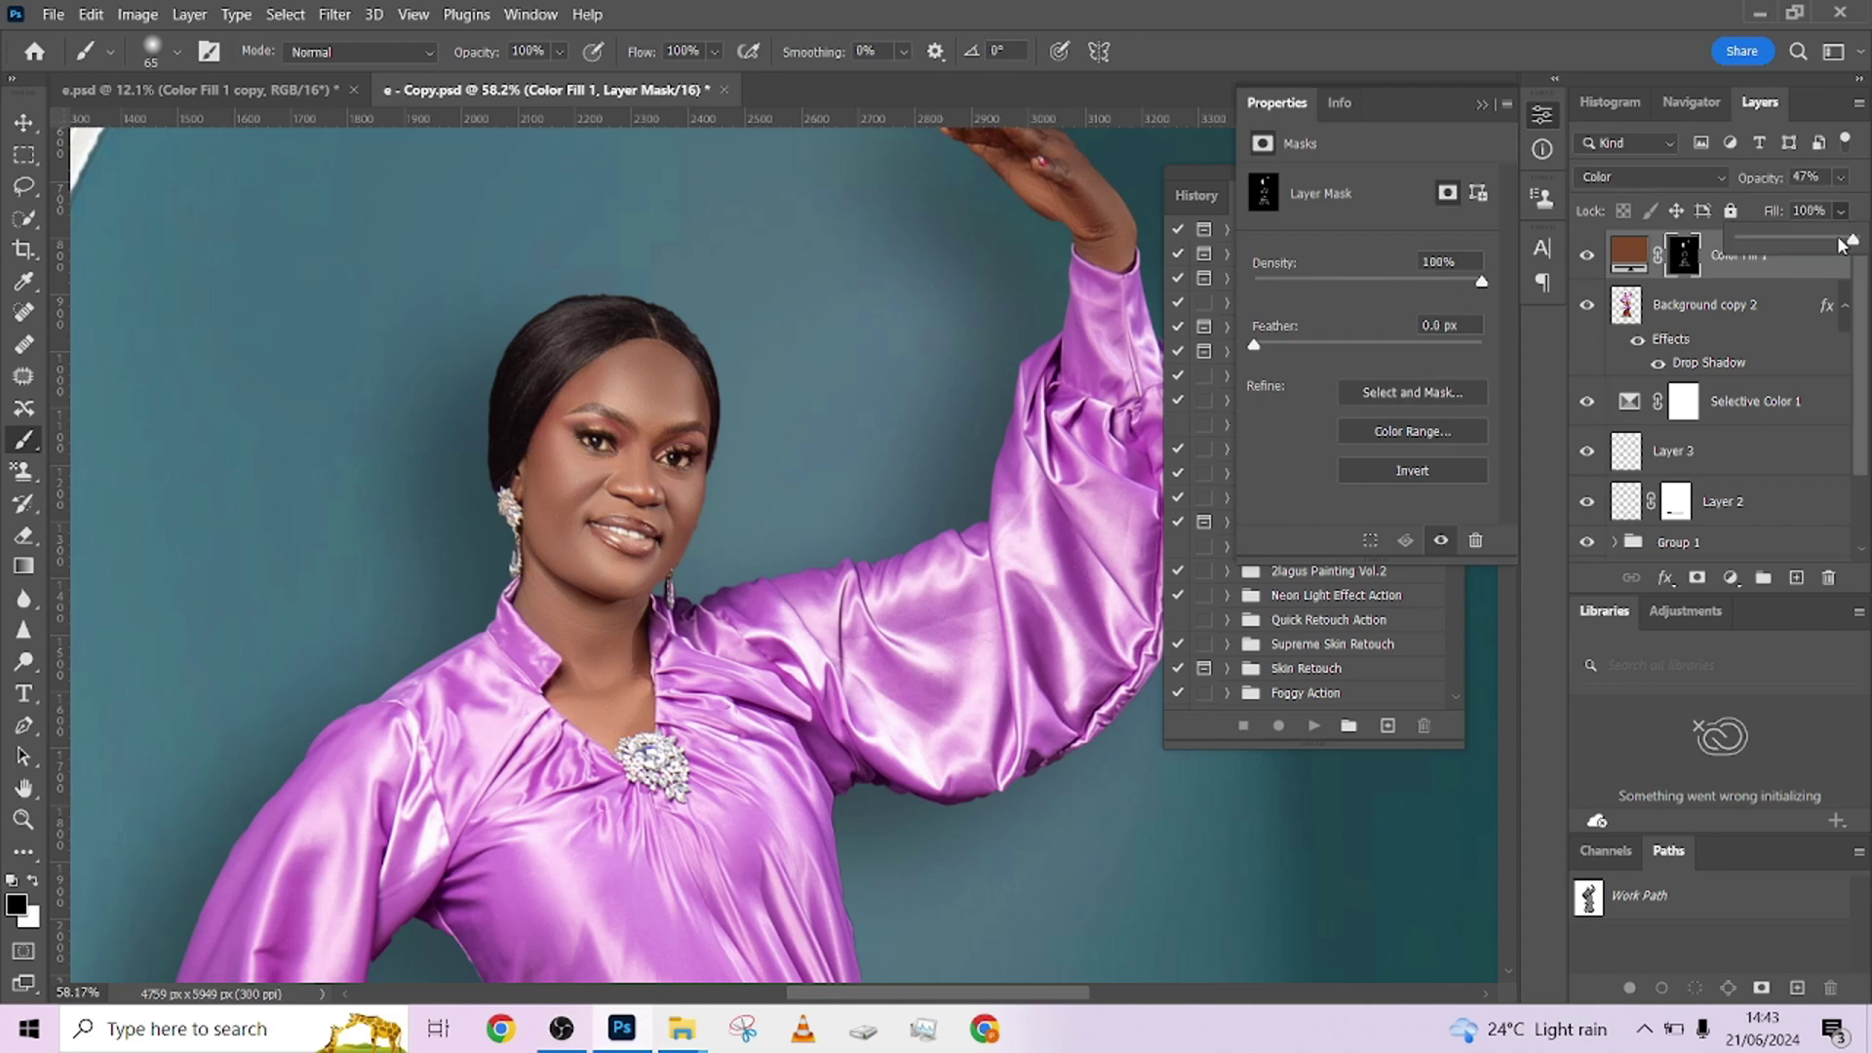
{"action": "left_click_drag", "start_coordinate": [1855, 239], "coordinate": [1832, 244]}
Step: Duplicate Color Fill 1 and set the copy to the Soft Light blend mode with Fill at 60%
{"action": "key", "text": "ctrl+j"}
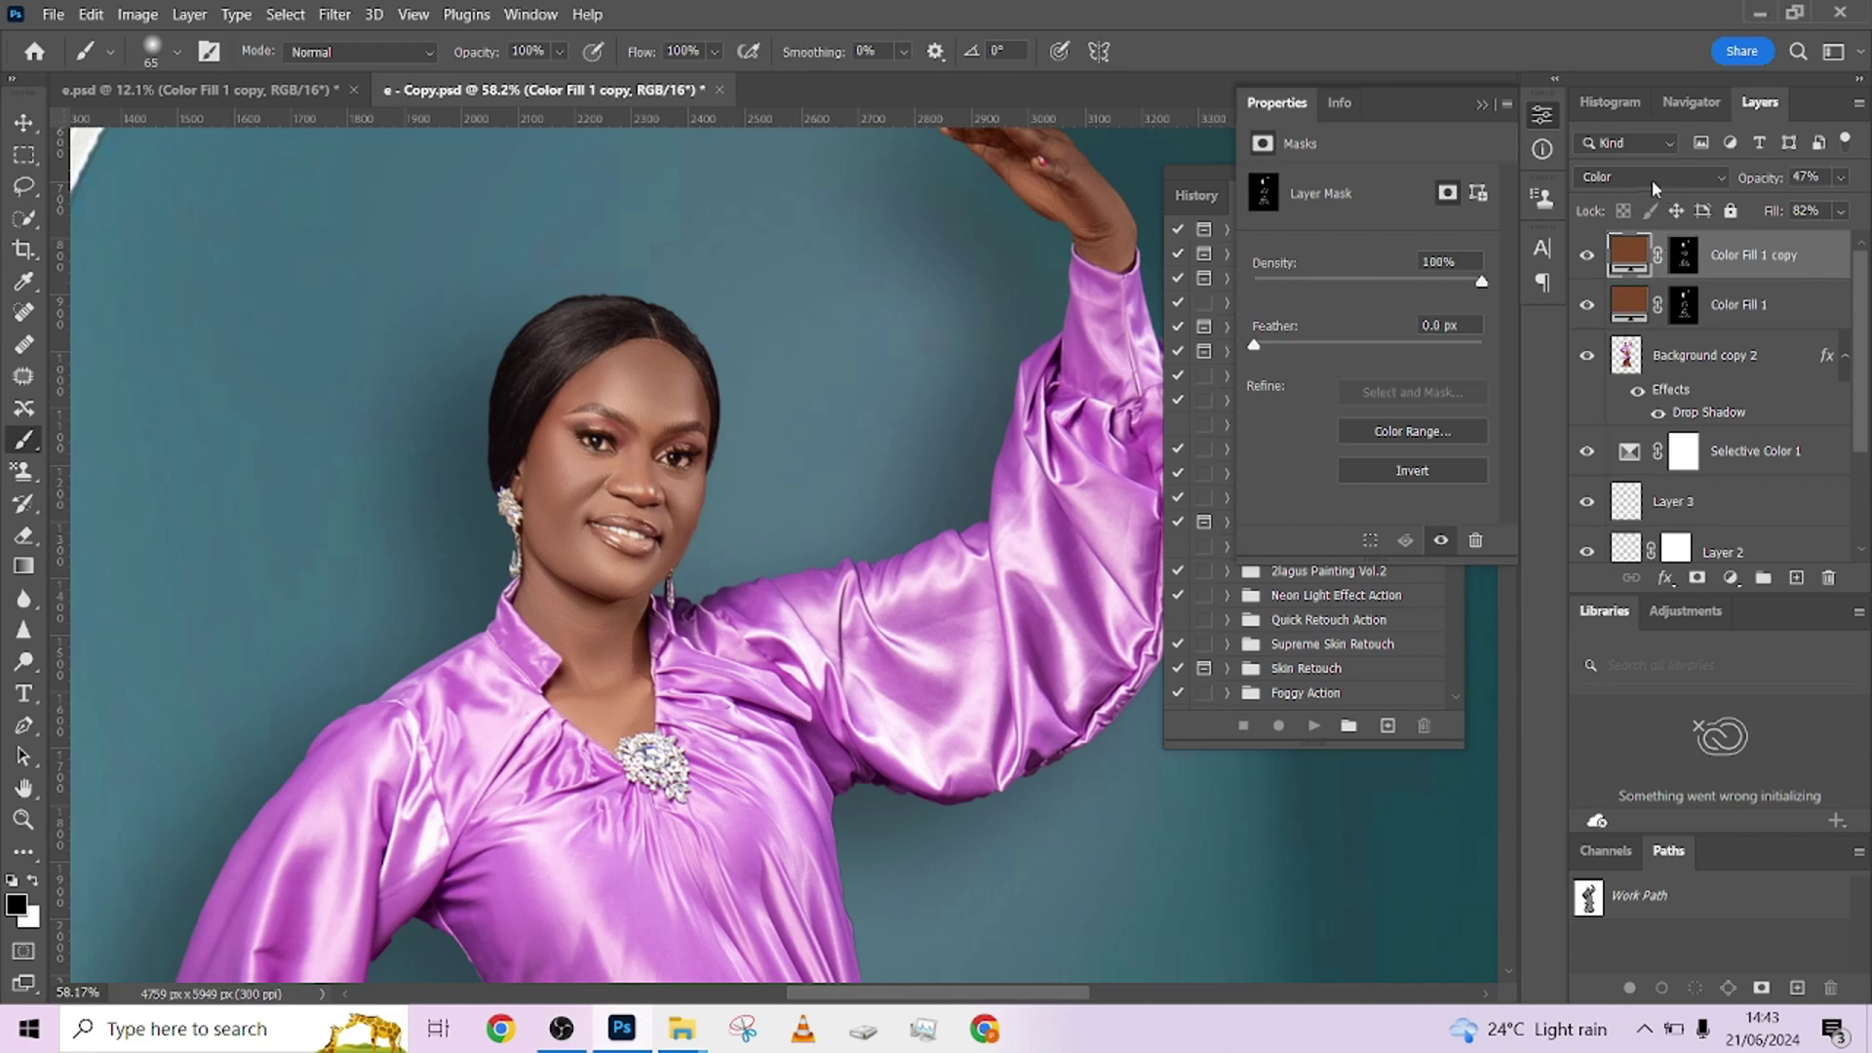
{"action": "left_click", "coordinate": [1649, 178]}
{"action": "left_click", "coordinate": [1651, 494]}
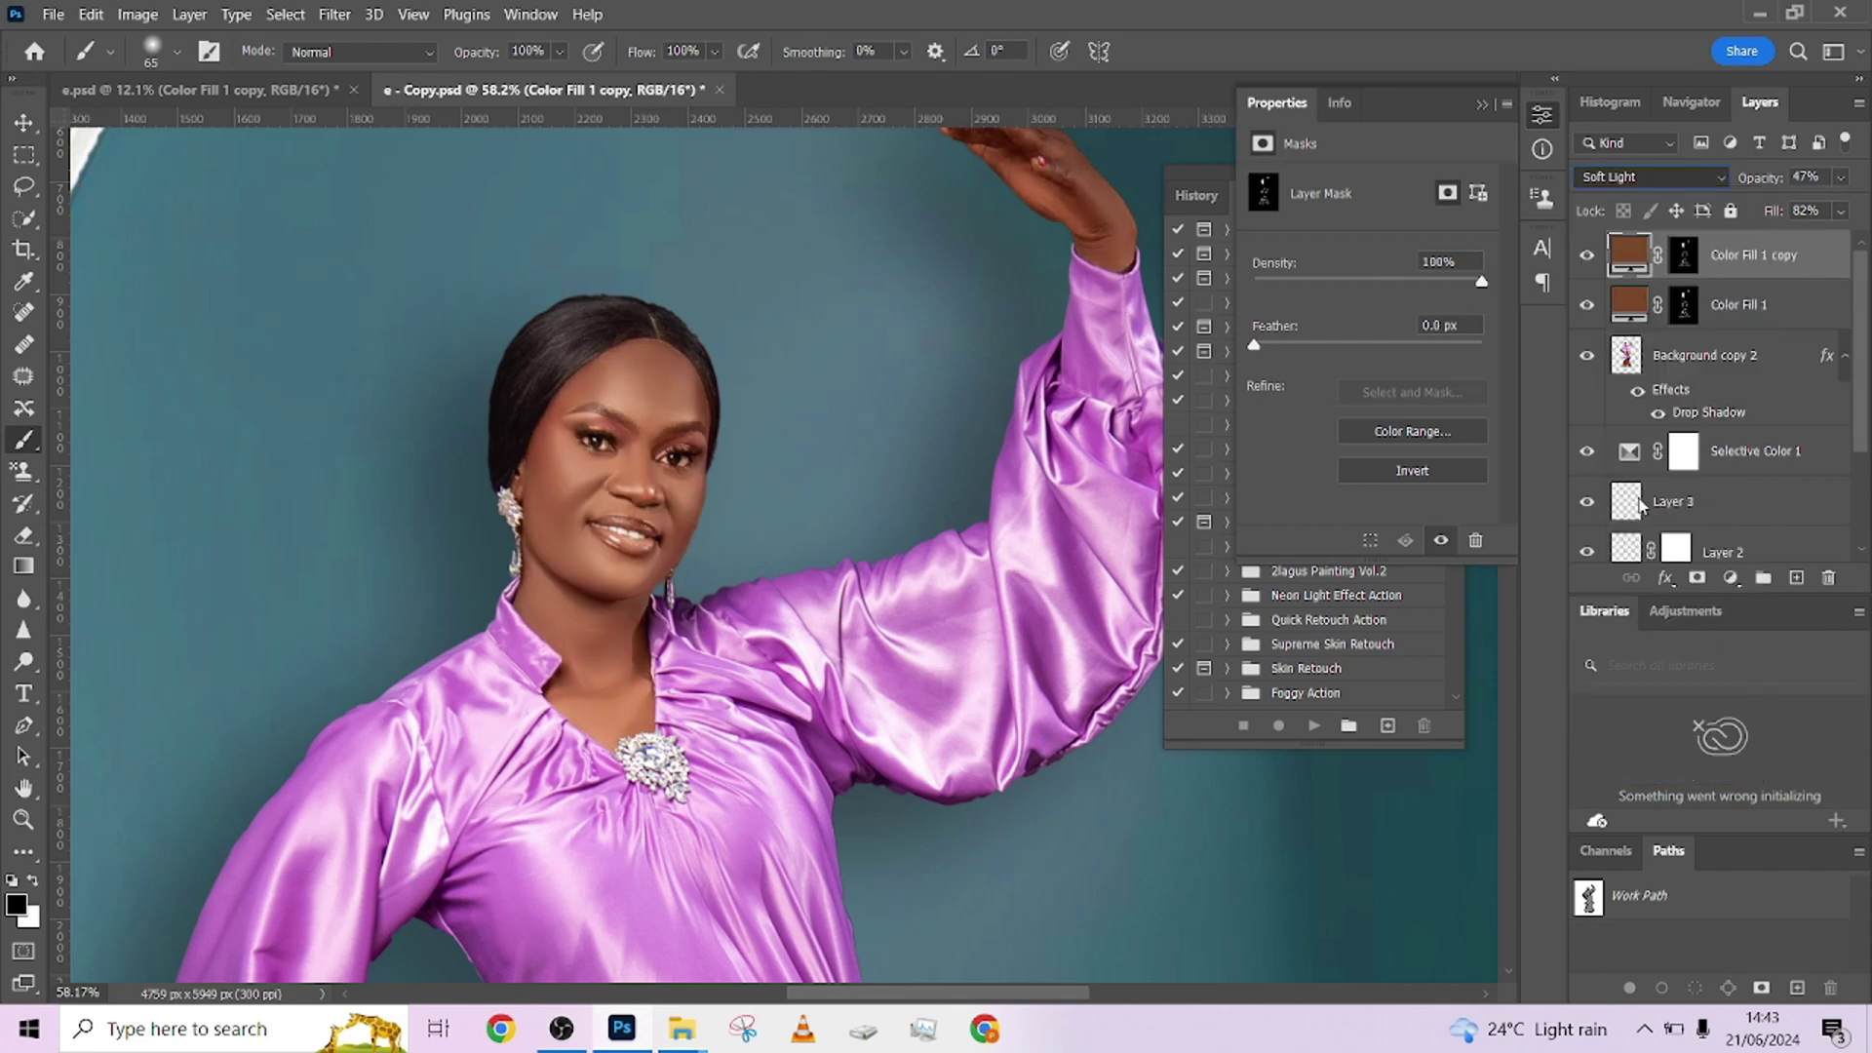
{"action": "left_click", "coordinate": [1841, 211]}
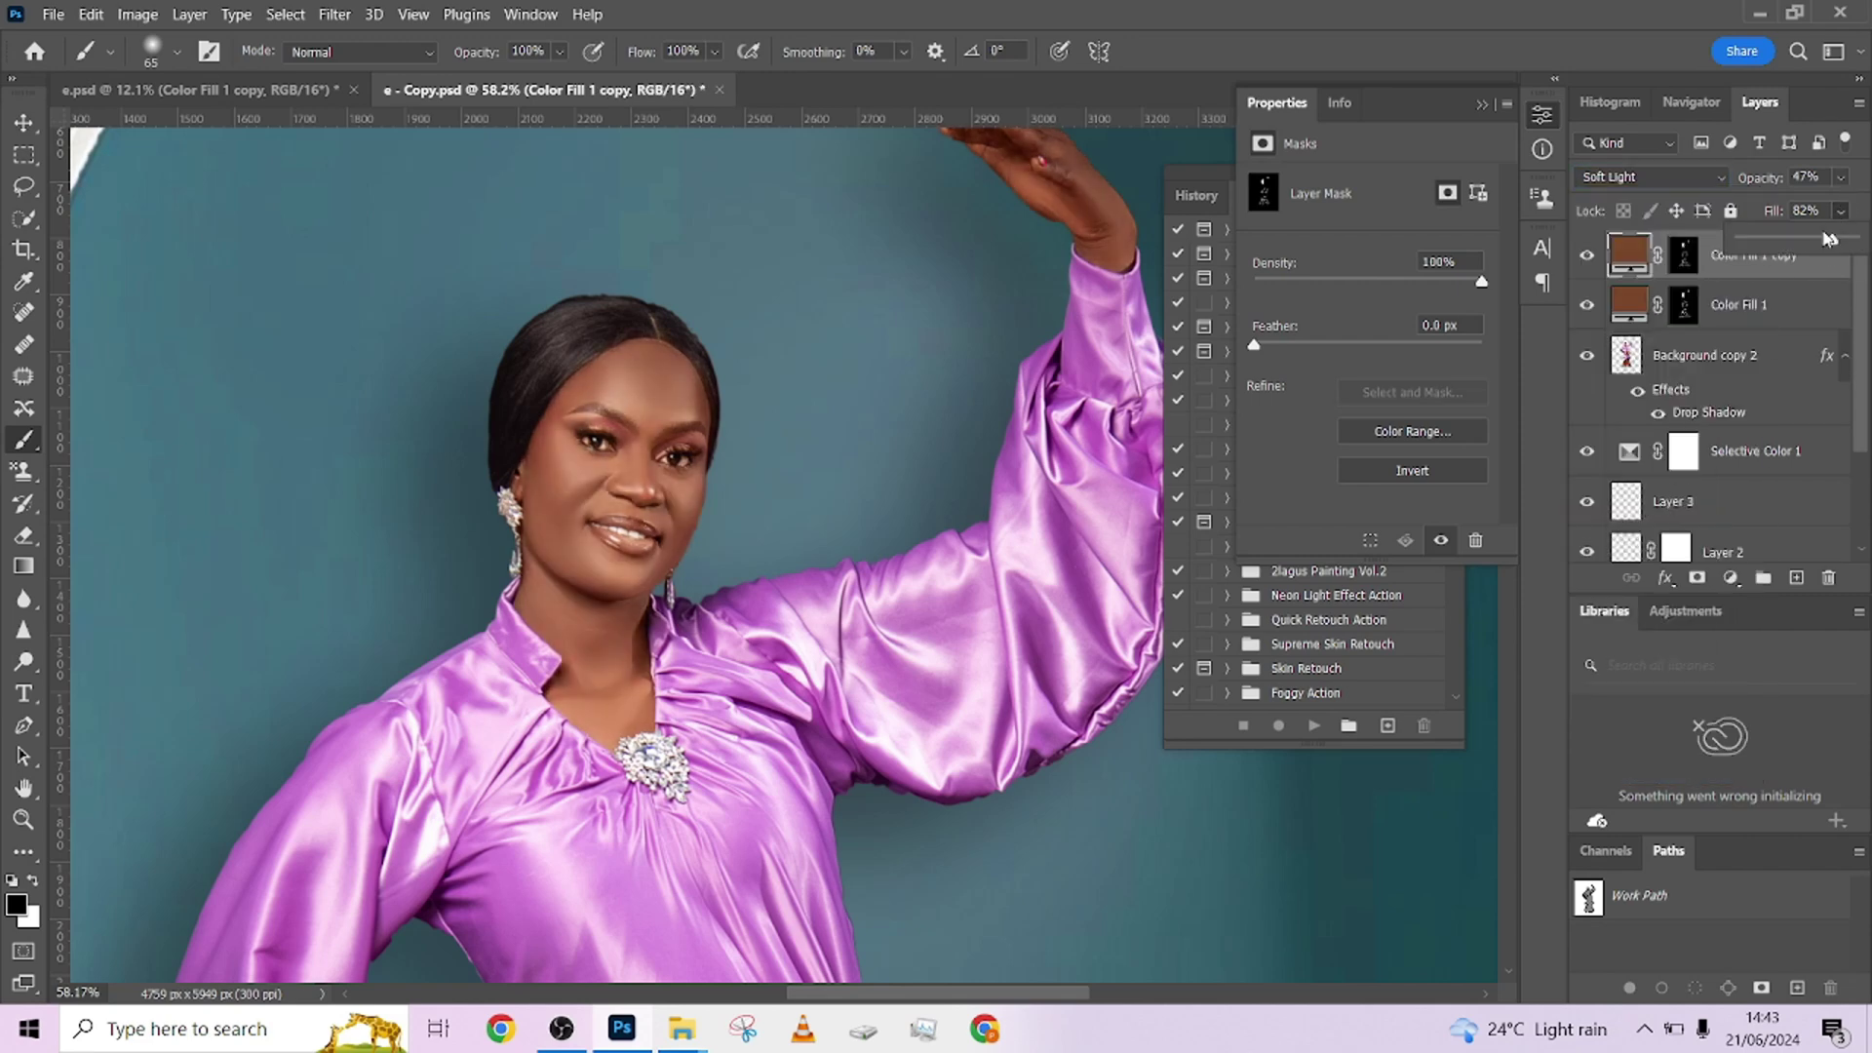
{"action": "left_click_drag", "start_coordinate": [1808, 244], "coordinate": [1810, 322]}
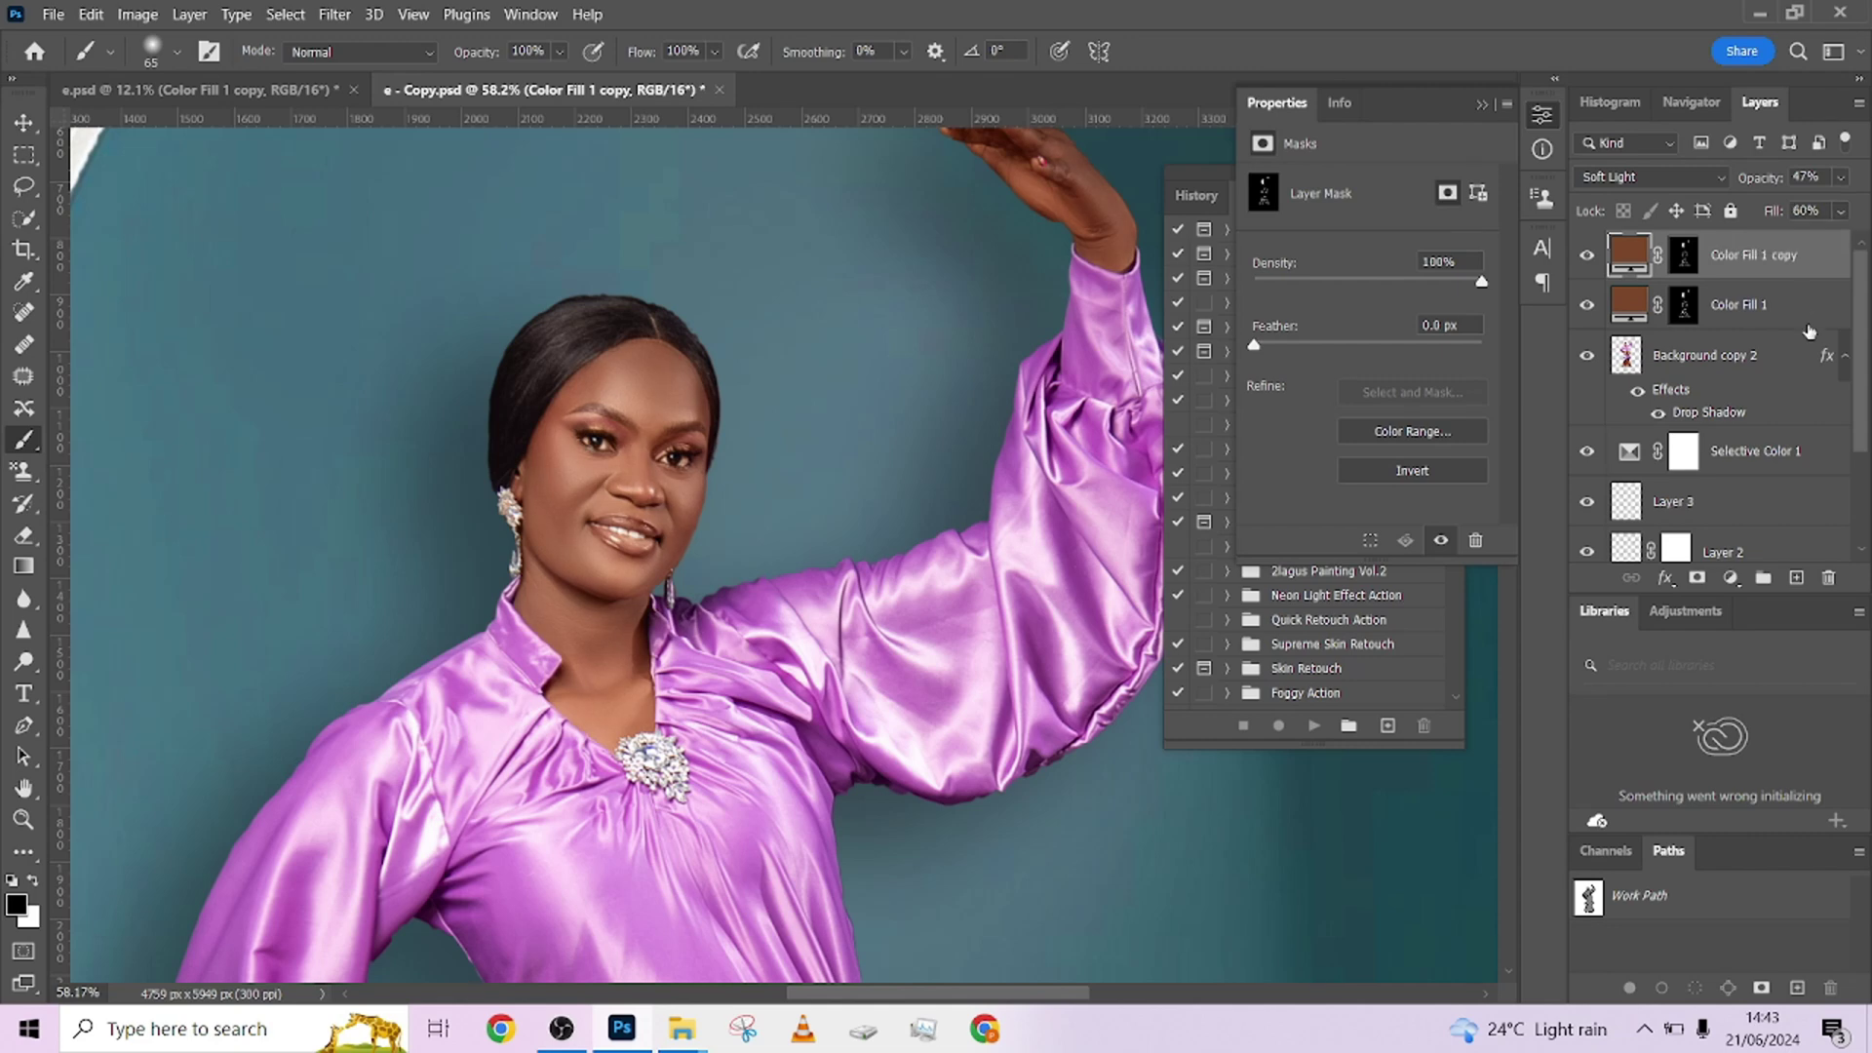
Step: Toggle the visibility of the original Color Fill 1 layer to compare the skin tone with and without it
{"action": "left_click", "coordinate": [1810, 321]}
{"action": "left_click", "coordinate": [1587, 310]}
{"action": "left_click", "coordinate": [1587, 310]}
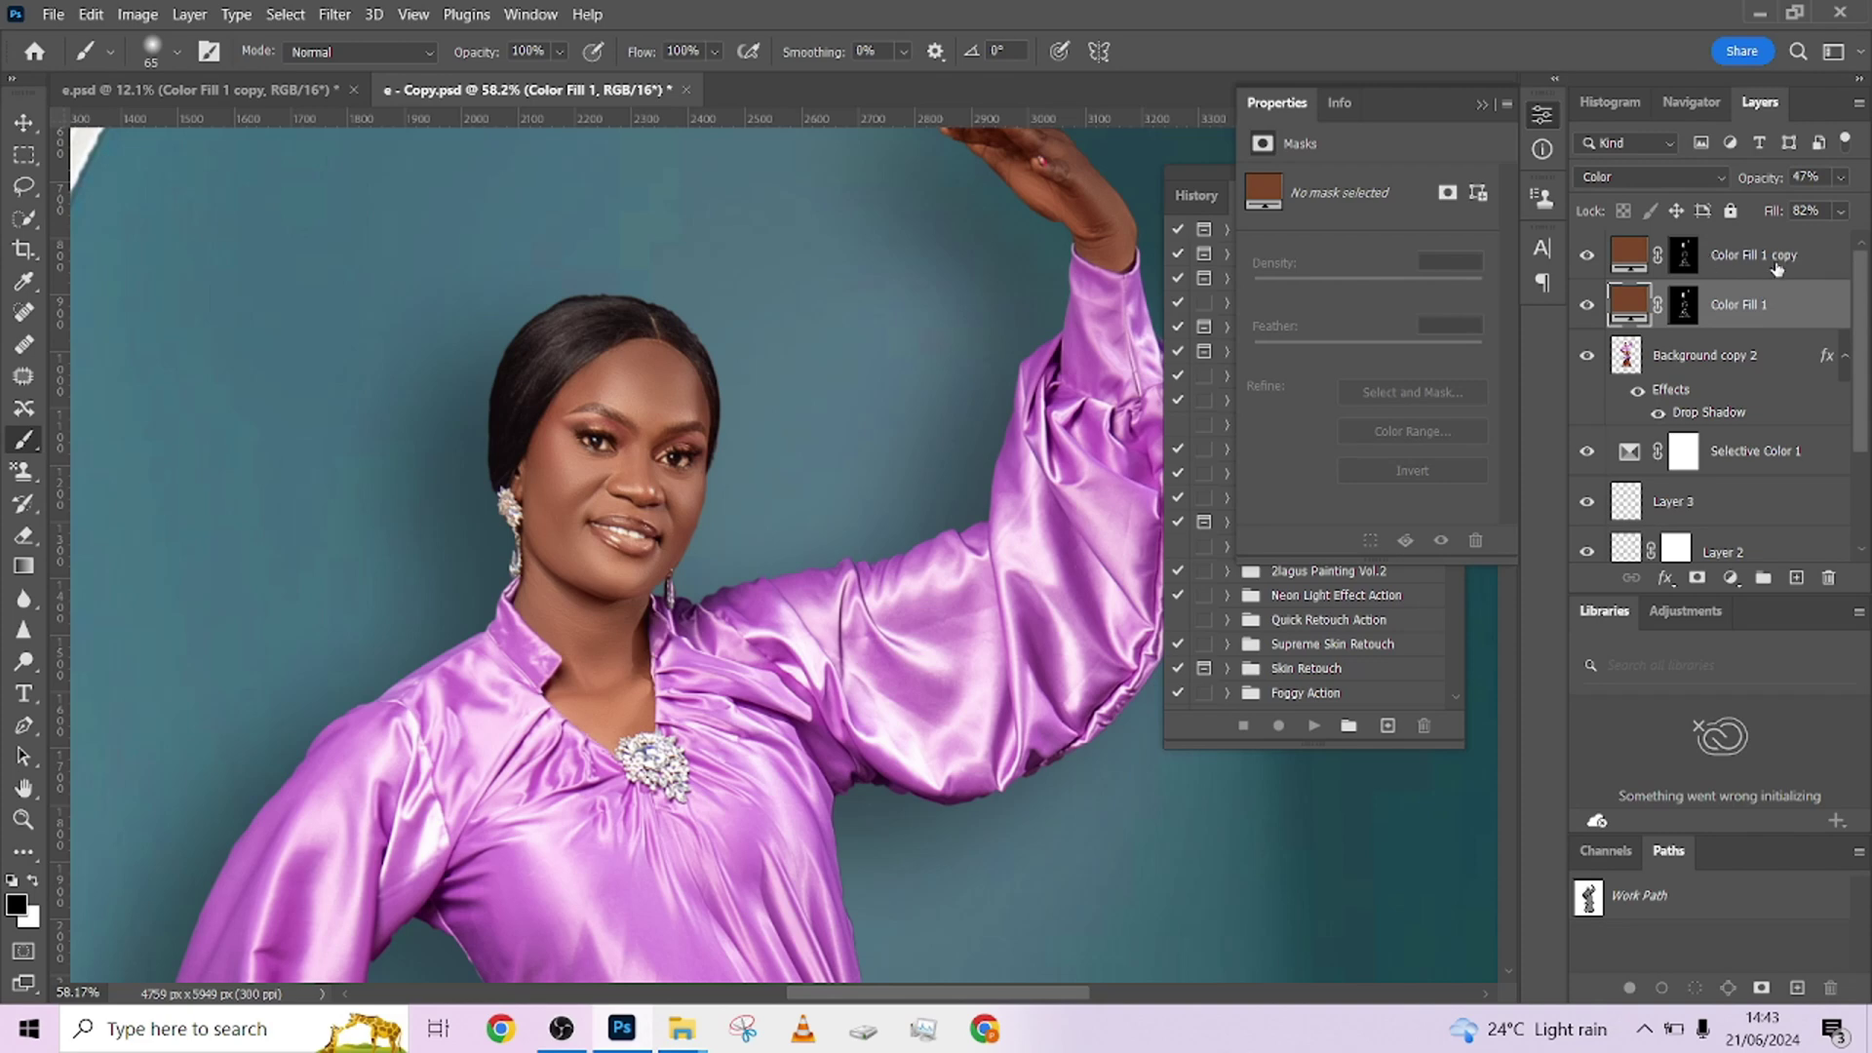
Step: Paint black on Color Fill 1's mask with a 10 px brush to remove the brown tint from the eyes
{"action": "left_click", "coordinate": [1686, 310]}
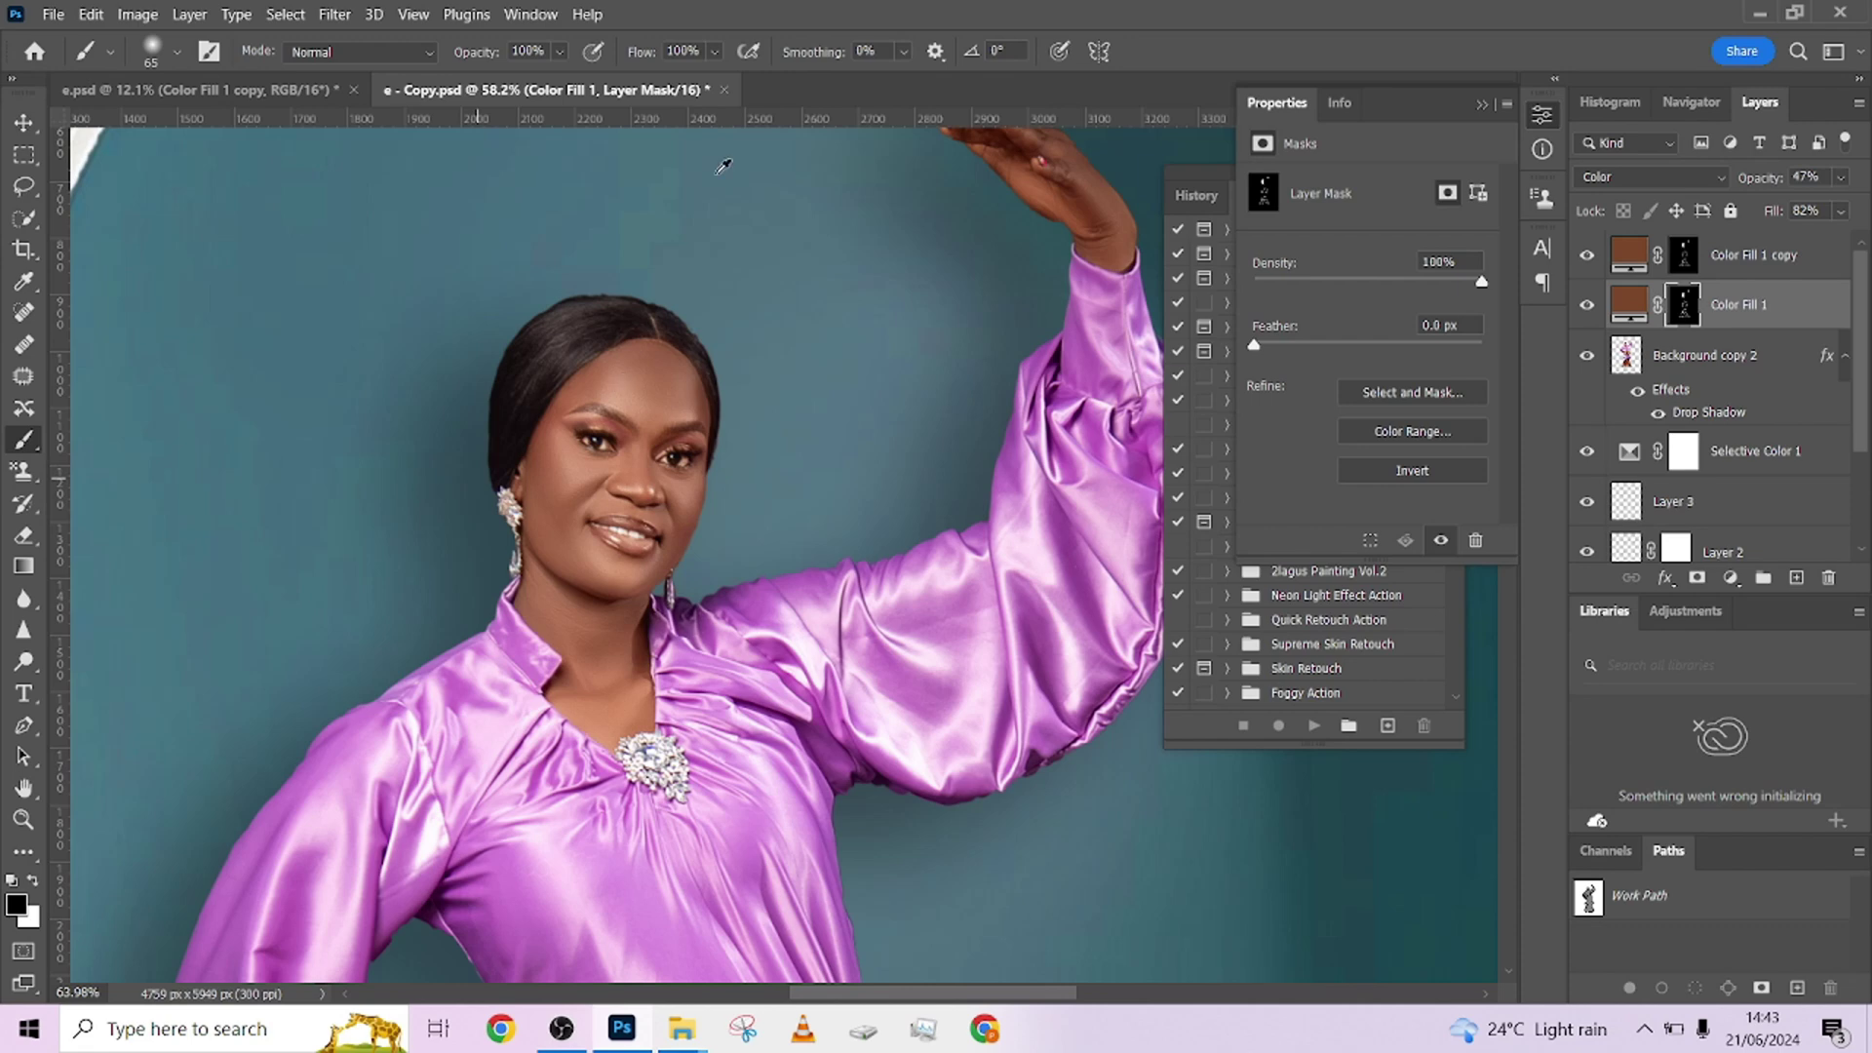
{"action": "scroll", "coordinate": [652, 322], "scroll_direction": "down", "scroll_amount": 3}
{"action": "scroll", "coordinate": [664, 380], "scroll_direction": "up", "scroll_amount": 4}
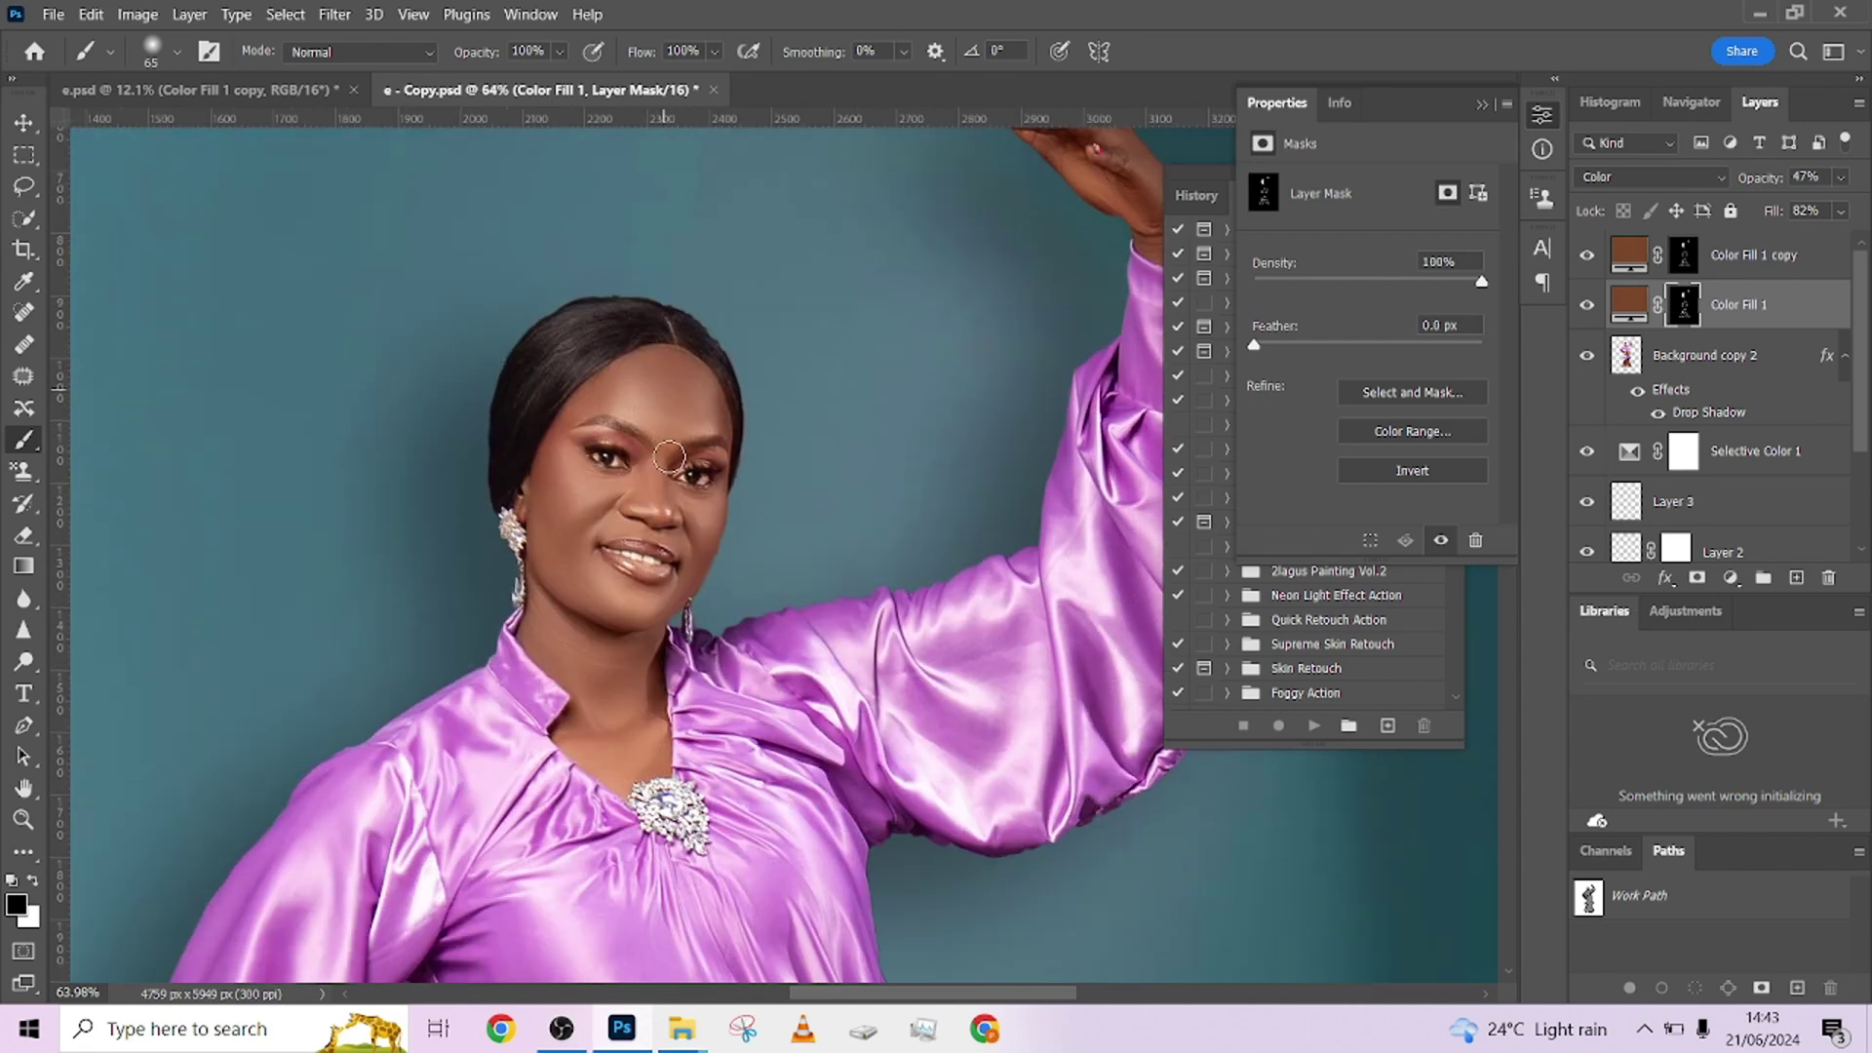
{"action": "scroll", "coordinate": [590, 482], "scroll_direction": "up", "scroll_amount": 5}
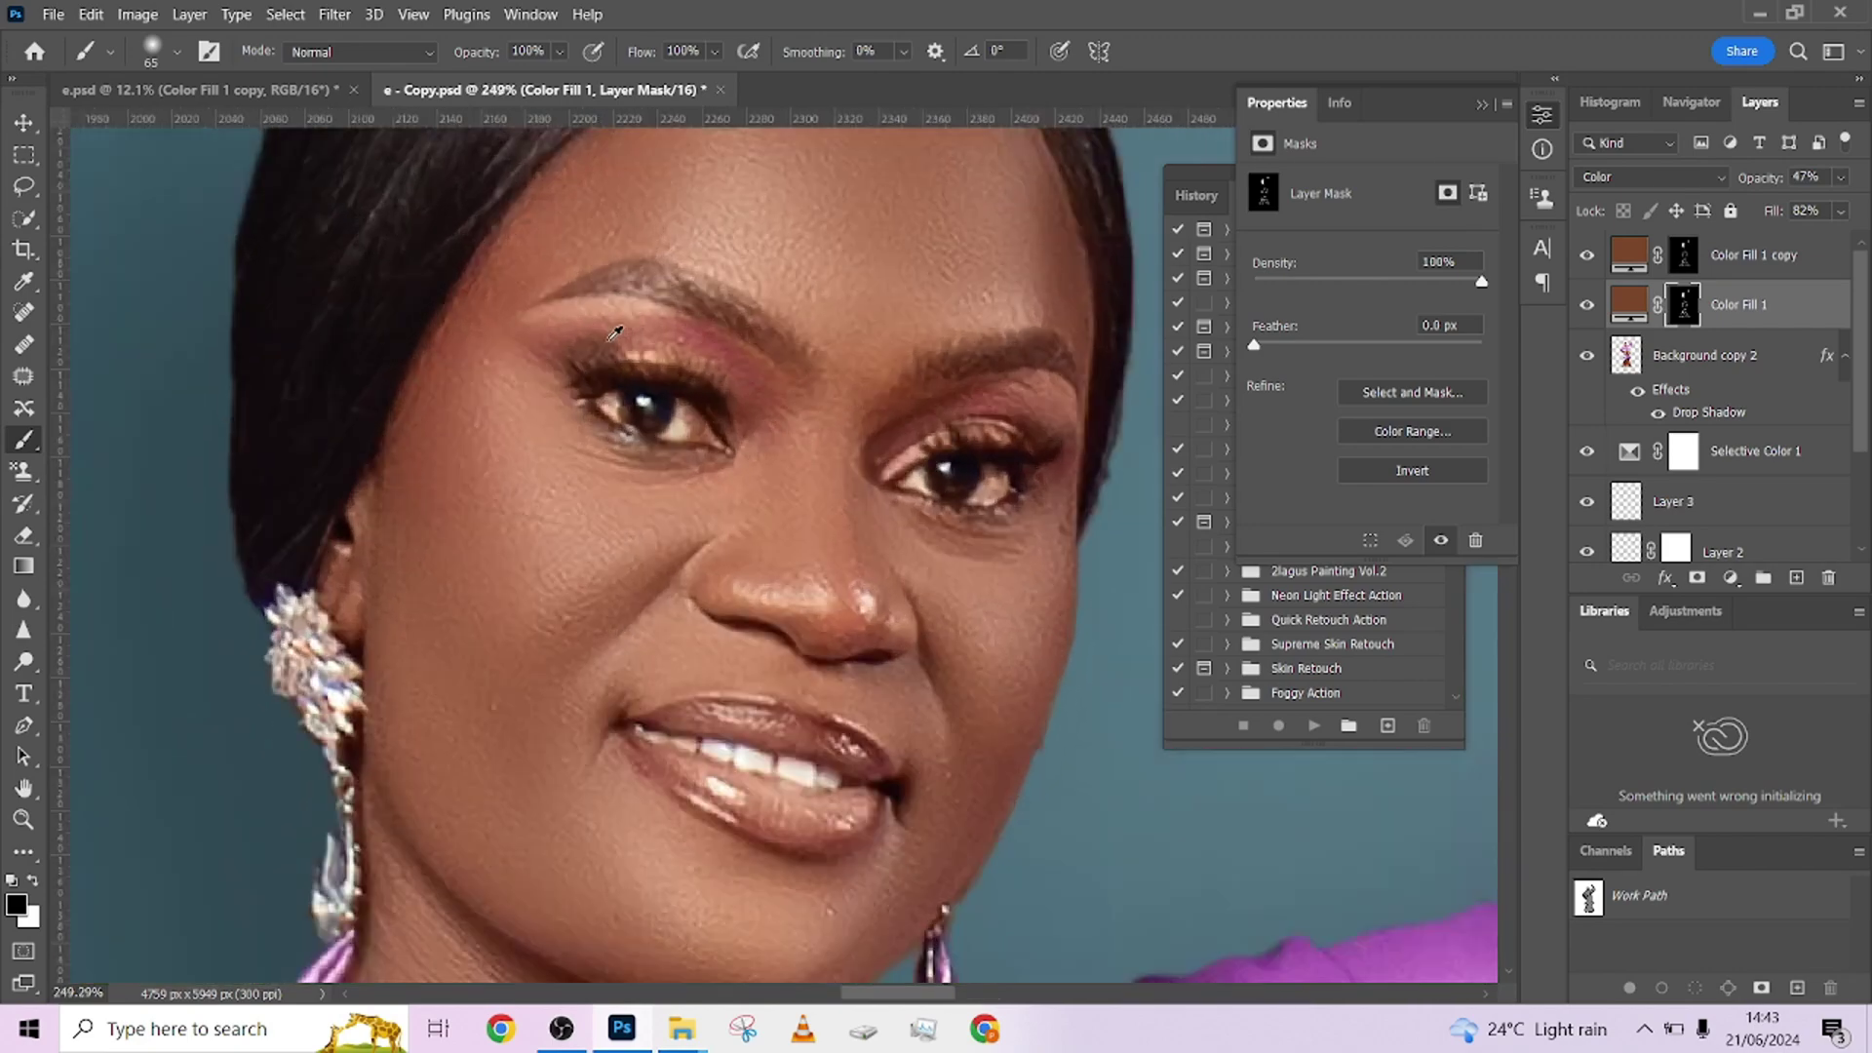
{"action": "key", "text": "bracketleft"}
{"action": "key", "text": "bracketleft"}
{"action": "key", "text": "bracketleft"}
{"action": "key", "text": "bracketleft"}
{"action": "key", "text": "bracketleft"}
{"action": "key", "text": "bracketleft"}
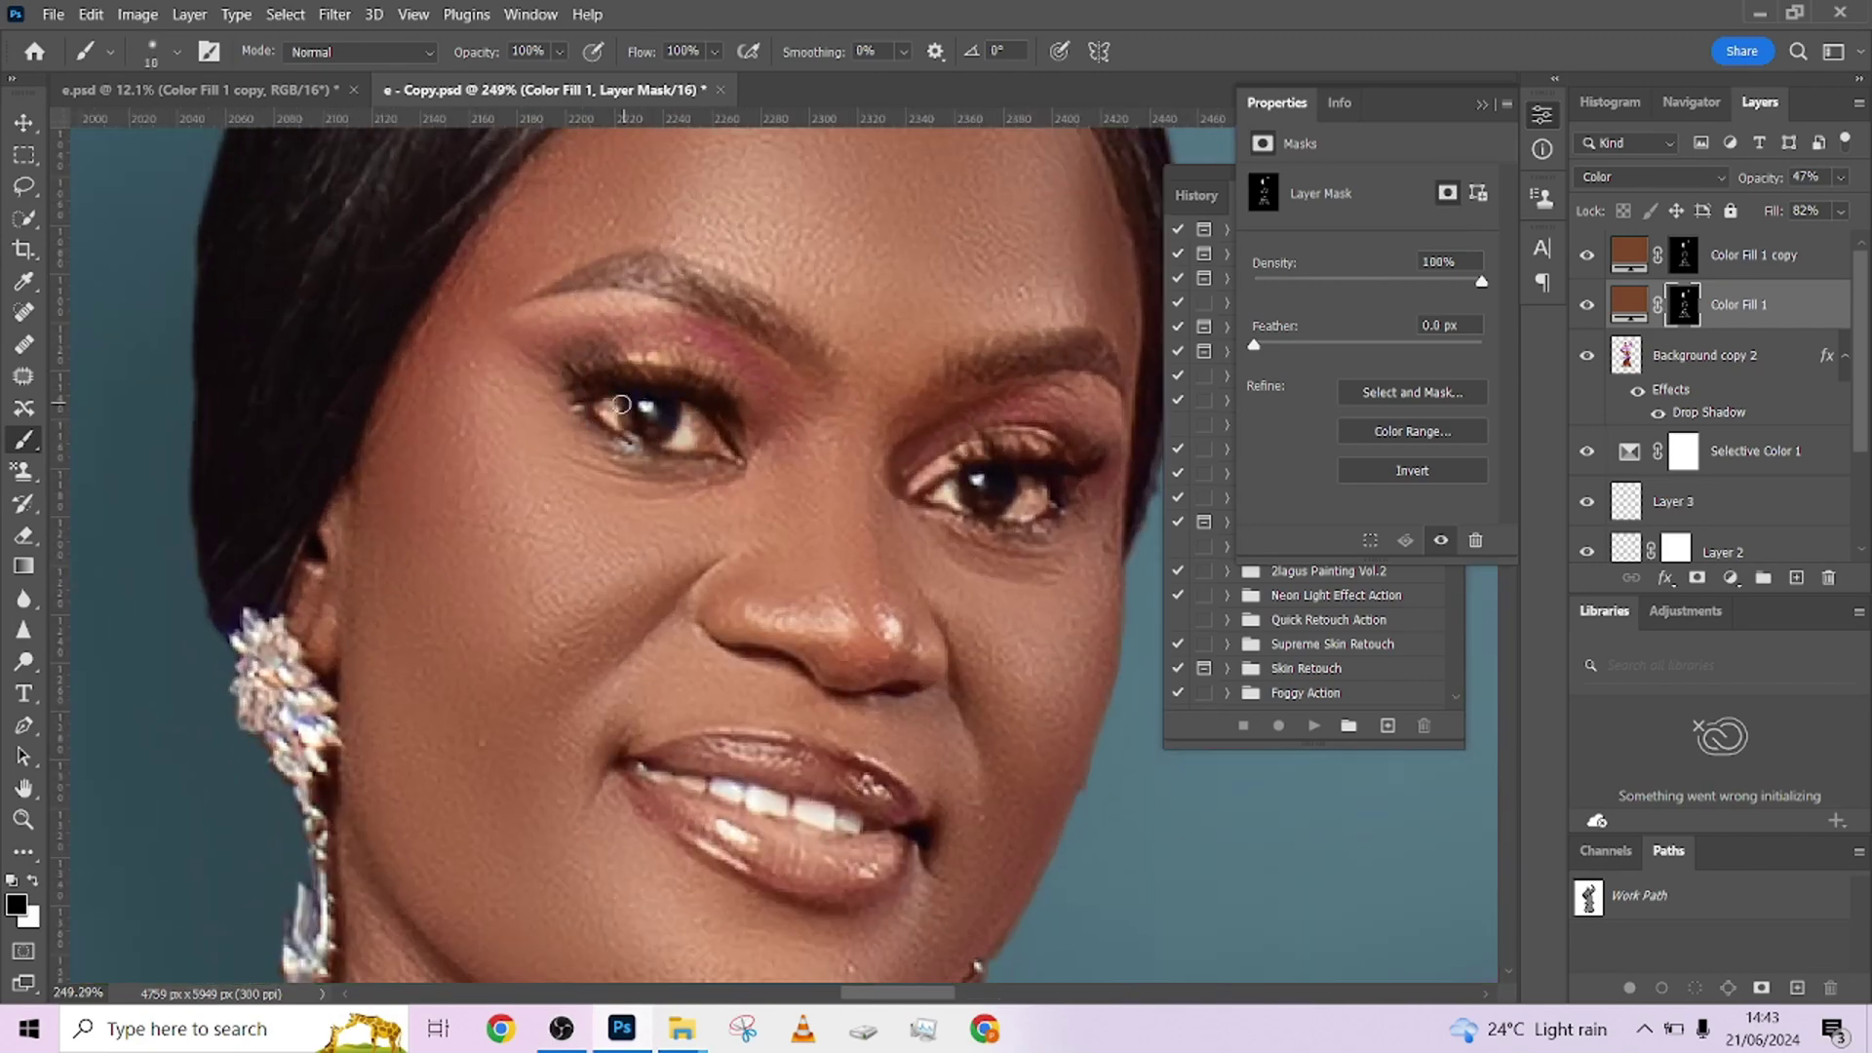
{"action": "left_click_drag", "start_coordinate": [621, 404], "coordinate": [608, 410]}
Step: Paint black on the Color Fill 1 copy mask with a 20 px Brush over the model's eyes and lips
{"action": "key", "text": "alt+bracketright"}
{"action": "key", "text": "s"}
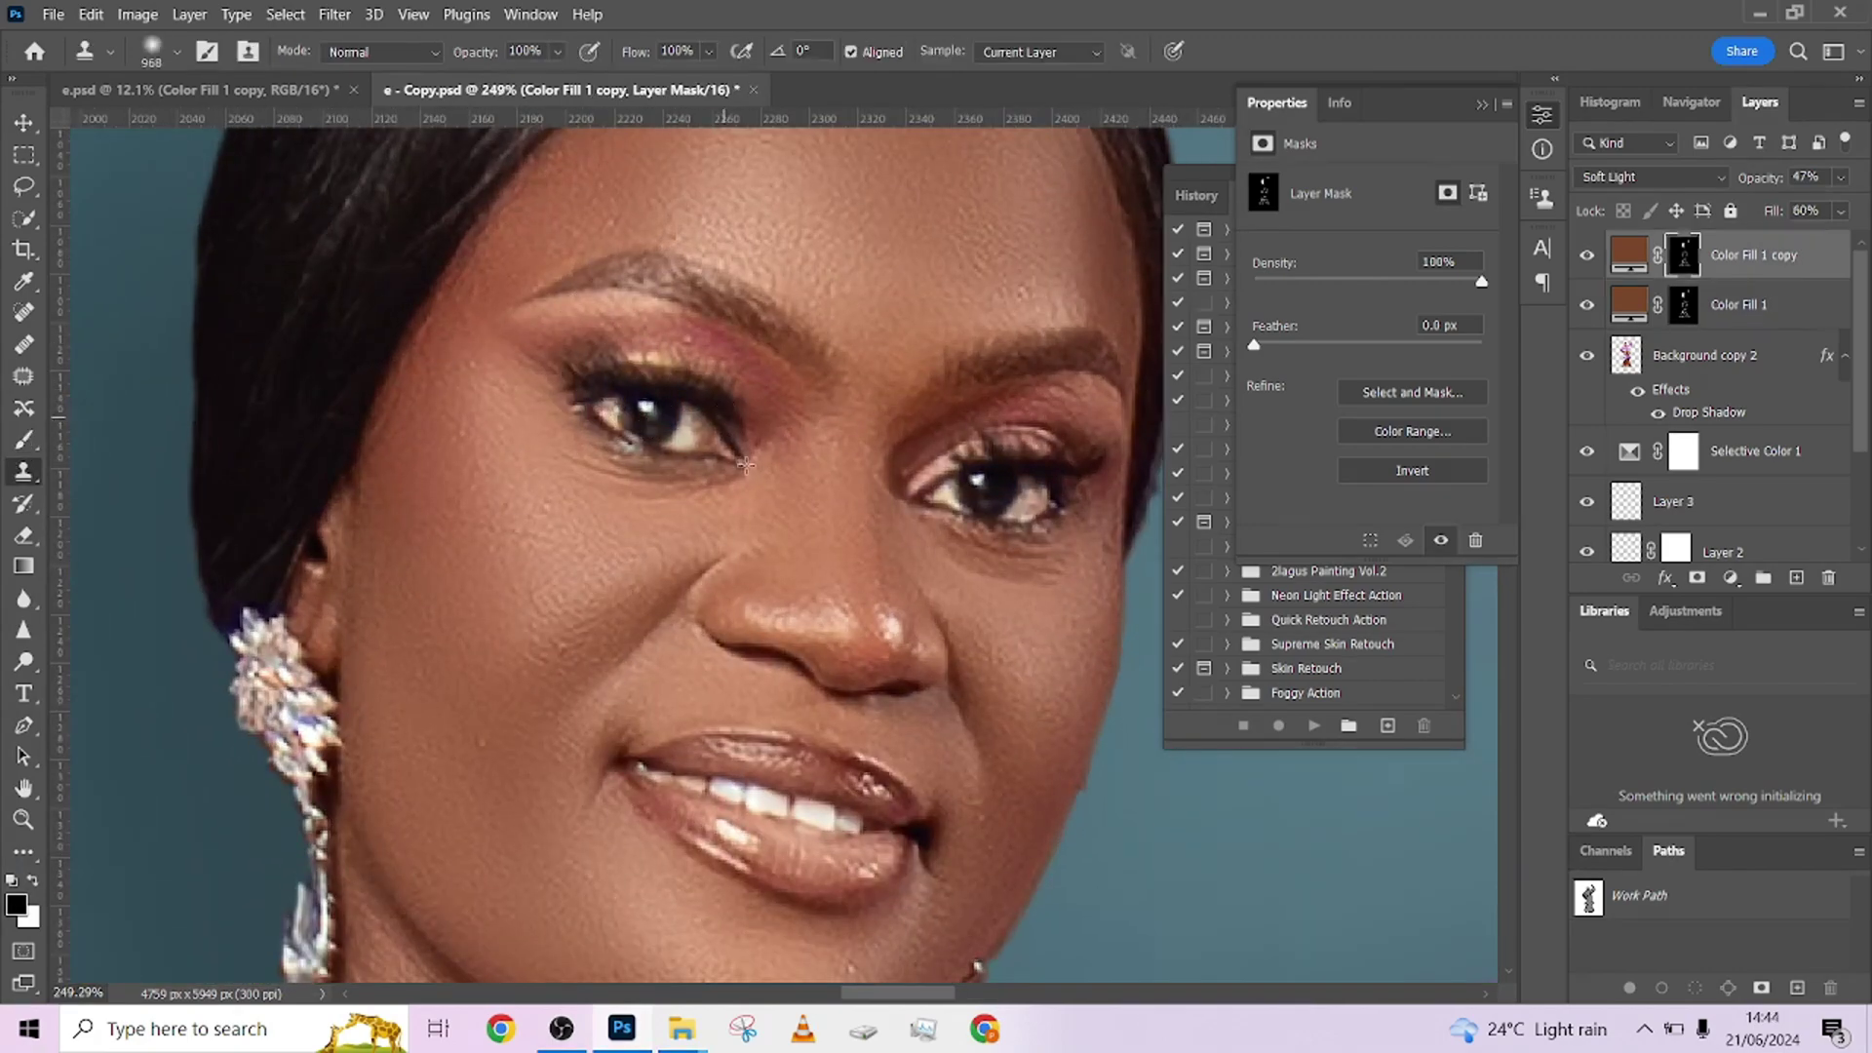
{"action": "left_click", "coordinate": [24, 440]}
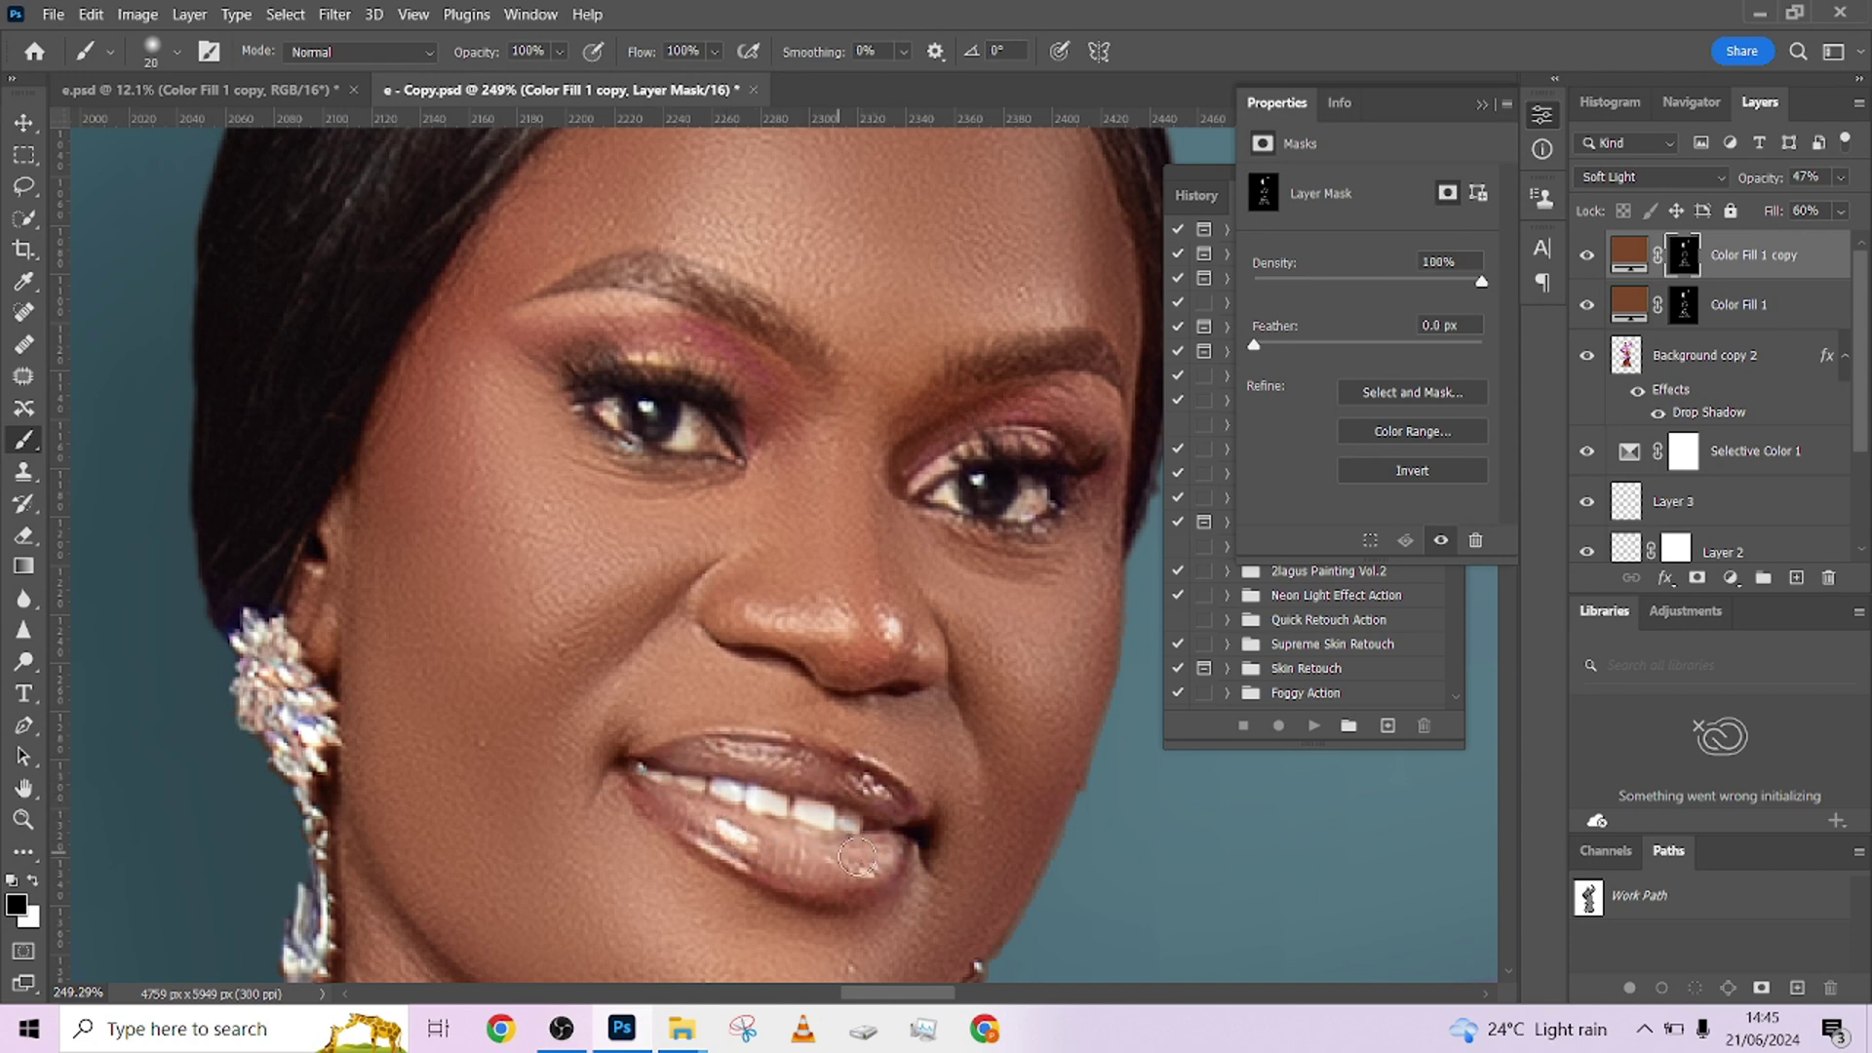
Step: Paint black on the original Color Fill 1 mask over the lips and teeth, and view the whole composition
{"action": "left_click", "coordinate": [1702, 310]}
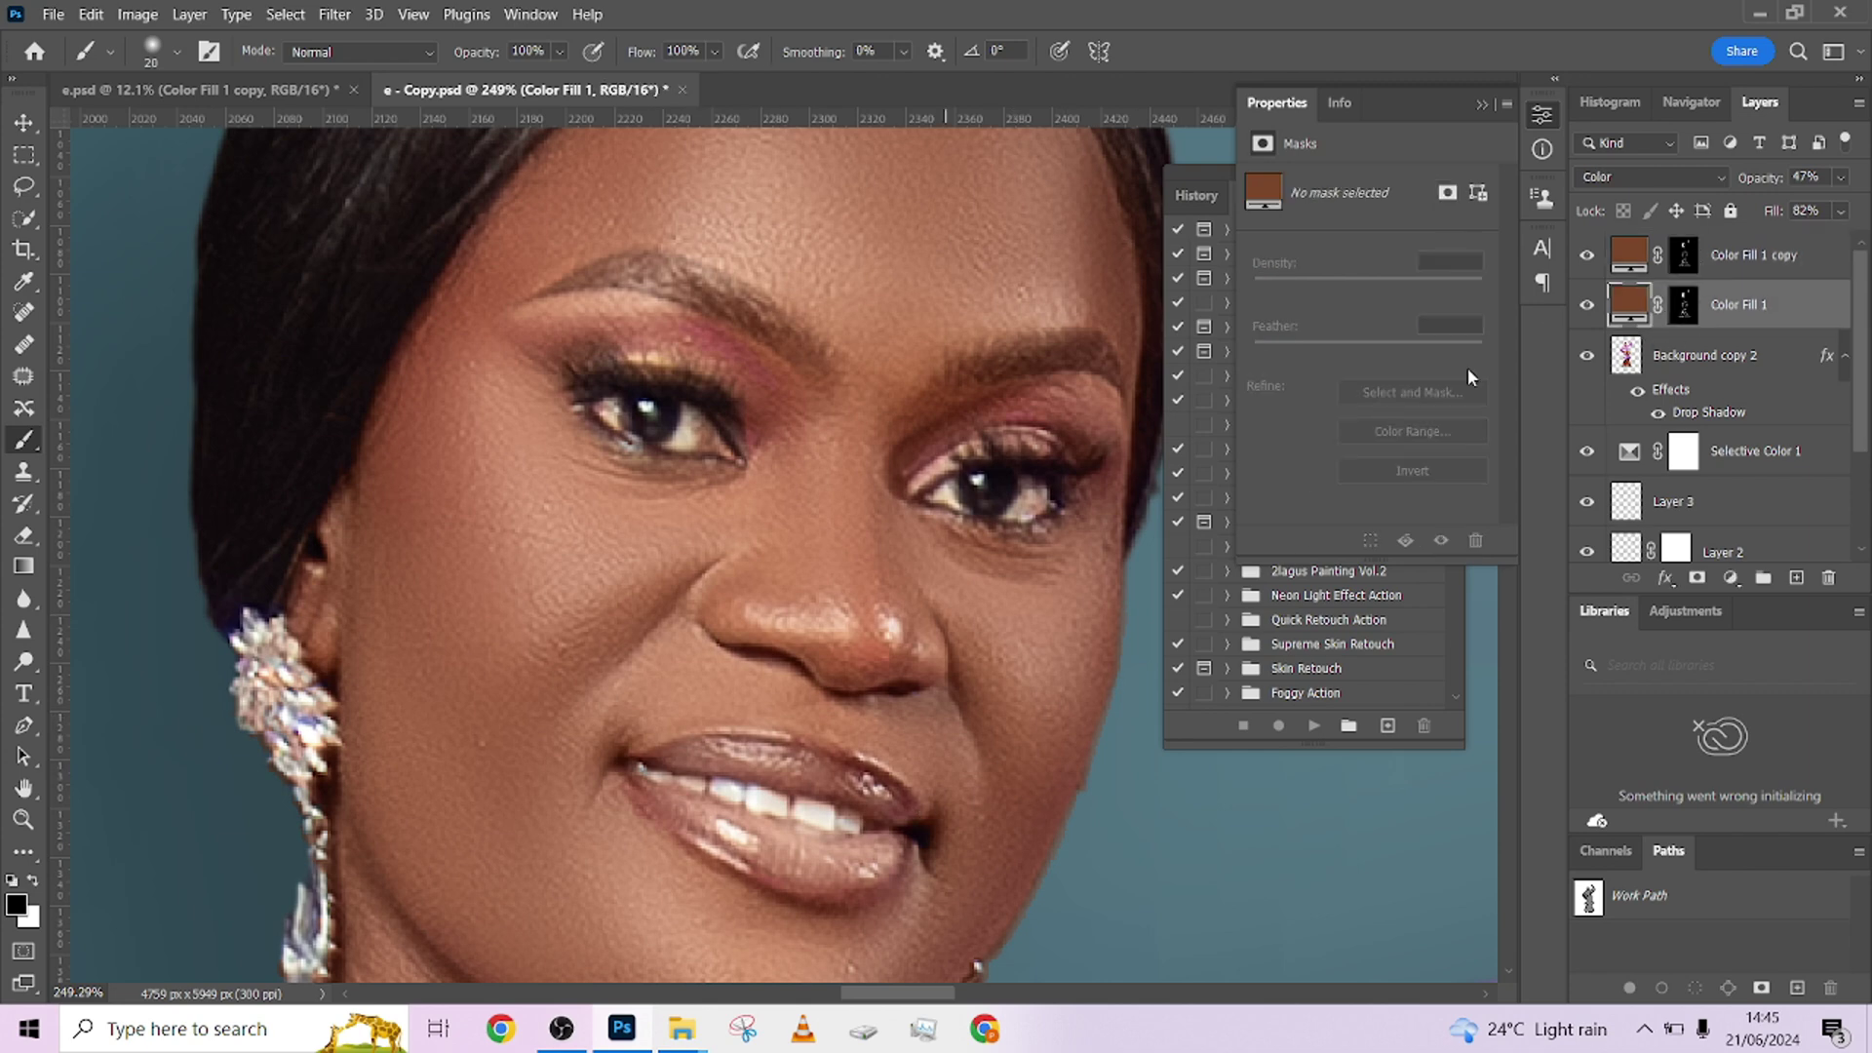
{"action": "left_click", "coordinate": [1681, 306]}
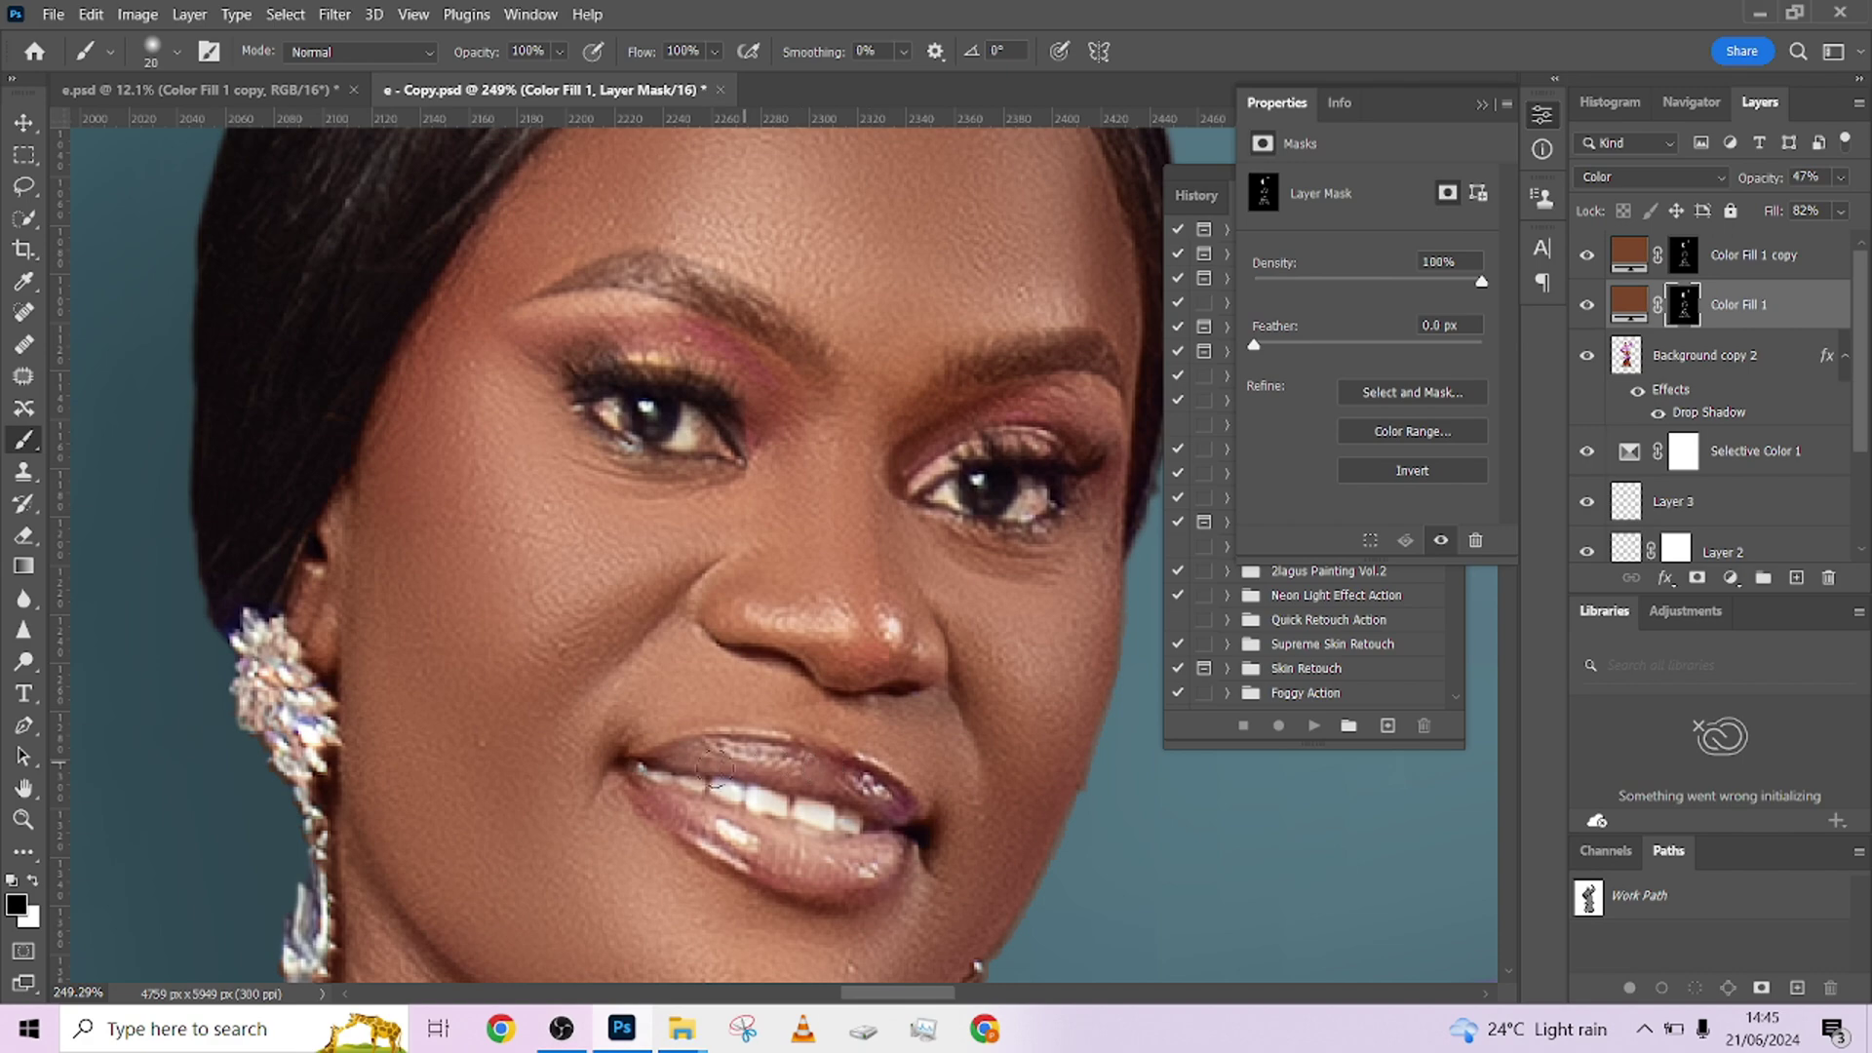
{"action": "scroll", "coordinate": [741, 799], "scroll_direction": "down", "scroll_amount": 8}
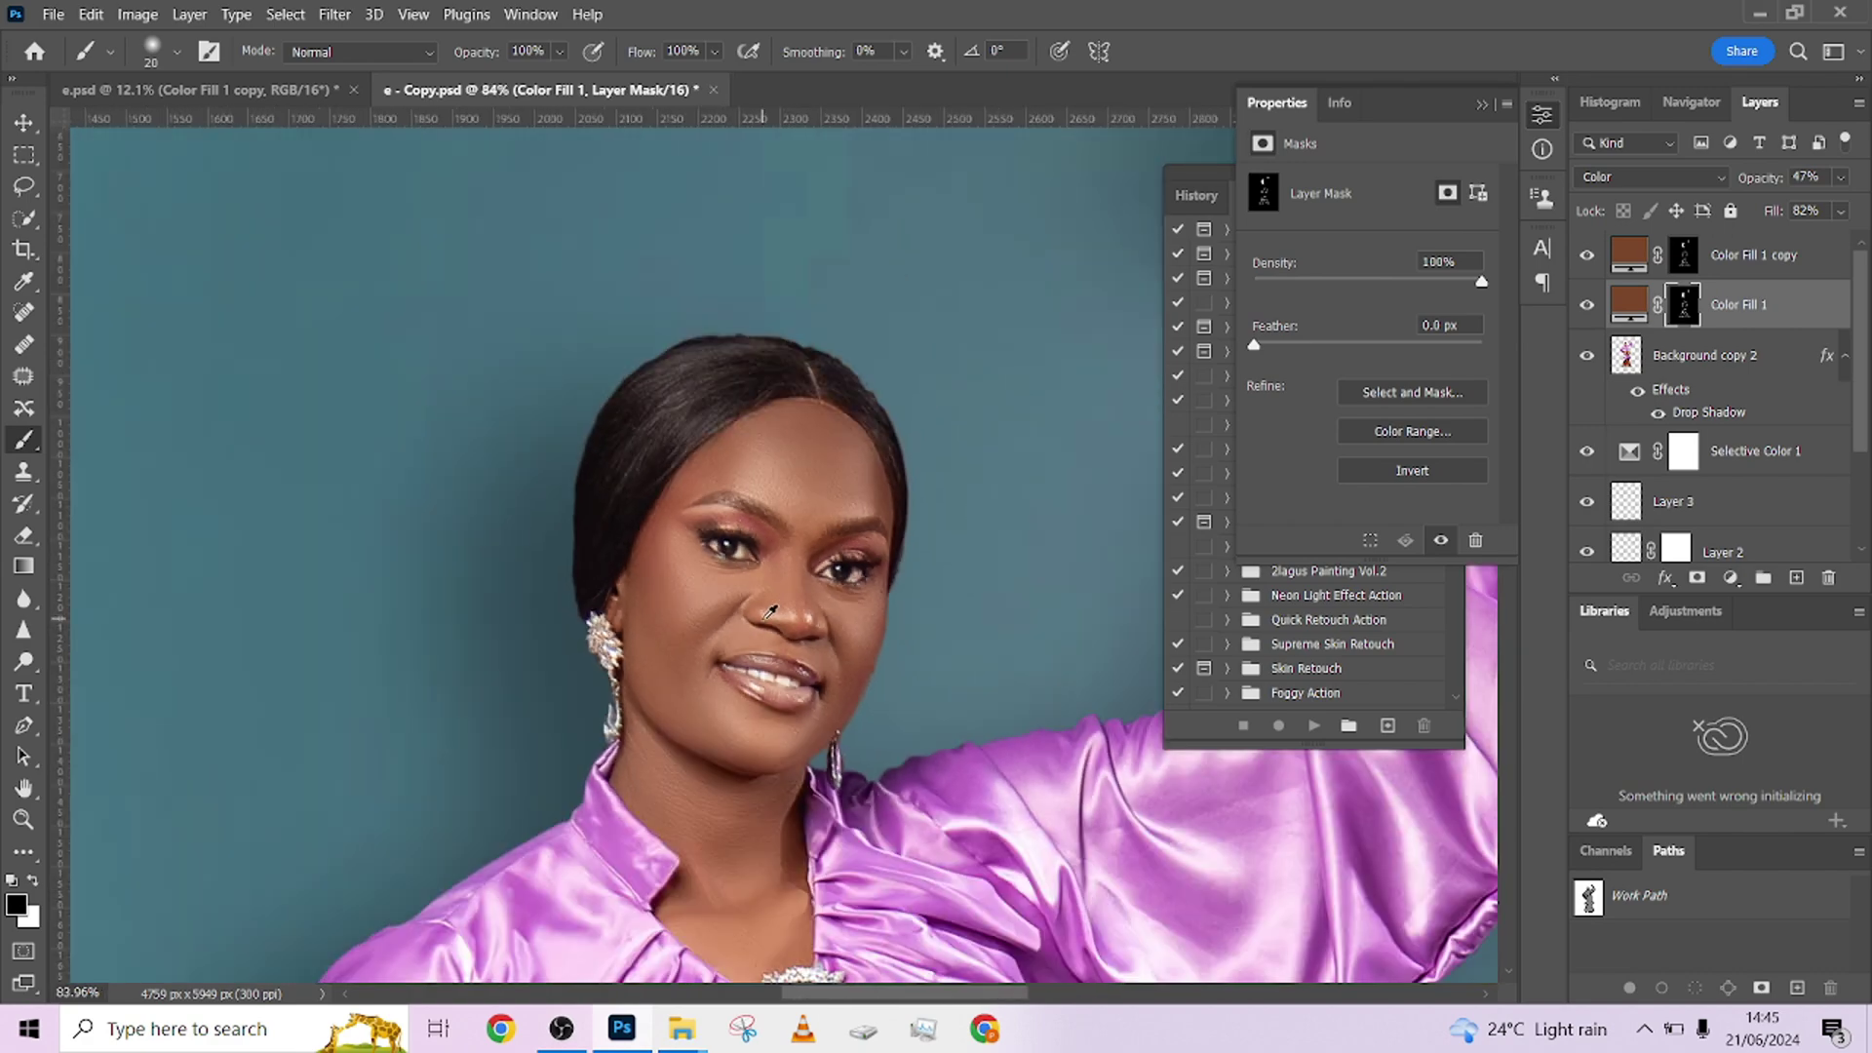
{"action": "scroll", "coordinate": [760, 786], "scroll_direction": "down", "scroll_amount": 5}
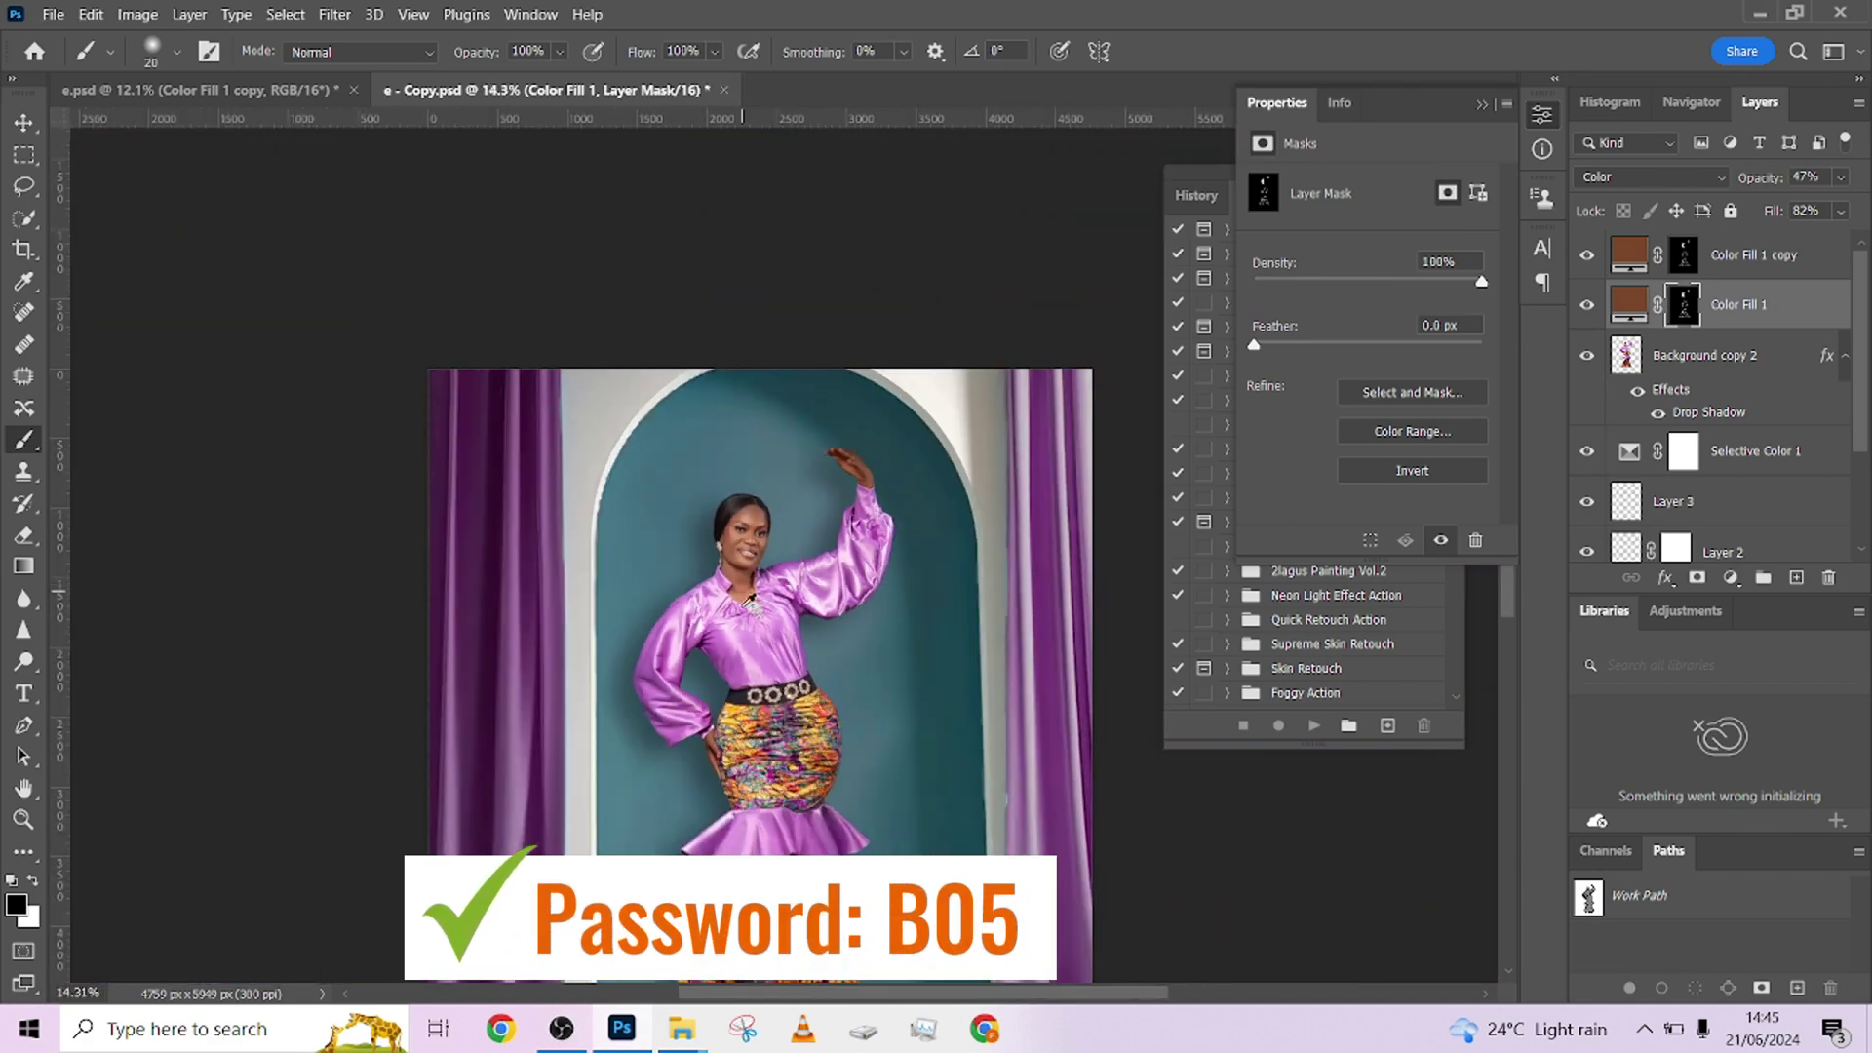
{"action": "scroll", "coordinate": [747, 547], "scroll_direction": "down", "scroll_amount": 2}
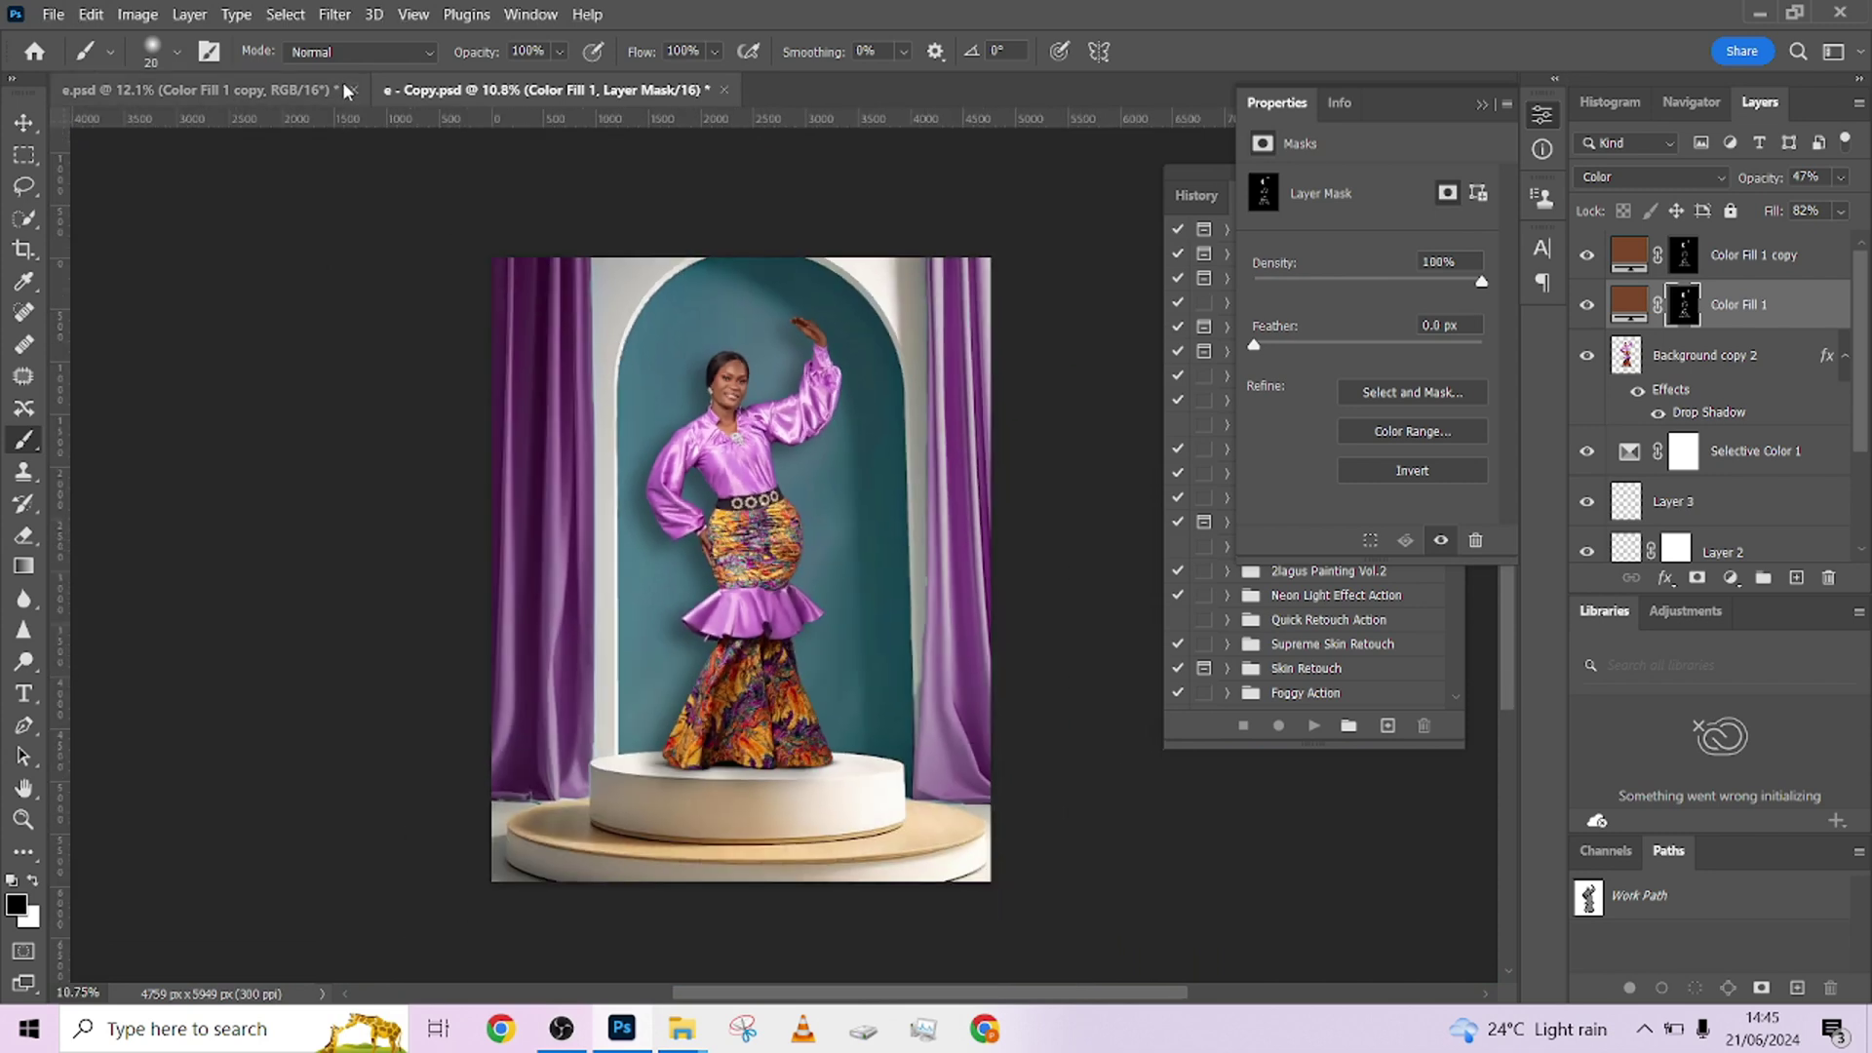
Step: Switch to e.psd and examine the dodge, burn and color fill layers in Group 3, toggling the group's visibility
{"action": "left_click", "coordinate": [231, 90]}
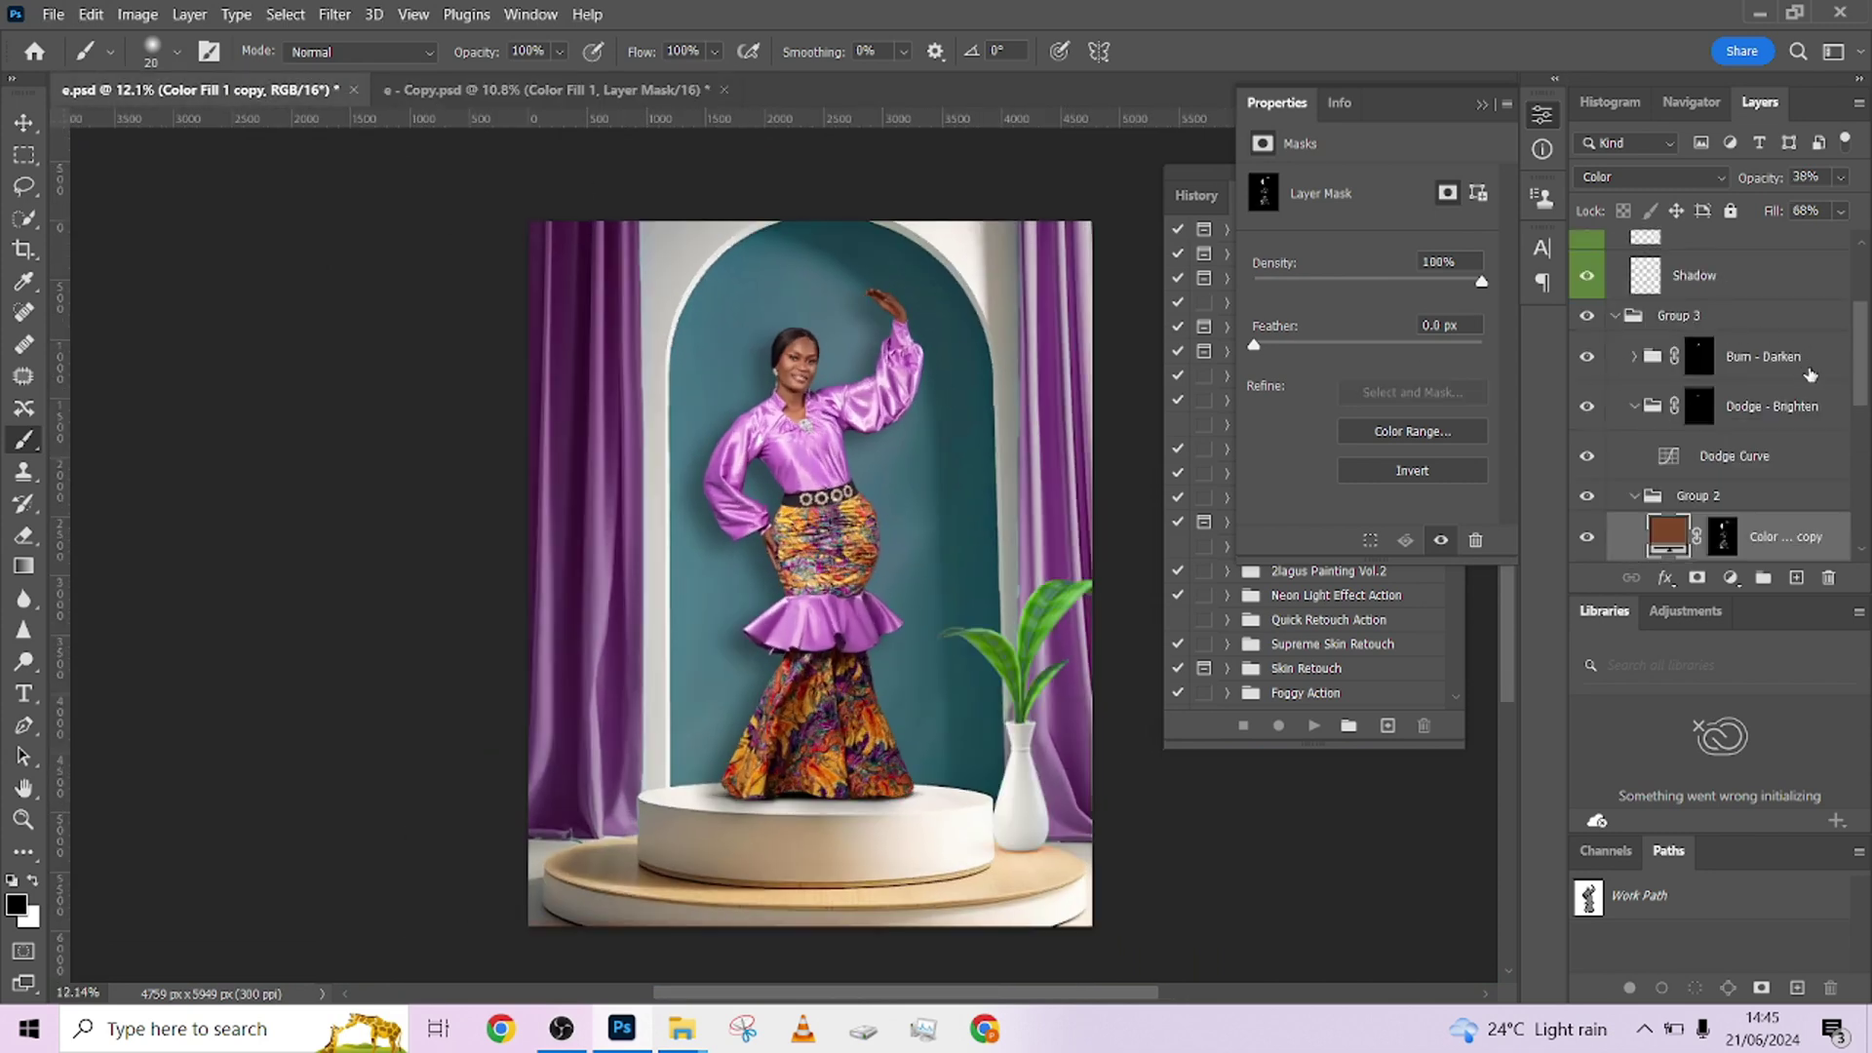
{"action": "left_click", "coordinate": [1613, 316]}
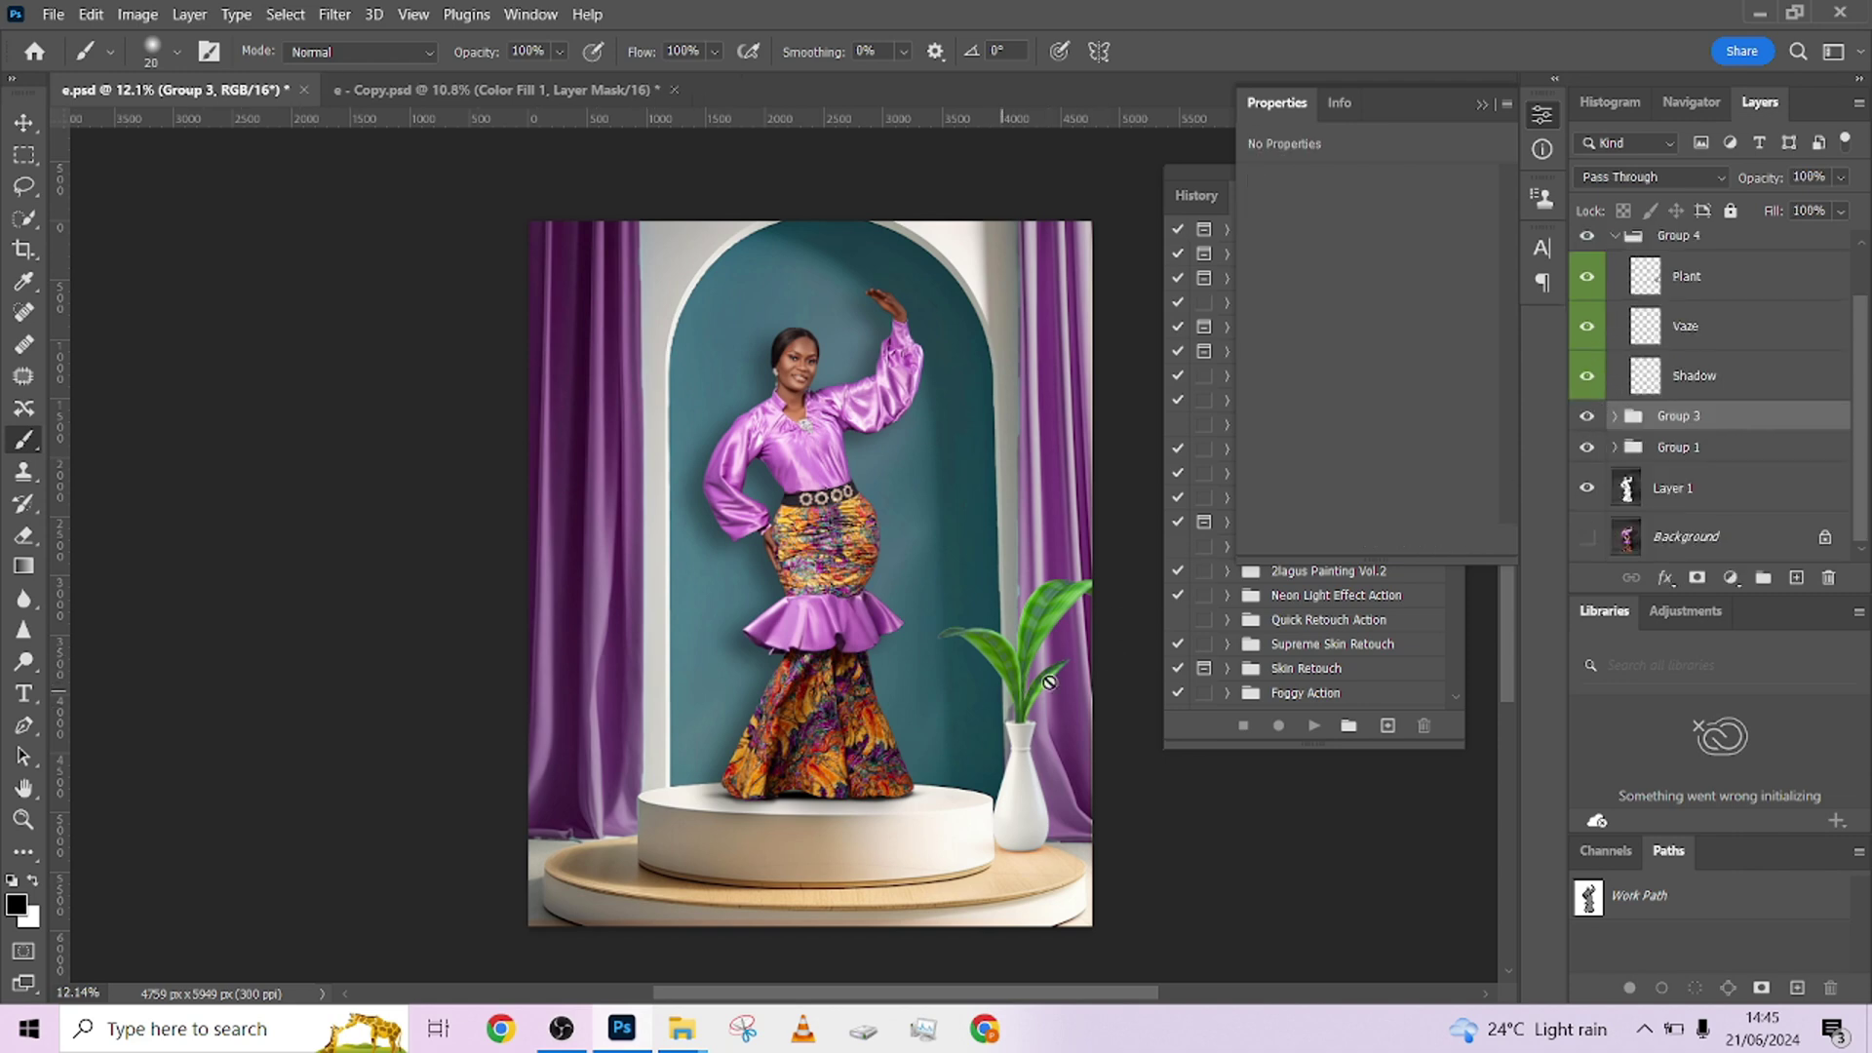
{"action": "left_click", "coordinate": [1613, 416]}
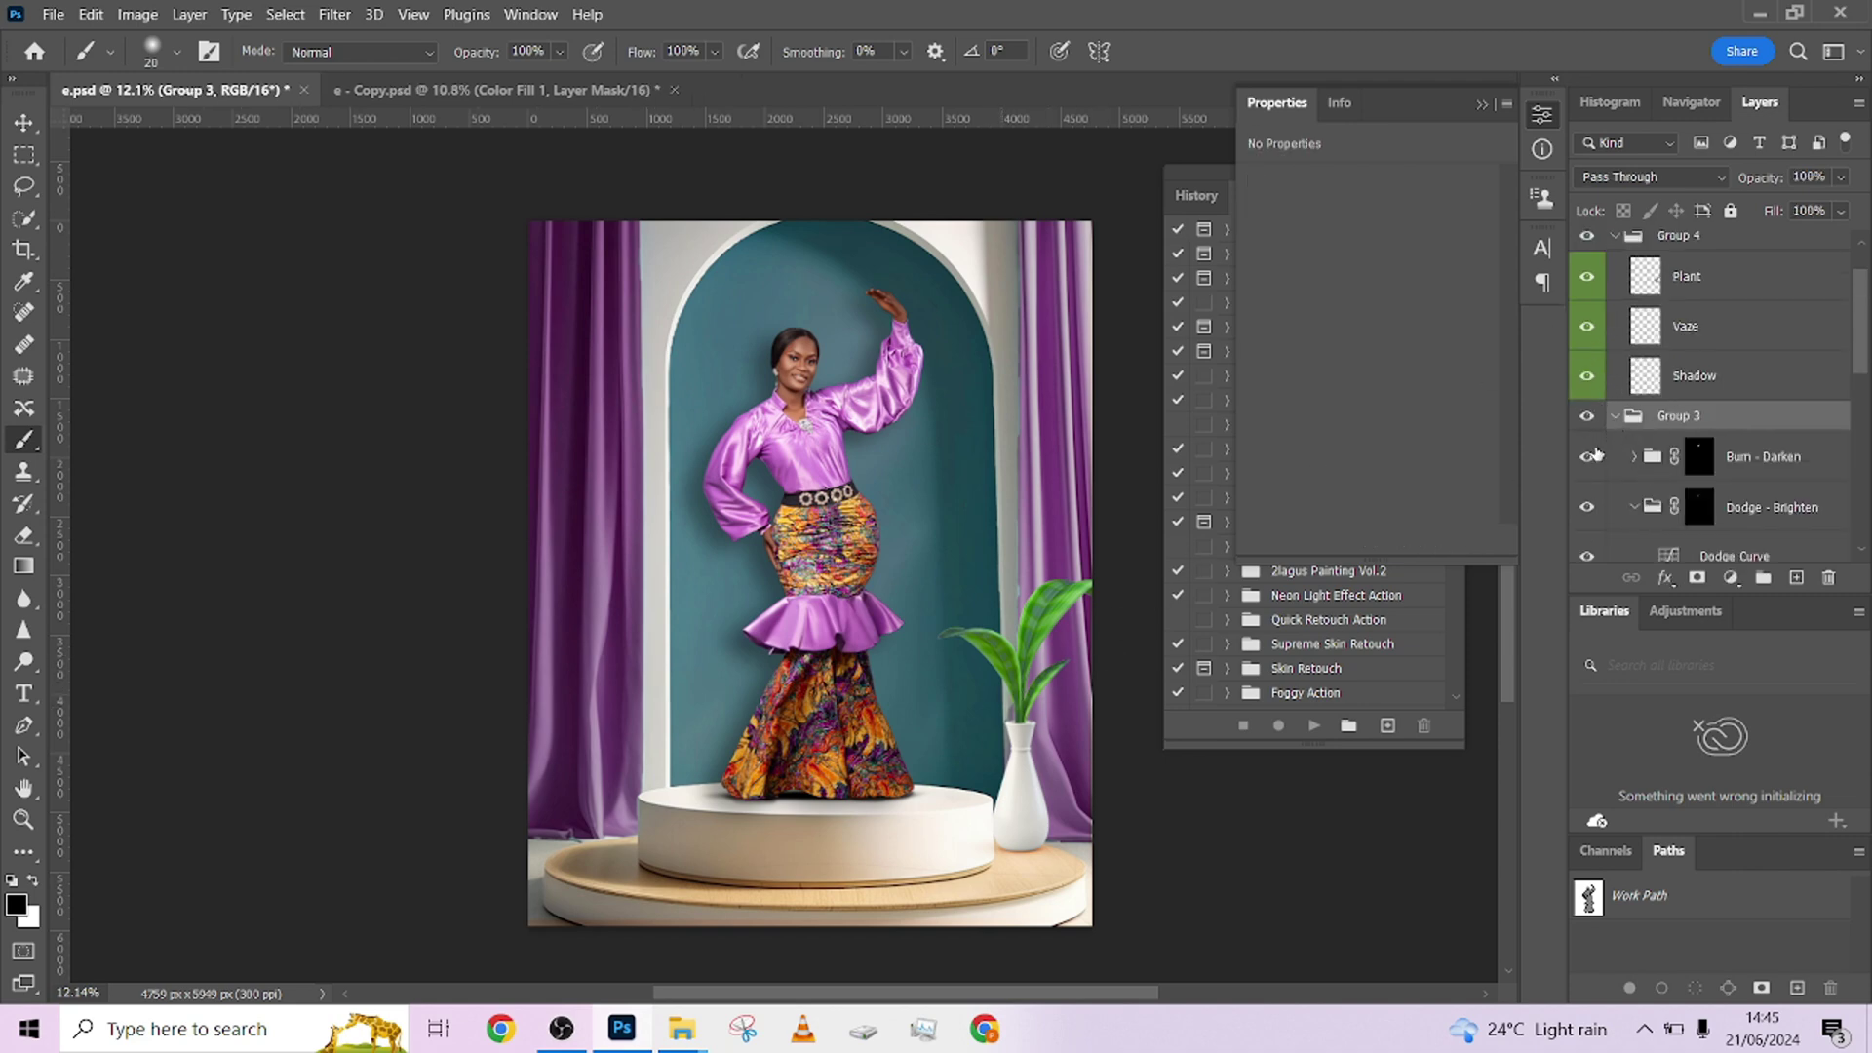
{"action": "left_click", "coordinate": [1587, 416]}
{"action": "left_click", "coordinate": [1587, 416]}
{"action": "scroll", "coordinate": [1858, 348], "scroll_direction": "down", "scroll_amount": 3}
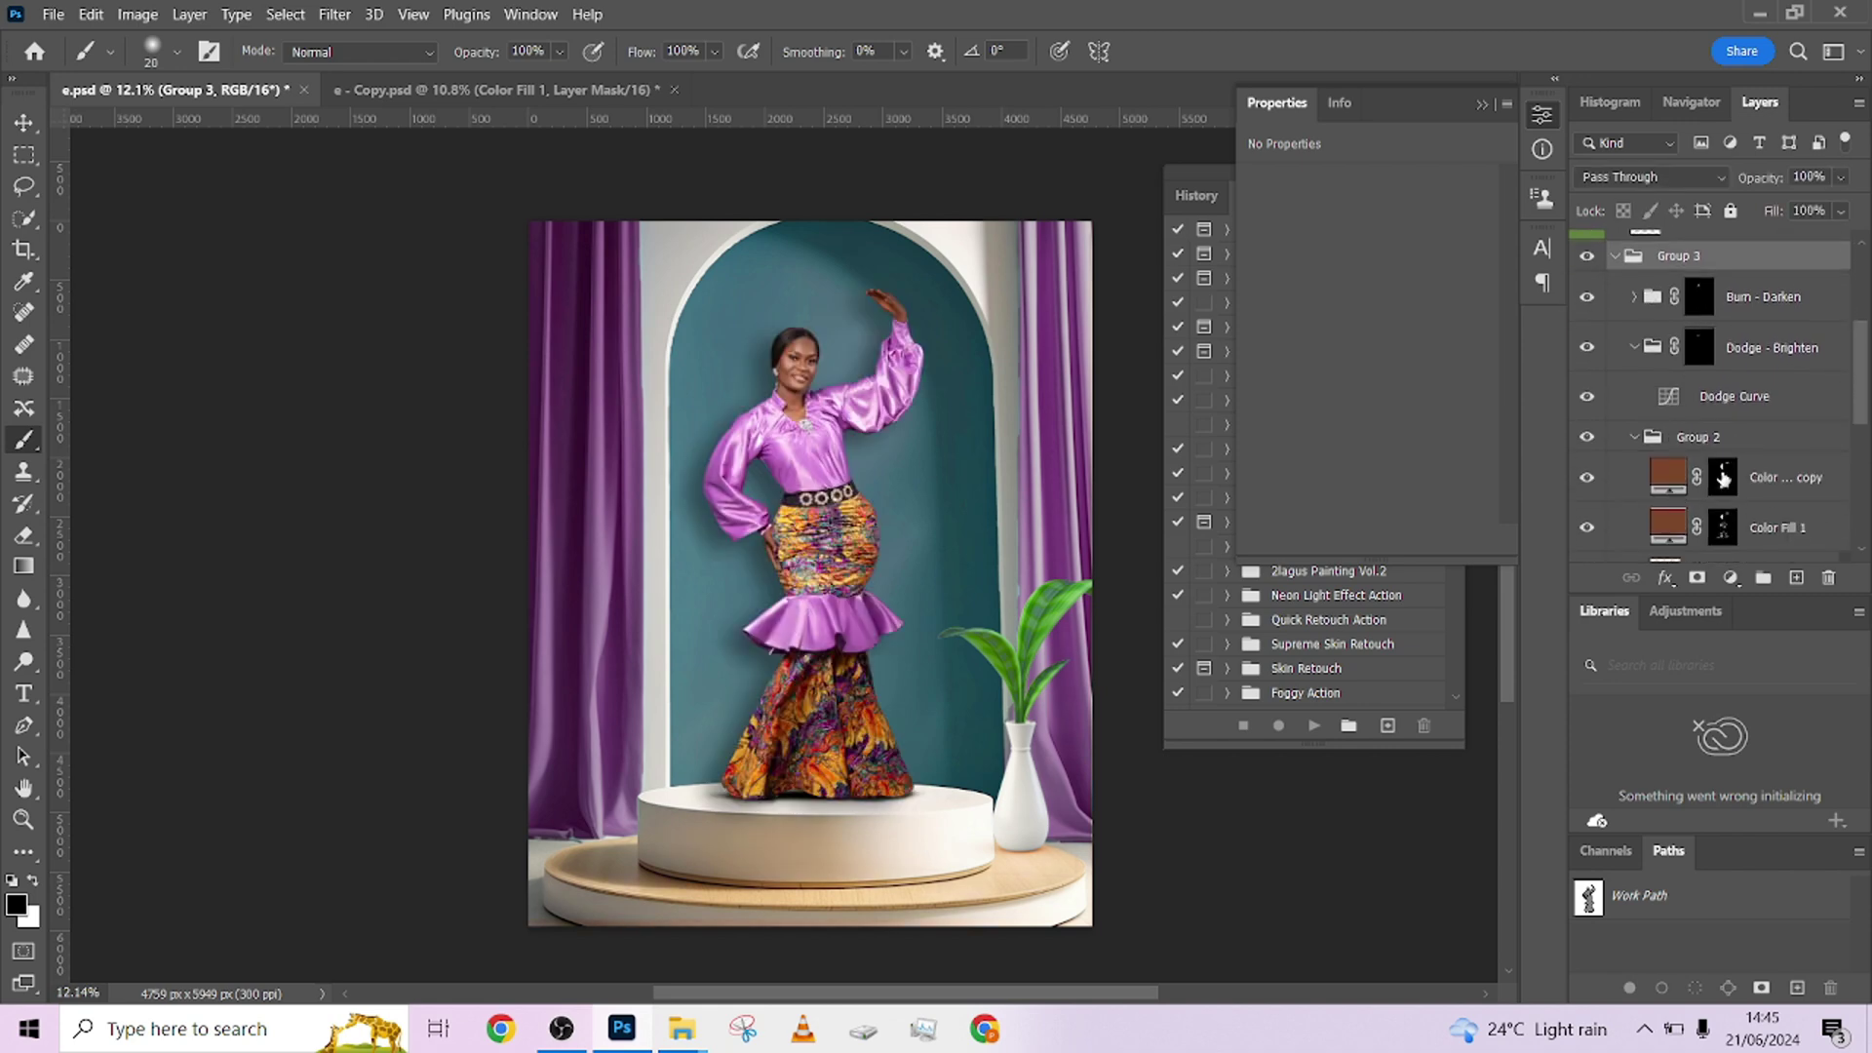
Step: Return to e - Copy.psd and add a Dodge - Brighten group above Color Fill 1 copy using the BEAUTY RETOUCH v3 extension
{"action": "left_click", "coordinate": [580, 90]}
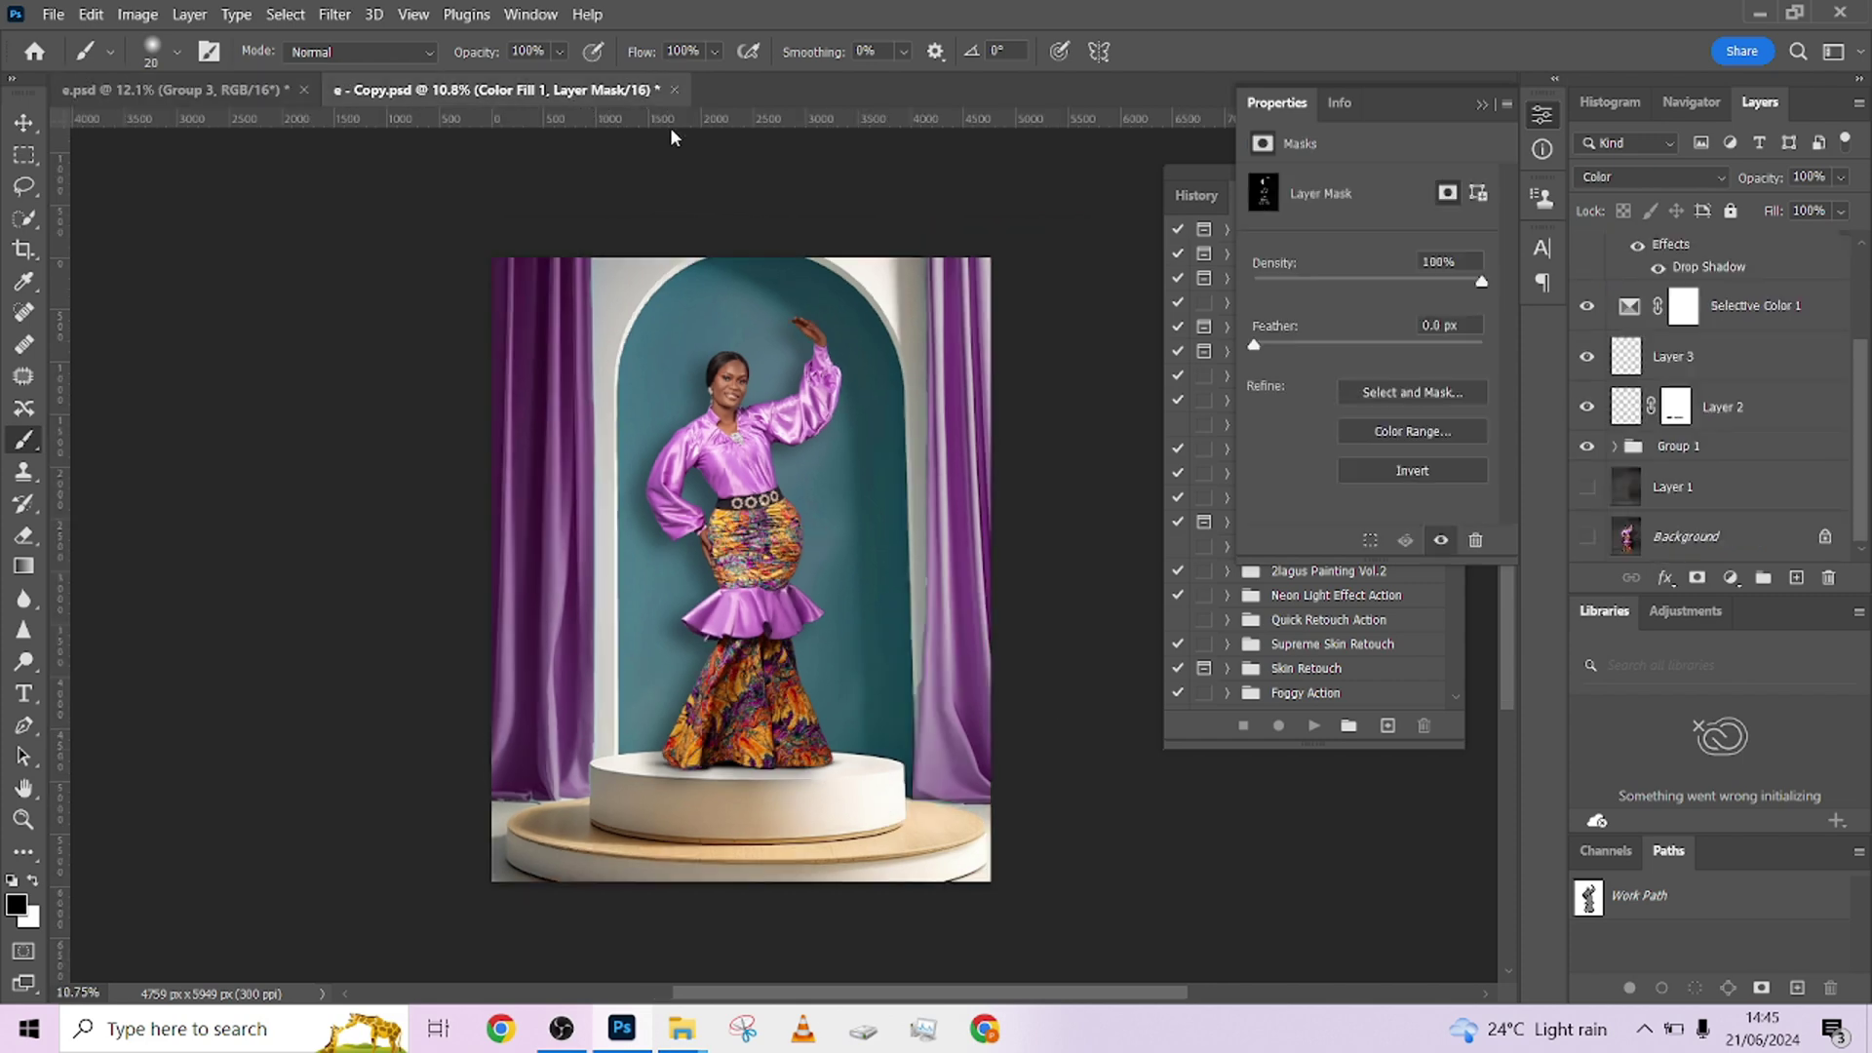
{"action": "scroll", "coordinate": [1728, 329], "scroll_direction": "up", "scroll_amount": 1}
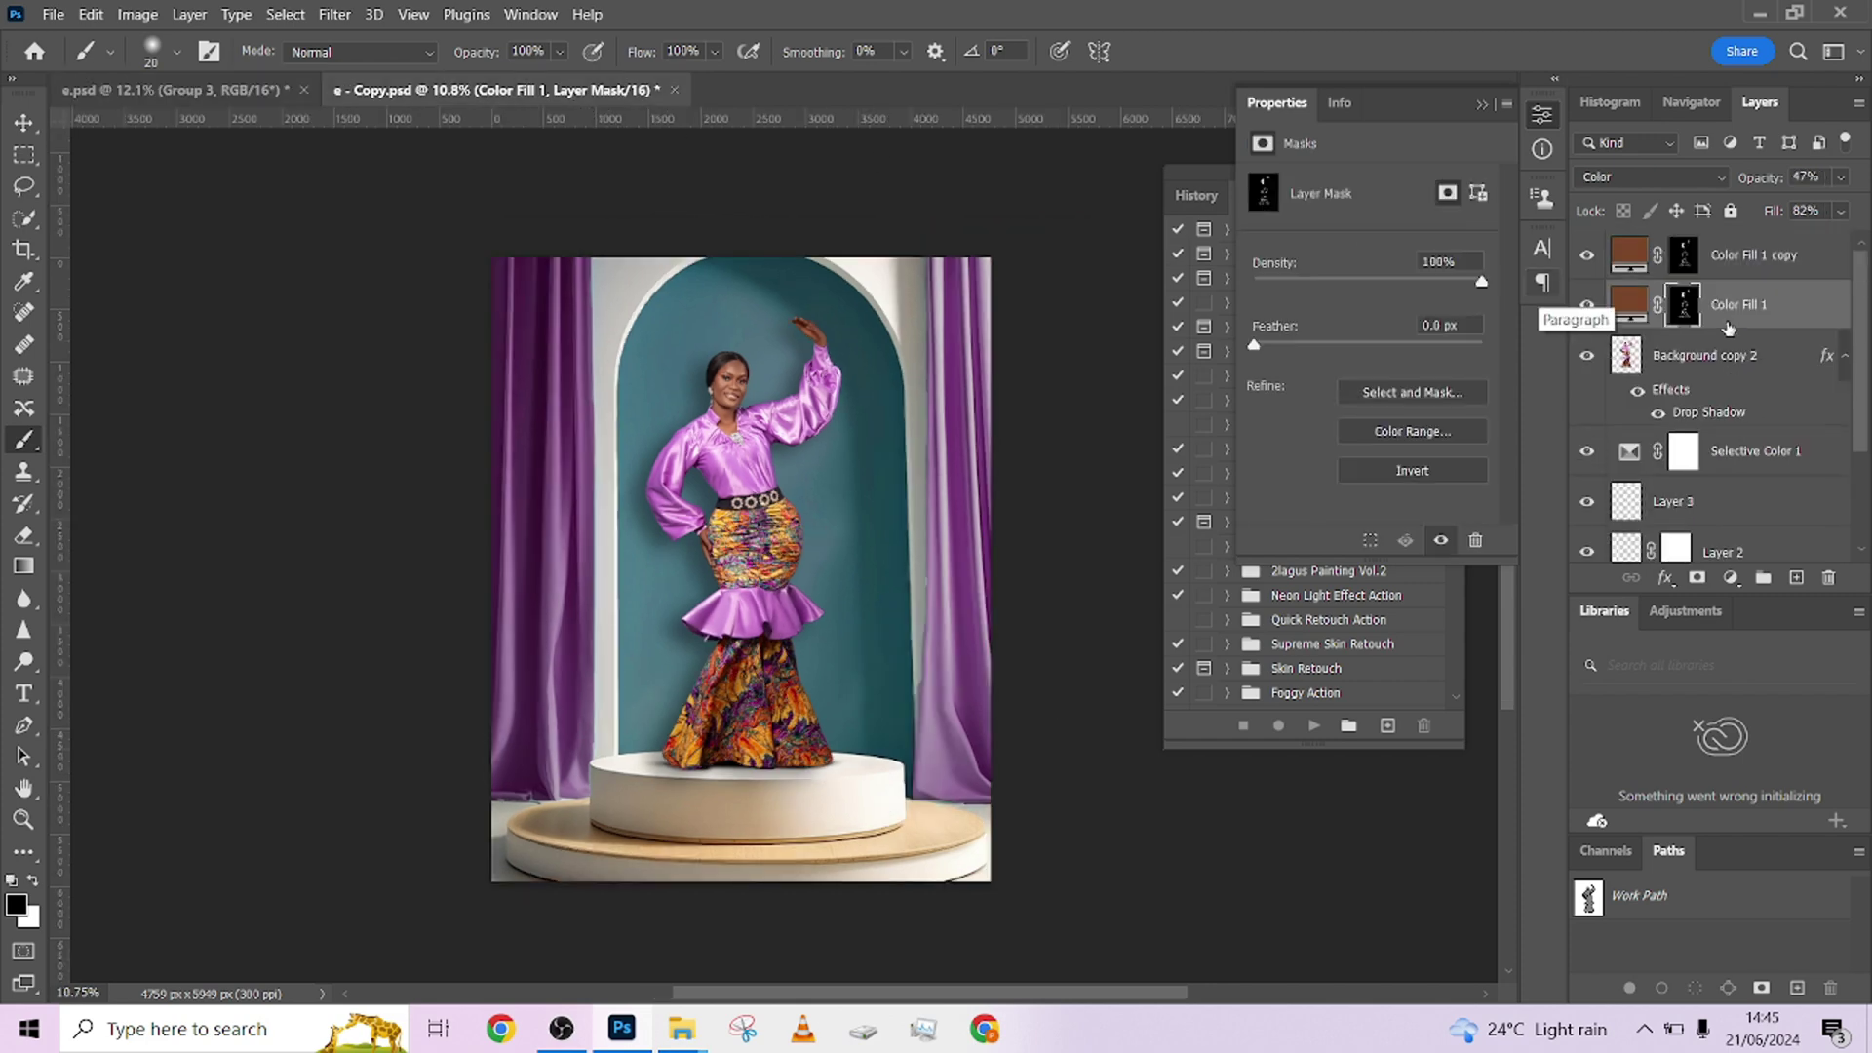
{"action": "left_click", "coordinate": [1806, 256]}
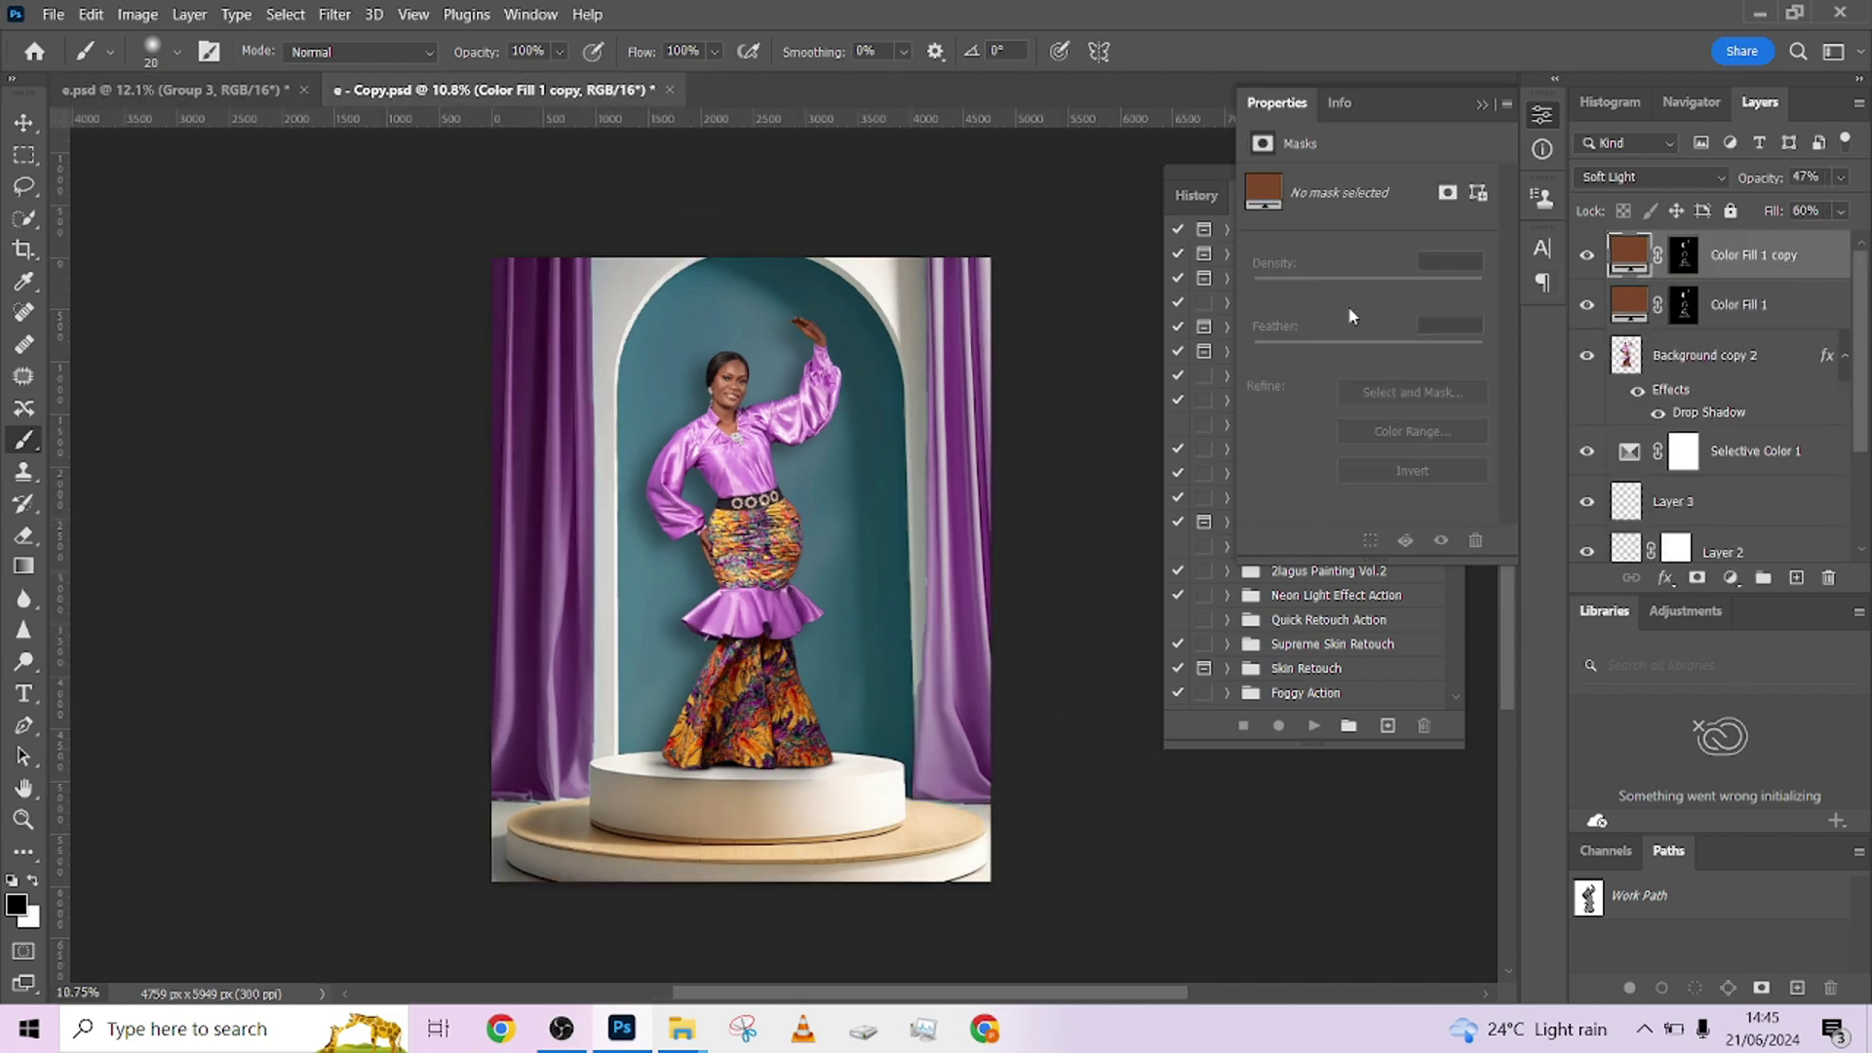
{"action": "left_click", "coordinate": [532, 15]}
{"action": "mouse_move", "coordinate": [653, 107]}
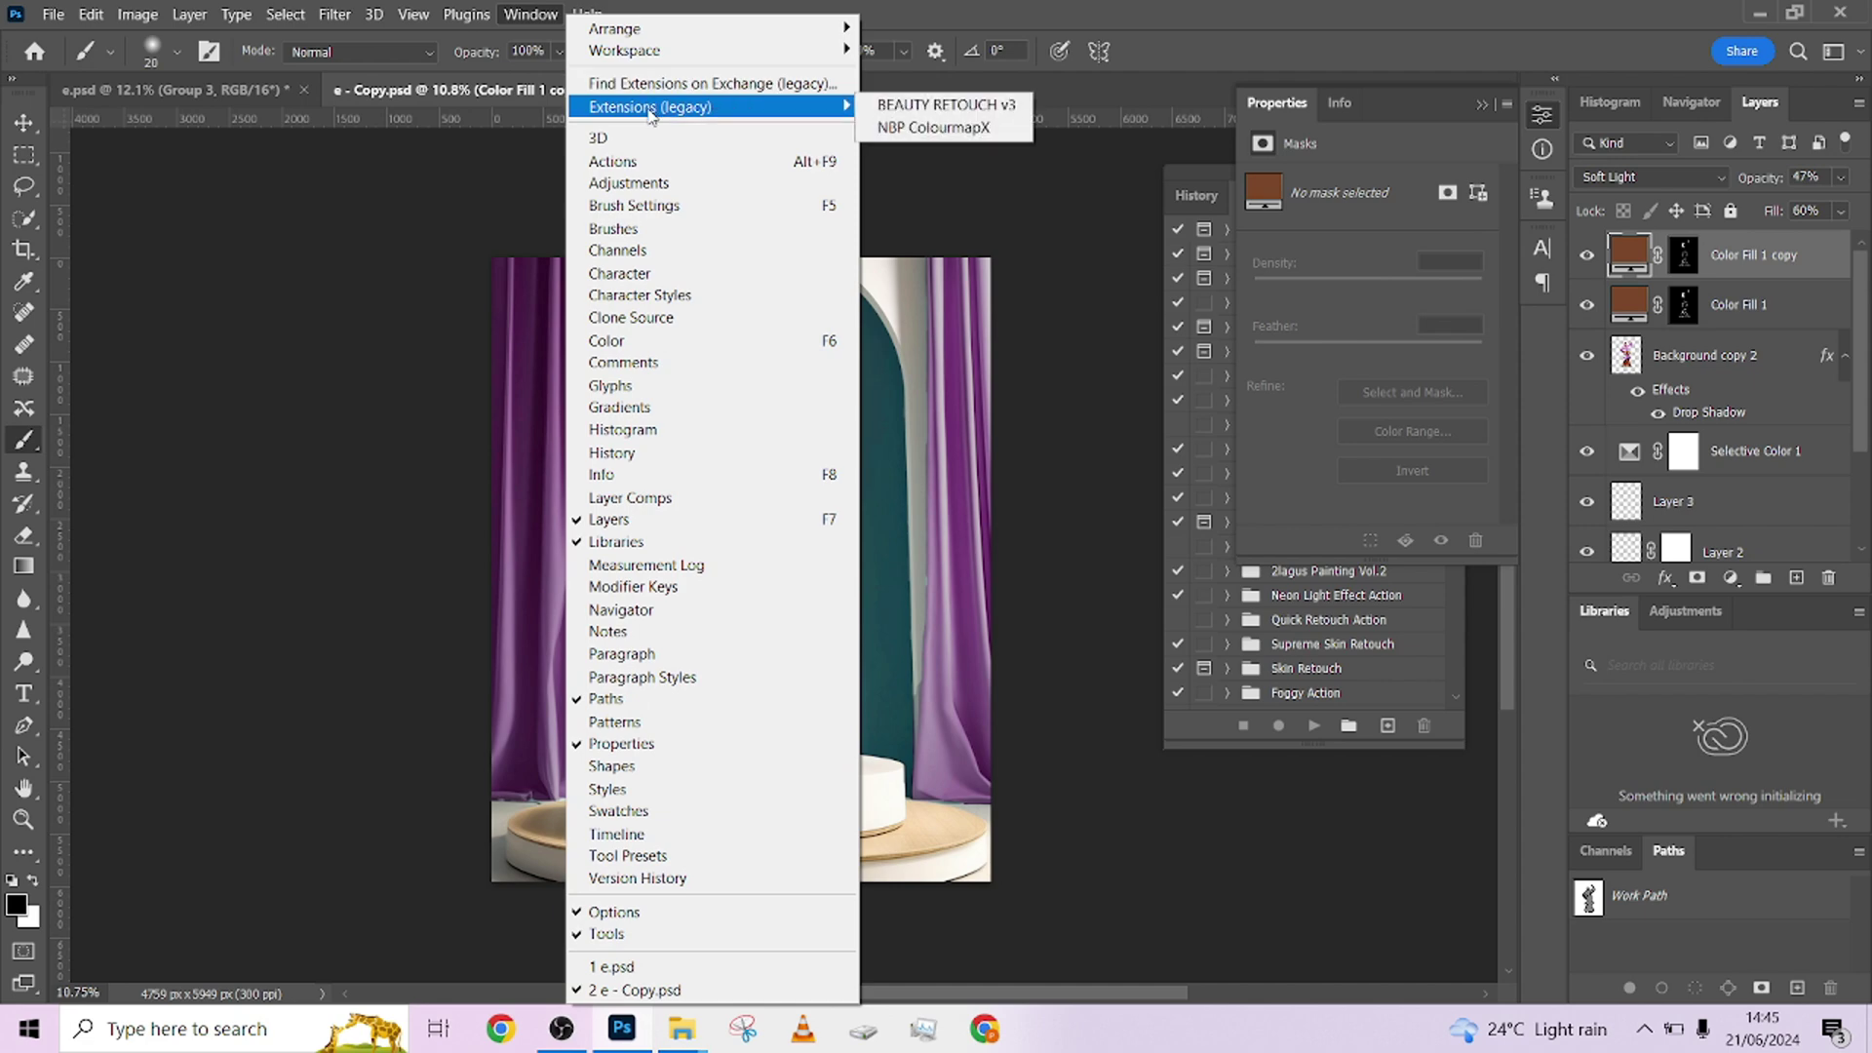
{"action": "left_click", "coordinate": [922, 106]}
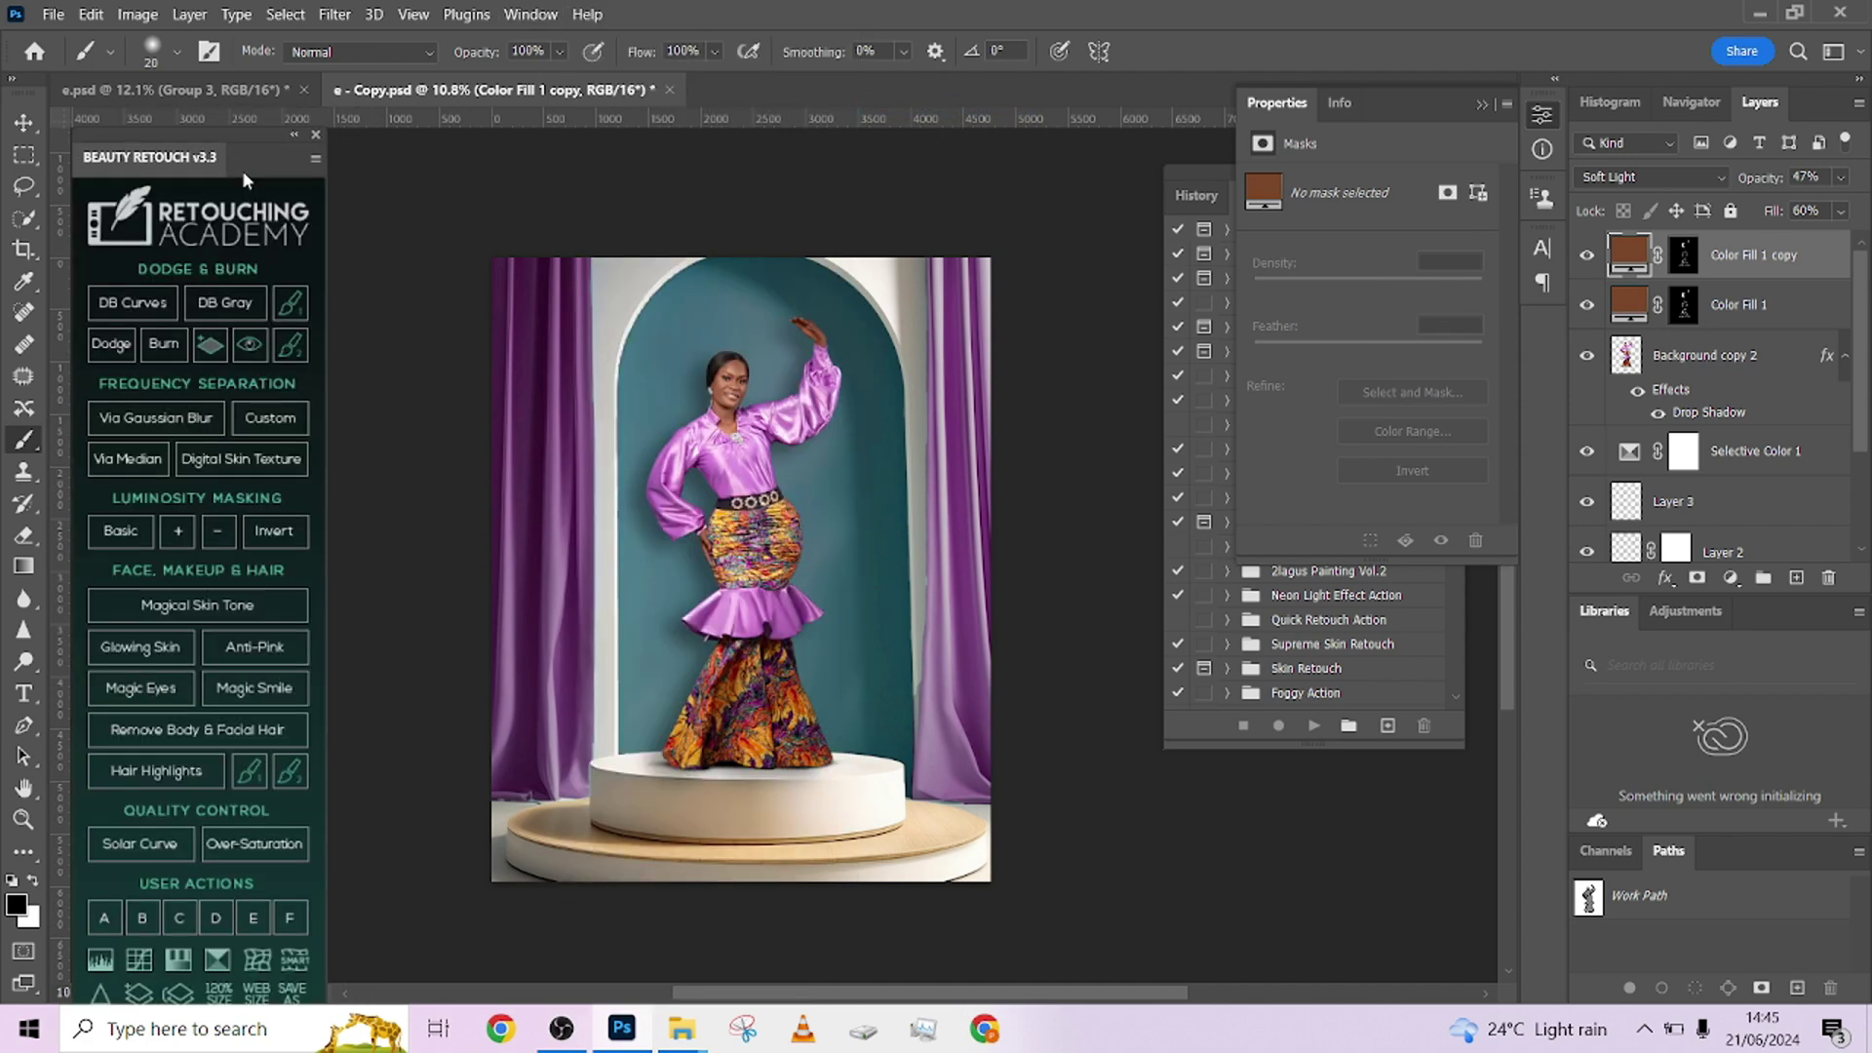
{"action": "left_click", "coordinate": [131, 354]}
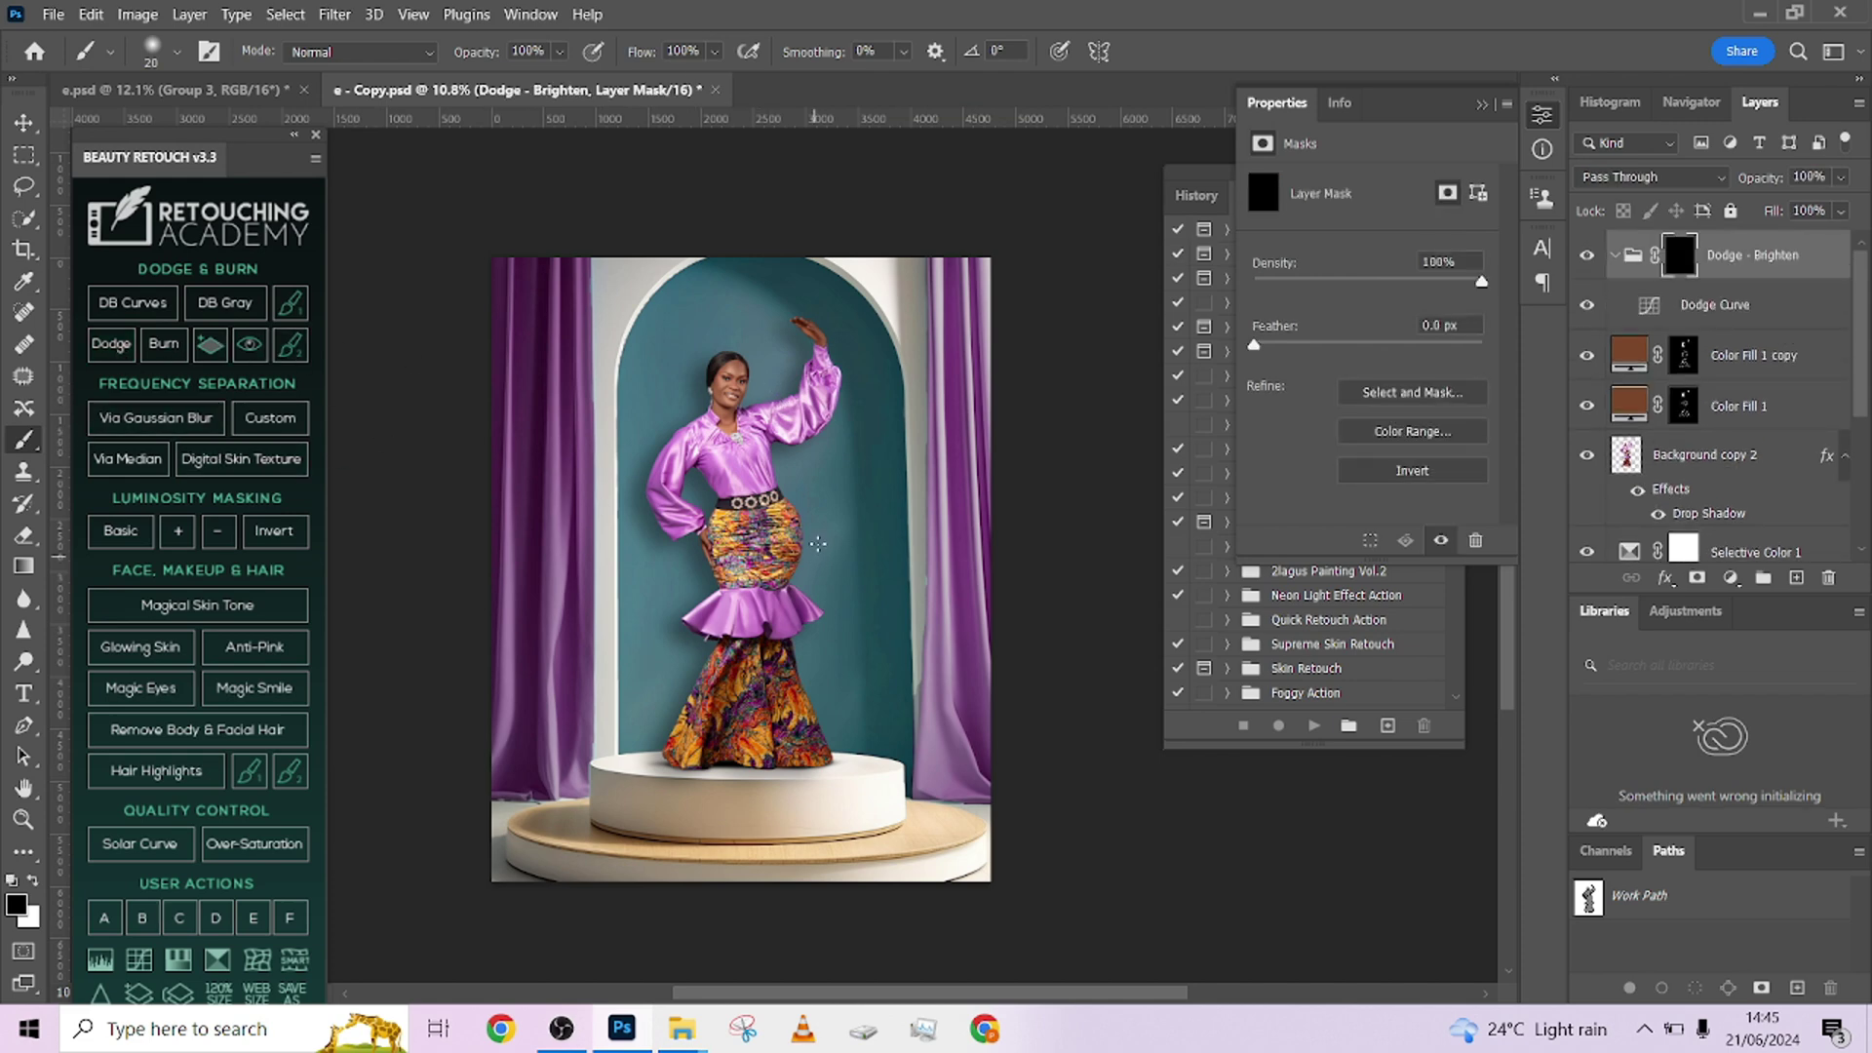
Step: Paint white at 15% Flow on the Dodge - Brighten mask with a brush of about 100 px to brighten the forehead
{"action": "key", "text": "x"}
{"action": "left_click", "coordinate": [715, 51]}
{"action": "left_click_drag", "start_coordinate": [748, 78], "coordinate": [644, 78]}
{"action": "scroll", "coordinate": [743, 400], "scroll_direction": "up", "scroll_amount": 5}
{"action": "scroll", "coordinate": [639, 381], "scroll_direction": "up", "scroll_amount": 4}
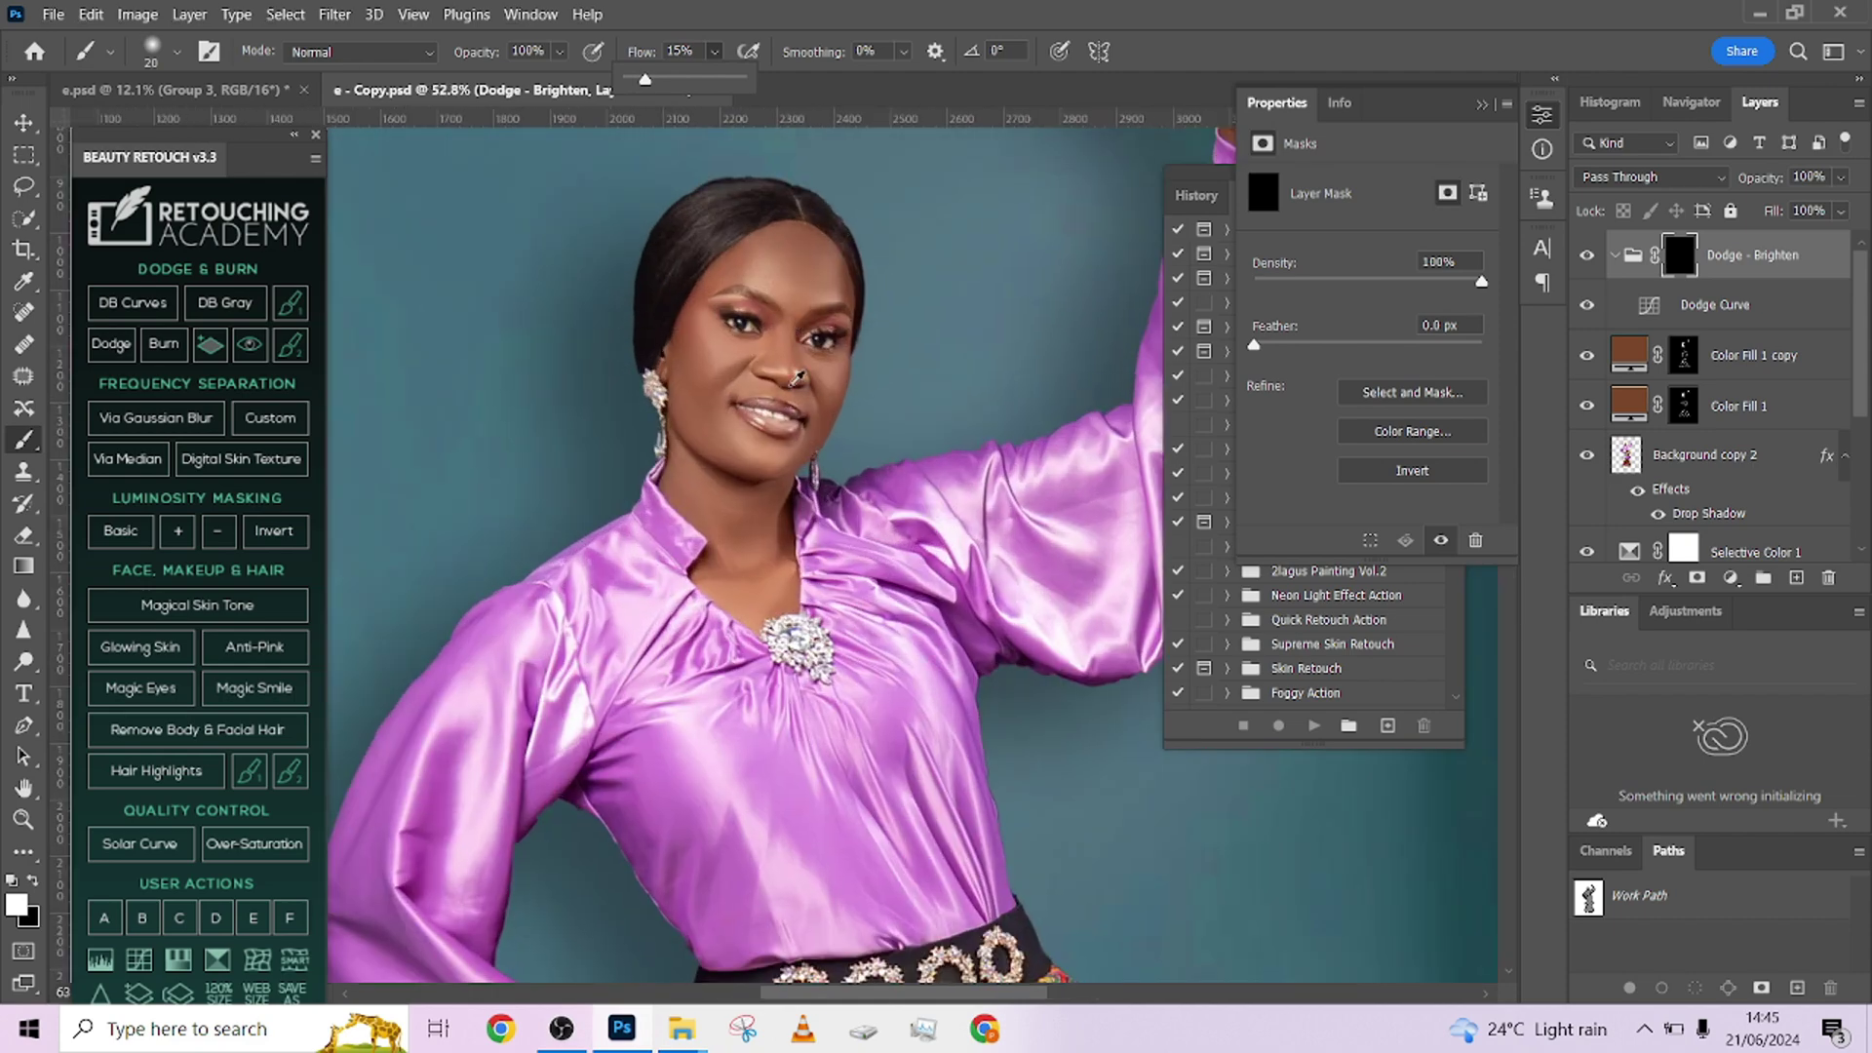
{"action": "scroll", "coordinate": [797, 380], "scroll_direction": "up", "scroll_amount": 2}
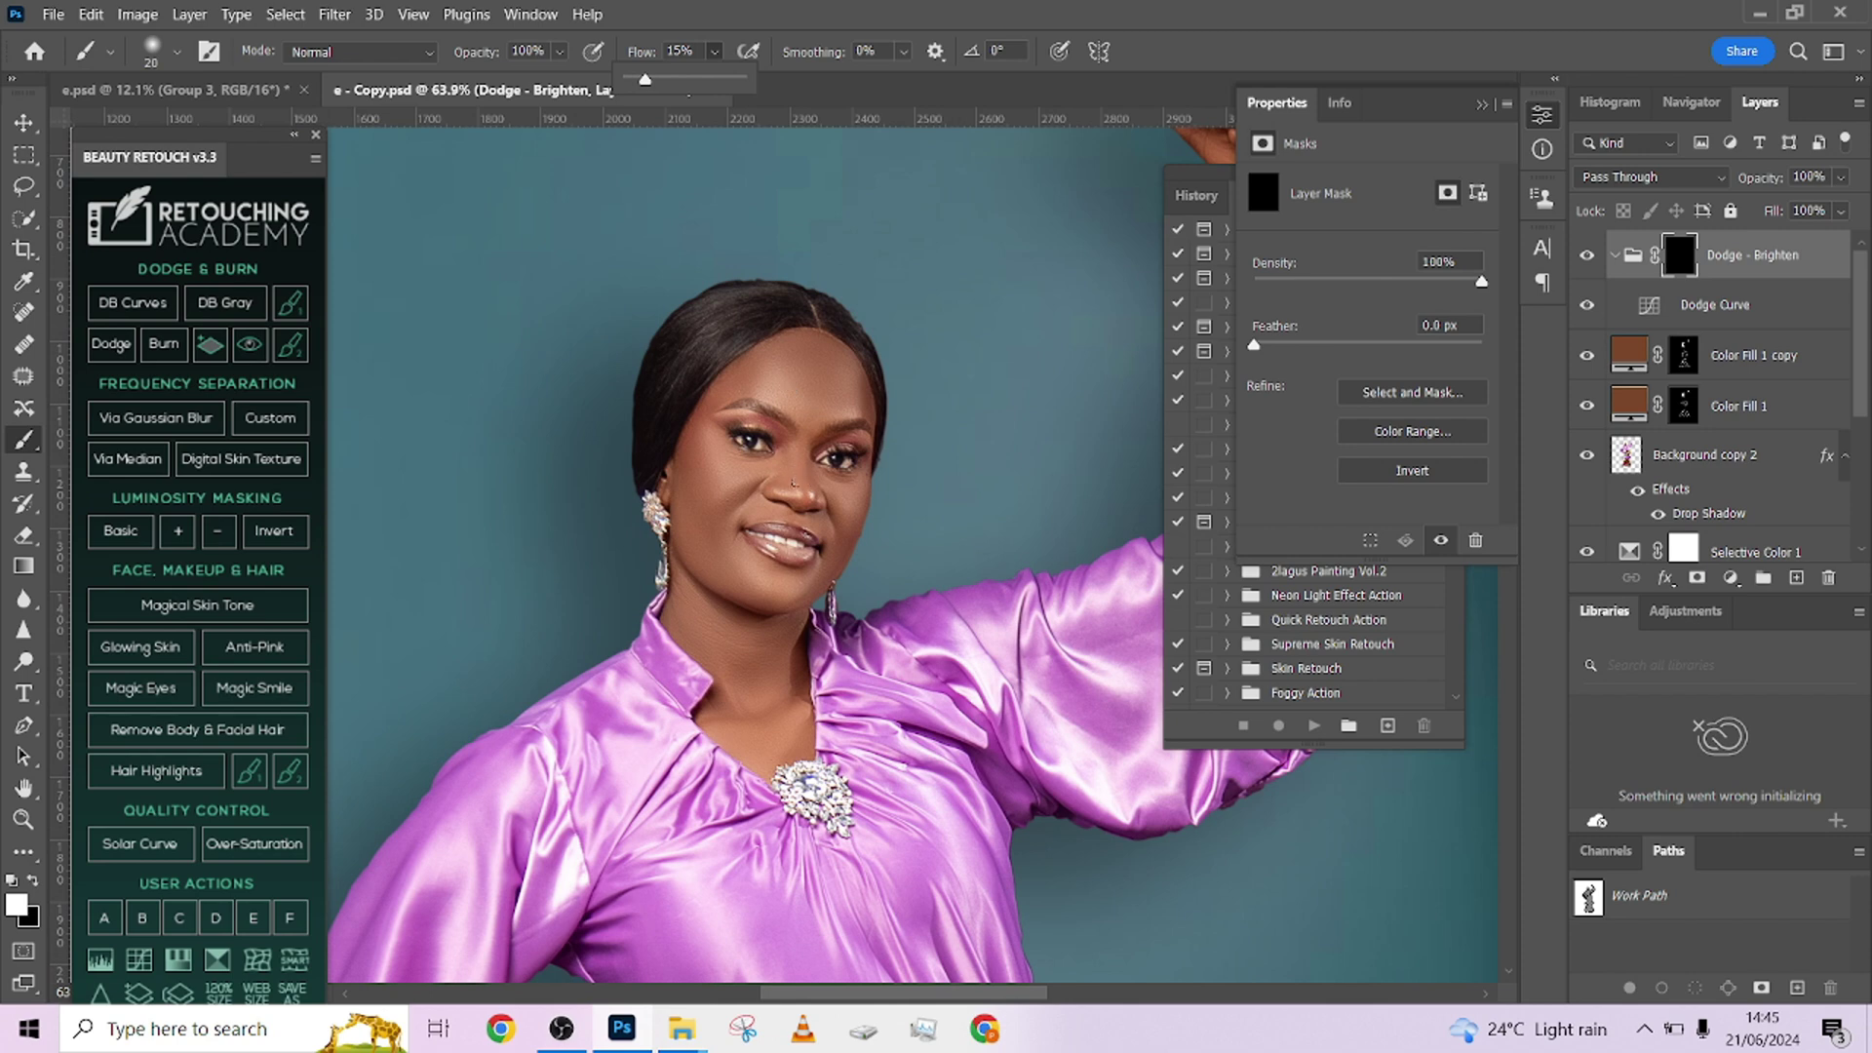
{"action": "key", "text": "bracketright"}
{"action": "key", "text": "bracketright"}
{"action": "key", "text": "bracketright"}
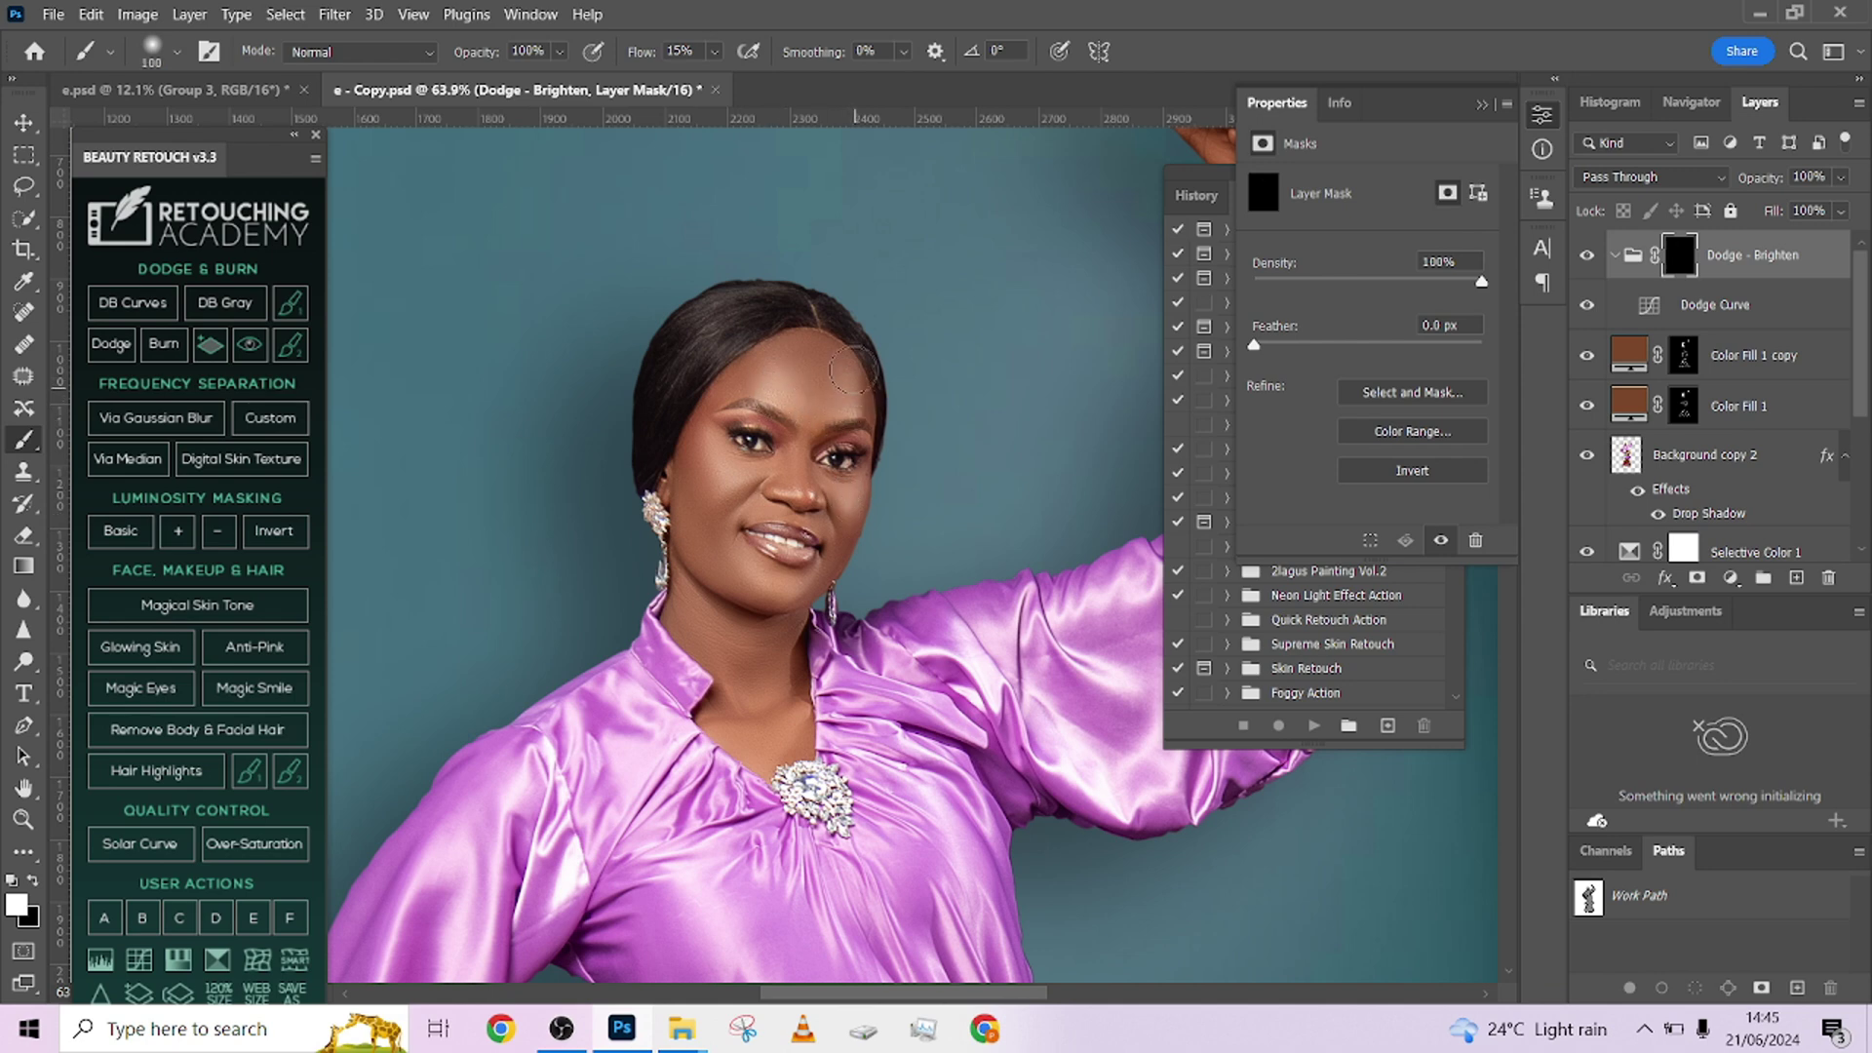
{"action": "key", "text": "bracketright"}
Step: Brighten the smaller facial highlights on the Dodge - Brighten mask in white, resizing the brush down to 30 px
{"action": "key", "text": "x"}
{"action": "key", "text": "x"}
{"action": "key", "text": "bracketleft"}
{"action": "key", "text": "bracketleft"}
{"action": "key", "text": "bracketleft"}
{"action": "key", "text": "bracketleft"}
{"action": "key", "text": "bracketleft"}
{"action": "key", "text": "bracketleft"}
{"action": "key", "text": "bracketleft"}
{"action": "key", "text": "bracketright"}
{"action": "key", "text": "bracketright"}
{"action": "key", "text": "bracketright"}
{"action": "key", "text": "bracketright"}
{"action": "key", "text": "bracketleft"}
{"action": "key", "text": "bracketleft"}
{"action": "key", "text": "bracketleft"}
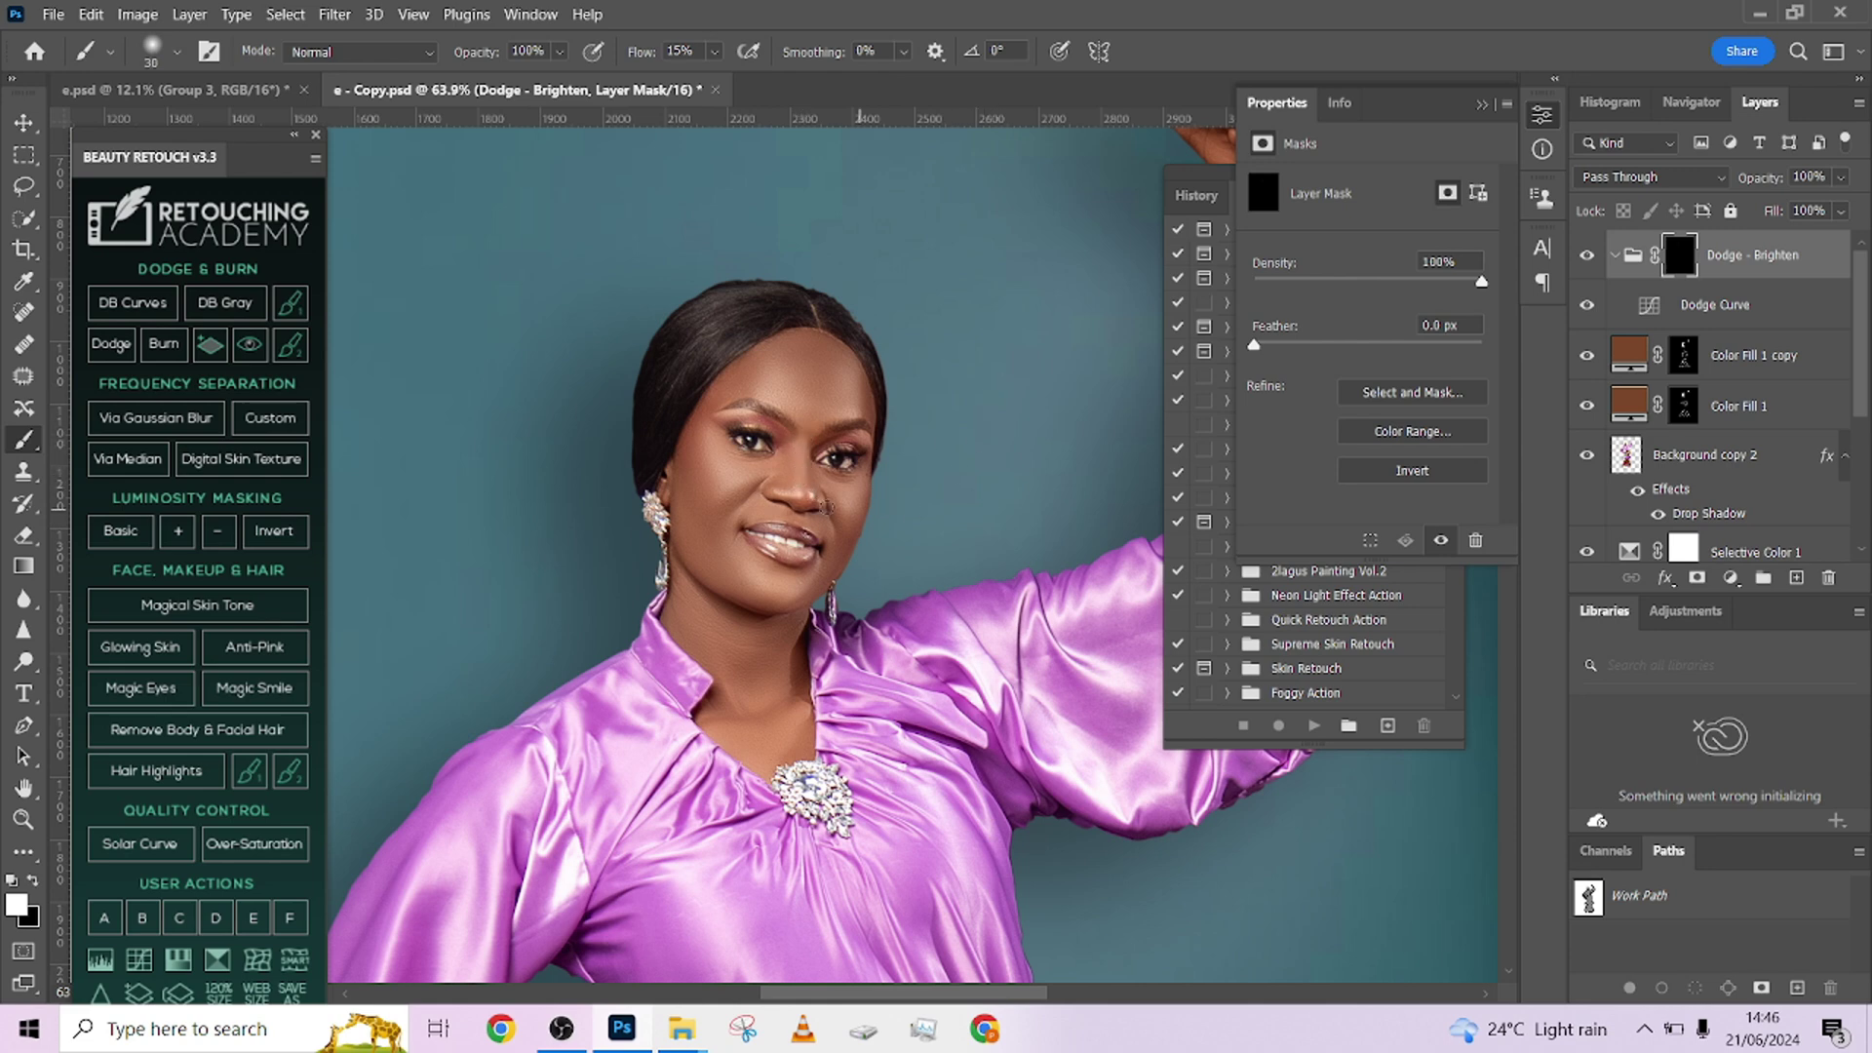
Step: Brighten the bridge of the nose and the area between the brows on the Dodge - Brighten mask with 14–19 px brushes
{"action": "scroll", "coordinate": [825, 506], "scroll_direction": "up", "scroll_amount": 5}
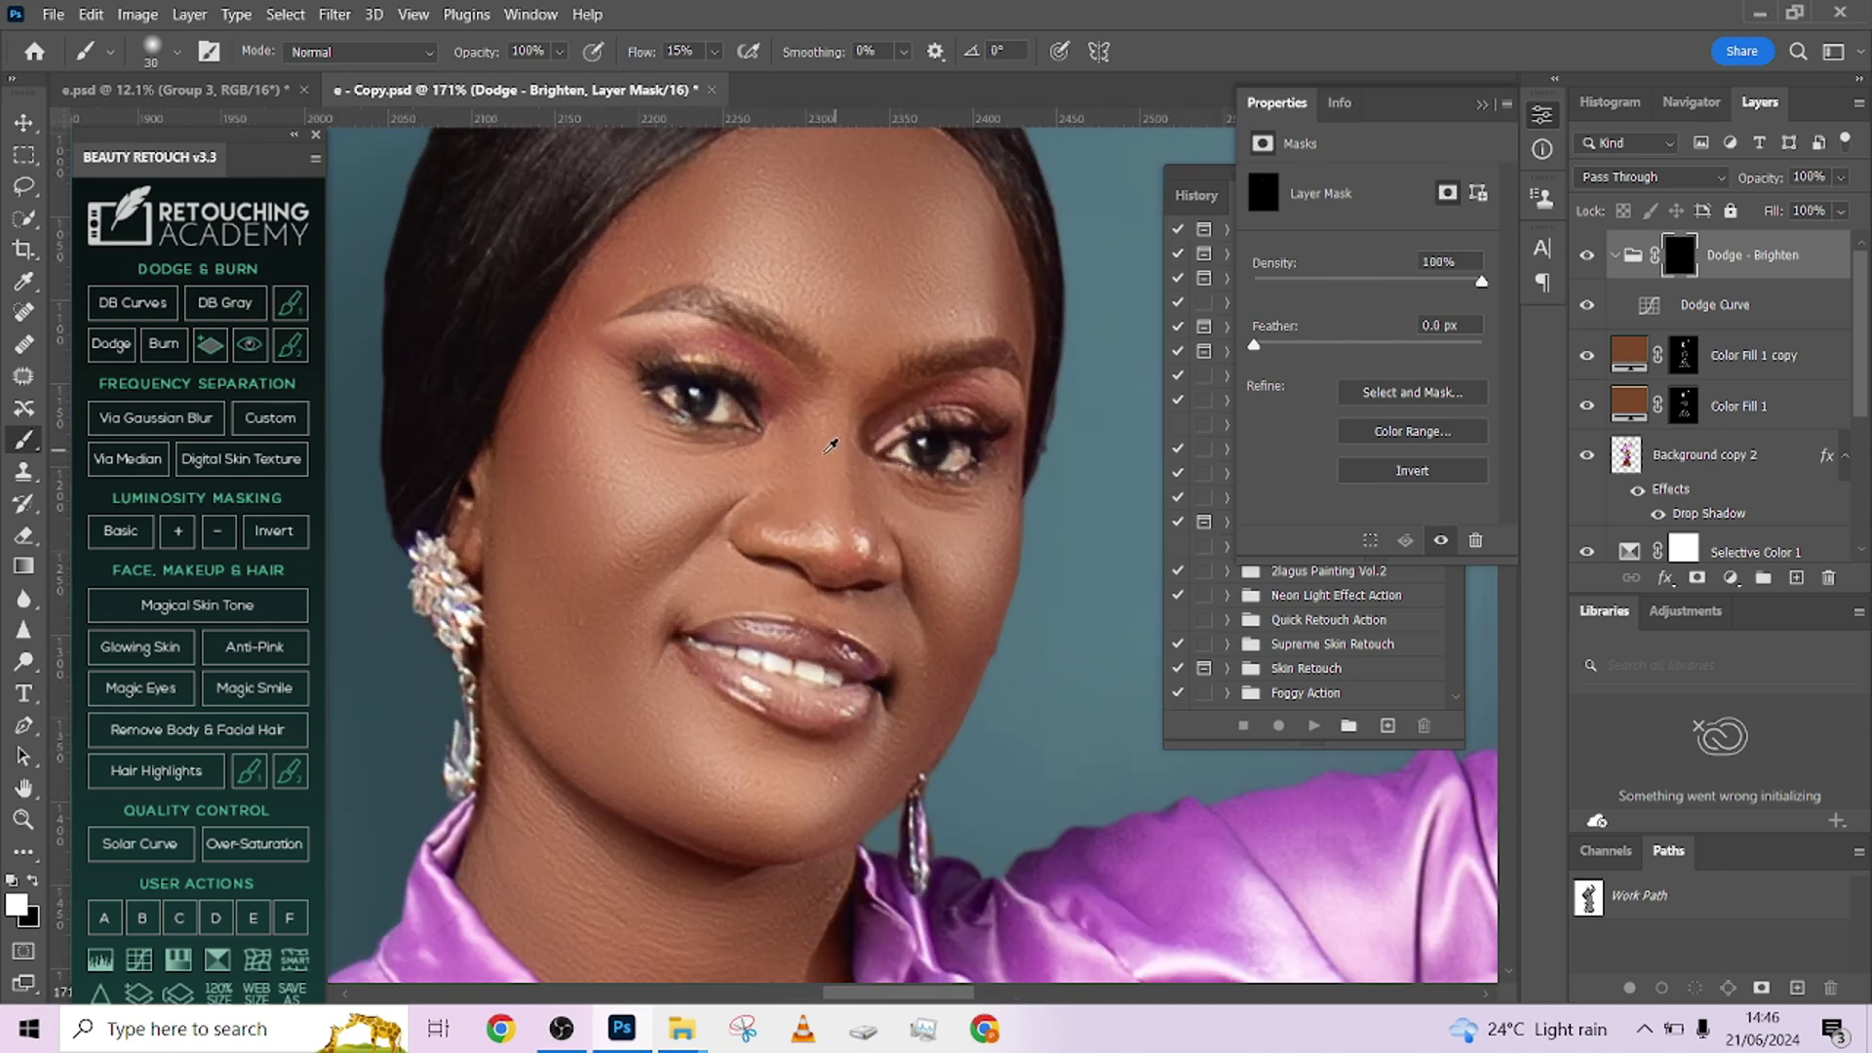
{"action": "right_click", "coordinate": [831, 446], "text": "alt"}
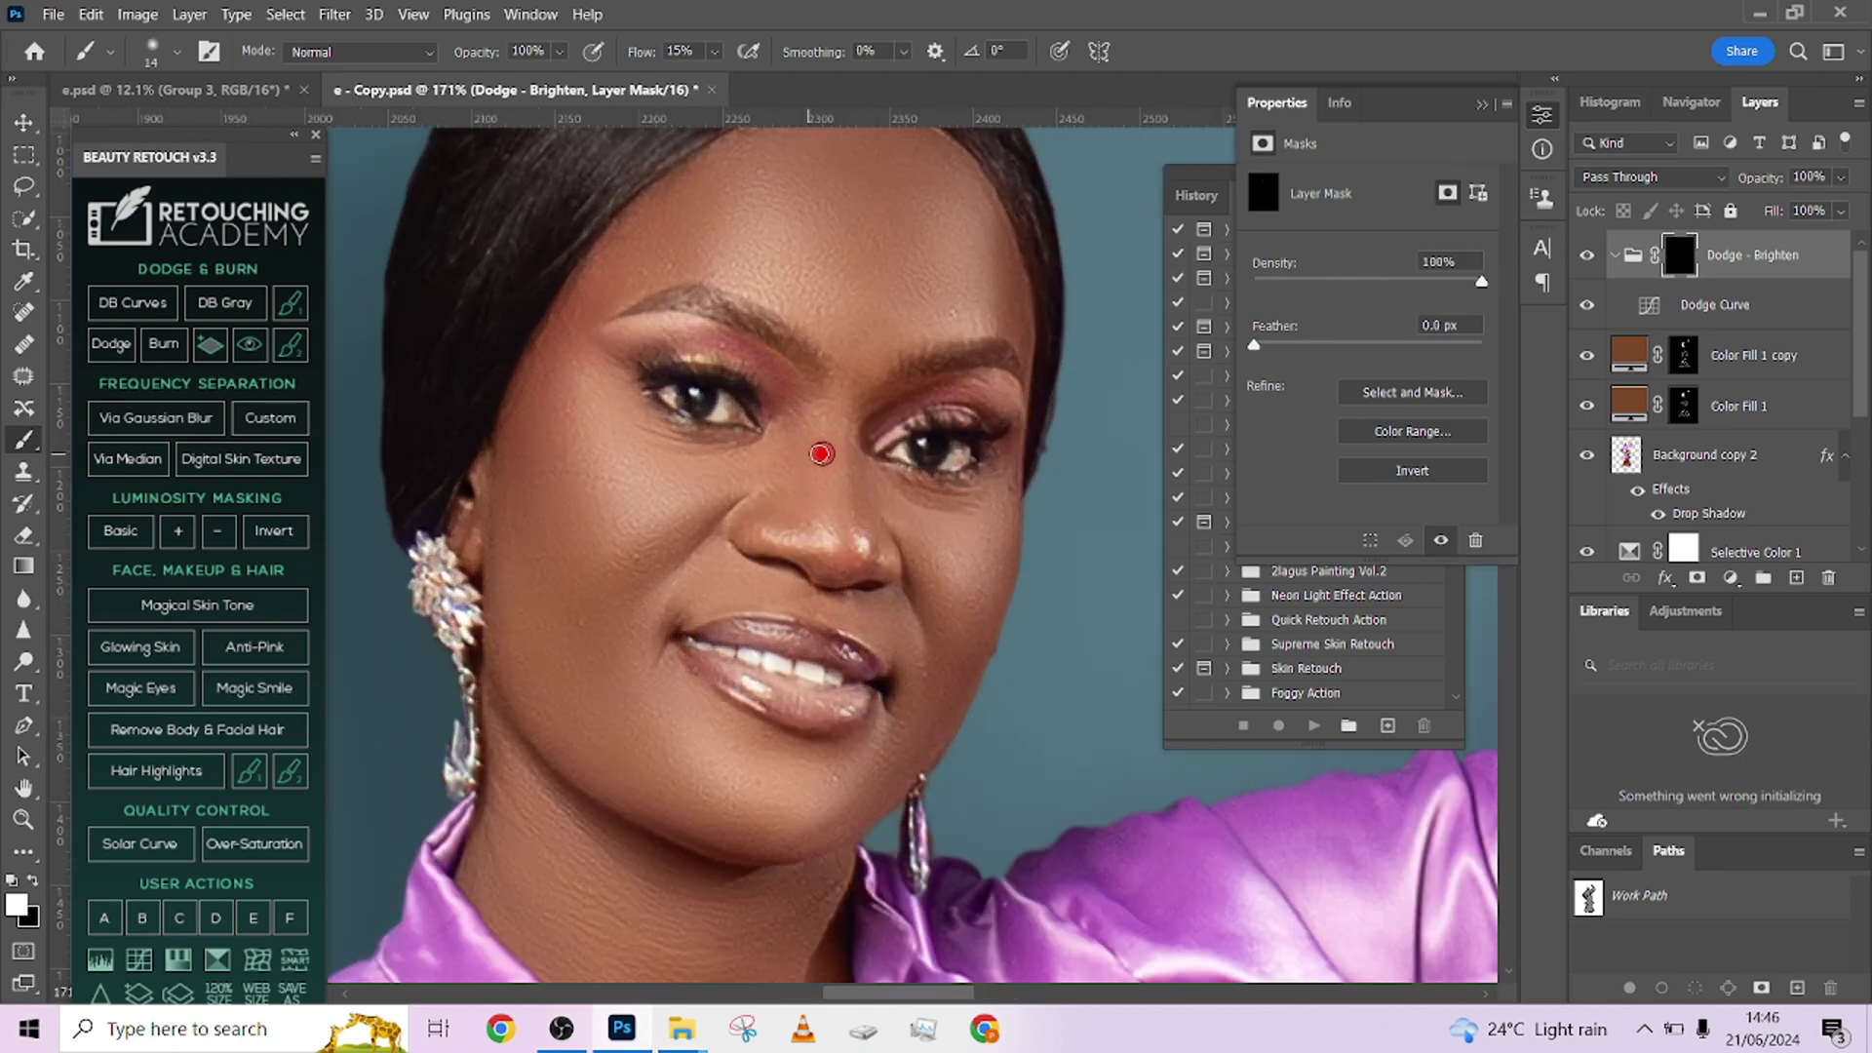
{"action": "right_click", "coordinate": [857, 394], "text": "alt"}
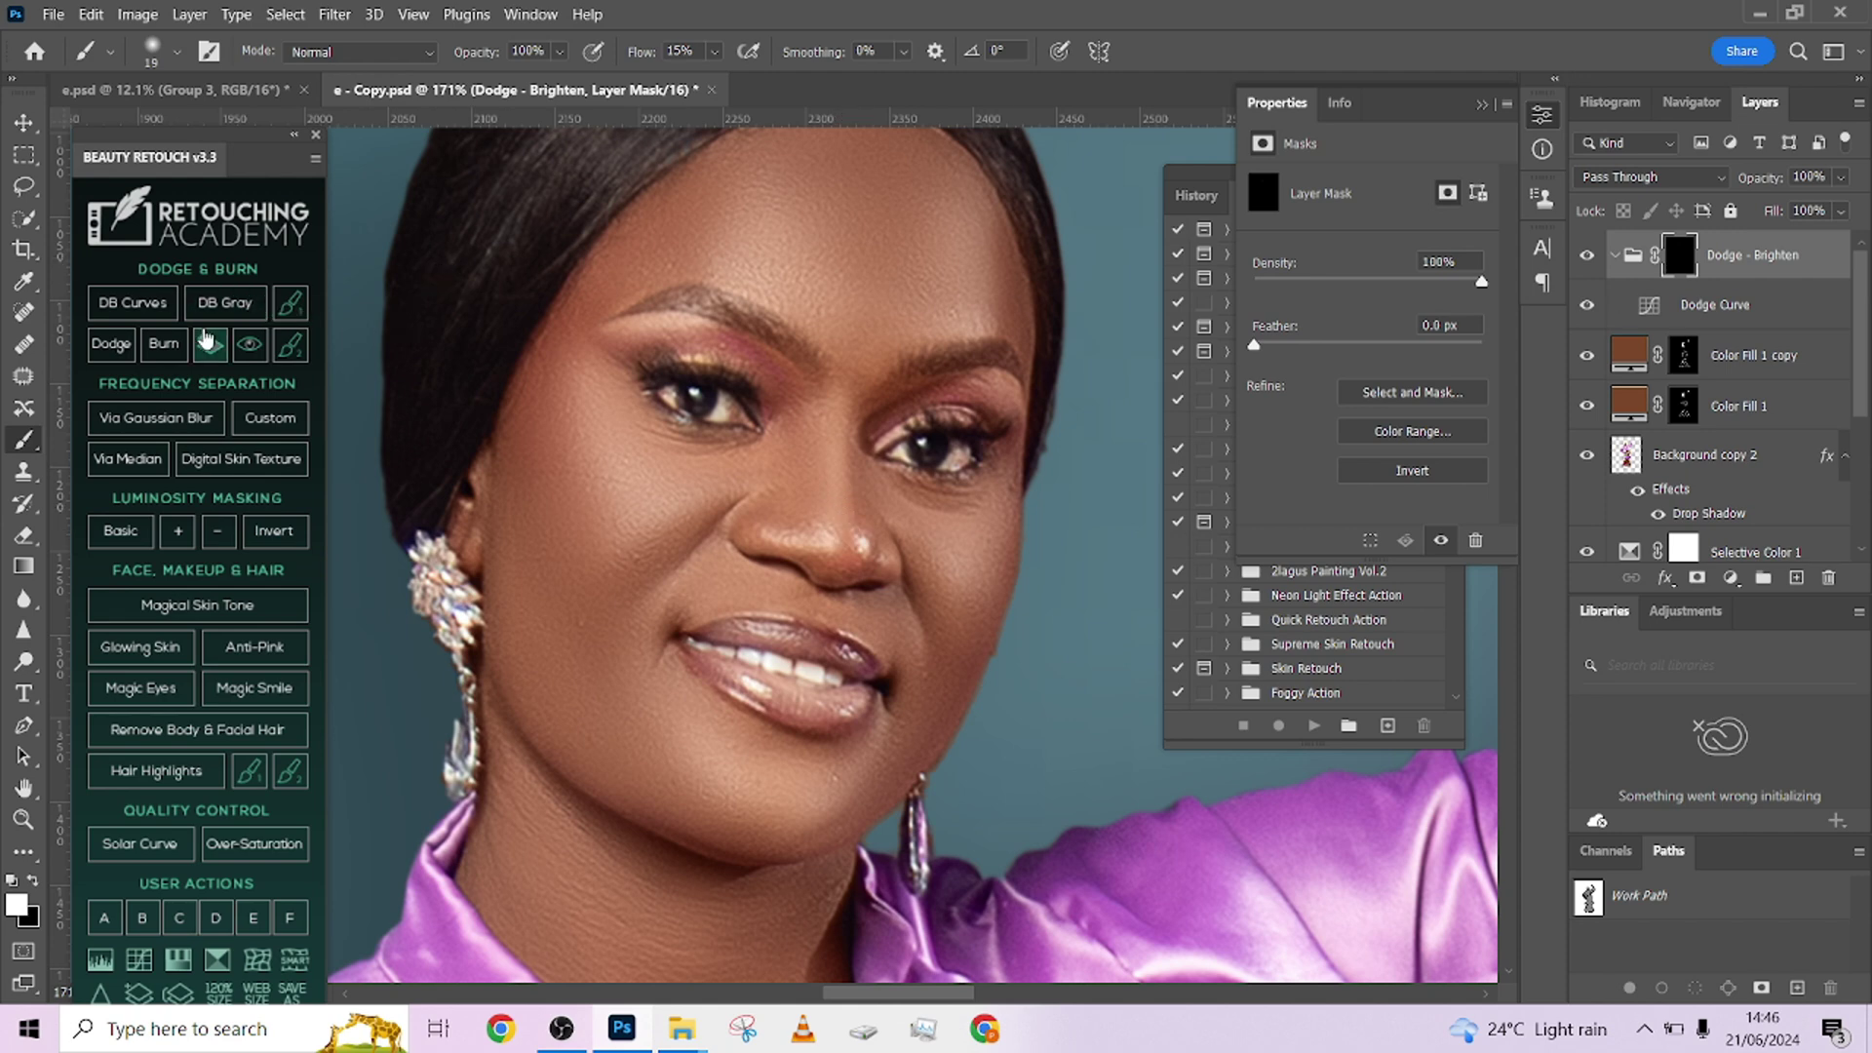
Step: Add a Burn - Darken group with a black mask above the Dodge - Brighten group
{"action": "left_click", "coordinate": [254, 347]}
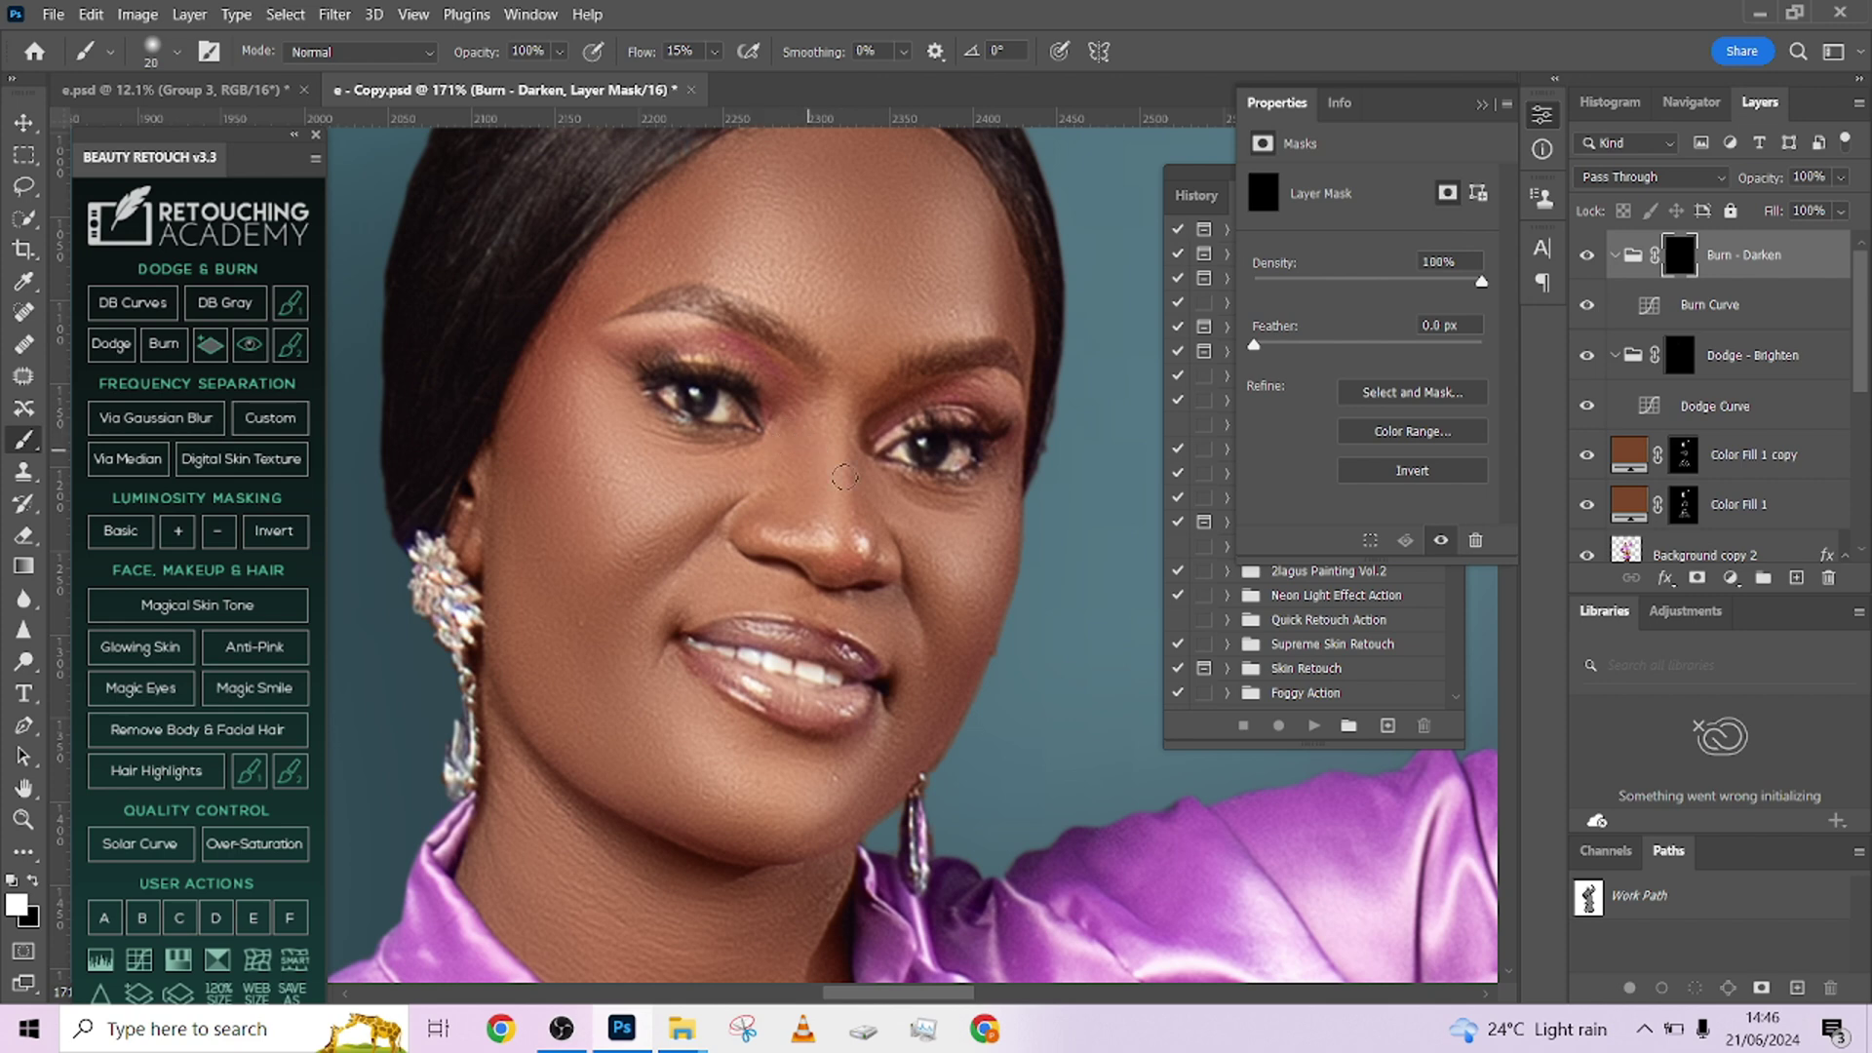
Step: Paint white at 15% Flow on the Burn - Darken mask along the sides of the nose with 15–25 px brushes
{"action": "key", "text": "bracketleft"}
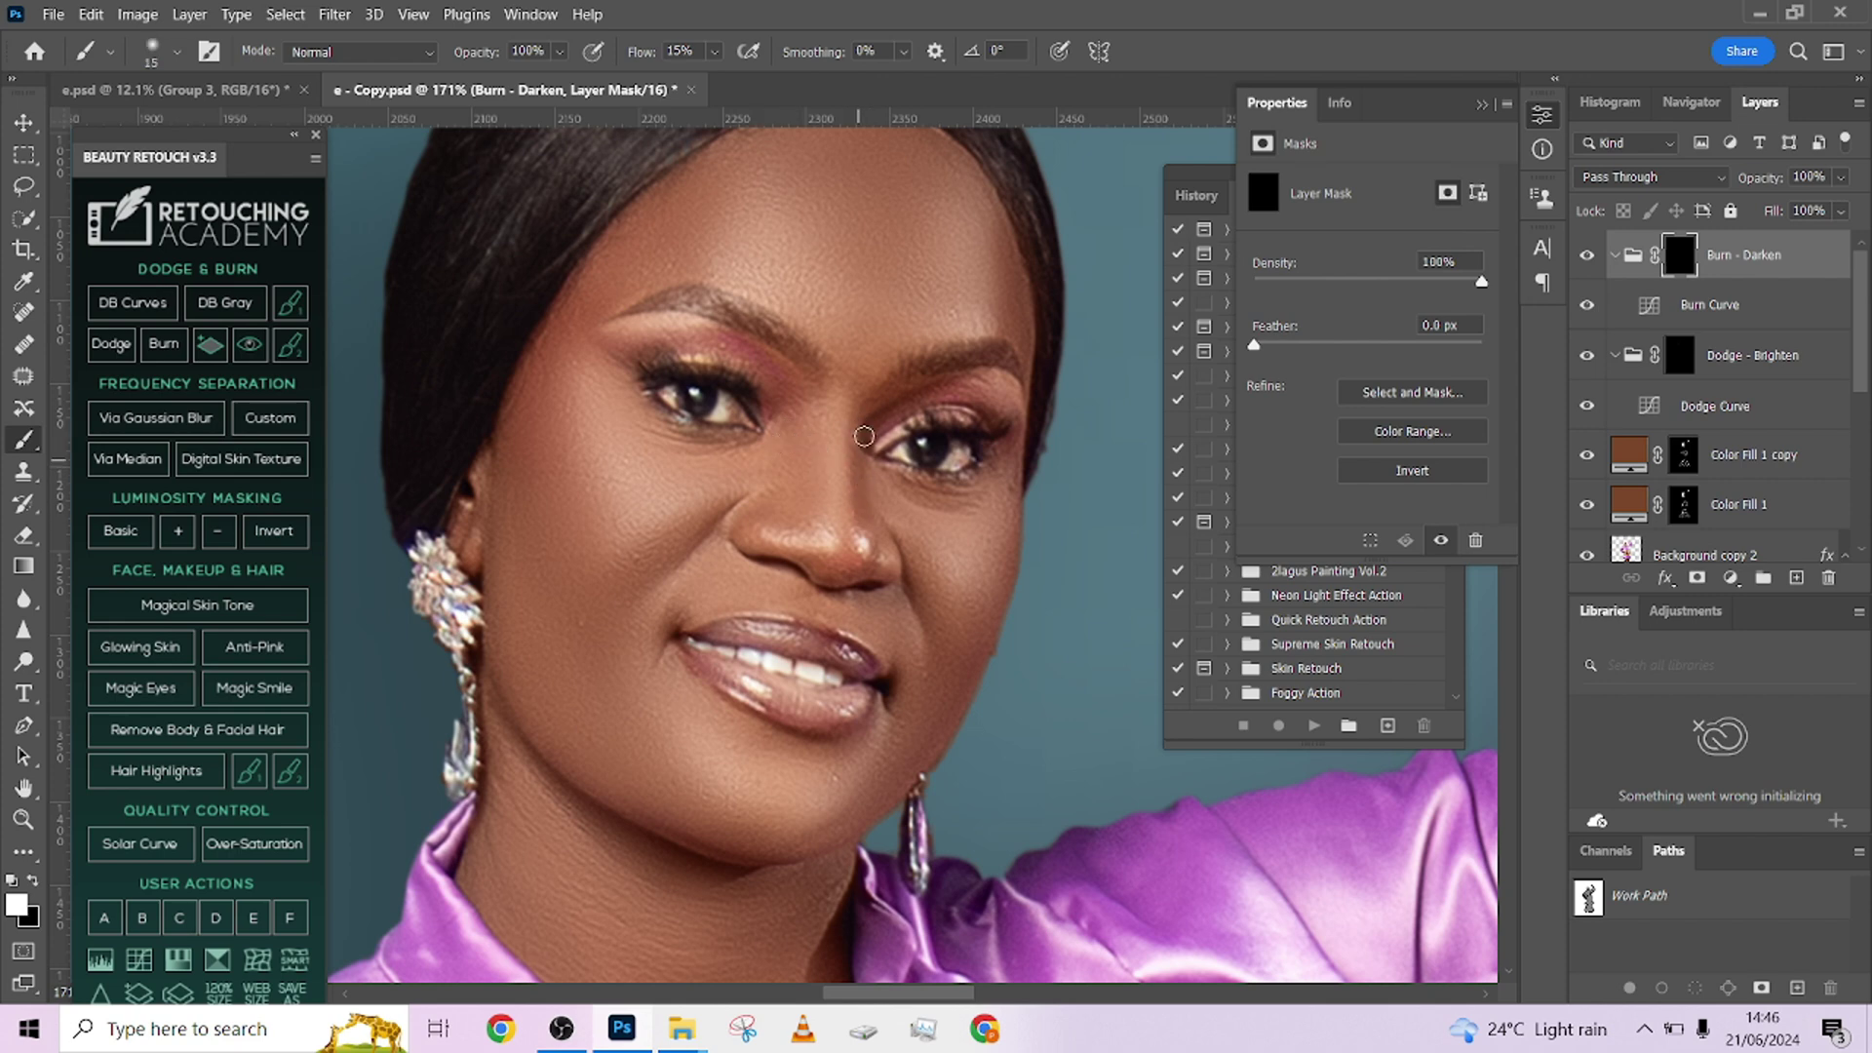
{"action": "key", "text": "bracketright"}
{"action": "key", "text": "bracketright"}
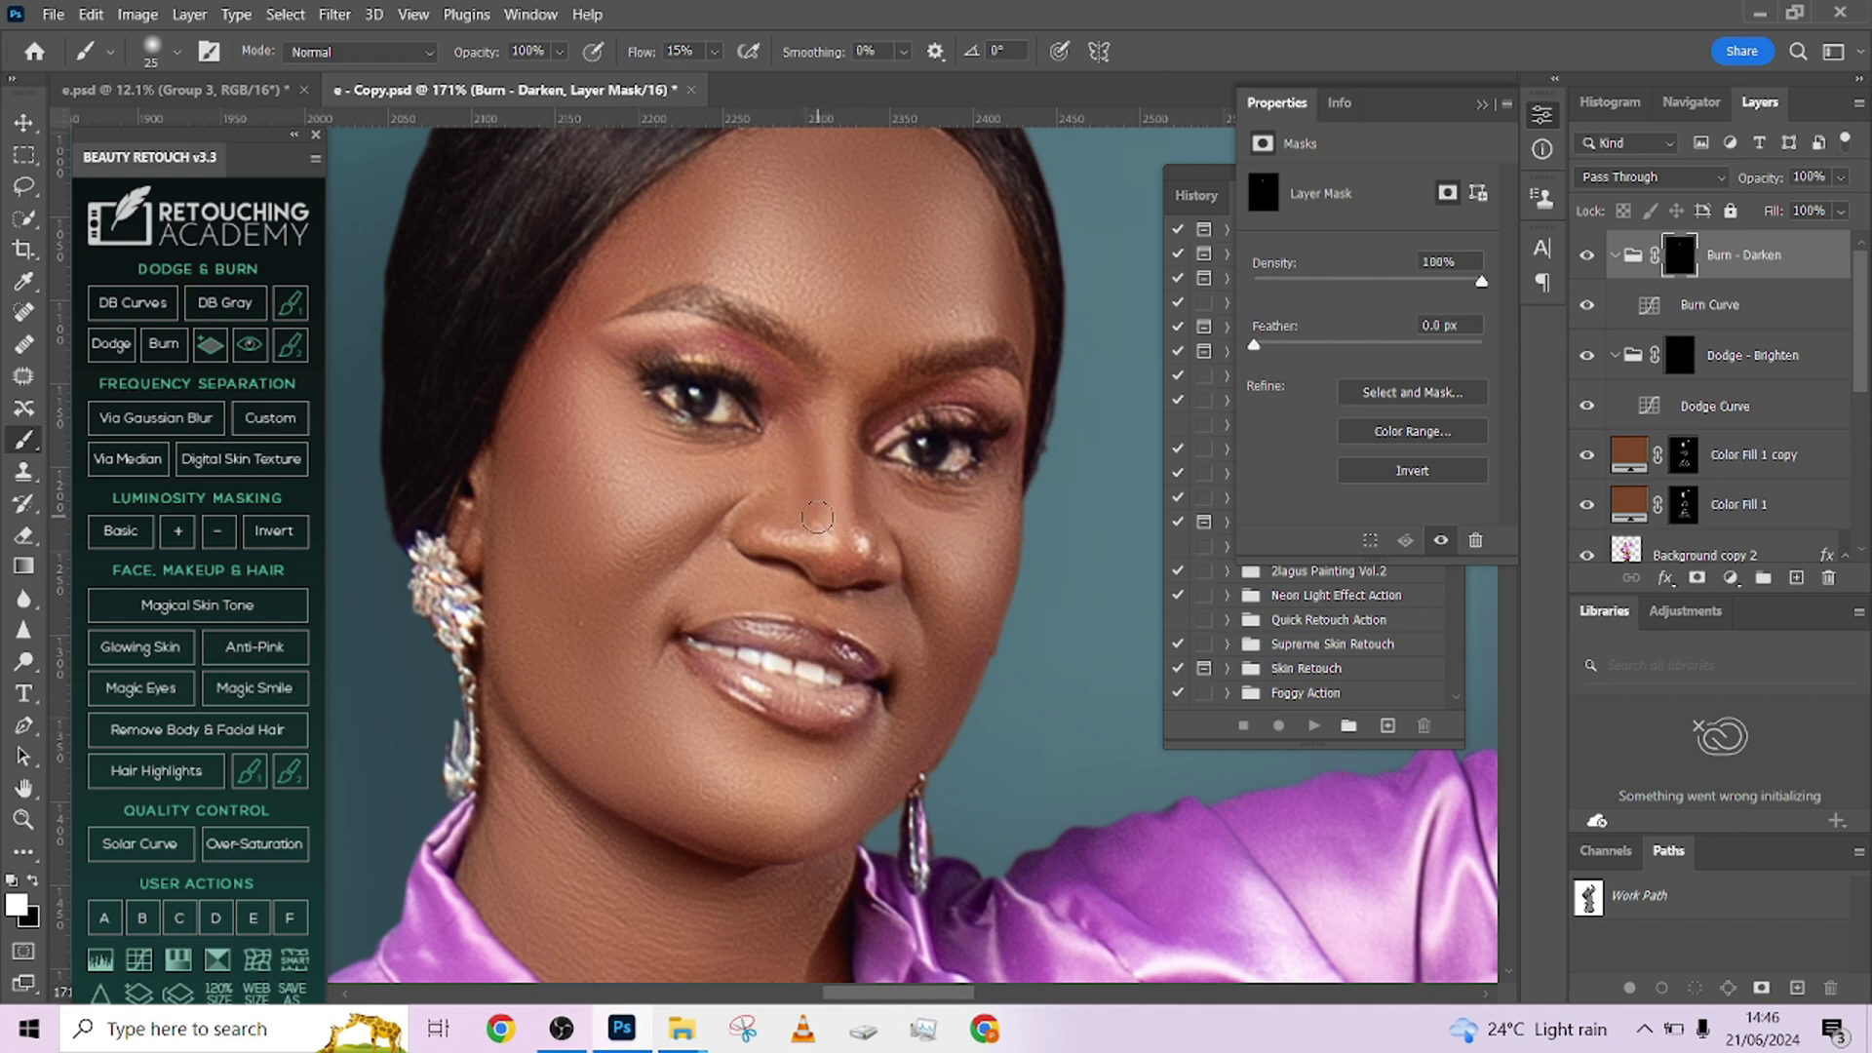
{"action": "key", "text": "x"}
{"action": "key", "text": "x"}
Step: Darken the outer cheek beside the earring on the Burn - Darken mask in white with 85–128 px brushes
{"action": "scroll", "coordinate": [679, 586], "scroll_direction": "down", "scroll_amount": 5}
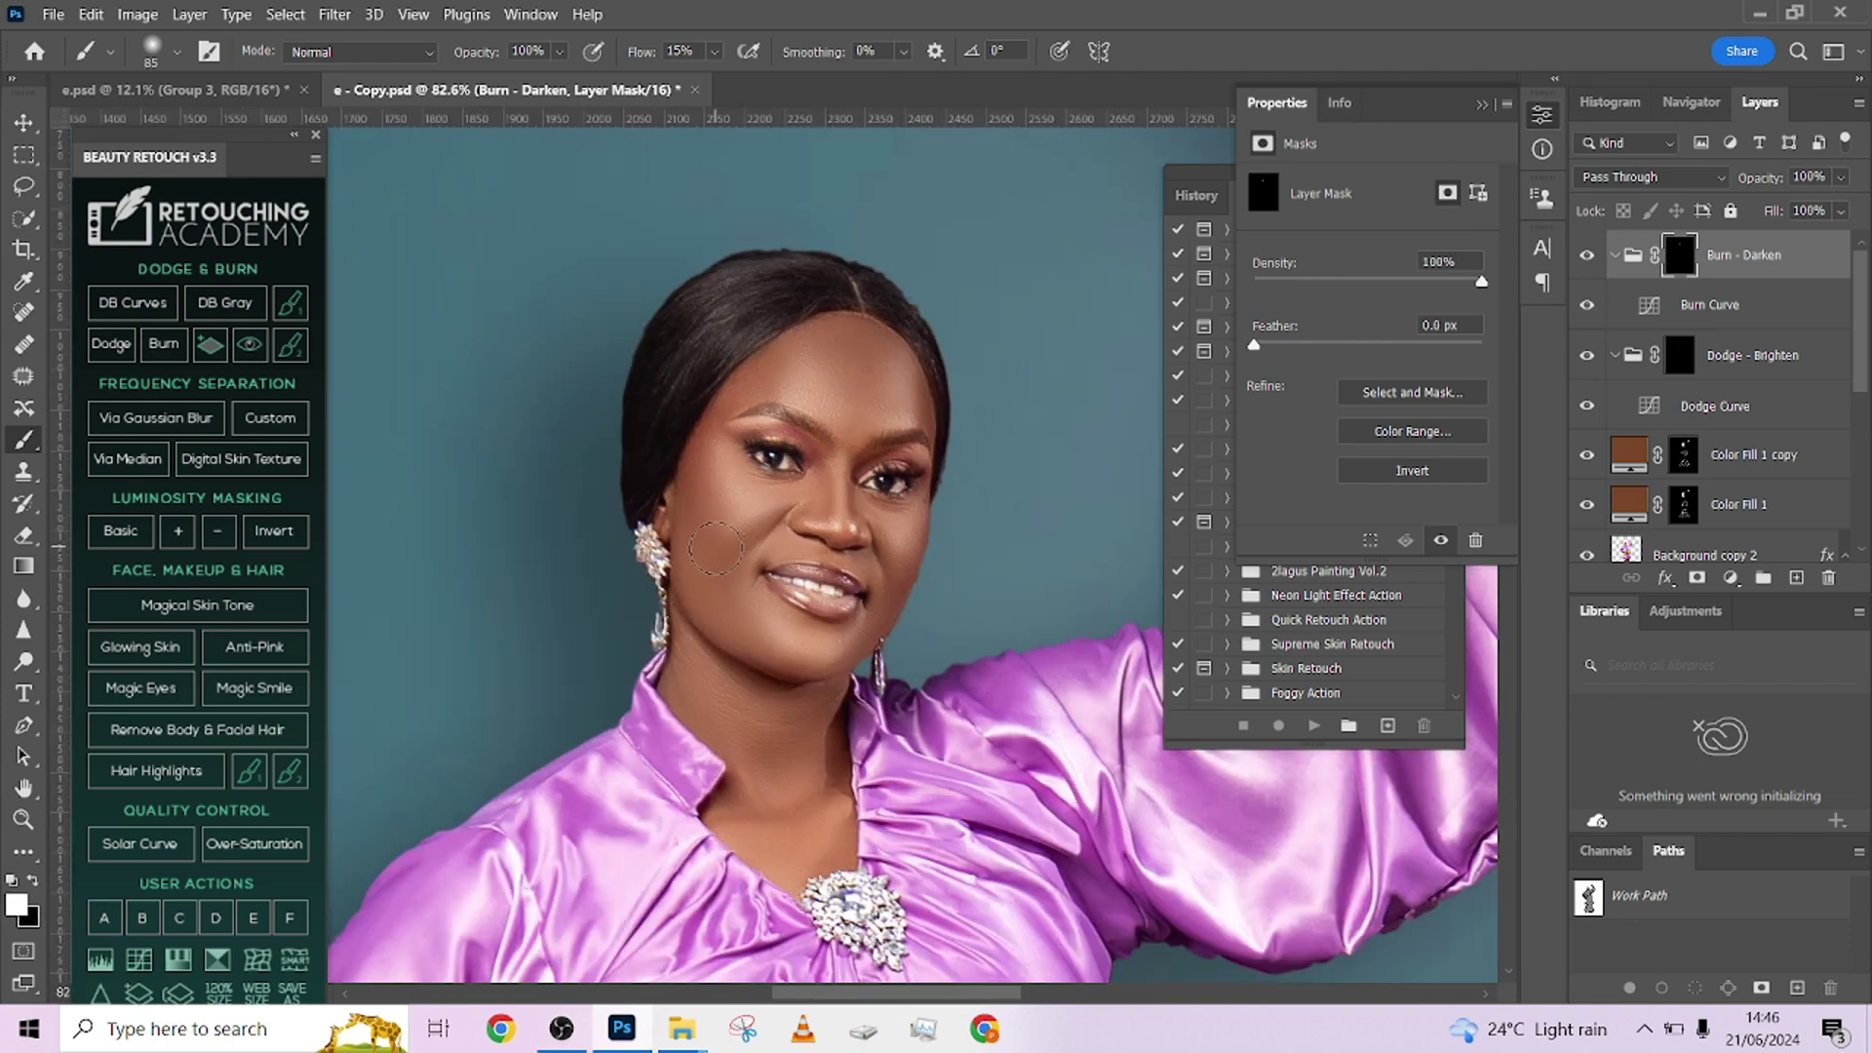
{"action": "left_click_drag", "start_coordinate": [694, 545], "coordinate": [717, 559]}
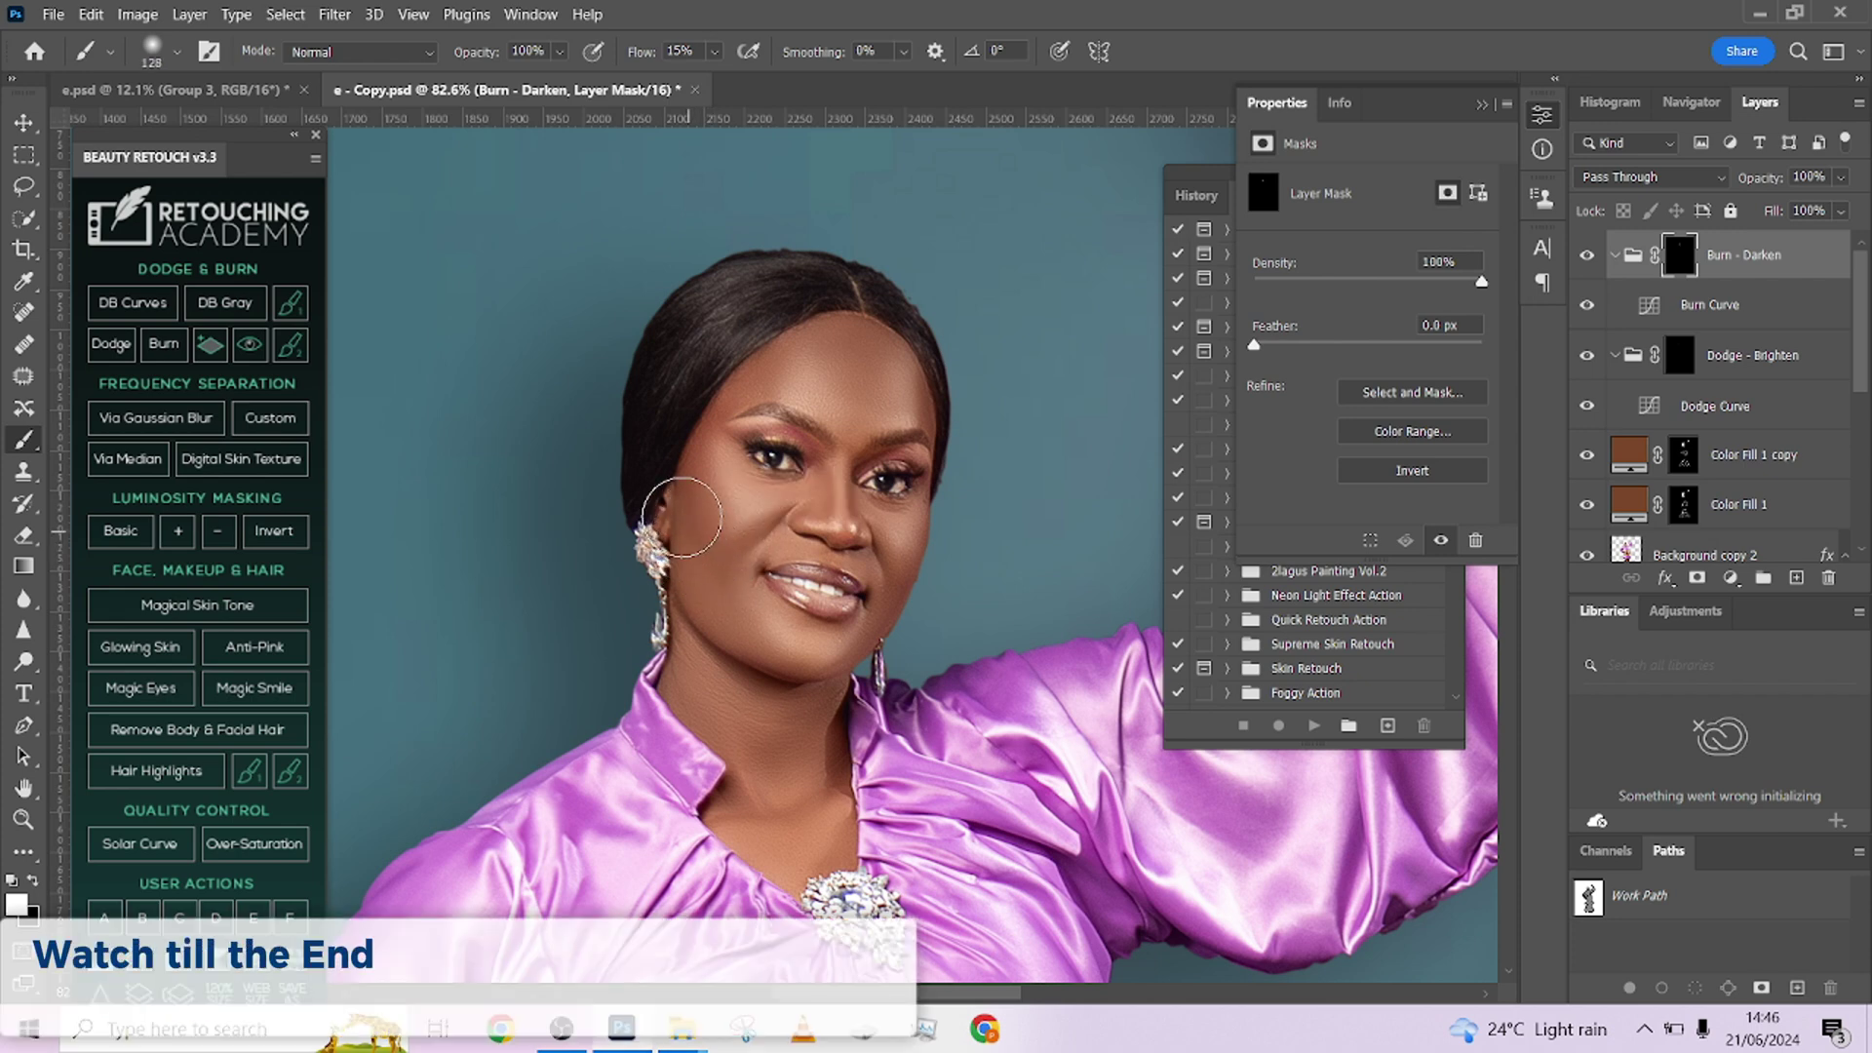
{"action": "key", "text": "x"}
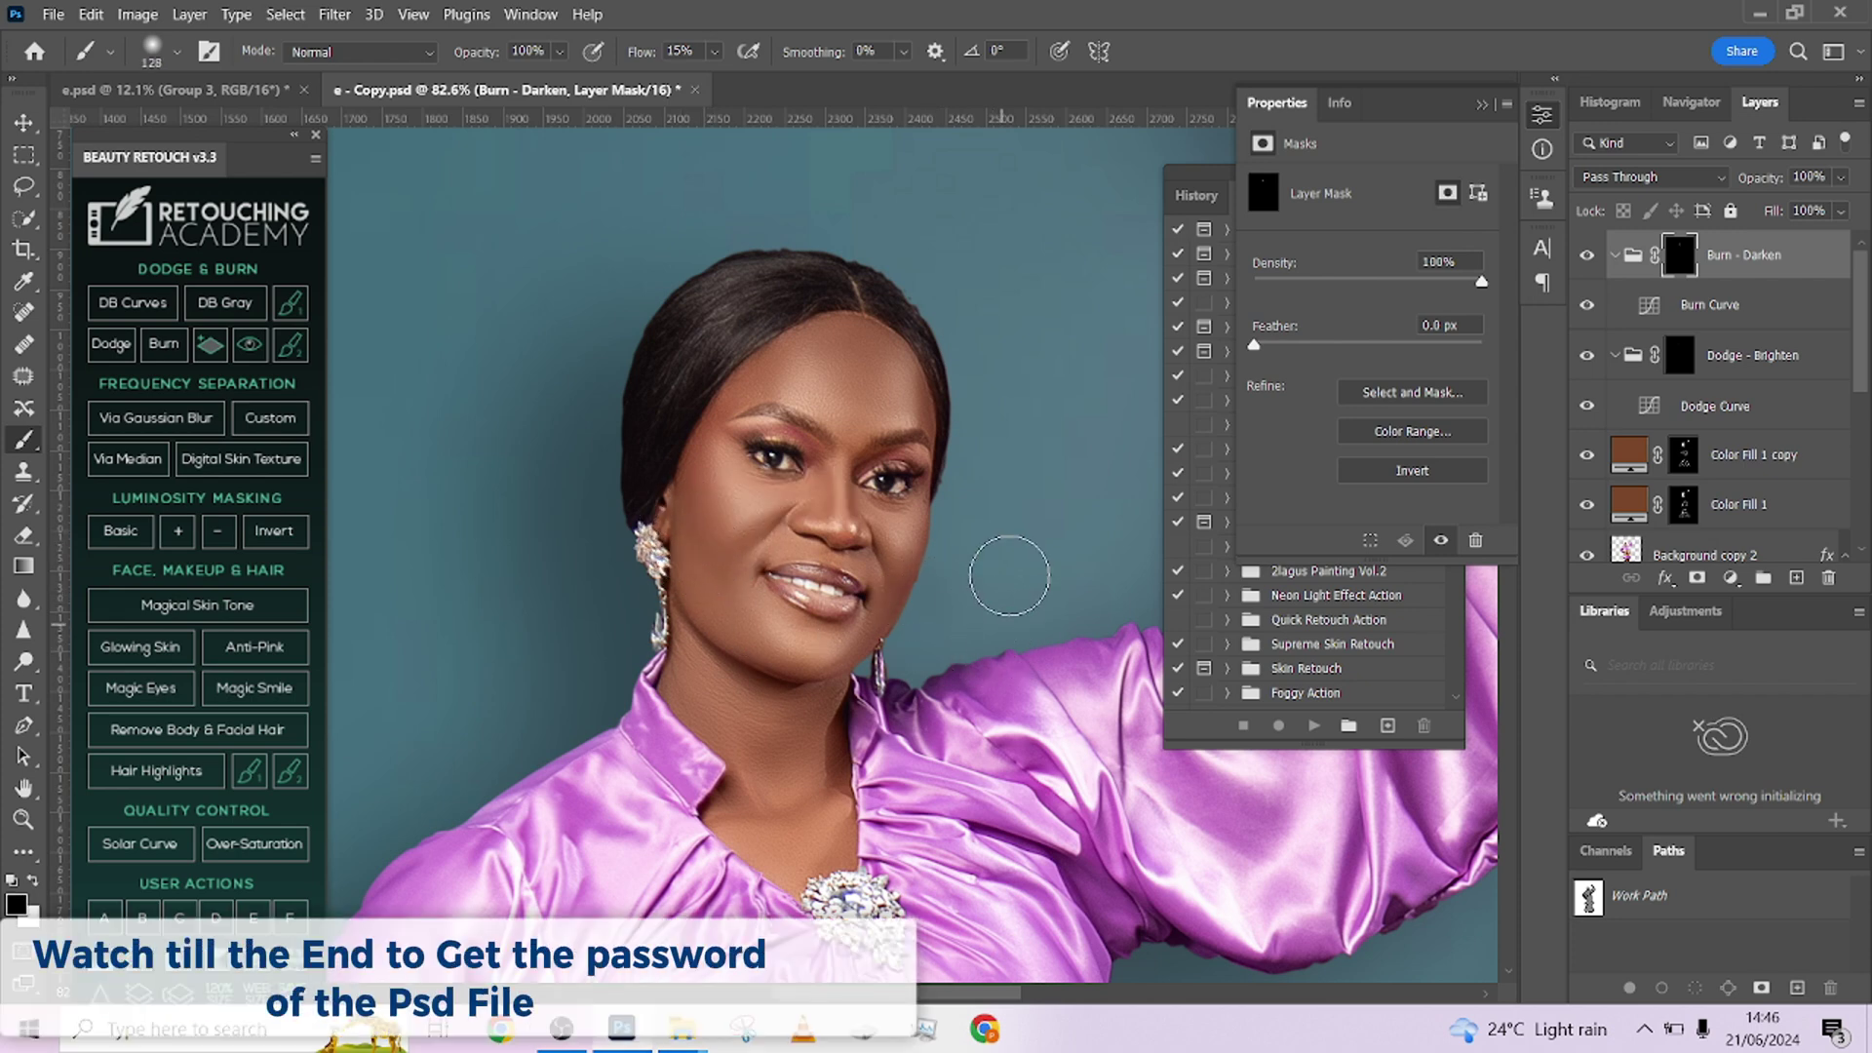
{"action": "scroll", "coordinate": [868, 477], "scroll_direction": "down", "scroll_amount": 5}
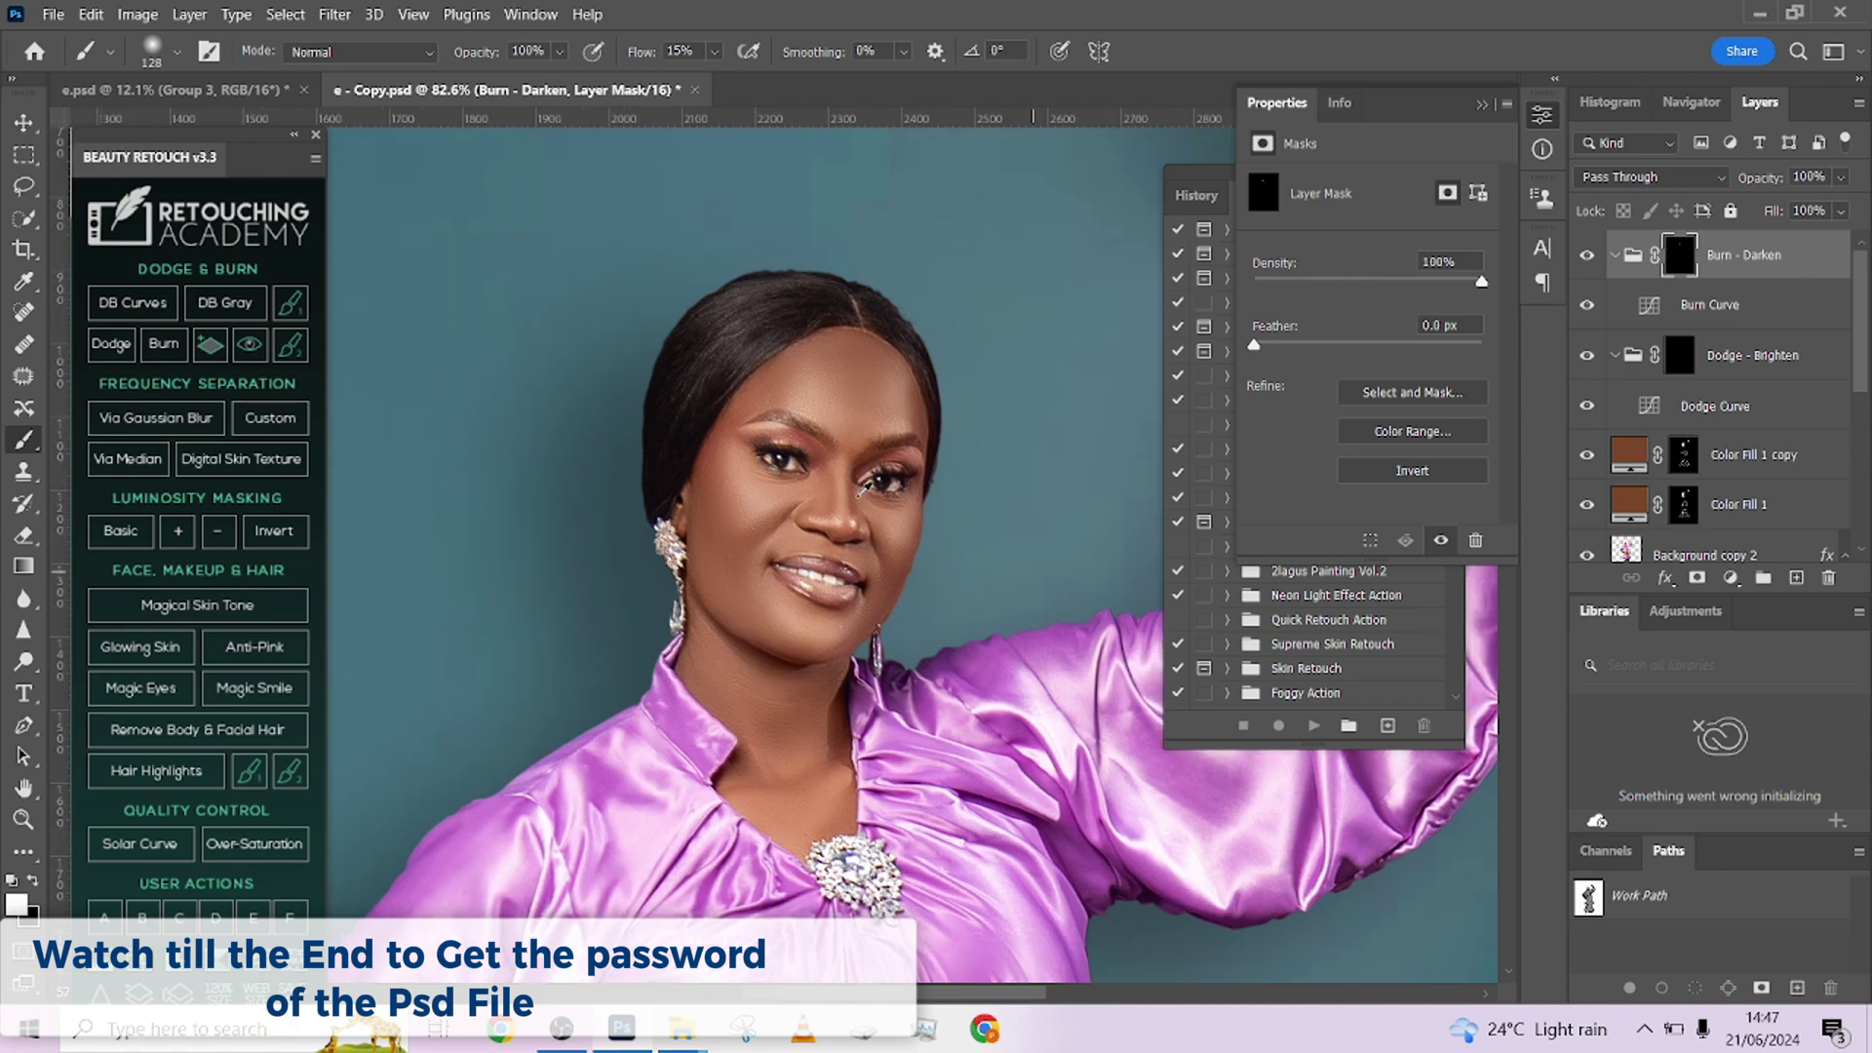
{"action": "key", "text": "x"}
{"action": "left_click_drag", "start_coordinate": [831, 504], "coordinate": [826, 436]}
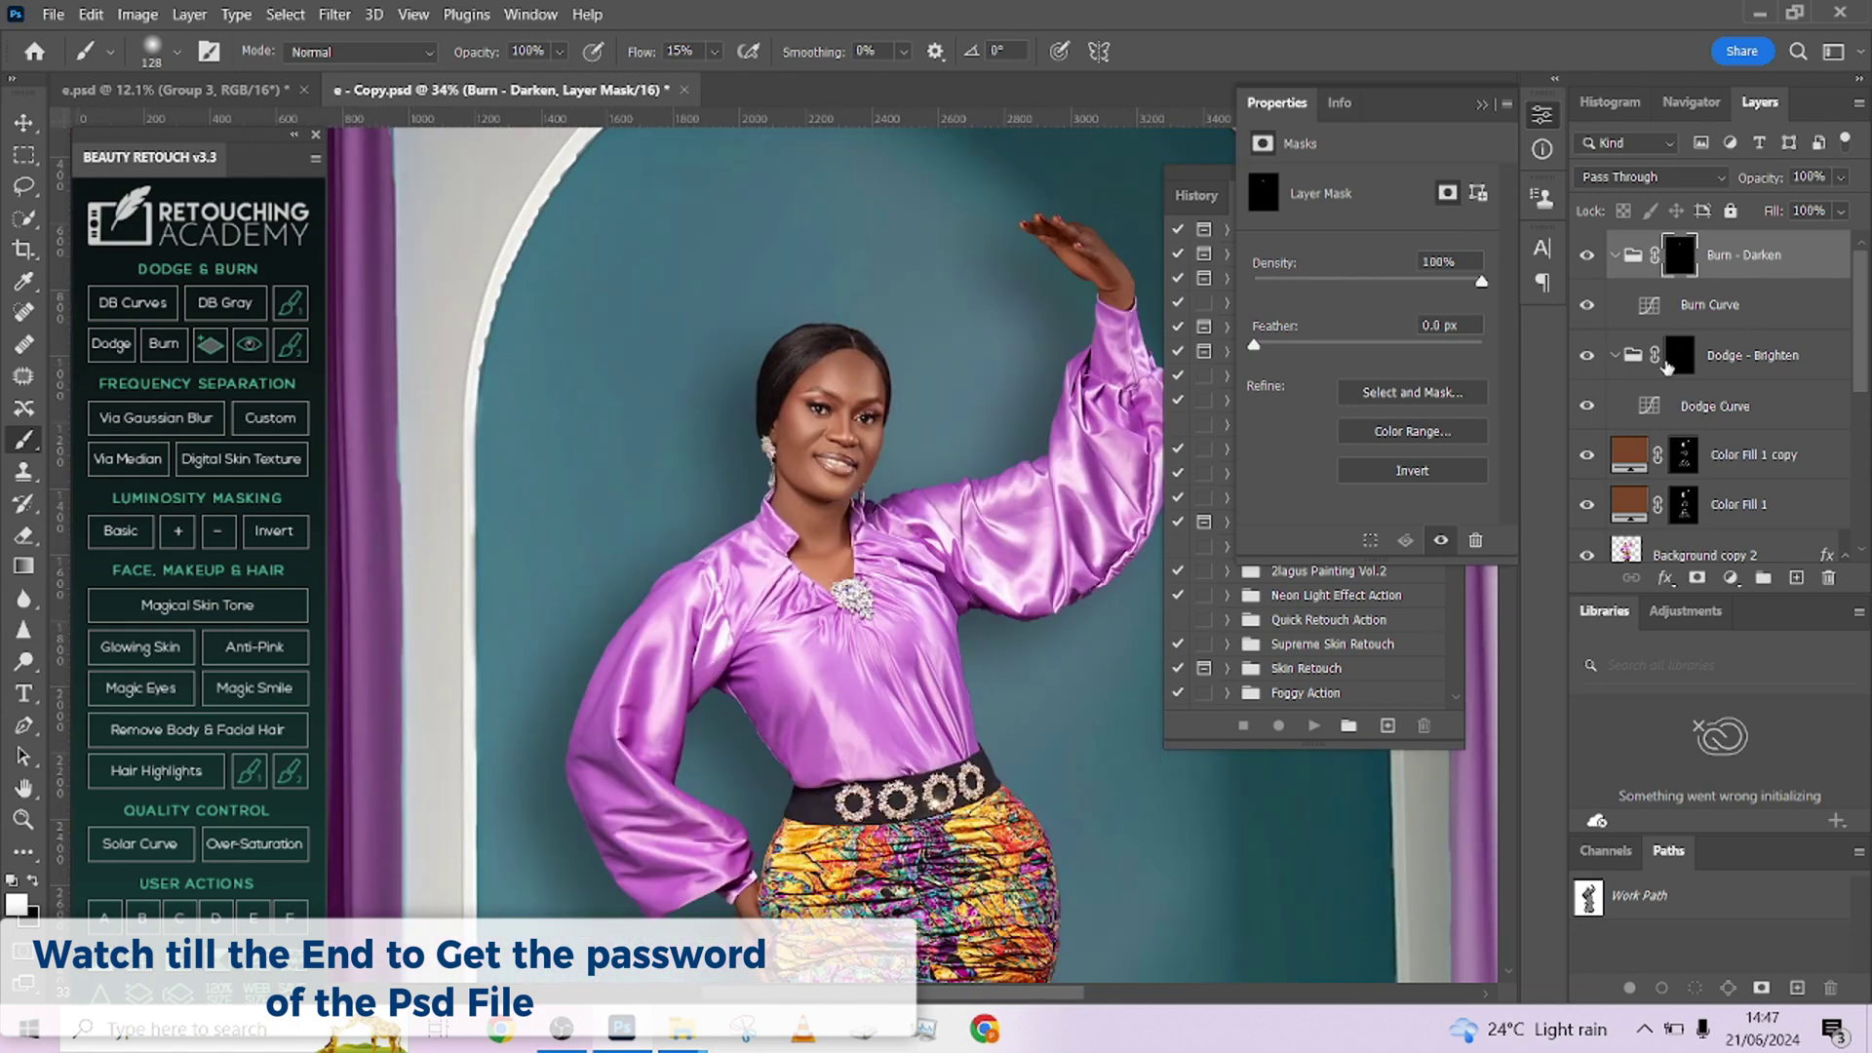
Step: Paint white along the hair above the forehead on the Dodge - Brighten mask with a 79 px brush
{"action": "left_click", "coordinate": [1667, 366]}
{"action": "scroll", "coordinate": [800, 331], "scroll_direction": "up", "scroll_amount": 5}
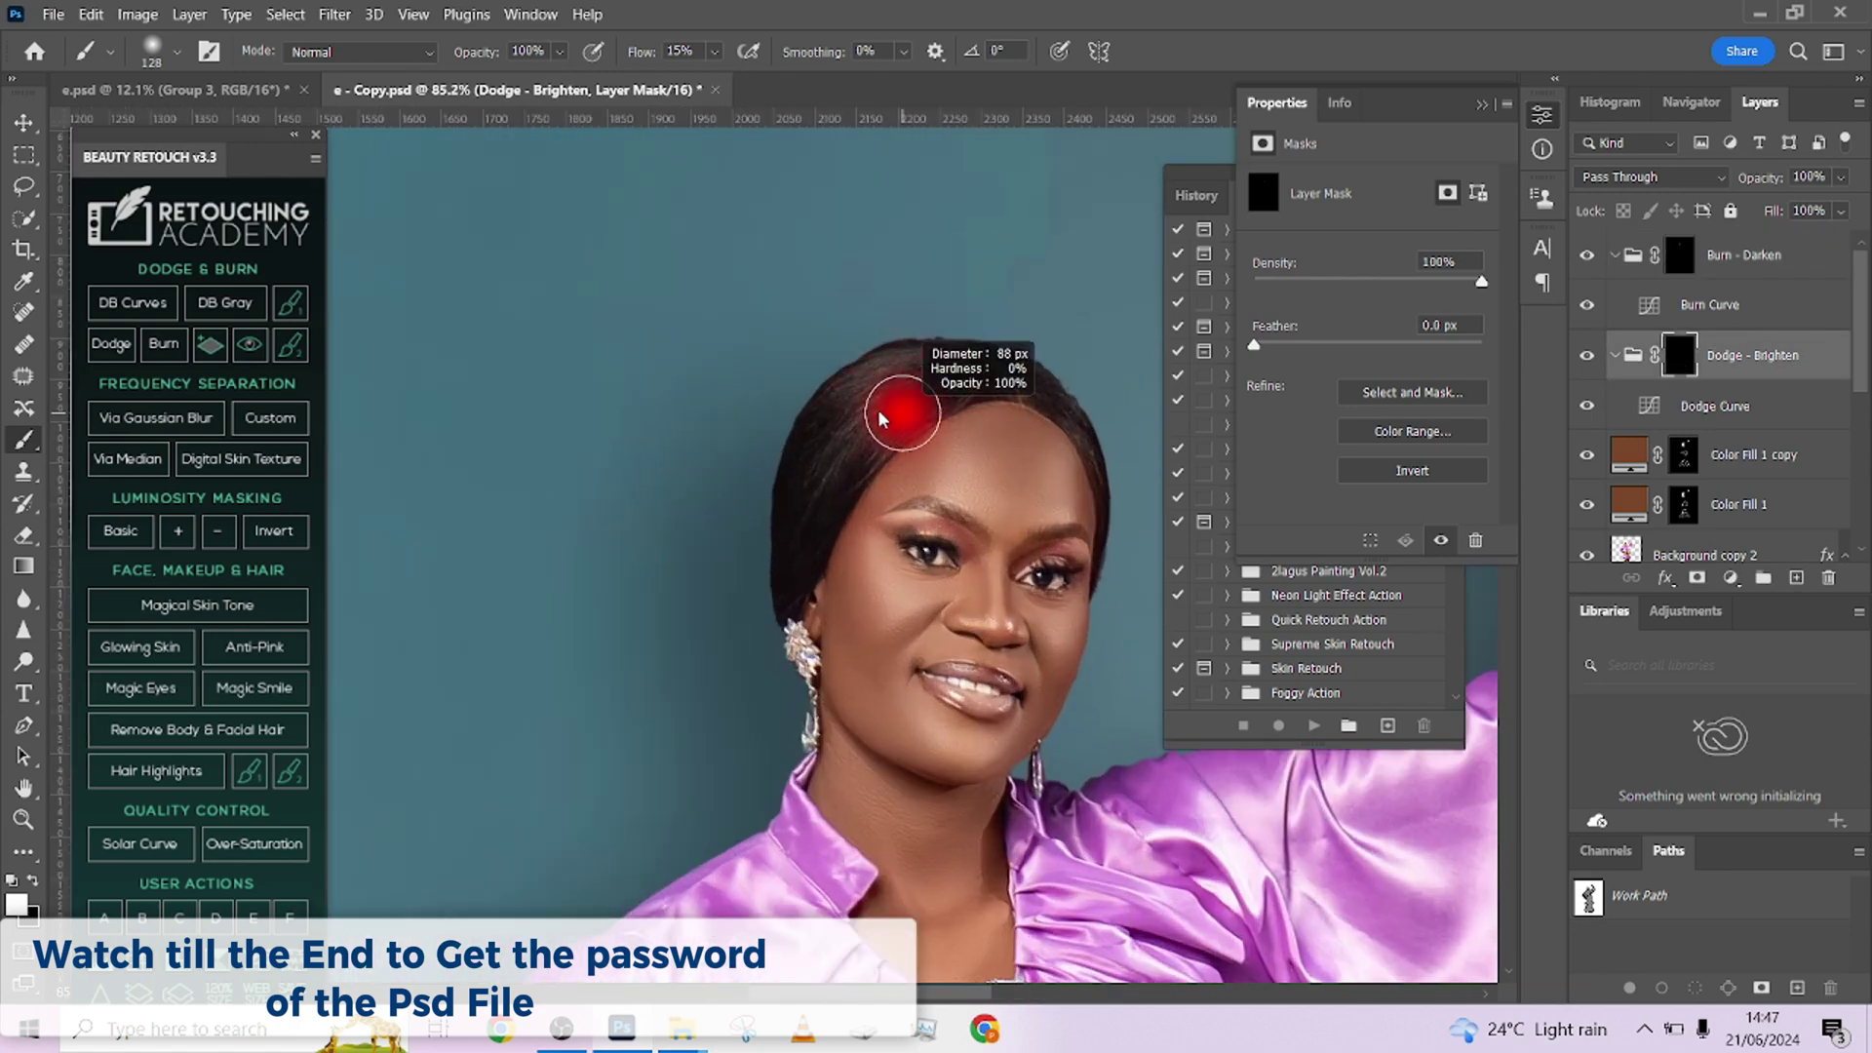
{"action": "left_click_drag", "start_coordinate": [879, 419], "coordinate": [868, 430]}
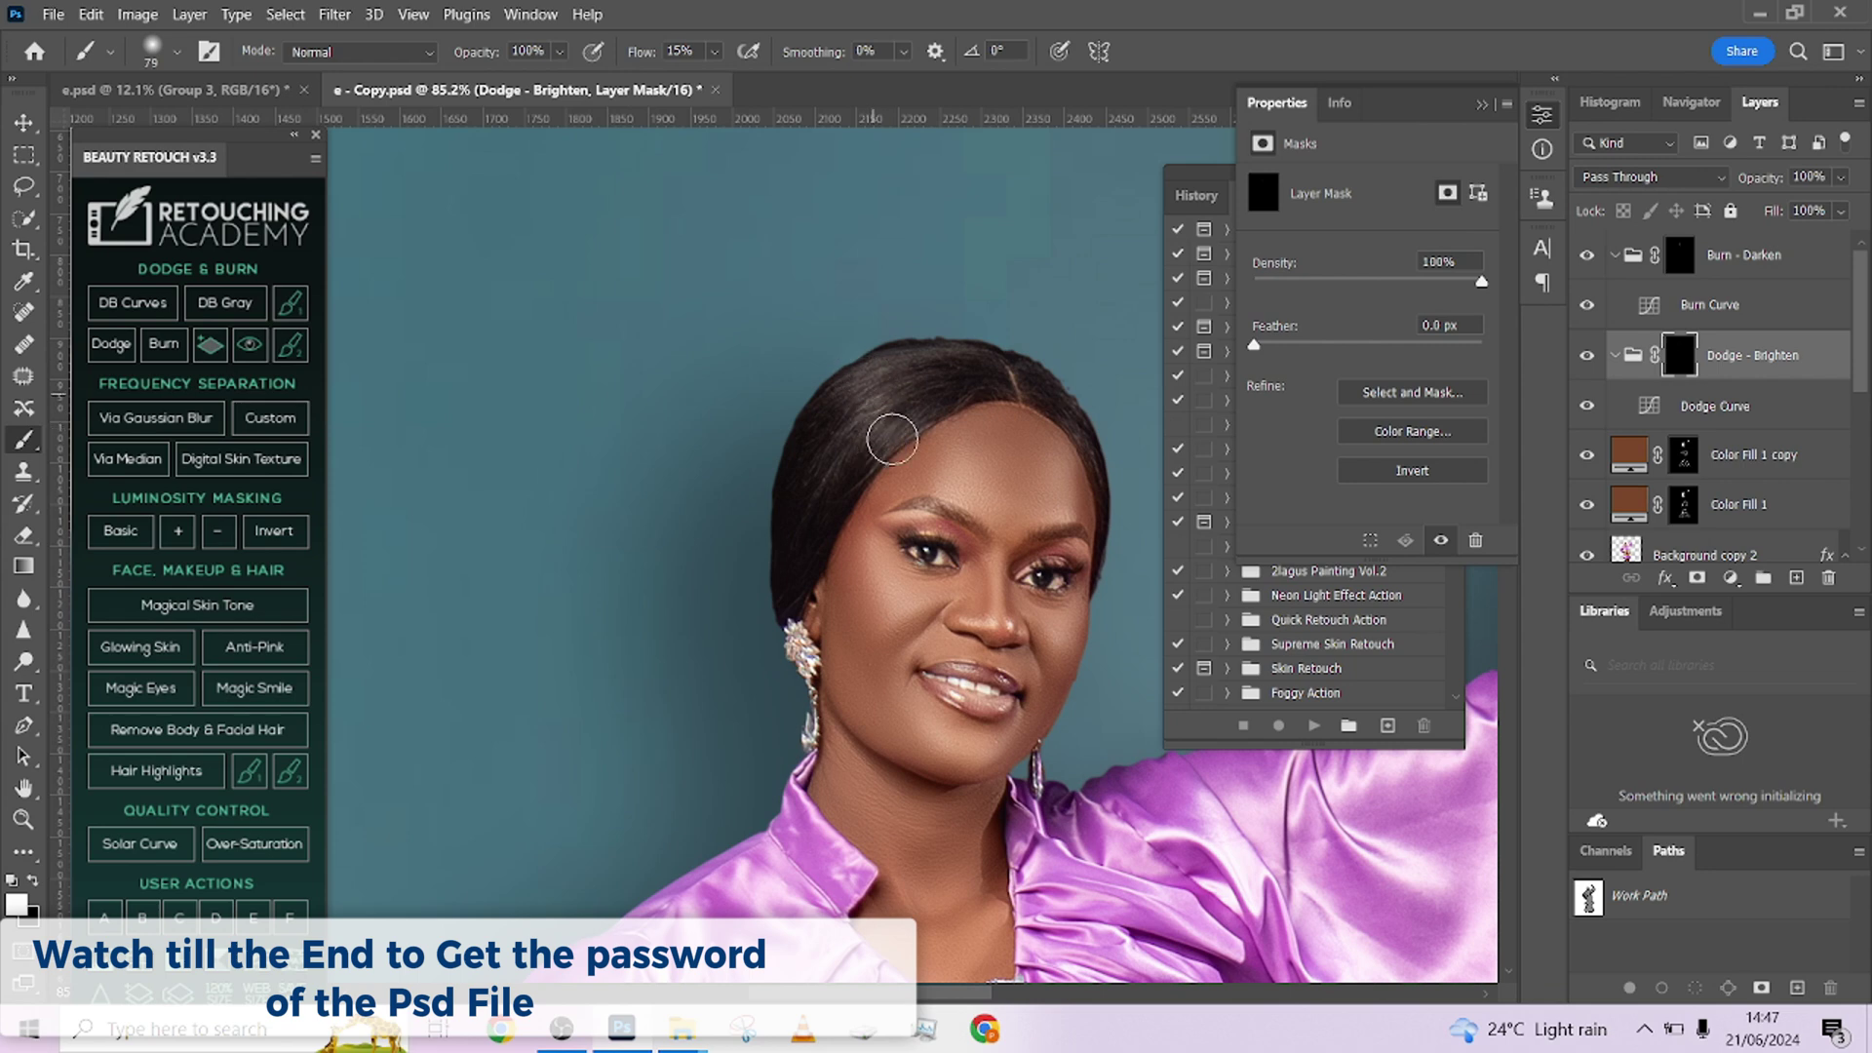
{"action": "scroll", "coordinate": [883, 409], "scroll_direction": "down", "scroll_amount": 3}
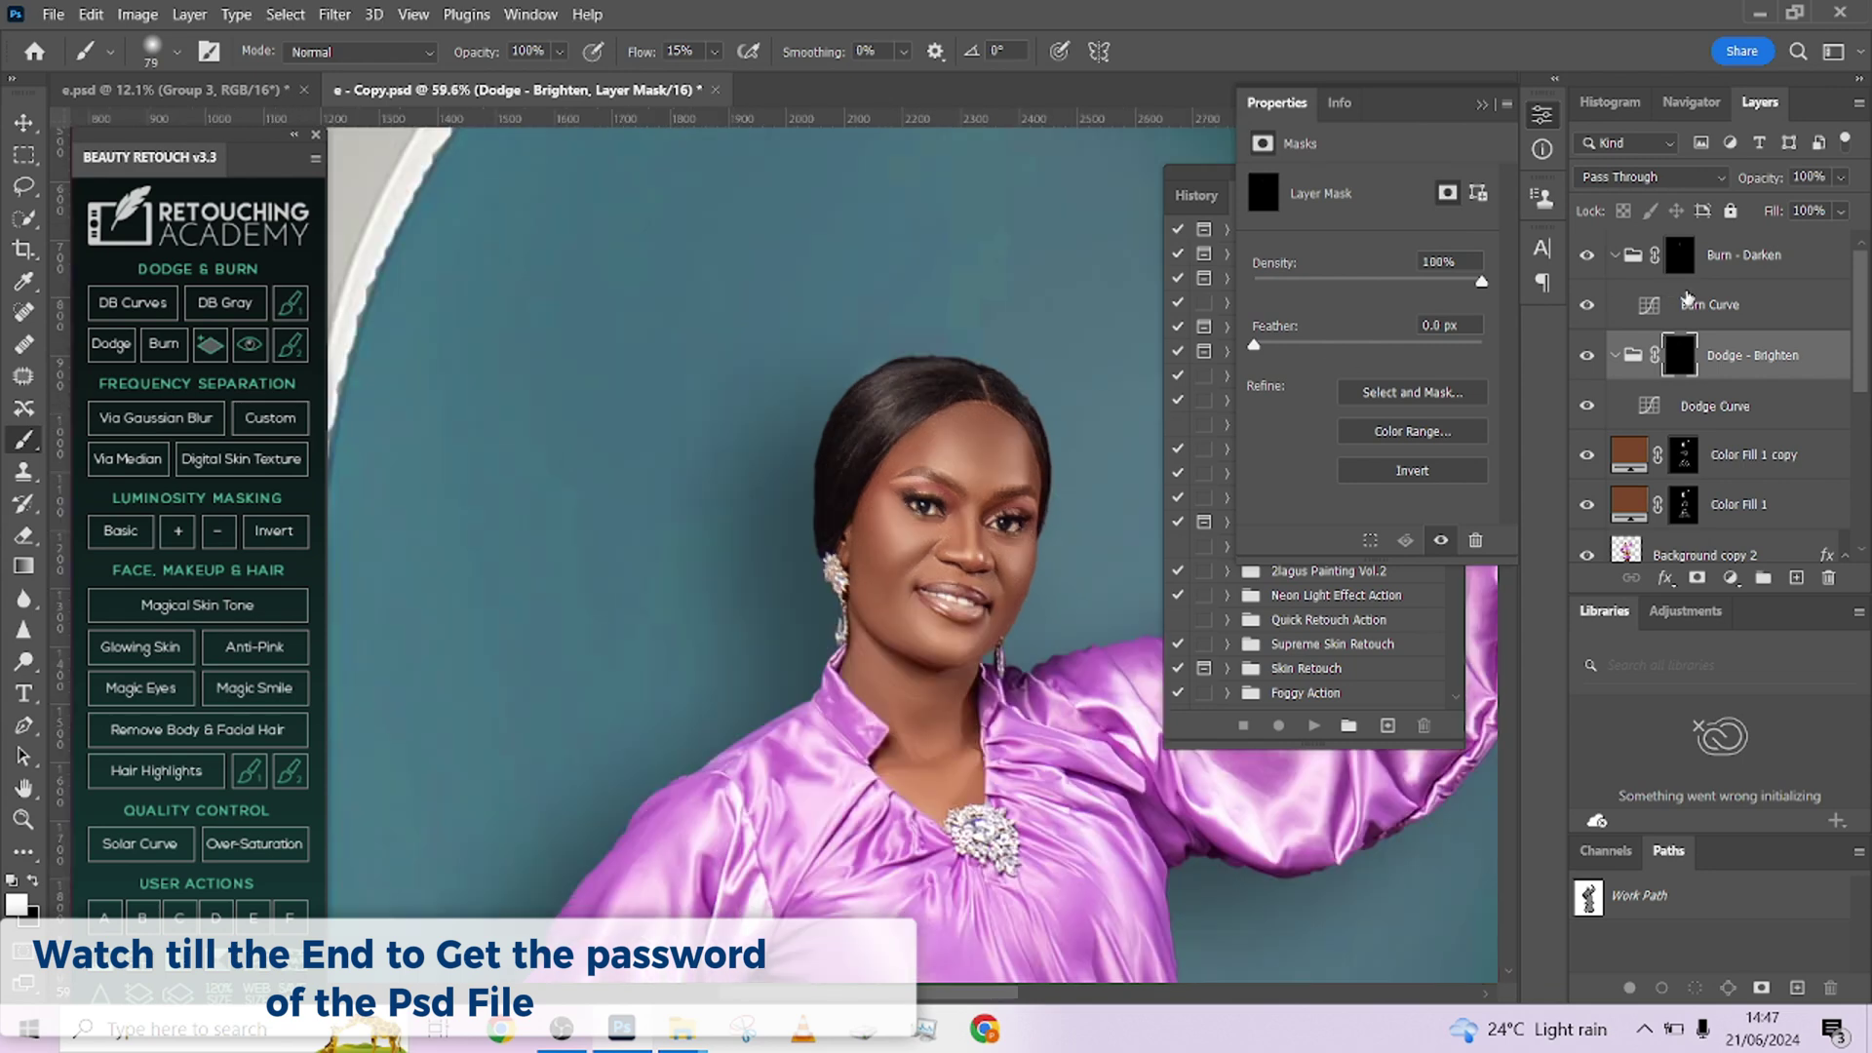
Step: Paint white over the crown of the hair on the Burn - Darken mask with the 79 px brush
{"action": "left_click", "coordinate": [1679, 256]}
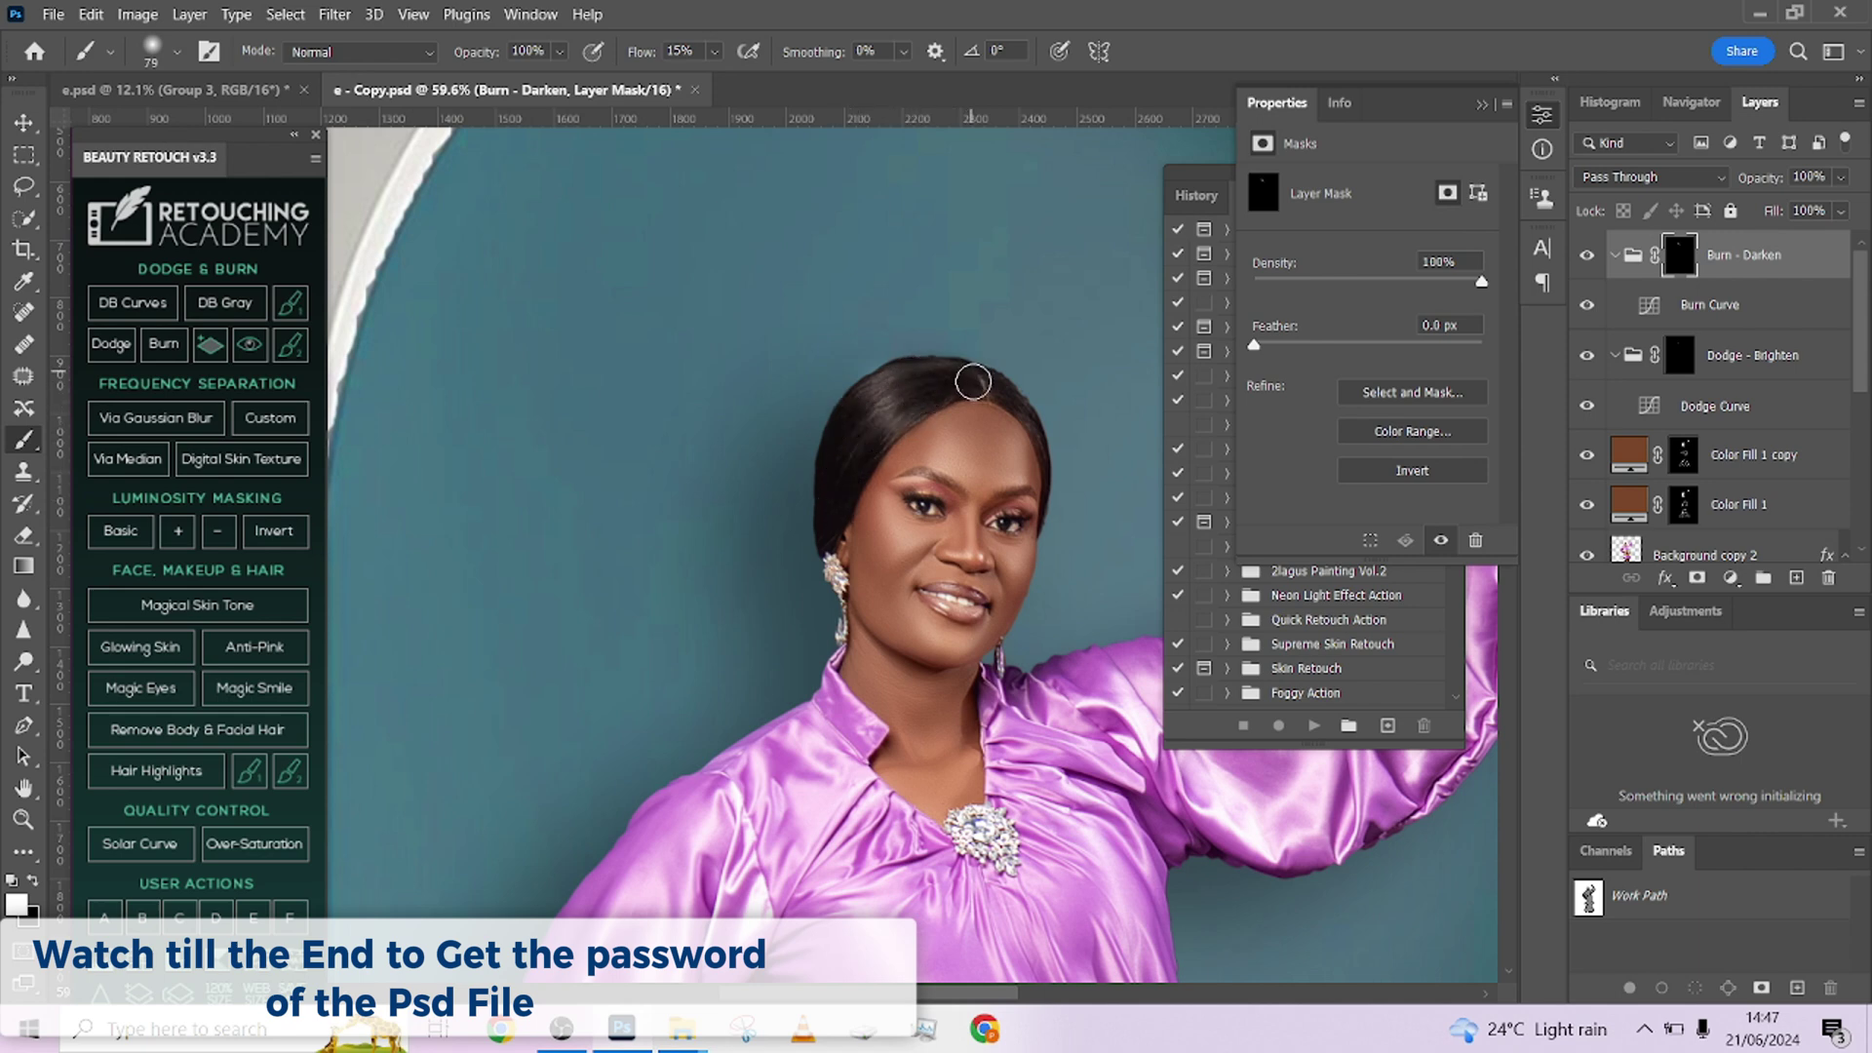
{"action": "scroll", "coordinate": [972, 383], "scroll_direction": "down", "scroll_amount": 6}
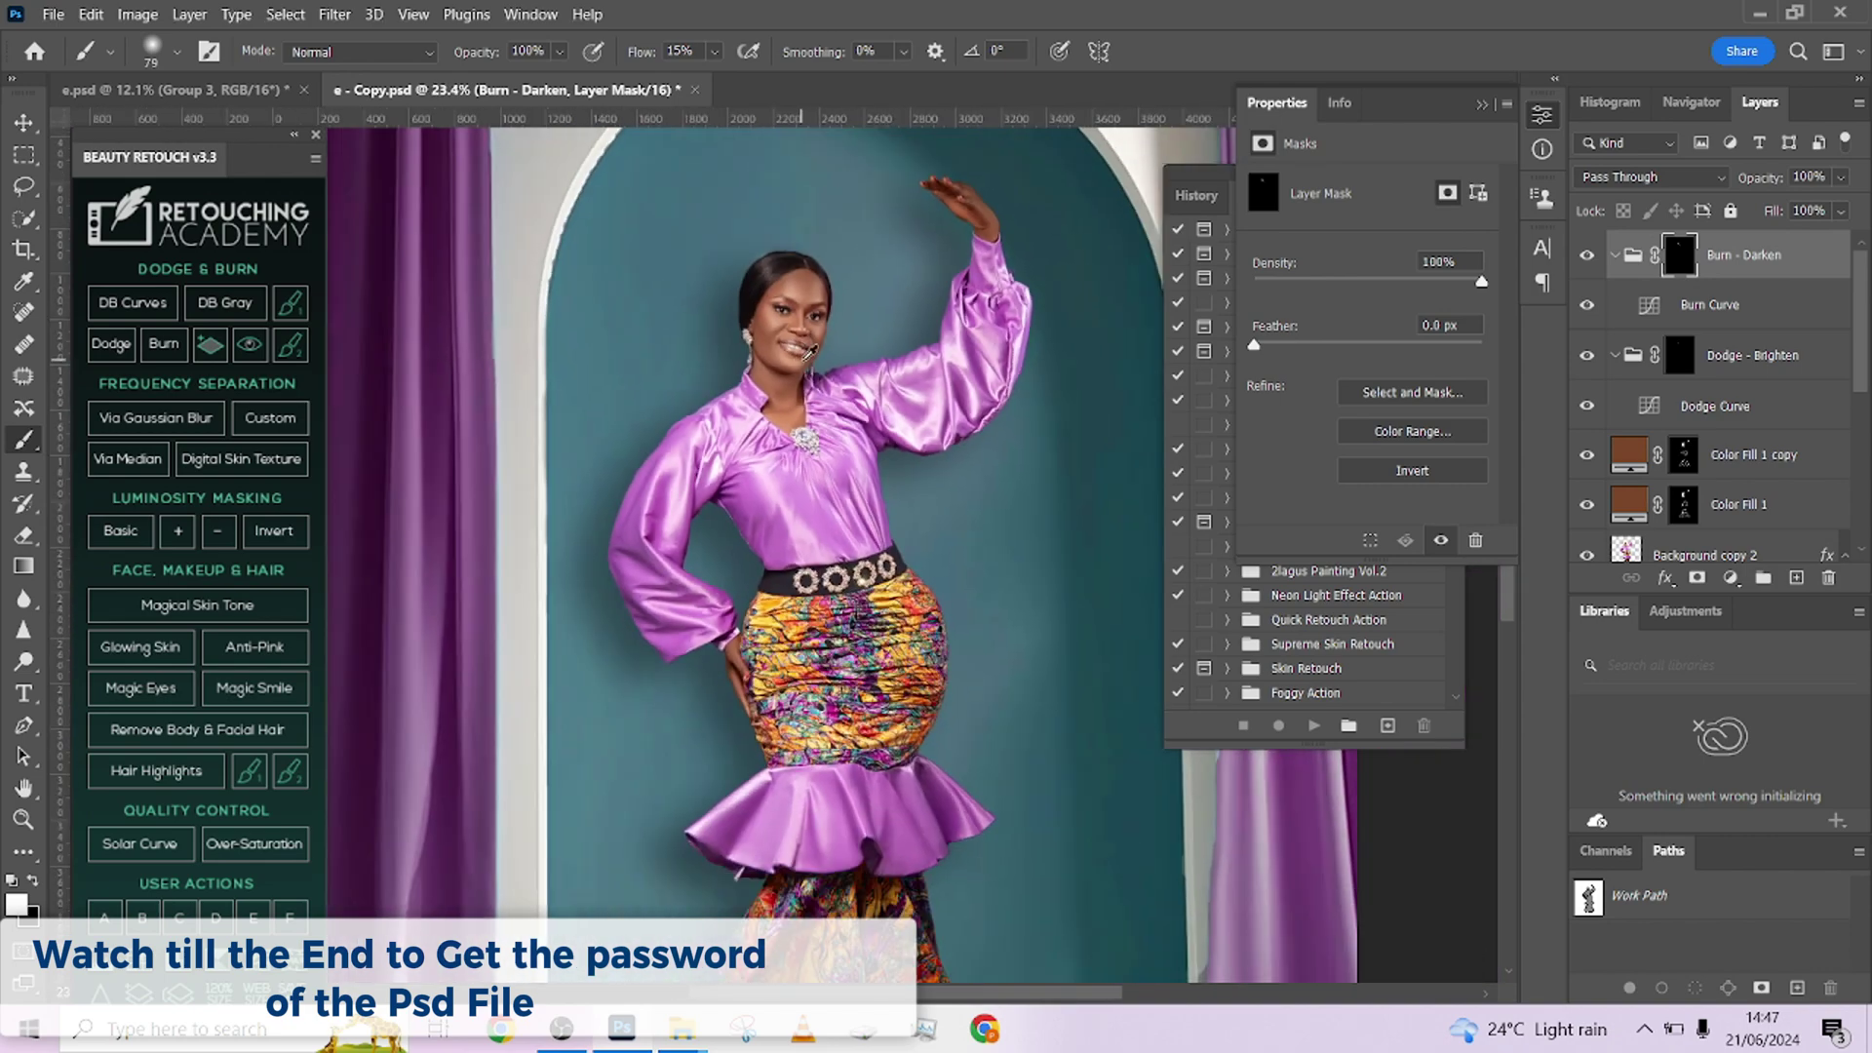
{"action": "scroll", "coordinate": [810, 353], "scroll_direction": "down", "scroll_amount": 4}
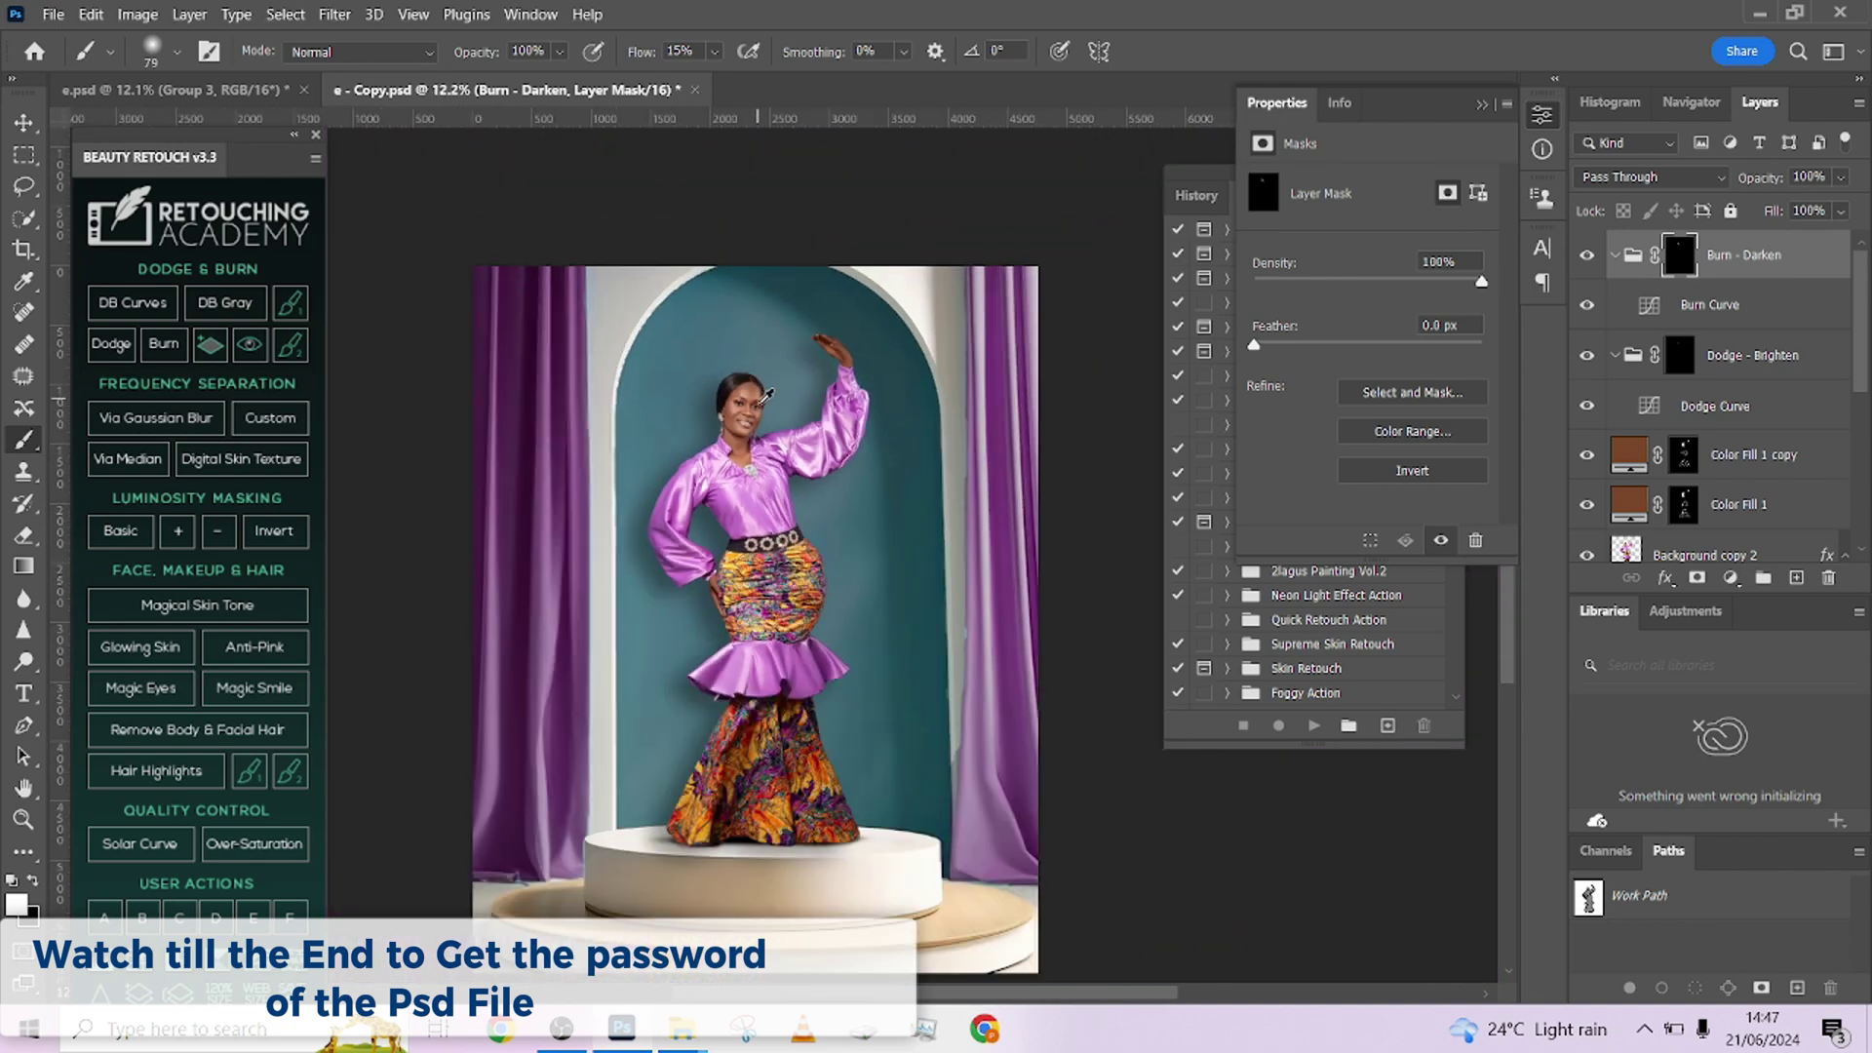
Step: Switch to e.psd and compare the composite with Group 4 hidden and shown
{"action": "left_click", "coordinate": [176, 90]}
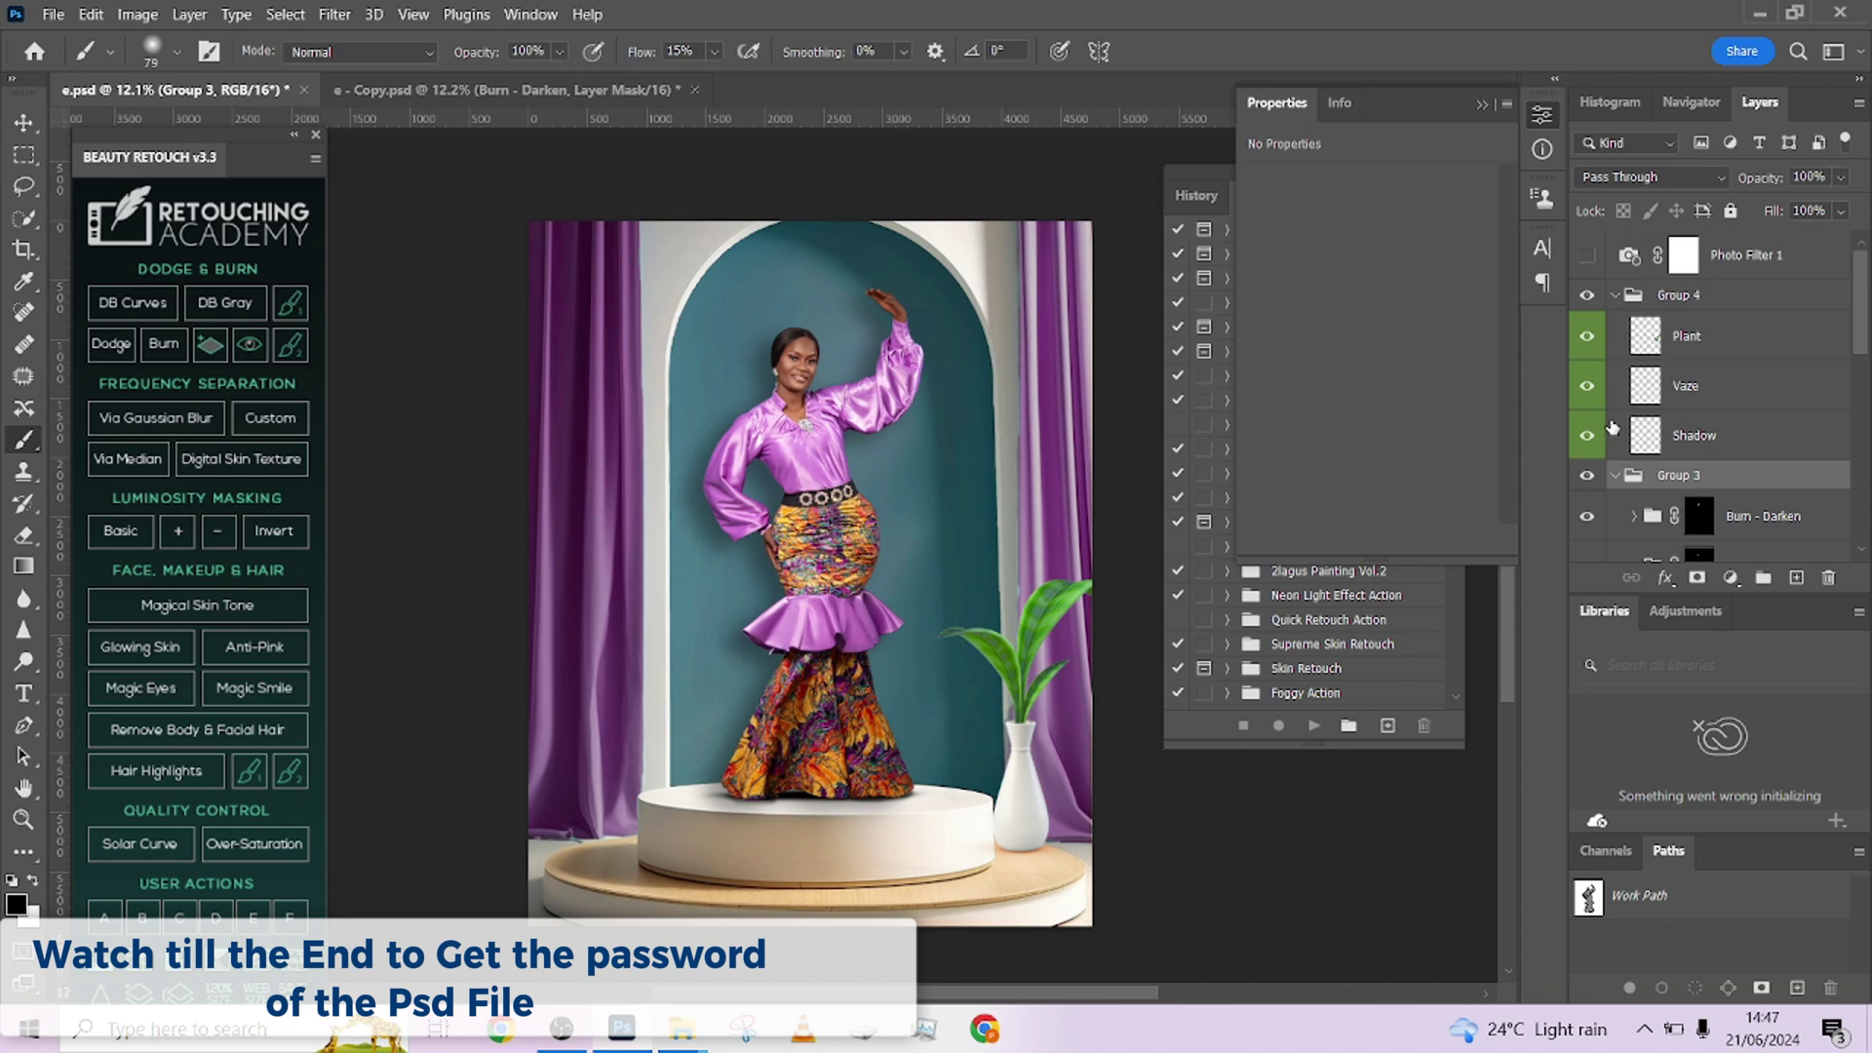
{"action": "left_click", "coordinate": [1613, 296]}
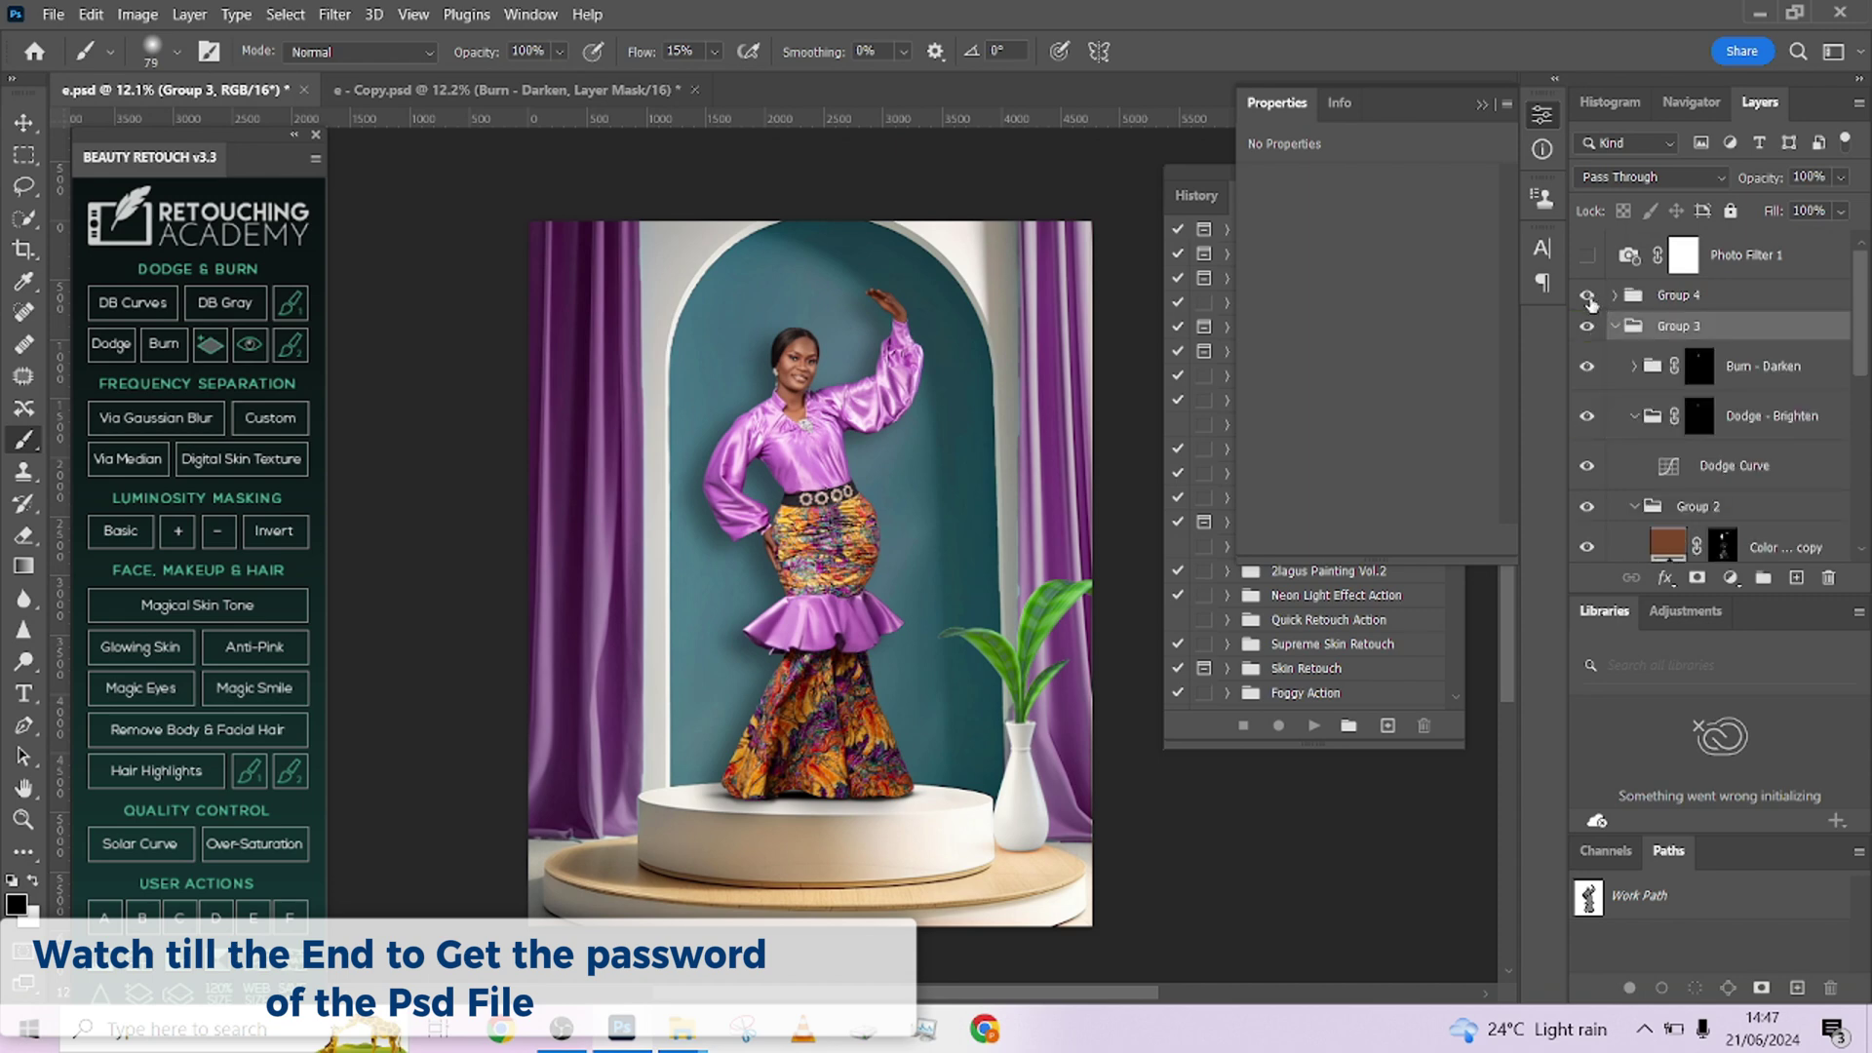
{"action": "left_click", "coordinate": [1587, 296]}
{"action": "left_click", "coordinate": [1587, 296]}
{"action": "left_click", "coordinate": [1587, 296]}
{"action": "left_click", "coordinate": [1587, 296]}
Step: Copy Group 4 with its Plant, Vaze and Shadow layers from e.psd into e - Copy.psd and collapse it
{"action": "left_click", "coordinate": [1754, 297]}
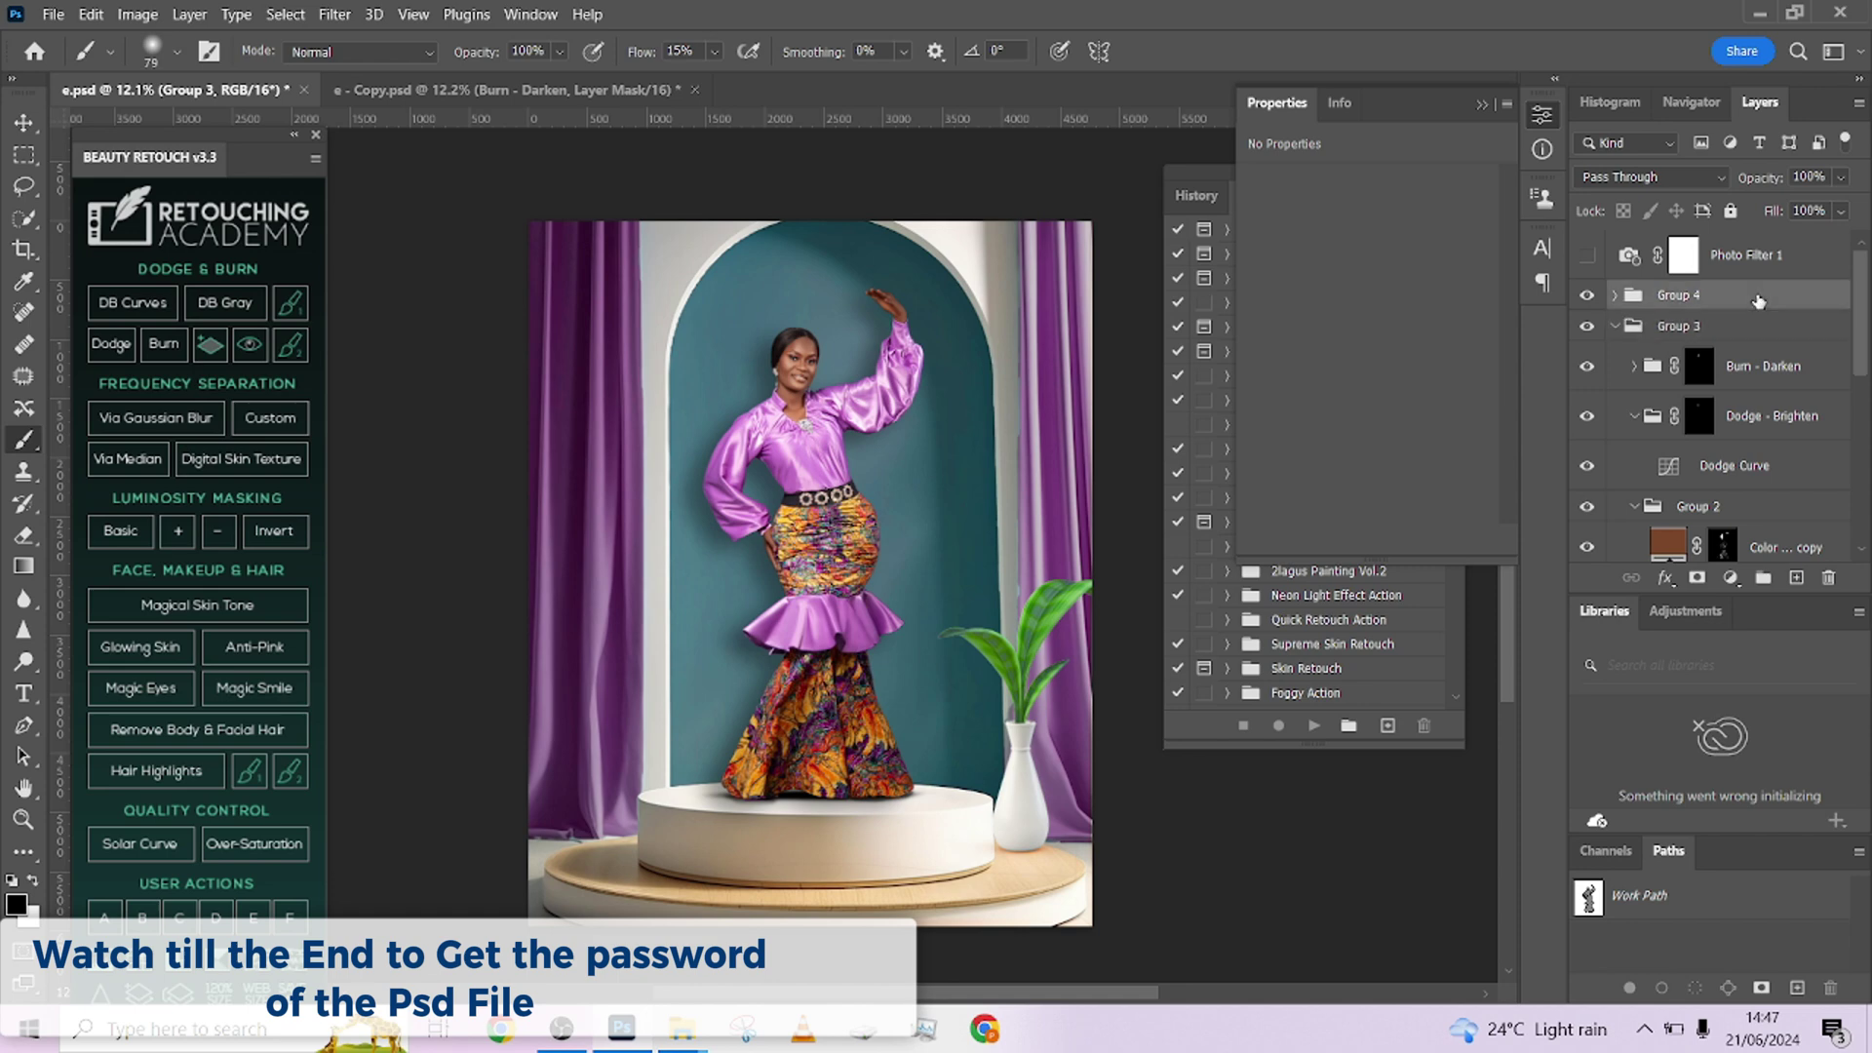
{"action": "left_click", "coordinate": [1614, 296]}
{"action": "left_click_drag", "start_coordinate": [1745, 304], "coordinate": [866, 682]}
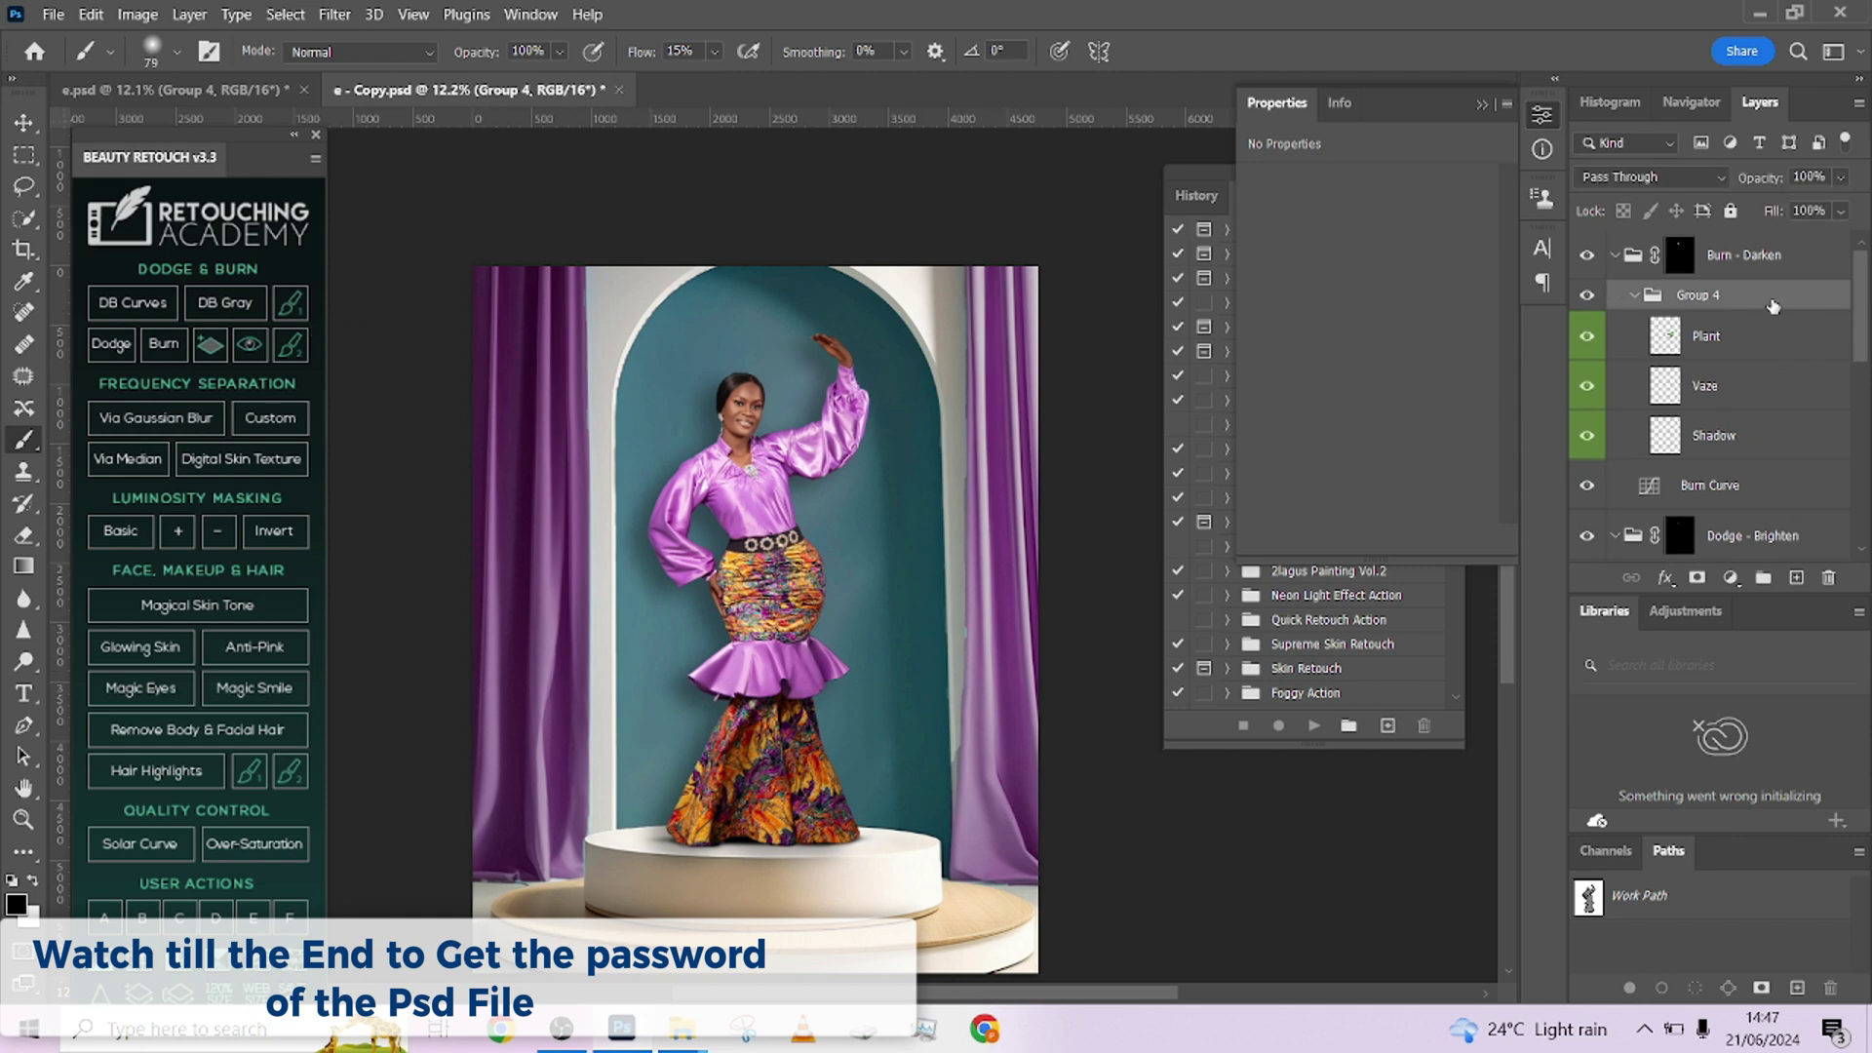
{"action": "left_click_drag", "start_coordinate": [1865, 302], "coordinate": [1613, 305]}
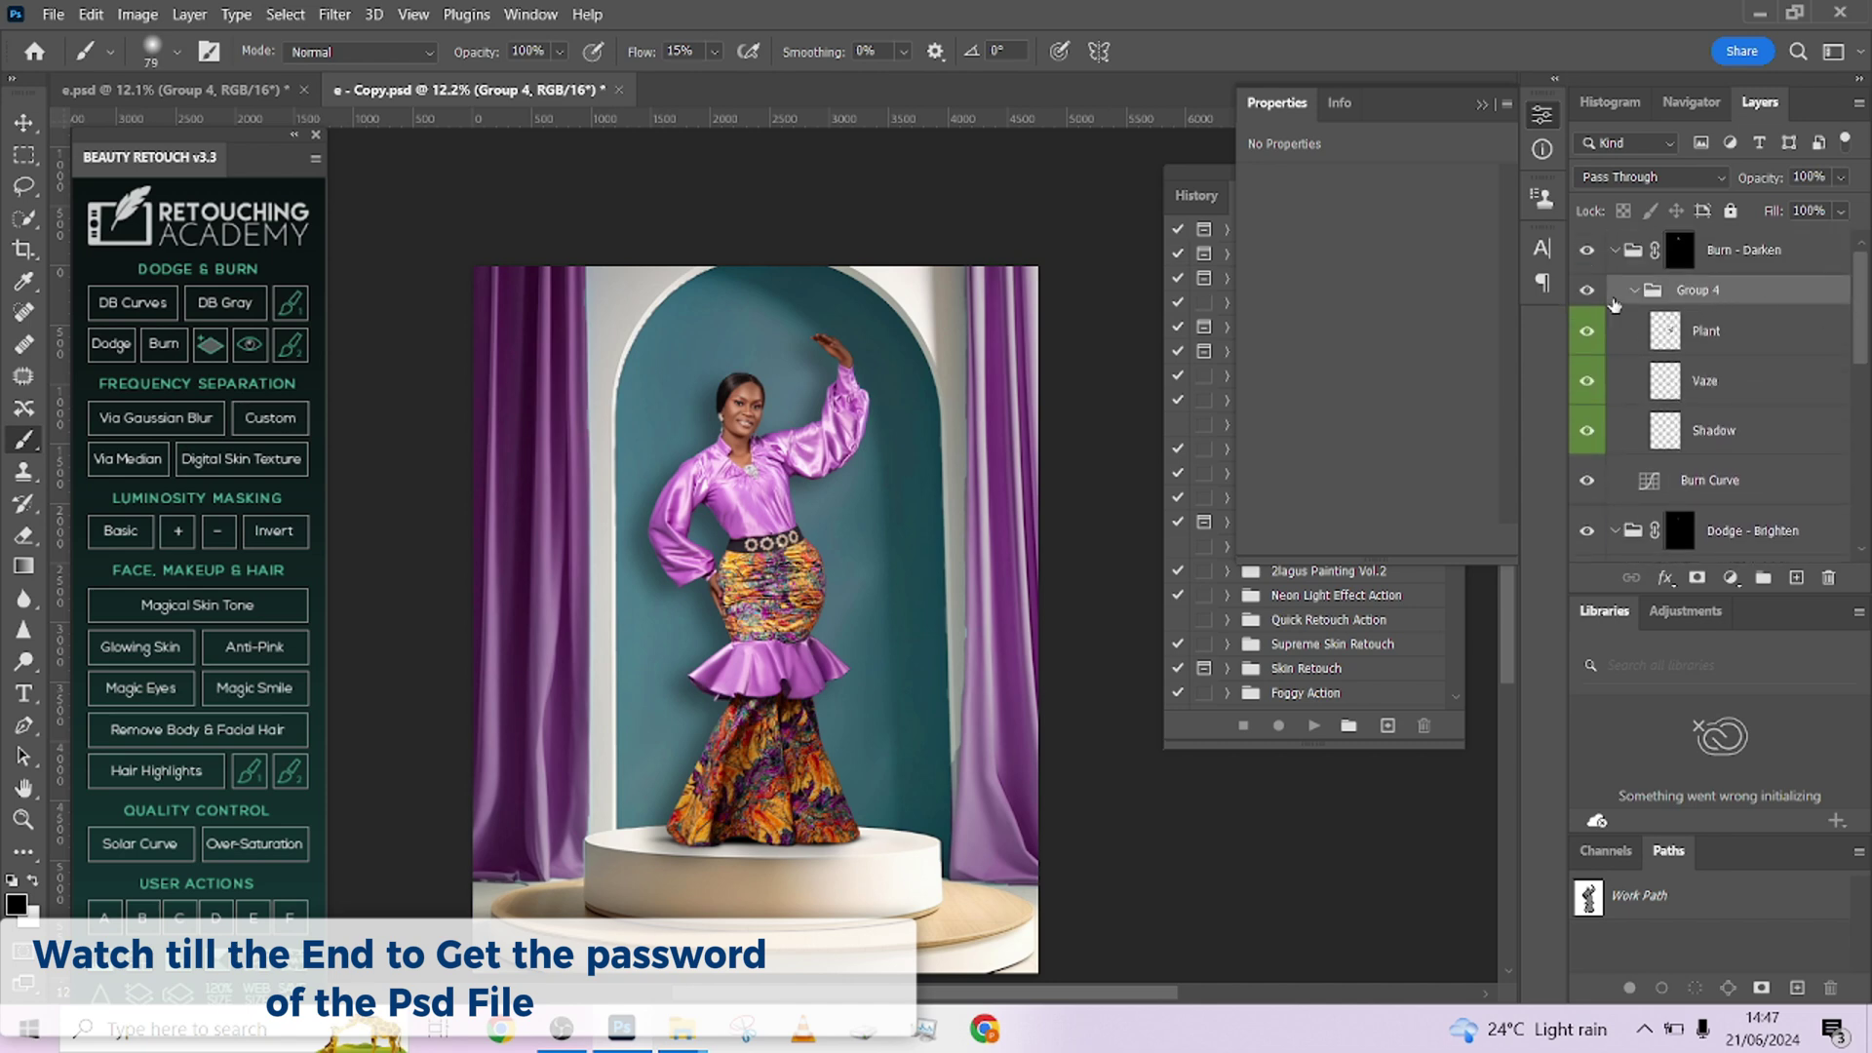
{"action": "left_click", "coordinate": [1633, 293]}
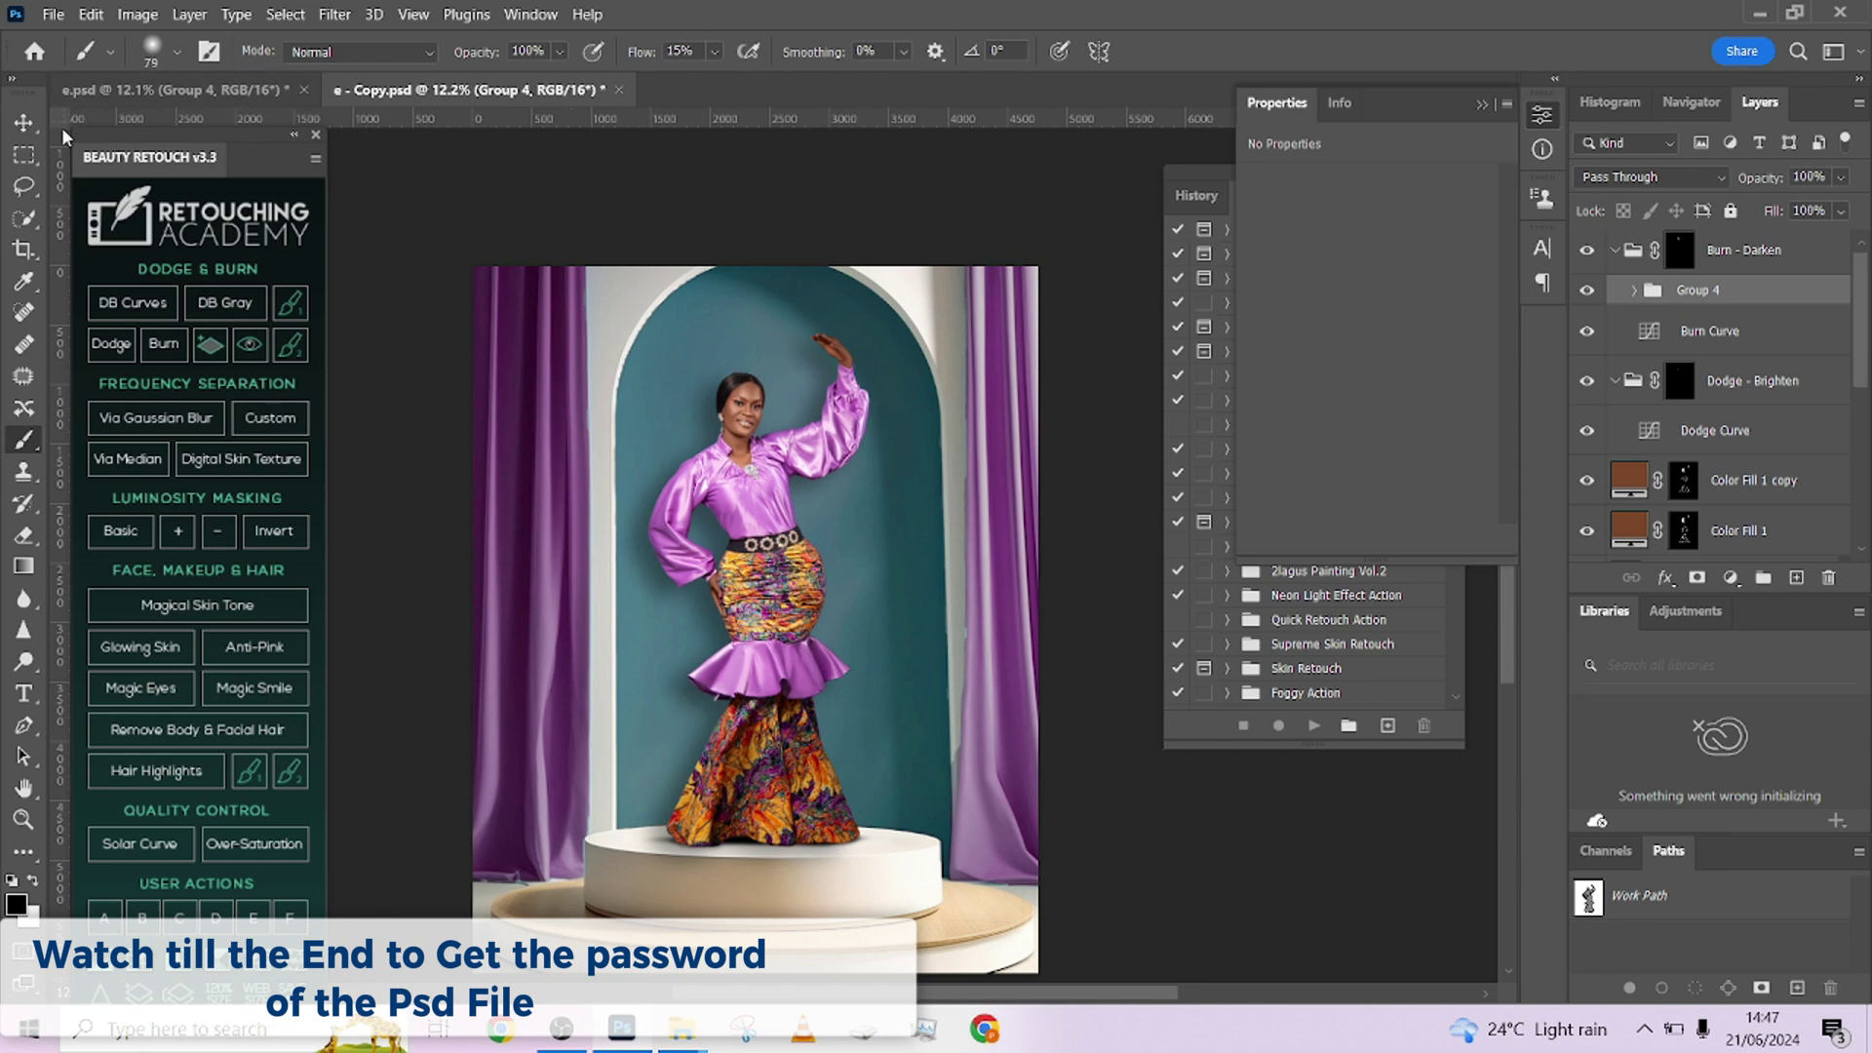
Step: Position Group 4 at the lower-right side of the scene and move it out above the Burn - Darken group
{"action": "left_click", "coordinate": [23, 122]}
{"action": "mouse_move", "coordinate": [902, 629]}
{"action": "left_mouse_down"}
{"action": "mouse_move", "coordinate": [970, 712]}
{"action": "mouse_move", "coordinate": [951, 670]}
{"action": "left_mouse_up"}
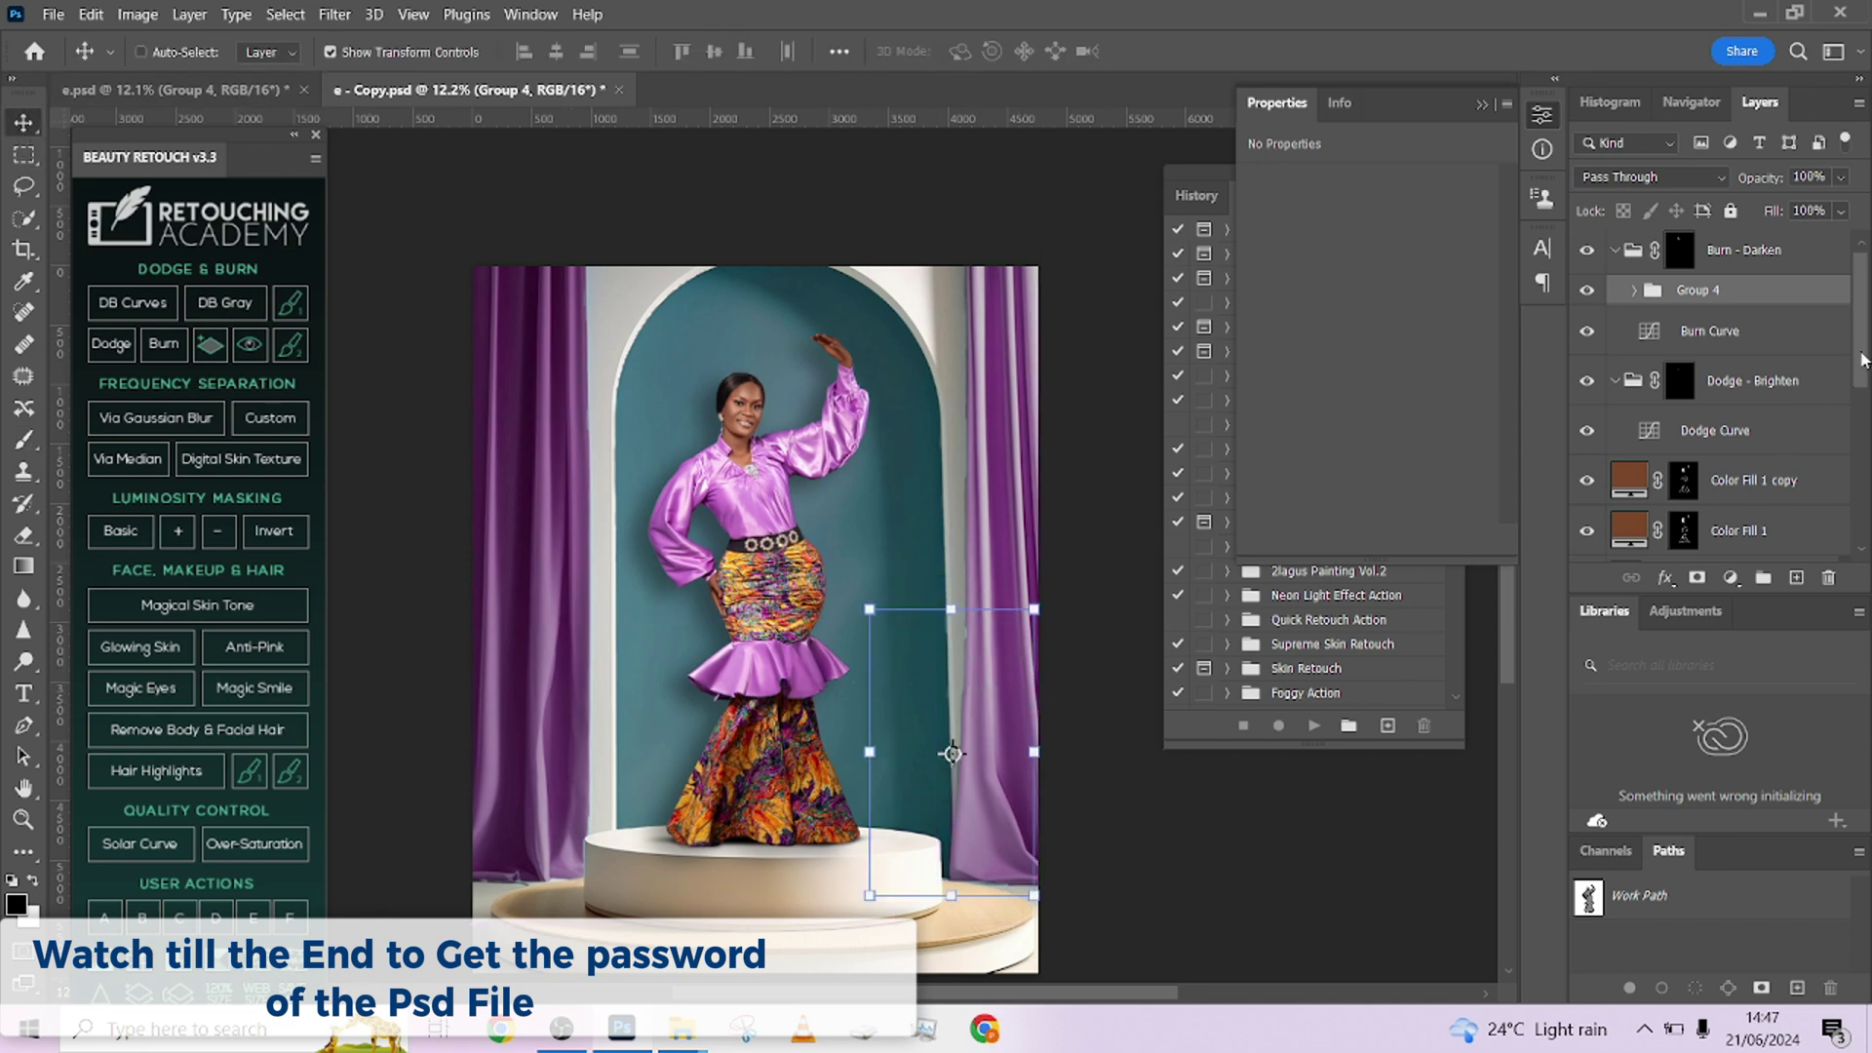
{"action": "scroll", "coordinate": [1866, 347], "scroll_direction": "up", "scroll_amount": 1}
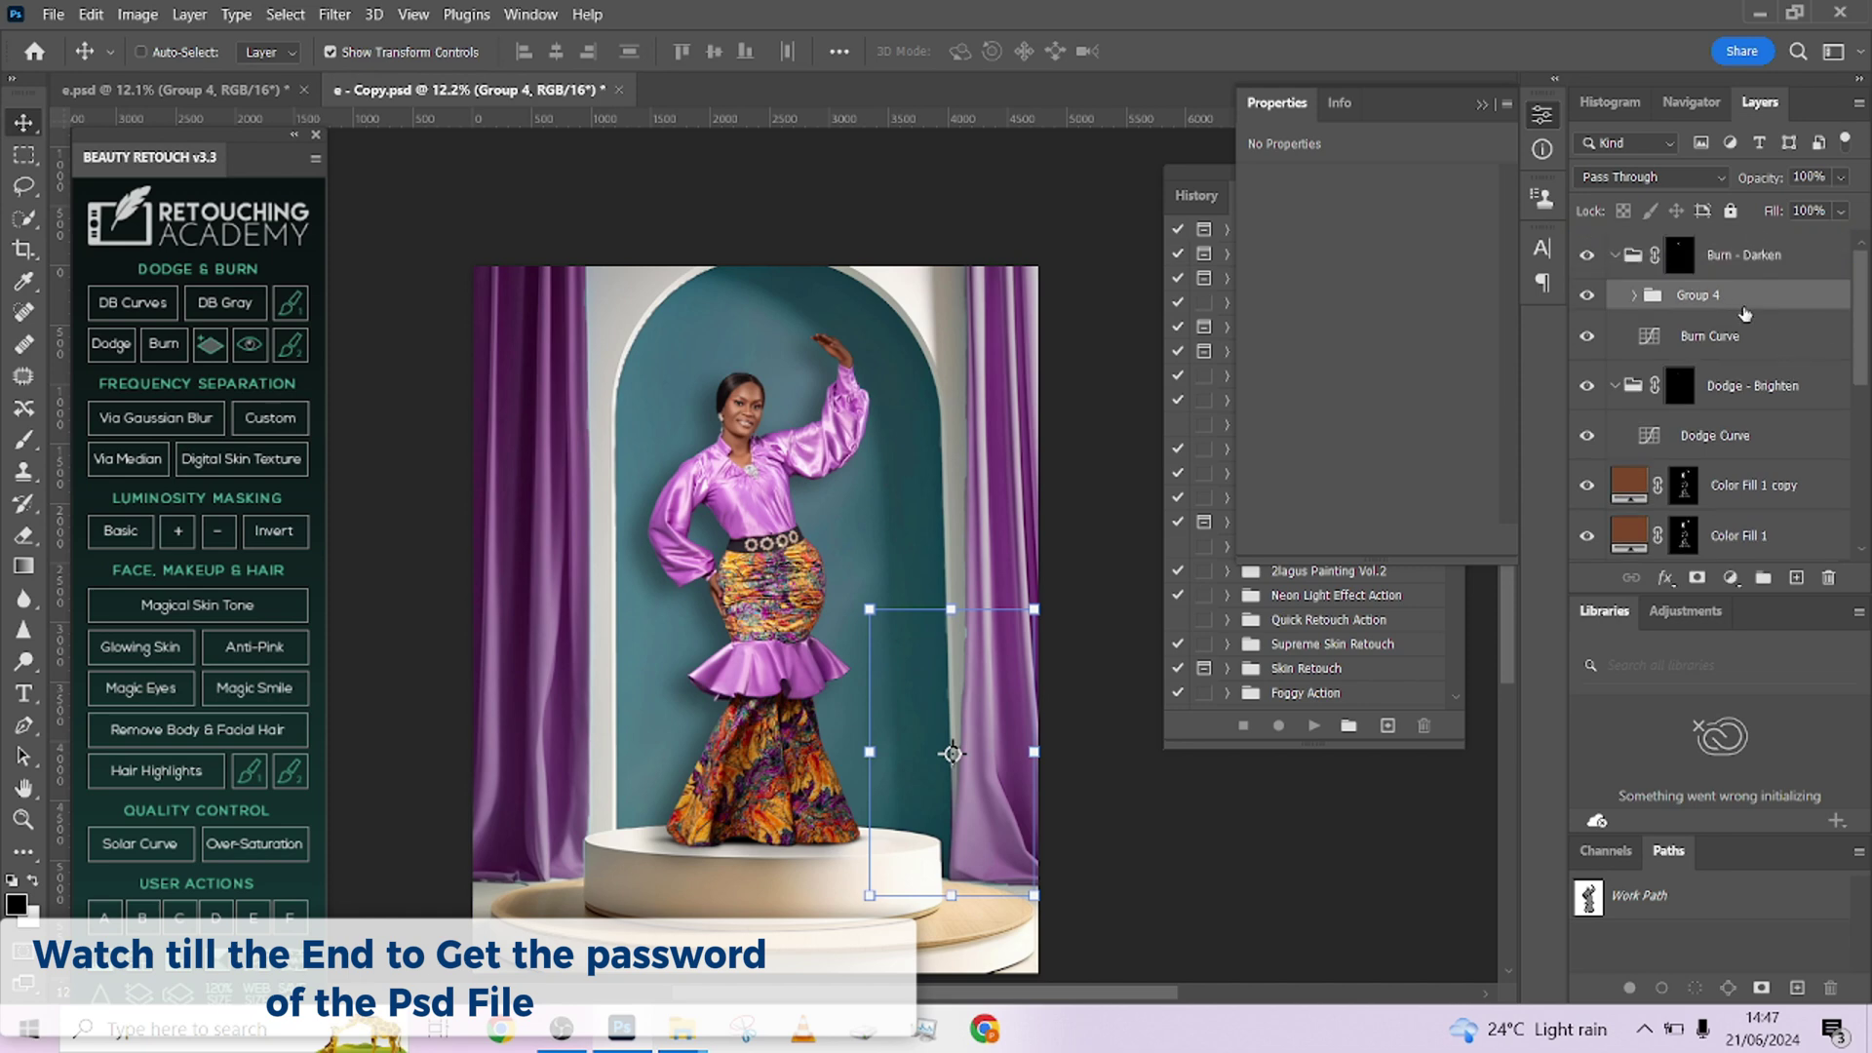
{"action": "left_click_drag", "start_coordinate": [1745, 313], "coordinate": [1740, 245]}
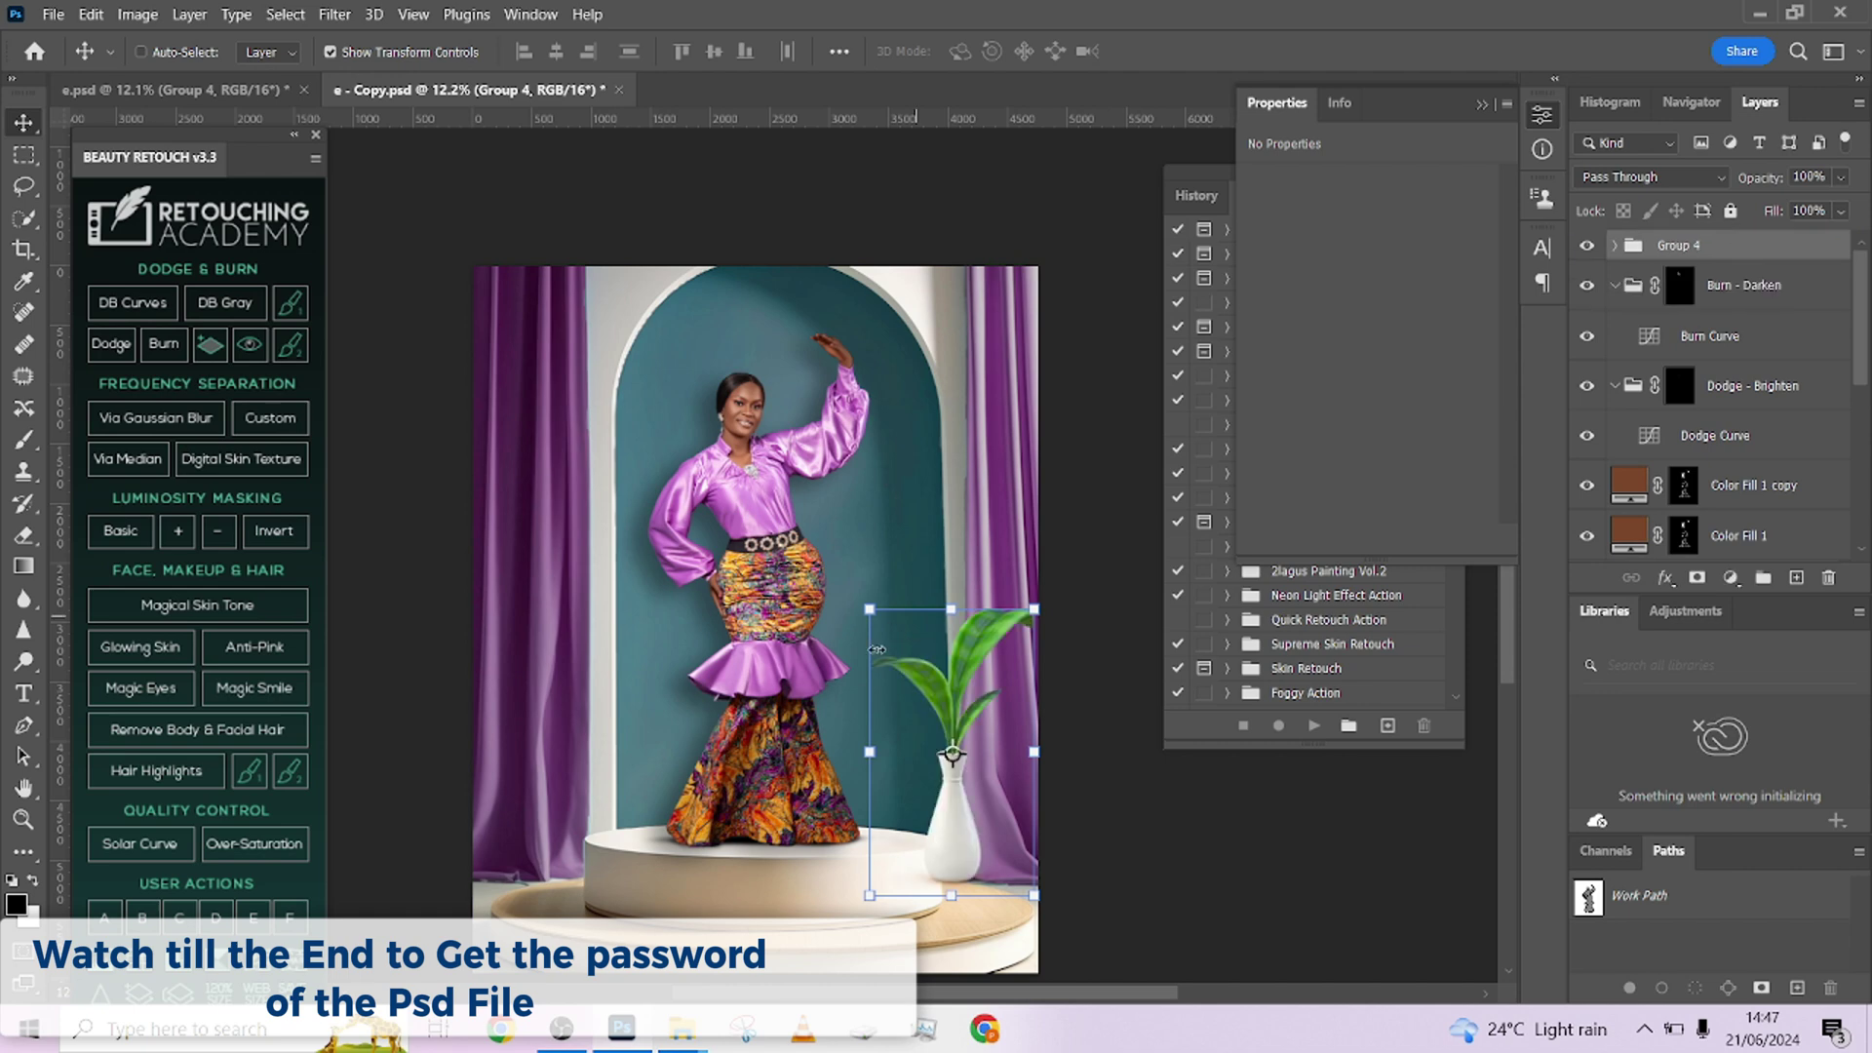
Step: Shift the plant and vase group slightly toward the right edge of the canvas
{"action": "left_click_drag", "start_coordinate": [965, 736], "coordinate": [986, 740]}
{"action": "scroll", "coordinate": [995, 746], "scroll_direction": "up", "scroll_amount": 4}
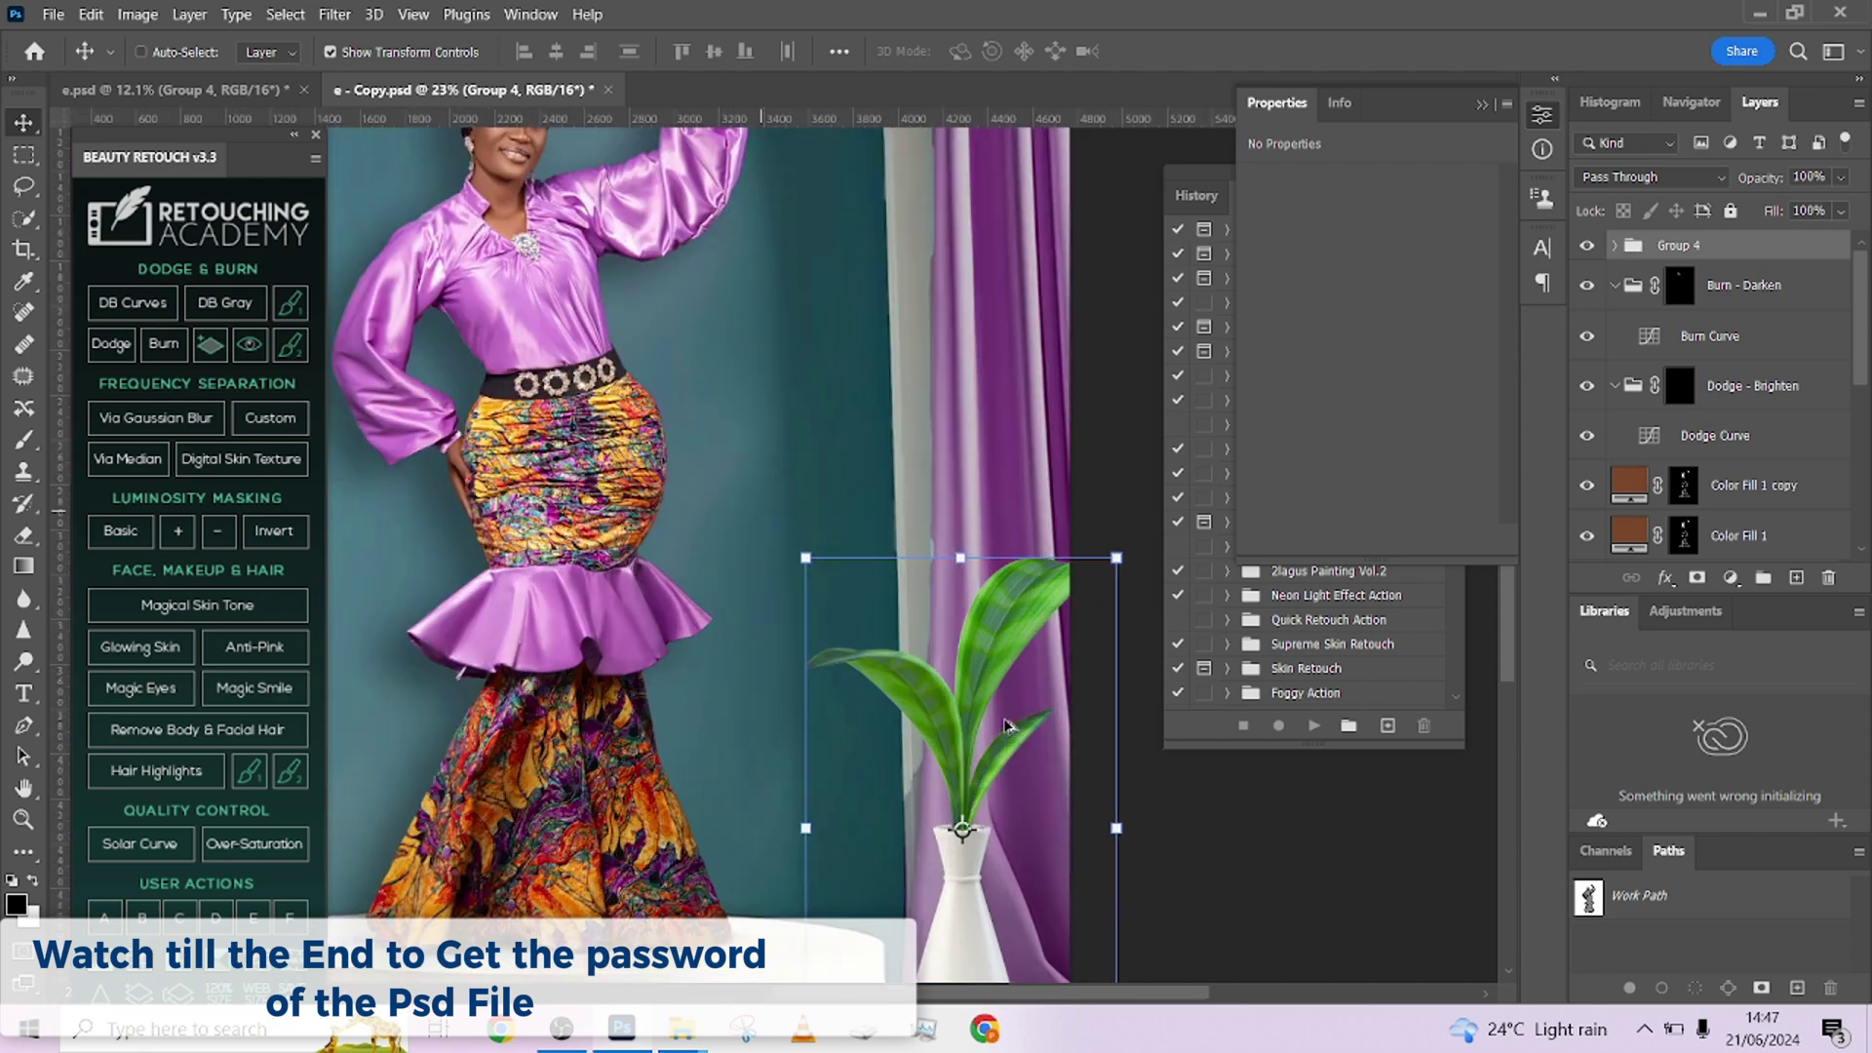
{"action": "left_click_drag", "start_coordinate": [926, 475], "coordinate": [912, 409]}
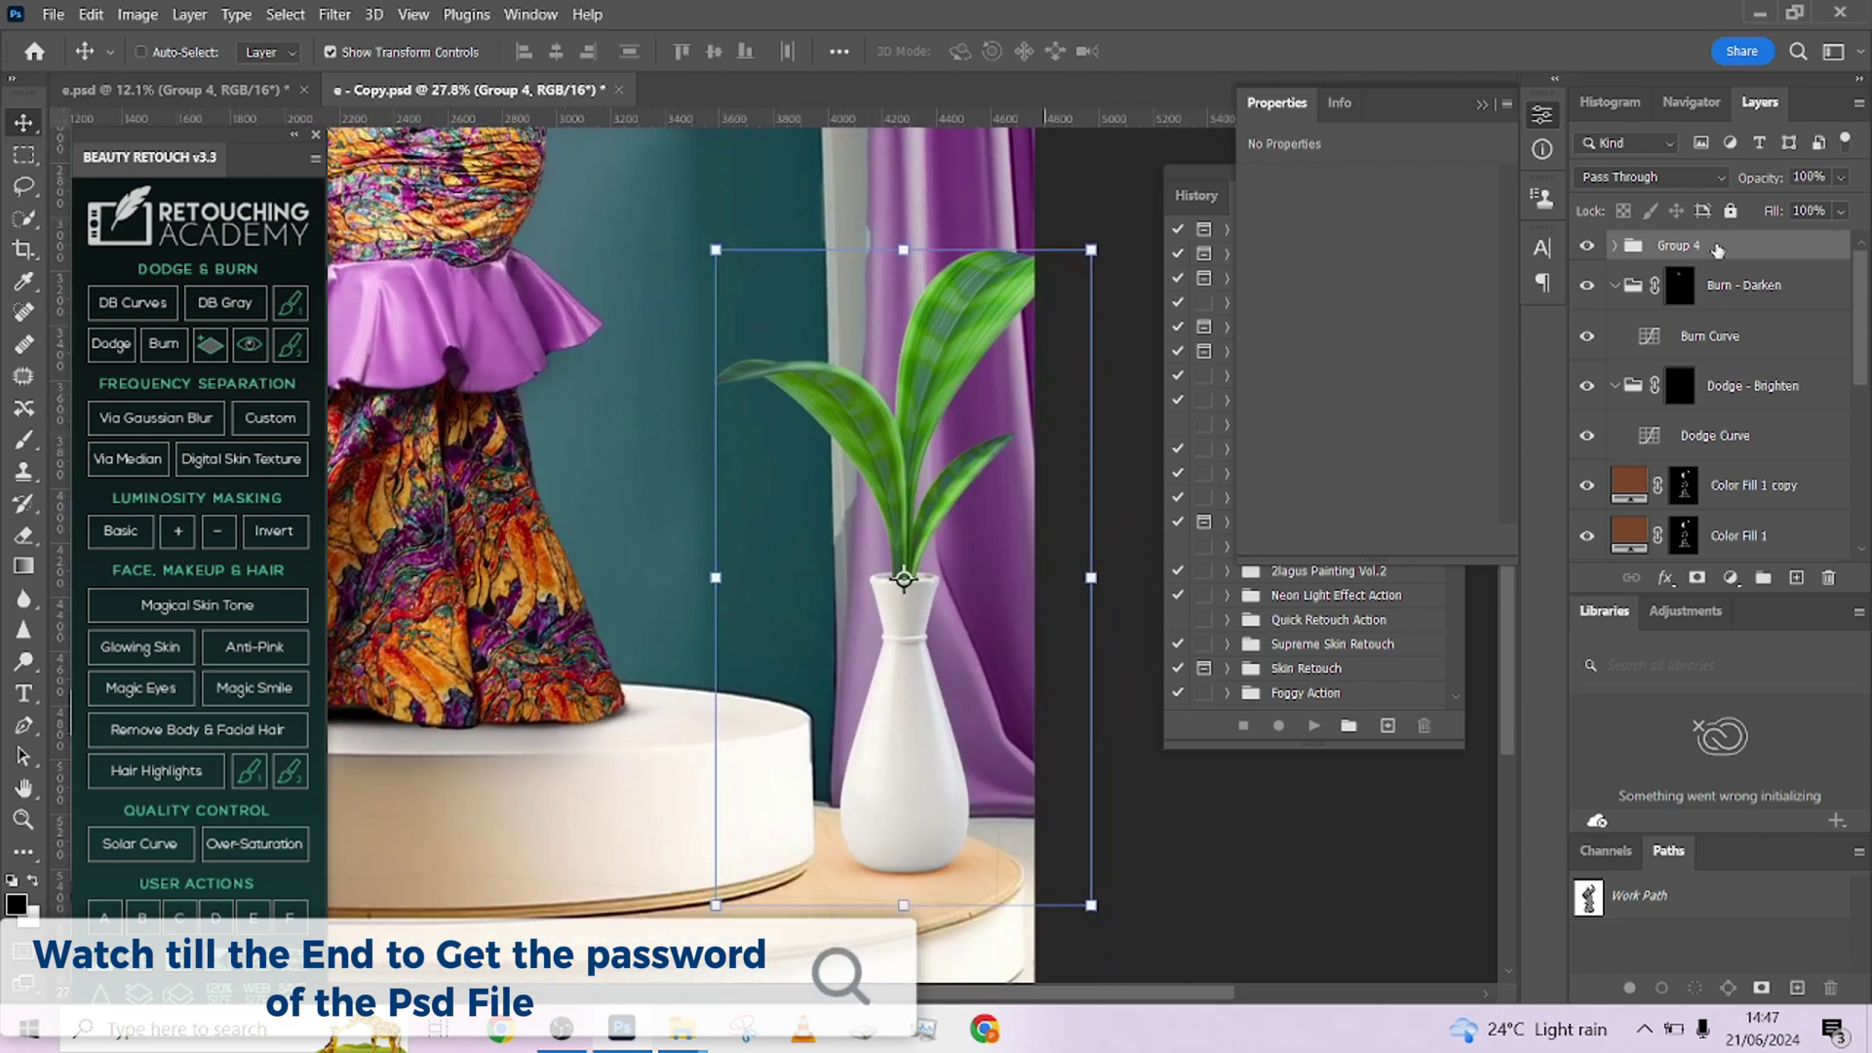
Step: Expand Group 4 and toggle the Vaze layer to examine the vase on its own
{"action": "left_click", "coordinate": [1613, 246]}
{"action": "scroll", "coordinate": [946, 671], "scroll_direction": "up", "scroll_amount": 2}
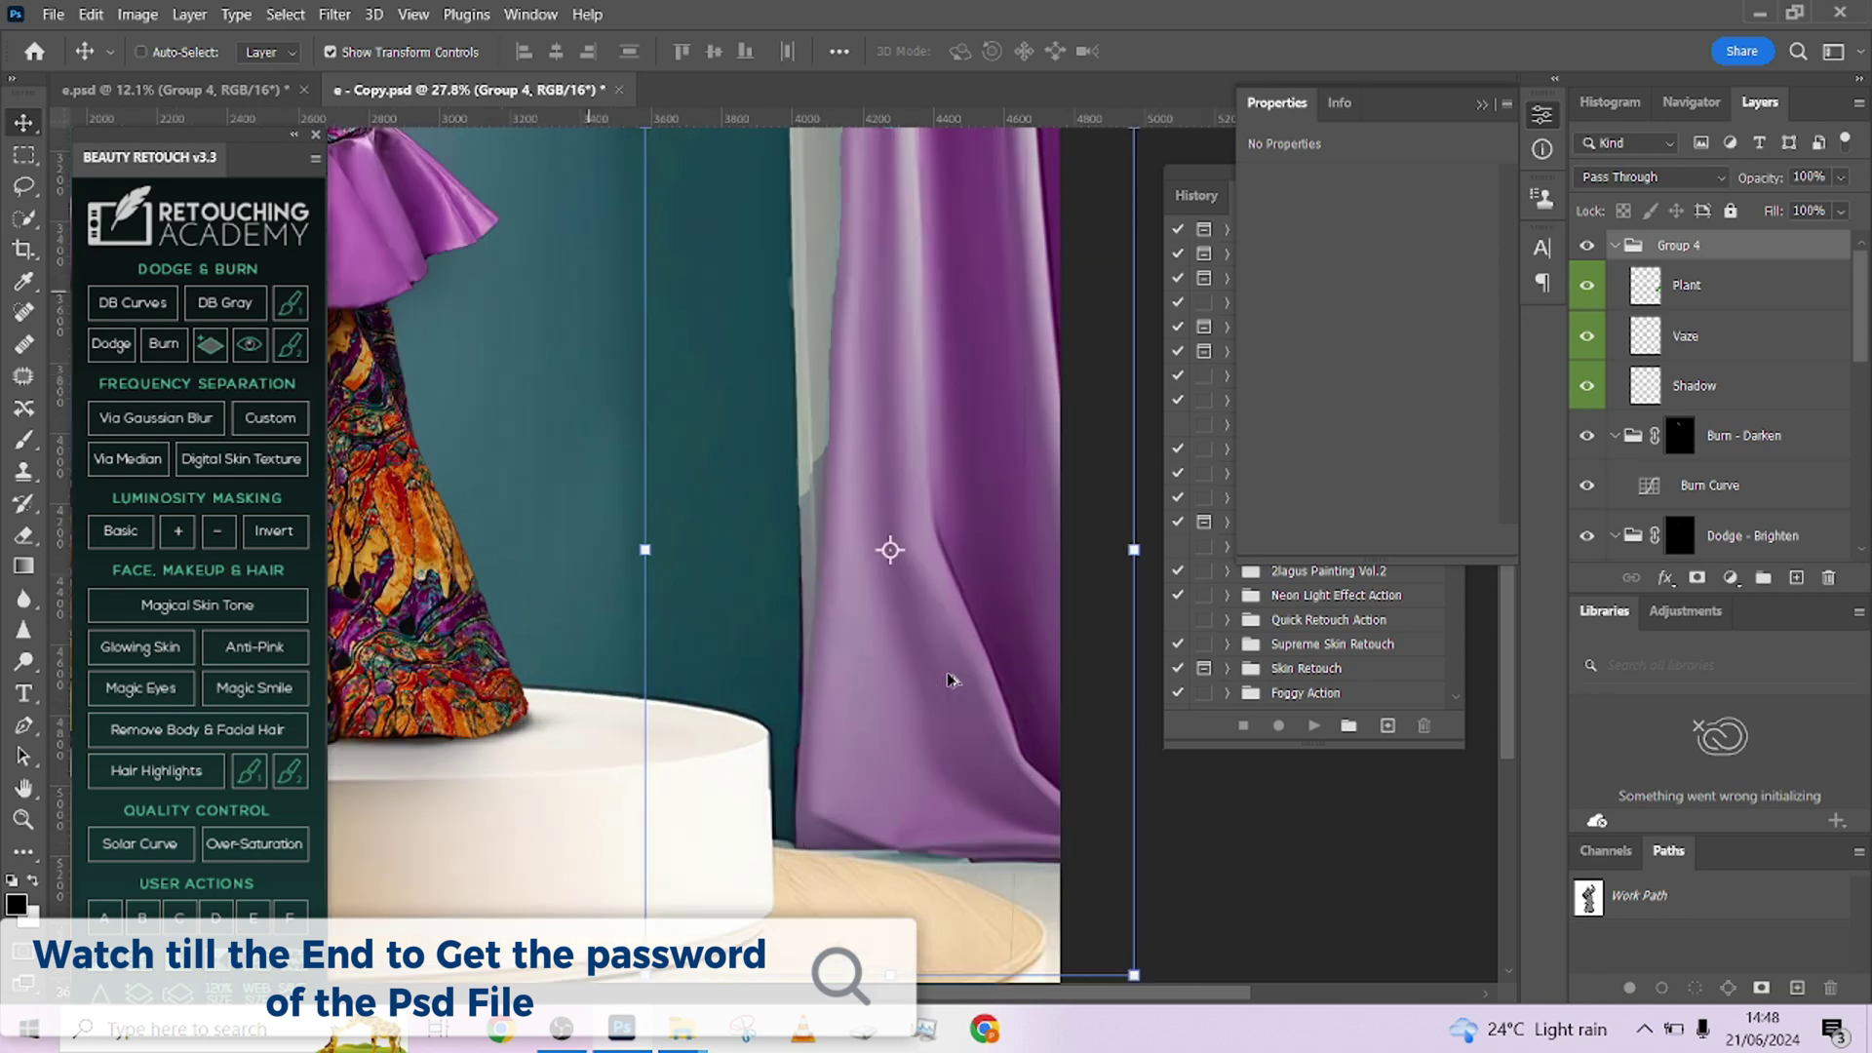
{"action": "scroll", "coordinate": [939, 640], "scroll_direction": "down", "scroll_amount": 2}
{"action": "left_click", "coordinate": [1586, 336]}
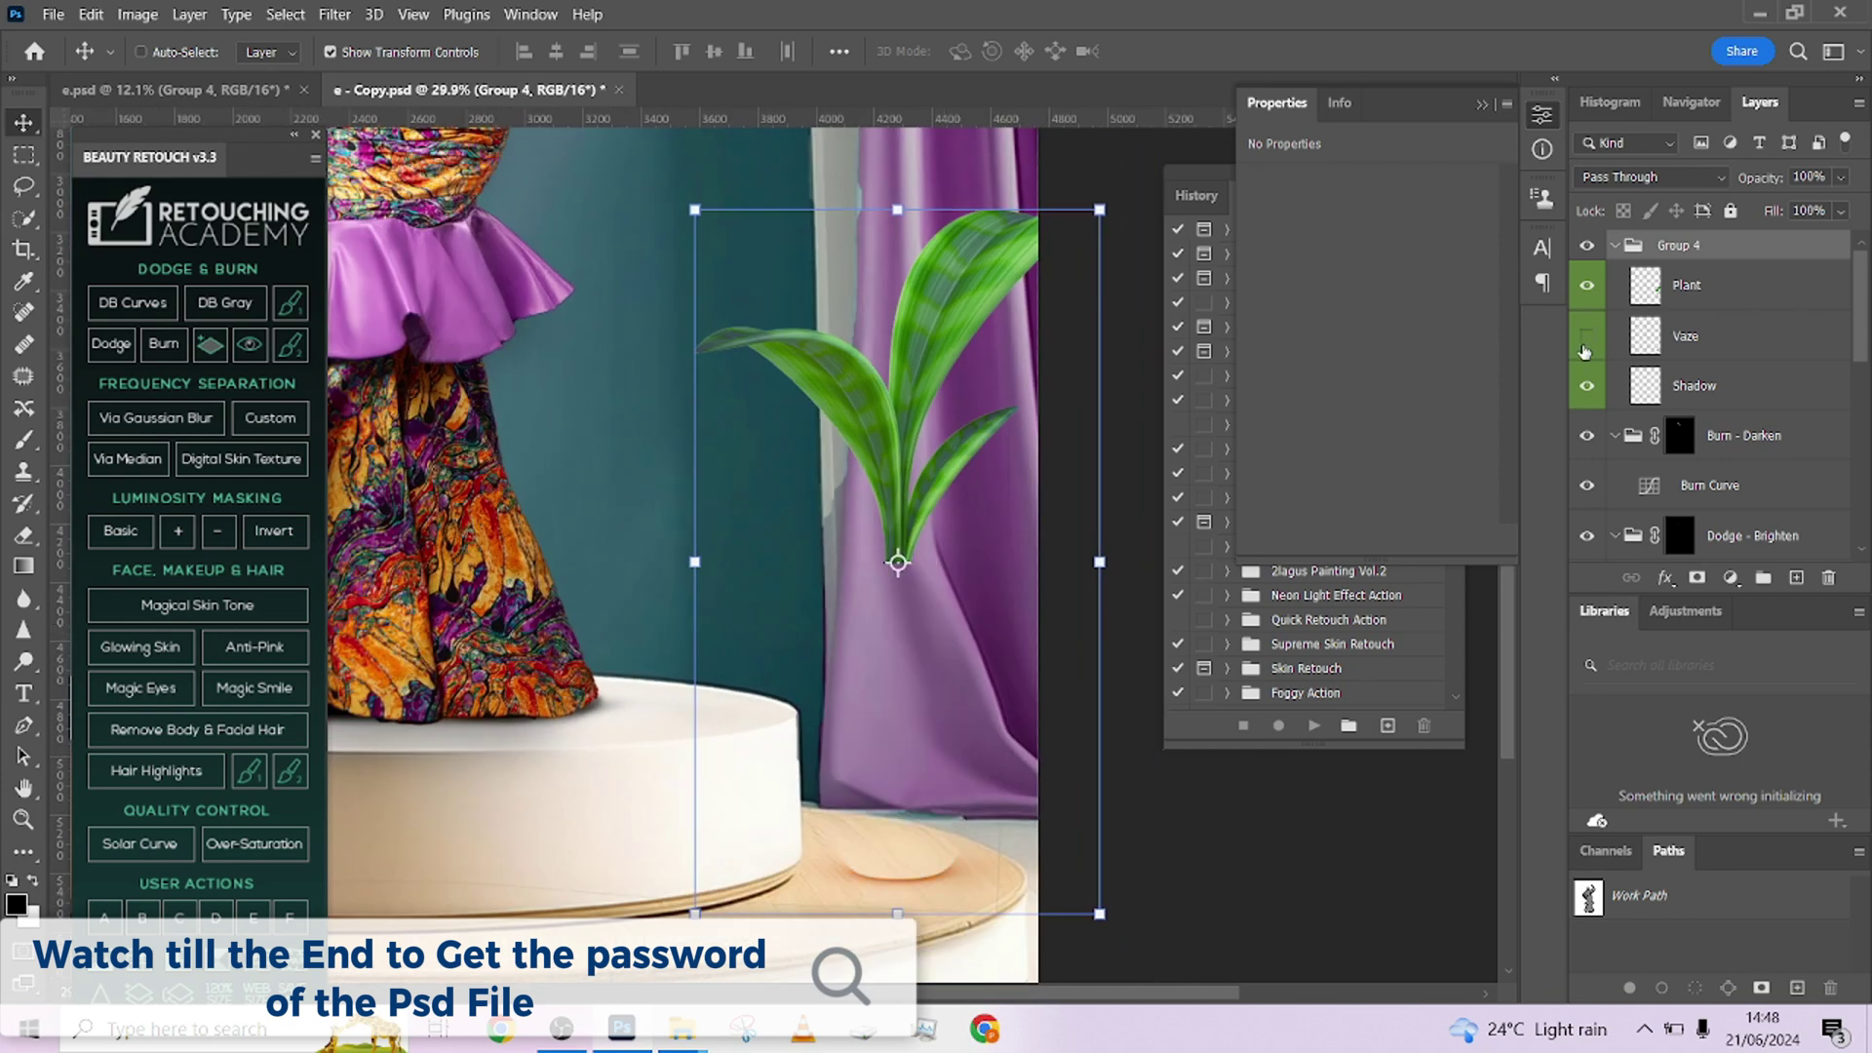
{"action": "left_click", "coordinate": [1585, 341]}
{"action": "left_click", "coordinate": [1585, 347]}
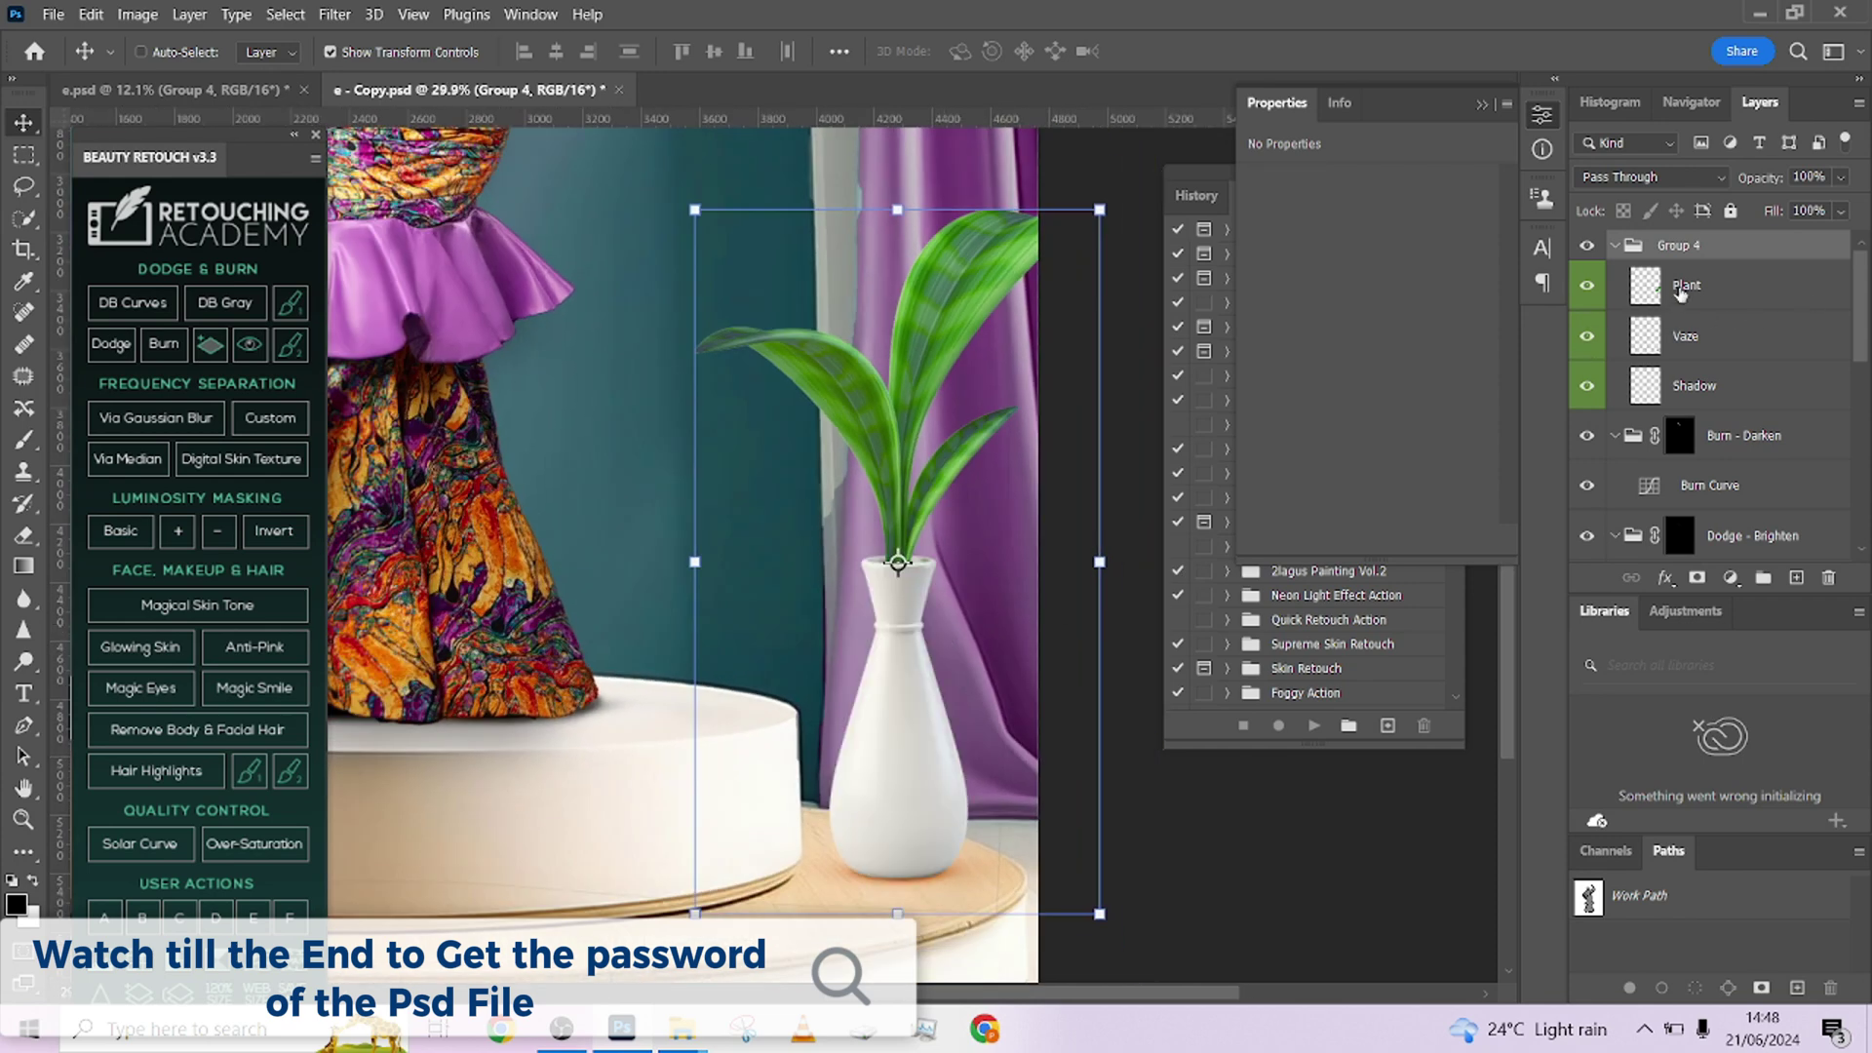
Step: Toggle the Plant and Shadow layers in Group 4 to examine what each adds beside the podium
{"action": "left_click", "coordinate": [1718, 289]}
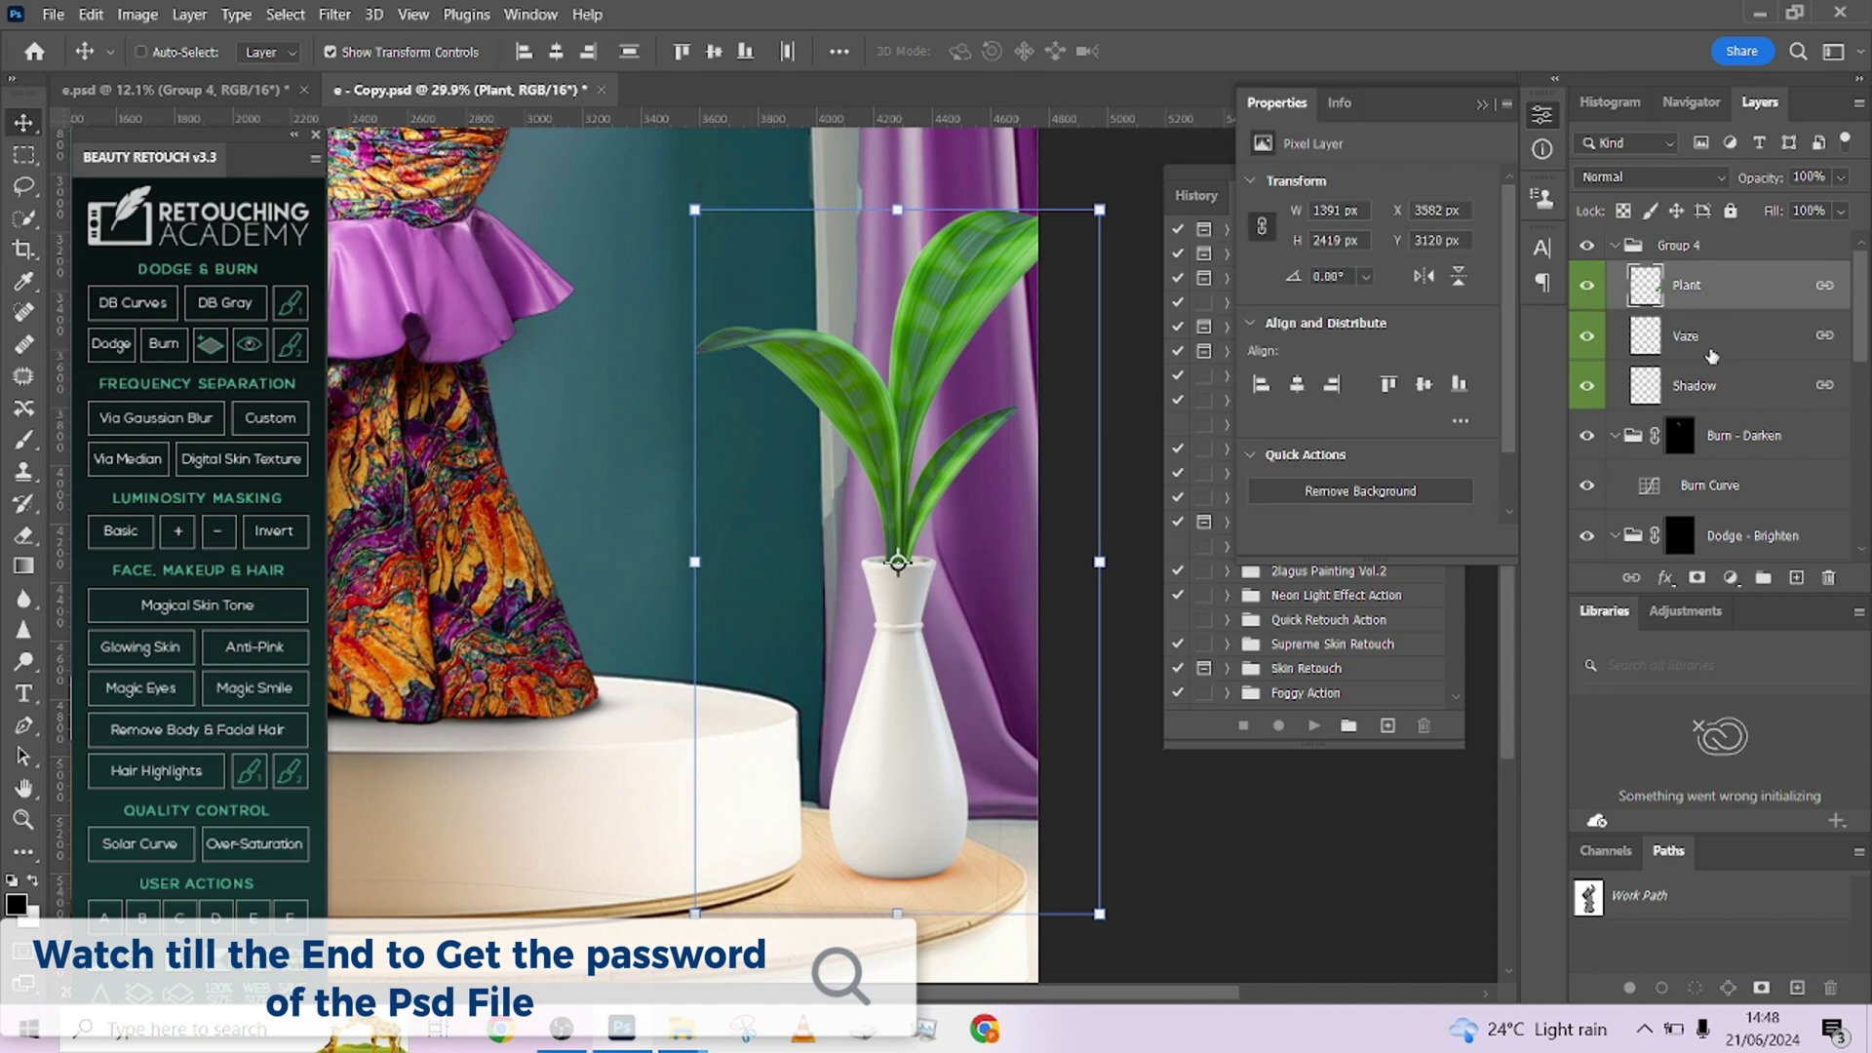
{"action": "left_click", "coordinate": [1588, 292]}
{"action": "left_click", "coordinate": [1588, 293]}
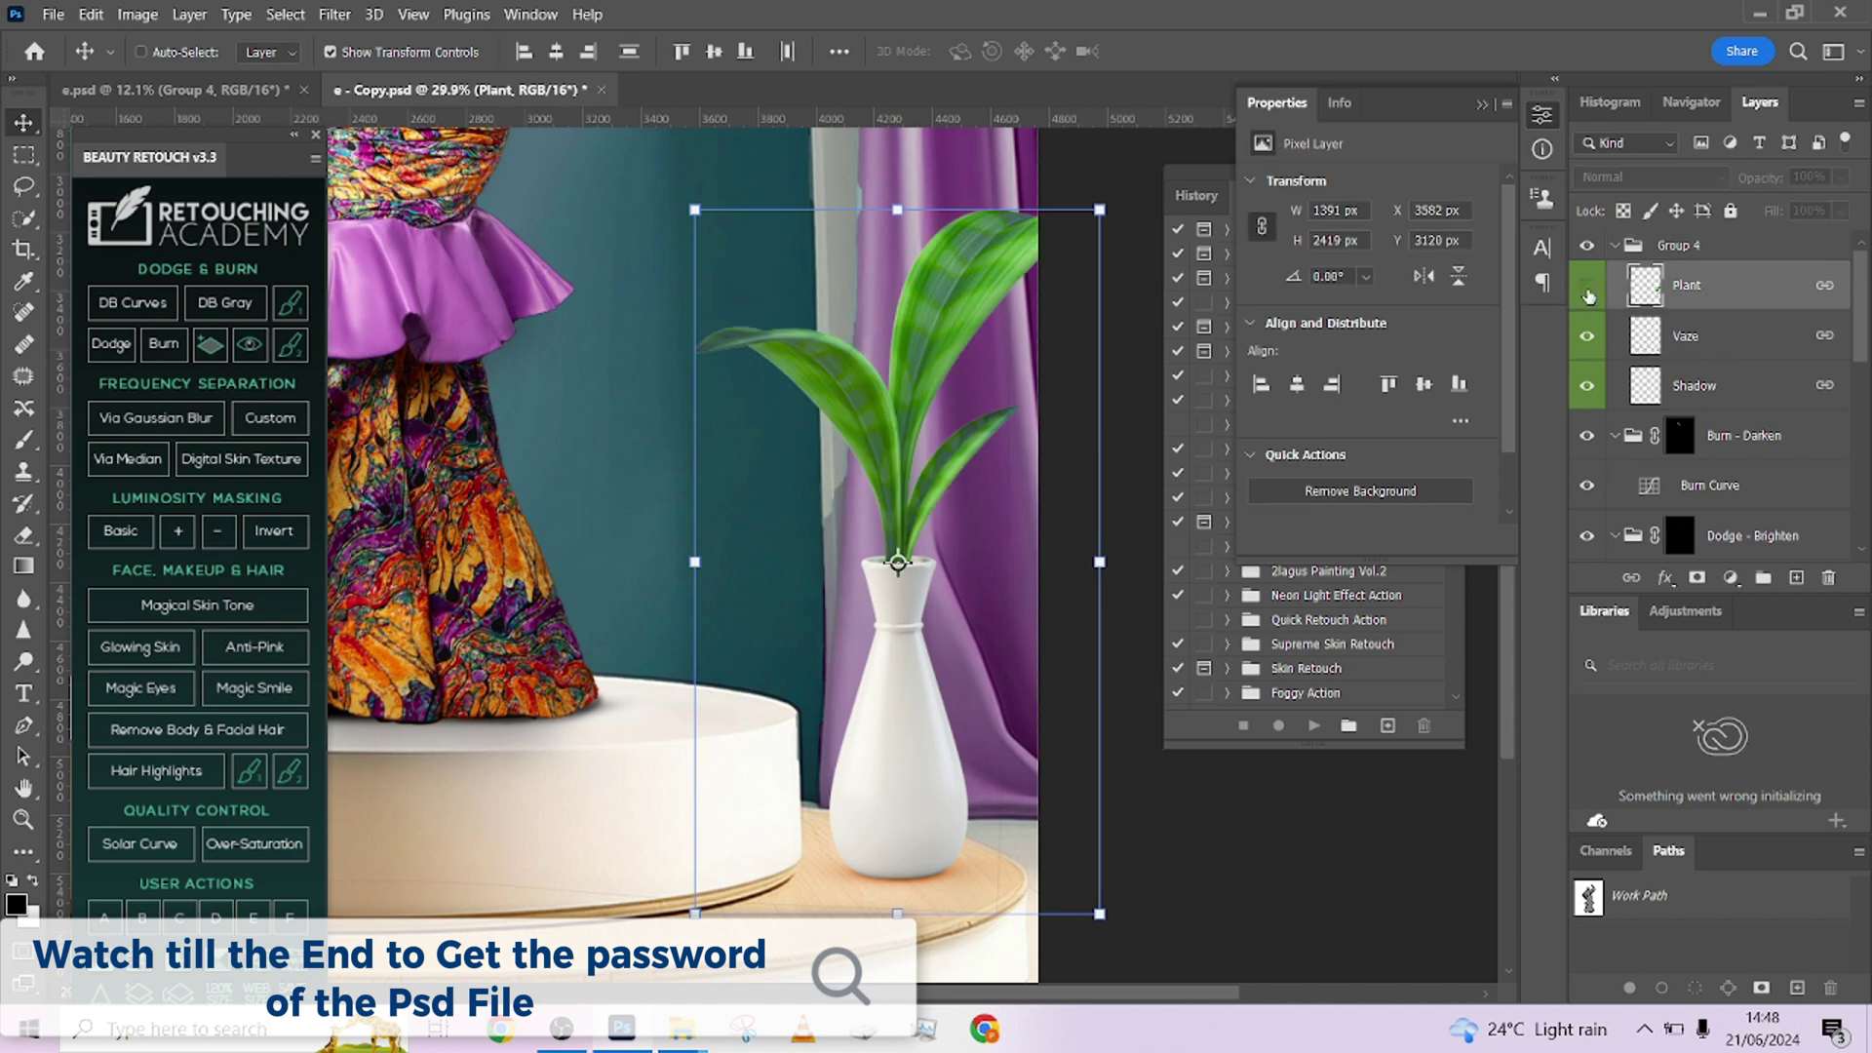
{"action": "left_click", "coordinate": [1588, 293]}
{"action": "left_click", "coordinate": [1588, 292]}
{"action": "left_click", "coordinate": [1587, 386]}
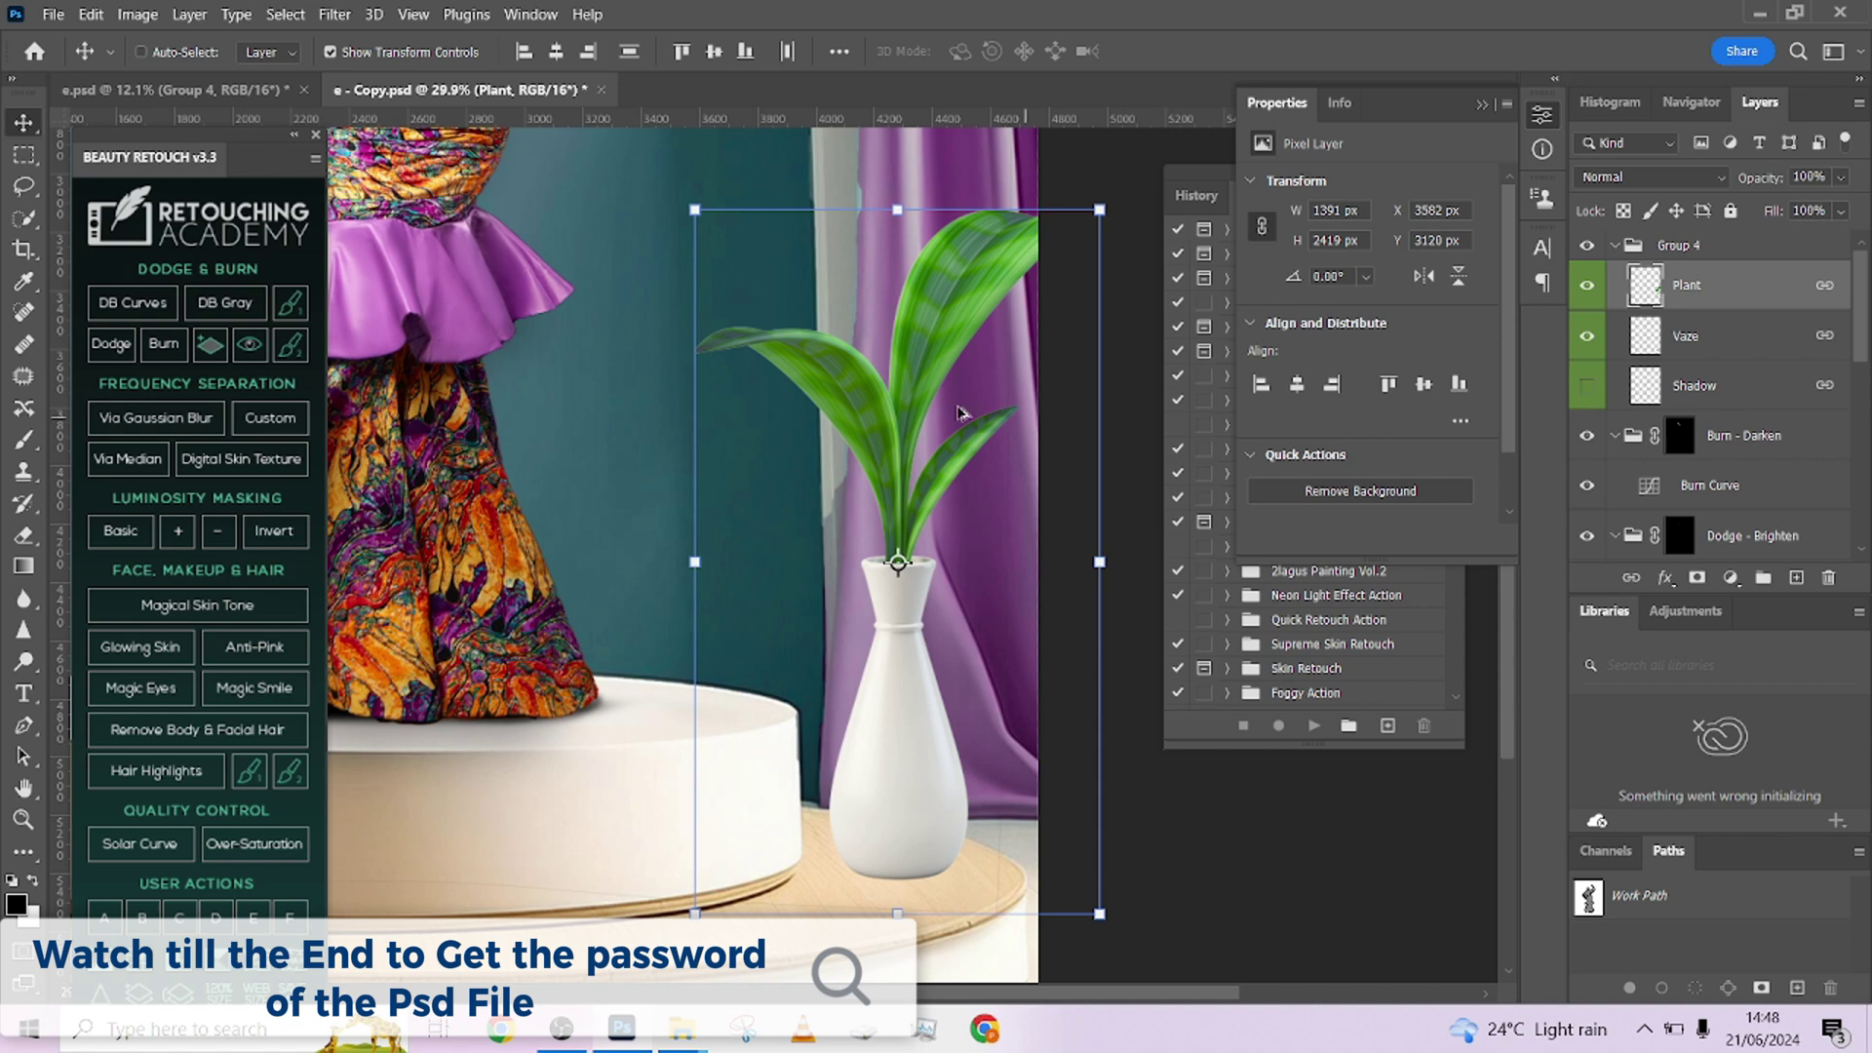
{"action": "scroll", "coordinate": [1073, 468], "scroll_direction": "down", "scroll_amount": 3}
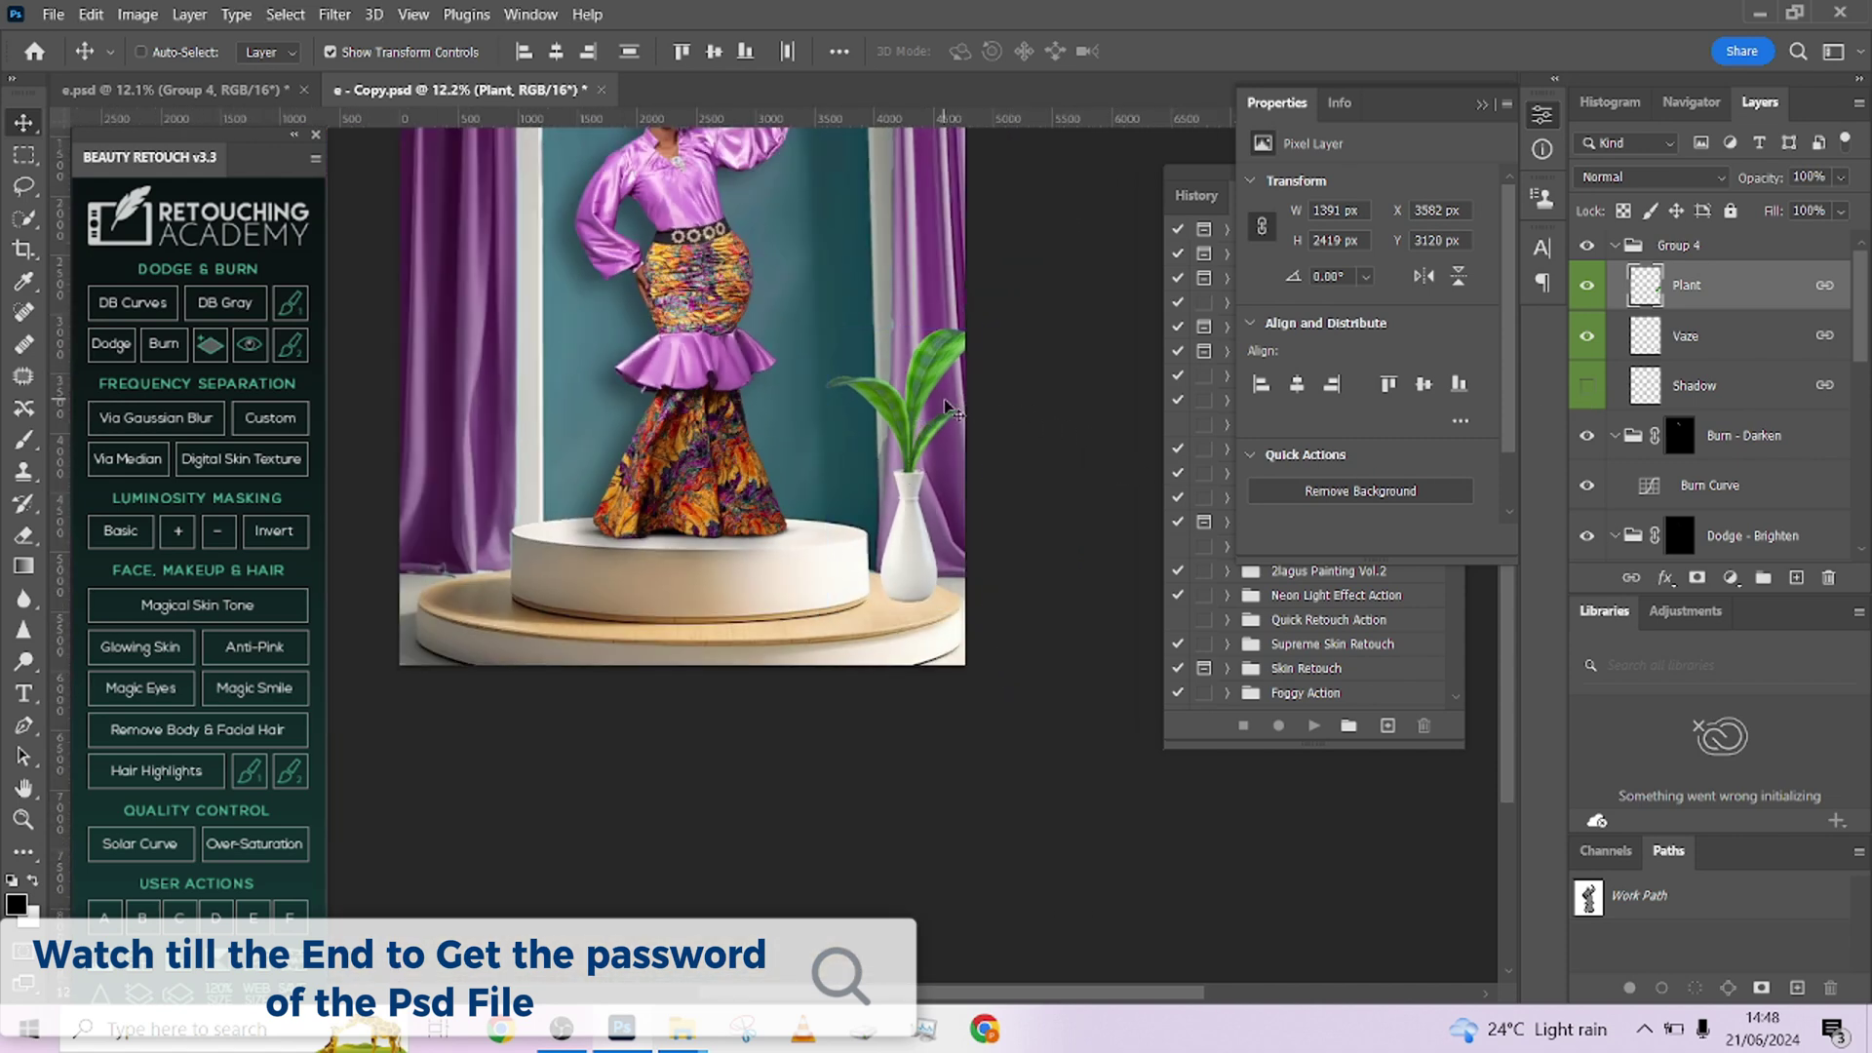
{"action": "left_click", "coordinate": [1589, 393]}
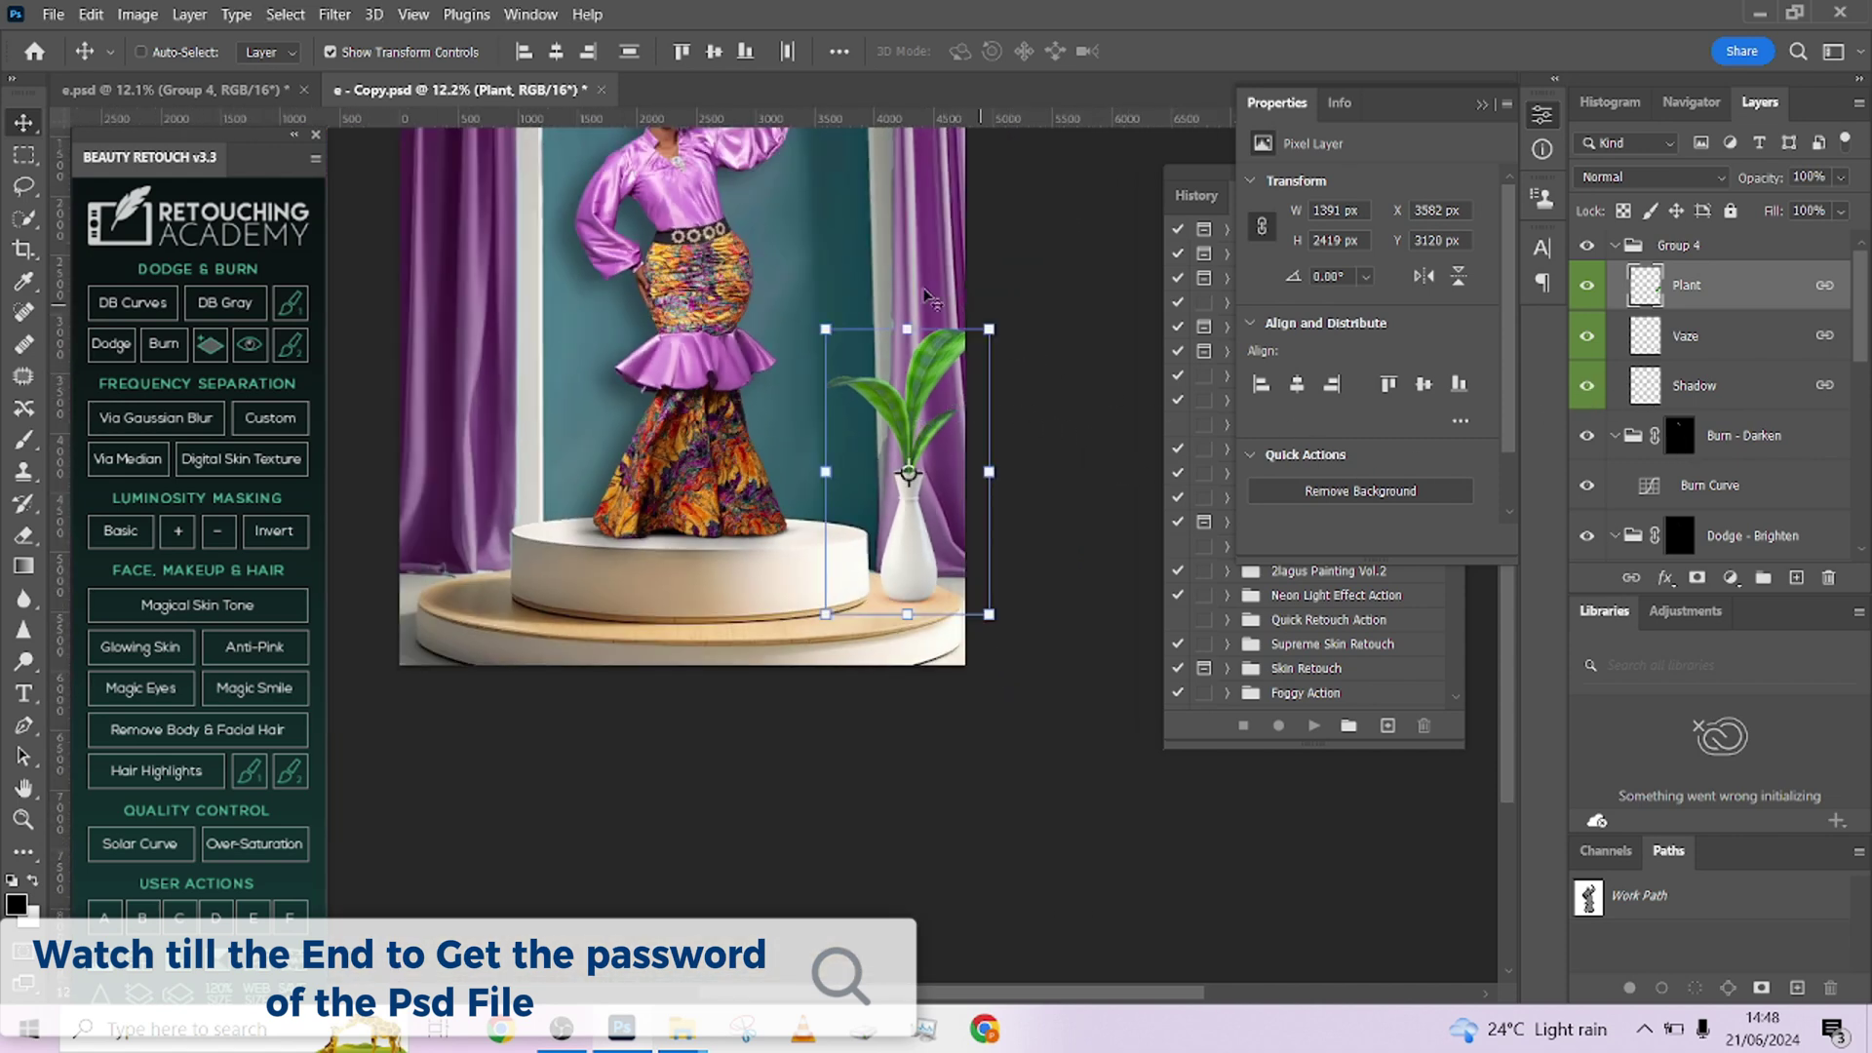
Step: Move the linked plant, vase and shadow slightly up and closer to the podium, to about X 3514 px, Y 3092 px
{"action": "scroll", "coordinate": [876, 451], "scroll_direction": "up", "scroll_amount": 2}
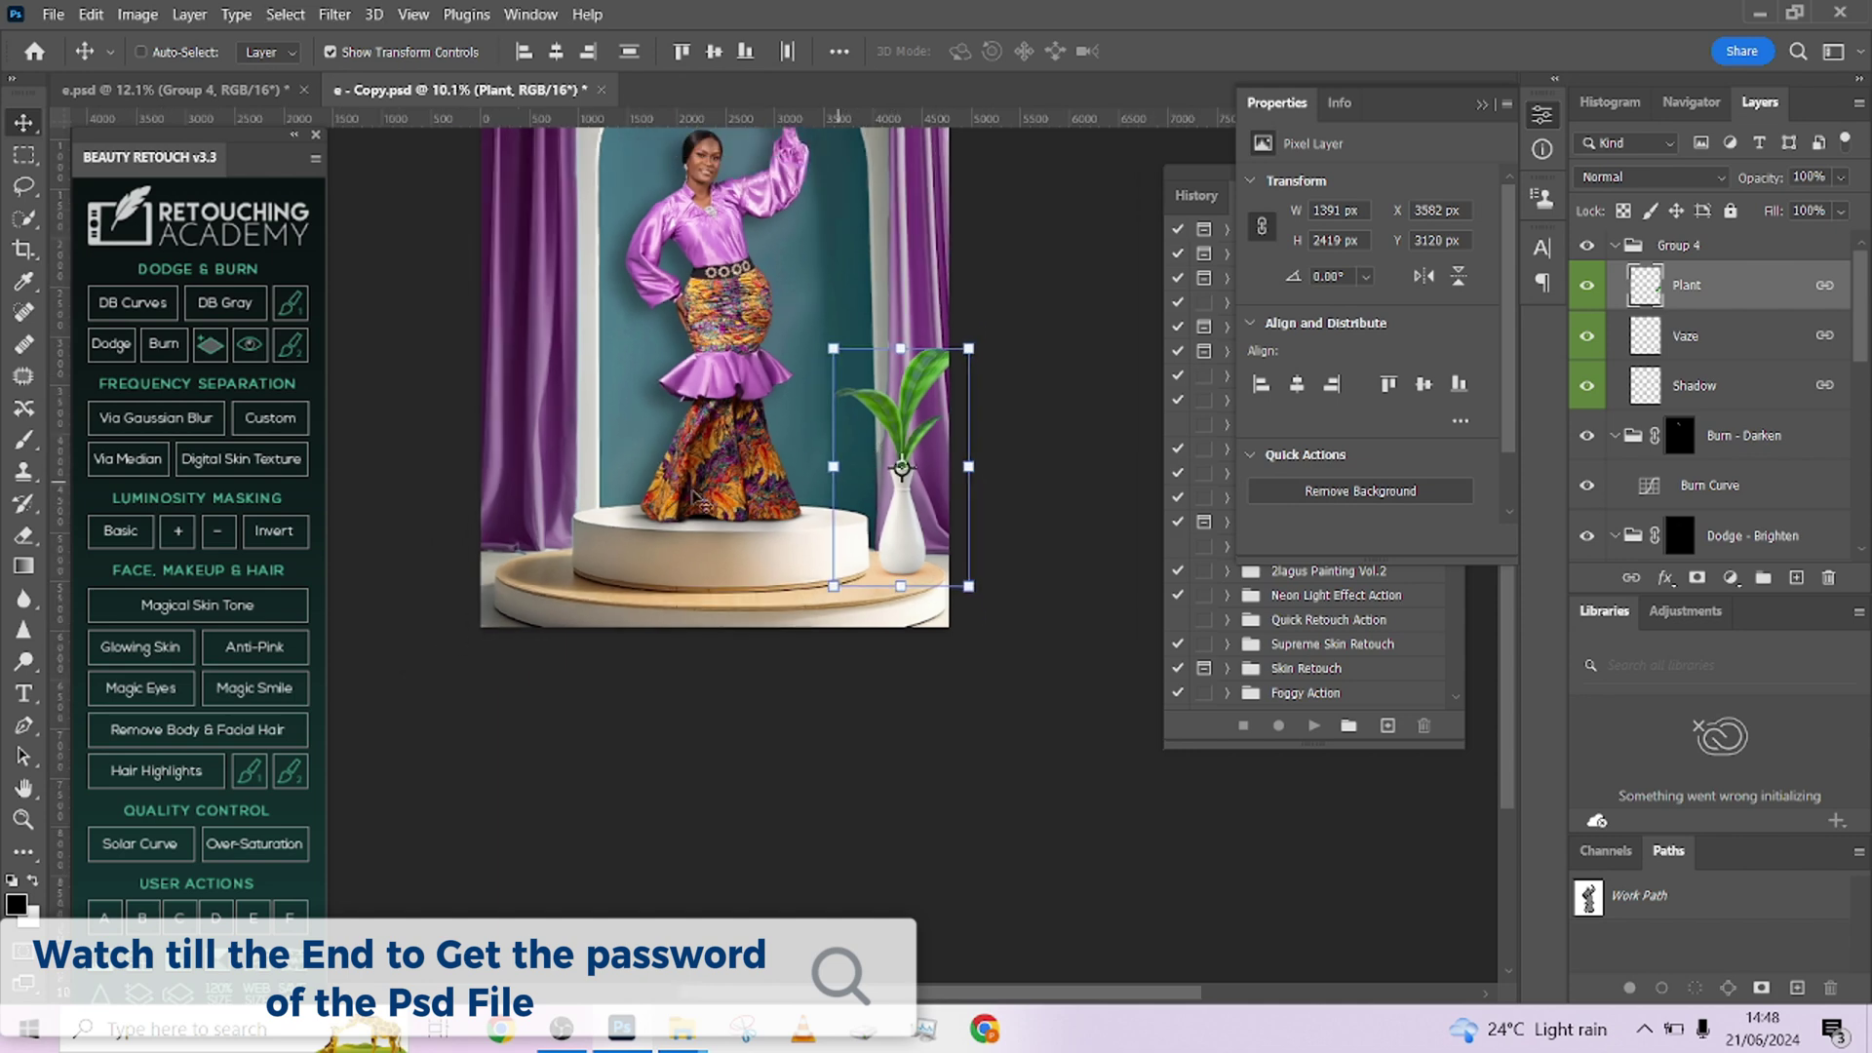
{"action": "scroll", "coordinate": [694, 502], "scroll_direction": "down", "scroll_amount": 1}
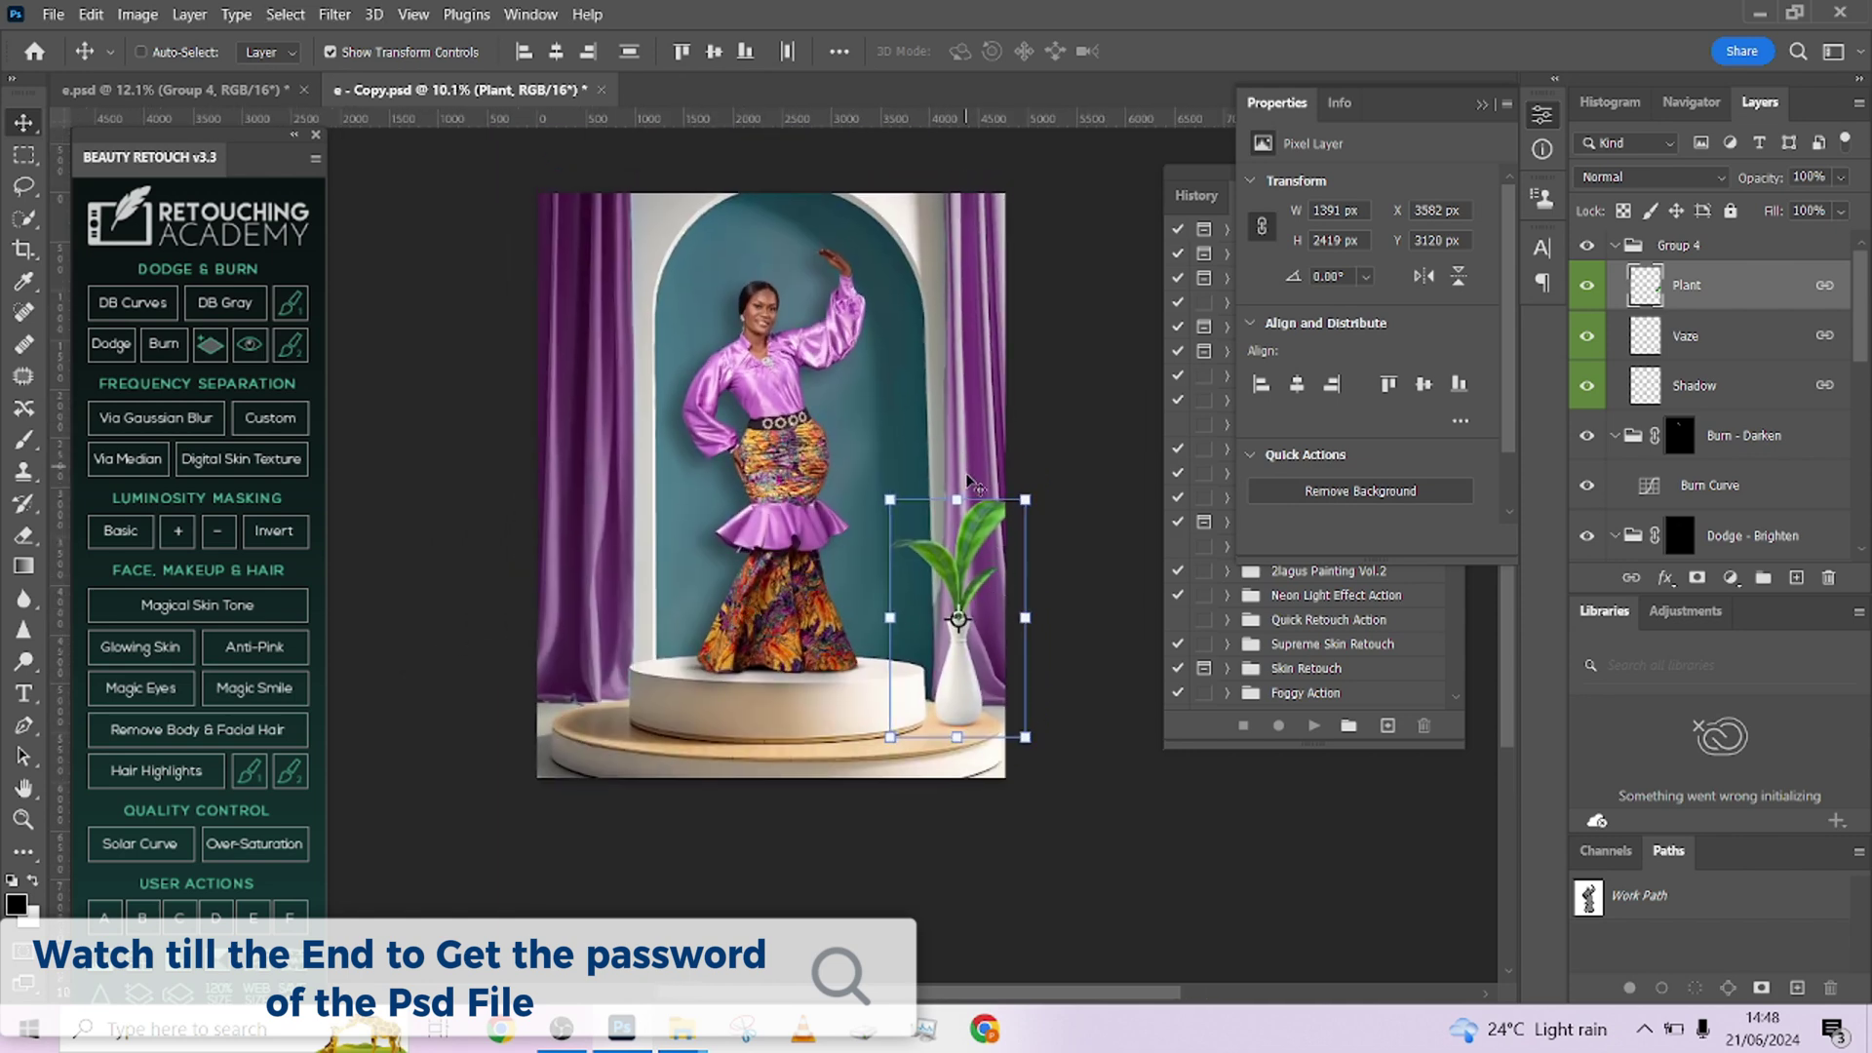
{"action": "left_click_drag", "start_coordinate": [952, 540], "coordinate": [938, 536]}
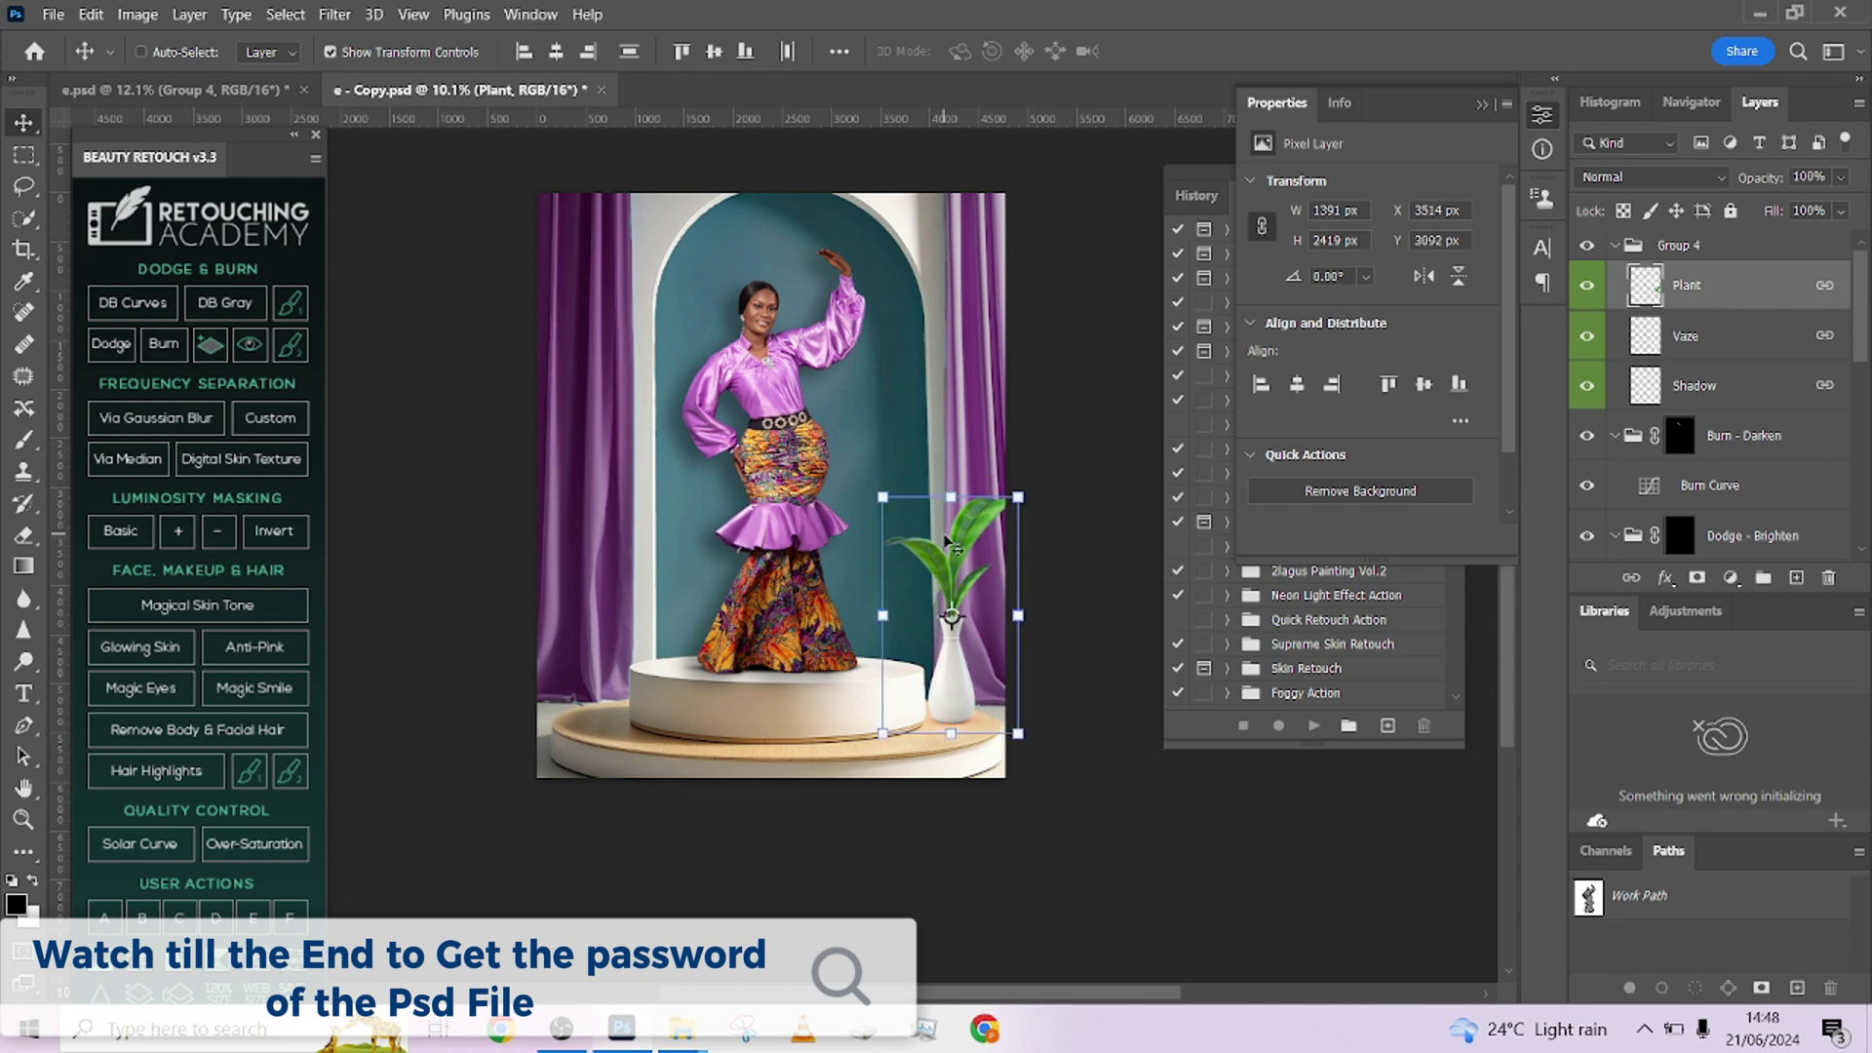
Step: Show the Photo Filter 1 adjustment in e.psd and copy it into e - Copy.psd, placing it above Group 4
{"action": "left_click", "coordinate": [193, 98]}
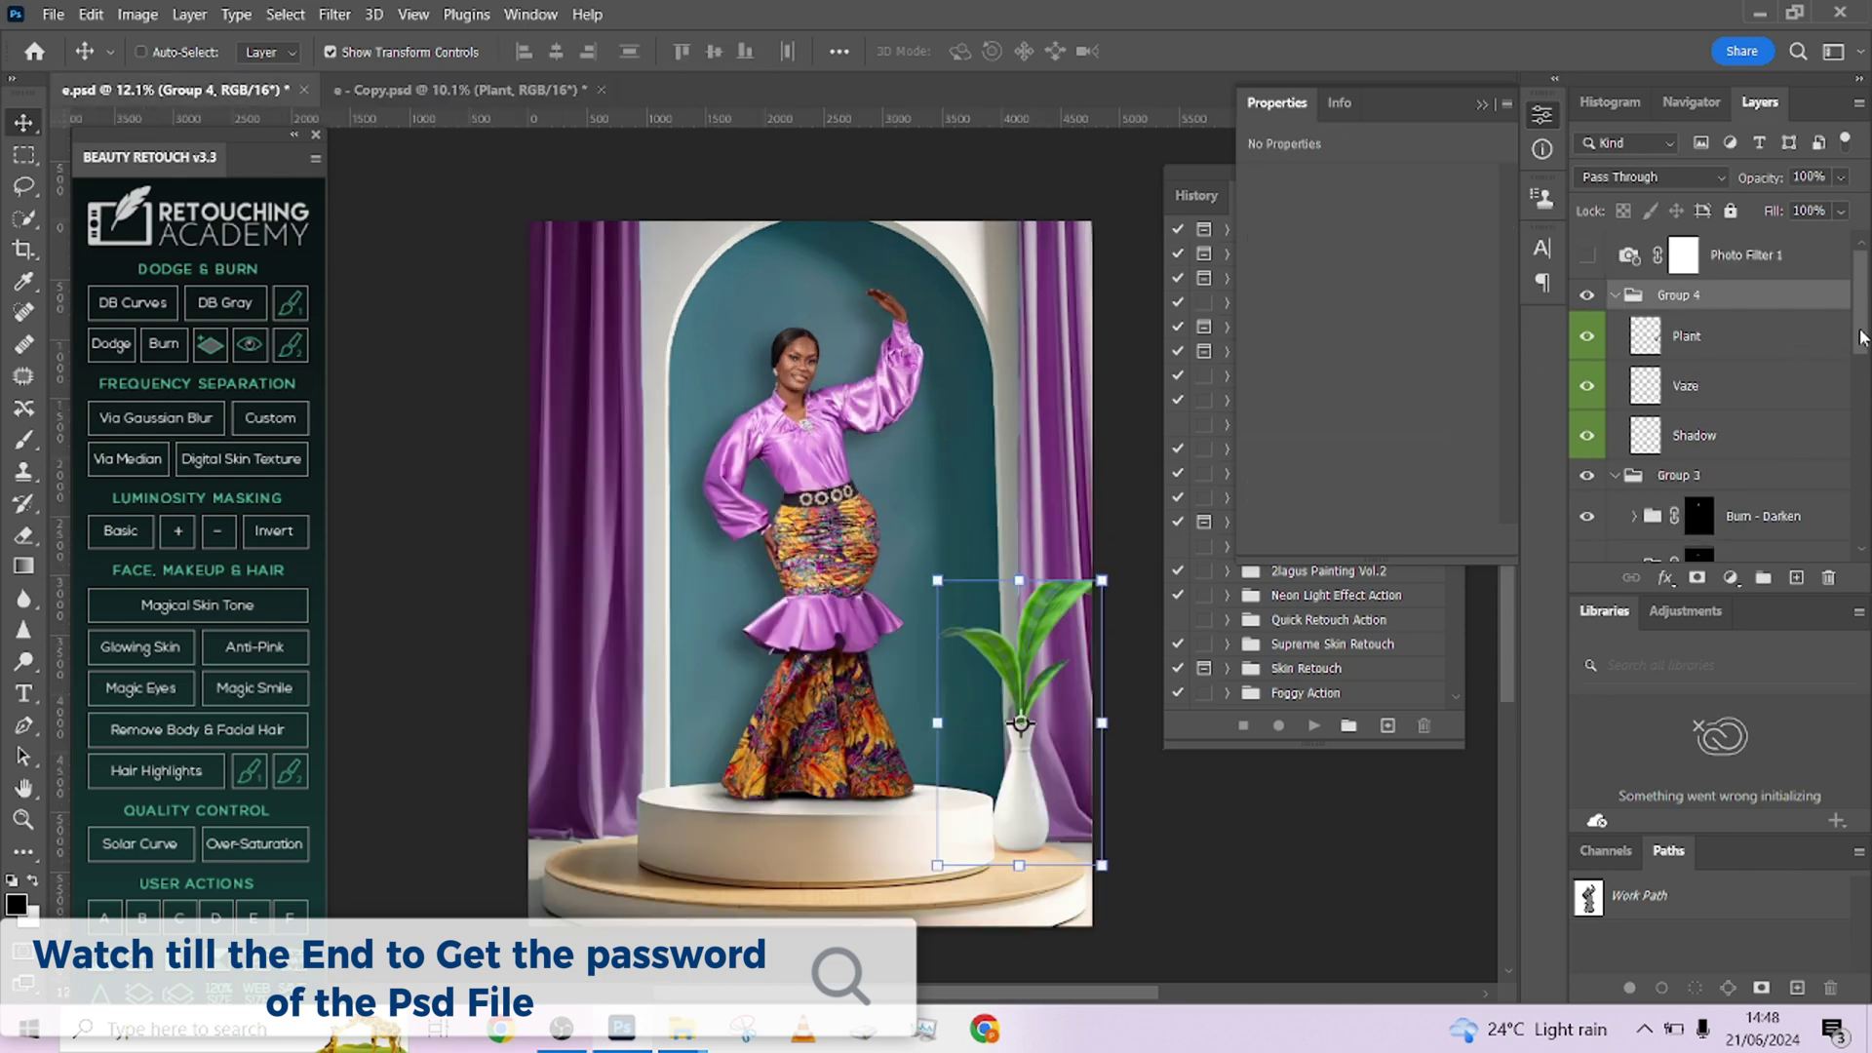
{"action": "left_click", "coordinate": [1725, 259]}
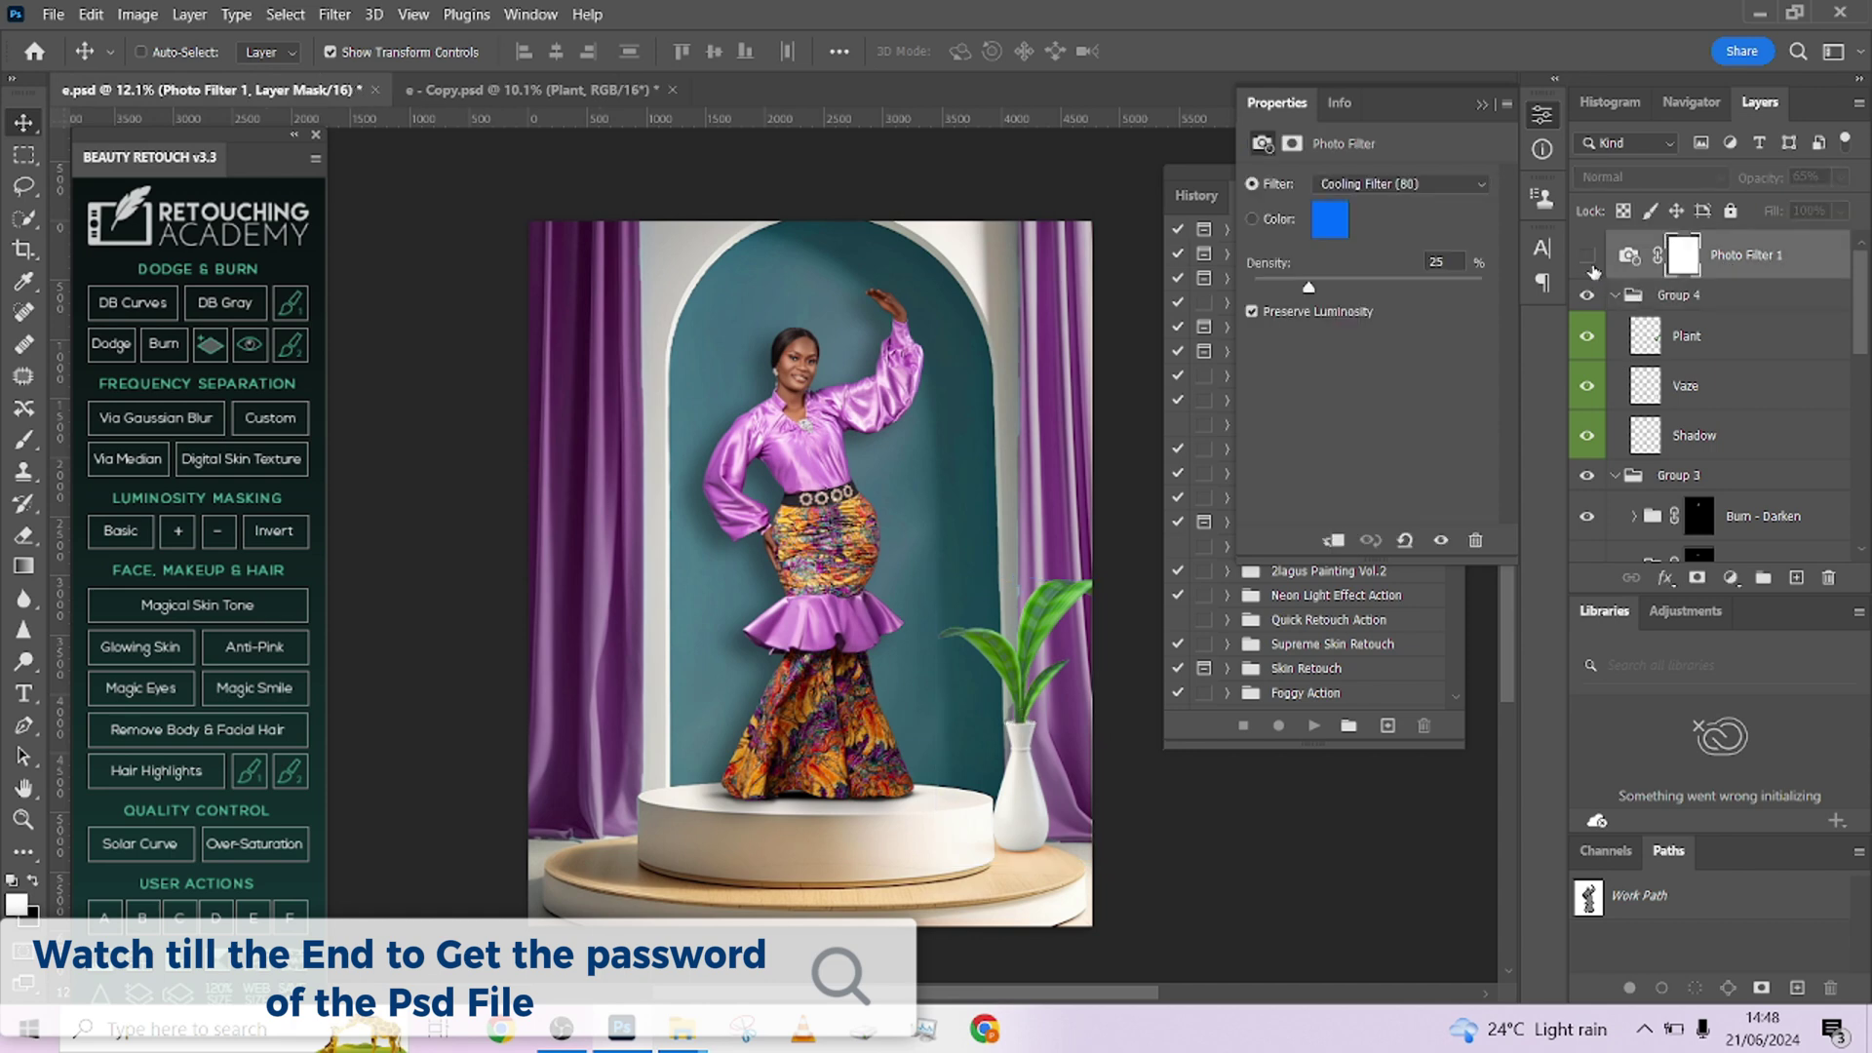
{"action": "left_click", "coordinate": [1588, 261]}
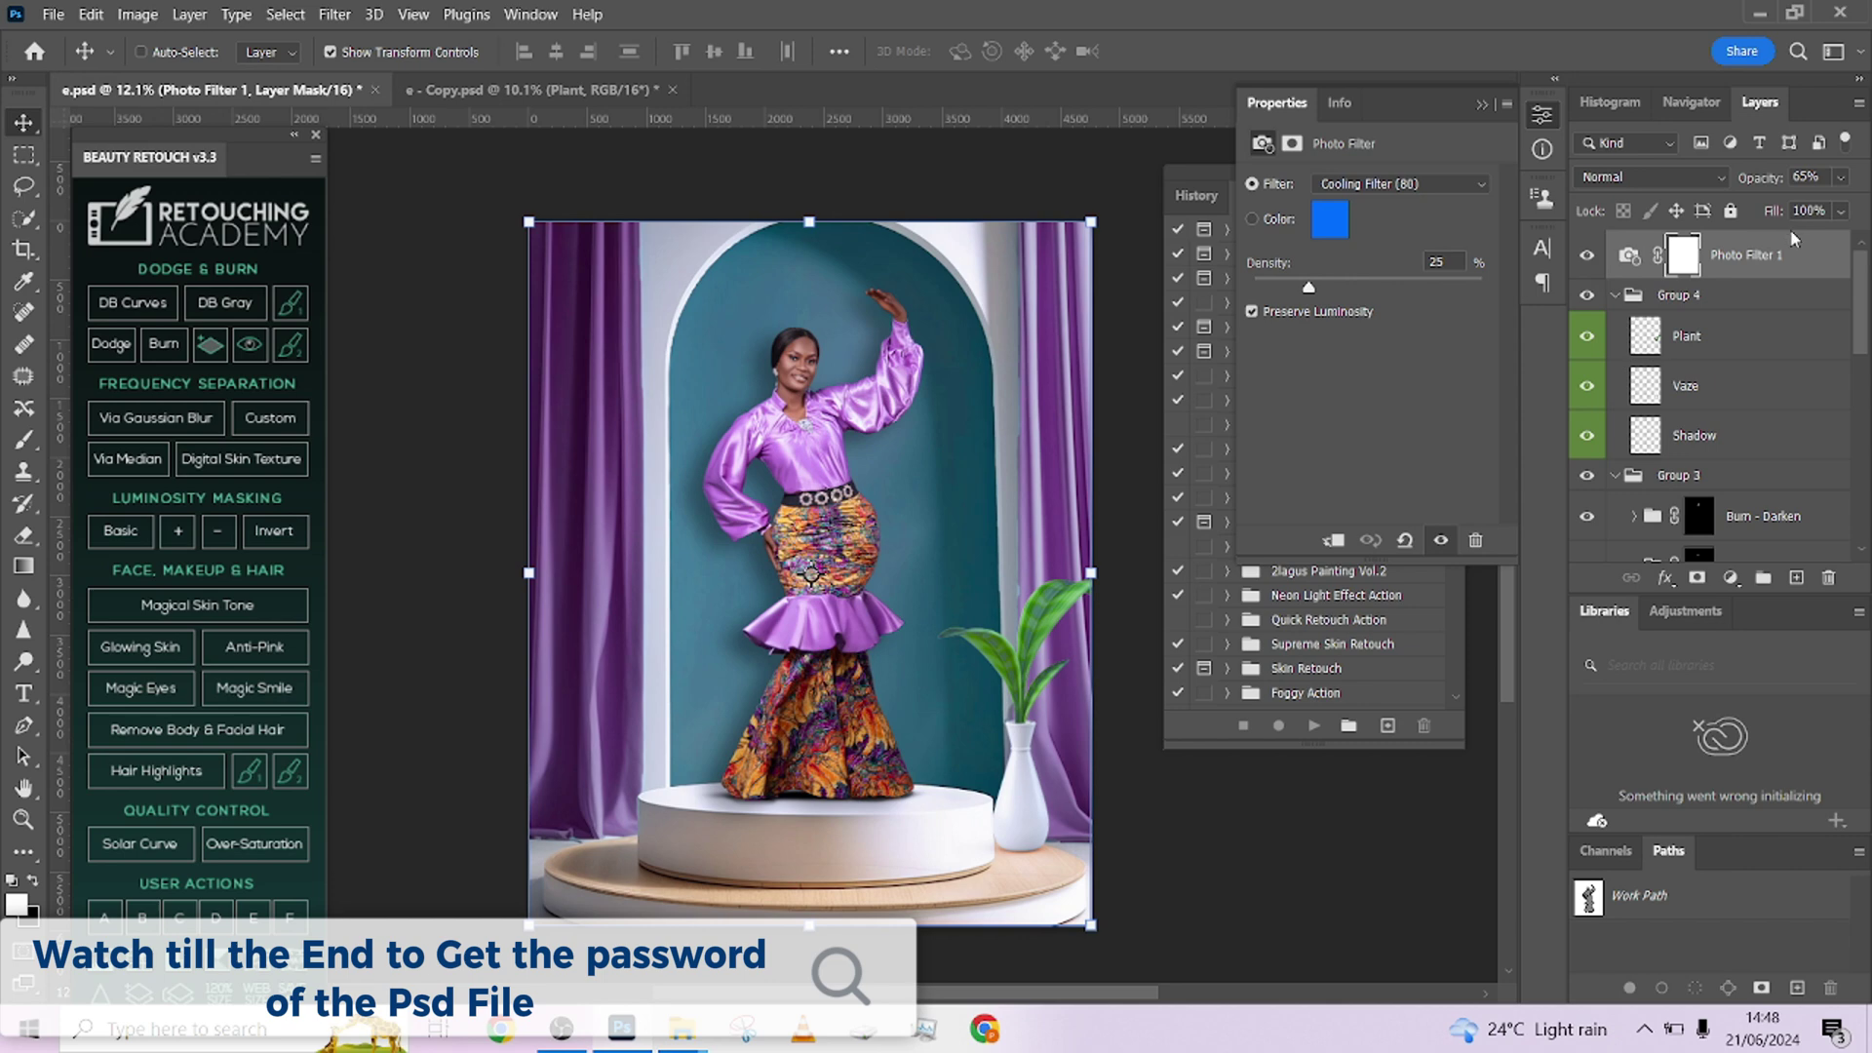
{"action": "left_click_drag", "start_coordinate": [1792, 239], "coordinate": [732, 365]}
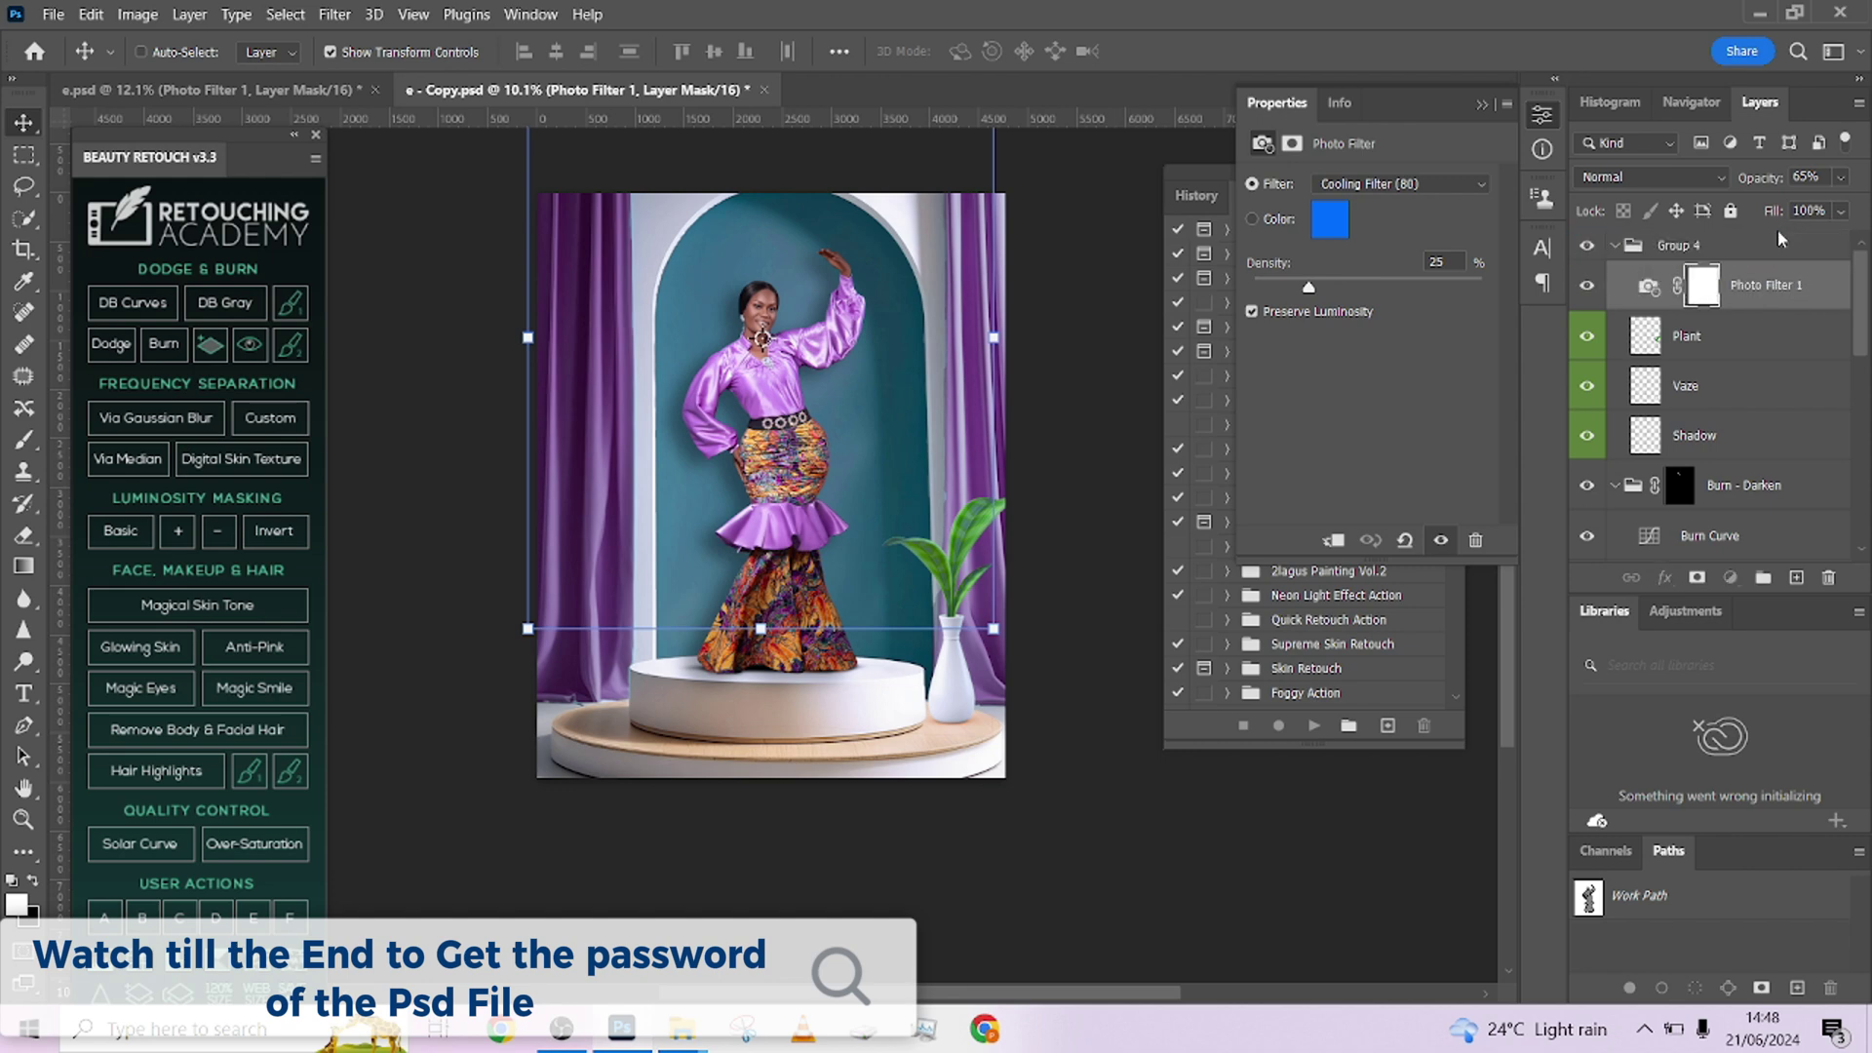
{"action": "left_click_drag", "start_coordinate": [1818, 320], "coordinate": [1792, 236]}
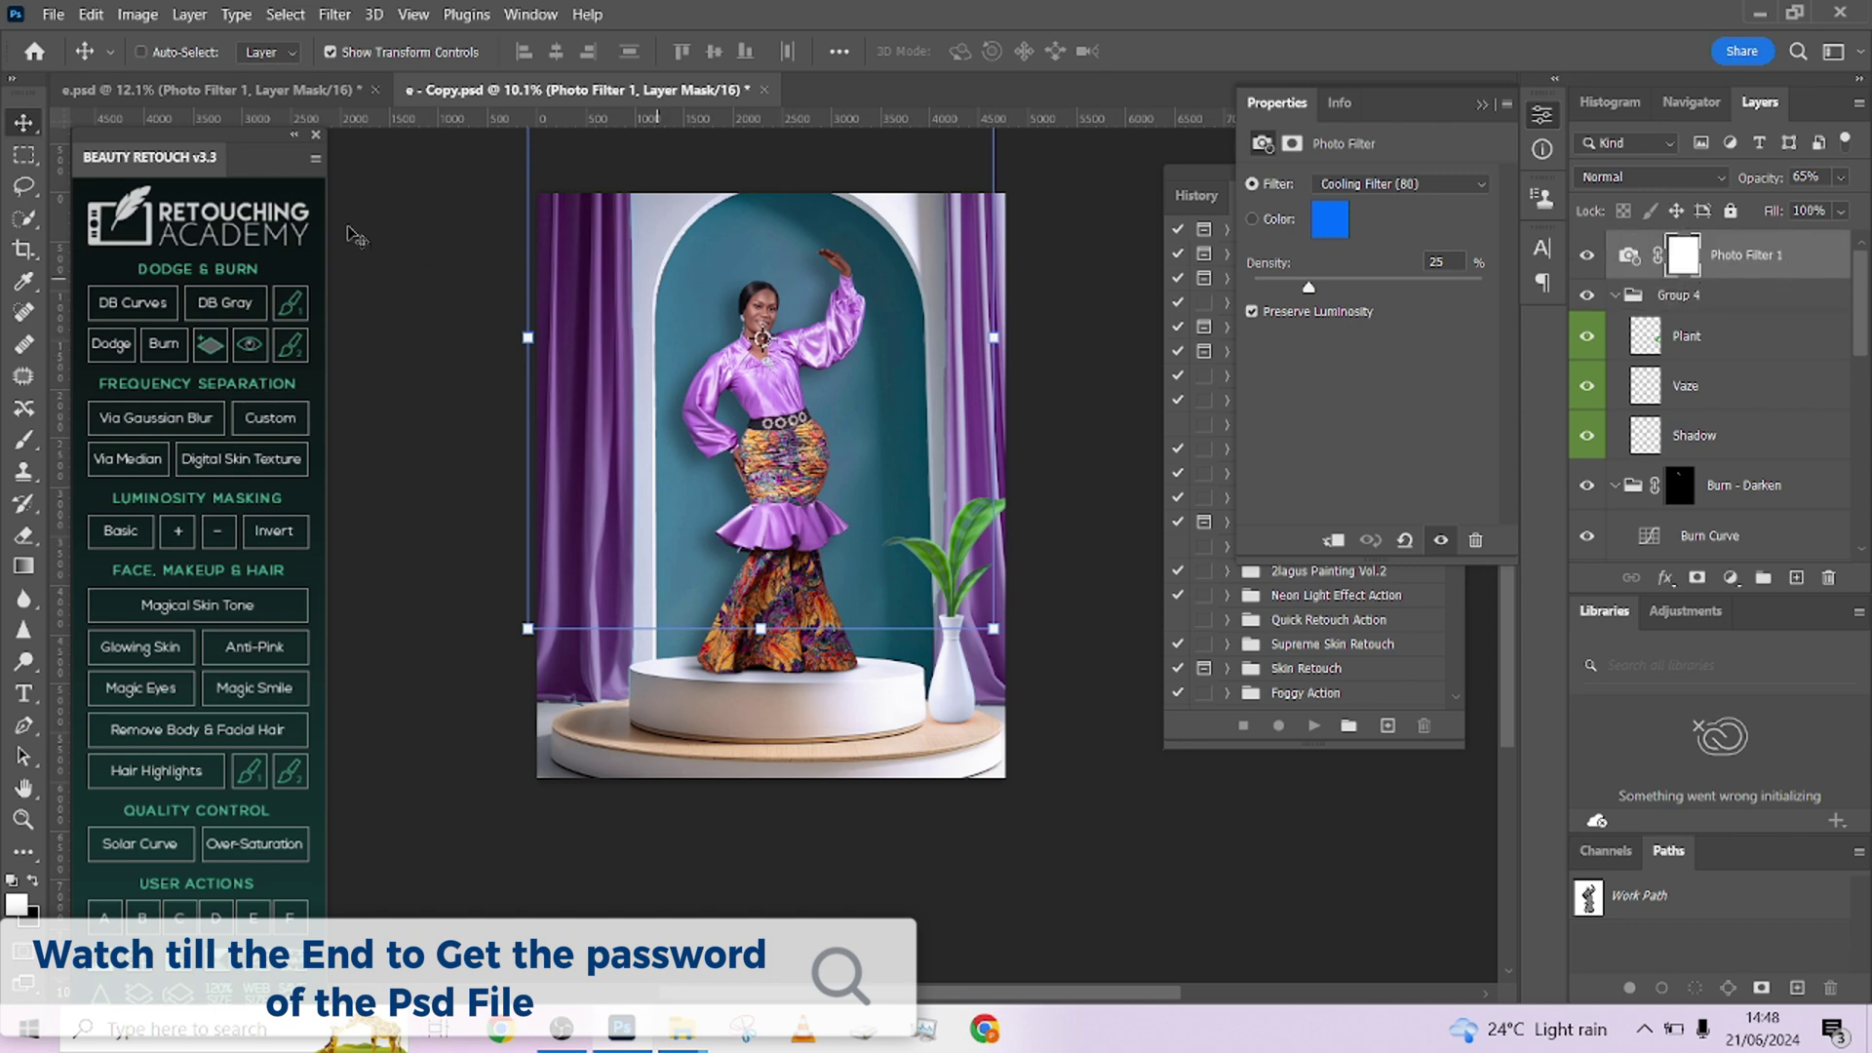
Step: Set the Photo Filter 1 opacity to about 49% and stamp all visible layers into a new top layer
{"action": "left_click", "coordinate": [24, 155]}
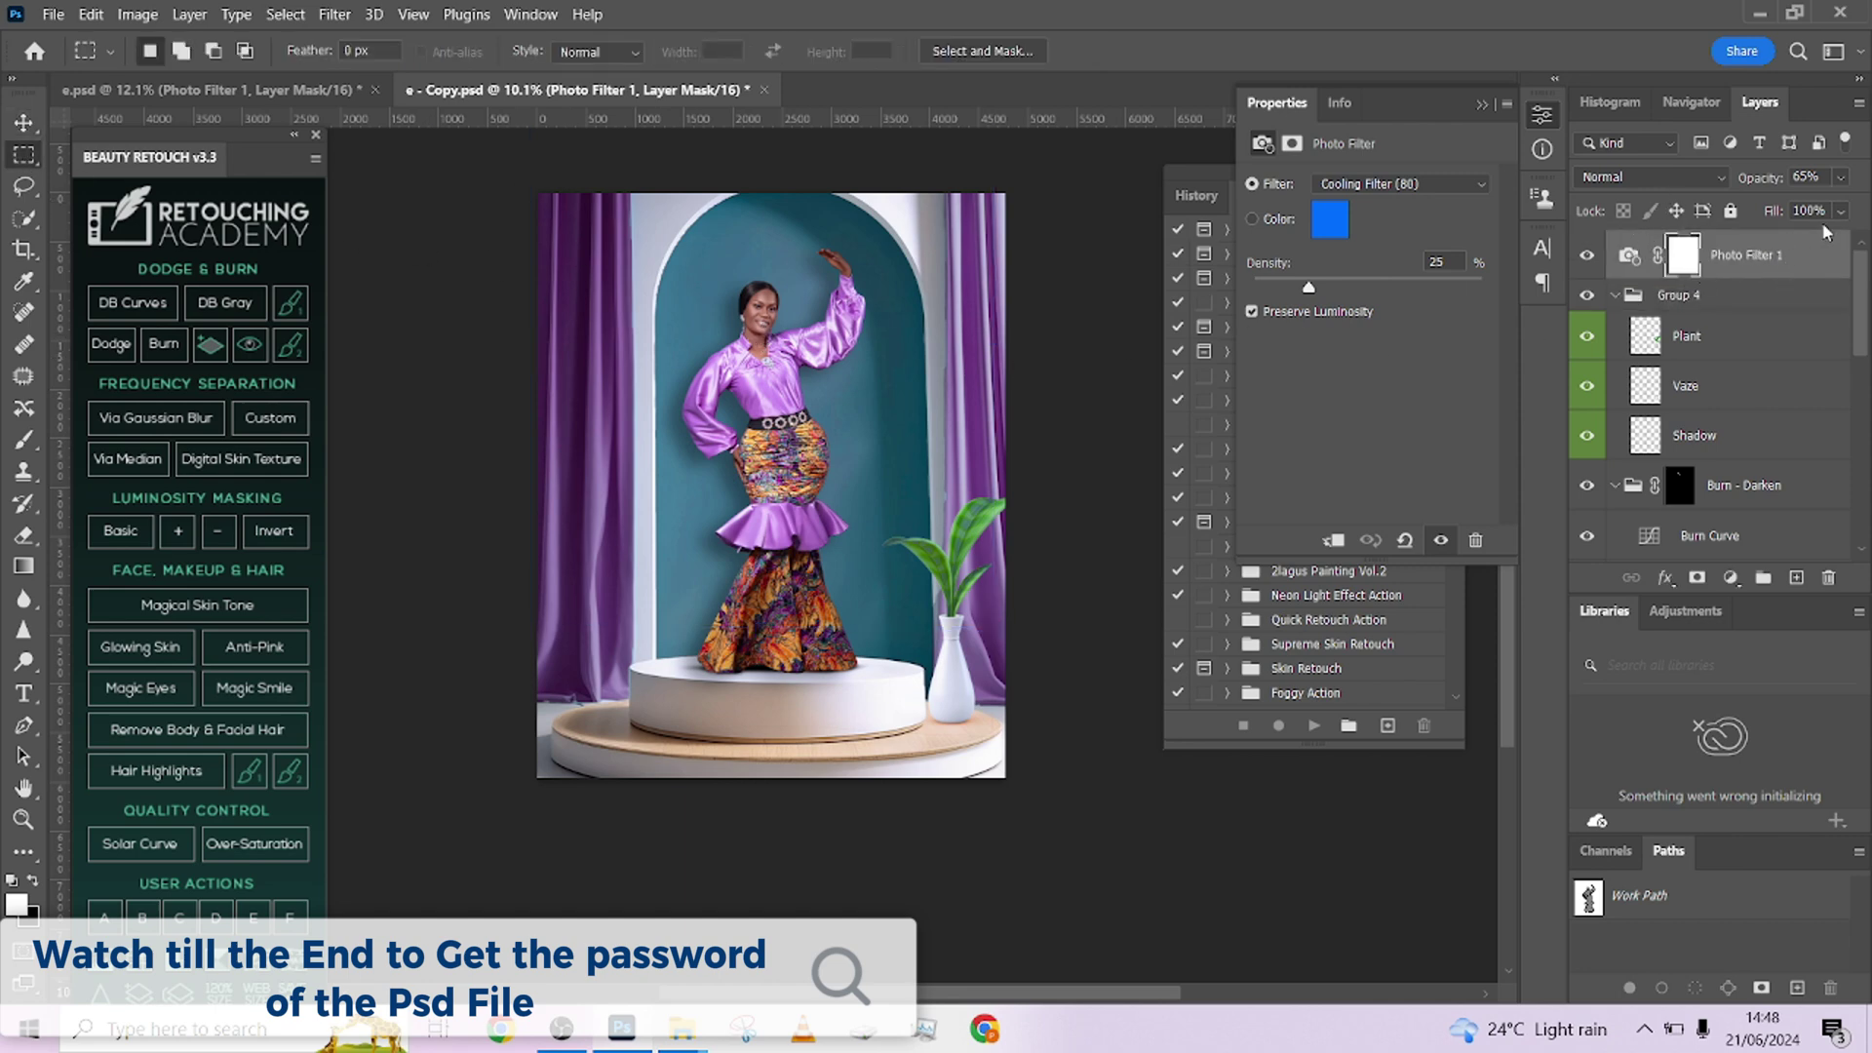
{"action": "left_click_drag", "start_coordinate": [1839, 183], "coordinate": [1816, 216]}
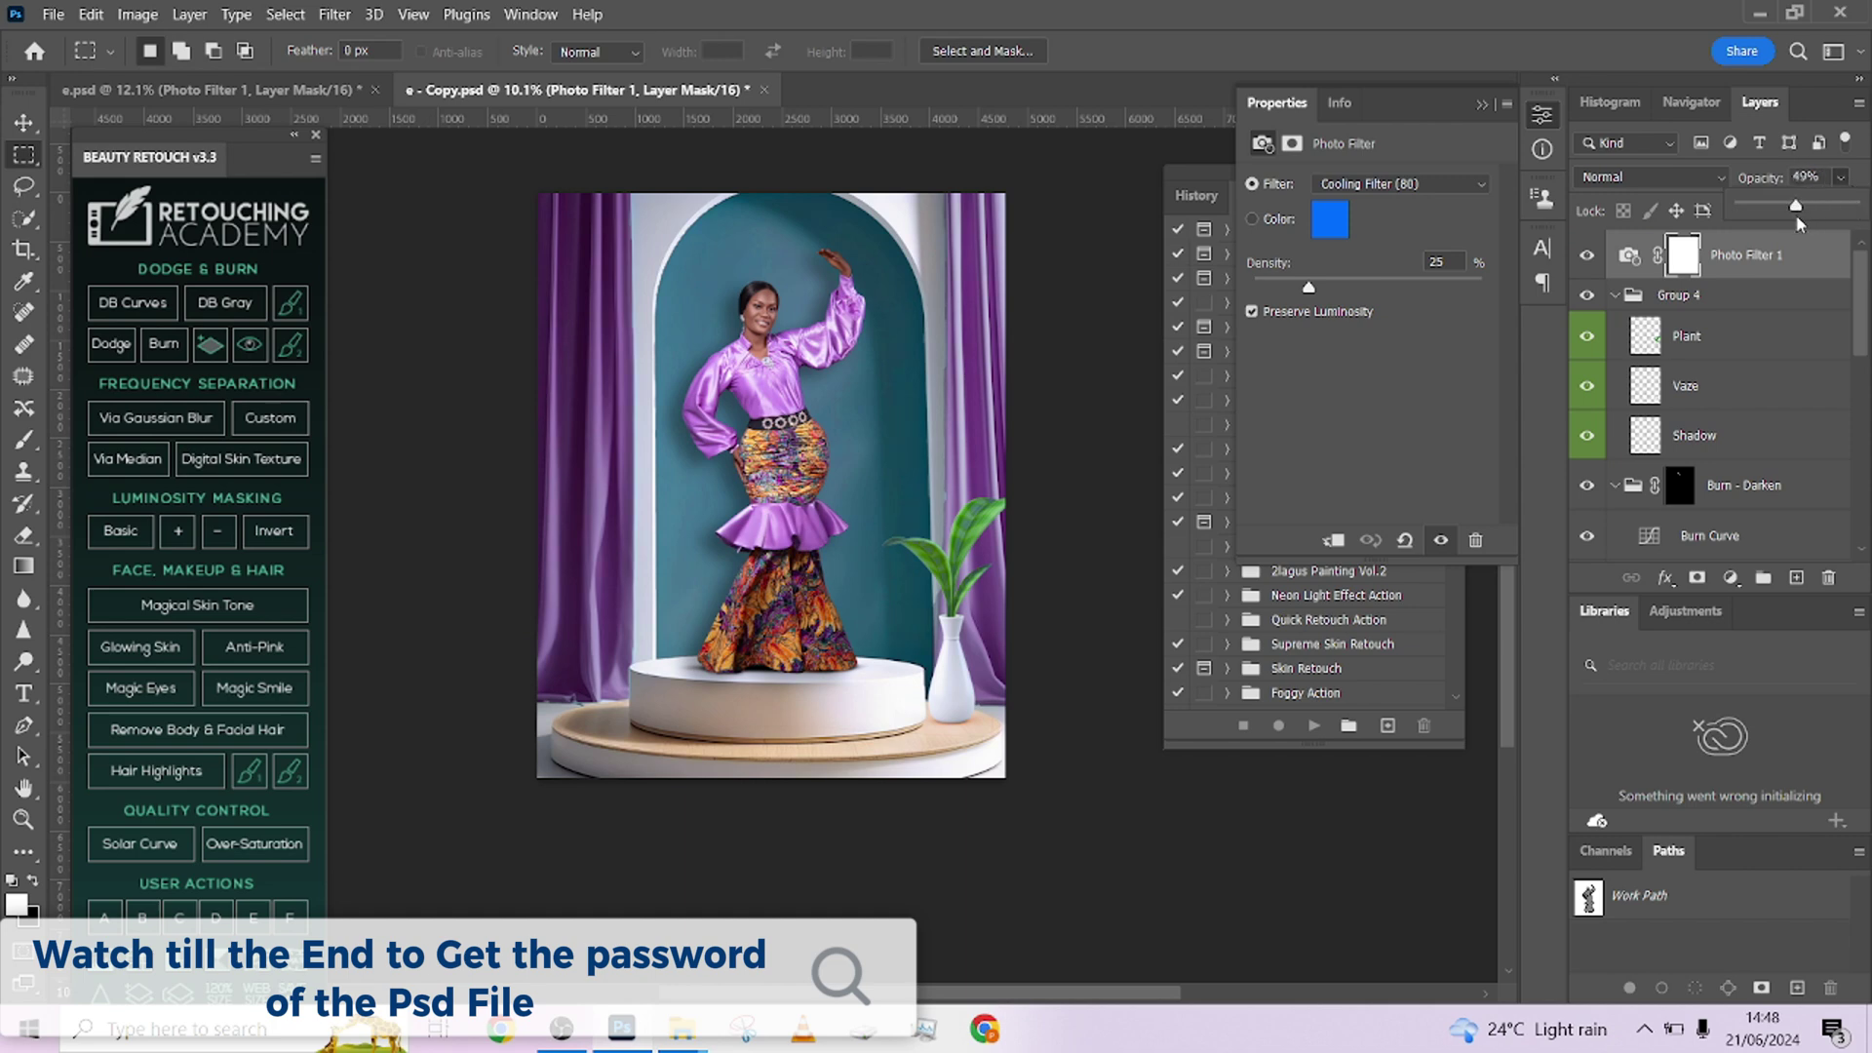
{"action": "left_click", "coordinate": [1818, 273]}
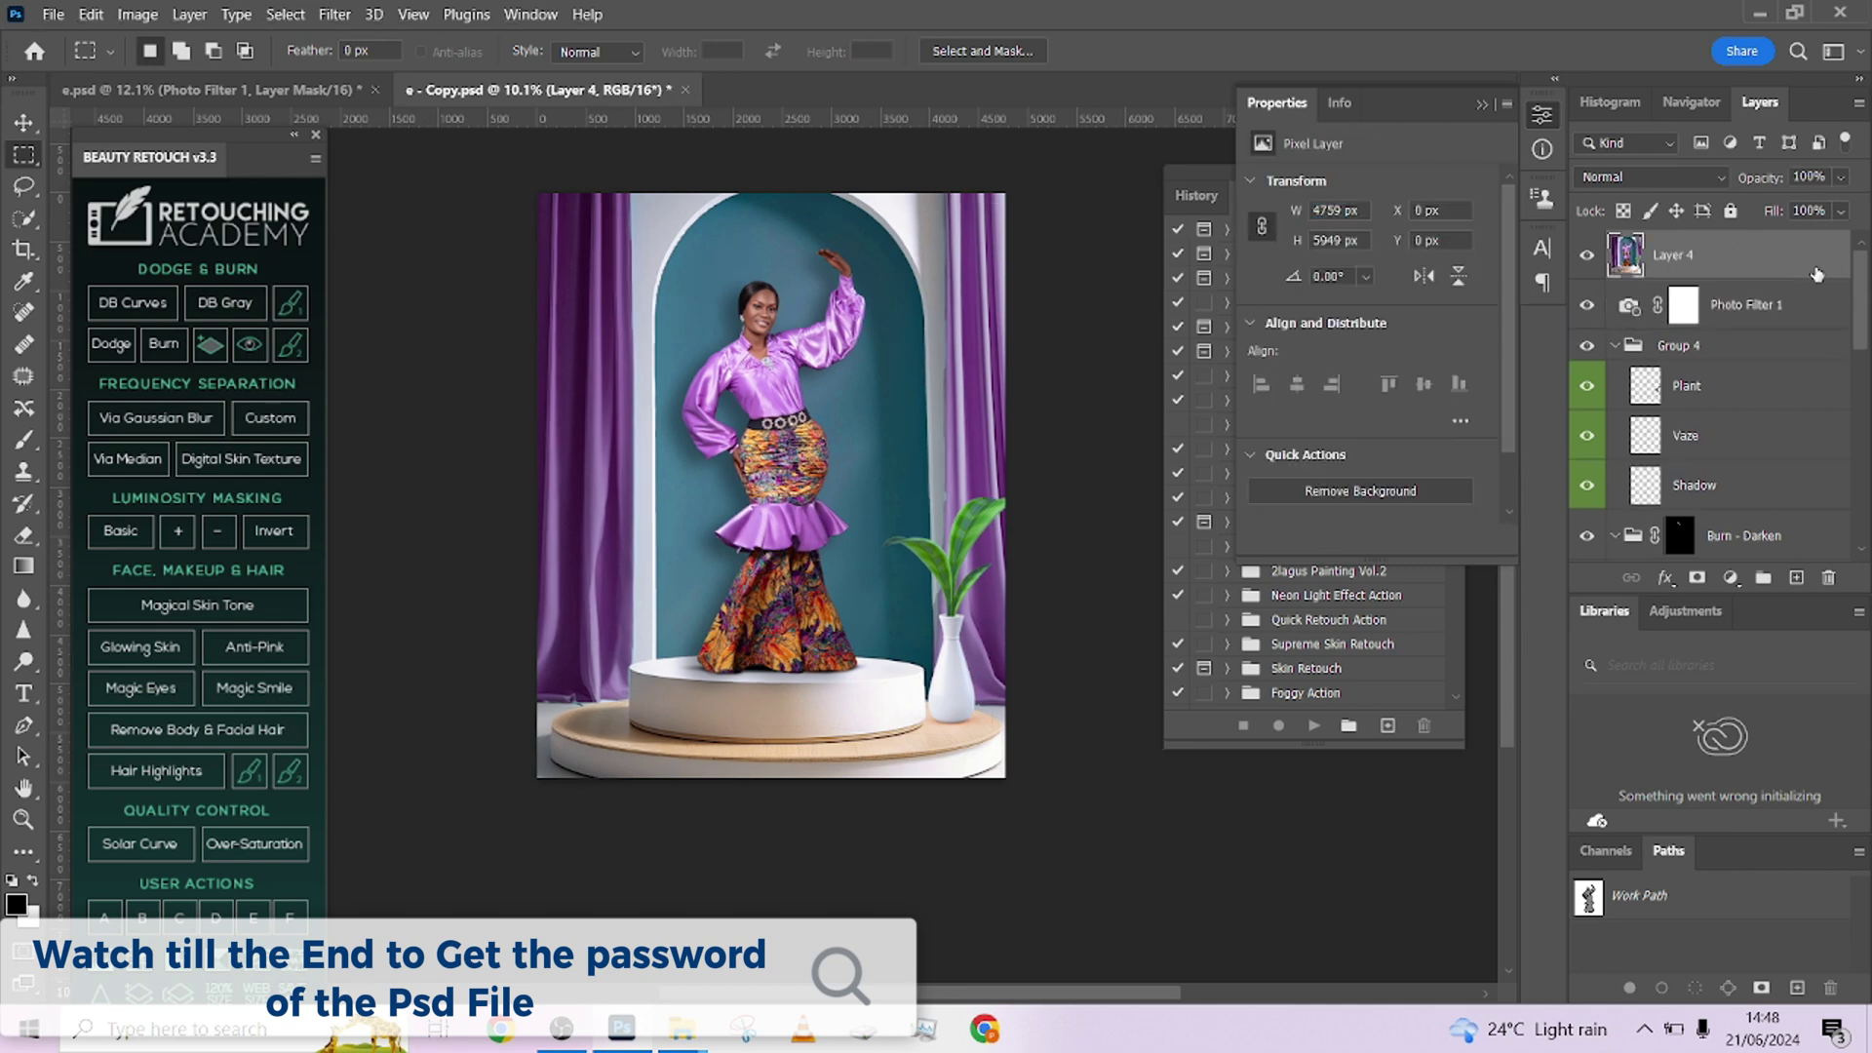
Step: Open Layer 4 in the Camera Raw Filter and add a vignette of -25 with its midpoint at 36
{"action": "left_click", "coordinate": [334, 14]}
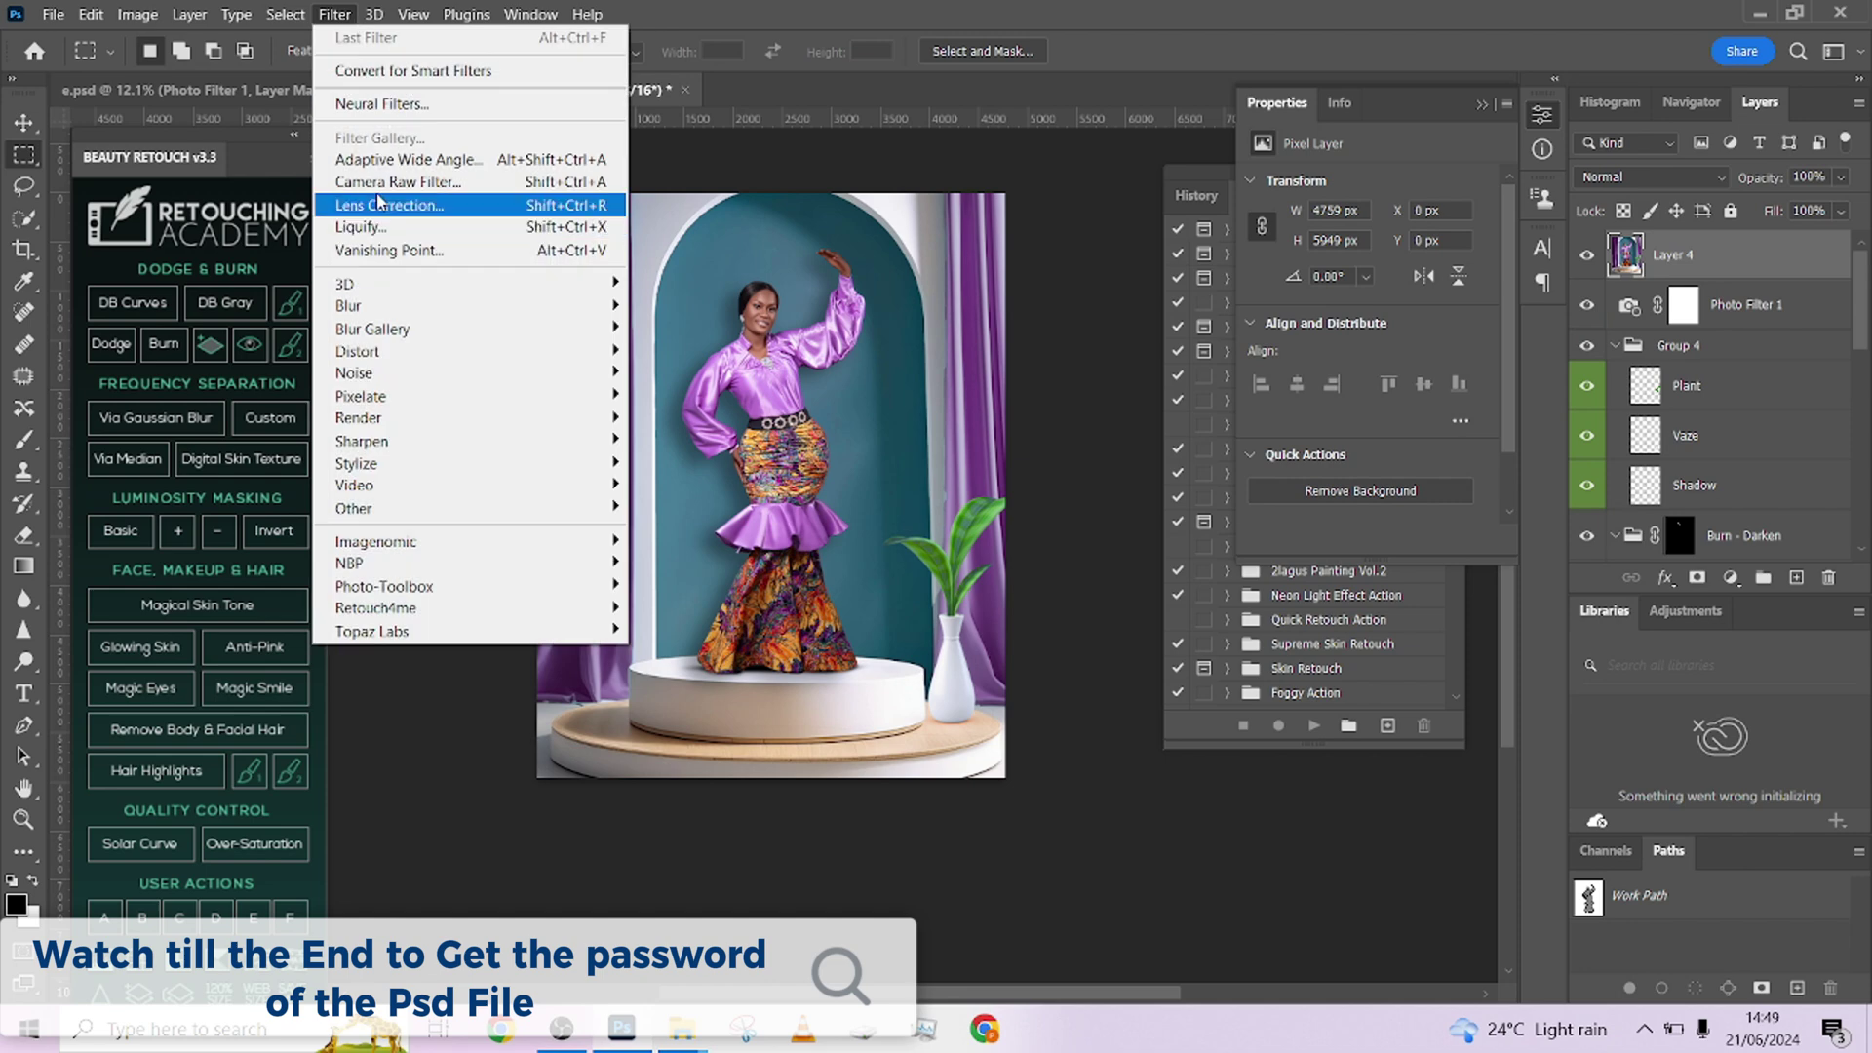
{"action": "left_click", "coordinate": [379, 203]}
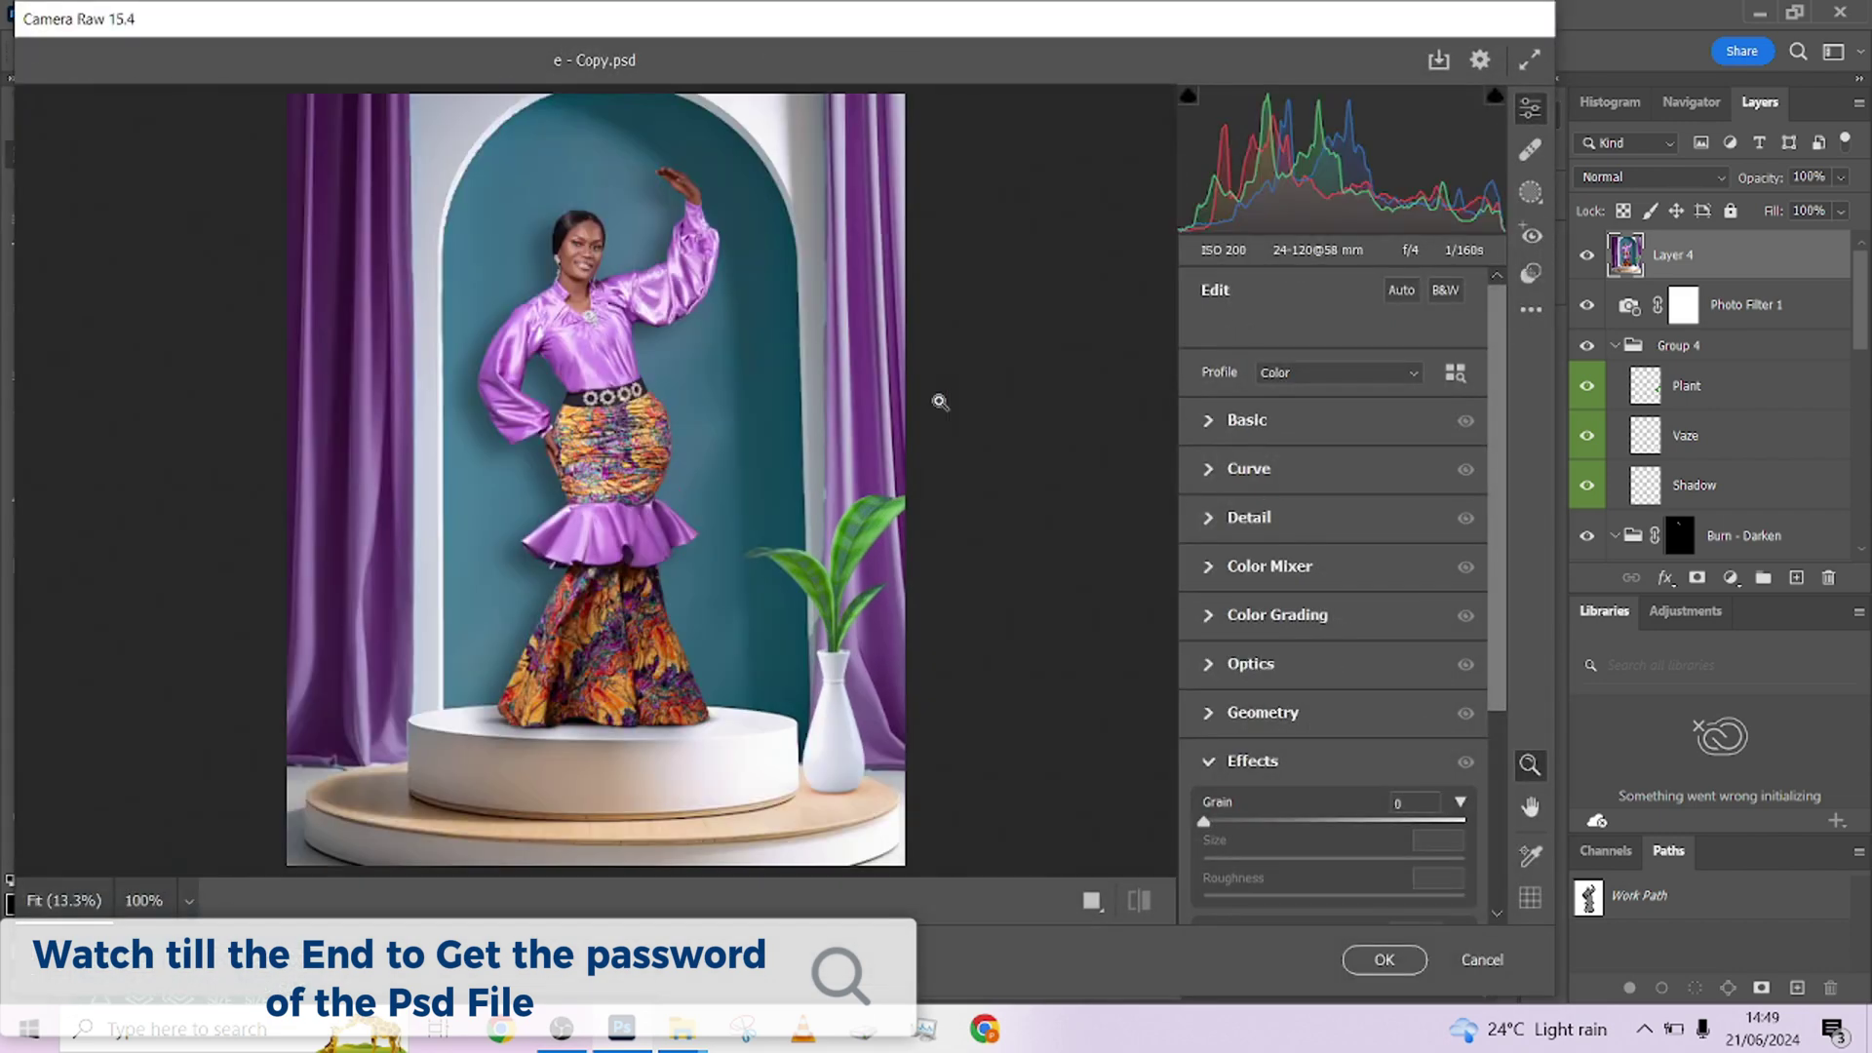
{"action": "left_click", "coordinate": [1228, 420]}
{"action": "scroll", "coordinate": [1294, 626], "scroll_direction": "down", "scroll_amount": 3}
{"action": "scroll", "coordinate": [1294, 626], "scroll_direction": "down", "scroll_amount": 3}
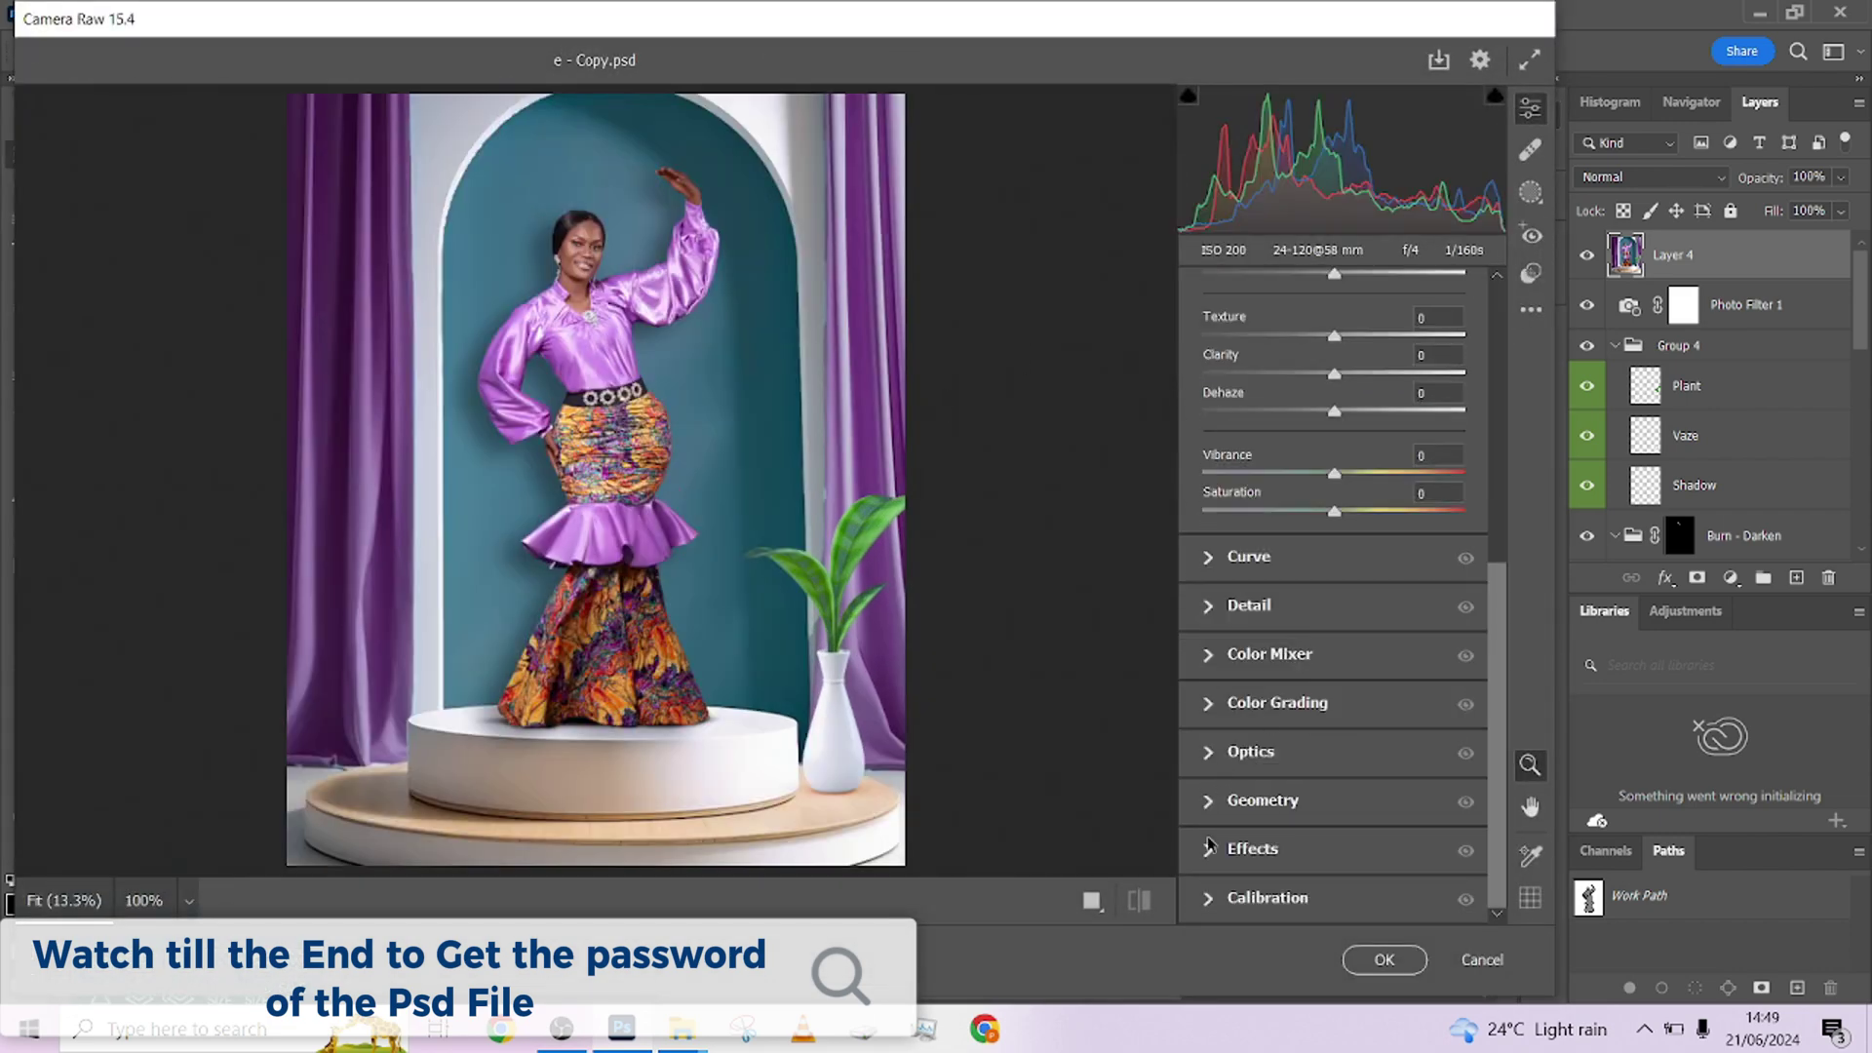
{"action": "left_click", "coordinate": [1323, 773]}
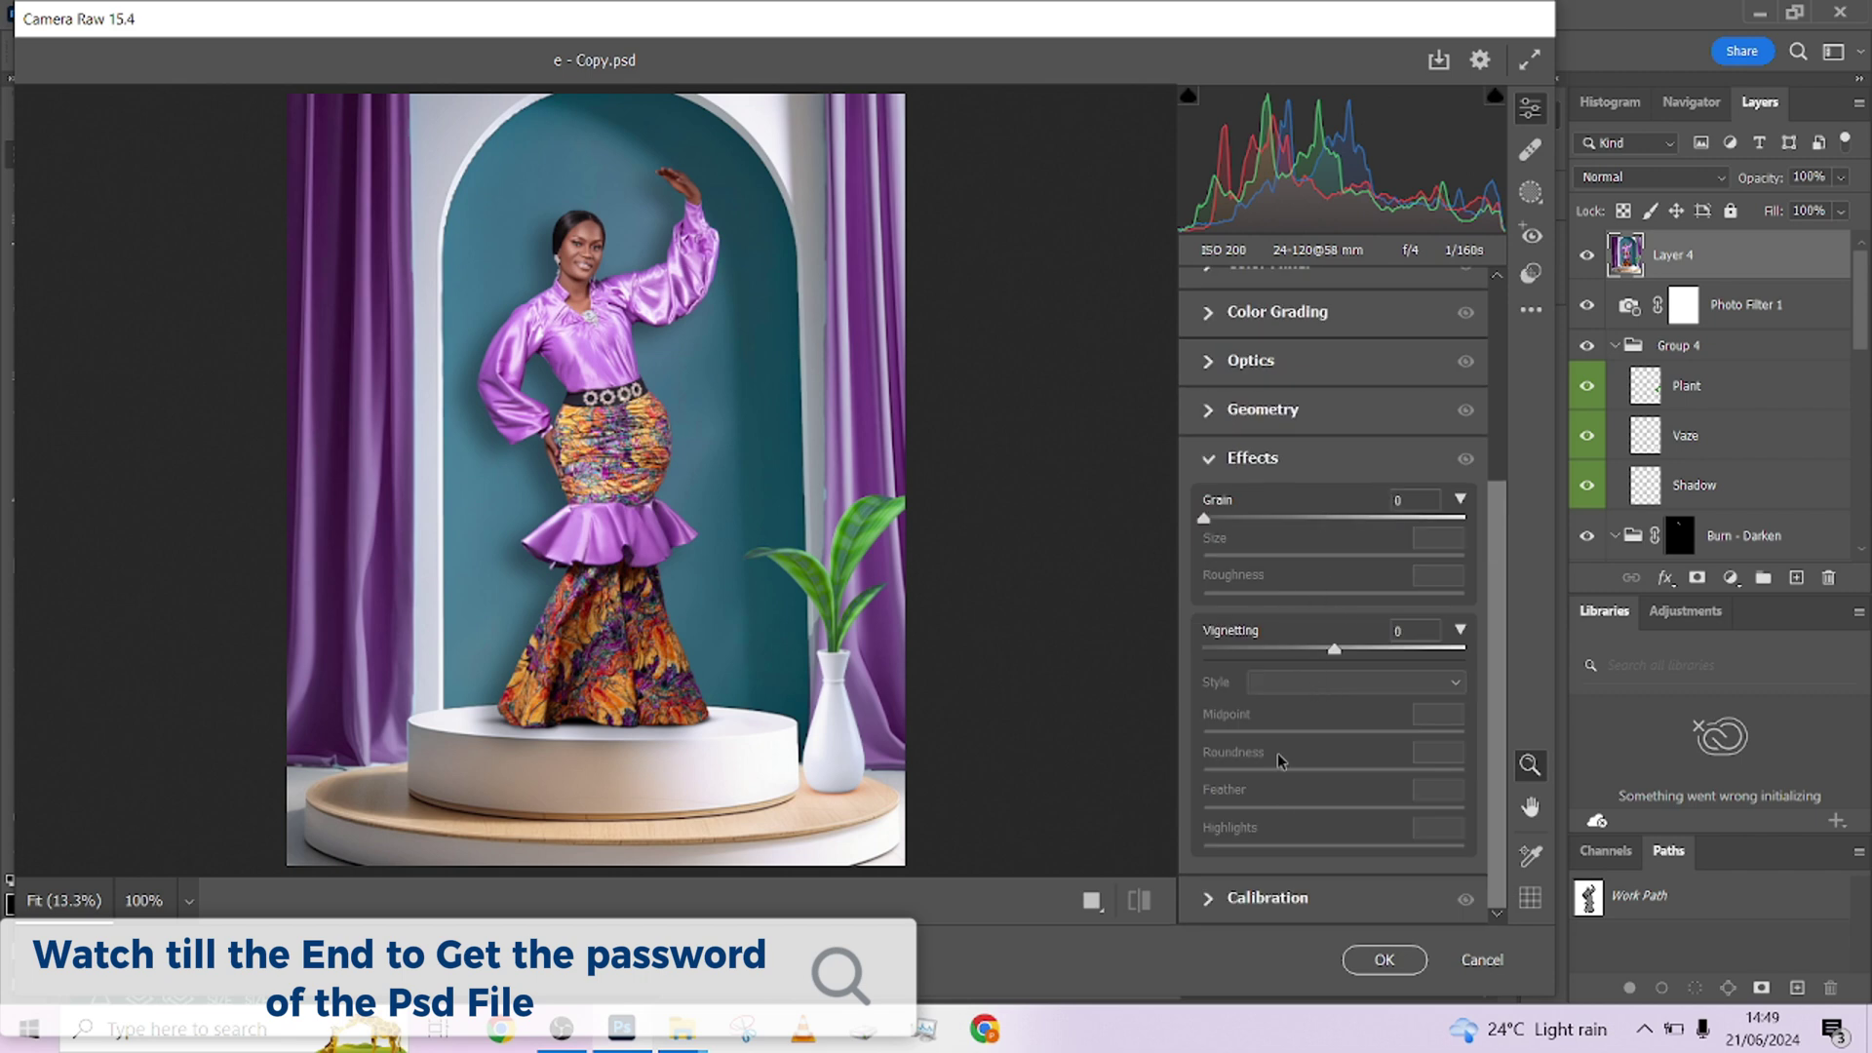
{"action": "left_click", "coordinate": [1211, 898]}
{"action": "scroll", "coordinate": [1230, 395], "scroll_direction": "up", "scroll_amount": 5}
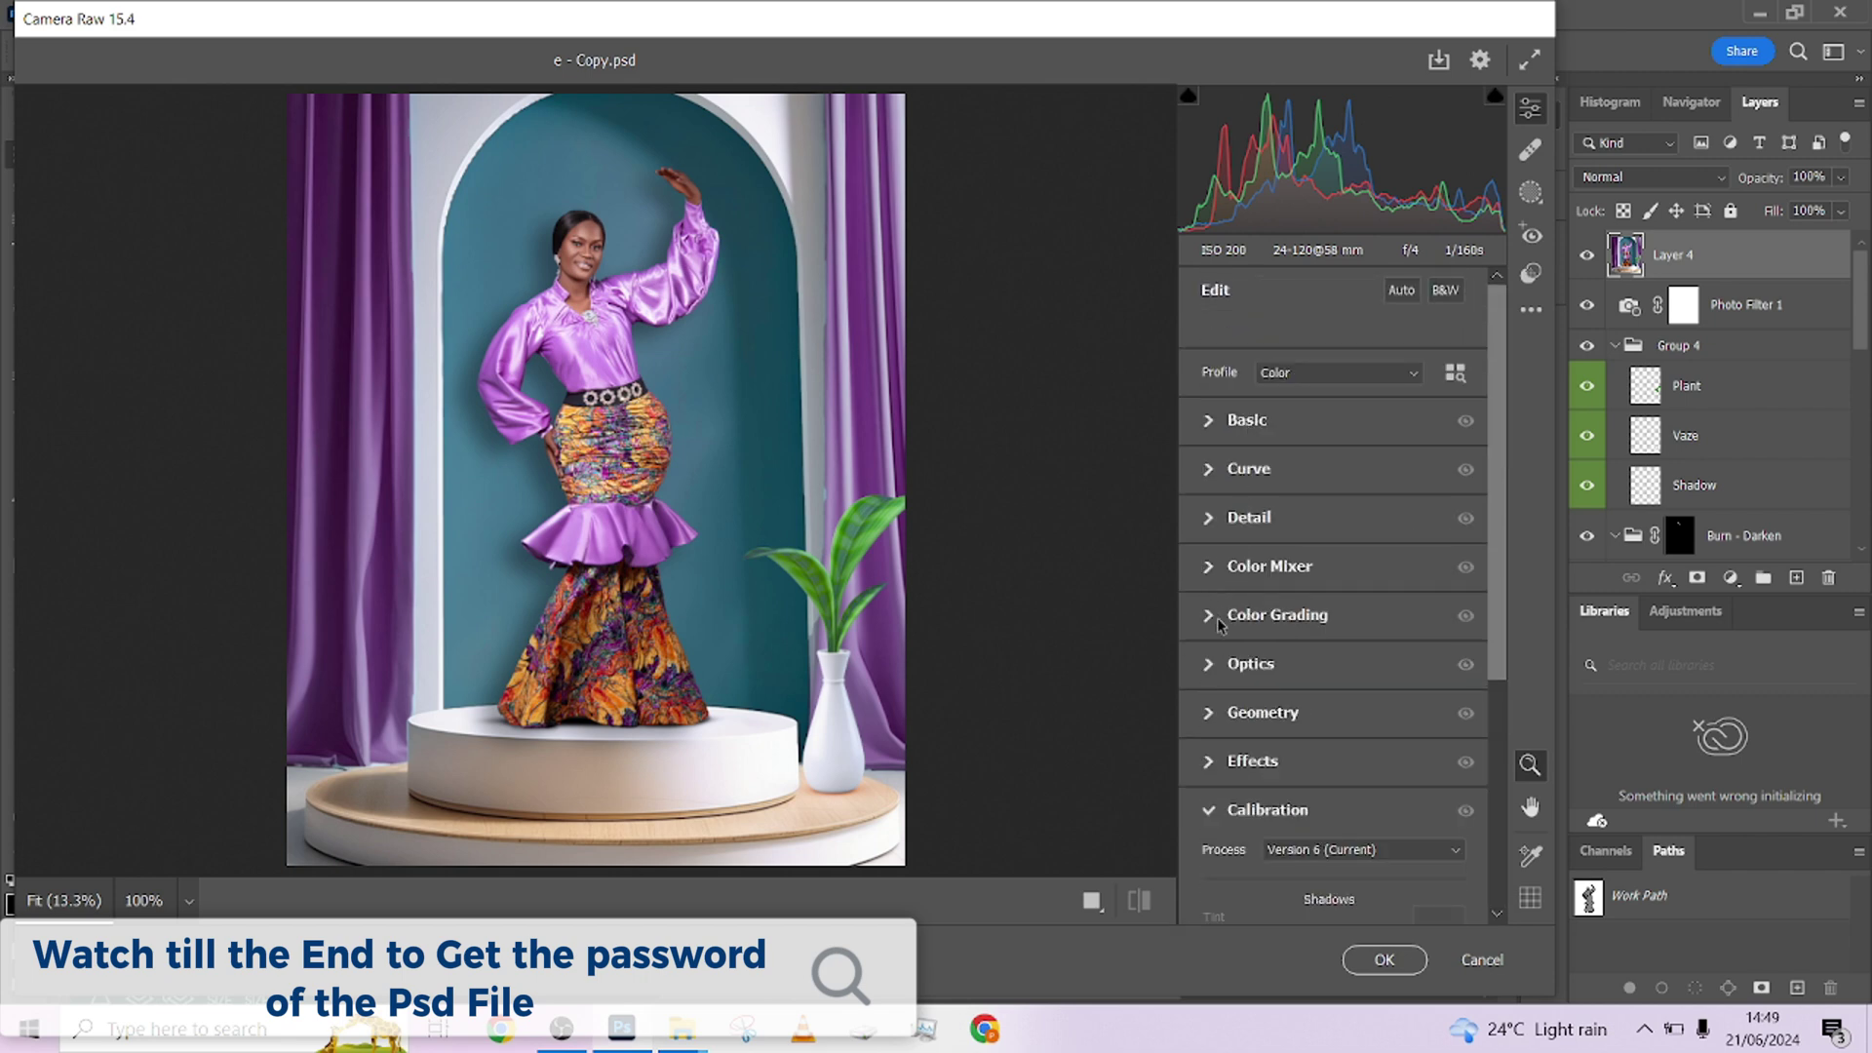
{"action": "left_click", "coordinate": [1221, 769]}
{"action": "left_click_drag", "start_coordinate": [1309, 651], "coordinate": [1294, 655]}
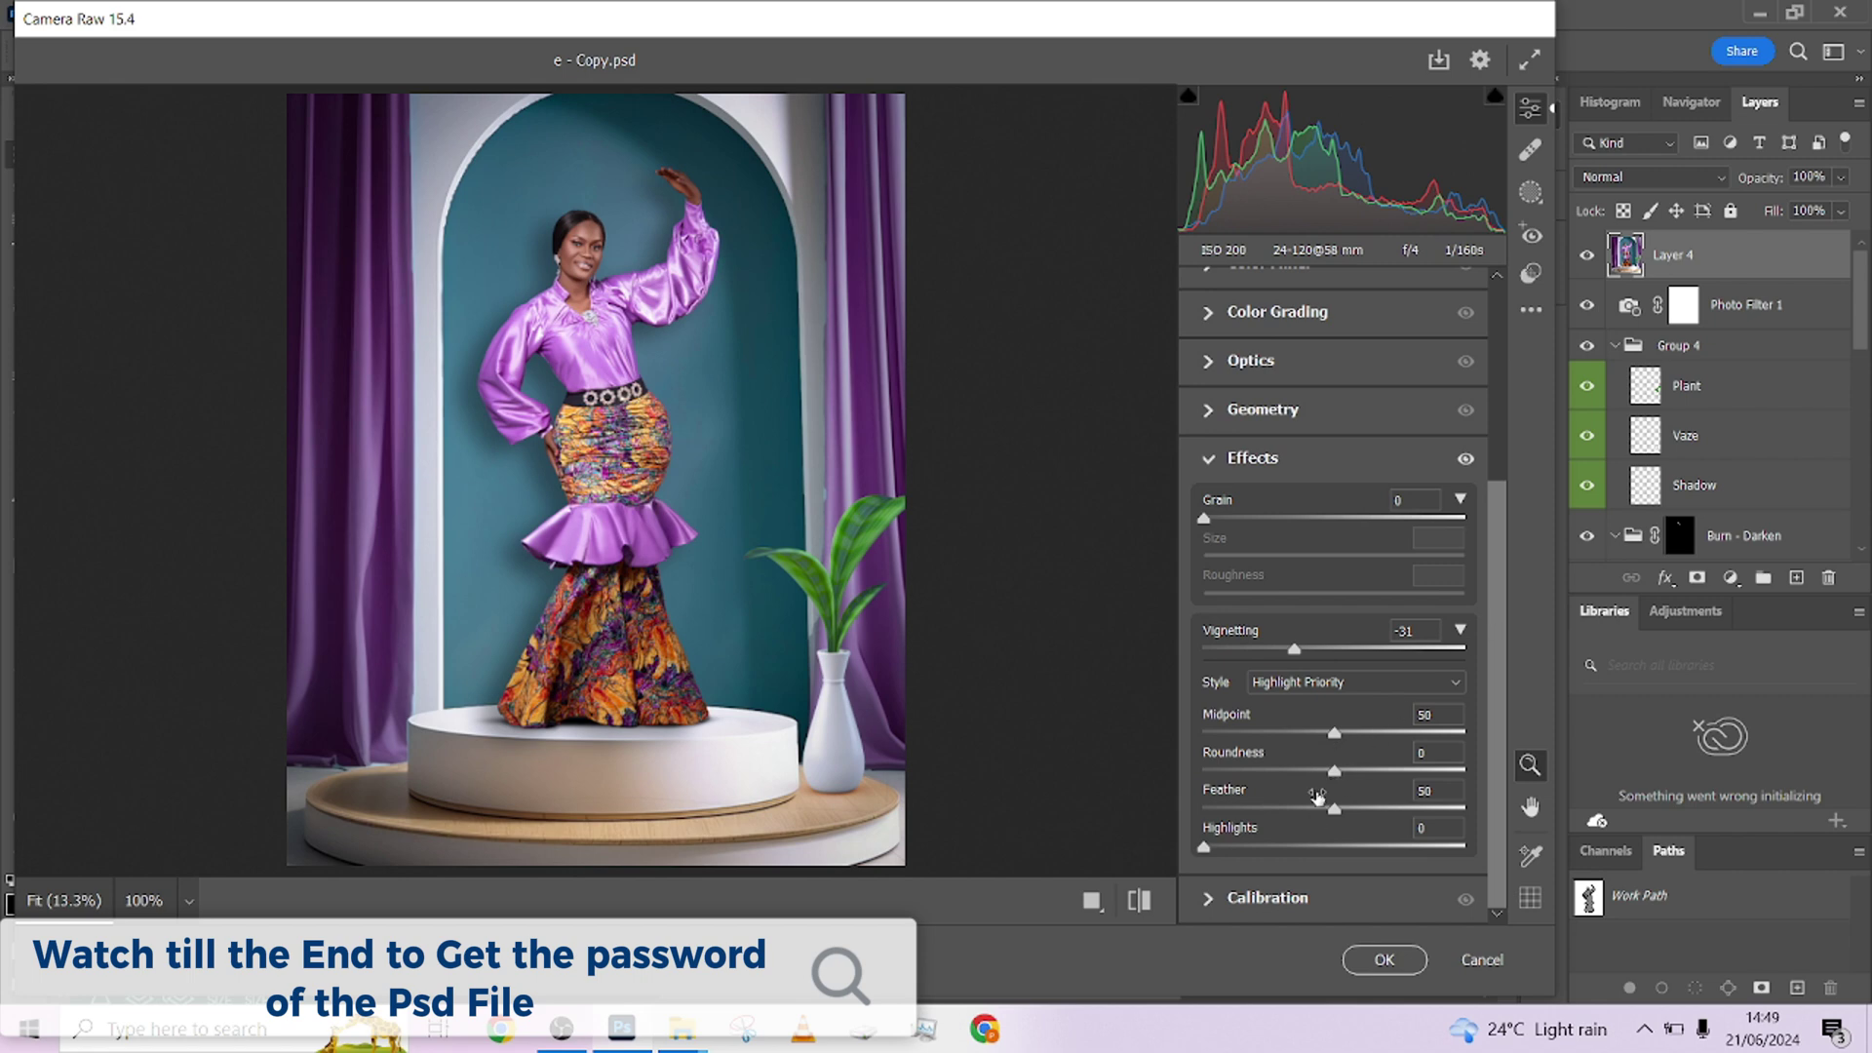
{"action": "left_click_drag", "start_coordinate": [1334, 732], "coordinate": [1298, 738]}
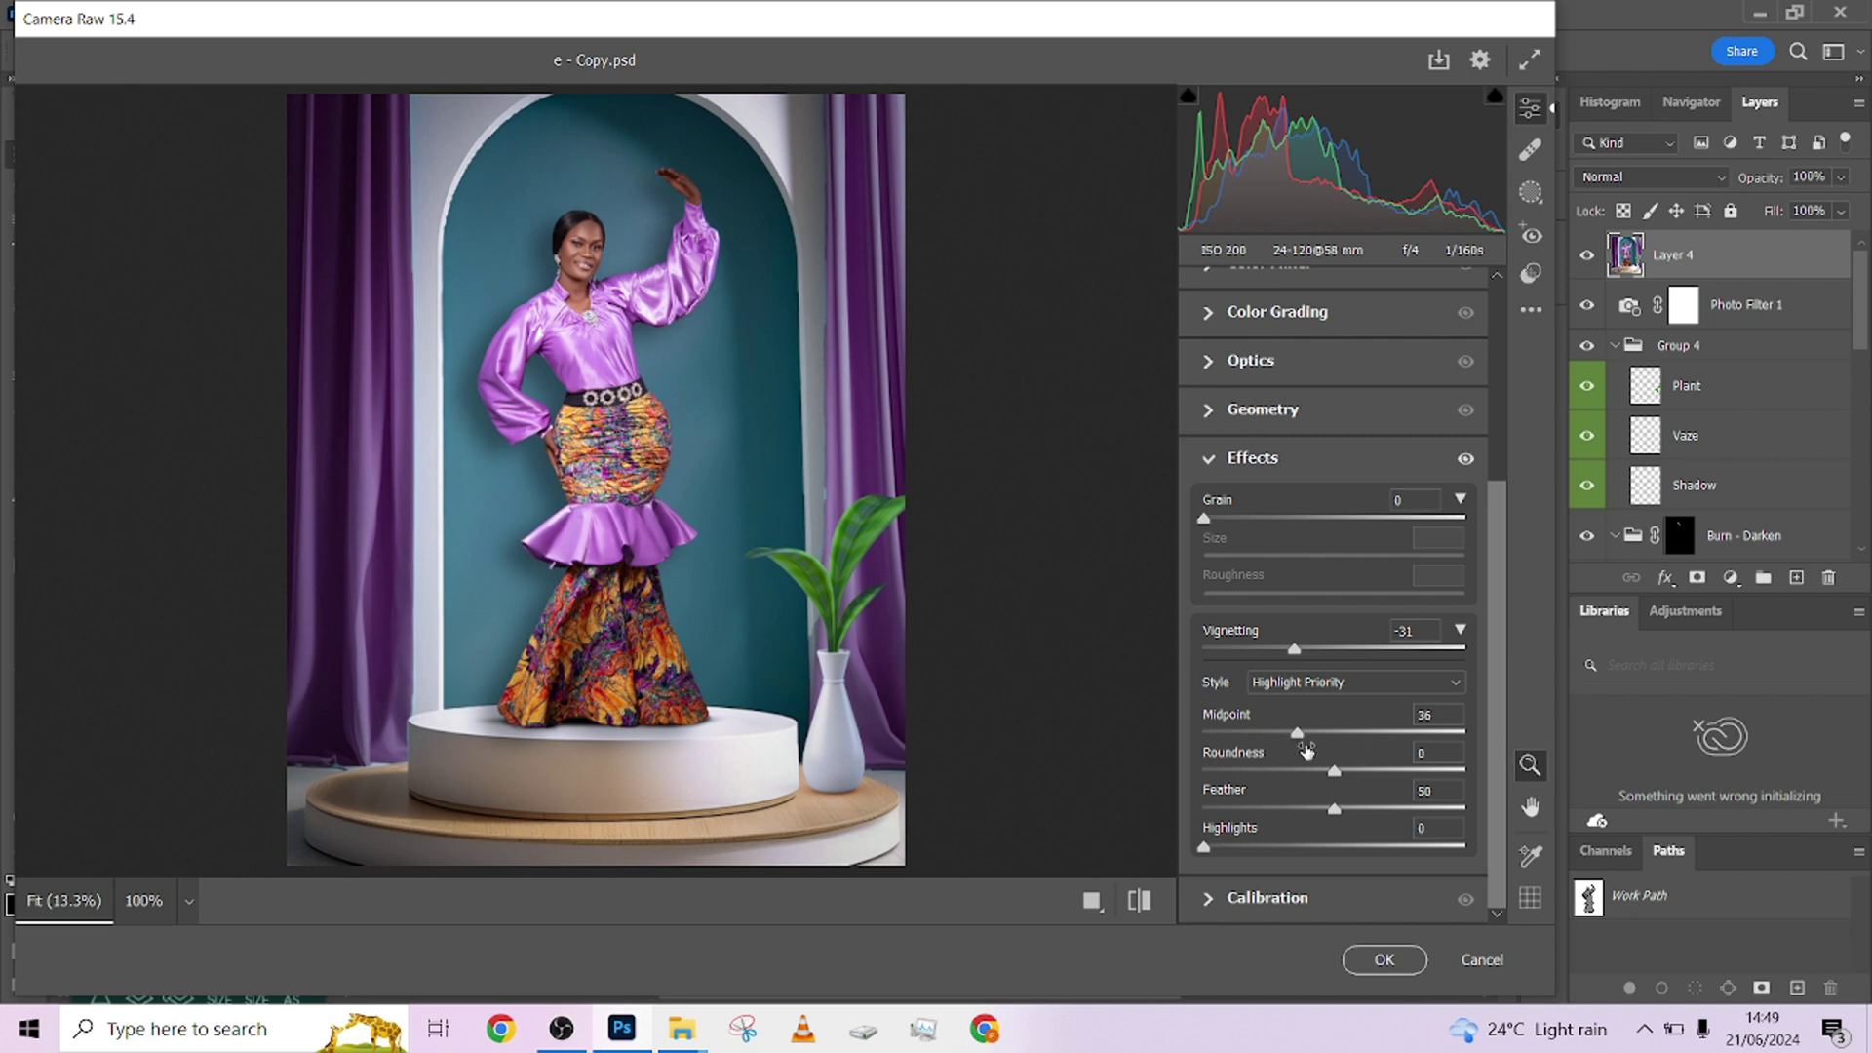
{"action": "left_click_drag", "start_coordinate": [1301, 649], "coordinate": [1300, 650]}
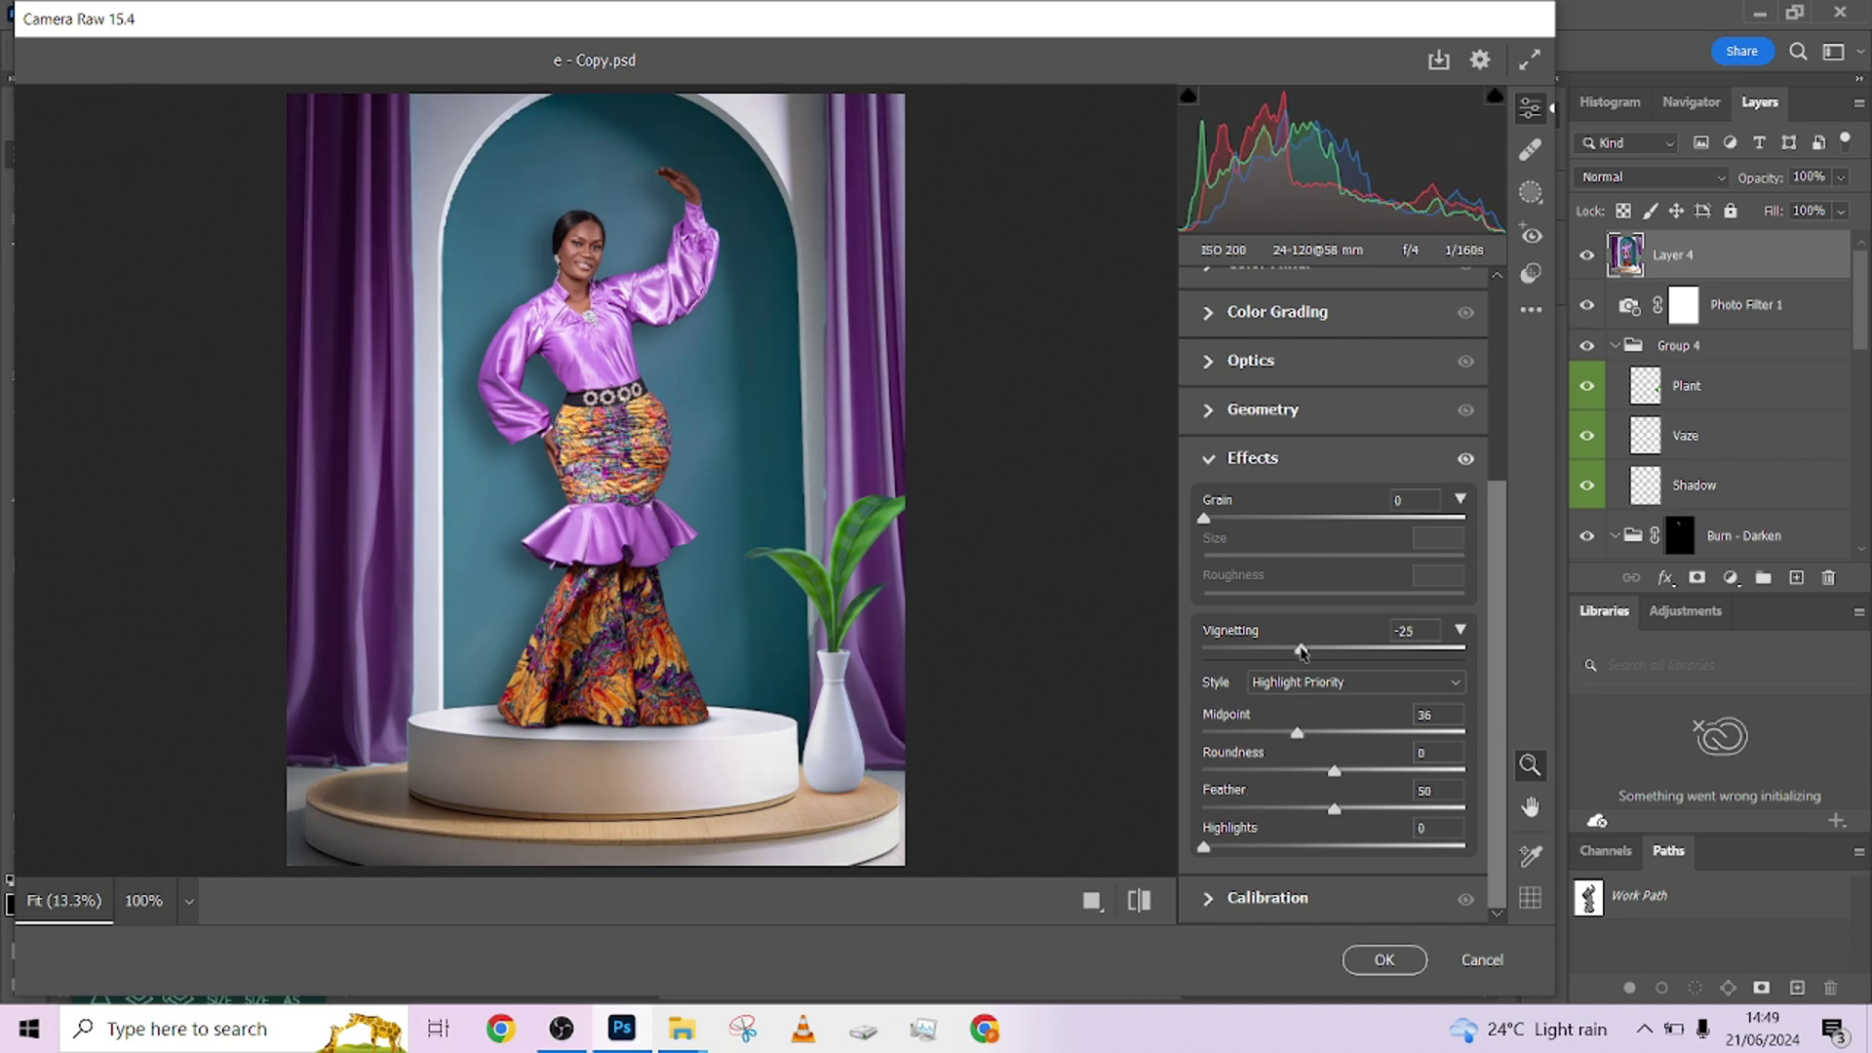
Step: Set Highlights +41, Shadows -14, Whites +20, Vibrance +38 and Exposure +0.15, and apply the Camera Raw Filter to Layer 4
{"action": "scroll", "coordinate": [1335, 381], "scroll_direction": "up", "scroll_amount": 5}
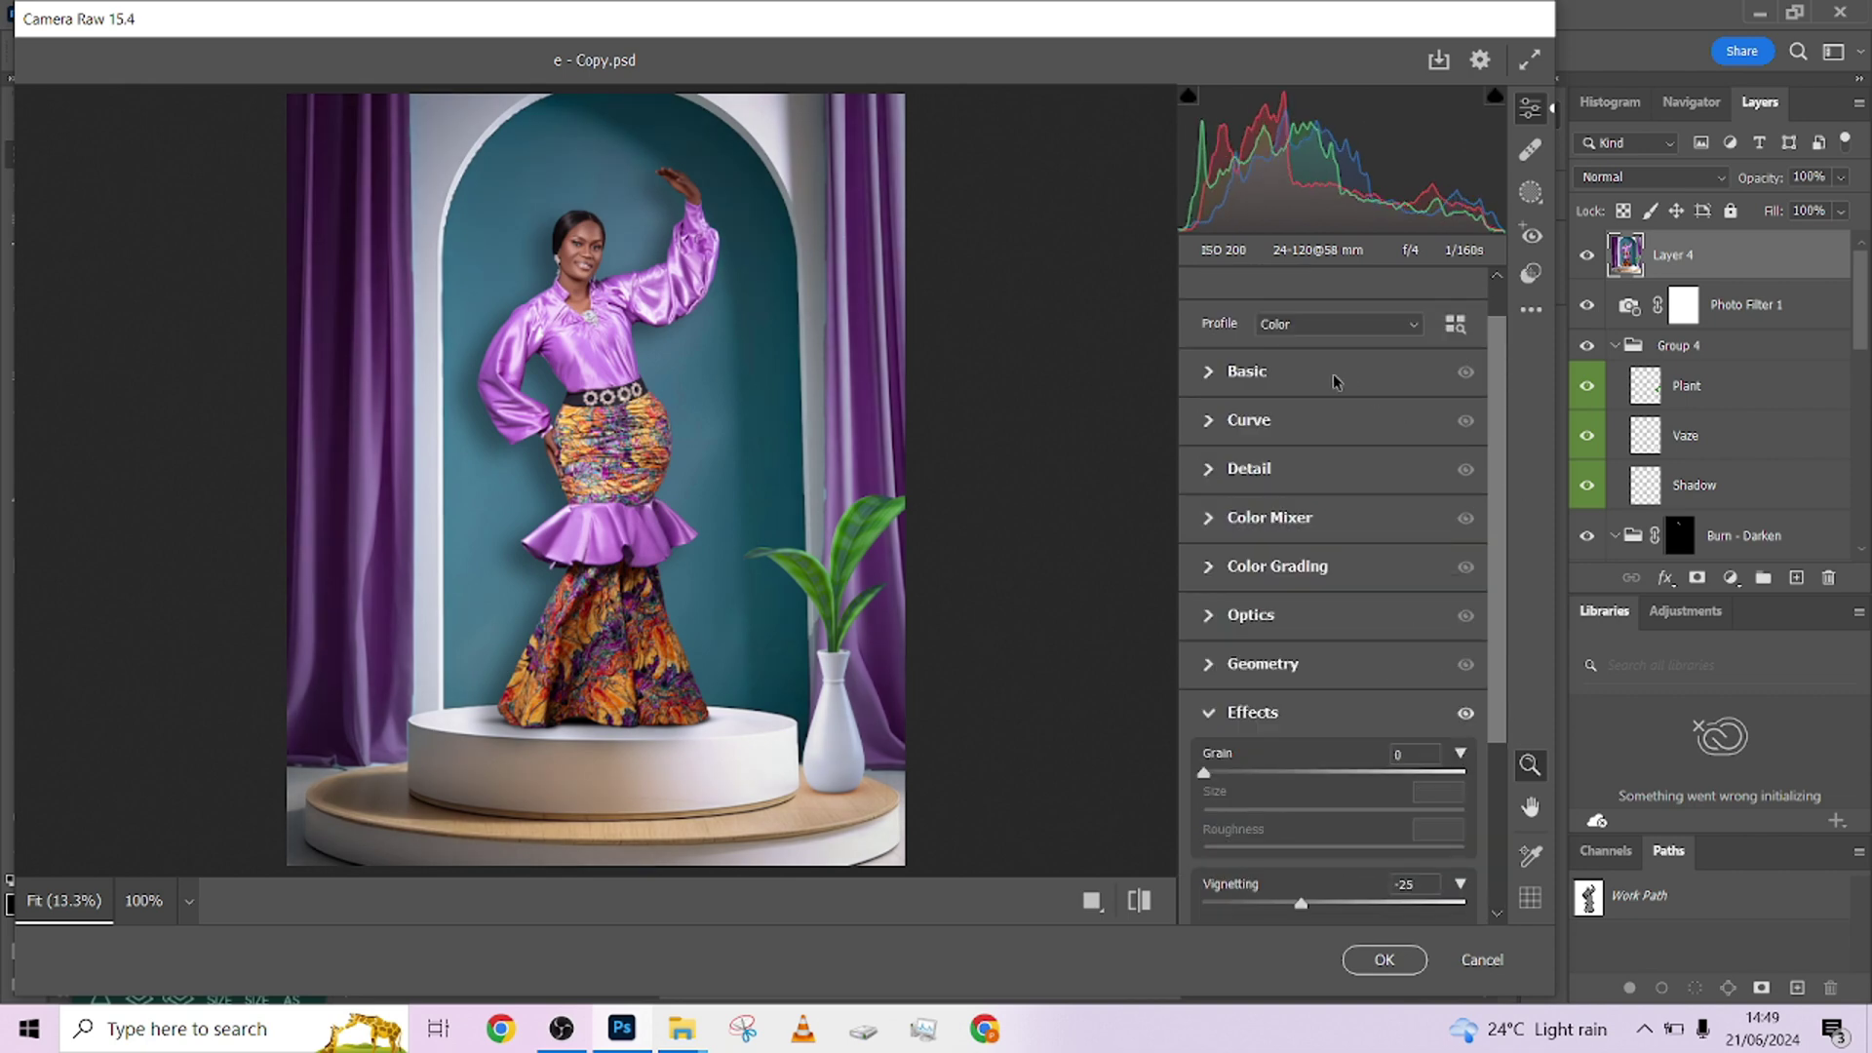
{"action": "left_click", "coordinate": [1248, 380]}
{"action": "mouse_move", "coordinate": [1362, 570]}
{"action": "left_mouse_down"}
{"action": "mouse_move", "coordinate": [1404, 564]}
{"action": "mouse_move", "coordinate": [1233, 564]}
{"action": "mouse_move", "coordinate": [1417, 564]}
{"action": "mouse_move", "coordinate": [1387, 563]}
{"action": "left_mouse_up"}
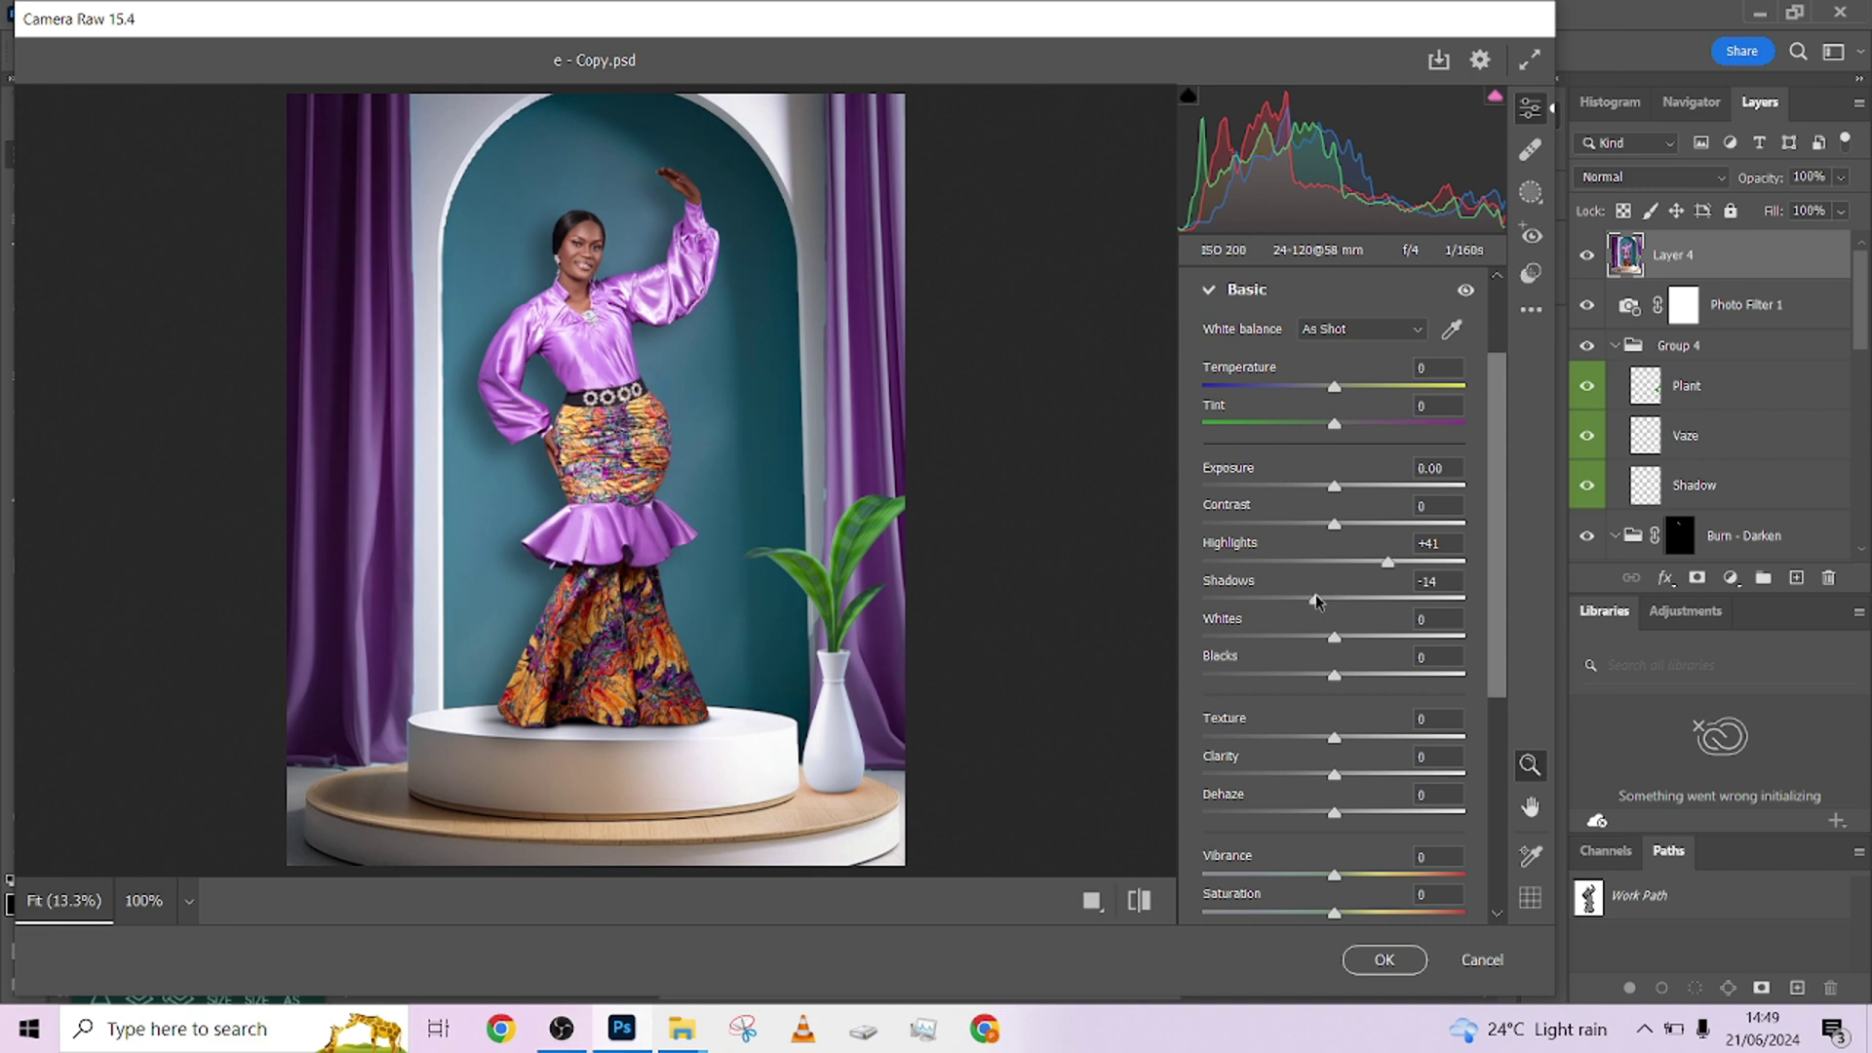
{"action": "left_click_drag", "start_coordinate": [1333, 638], "coordinate": [1359, 640]}
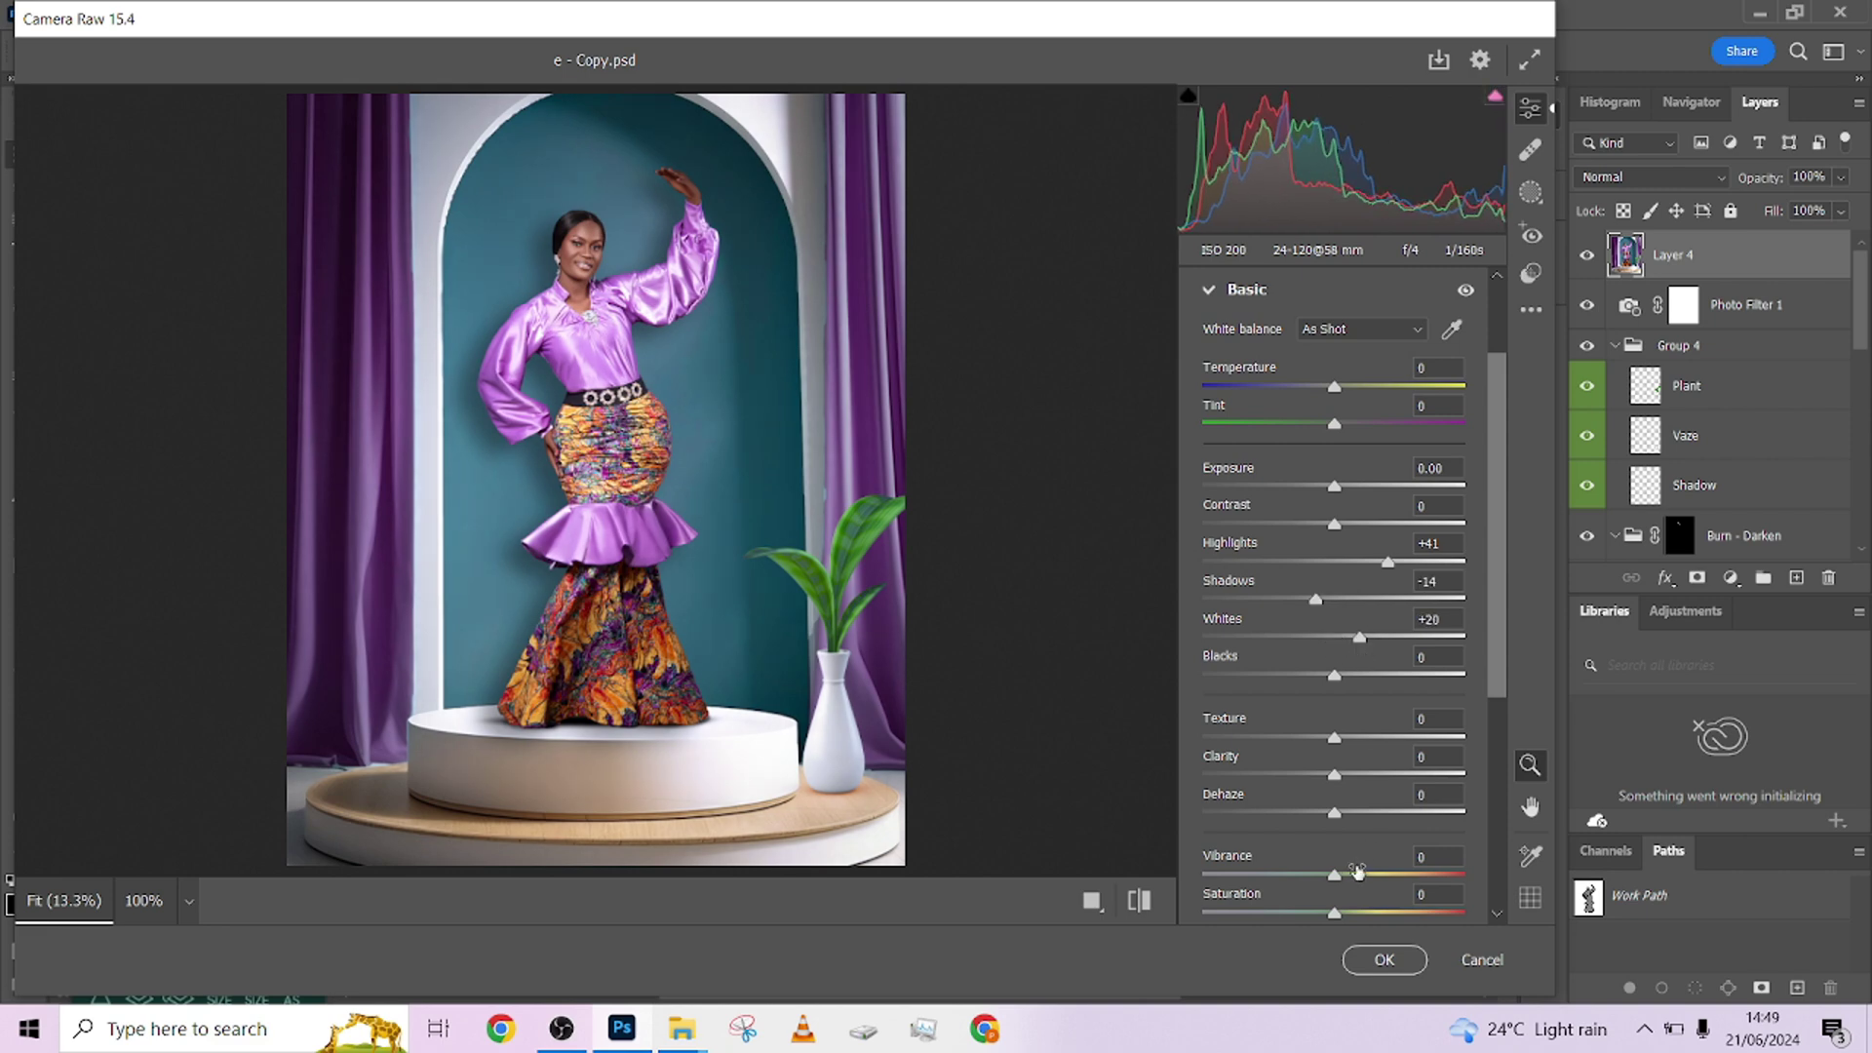
{"action": "left_click_drag", "start_coordinate": [1357, 871], "coordinate": [1385, 875]}
{"action": "scroll", "coordinate": [711, 531], "scroll_direction": "down", "scroll_amount": 1}
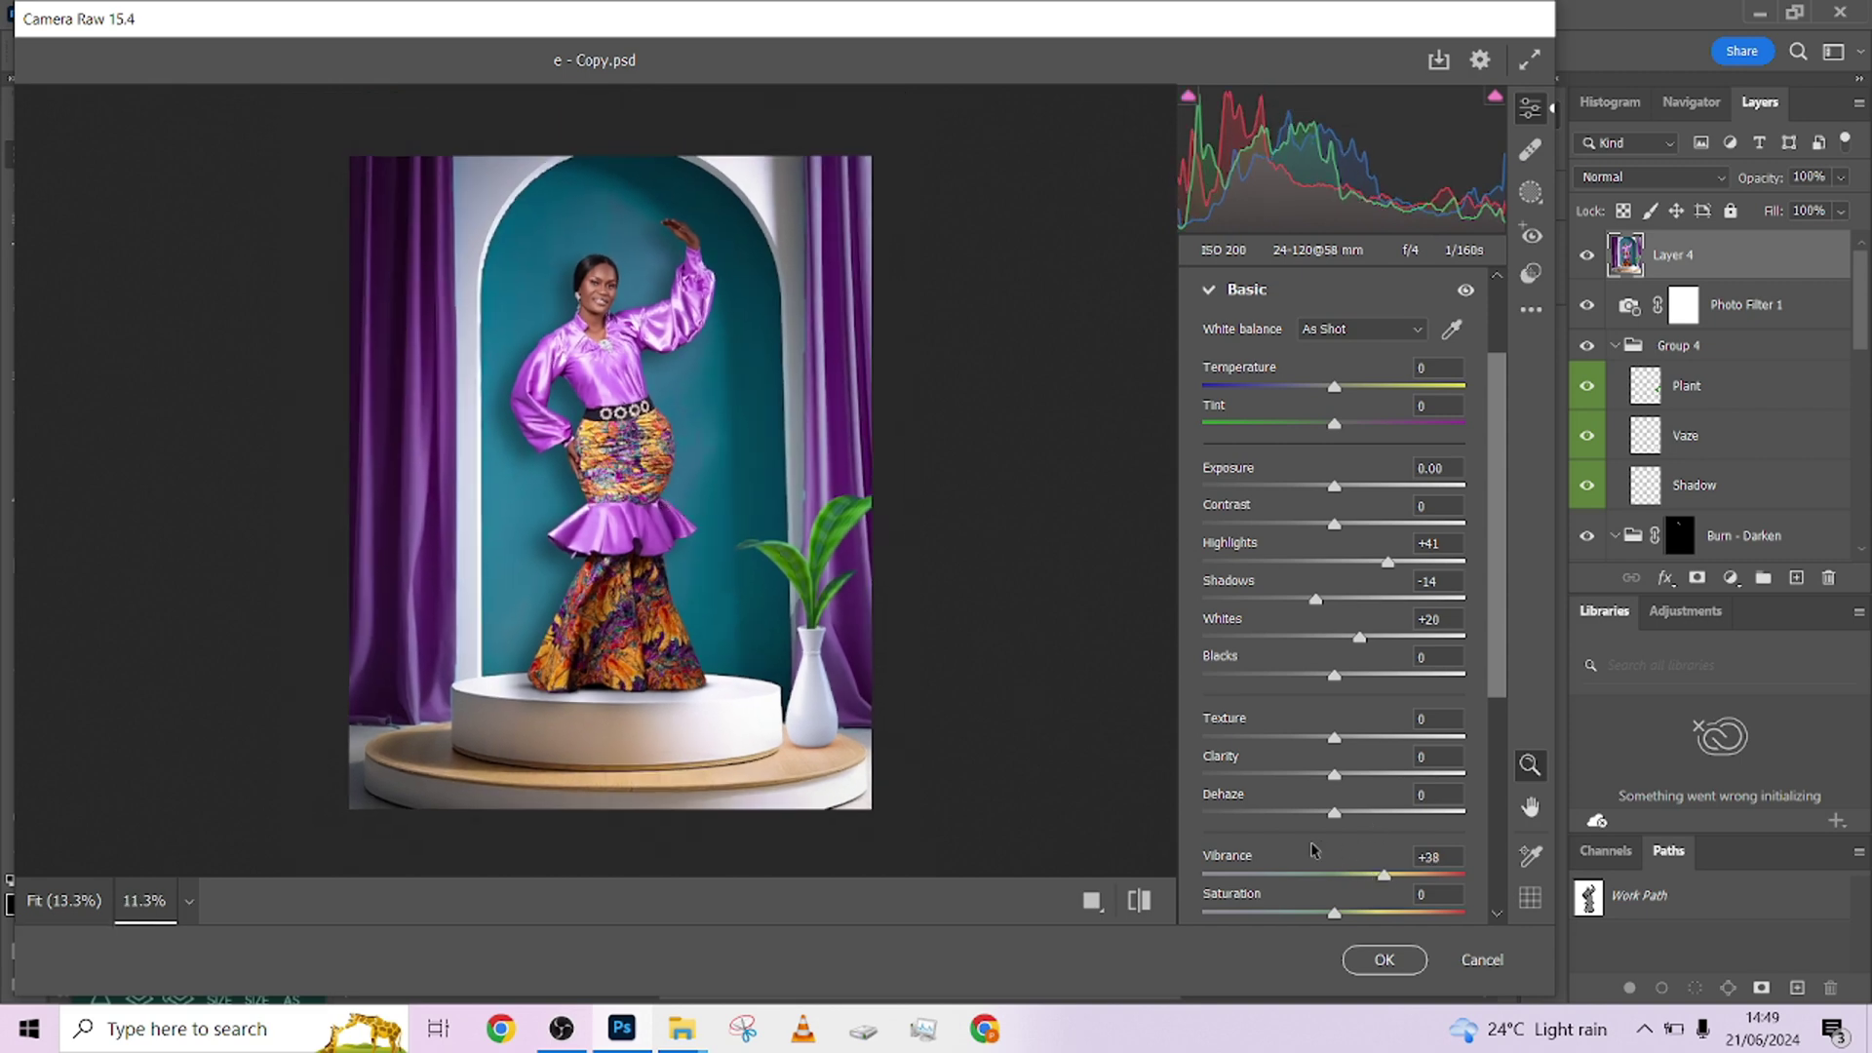
{"action": "left_click_drag", "start_coordinate": [1334, 486], "coordinate": [1337, 490]}
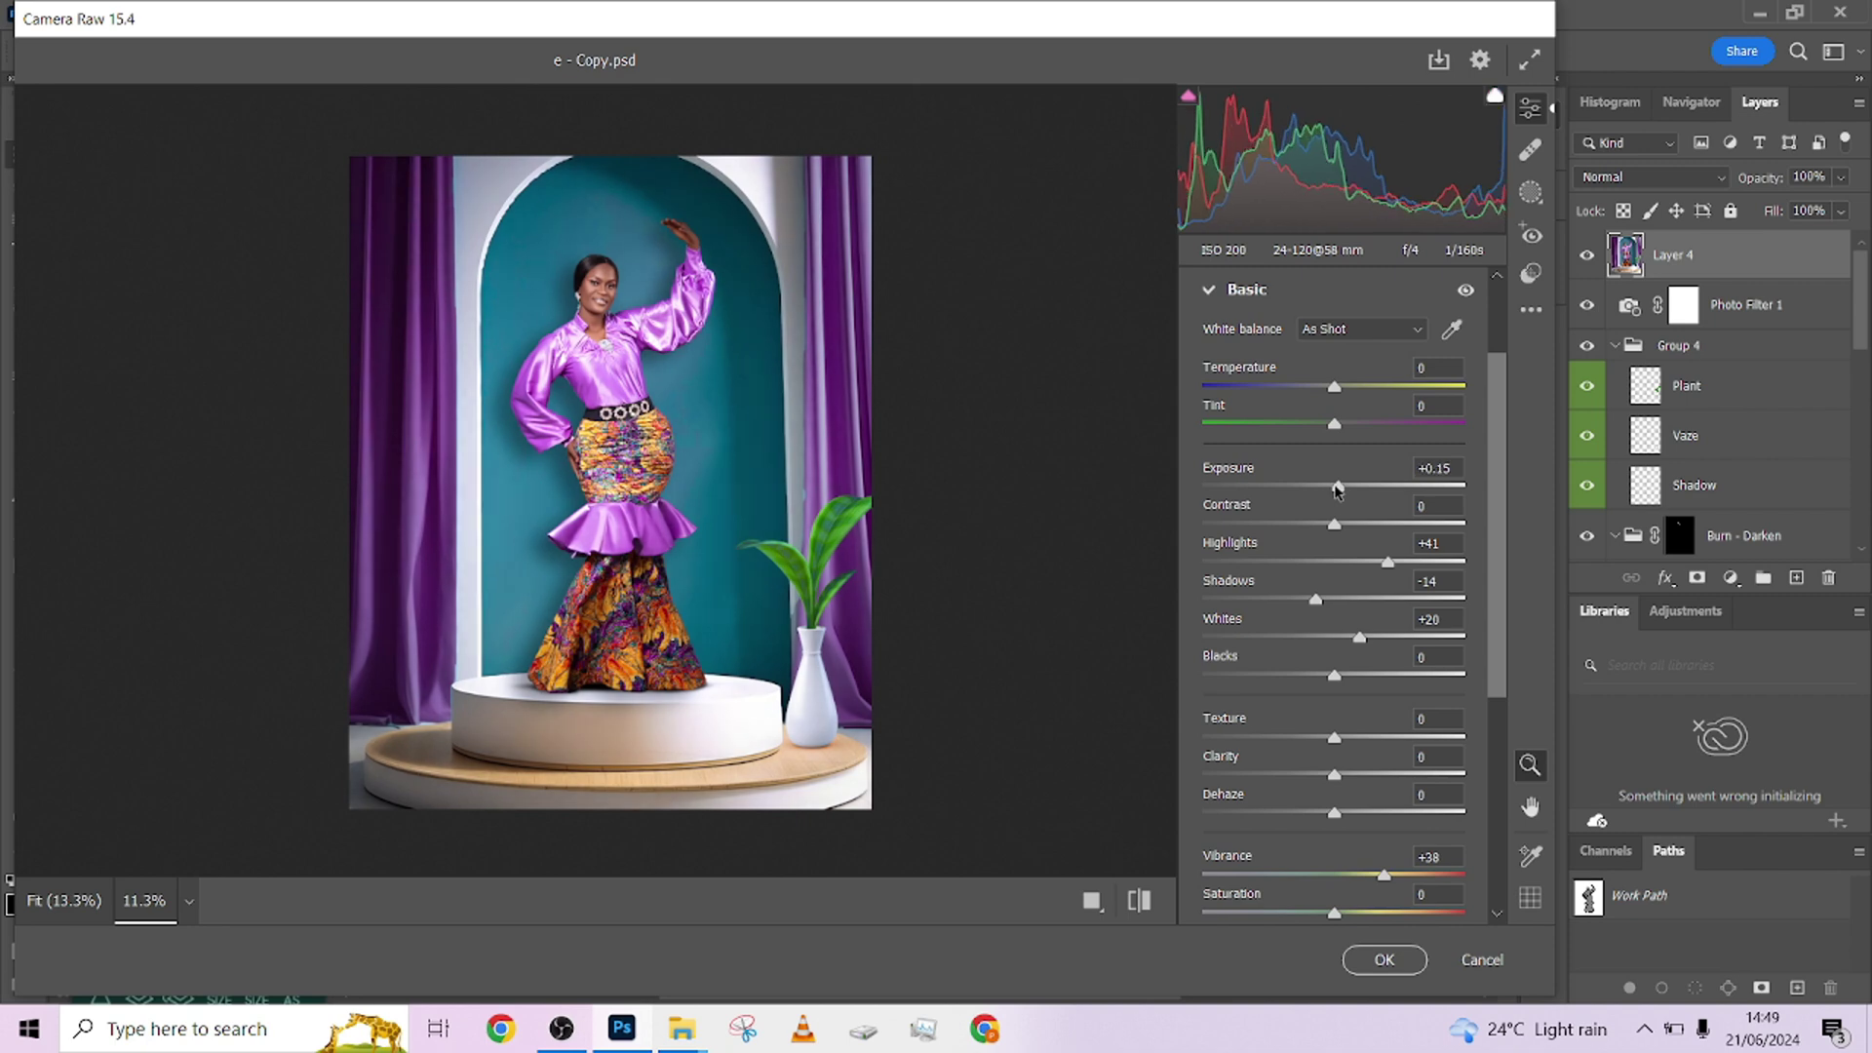
{"action": "left_click", "coordinate": [1384, 959]}
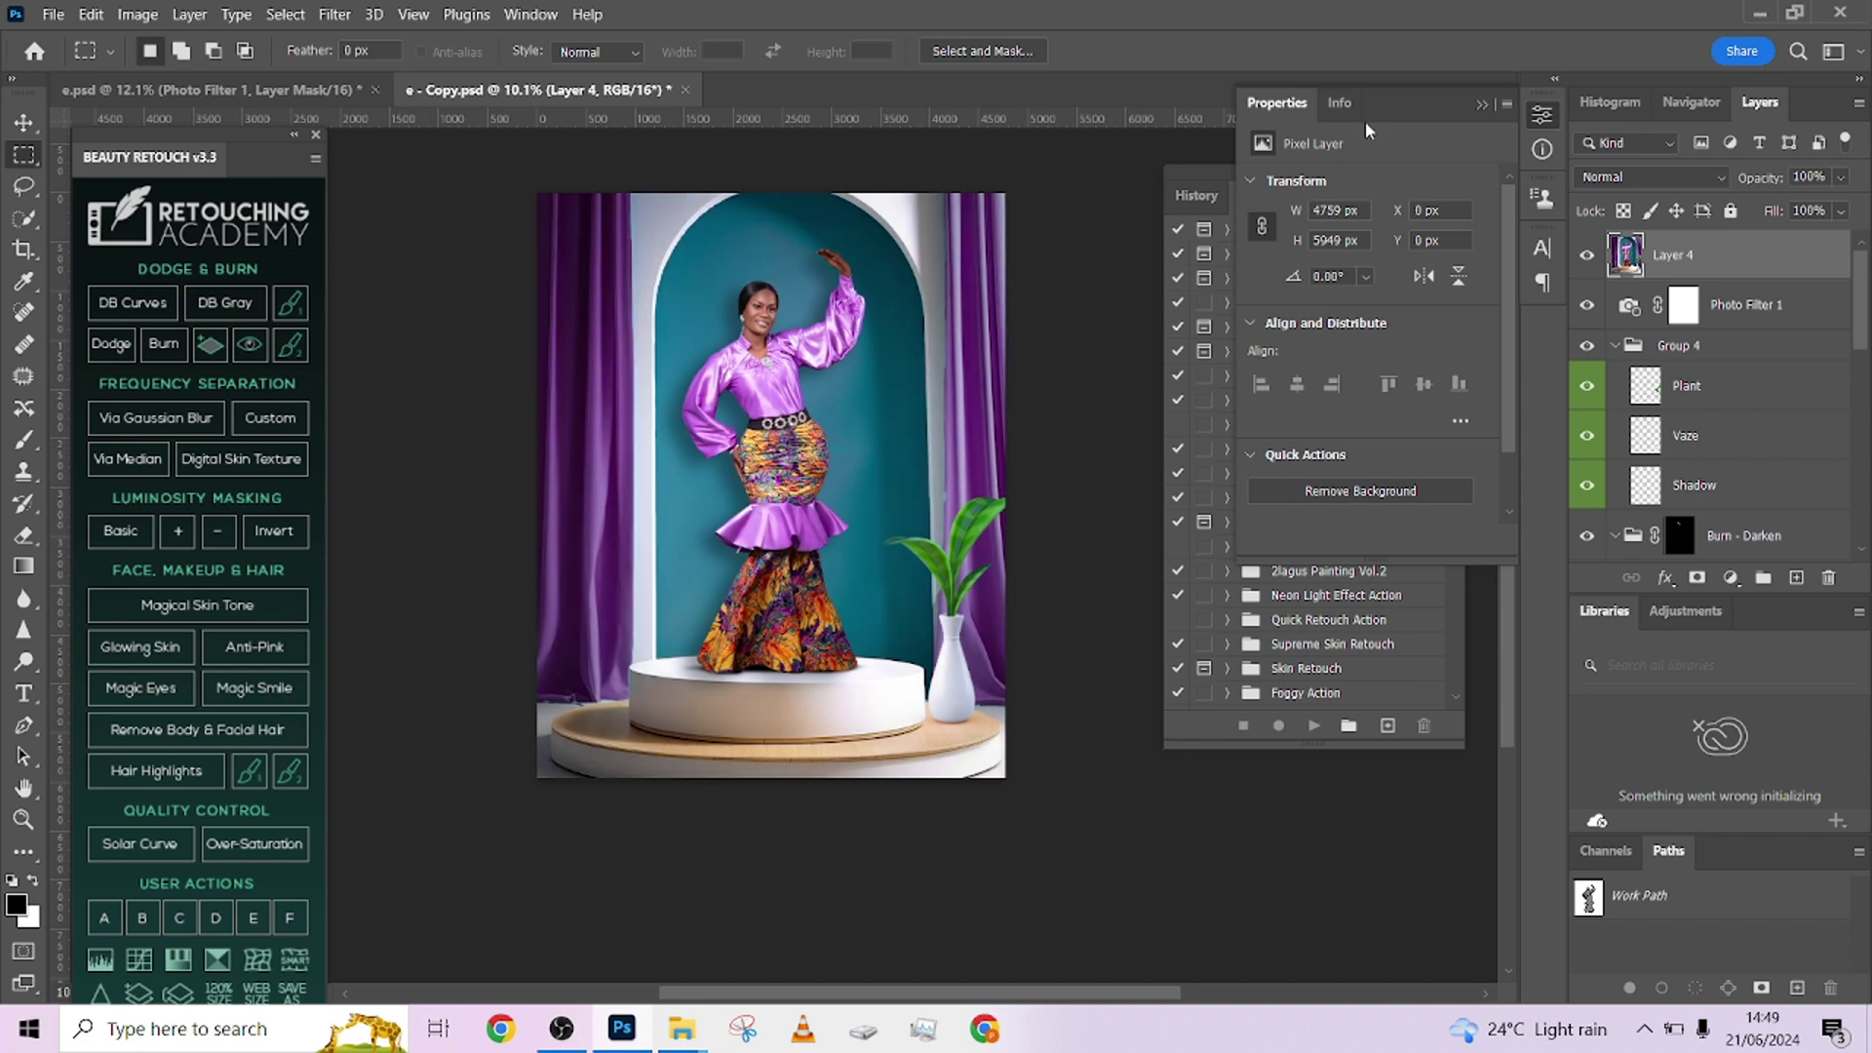
Step: Run the Sharpen action from the Done4U Retouch Action Pack on the stamped layer
{"action": "left_click", "coordinate": [1482, 103]}
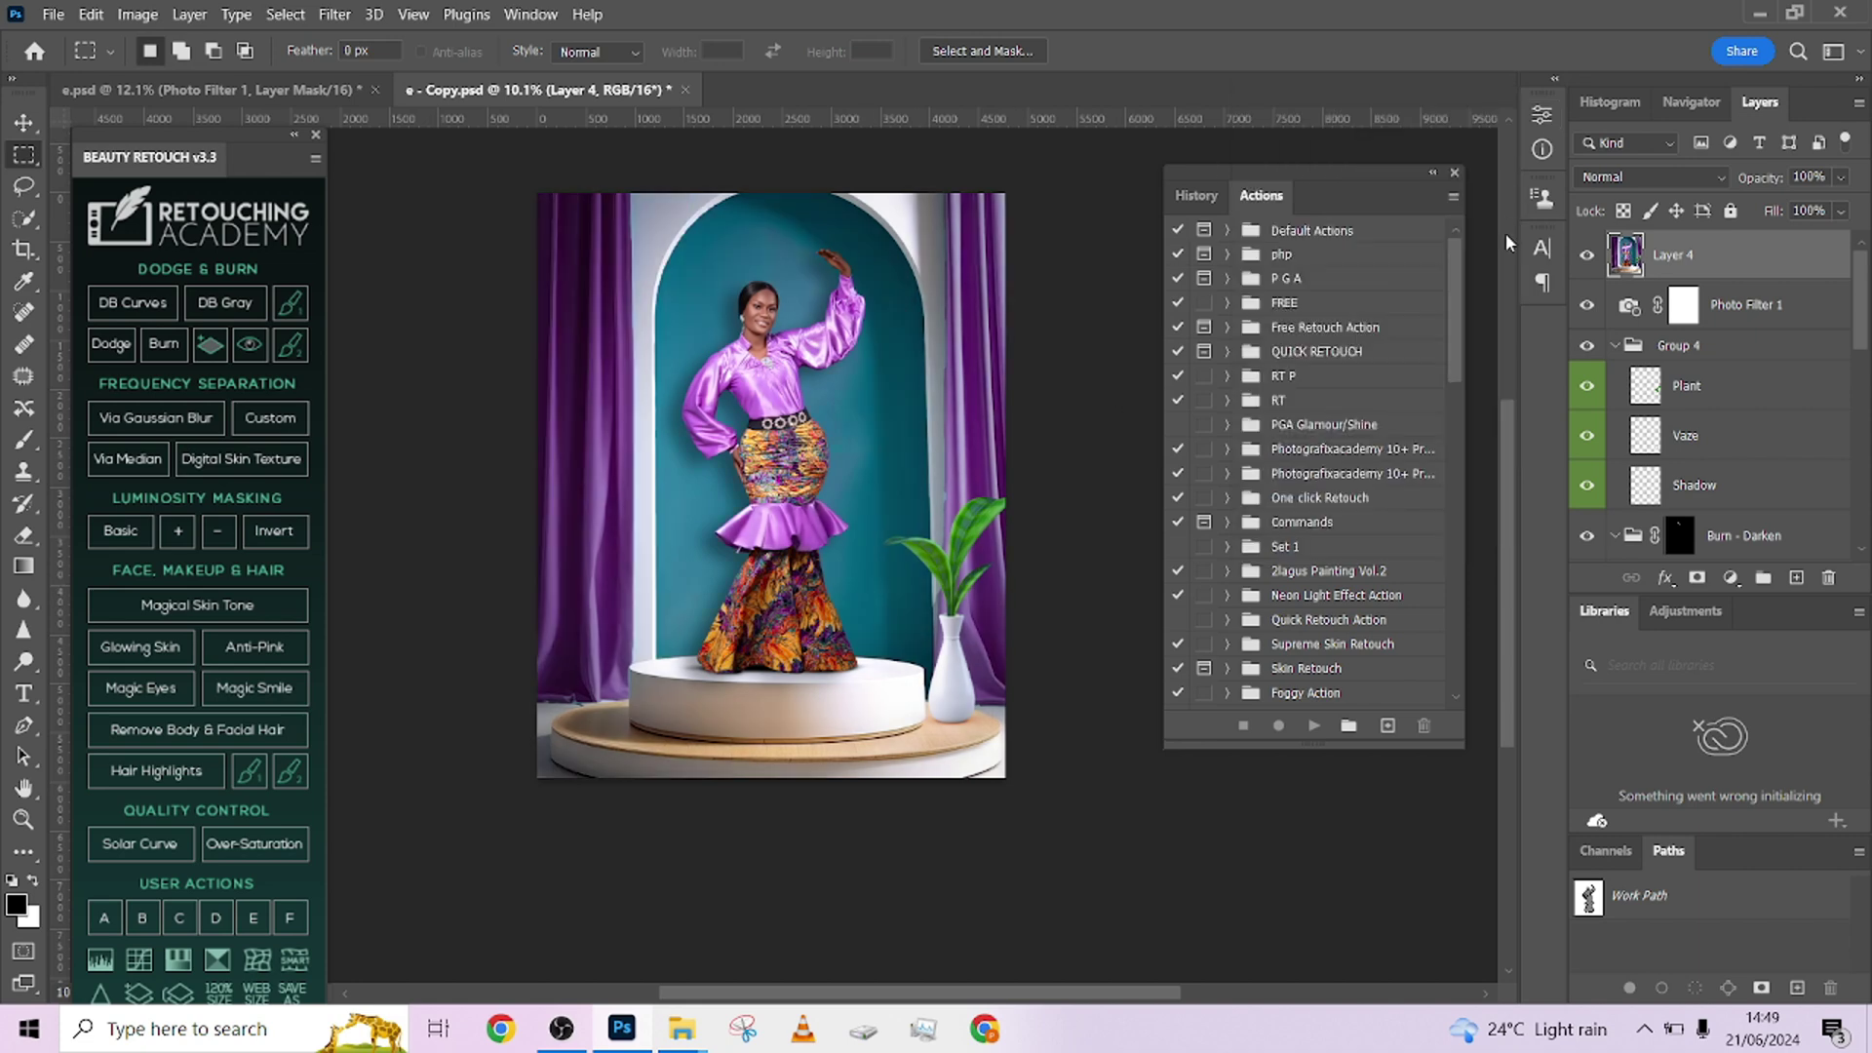
{"action": "left_click_drag", "start_coordinate": [1453, 275], "coordinate": [1441, 479]}
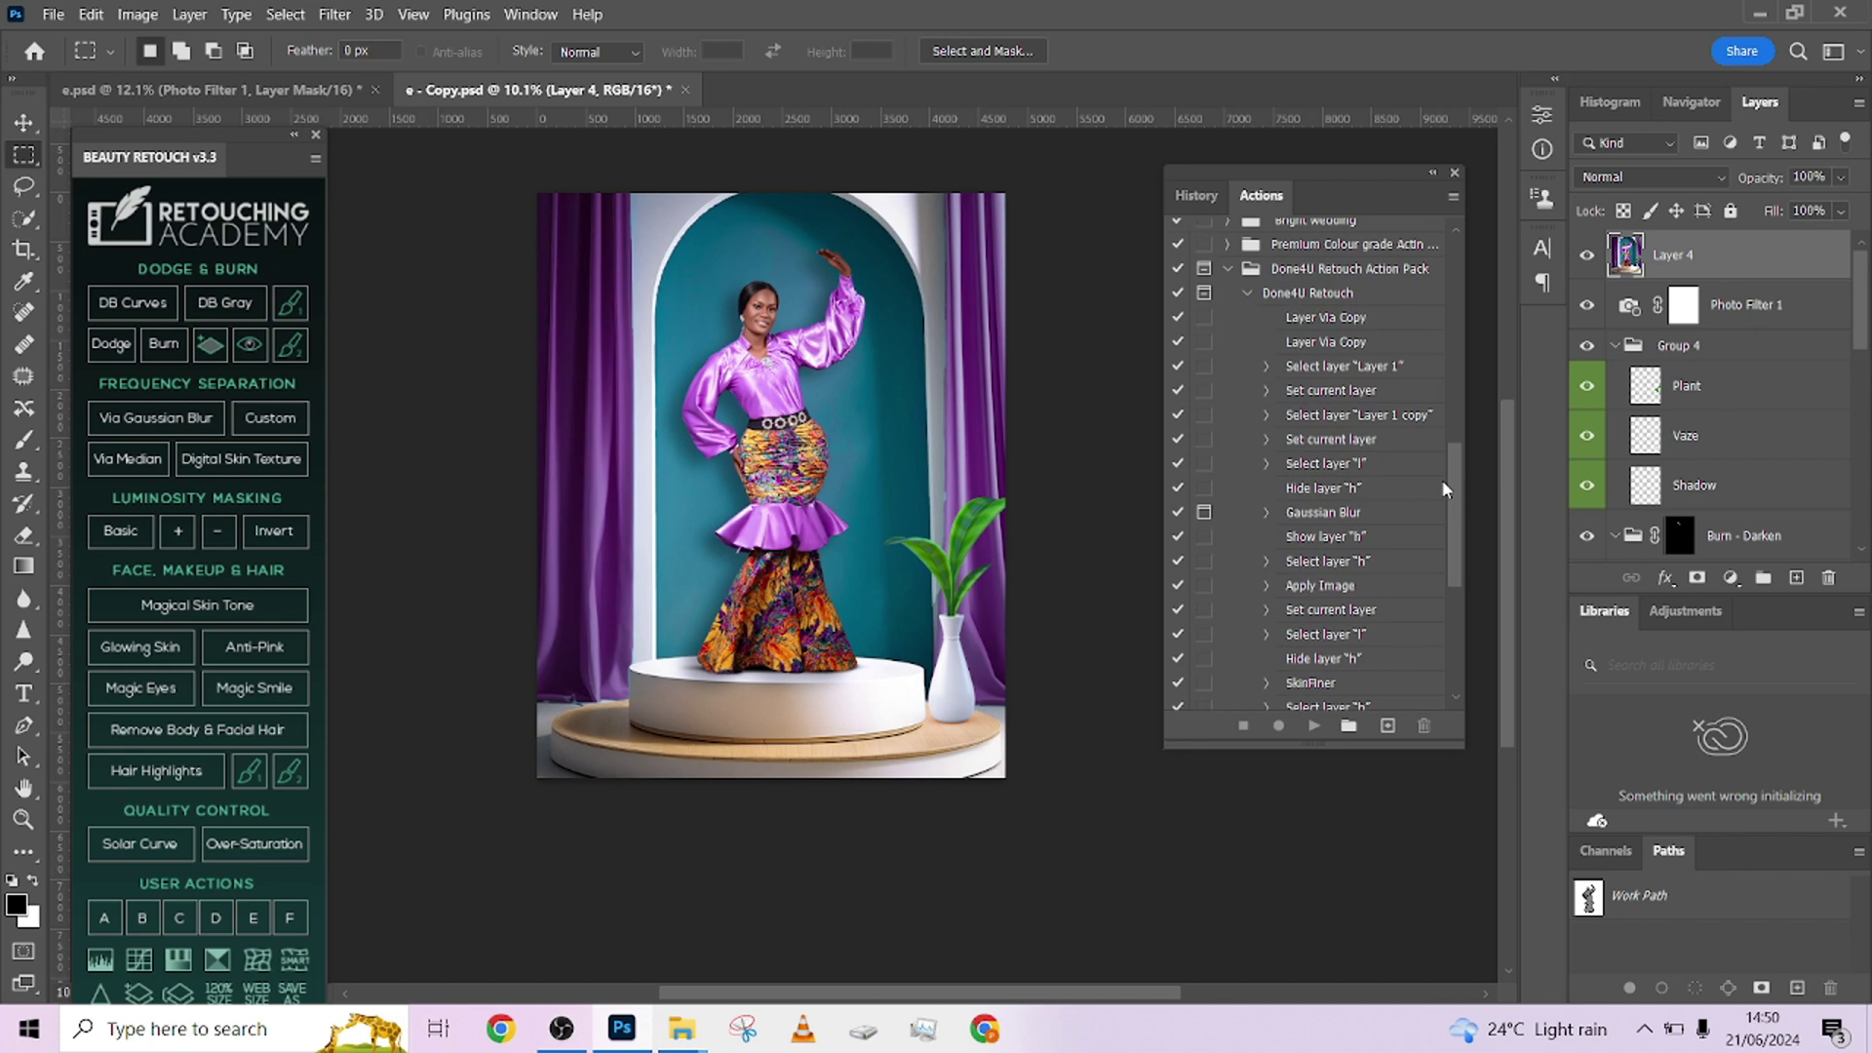
{"action": "left_click", "coordinate": [1246, 307]}
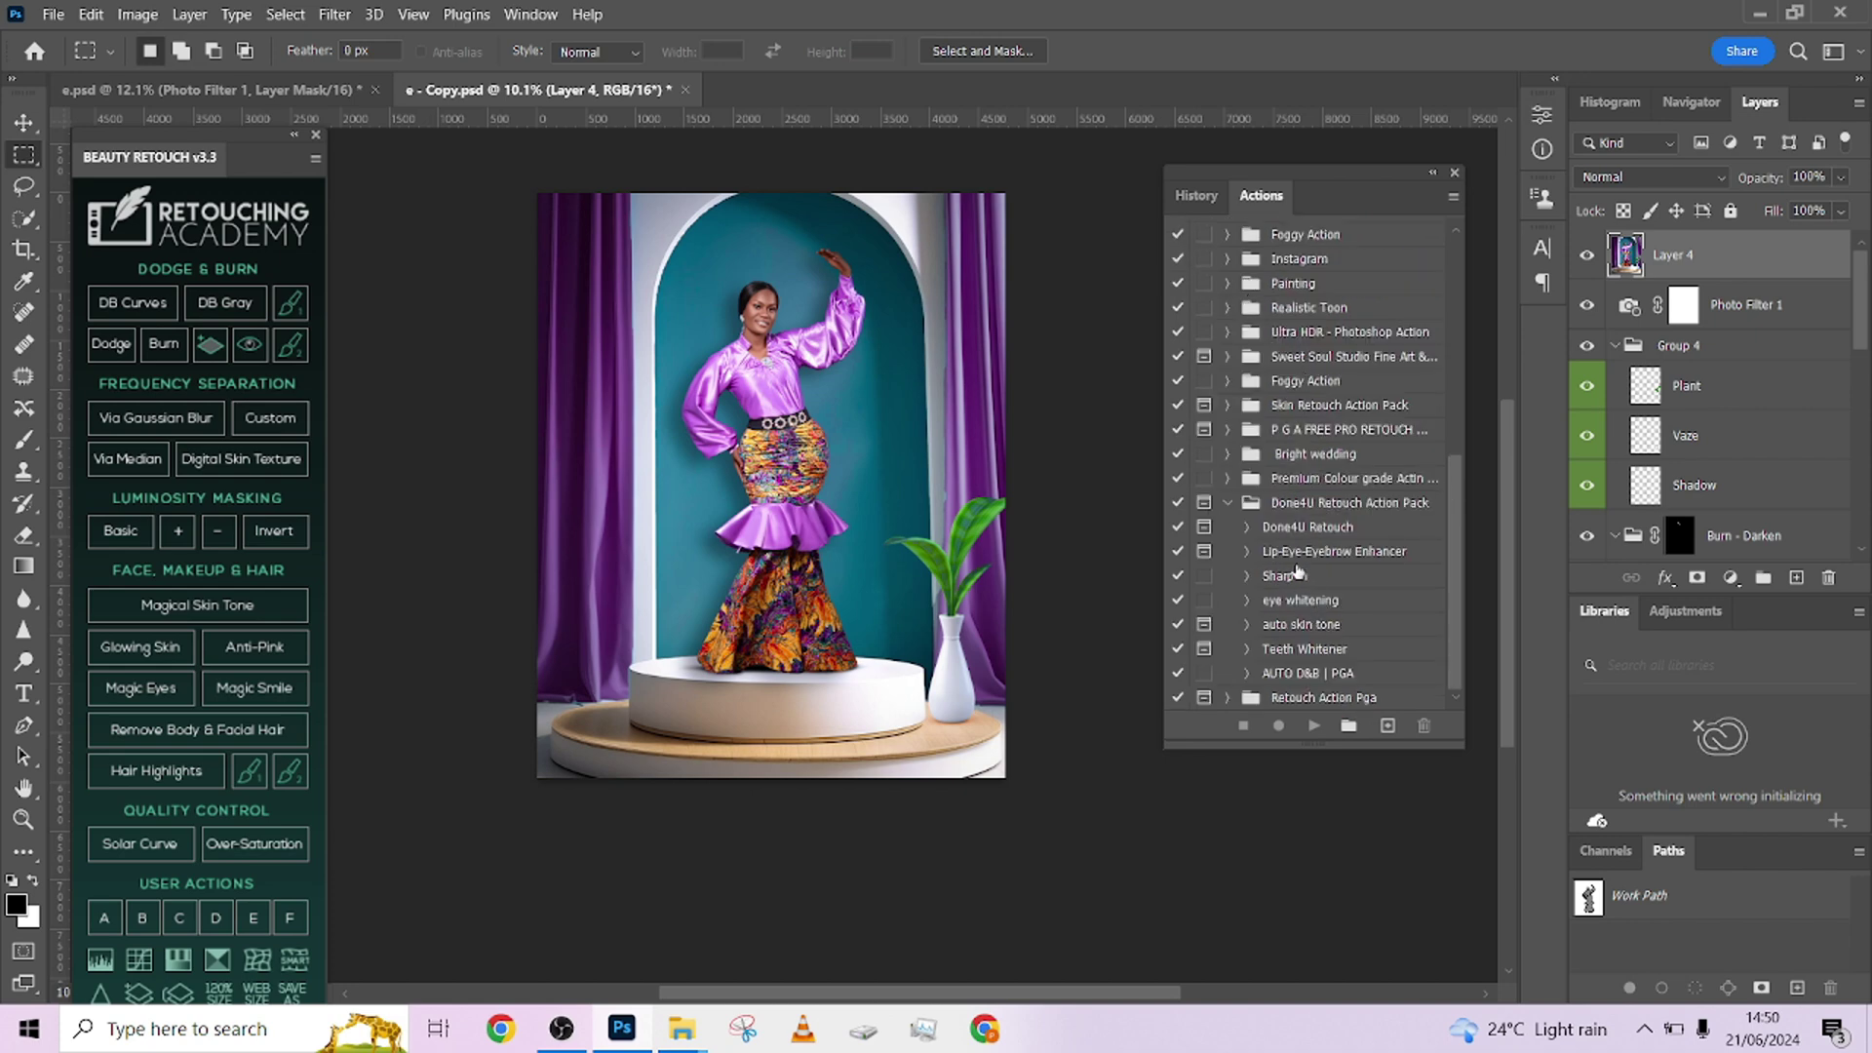
{"action": "left_click", "coordinate": [1296, 576]}
{"action": "left_click", "coordinate": [1313, 727]}
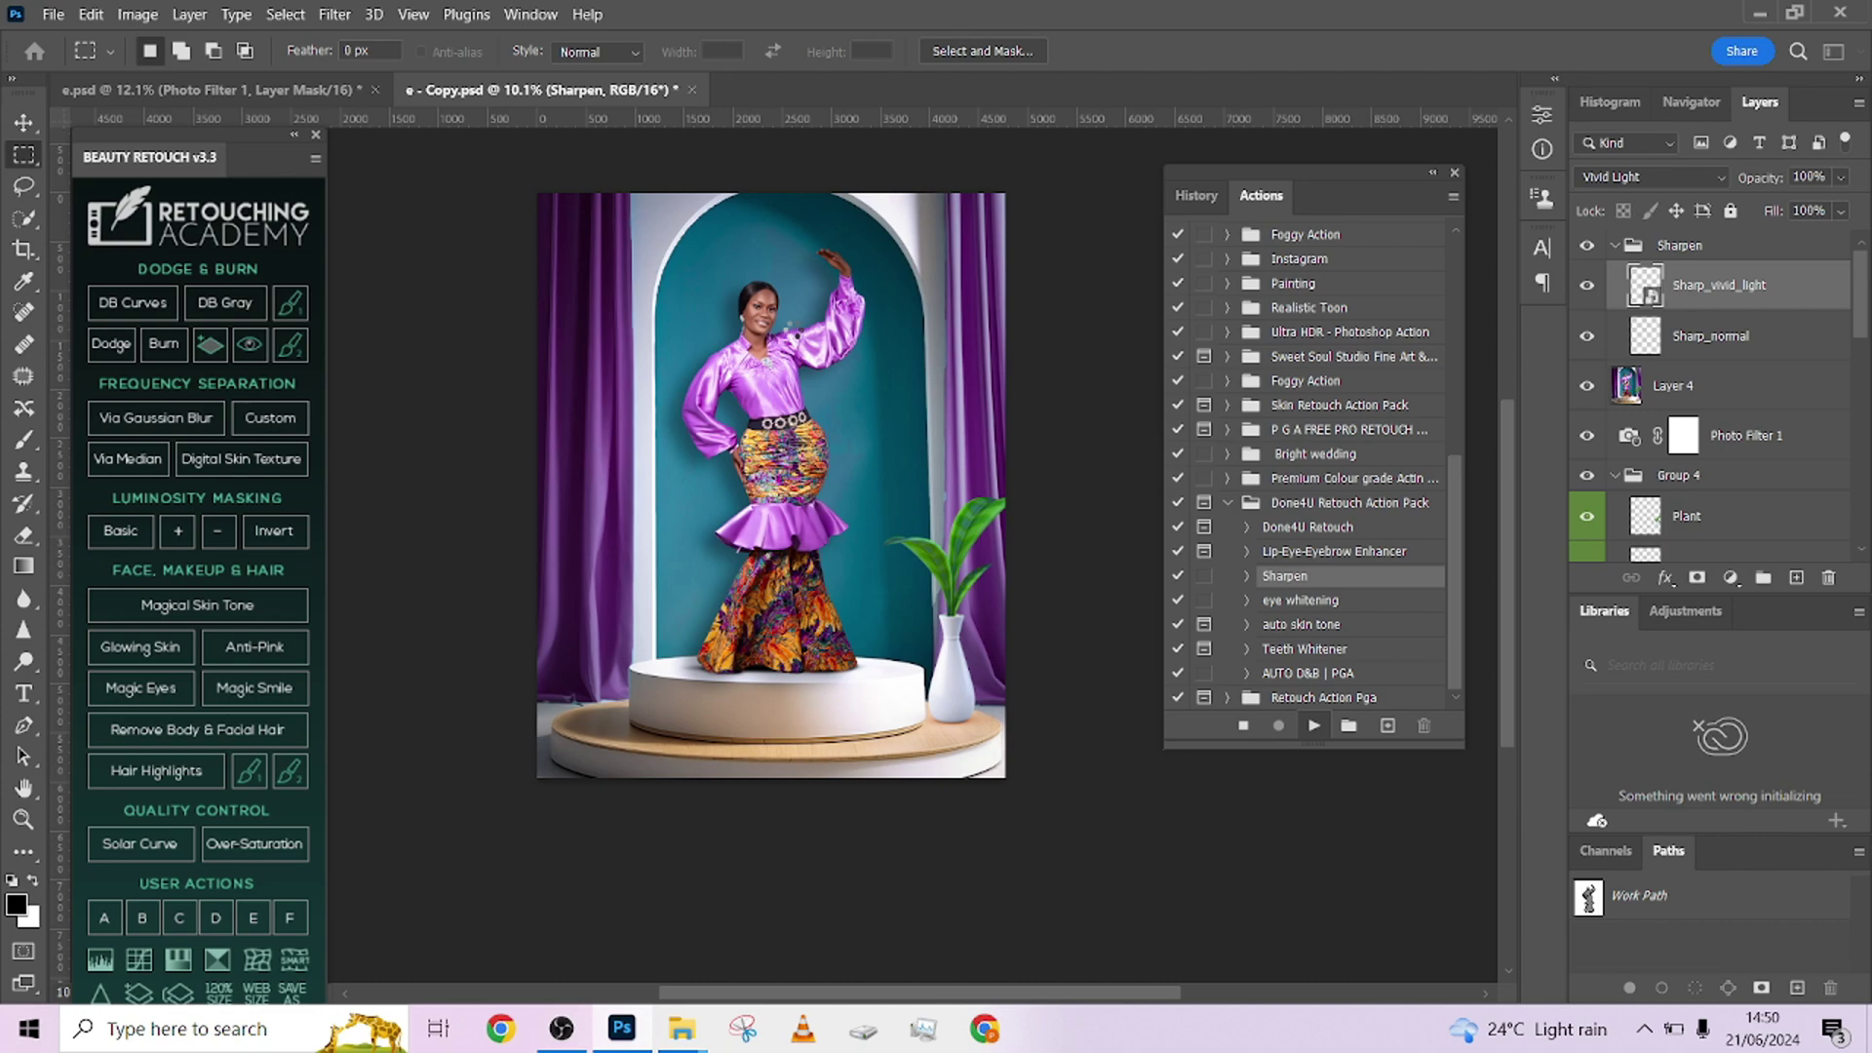
Step: Examine the model's face up close with the Sharpen group hidden and shown, and return to the whole image
{"action": "scroll", "coordinate": [790, 278], "scroll_direction": "up", "scroll_amount": 5}
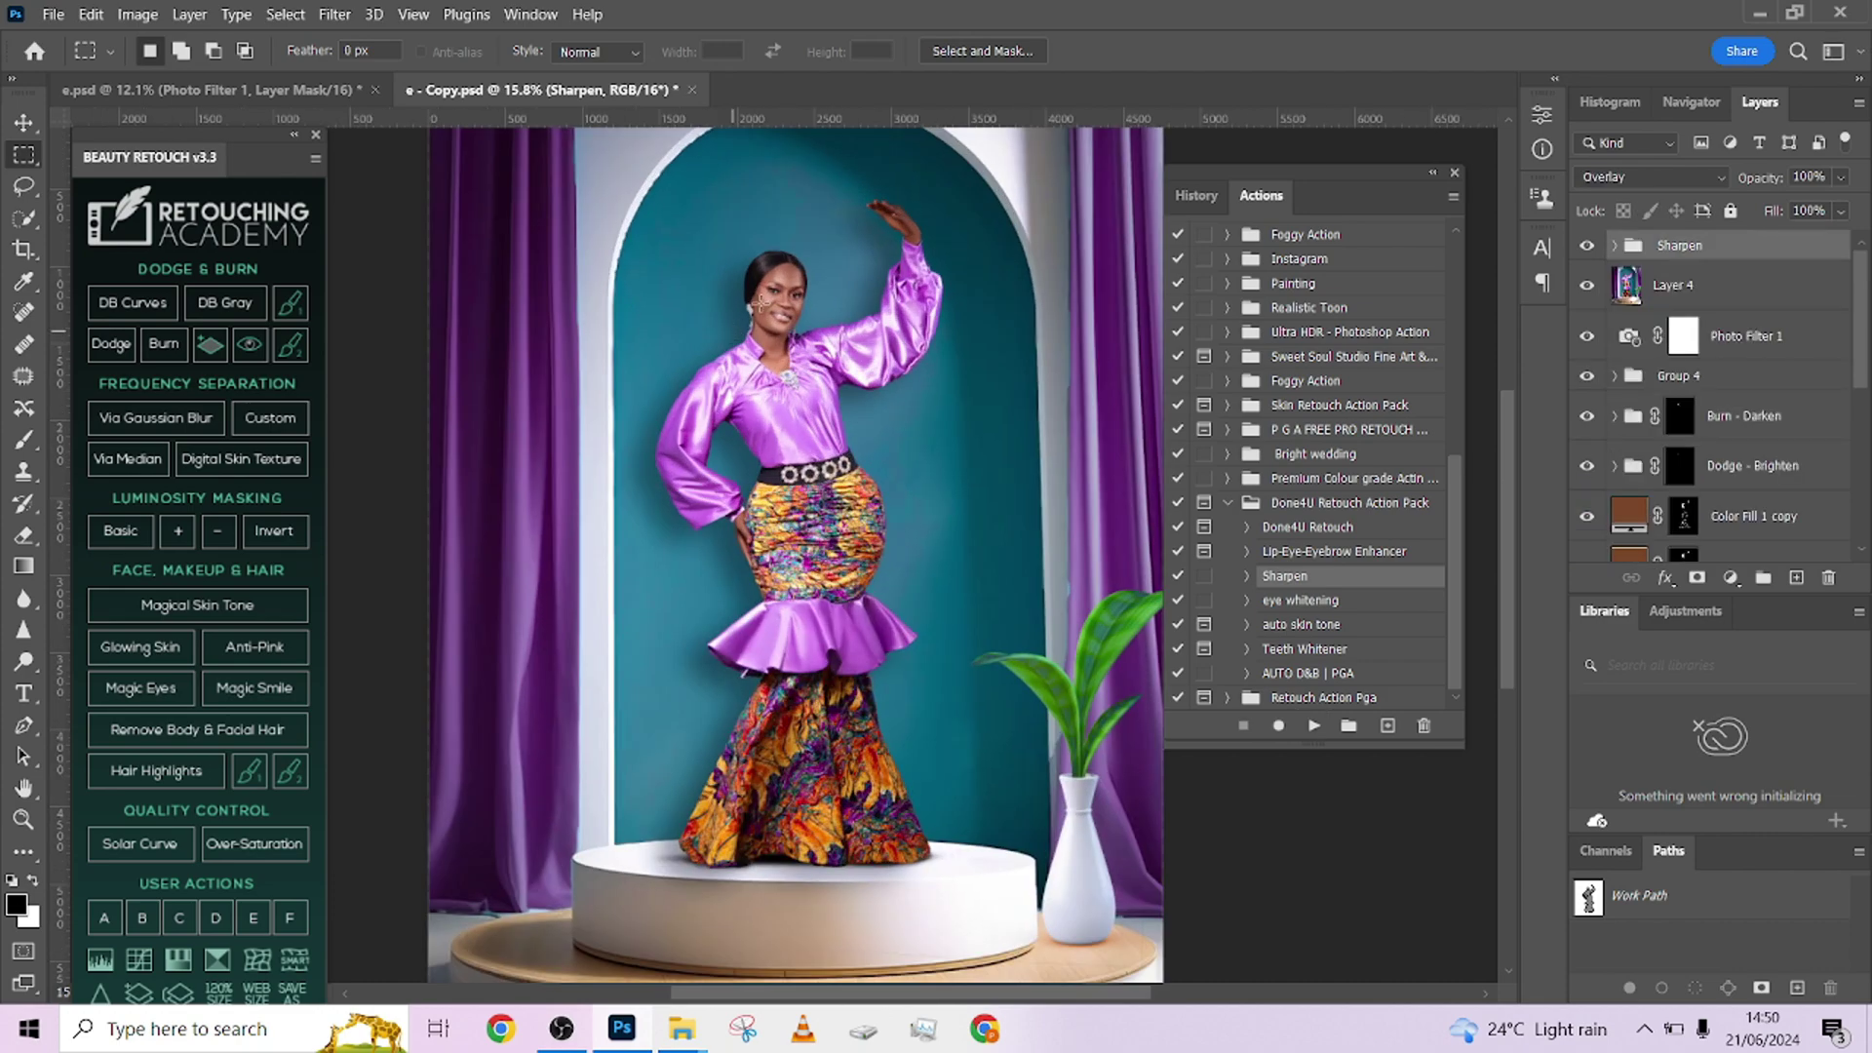
{"action": "scroll", "coordinate": [798, 285], "scroll_direction": "up", "scroll_amount": 3}
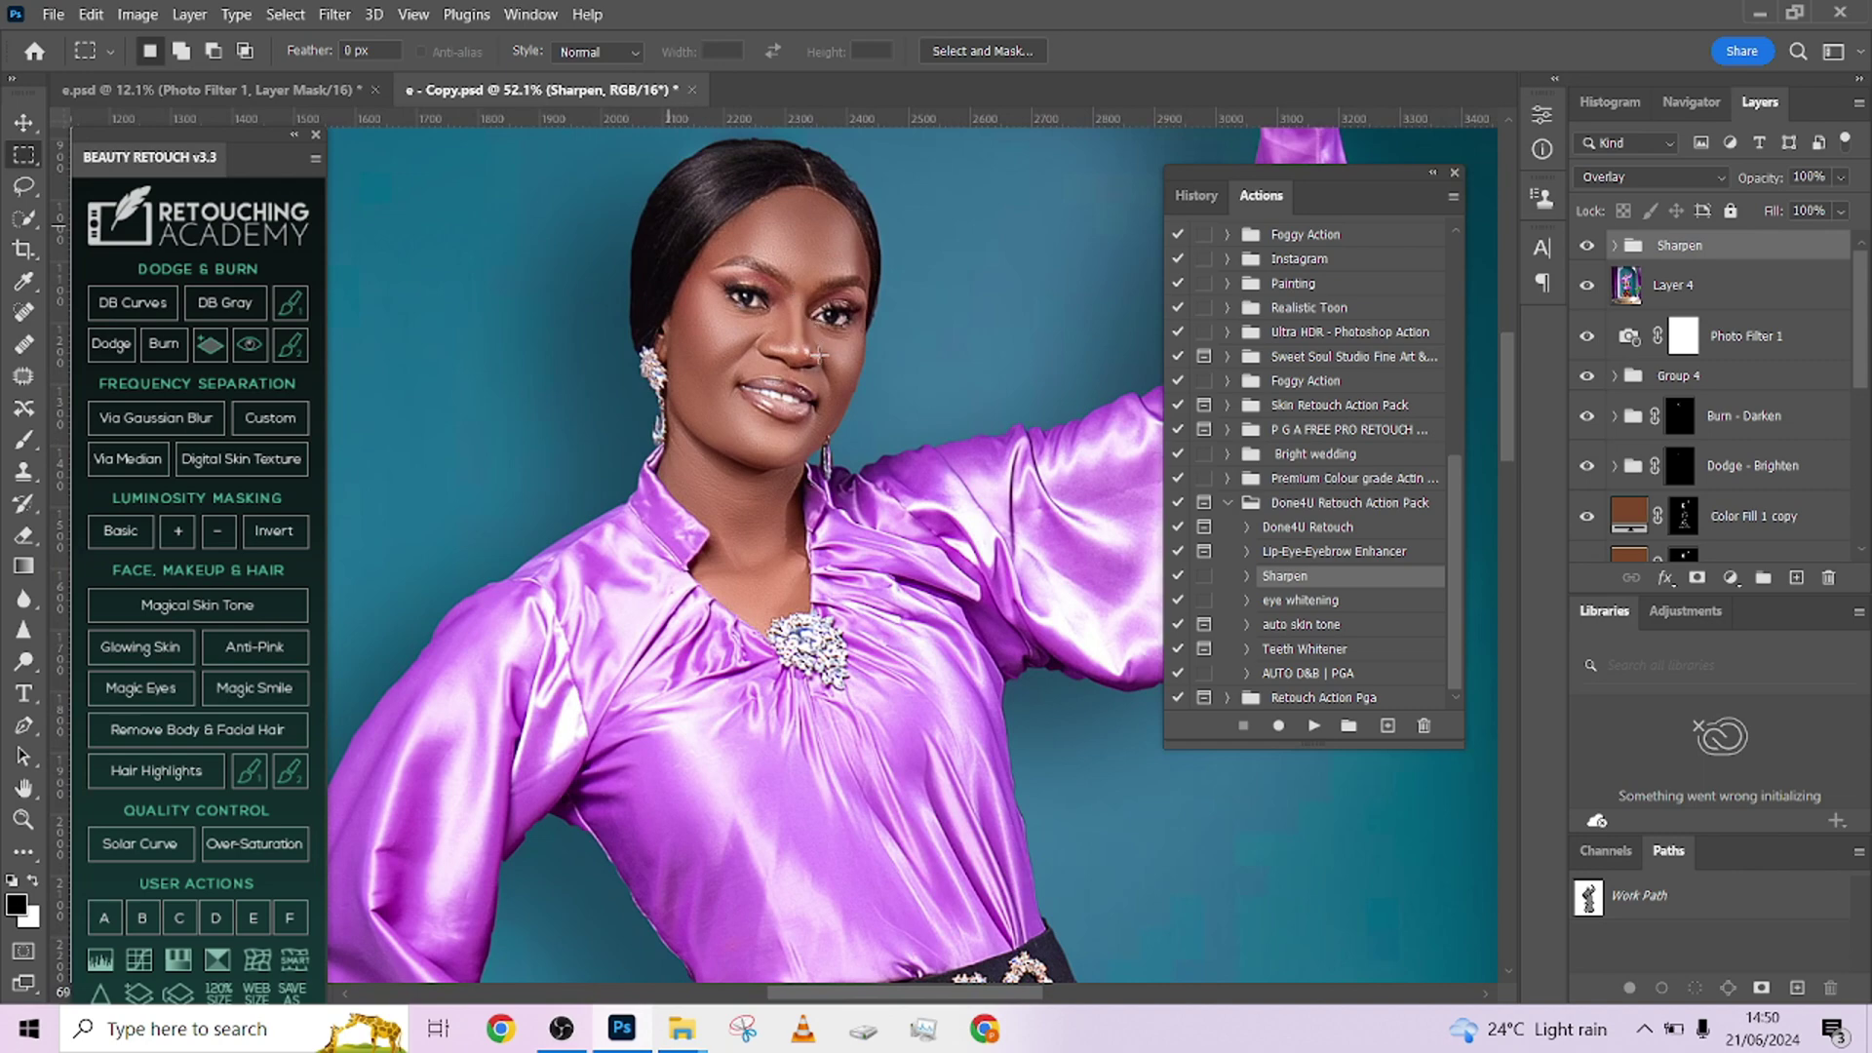
{"action": "scroll", "coordinate": [819, 356], "scroll_direction": "up", "scroll_amount": 2}
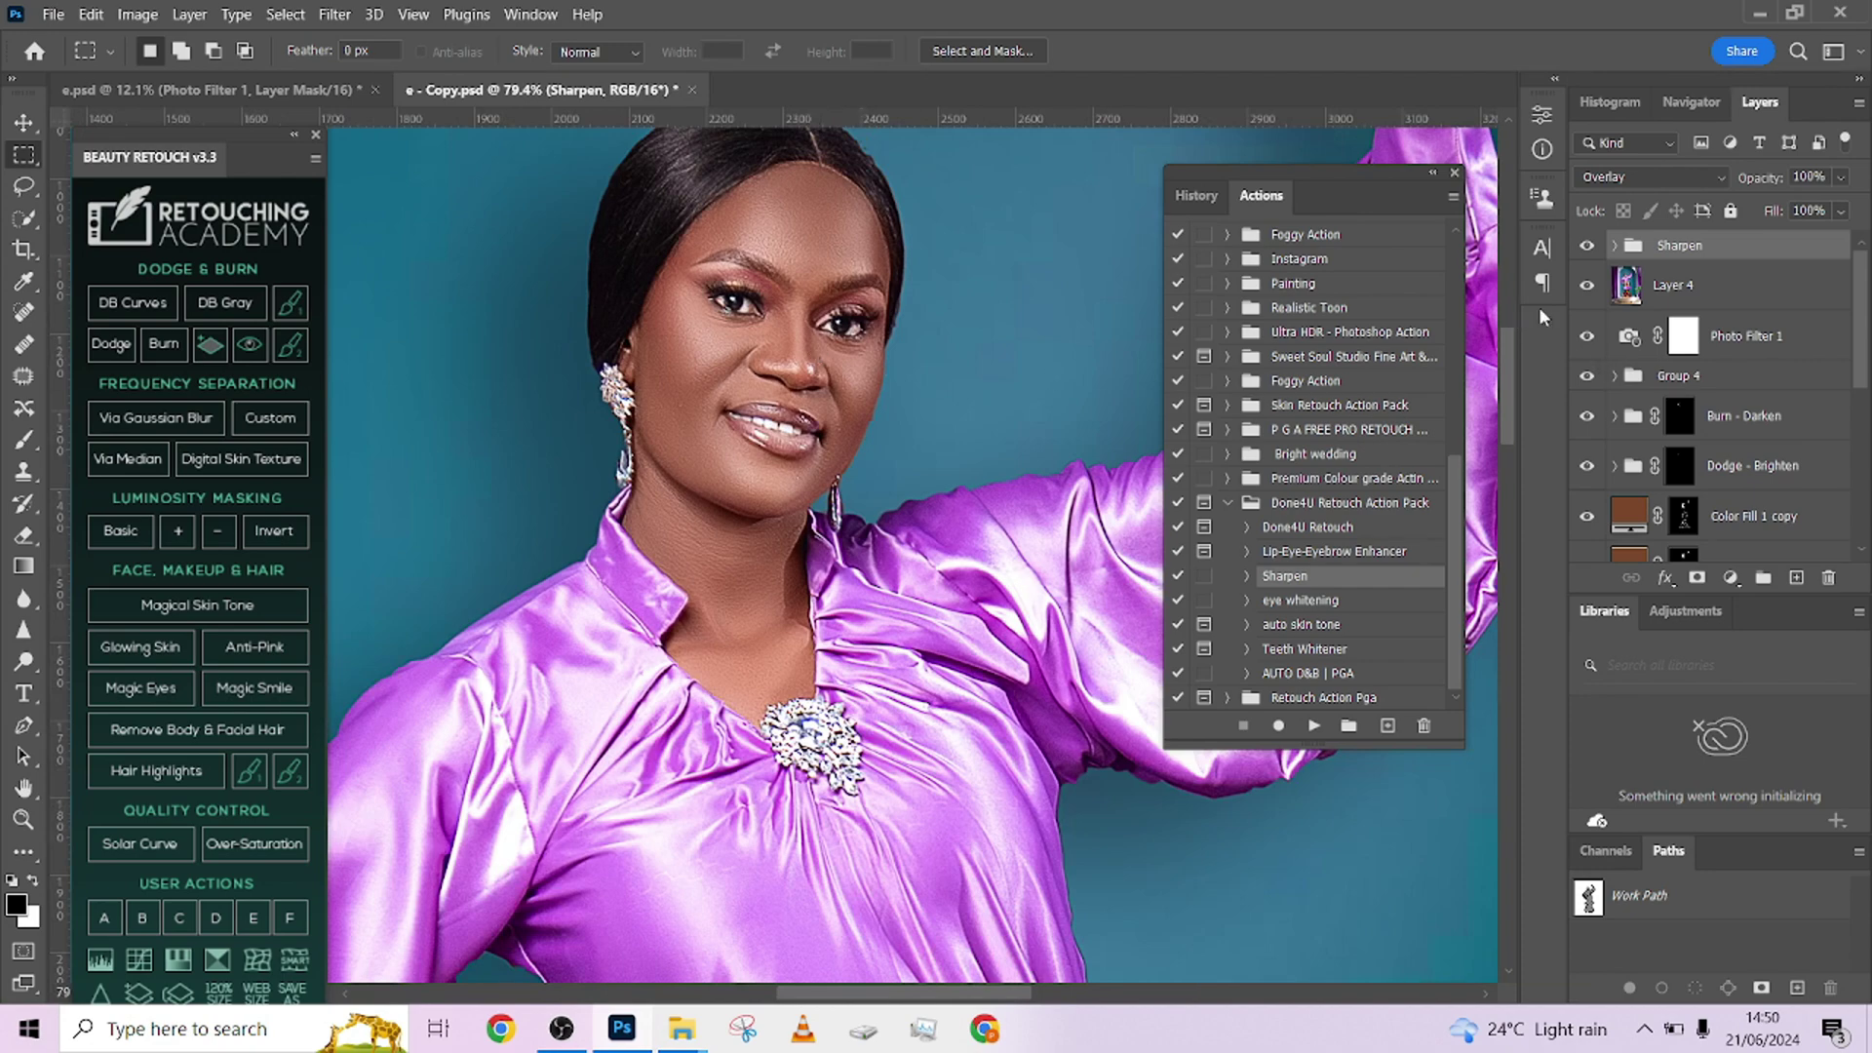
{"action": "left_click", "coordinate": [1586, 247]}
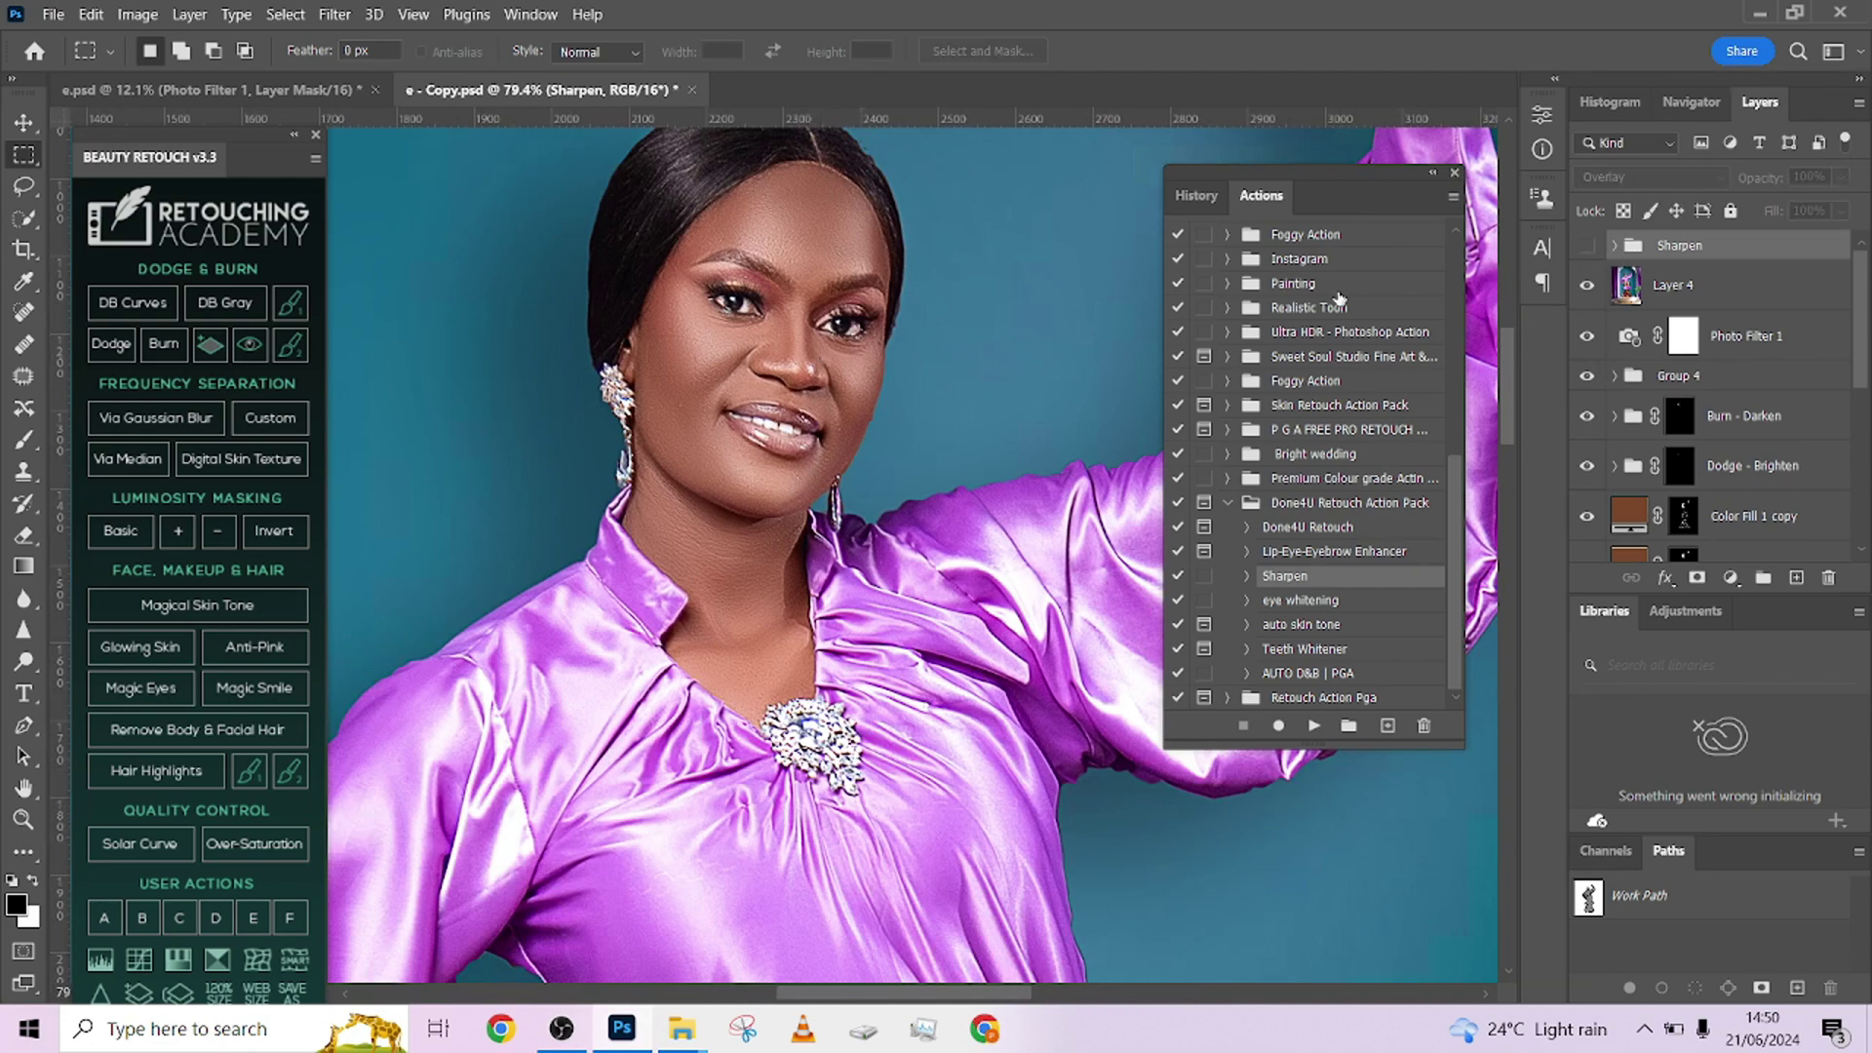
{"action": "left_click", "coordinate": [1586, 246]}
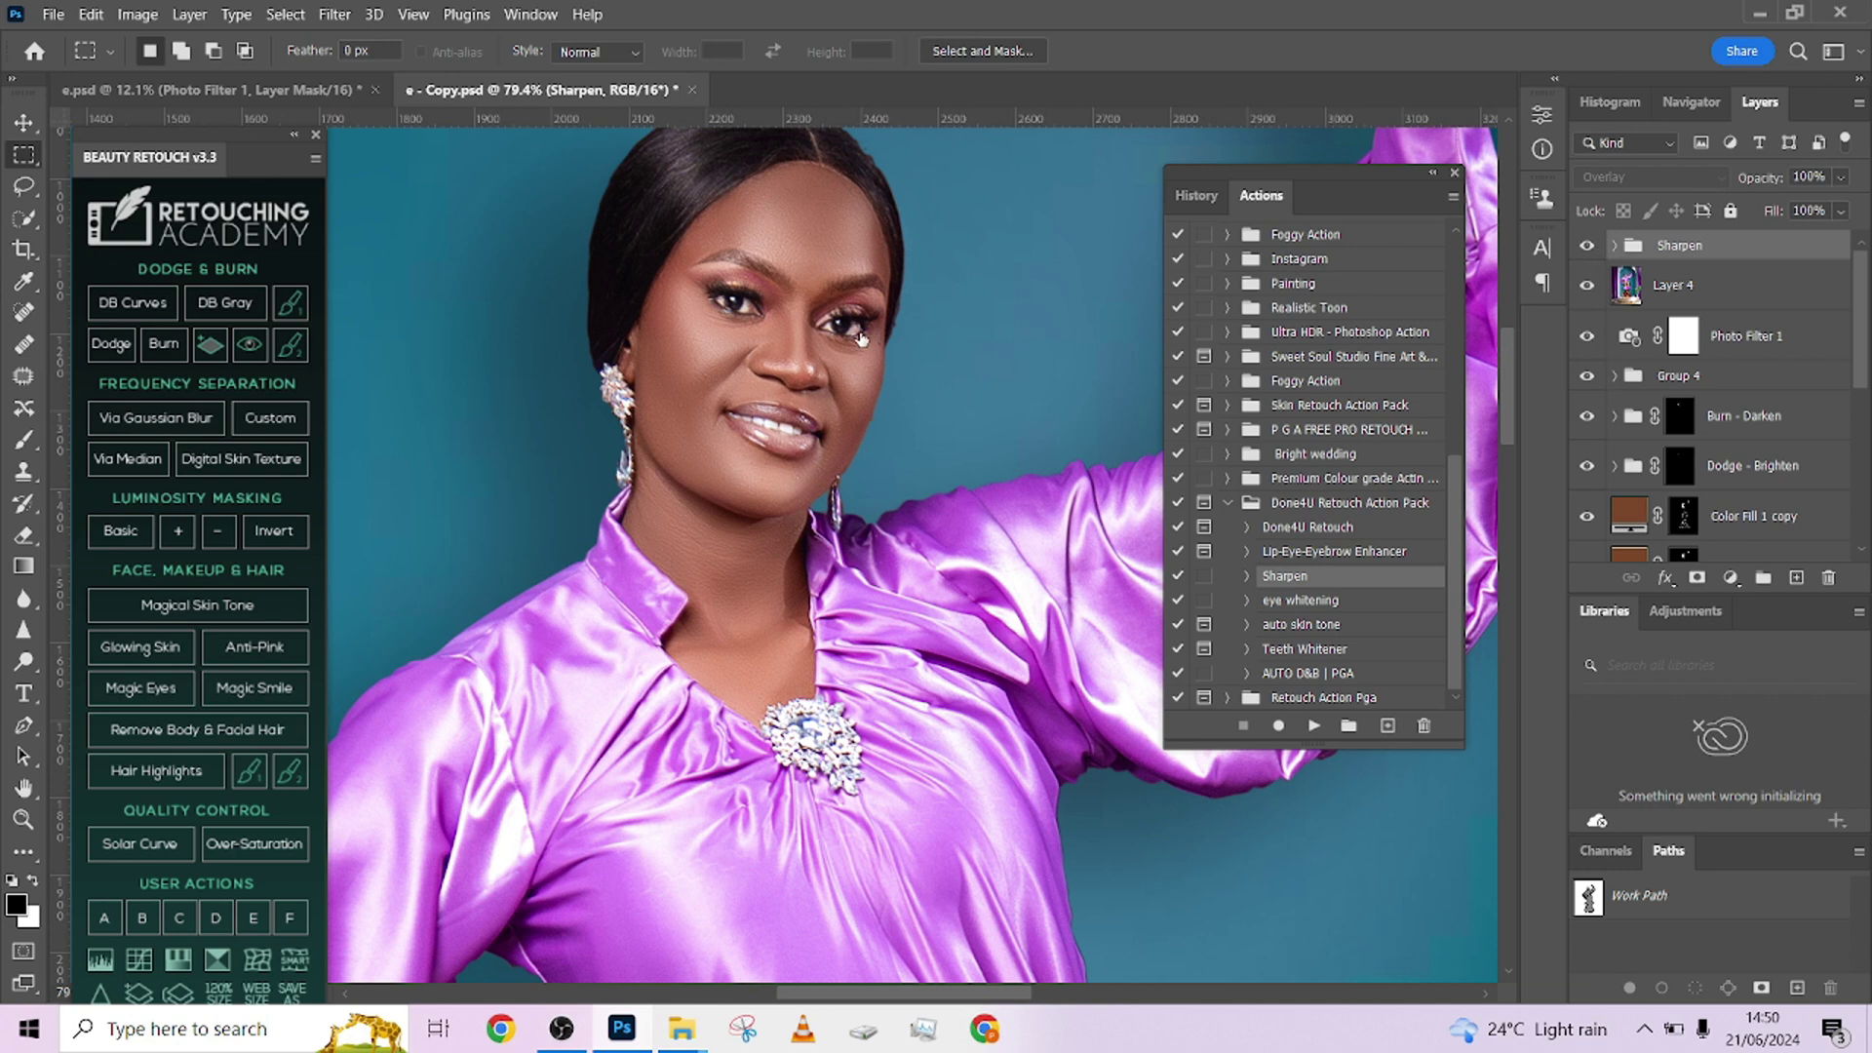
{"action": "scroll", "coordinate": [860, 336], "scroll_direction": "down", "scroll_amount": 1}
{"action": "scroll", "coordinate": [859, 335], "scroll_direction": "down", "scroll_amount": 6}
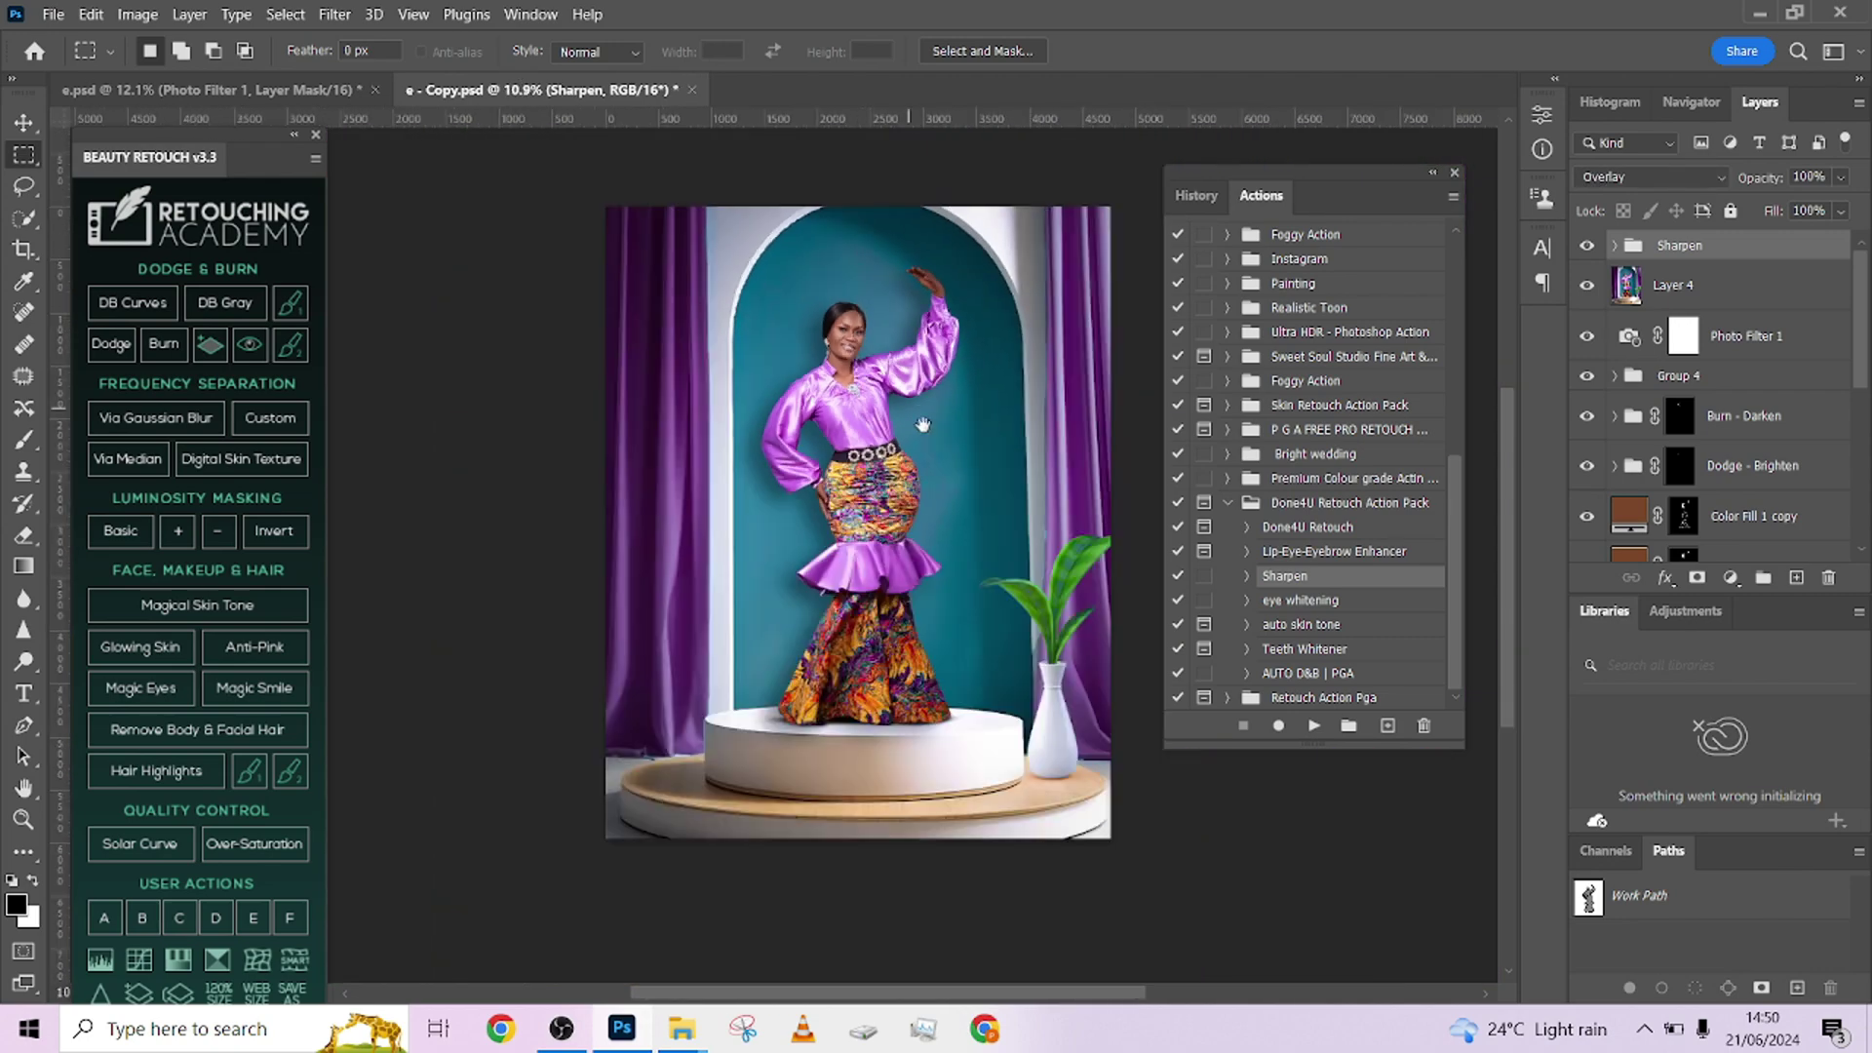
{"action": "scroll", "coordinate": [838, 467], "scroll_direction": "down", "scroll_amount": 2}
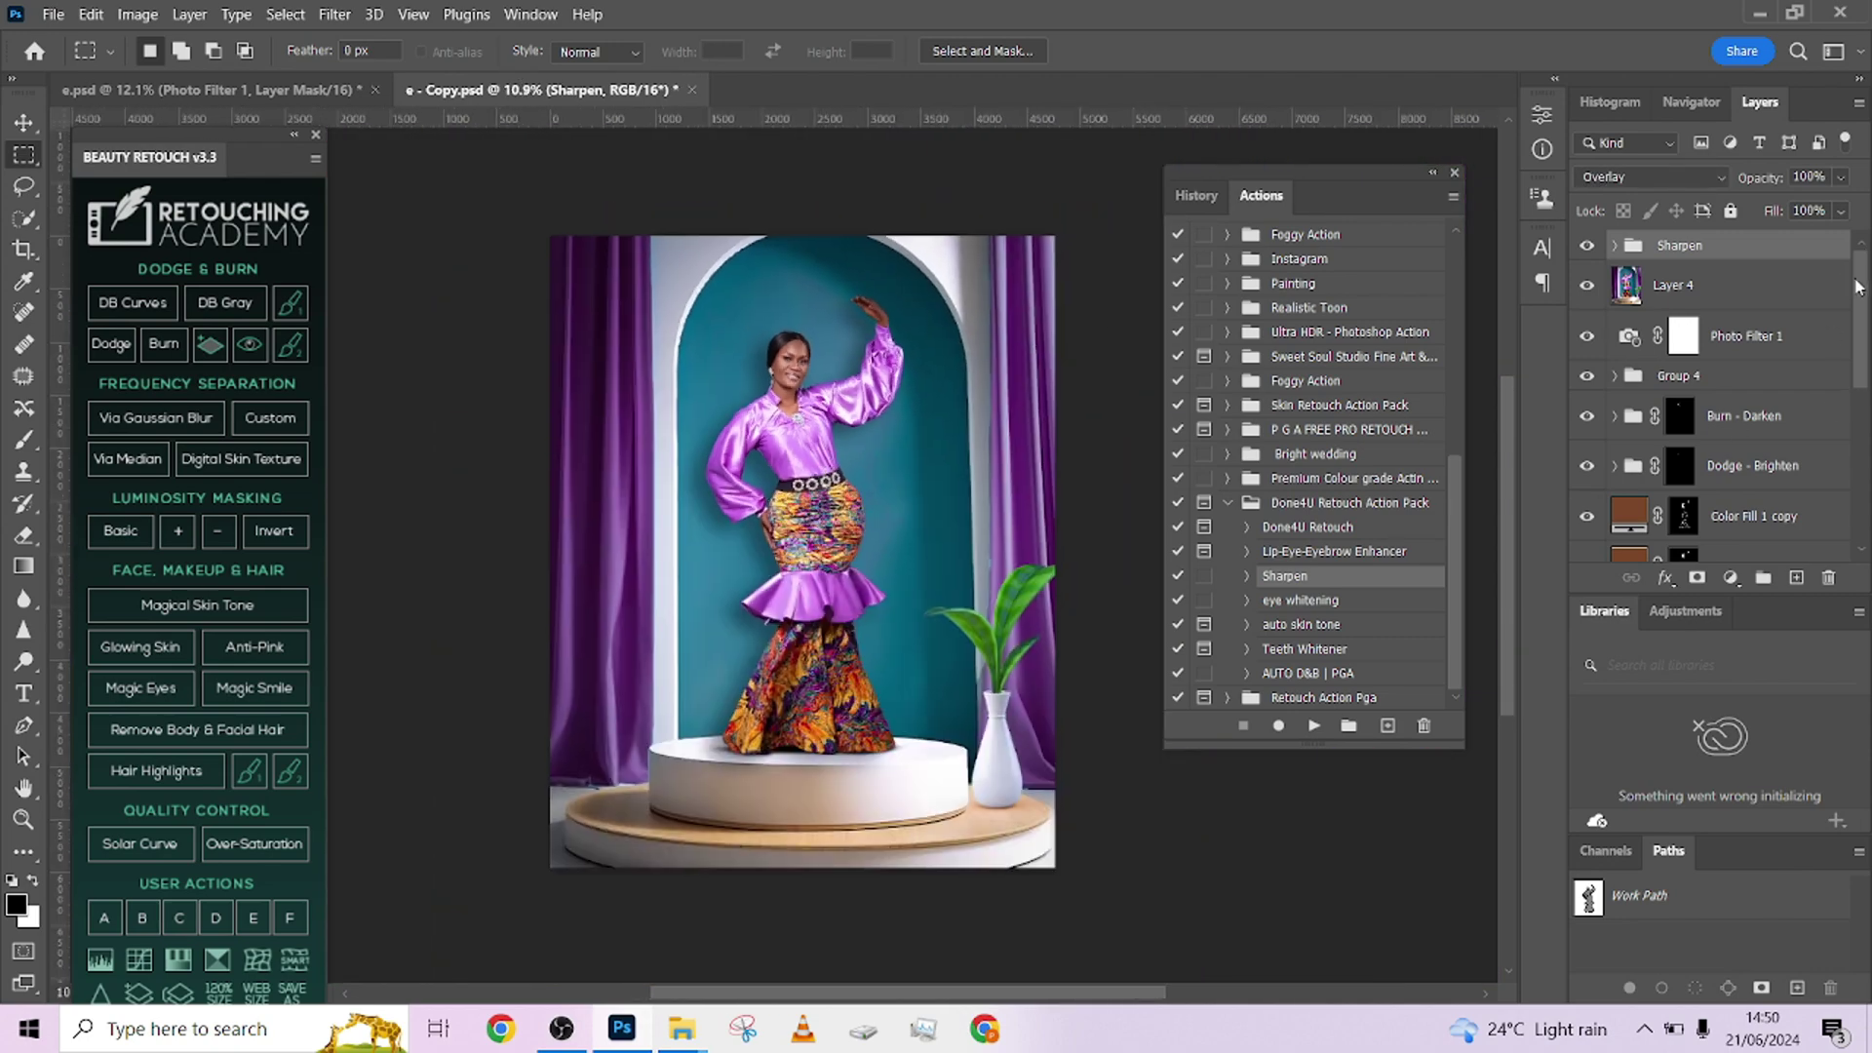
Step: Return e - Copy.psd to its opening history state and show only the Background layer with the original studio photo
{"action": "left_click_drag", "start_coordinate": [1858, 288], "coordinate": [1856, 463]}
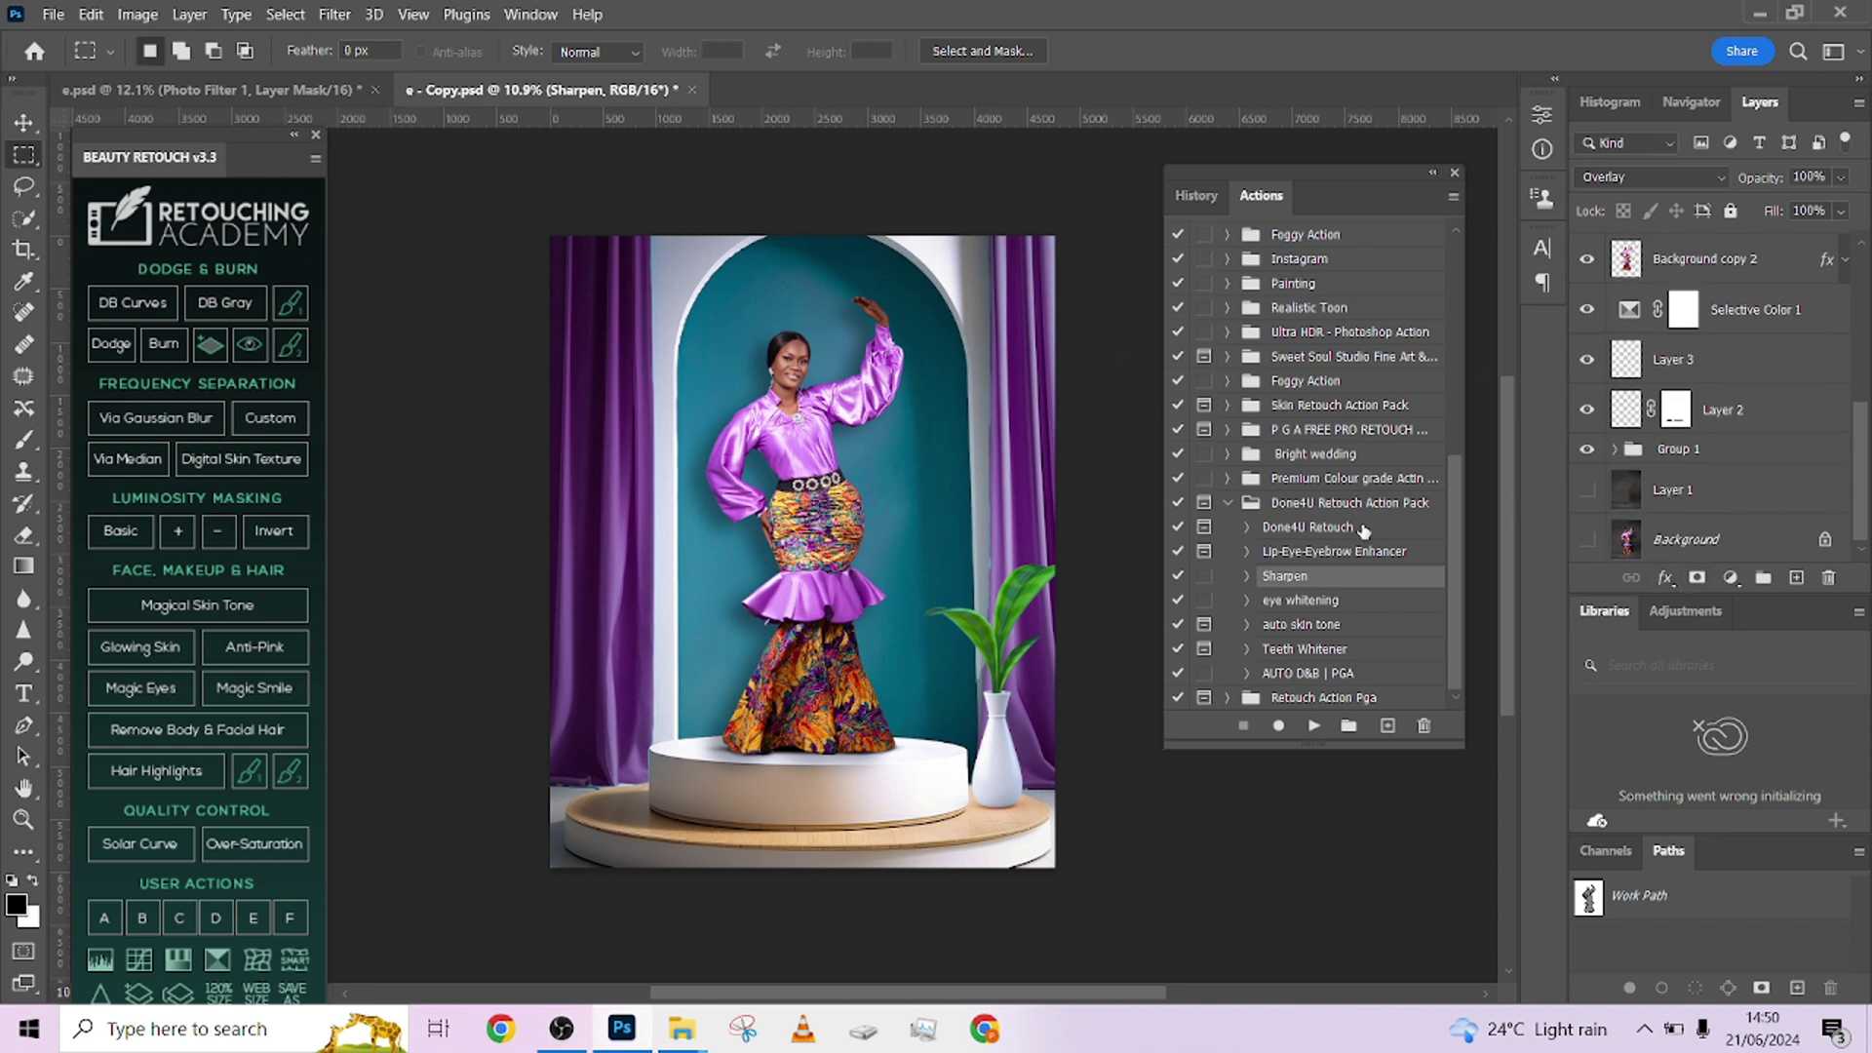
{"action": "left_click", "coordinate": [1195, 195]}
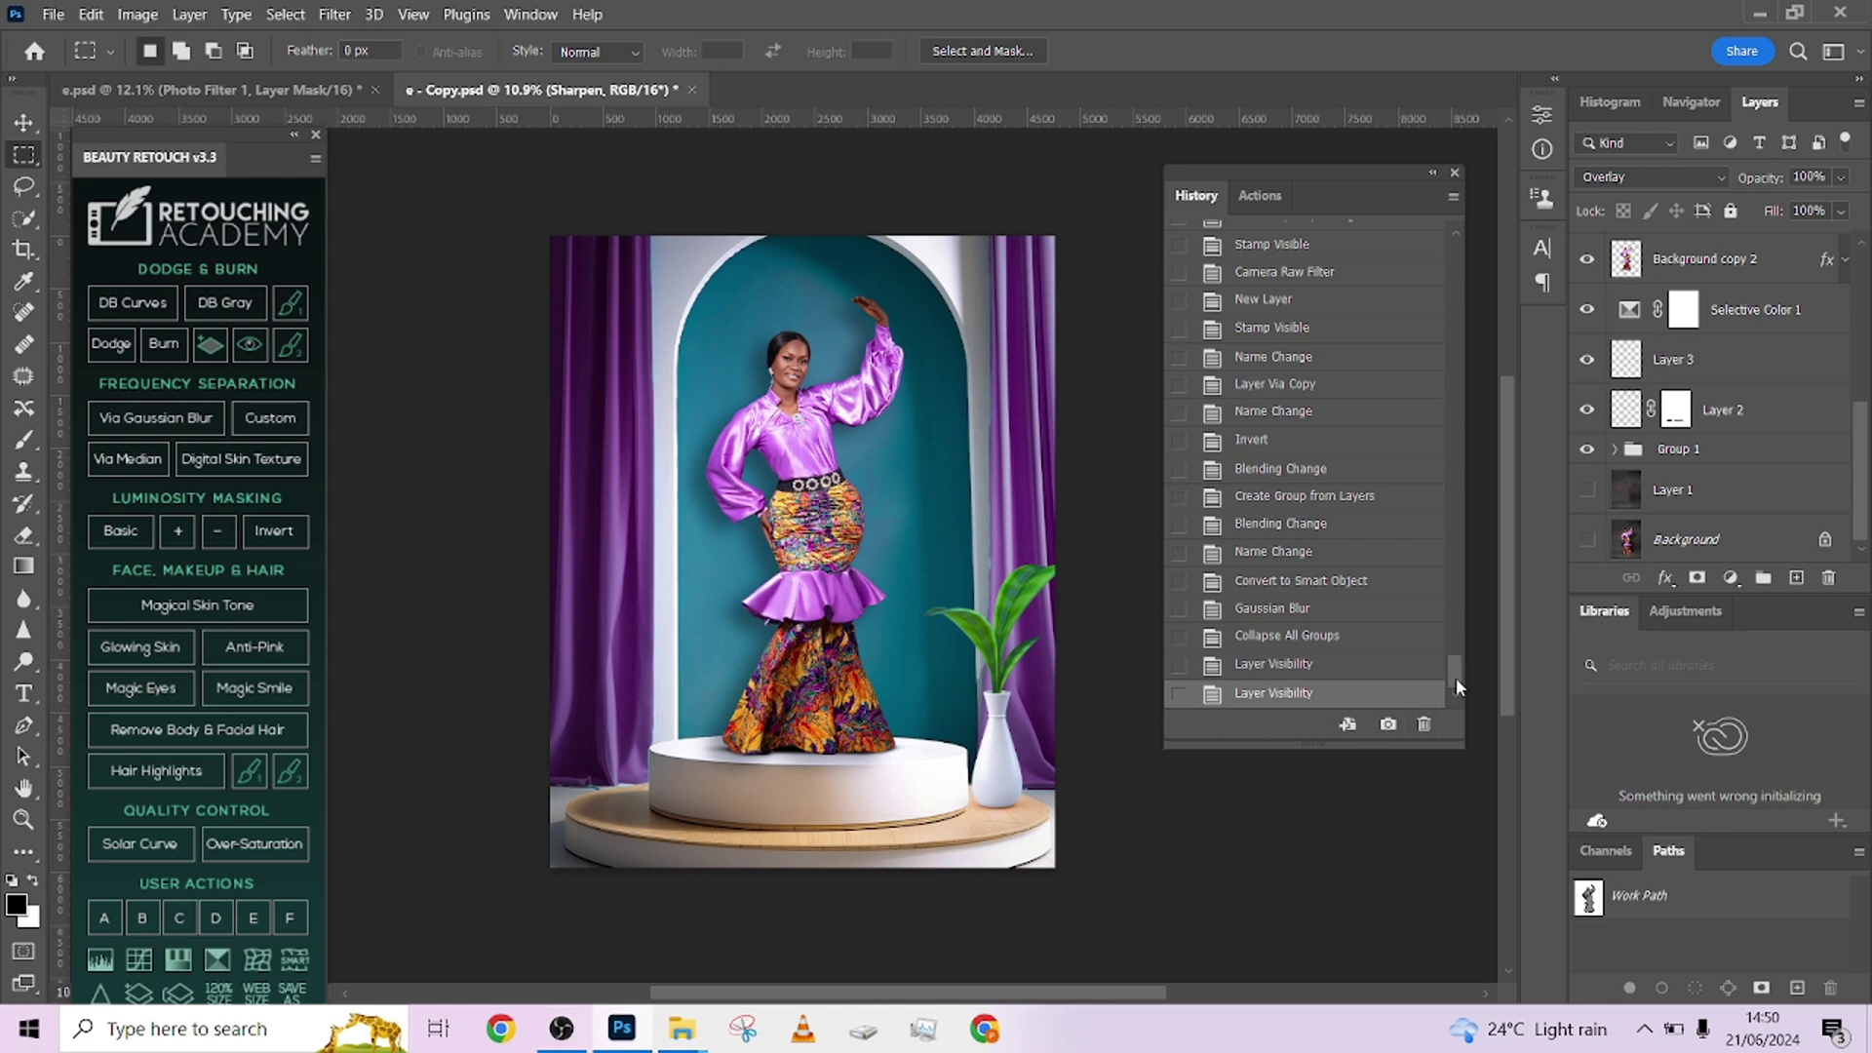
{"action": "left_click_drag", "start_coordinate": [1455, 676], "coordinate": [1474, 236]}
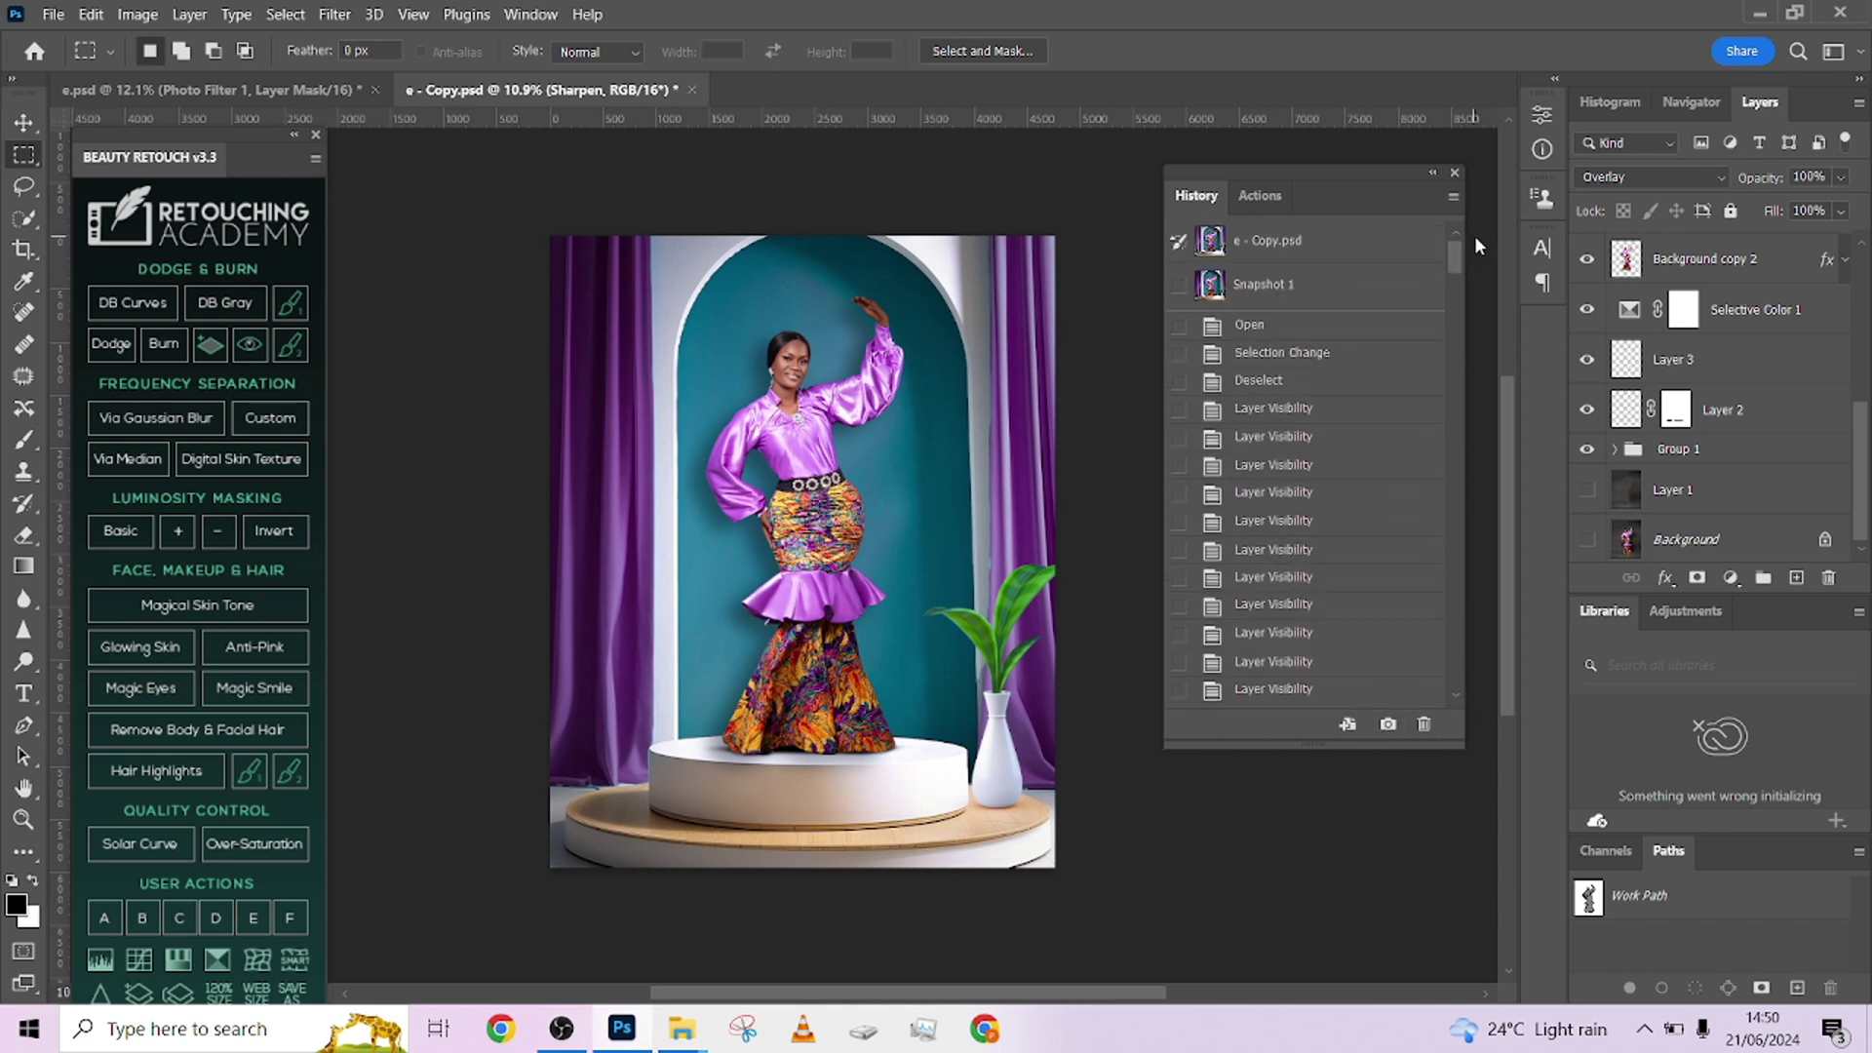
{"action": "left_click", "coordinate": [1270, 244]}
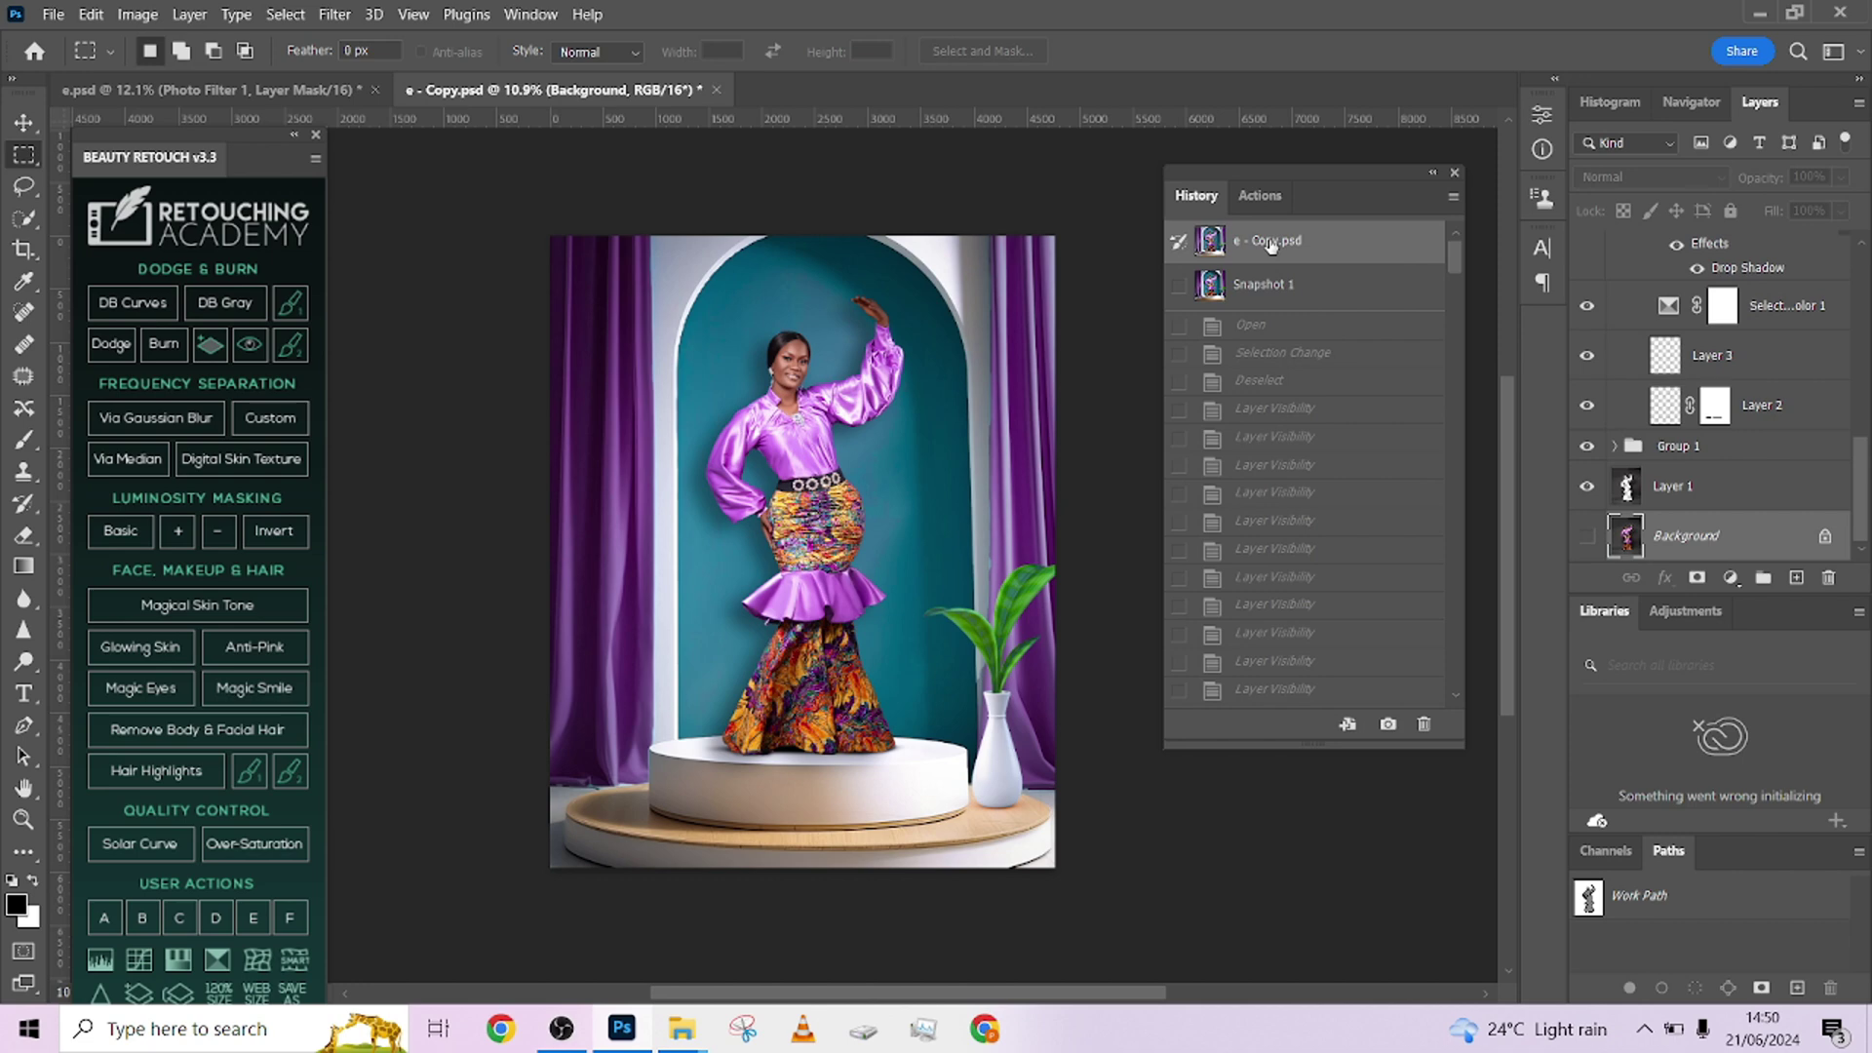
{"action": "left_click", "coordinate": [1586, 536], "text": "alt"}
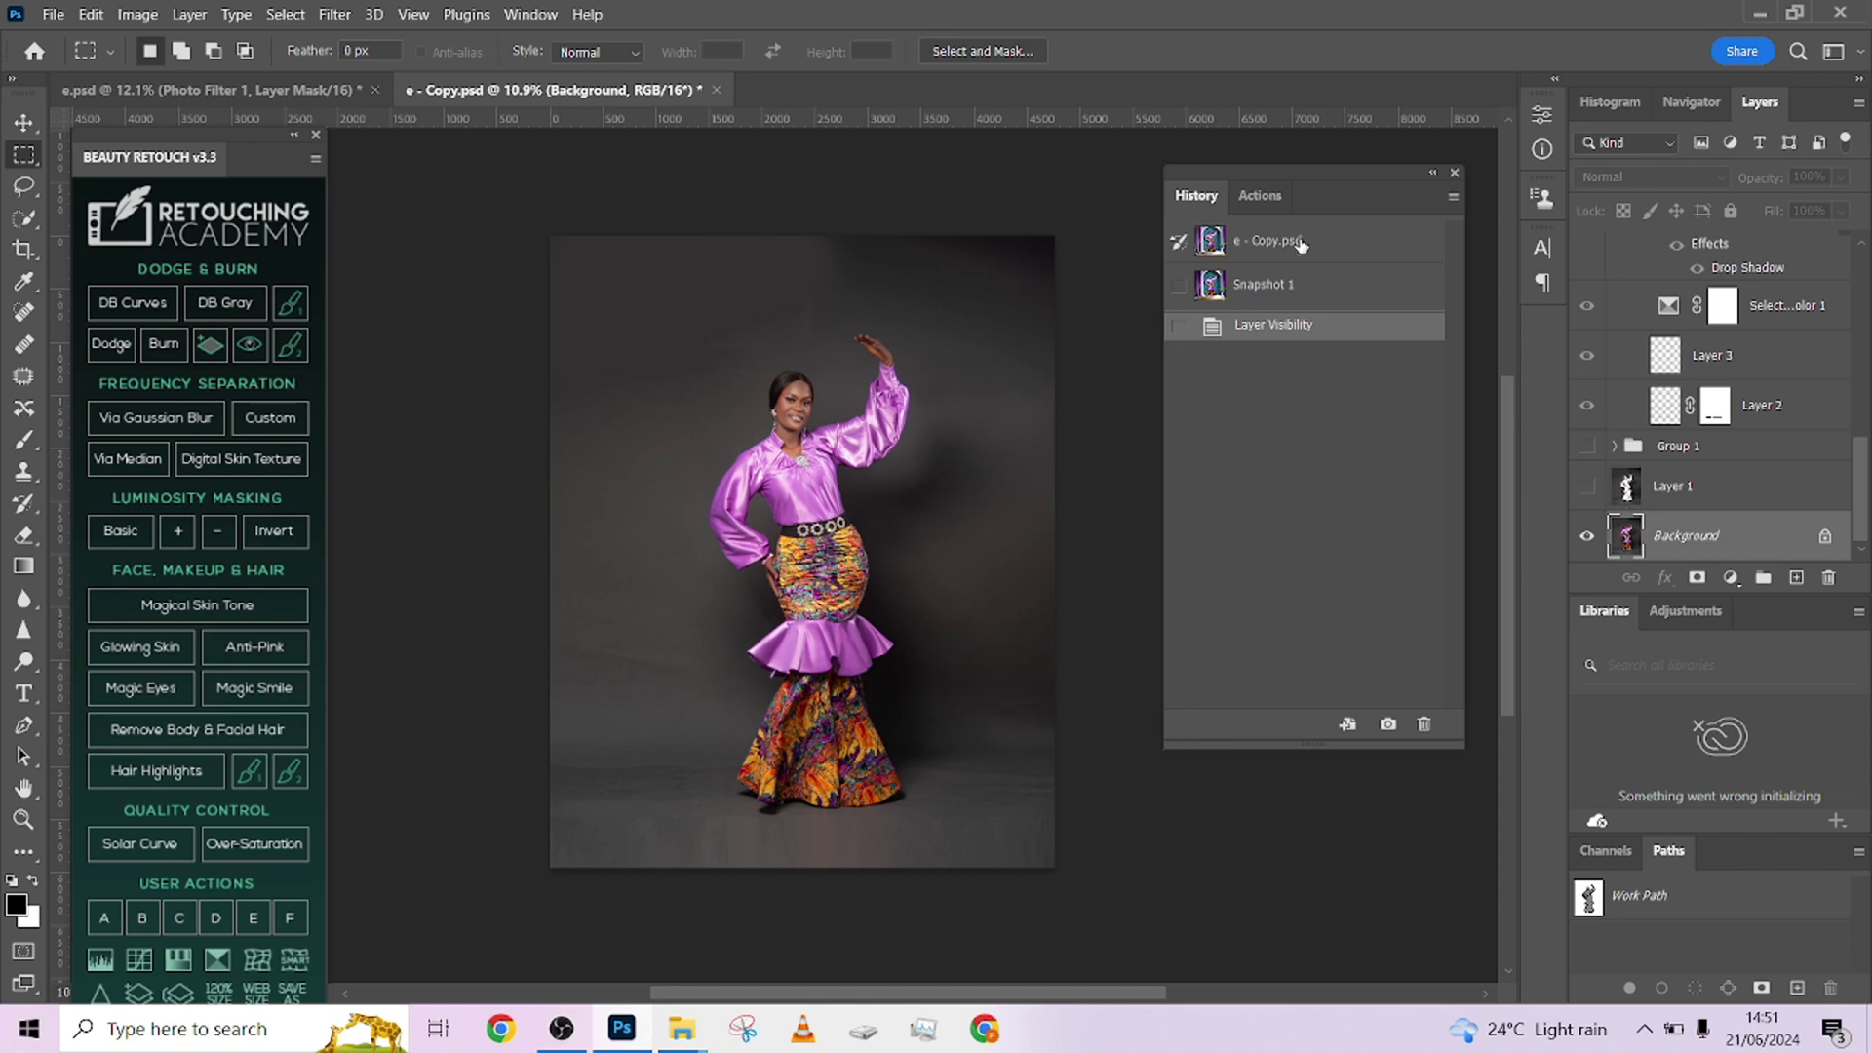
Step: Check Snapshot 1 and the opening state, restore the Background-only view, and save that view as a new history snapshot
{"action": "left_click", "coordinate": [1293, 280]}
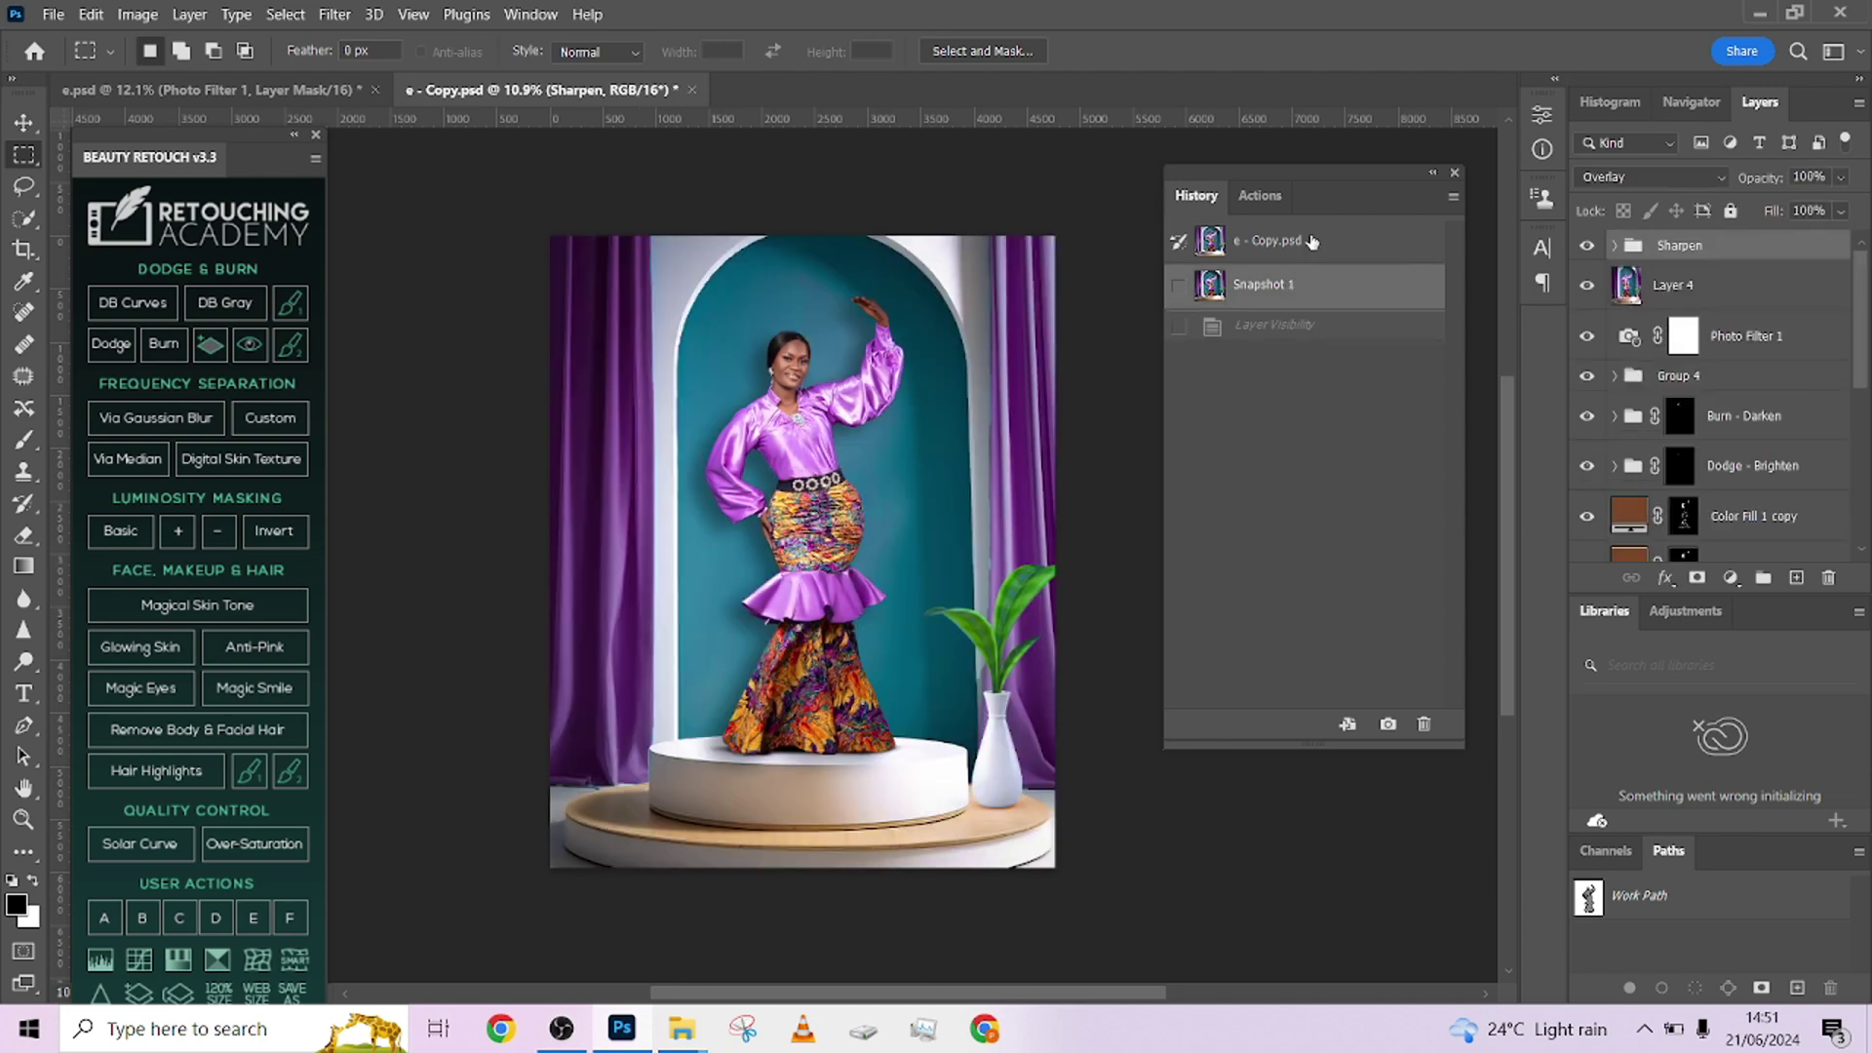
{"action": "left_click", "coordinate": [1311, 242]}
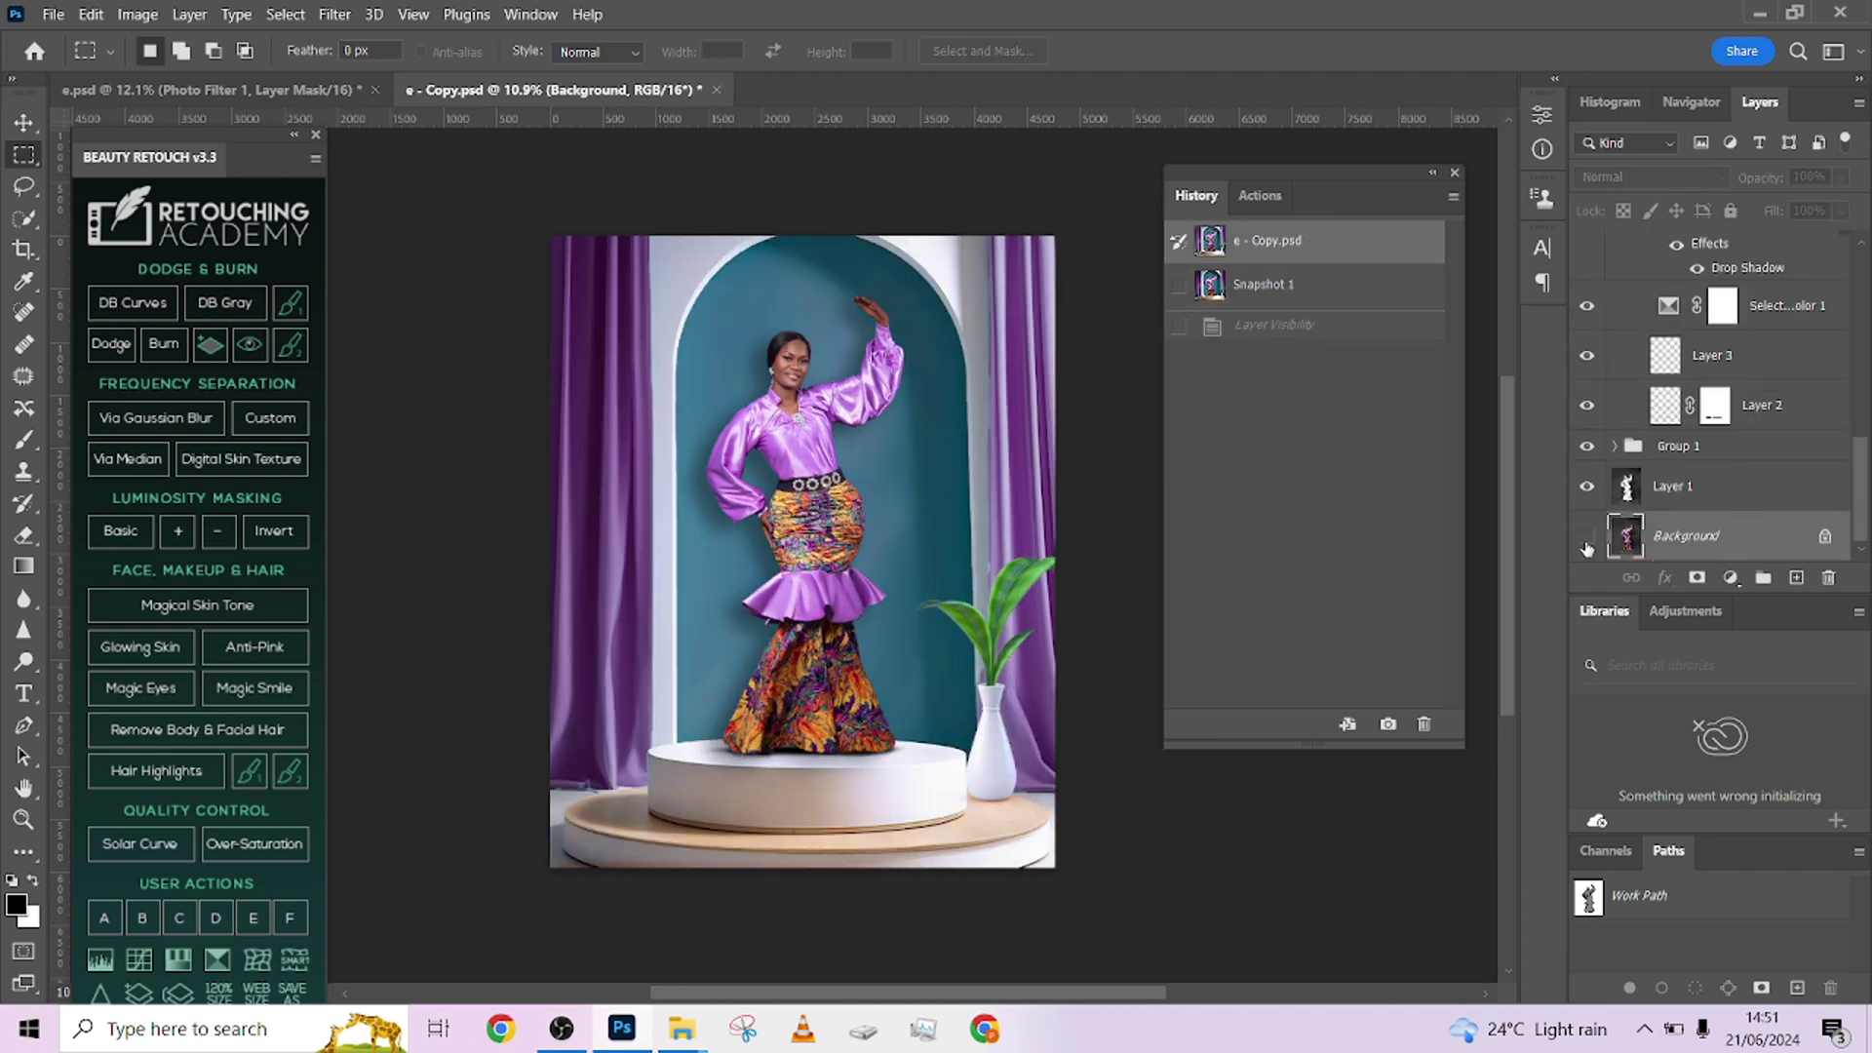
{"action": "key", "text": "ctrl+shift+z"}
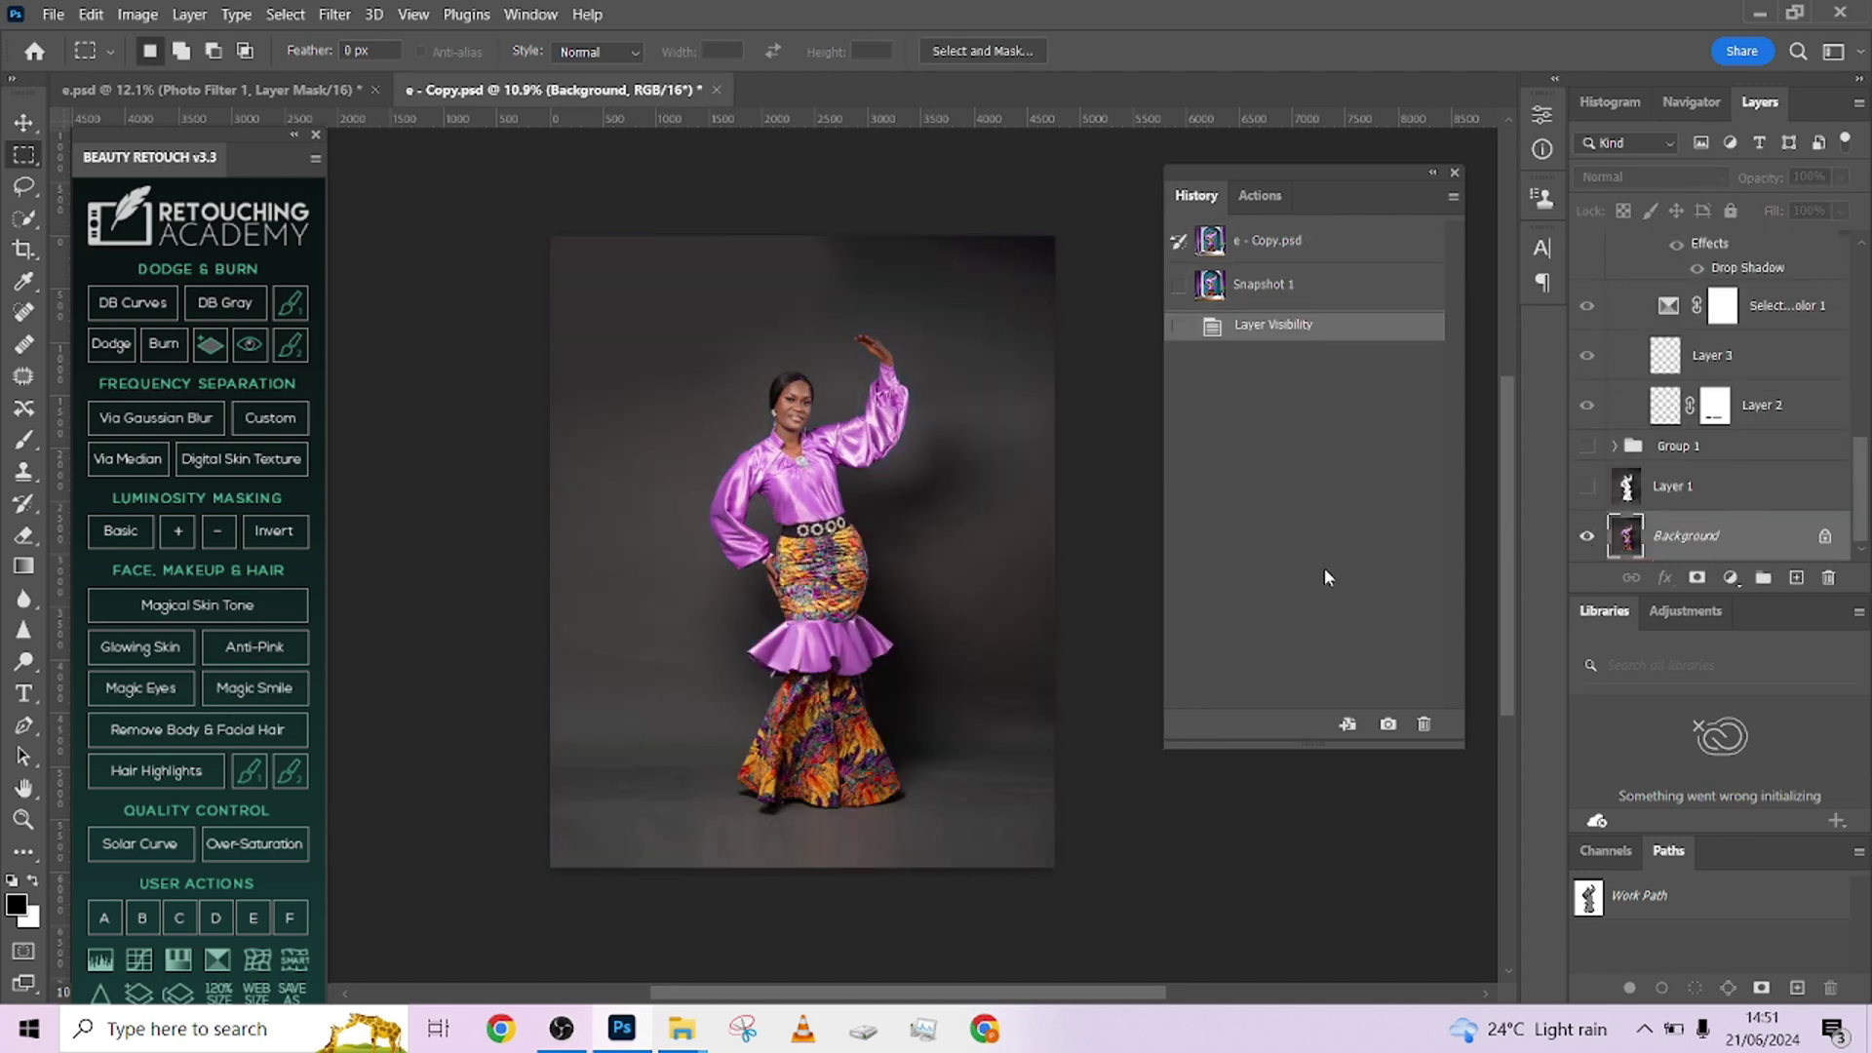
{"action": "left_click", "coordinate": [1388, 723]}
Step: Compare the original studio photo with the finished composite by alternating between Snapshot 2 and Snapshot 1, ending on Snapshot 1
{"action": "left_click", "coordinate": [1326, 332]}
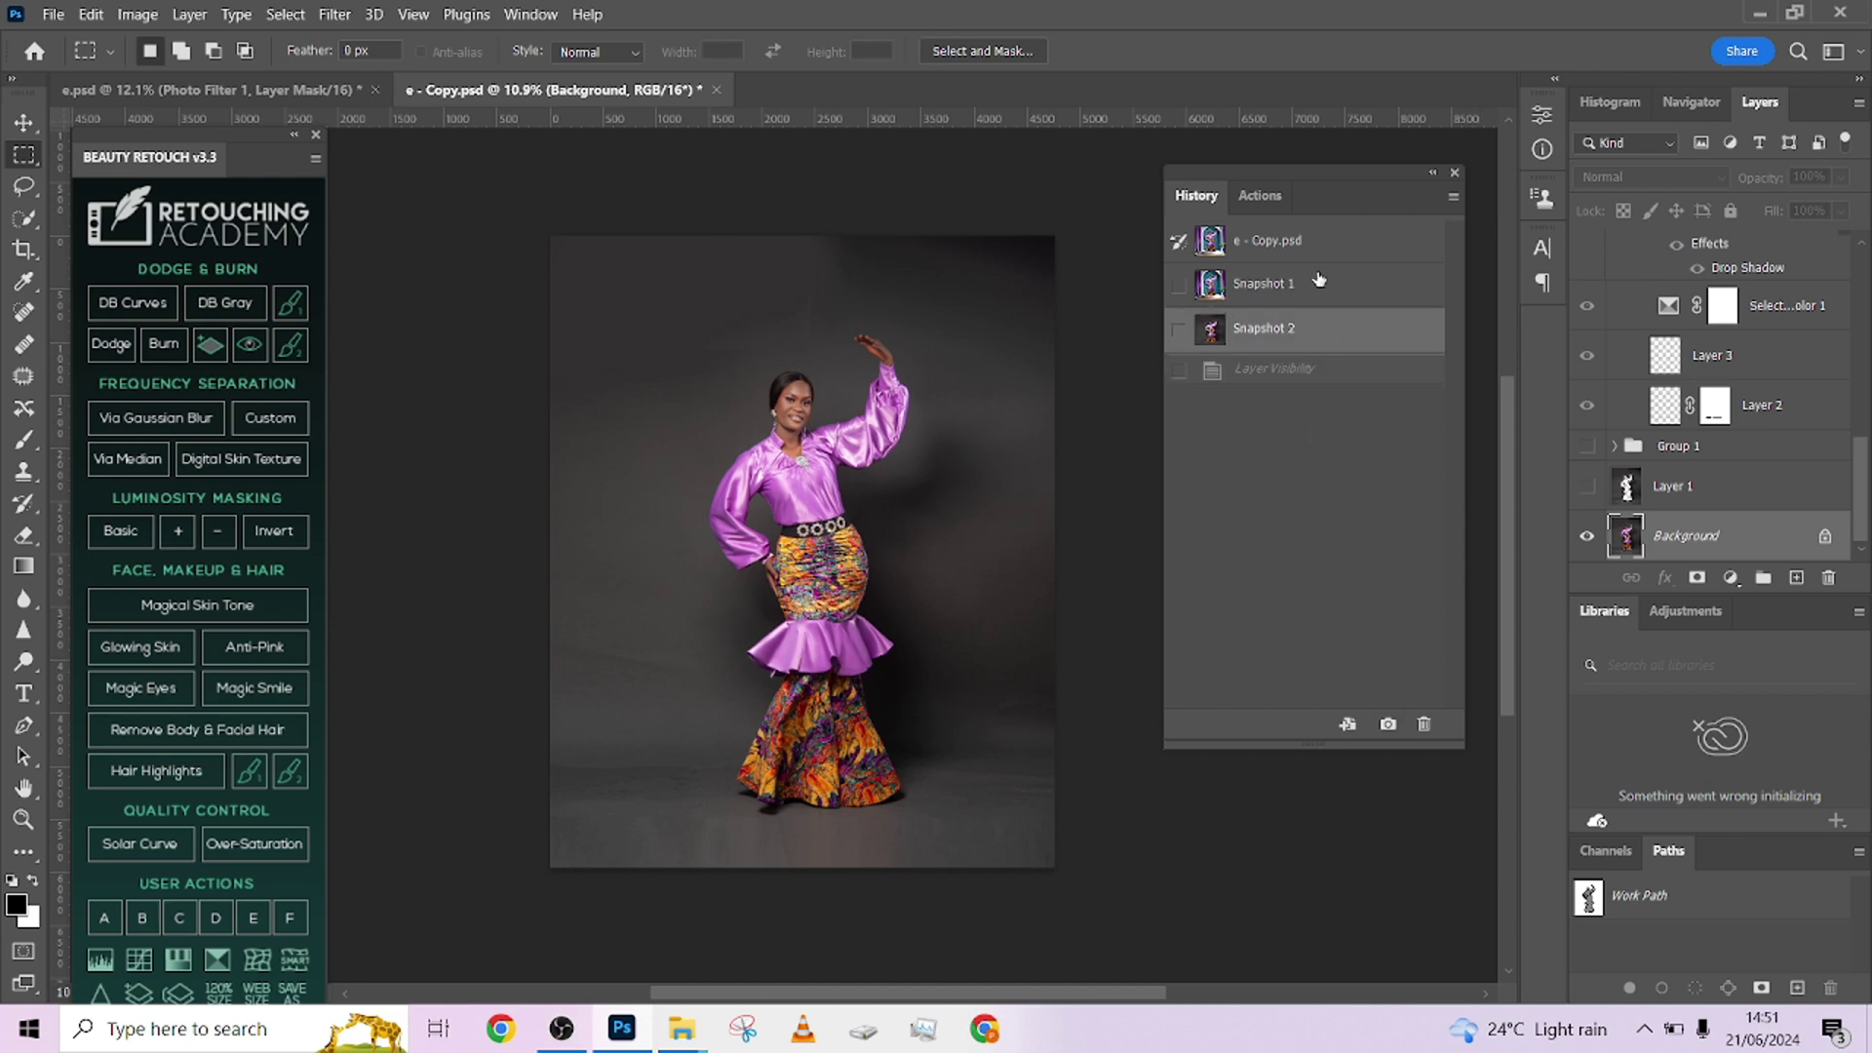
{"action": "left_click", "coordinate": [1318, 281]}
{"action": "left_click", "coordinate": [1321, 331]}
{"action": "left_click", "coordinate": [1318, 285]}
{"action": "left_click", "coordinate": [1327, 340]}
{"action": "left_click", "coordinate": [1330, 284]}
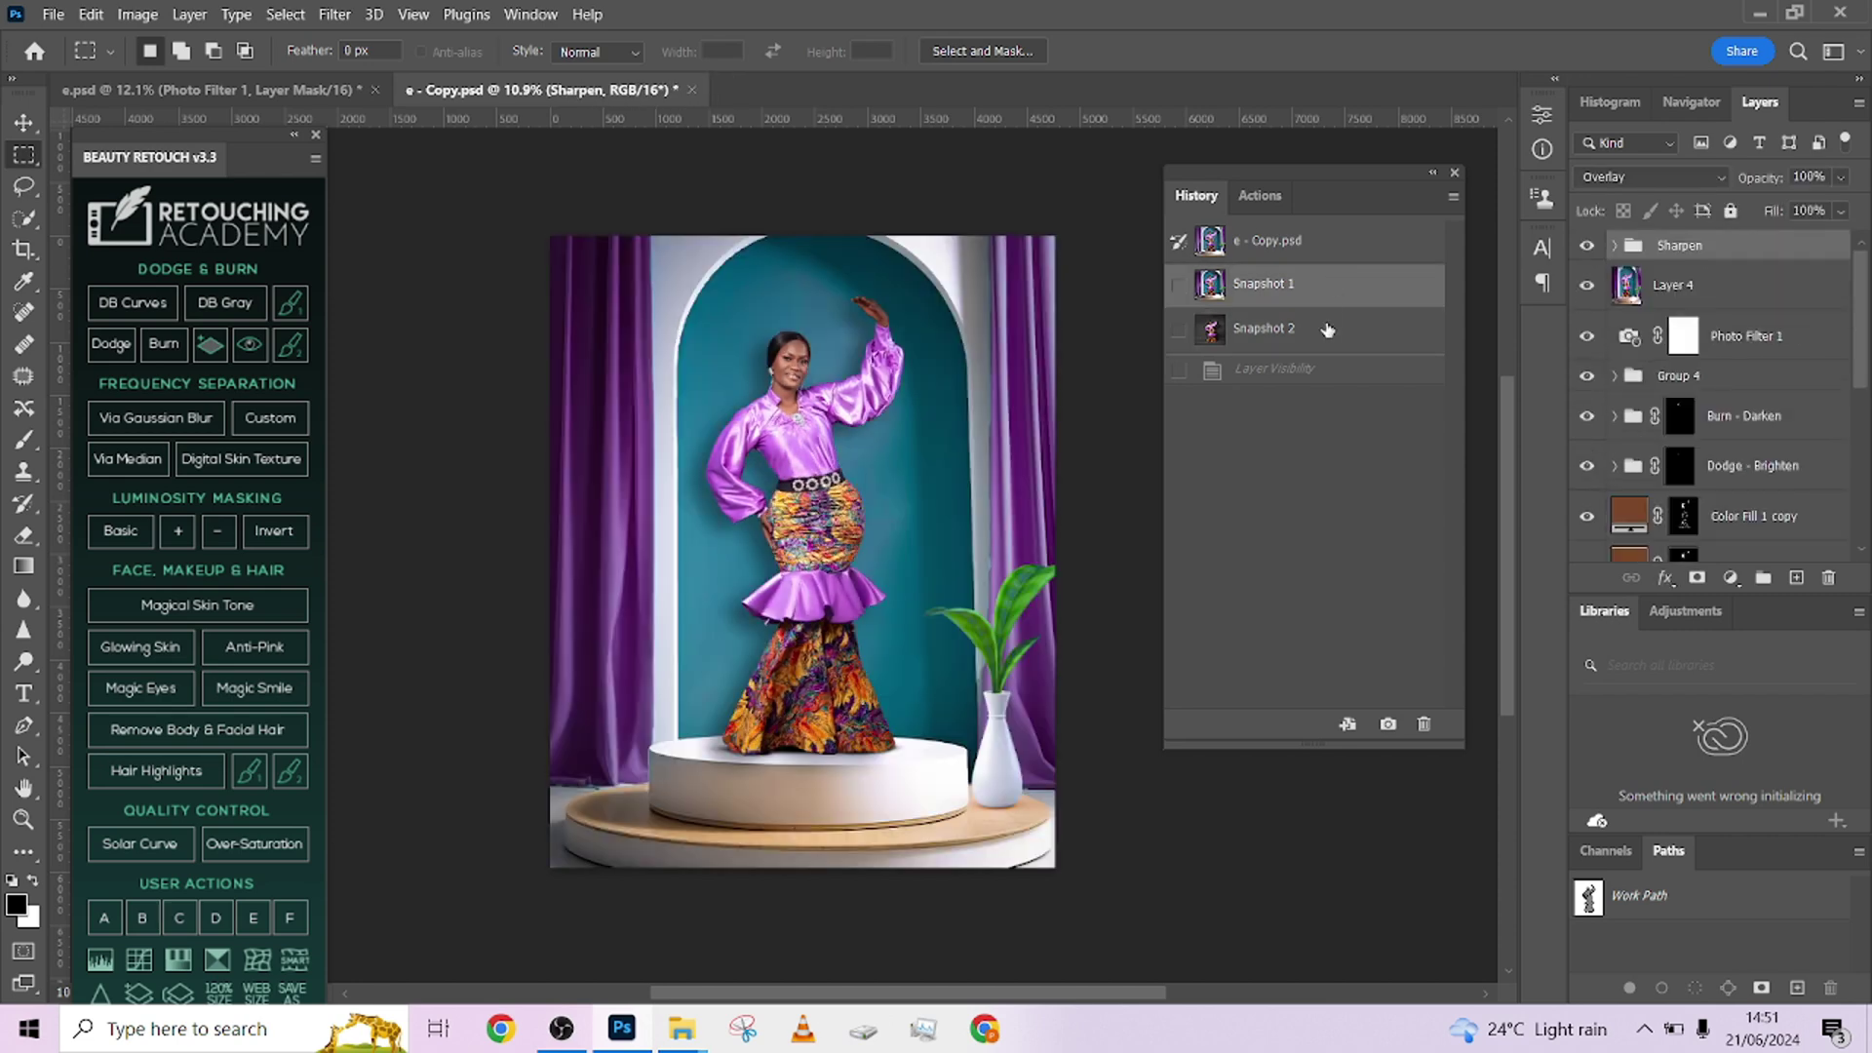